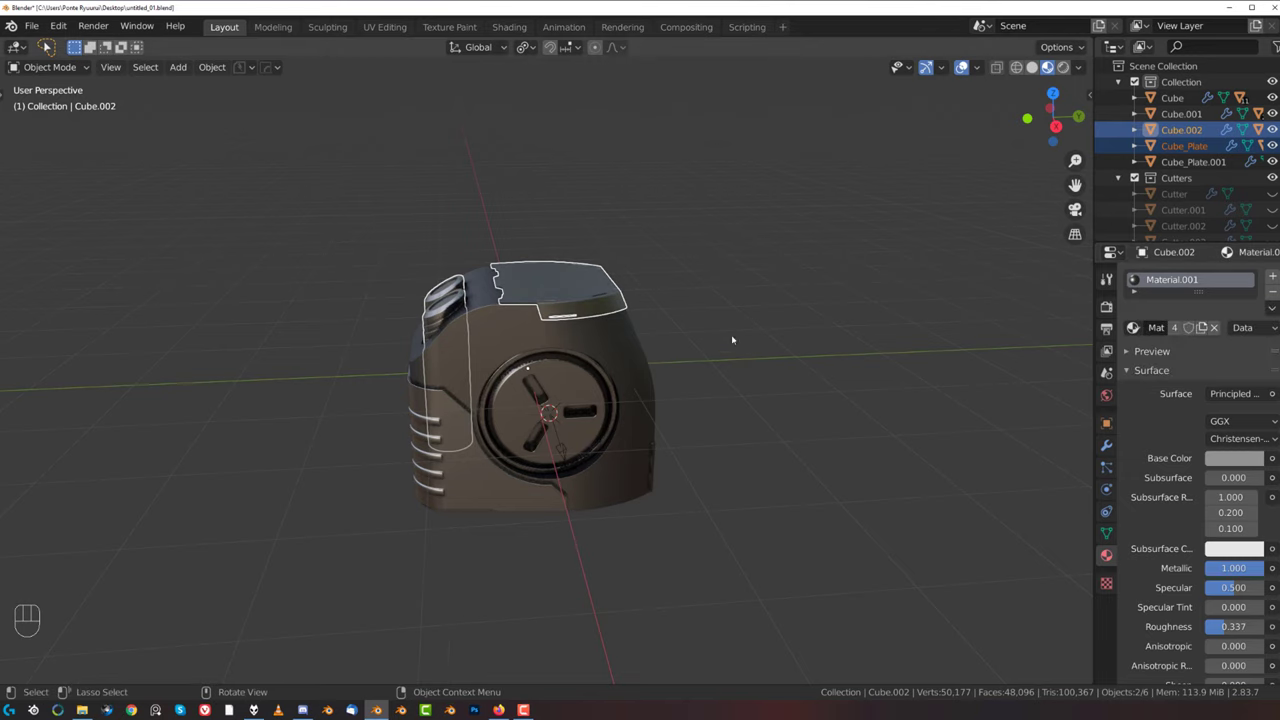
- Examine the body from several sides, focusing on the end face with the arched groove
click(737, 317)
middle_drag(757, 328, 661, 308)
scroll(841, 359, up, 2)
middle_drag(841, 359, 783, 347)
scroll(597, 354, up, 2)
shift+middle_drag(783, 347, 655, 305)
shift+middle_drag(548, 298, 672, 304)
middle_drag(672, 304, 563, 325)
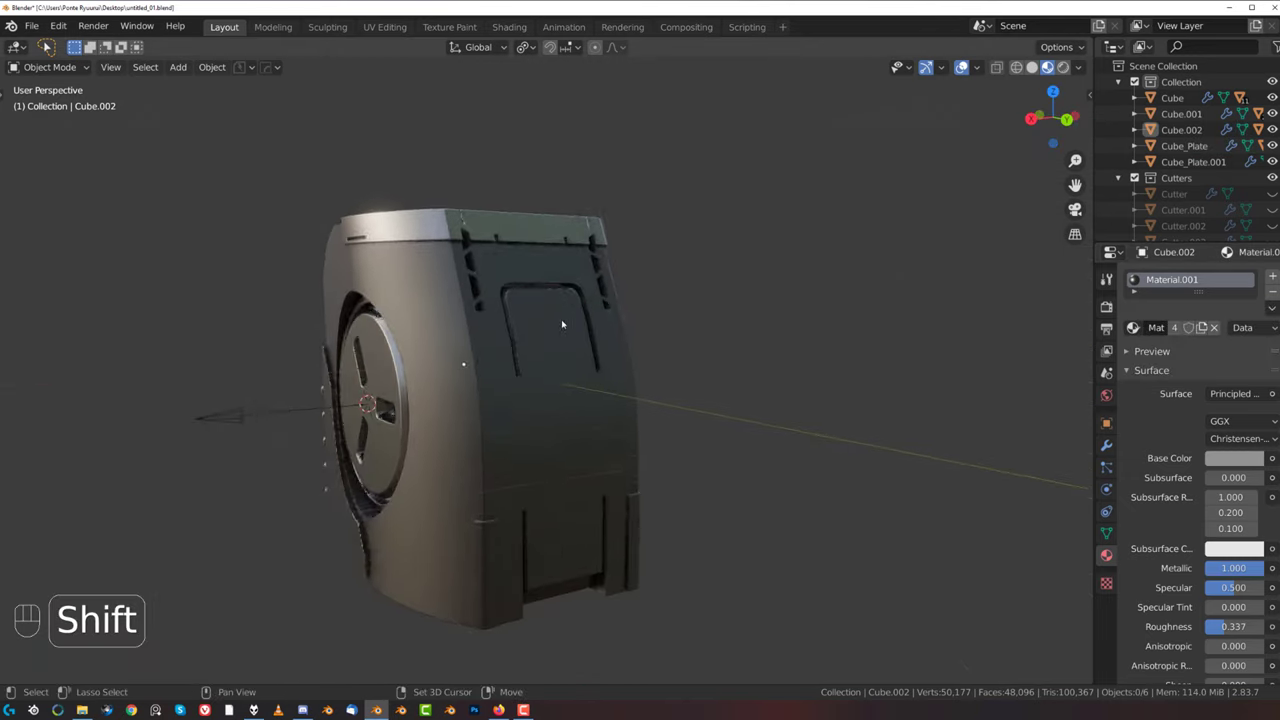
scroll(620, 305, up, 2)
key(grave)
click(814, 247)
scroll(700, 270, down, 5)
middle_drag(575, 385, 520, 368)
scroll(590, 375, up, 3)
middle_drag(560, 362, 548, 336)
key(d)
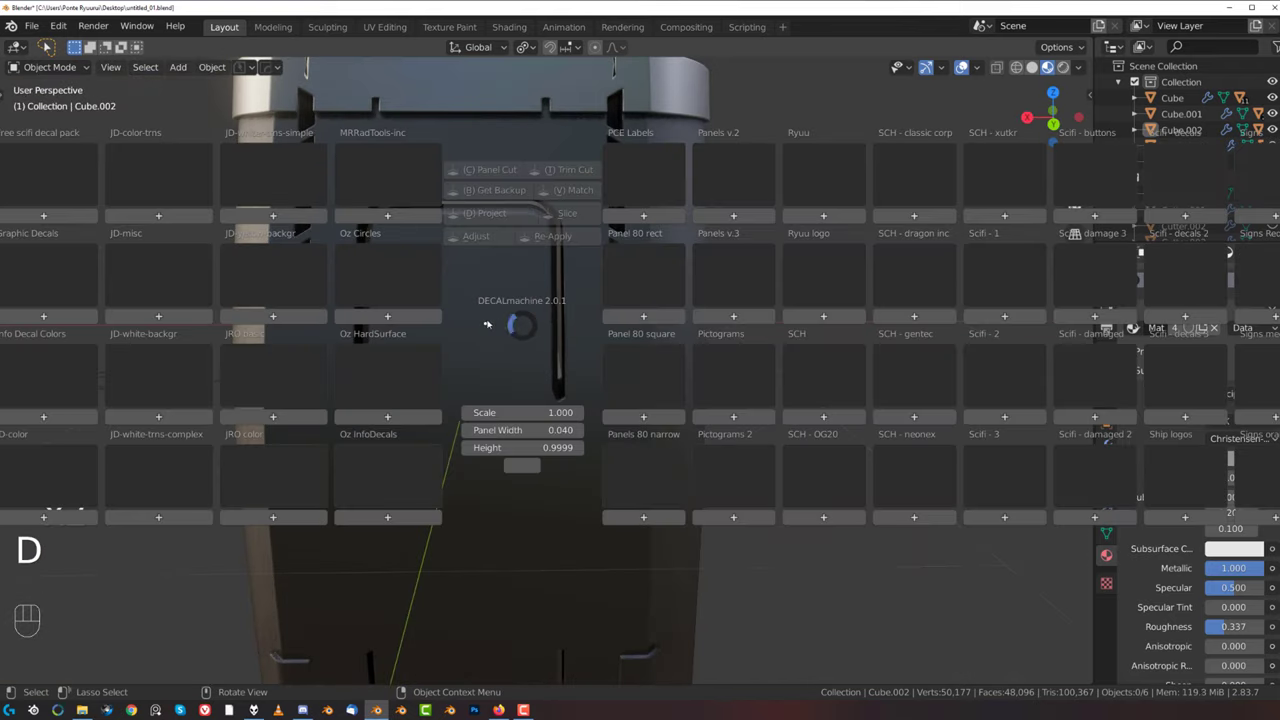
key(d)
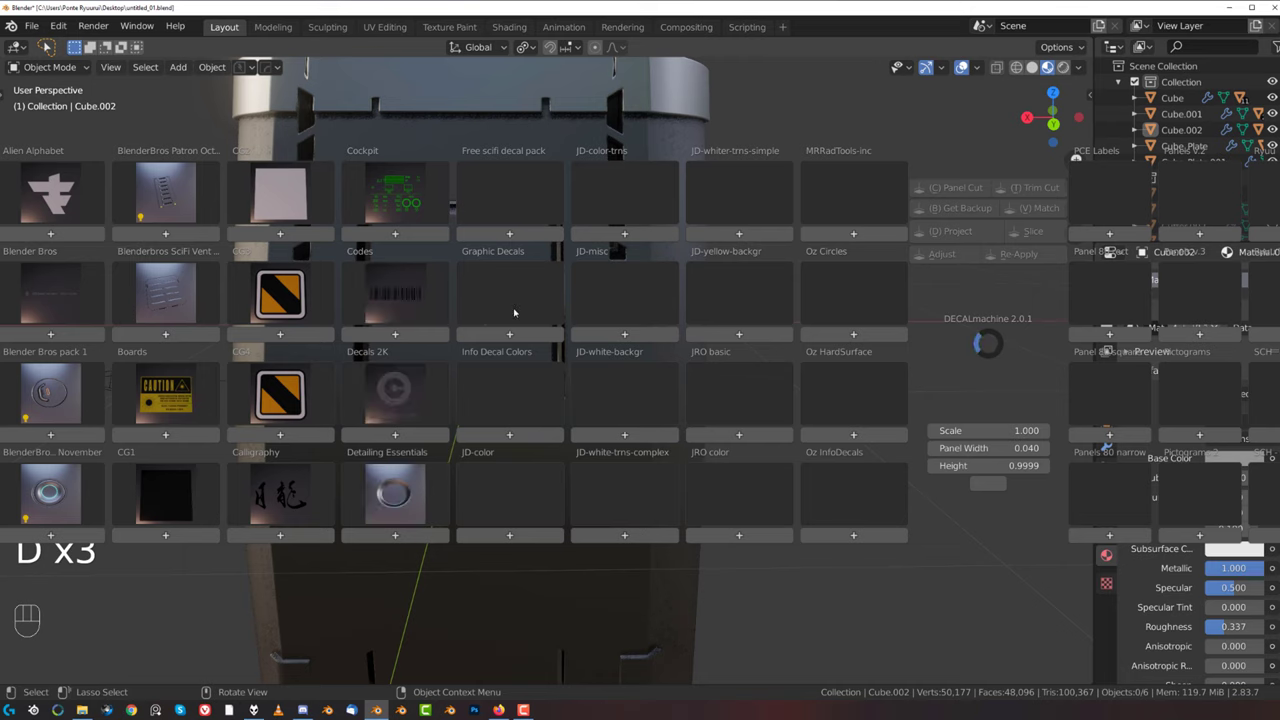
click(149, 208)
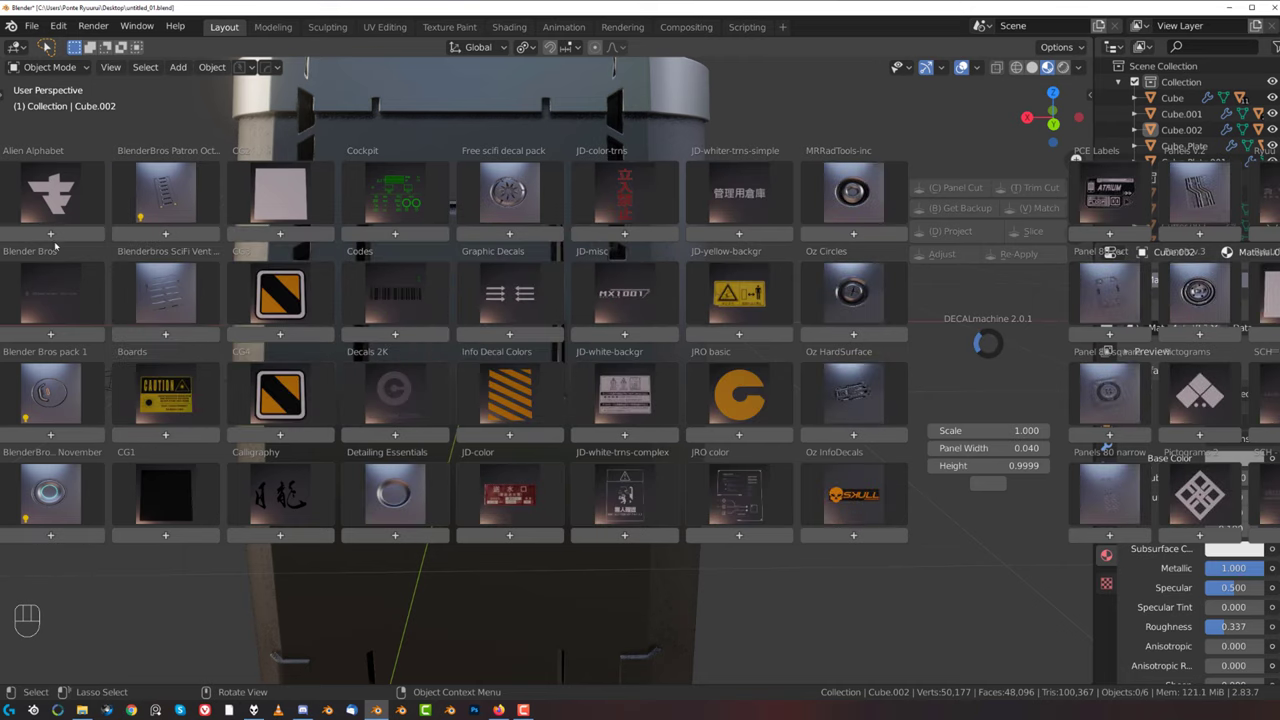
mouse_move(200, 205)
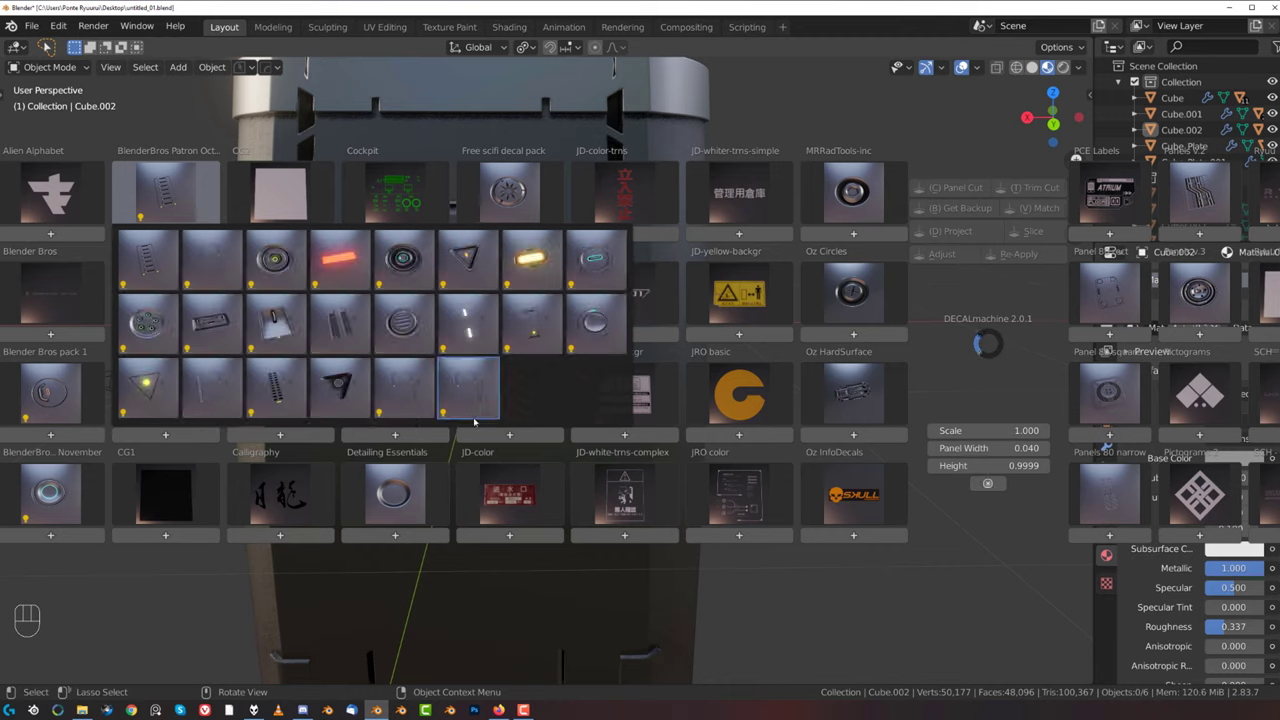
mouse_move(74, 402)
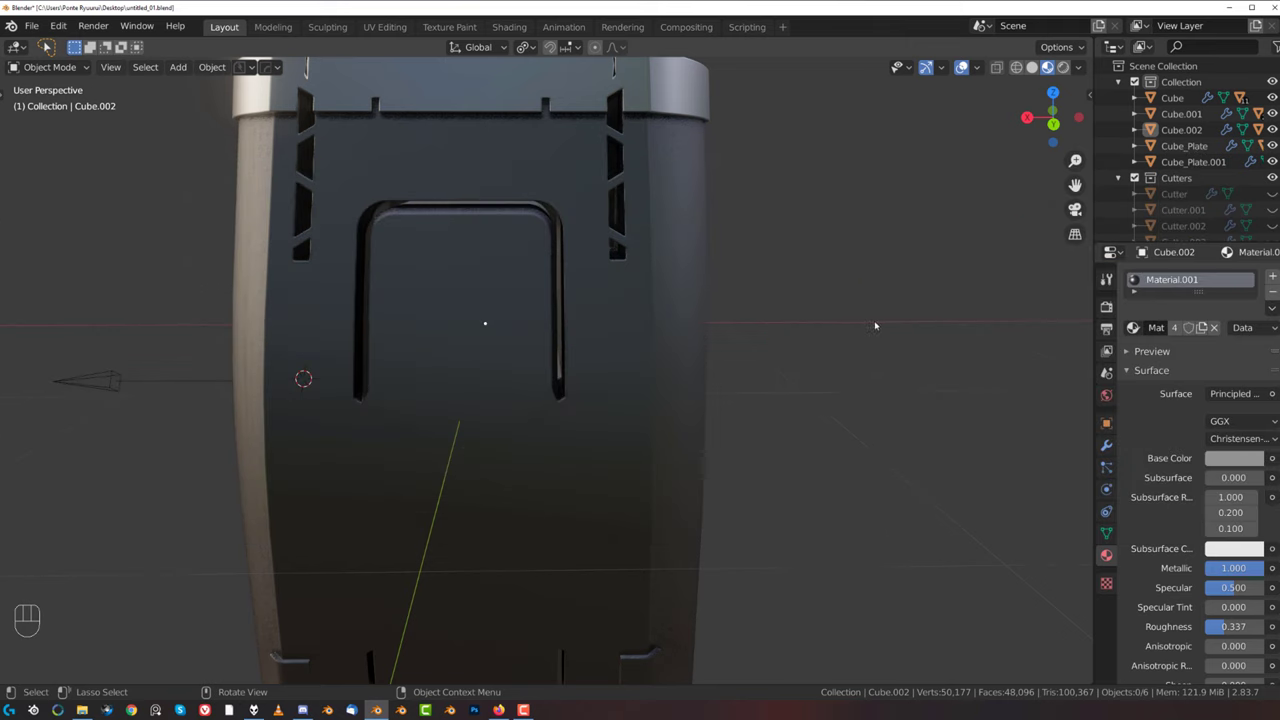
- Insert the four-panel decal 012 from the BlenderBros Patreon November pack of the decal library
key(d)
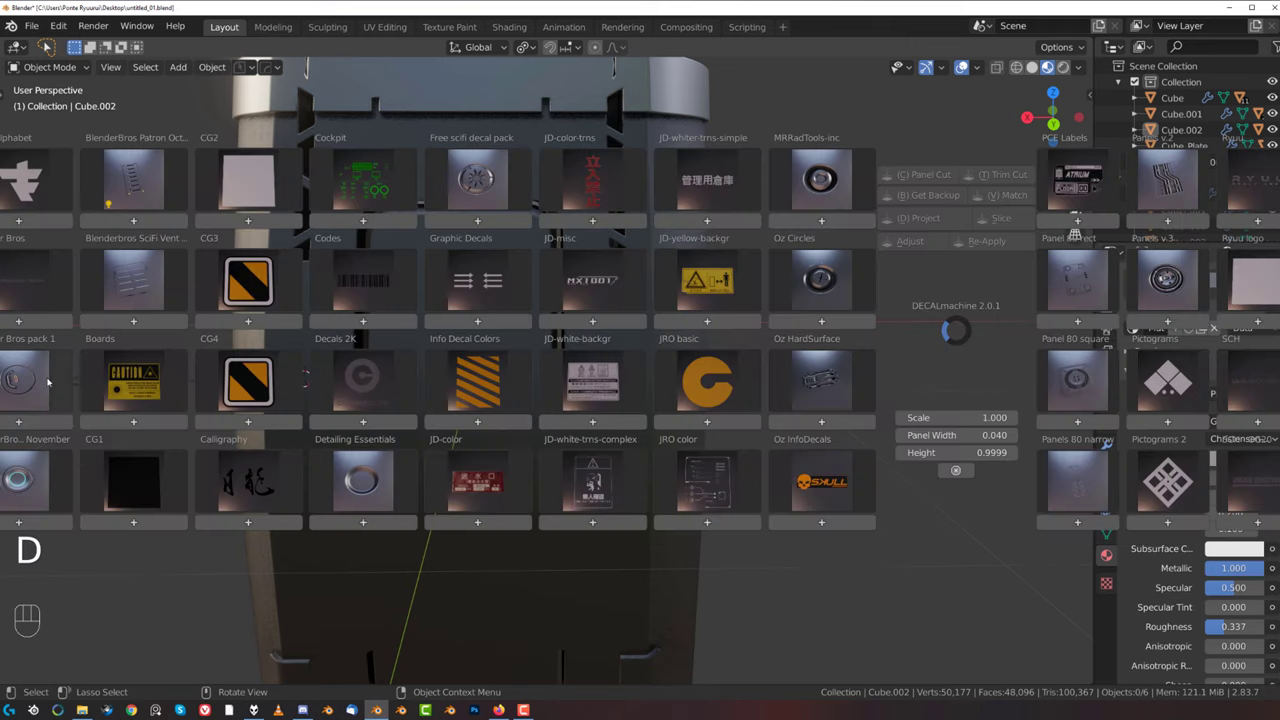
click(46, 383)
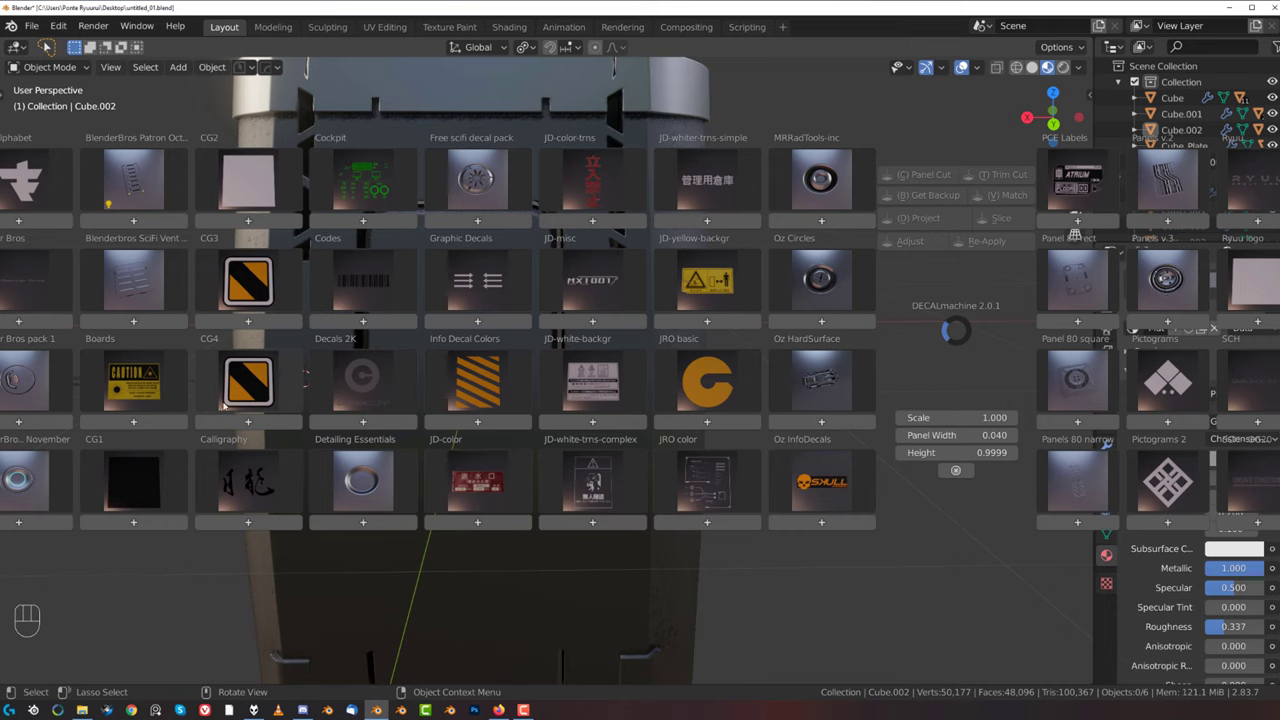
click(24, 462)
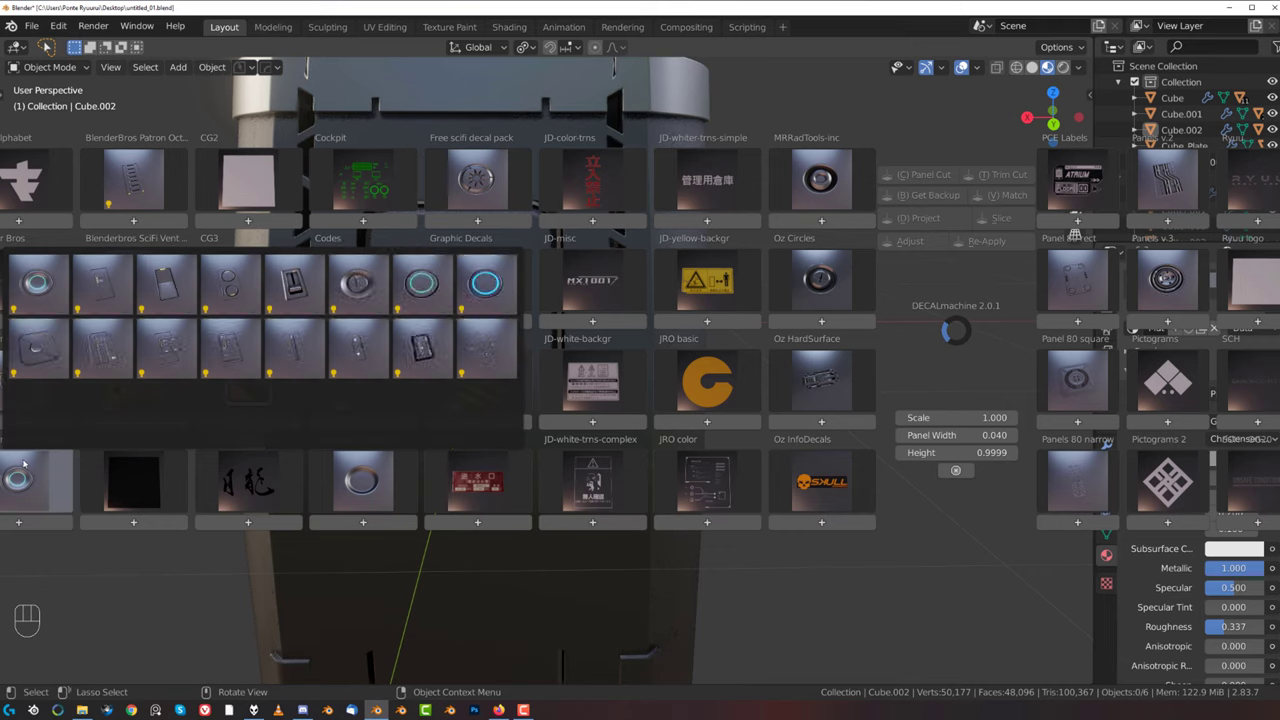
click(229, 355)
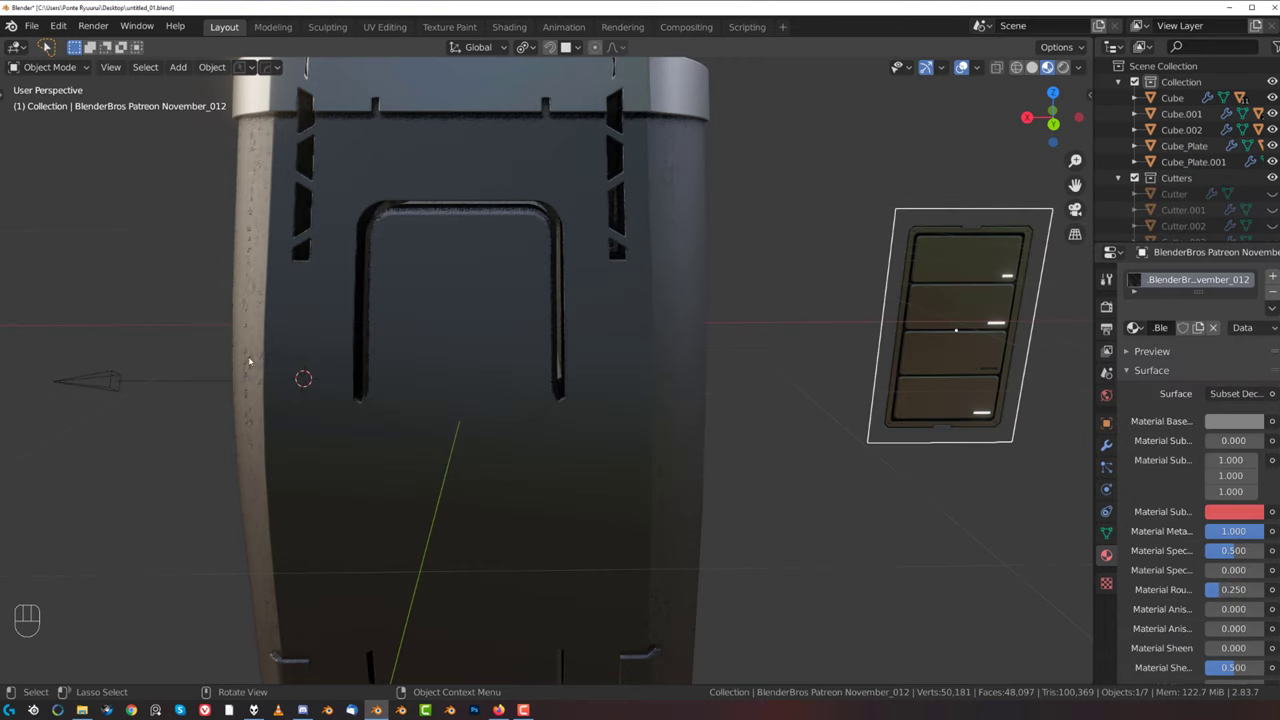
- Snap the four-panel decal onto the body's end face and scale it to fit inside the arched groove
key(g)
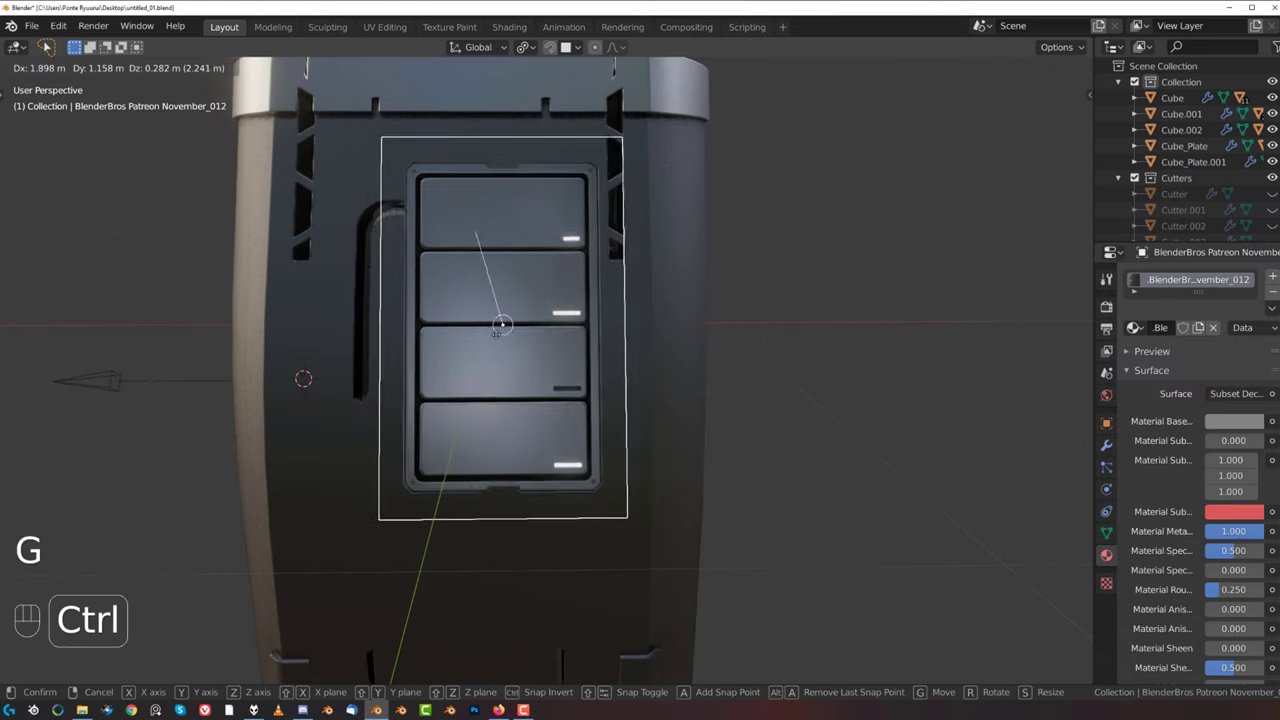
click(640, 347)
key(s)
click(607, 333)
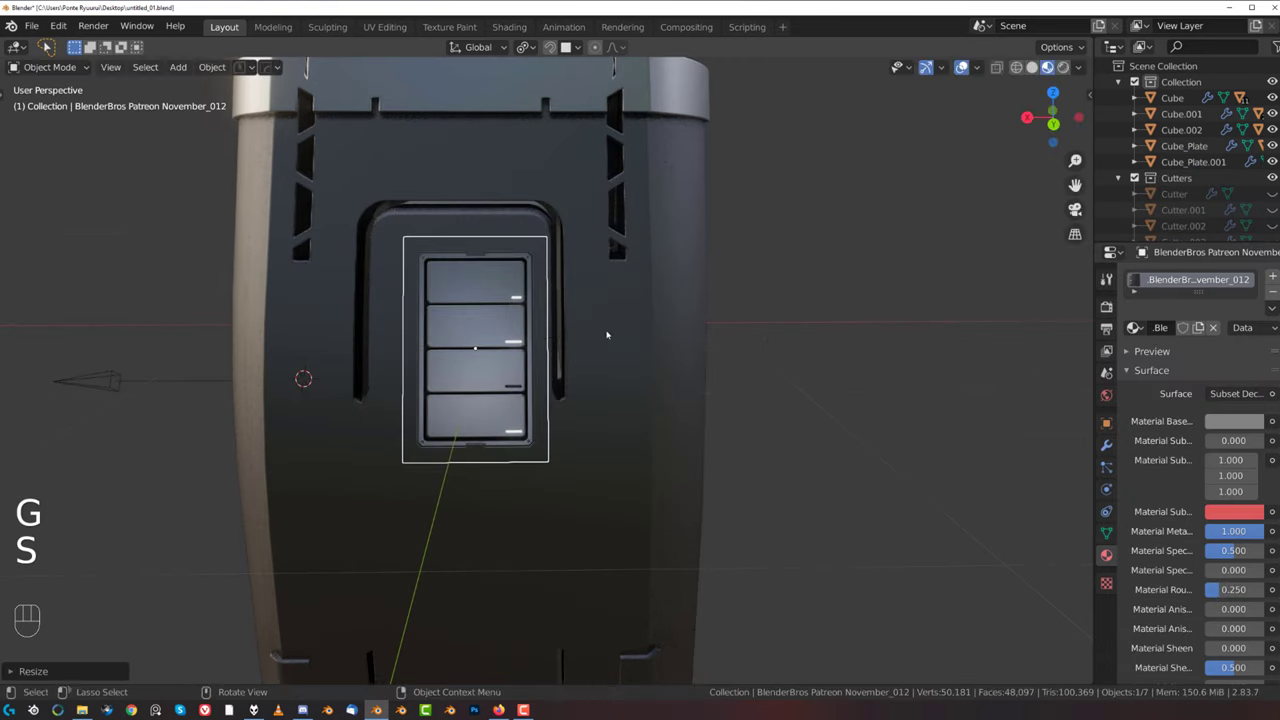
scroll(470, 310, up, 2)
key(g)
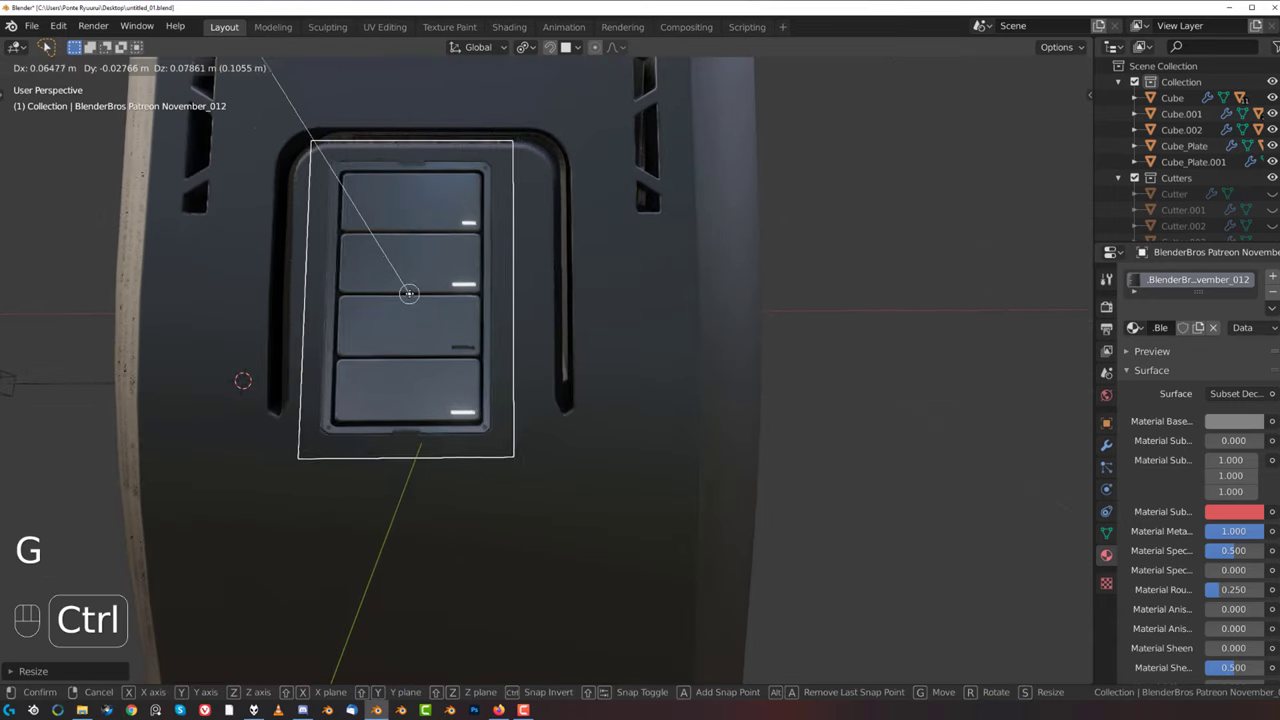
ctrl+click(426, 306)
key(s)
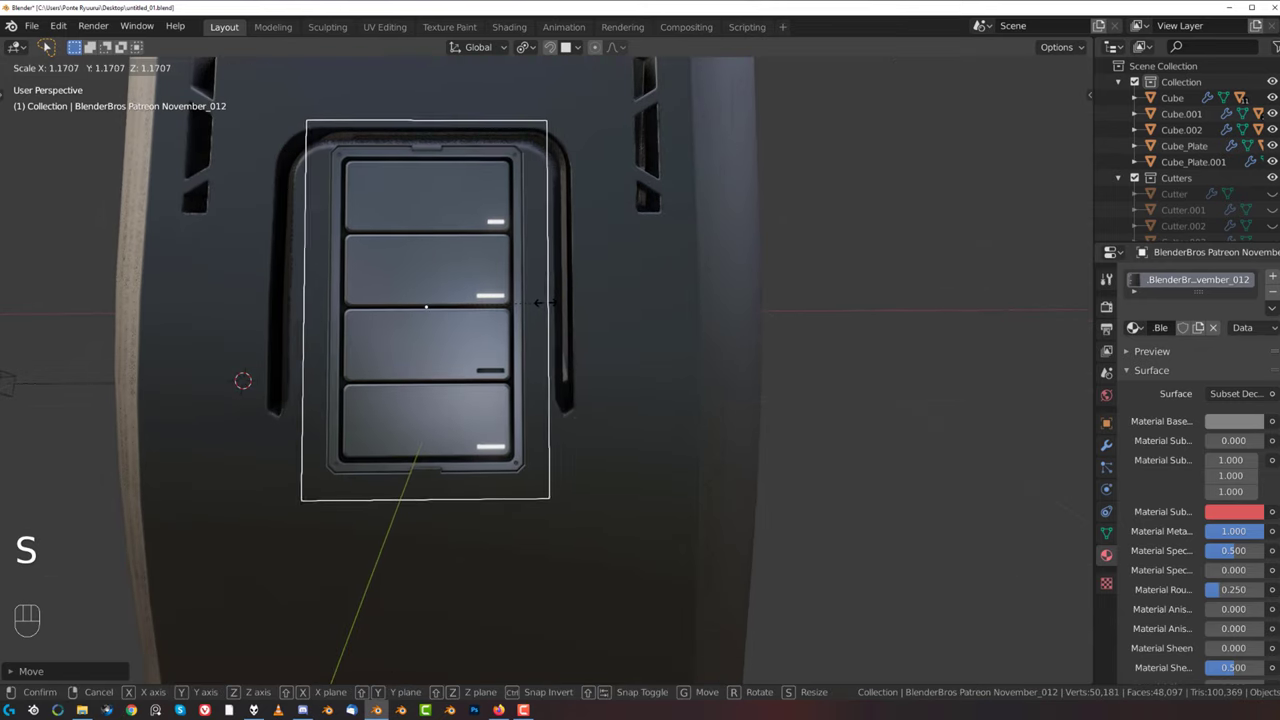
click(429, 301)
key(g)
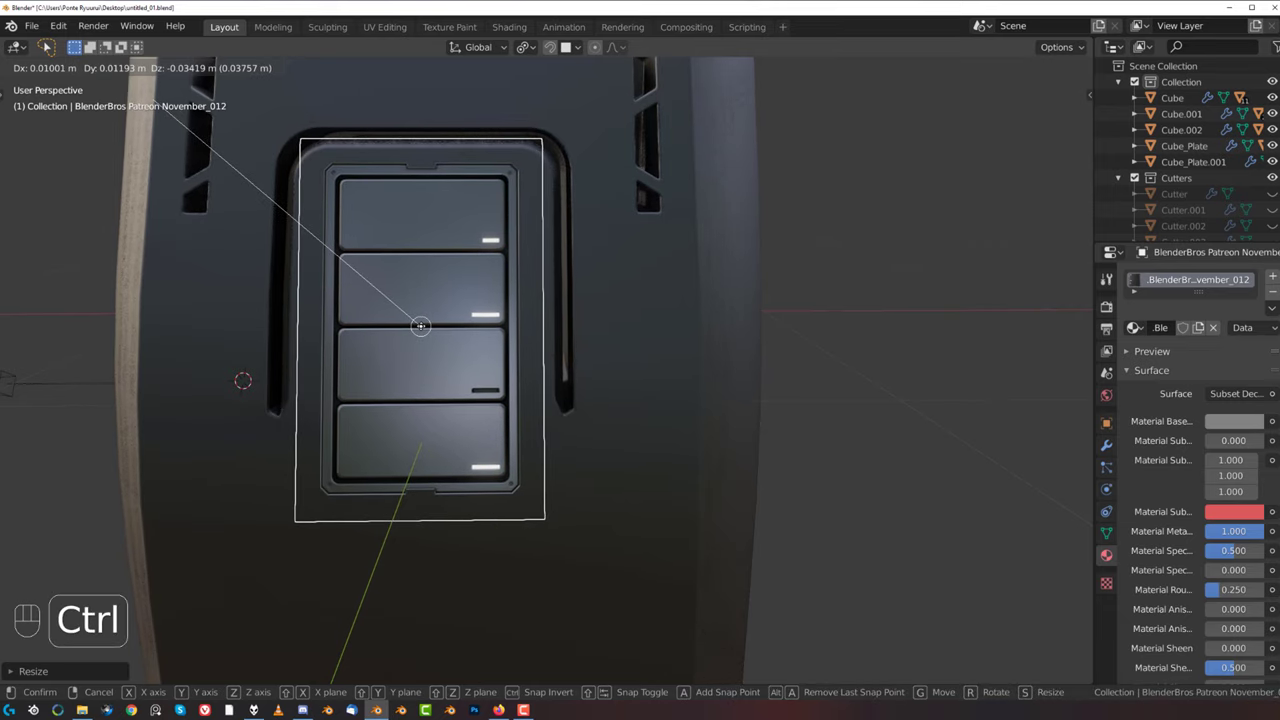
ctrl+click(423, 327)
- Project the four-panel decal onto the curved end face of the body and deselect it
middle_drag(423, 327, 505, 336)
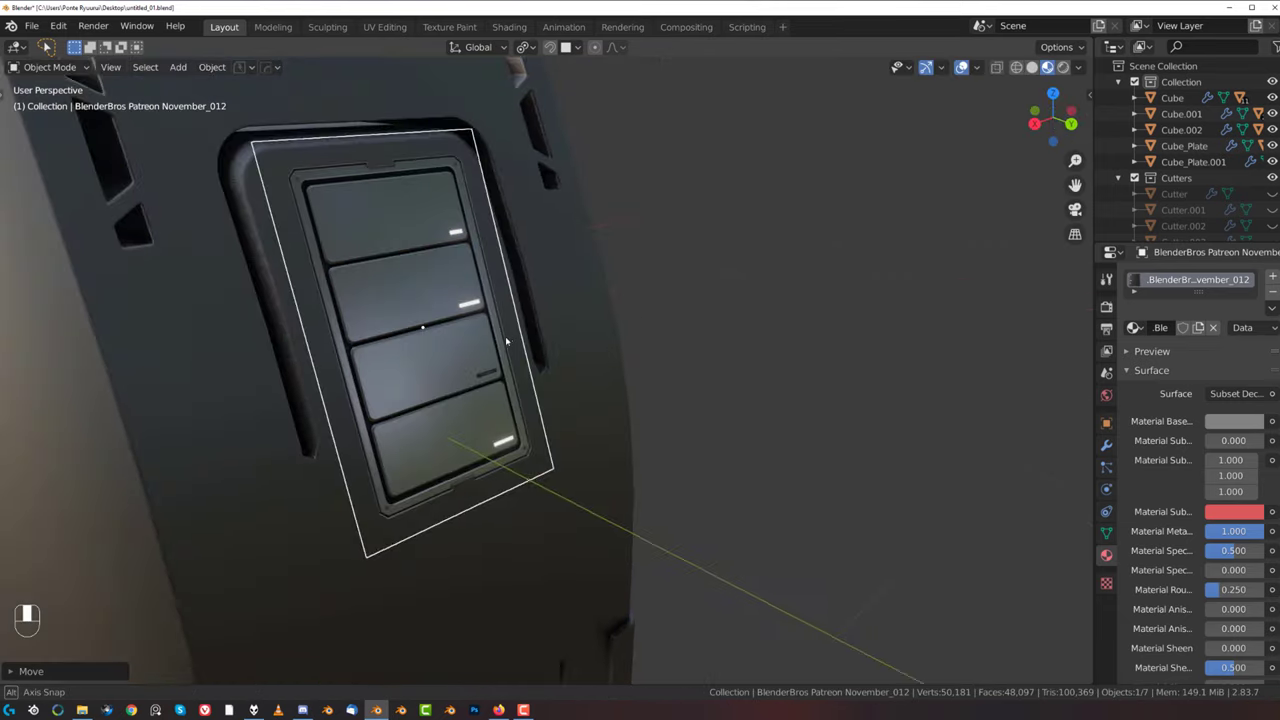
scroll(505, 336, down, 5)
key(d)
click(469, 176)
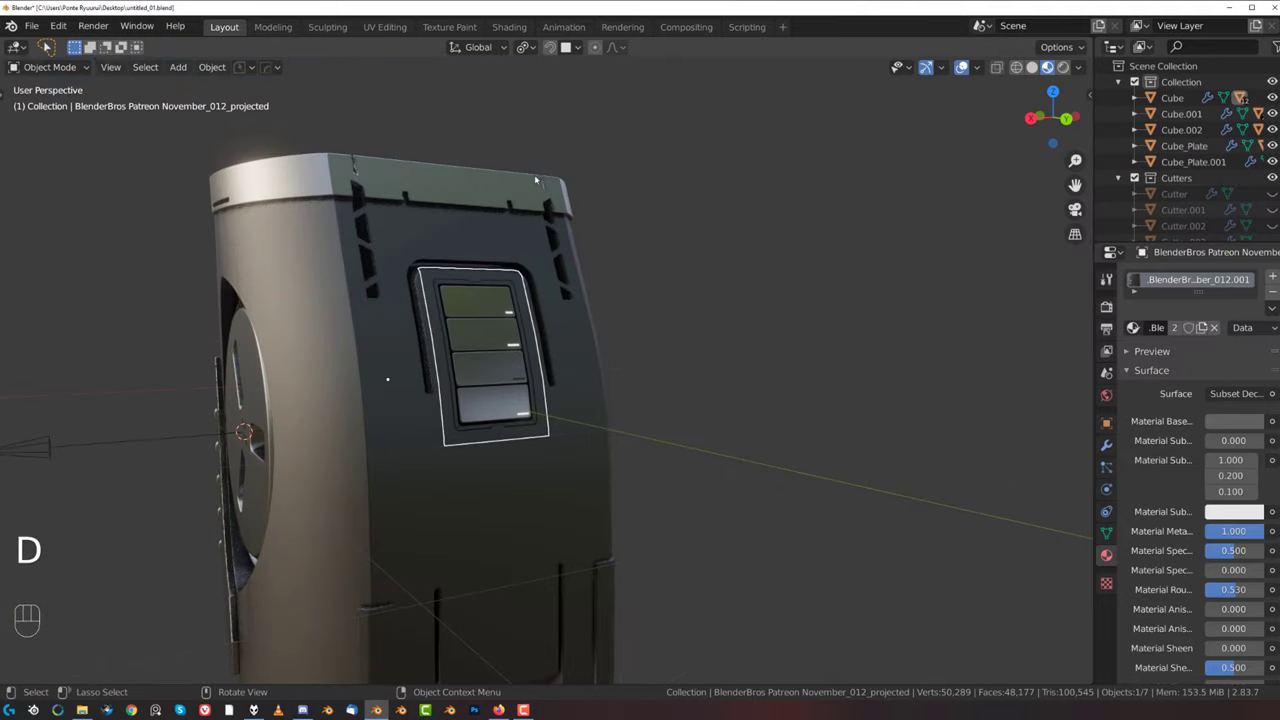
click(747, 256)
- In top orthographic view, insert the fan decal 015 from the Blenderbros SciFi Vent Pack for the top plate
middle_drag(747, 256, 676, 400)
scroll(691, 290, up, 5)
scroll(568, 328, down, 4)
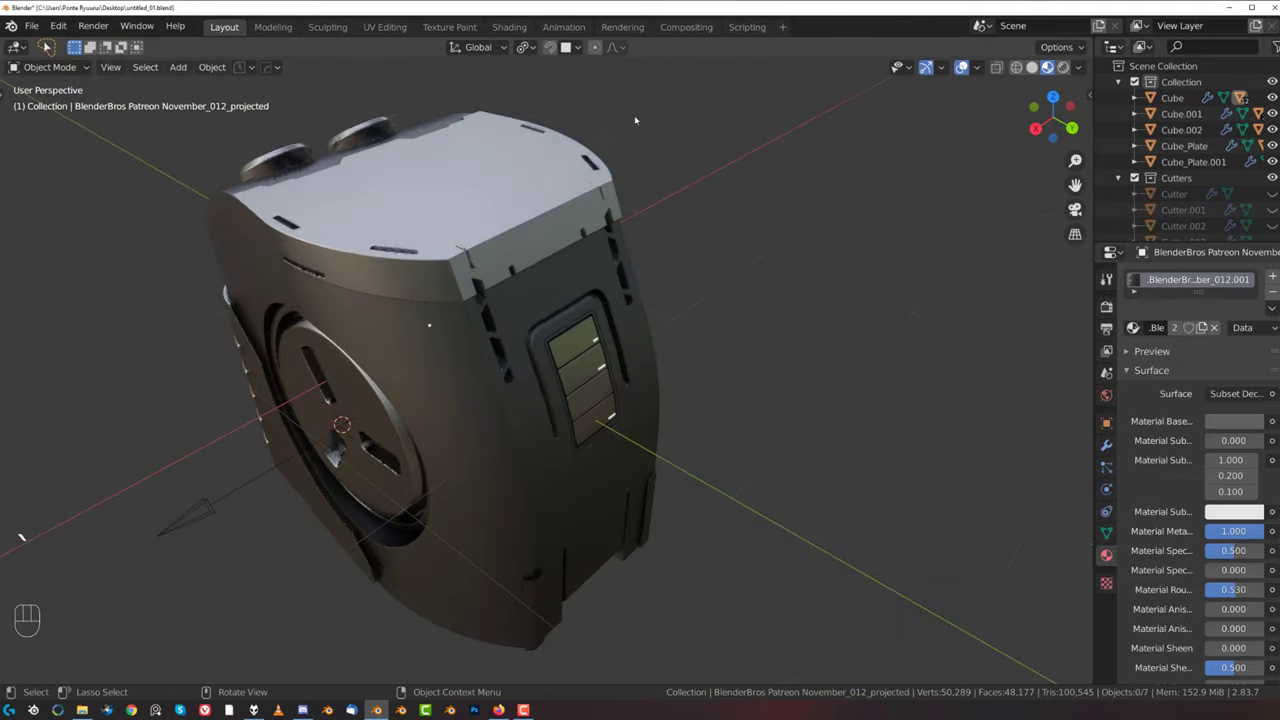
key(KP_7)
key(KP_5)
shift+middle_drag(630, 468, 527, 262)
scroll(560, 258, up, 2)
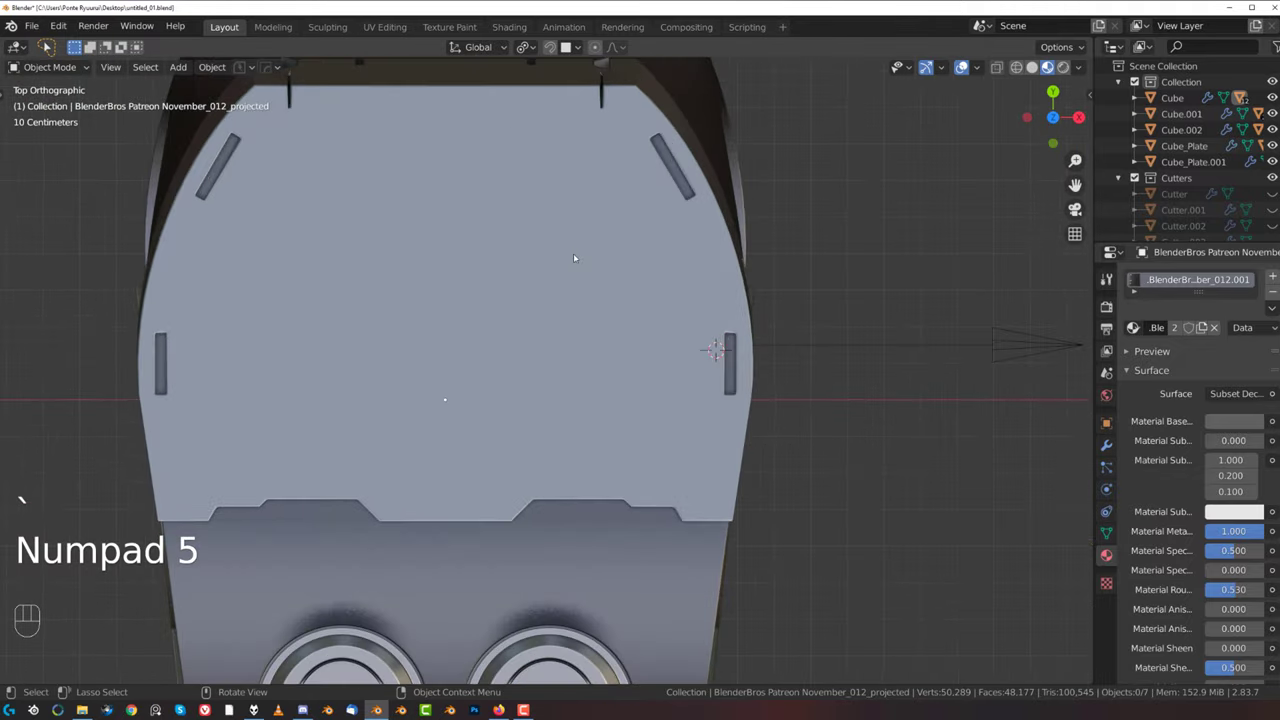
key(d)
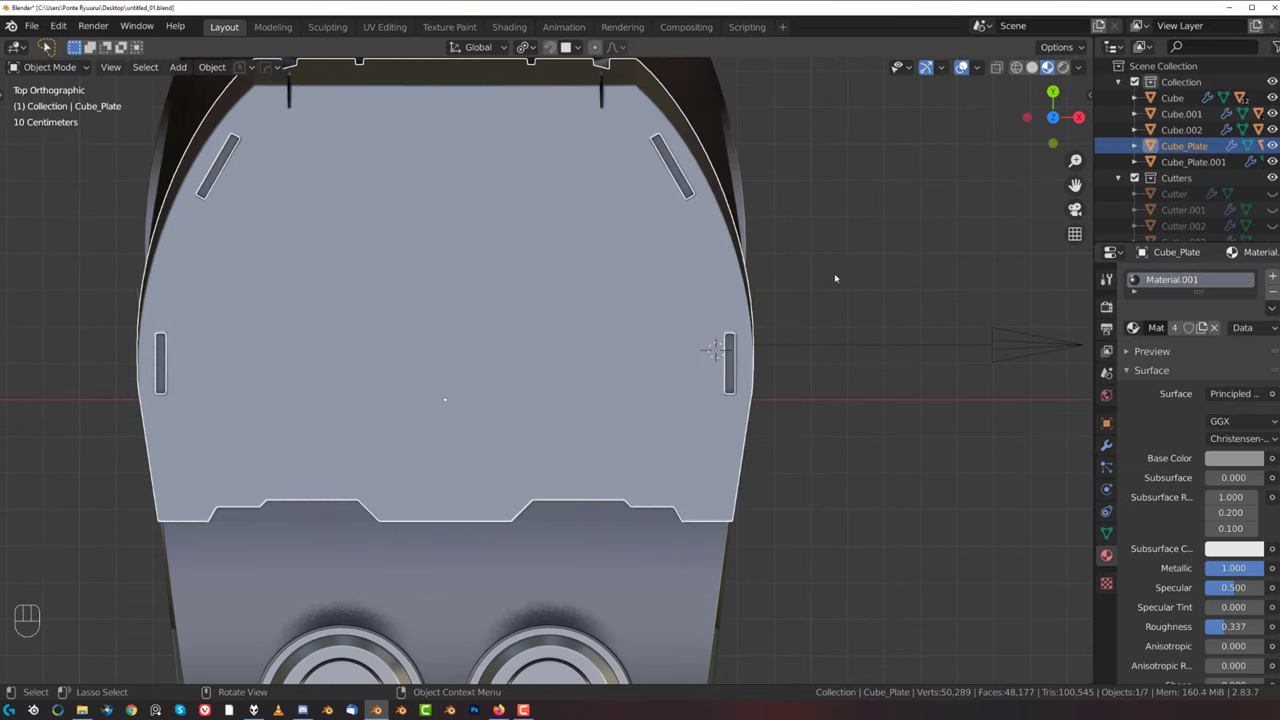
key(d)
mouse_move(22, 237)
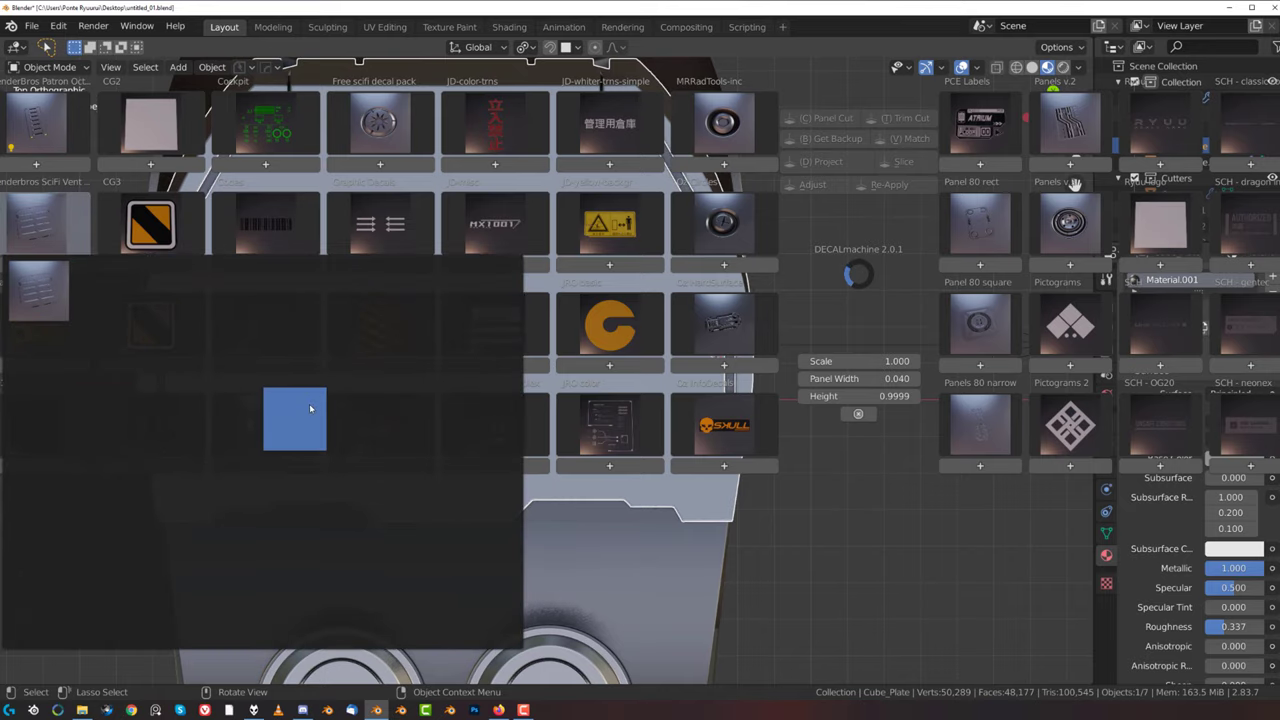
drag(320, 403, 358, 288)
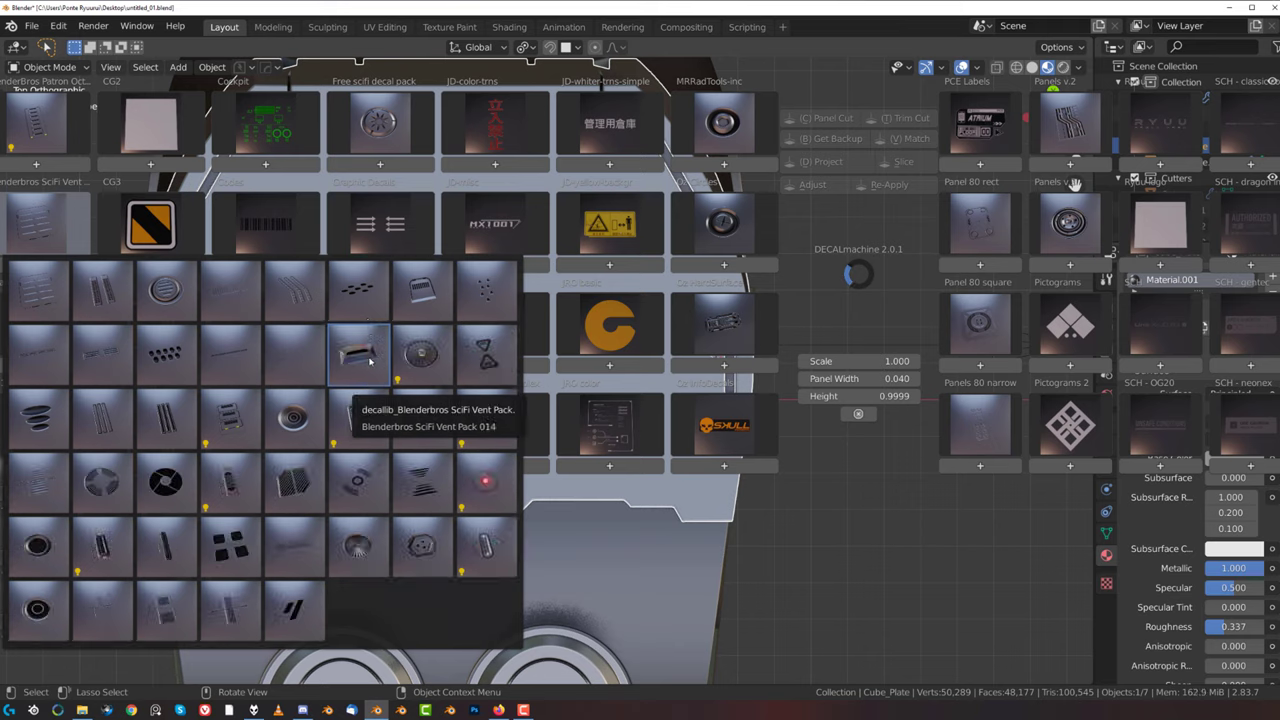
click(424, 358)
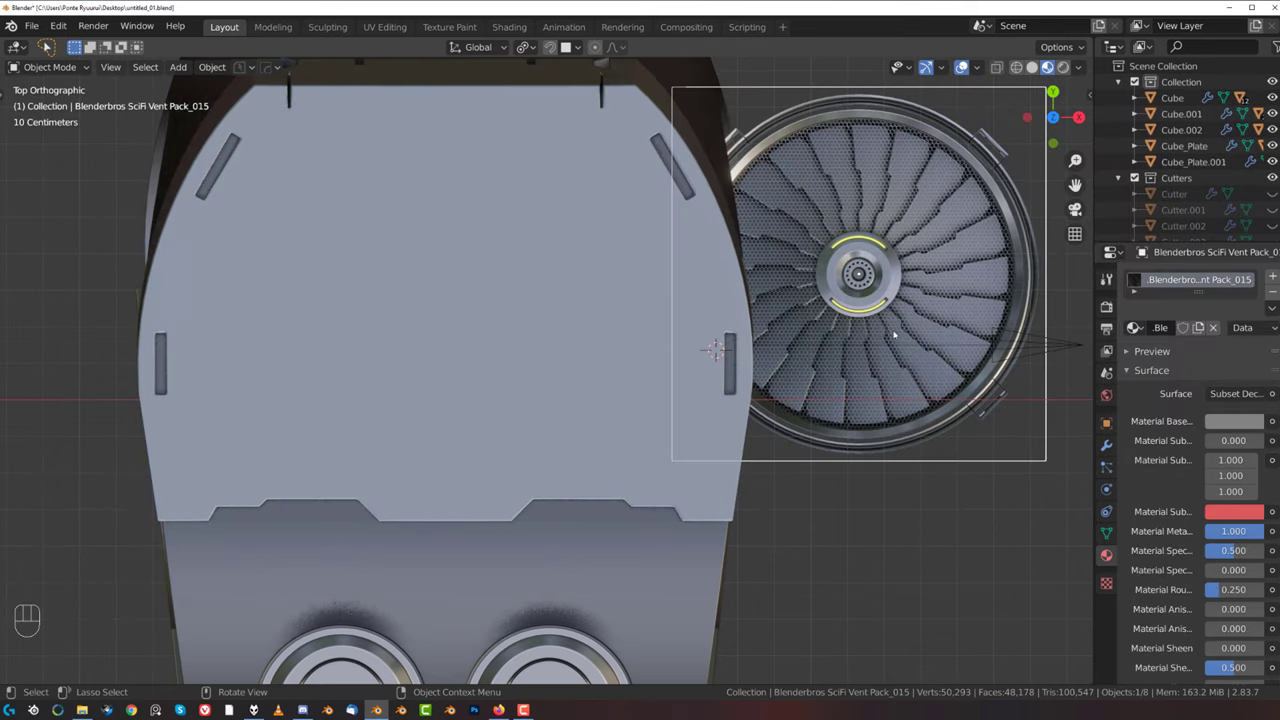
- Snap the fan decal onto one side of the top plate and scale it to fit between the edge slots
key(g)
click(660, 345)
key(s)
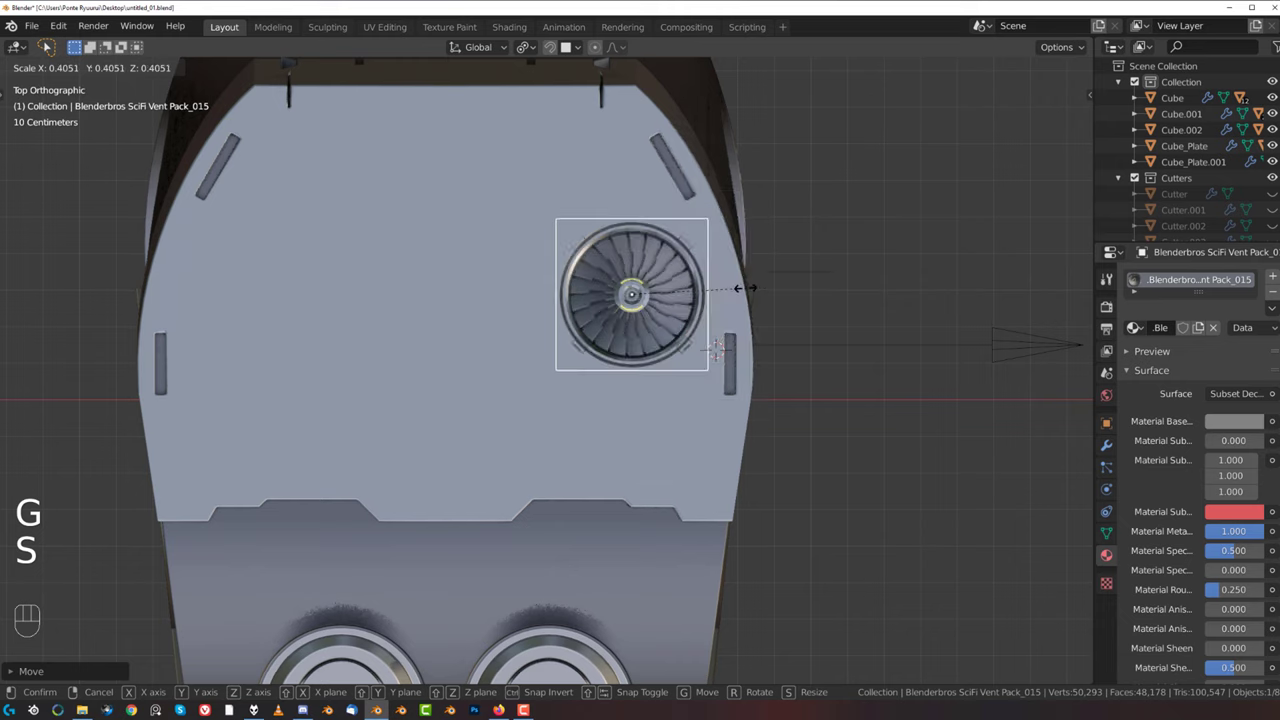
click(738, 288)
key(g)
ctrl+click(610, 292)
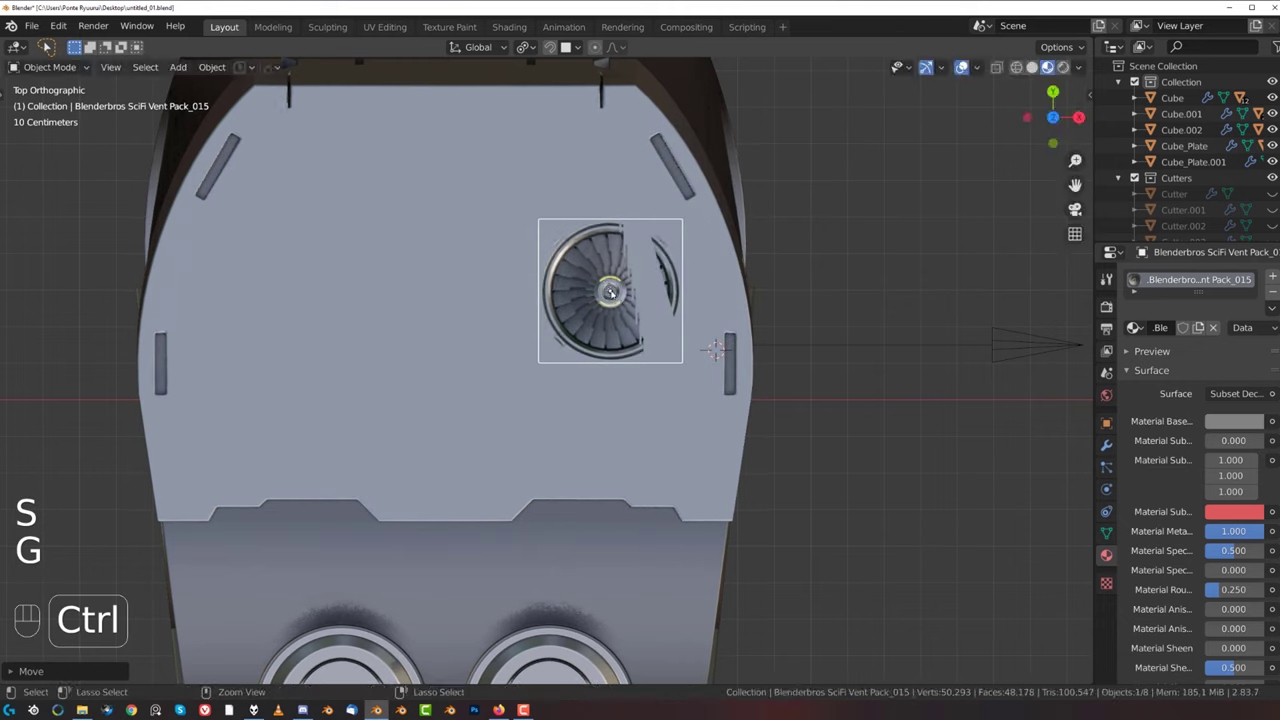
key(s)
click(646, 288)
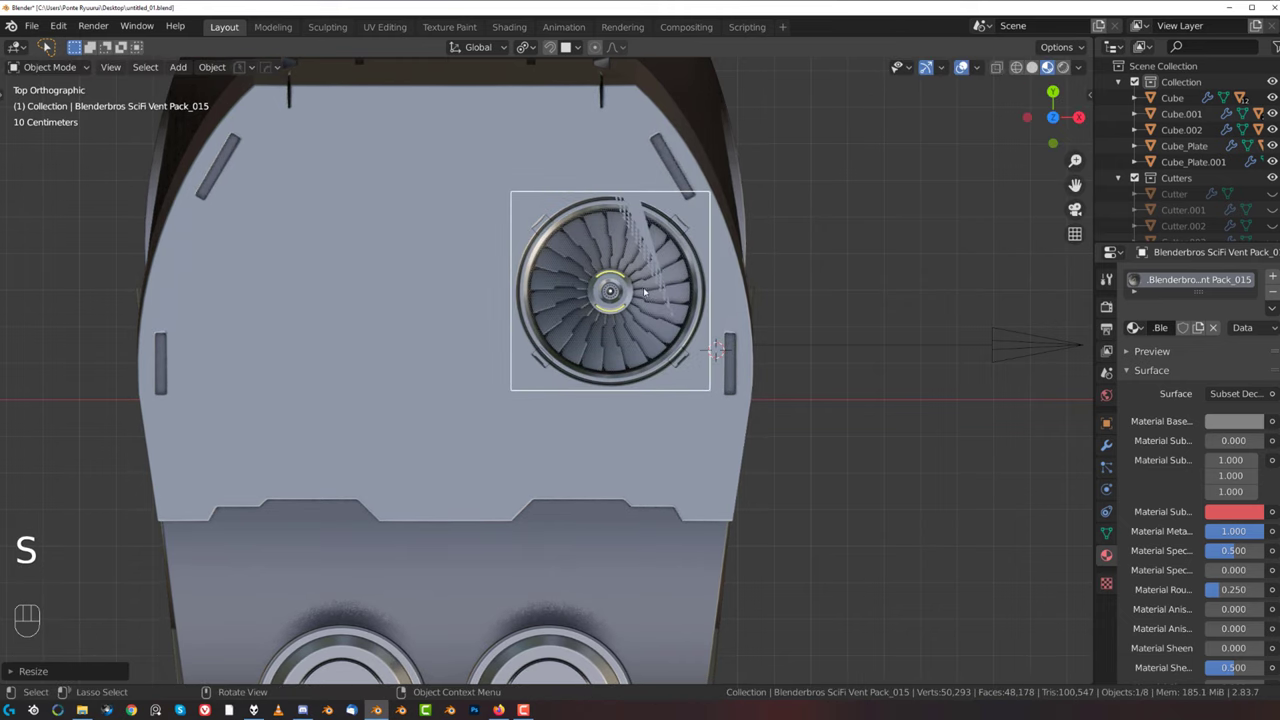
- Project the fan decal onto the top plate and adjust its height so it clears the surface
key(d)
click(623, 184)
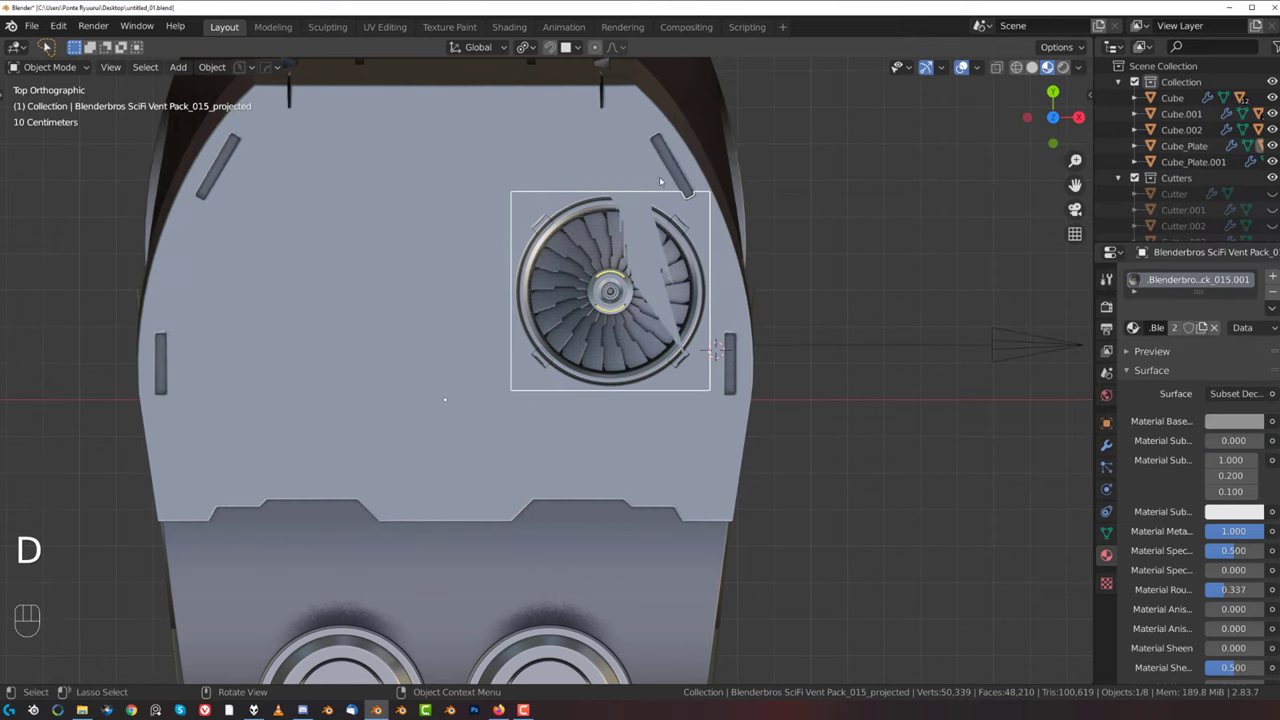
key(d)
click(627, 190)
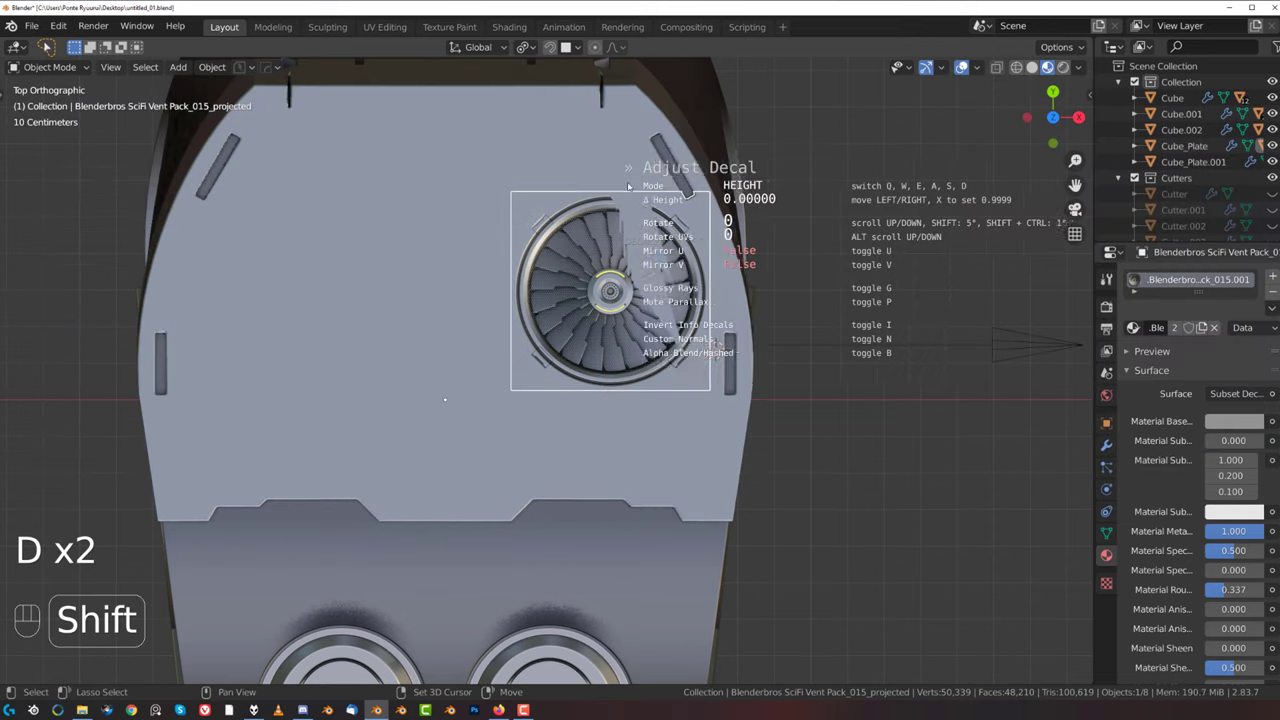
click(640, 190)
- Mirror the fan decal across the top plate's local X axis, using the plate as the mirror object
shift+click(261, 277)
key(alt+x)
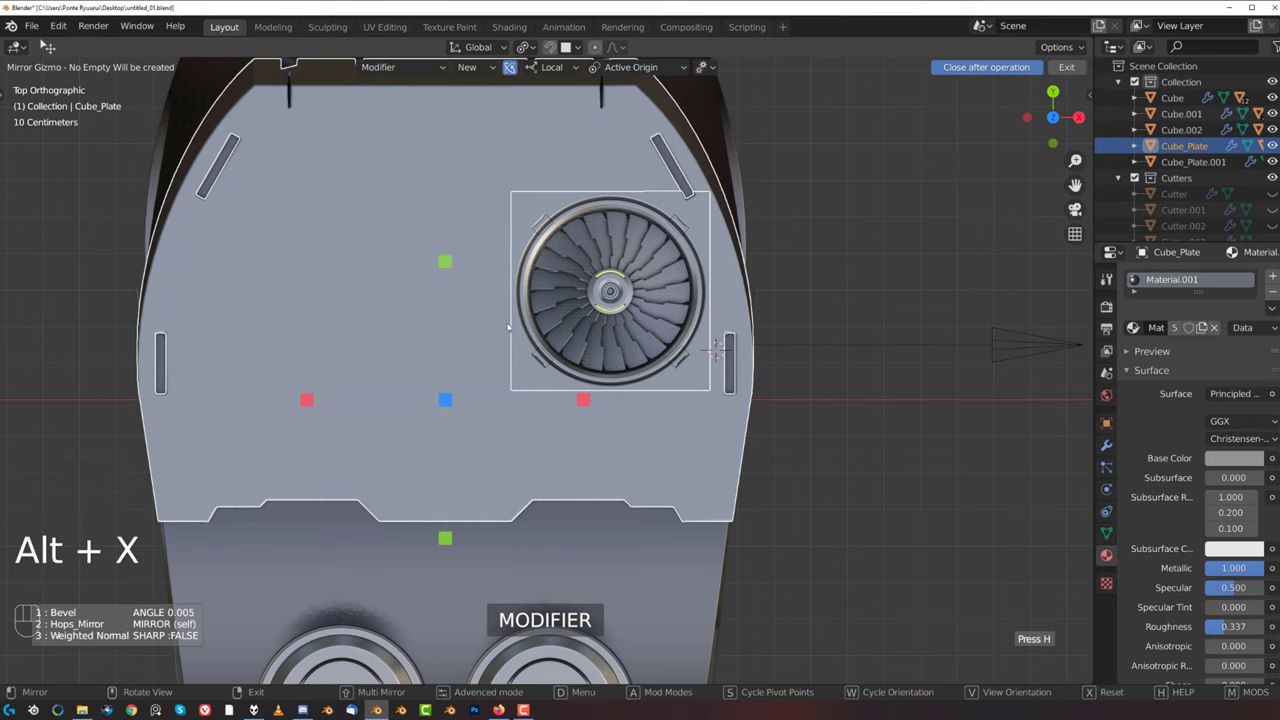
click(581, 402)
click(871, 309)
- Examine the fan decals, the round side panel and the end face from all around the body in perspective
scroll(868, 309, down, 3)
middle_drag(756, 305, 605, 217)
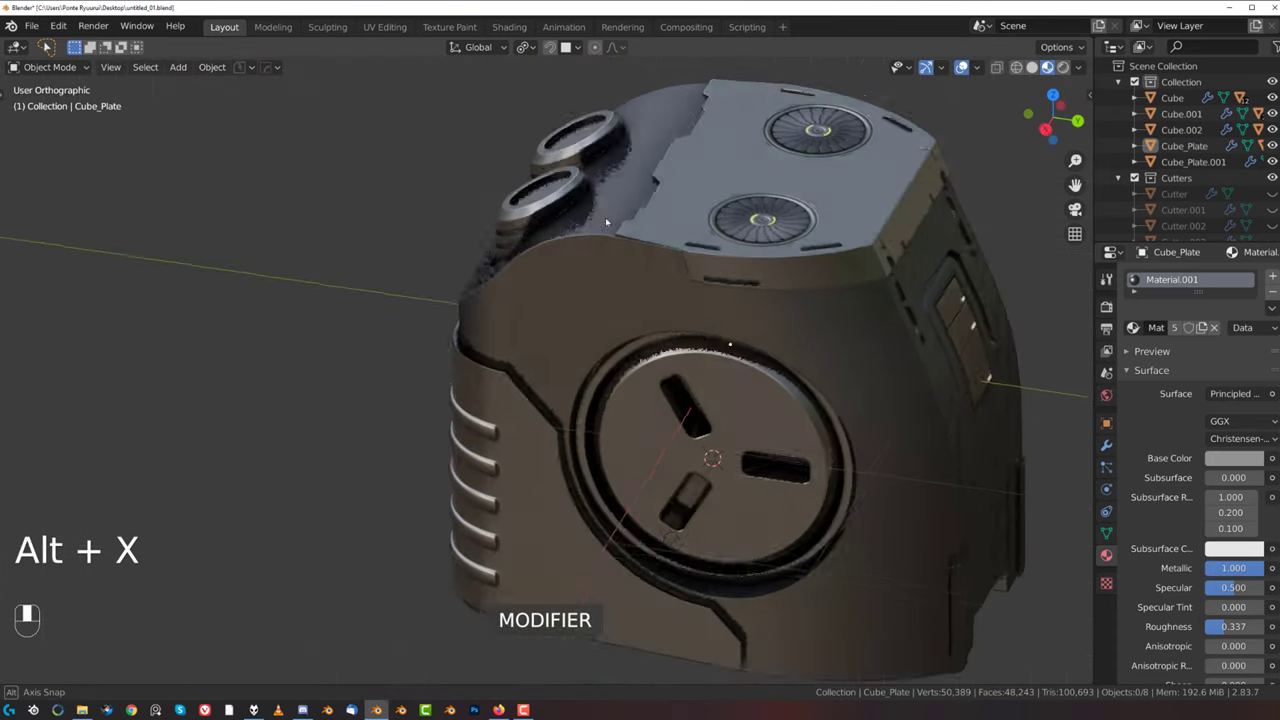
shift+middle_drag(681, 196, 451, 241)
key(KP_5)
middle_drag(648, 280, 411, 299)
scroll(540, 291, up, 2)
scroll(520, 375, down, 1)
middle_drag(532, 384, 622, 292)
scroll(502, 321, down, 3)
scroll(622, 292, up, 3)
shift+middle_drag(620, 291, 540, 290)
scroll(520, 340, down, 3)
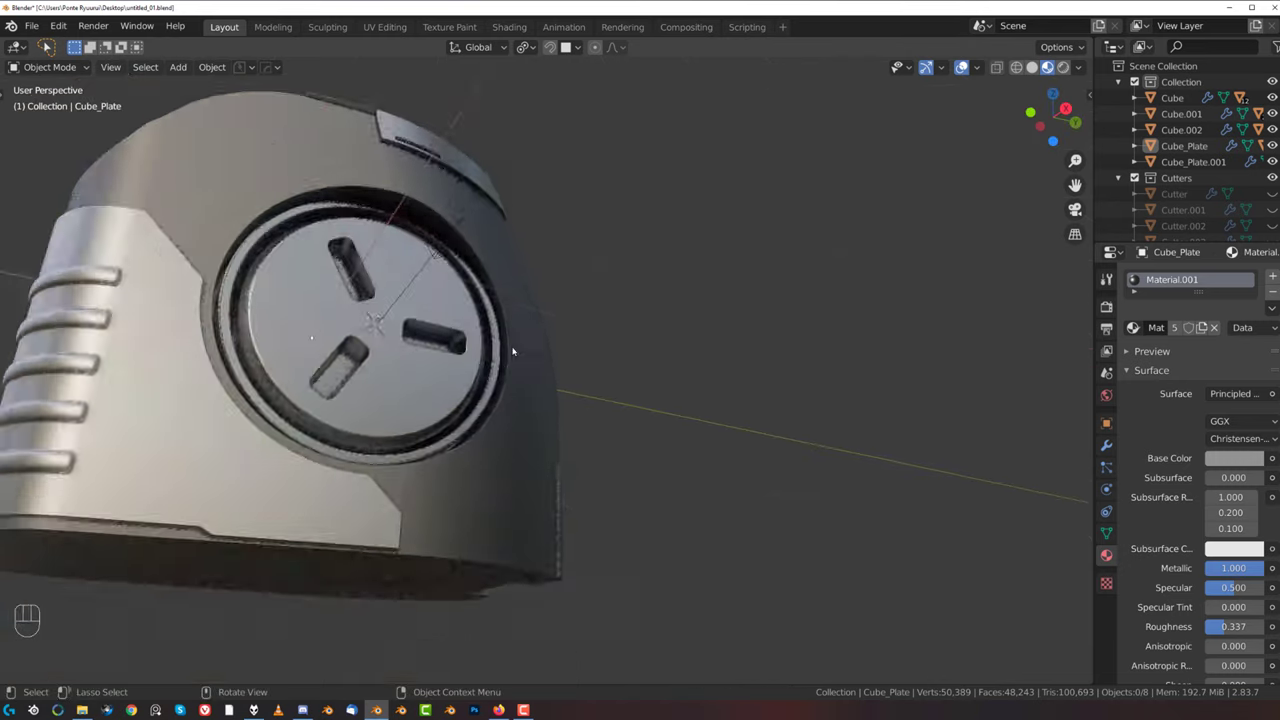
middle_drag(514, 351, 397, 406)
scroll(446, 373, up, 2)
shift+middle_drag(480, 412, 428, 491)
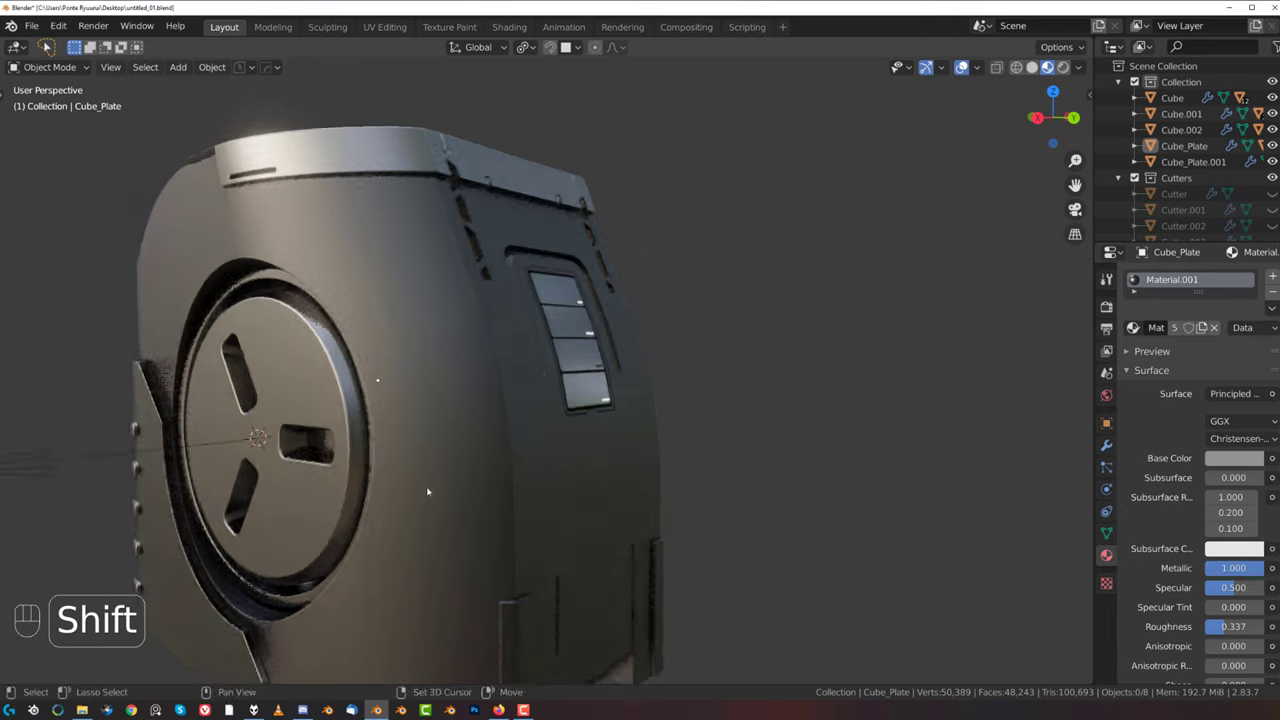
scroll(500, 400, down, 2)
middle_drag(517, 385, 465, 384)
- Select the main body and insert the slotted vent decal 019 from the BlenderBros Patron October pack
click(462, 384)
key(d)
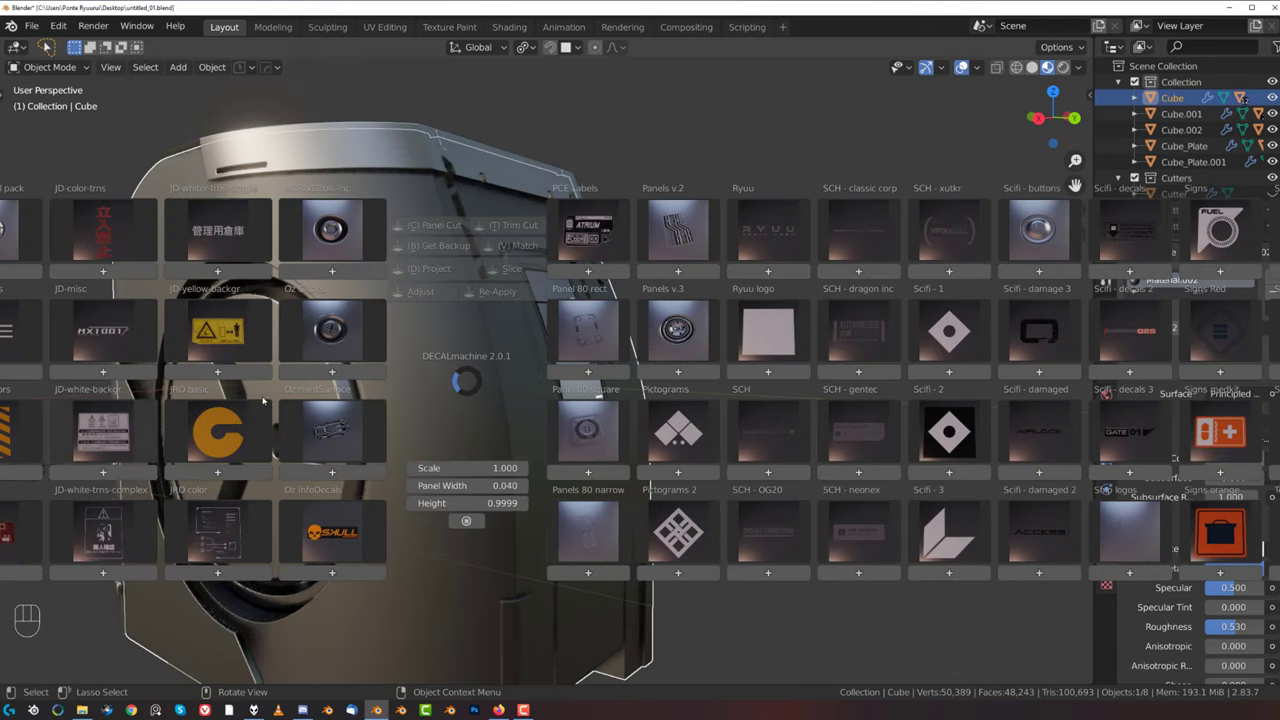
key(d)
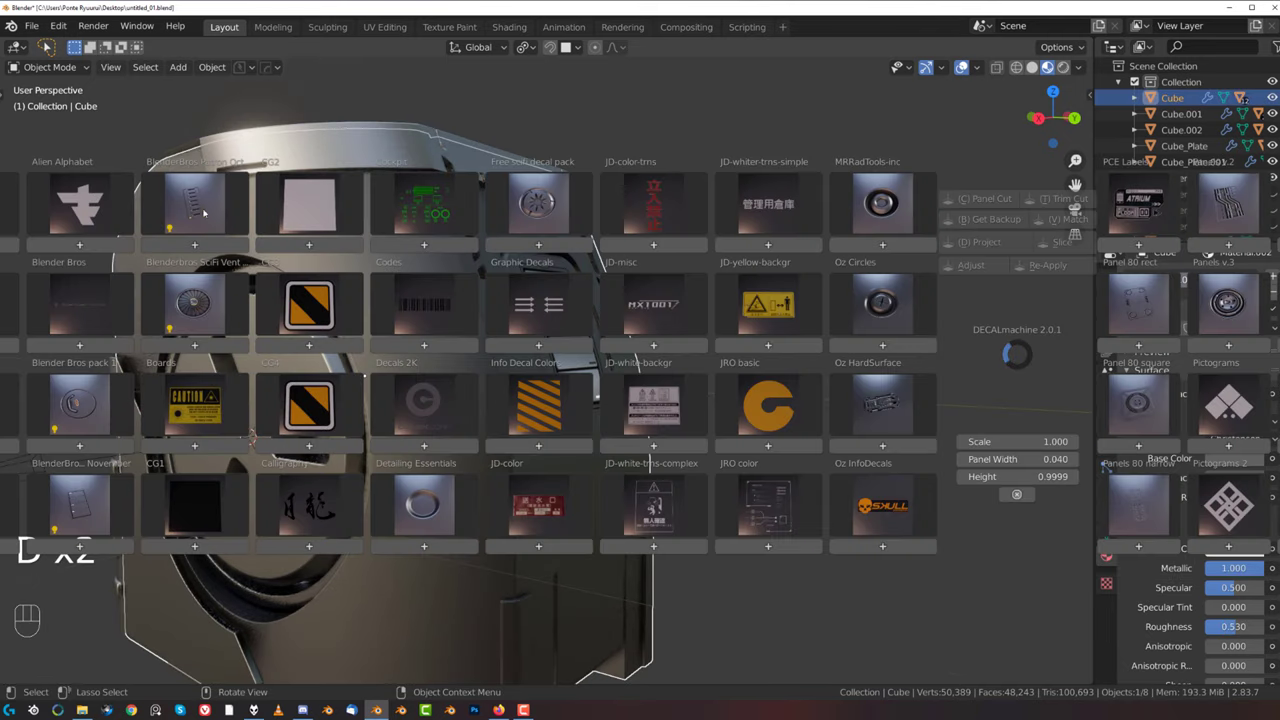
click(203, 212)
click(303, 400)
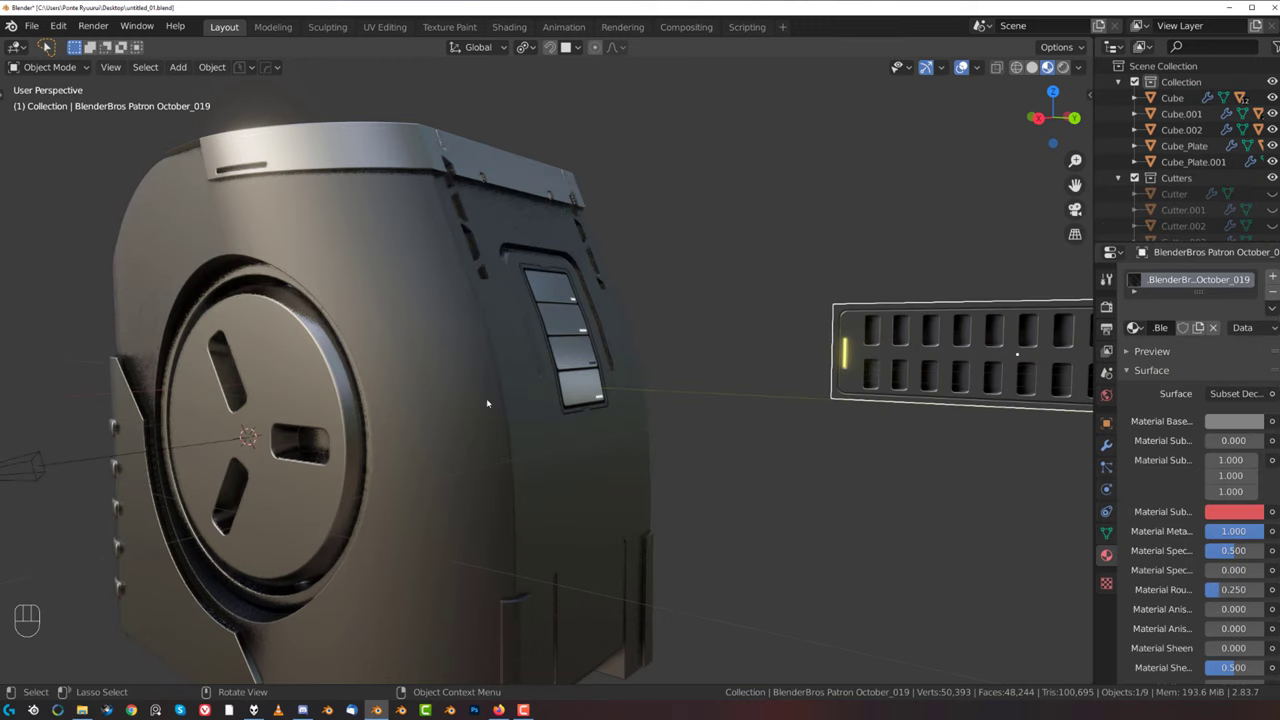
- Rotate the slotted vent decal by -84 degrees and place it upright on the body beside the round side panel
key(g)
key(d)
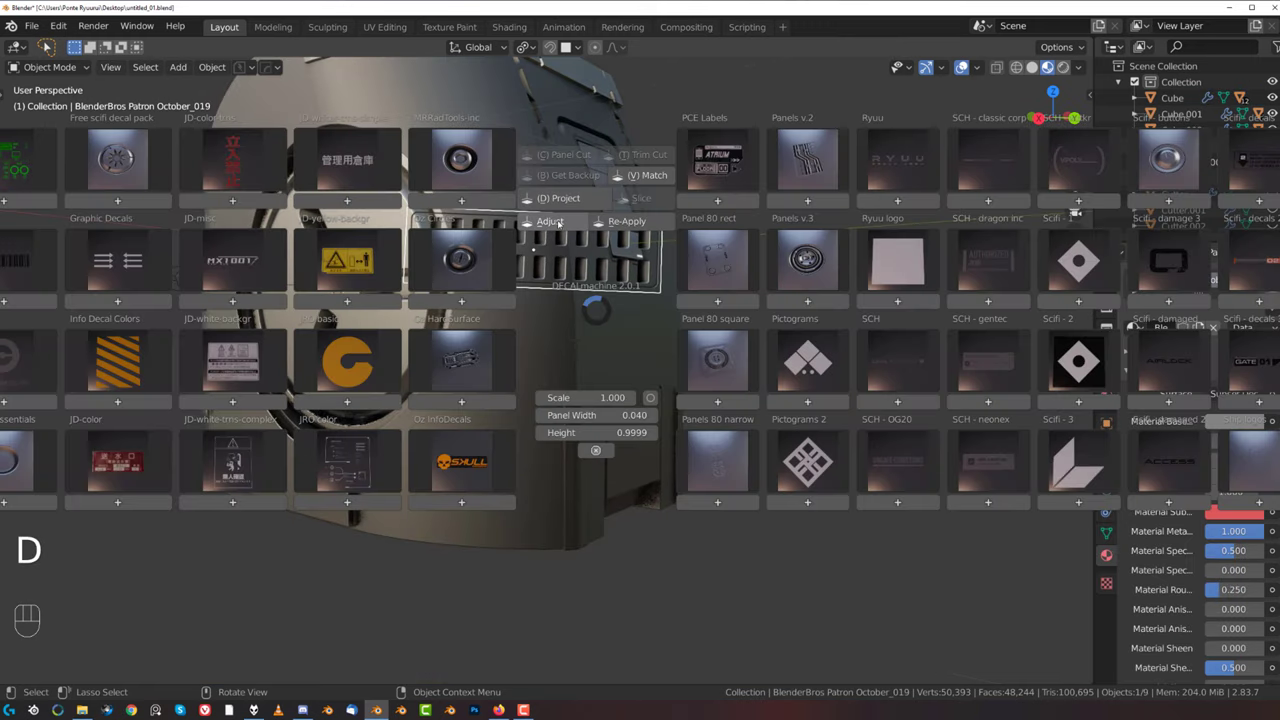
click(558, 223)
ctrl+shift+scroll(560, 238, up, 9)
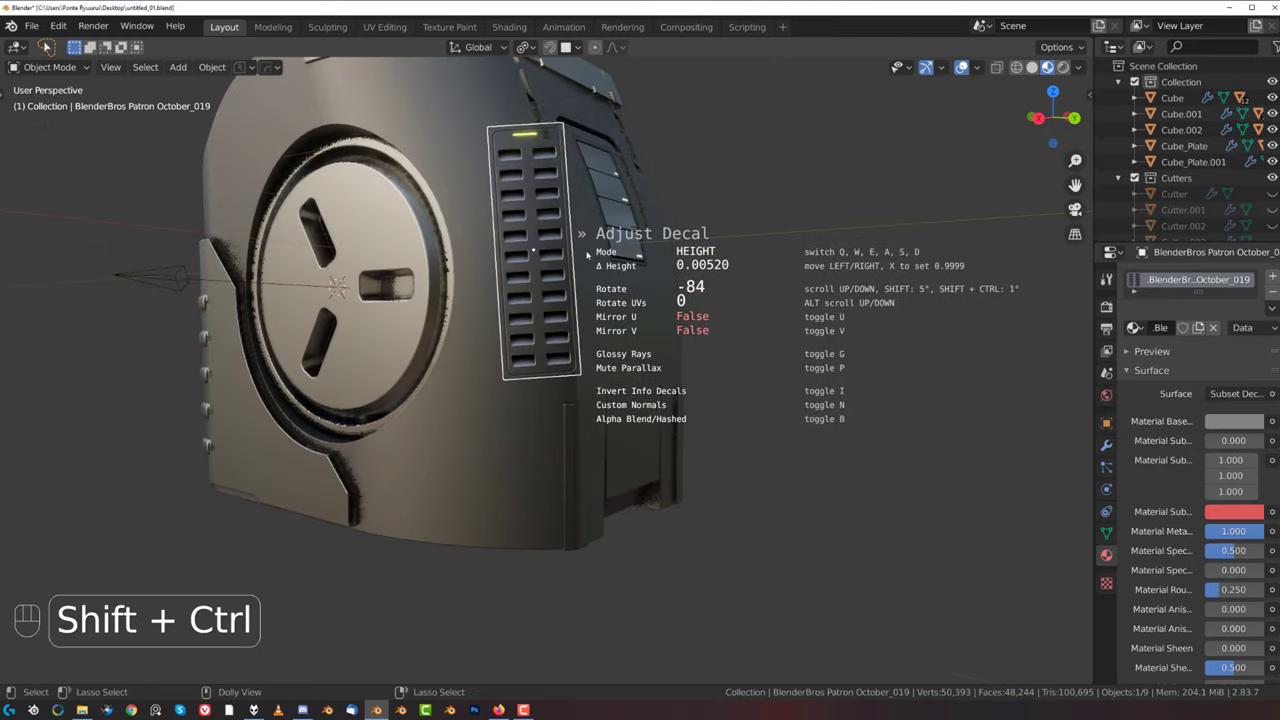
click(565, 240)
key(g)
key(ctrl)
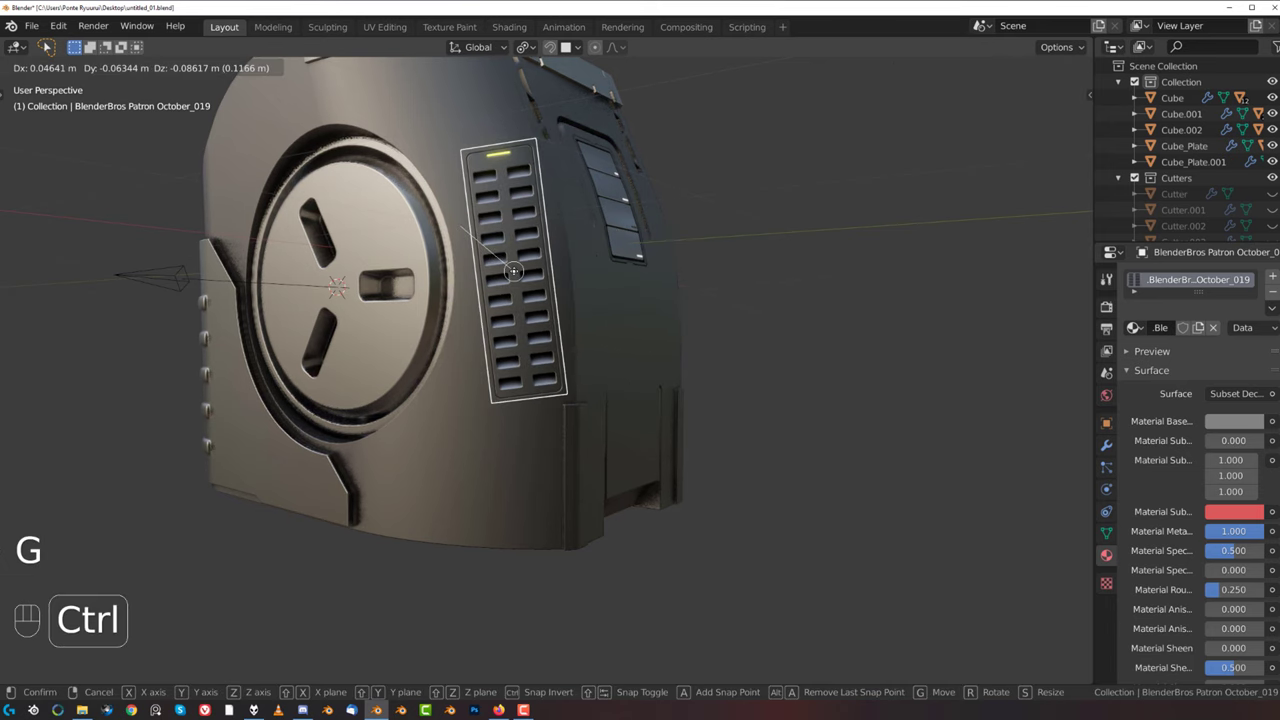
click(513, 271)
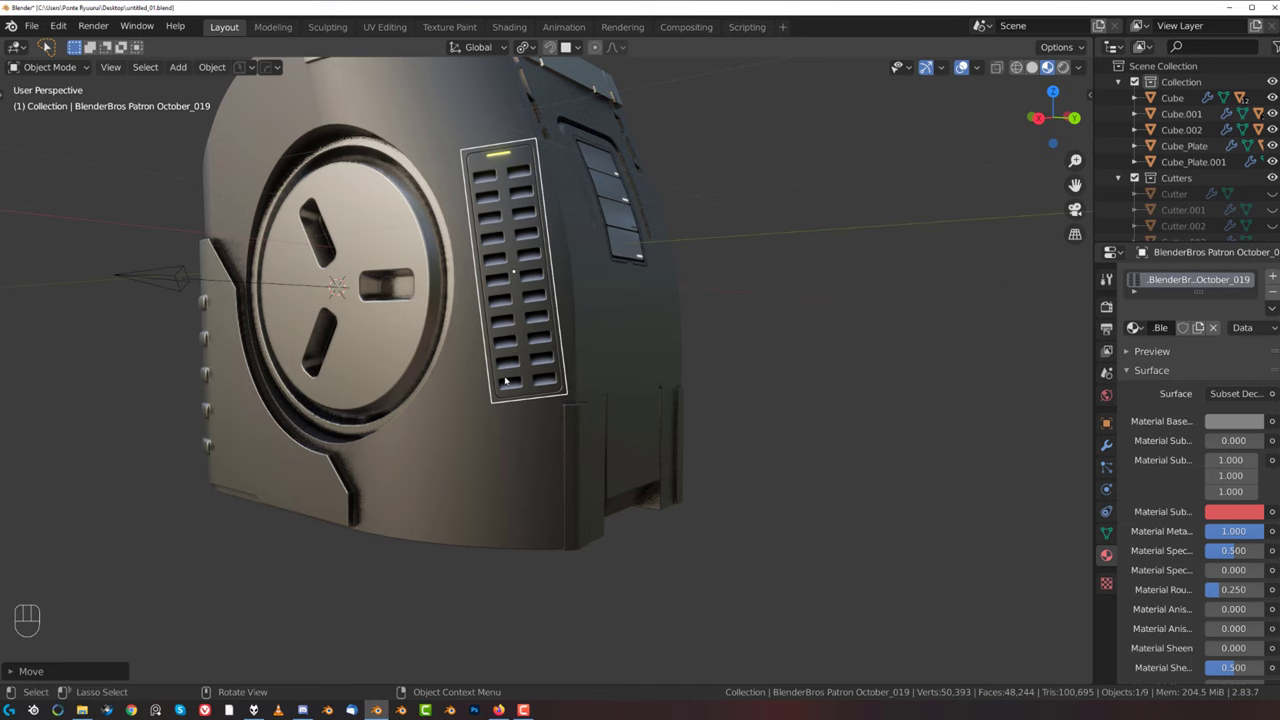
- Rotate the vent decal by 82 degrees and snap it onto the body near the lower edge, beside the round panel's angled trim
key(d)
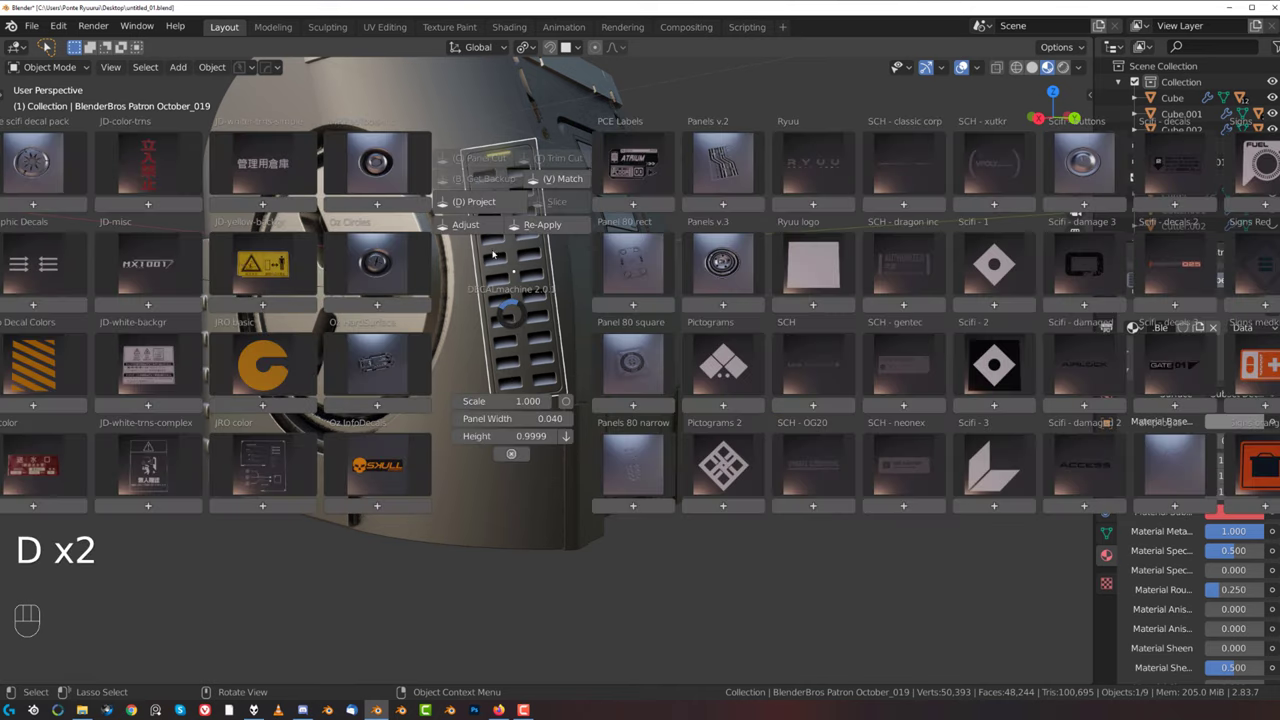
click(492, 233)
scroll(497, 238, up, 2)
ctrl+shift+scroll(545, 256, down, 10)
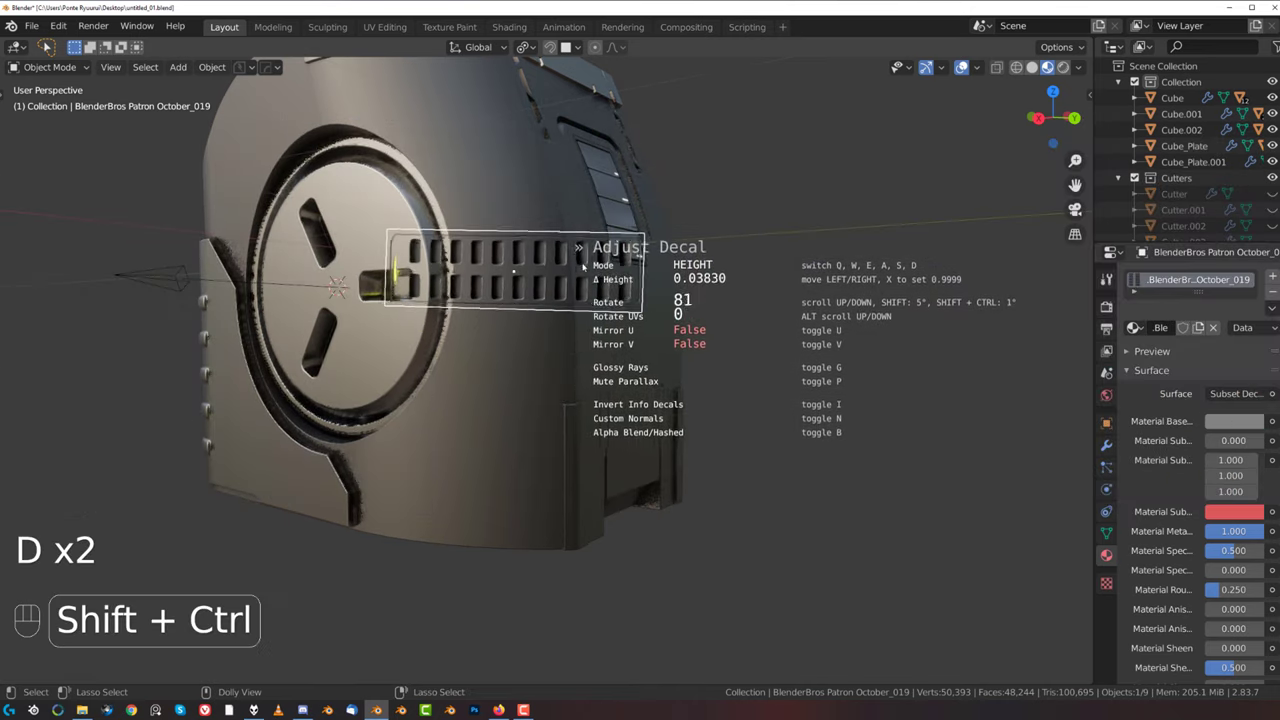
ctrl+shift+scroll(583, 262, up, 1)
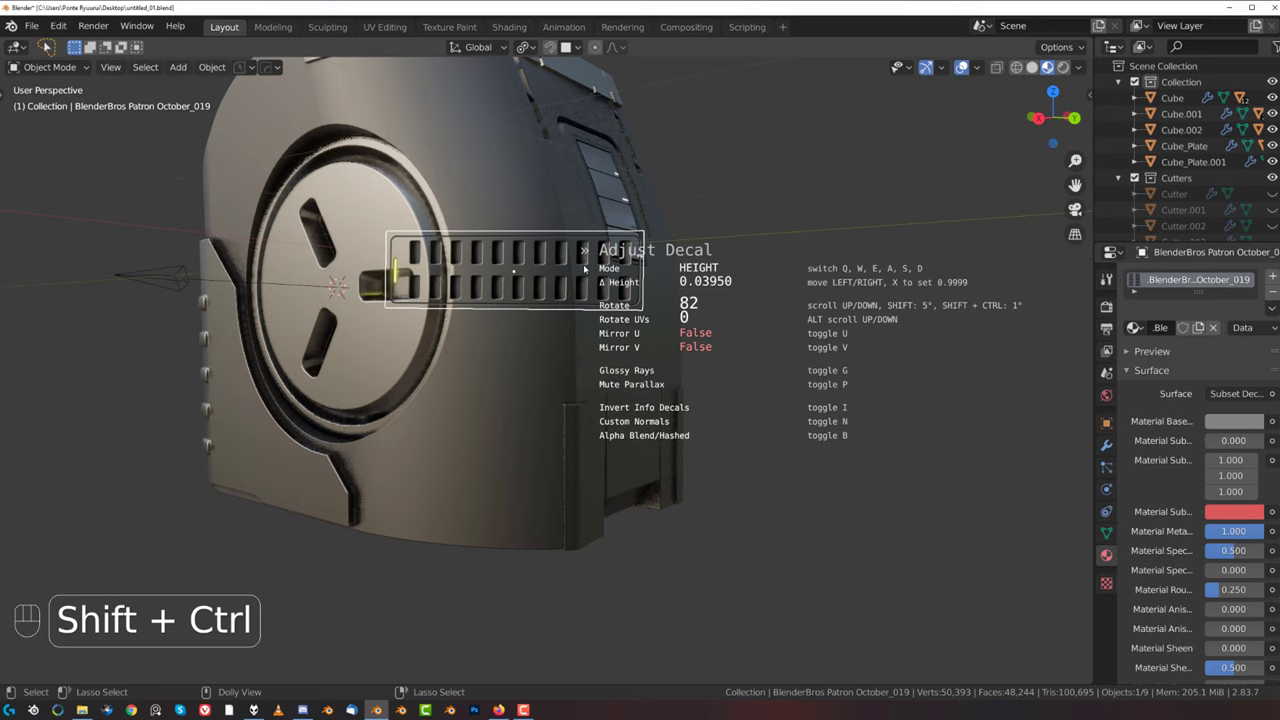
click(583, 262)
key(g)
click(486, 503)
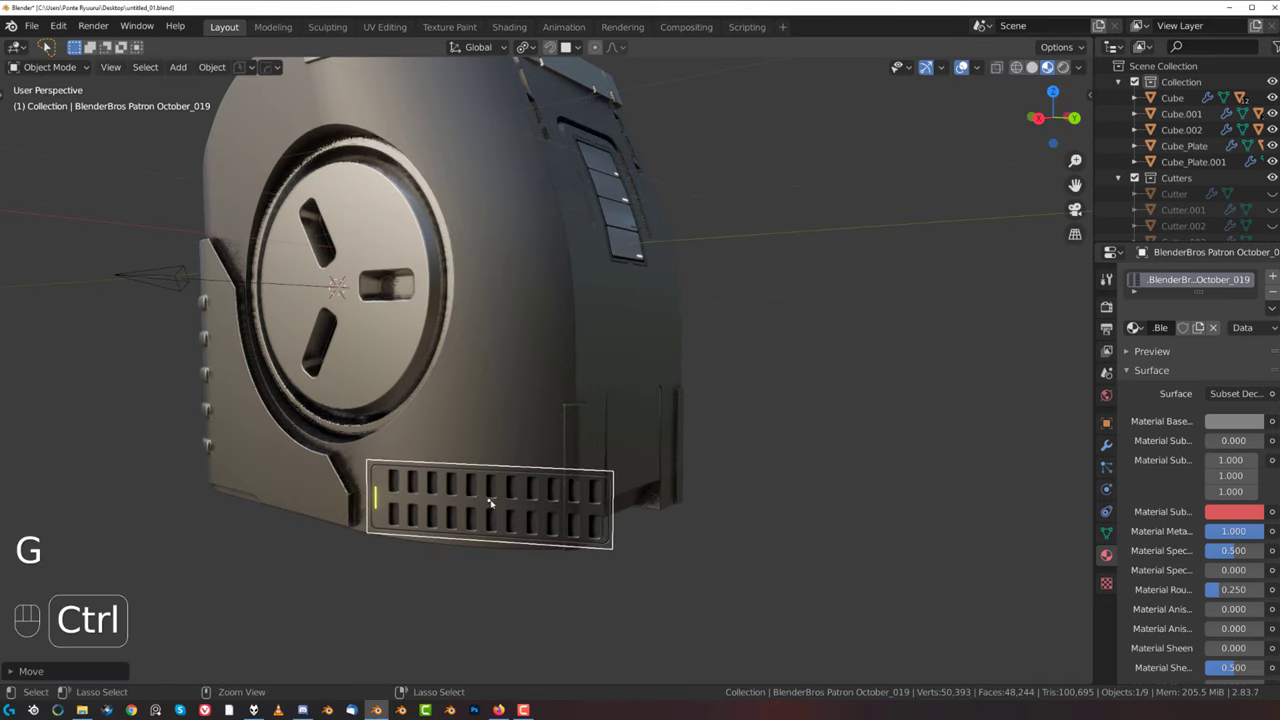
- Scale the vent decal down and turn it half a turn so its yellow light sits at the body's corner end
key(s)
click(562, 483)
key(d)
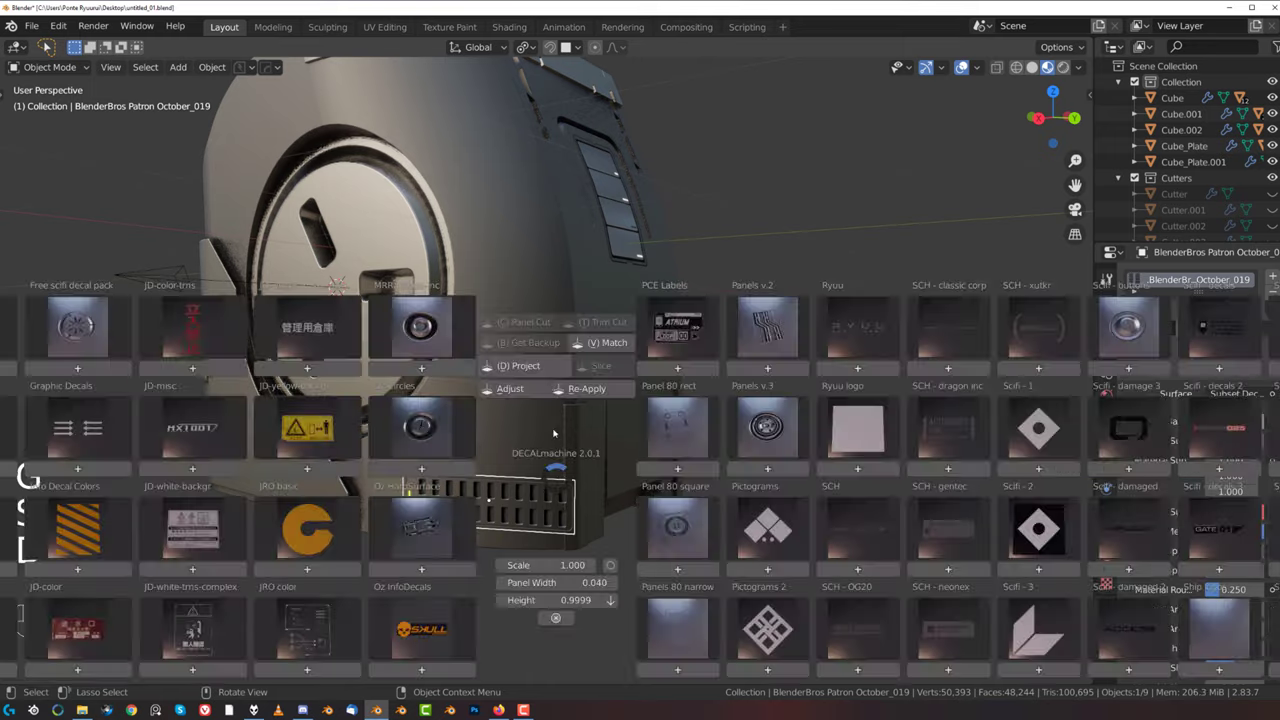
click(510, 389)
scroll(507, 450, up, 4)
click(507, 455)
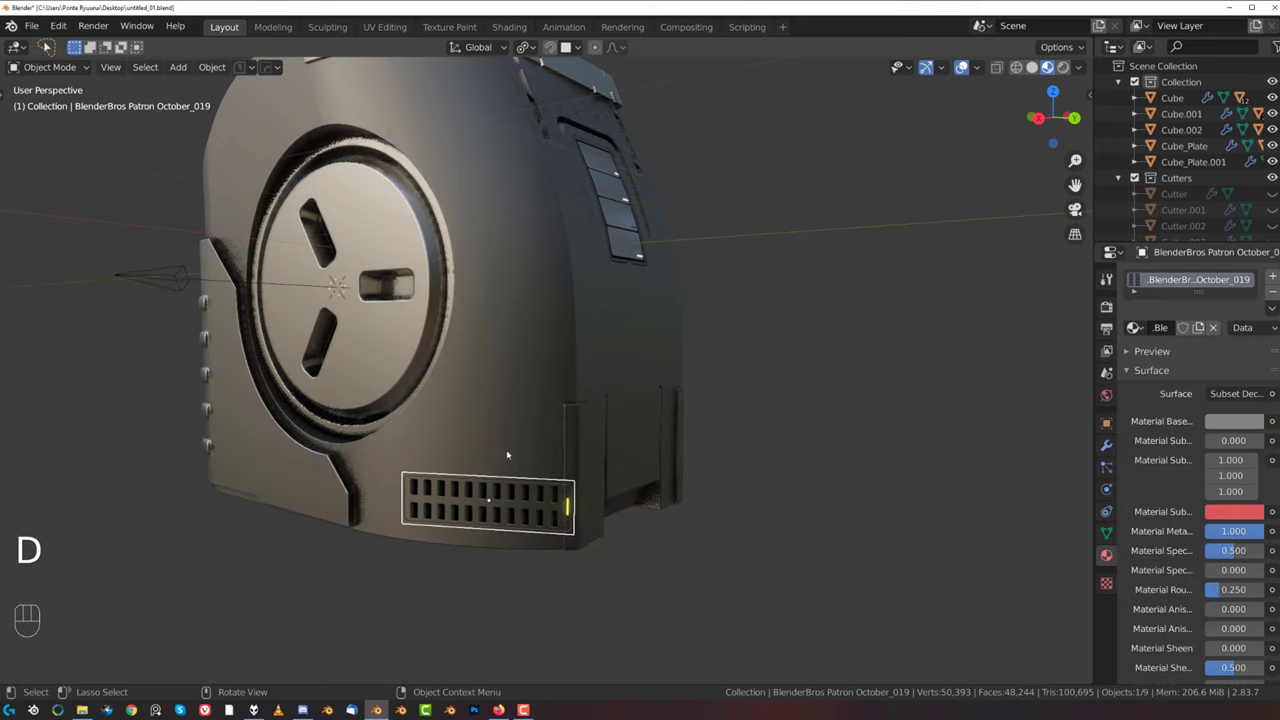
- Position the vent decal along the lower edge, project it onto the body and match its materials to the Default subset
key(g)
ctrl+click(463, 513)
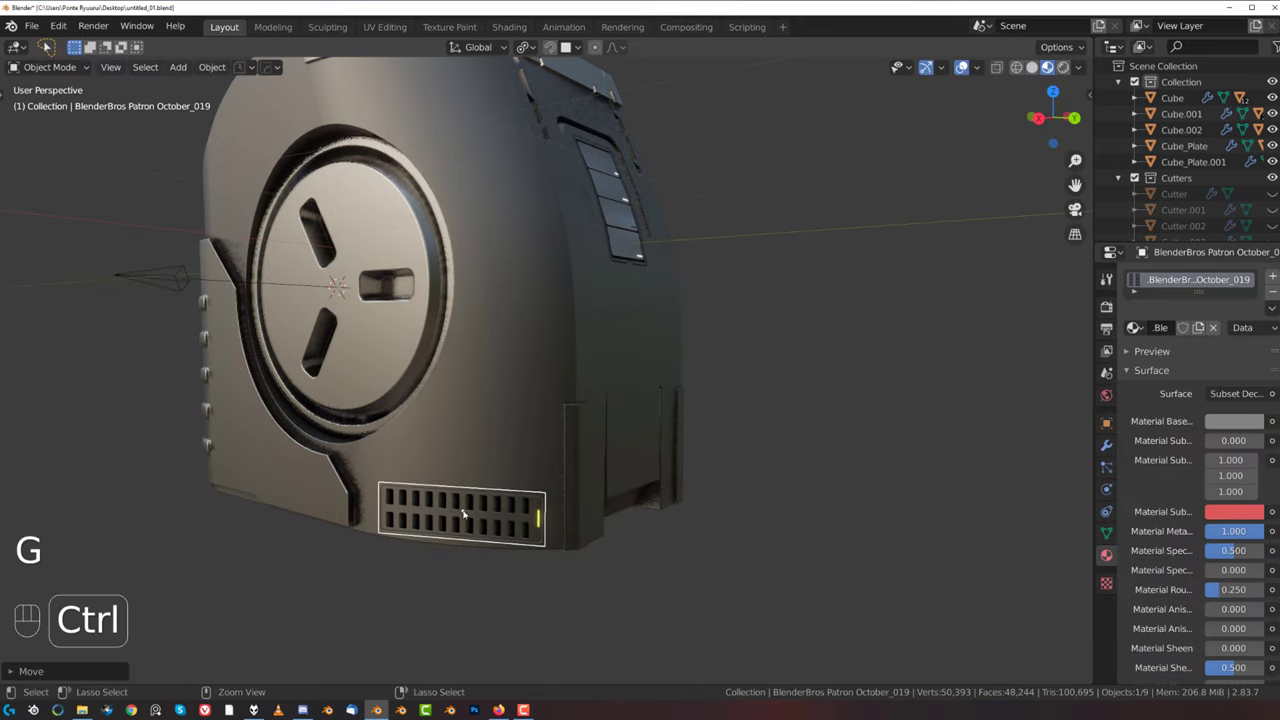
key(d)
key(d)
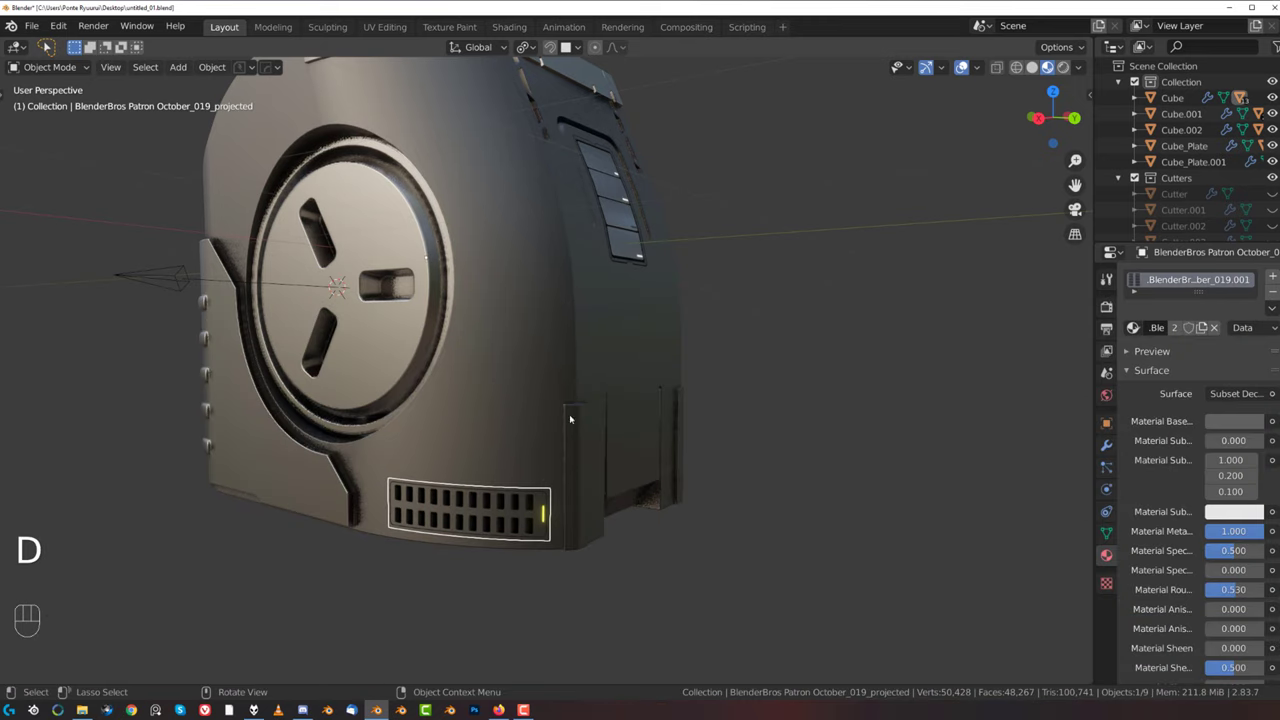
key(d)
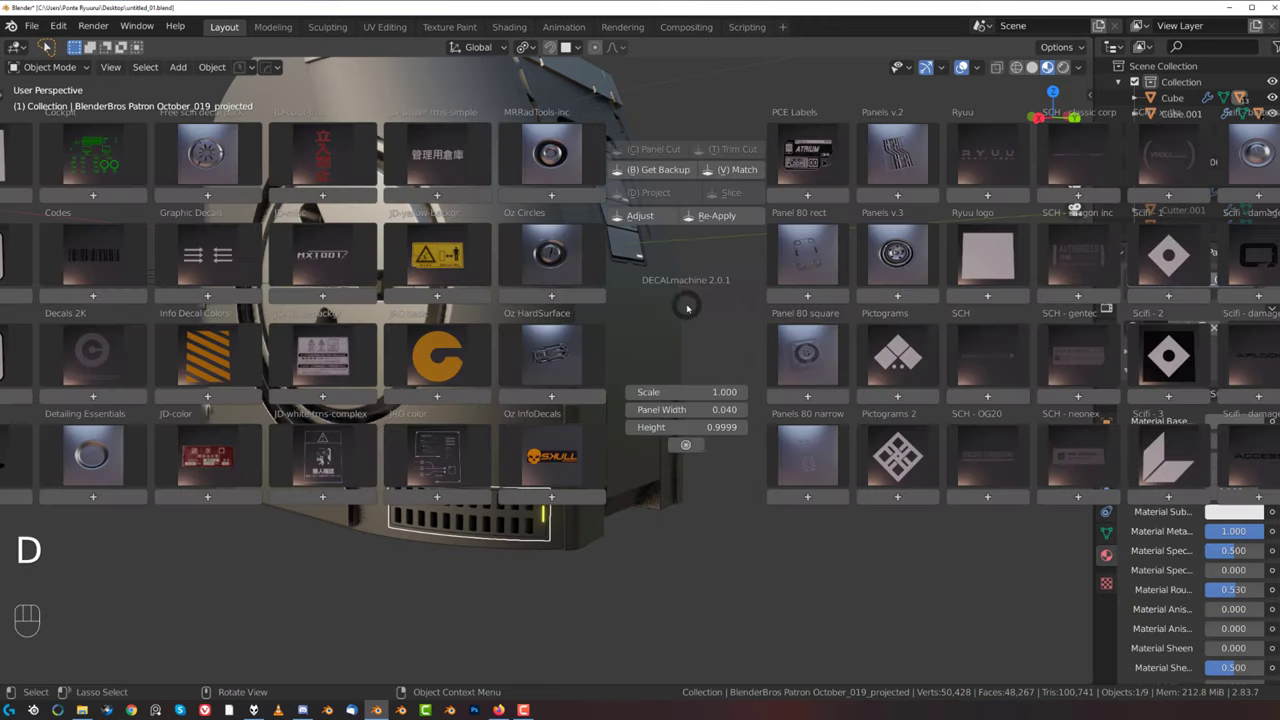
click(741, 171)
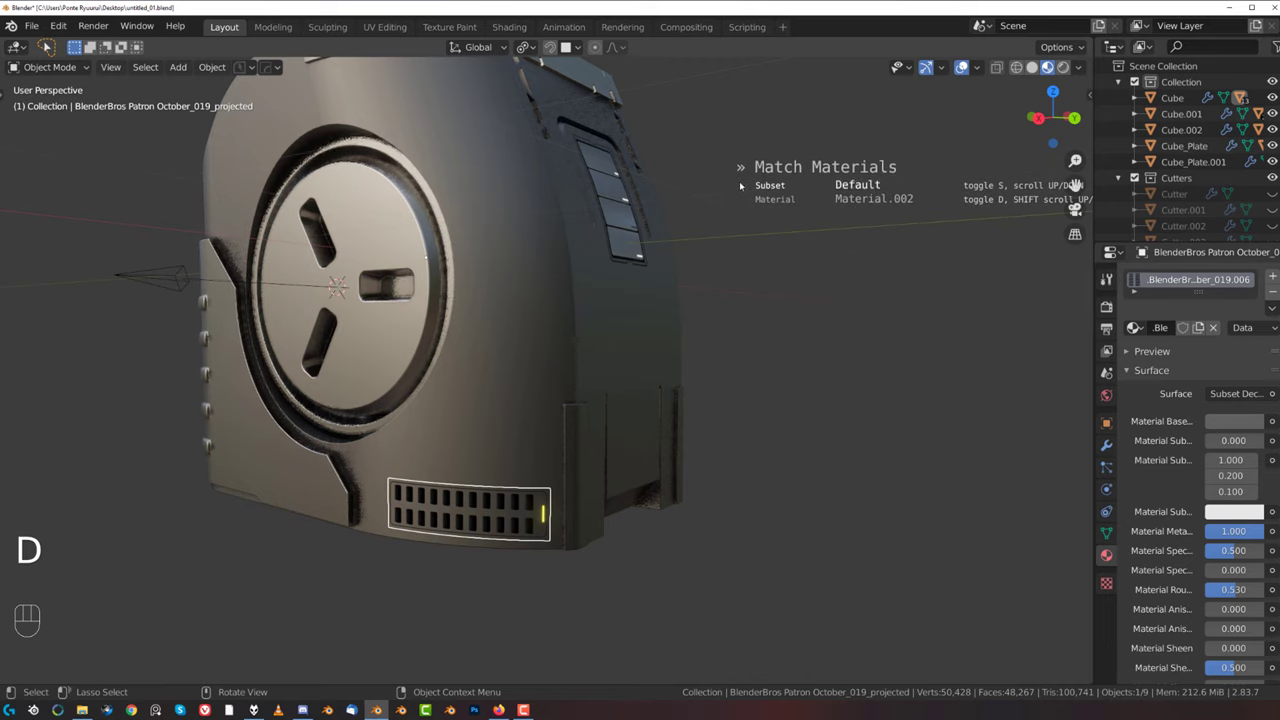
- Mirror the slotted vent decal to the opposite side across the body's local X axis, using the body as the mirror object
middle_drag(550, 384, 507, 380)
shift+click(507, 380)
key(alt+x)
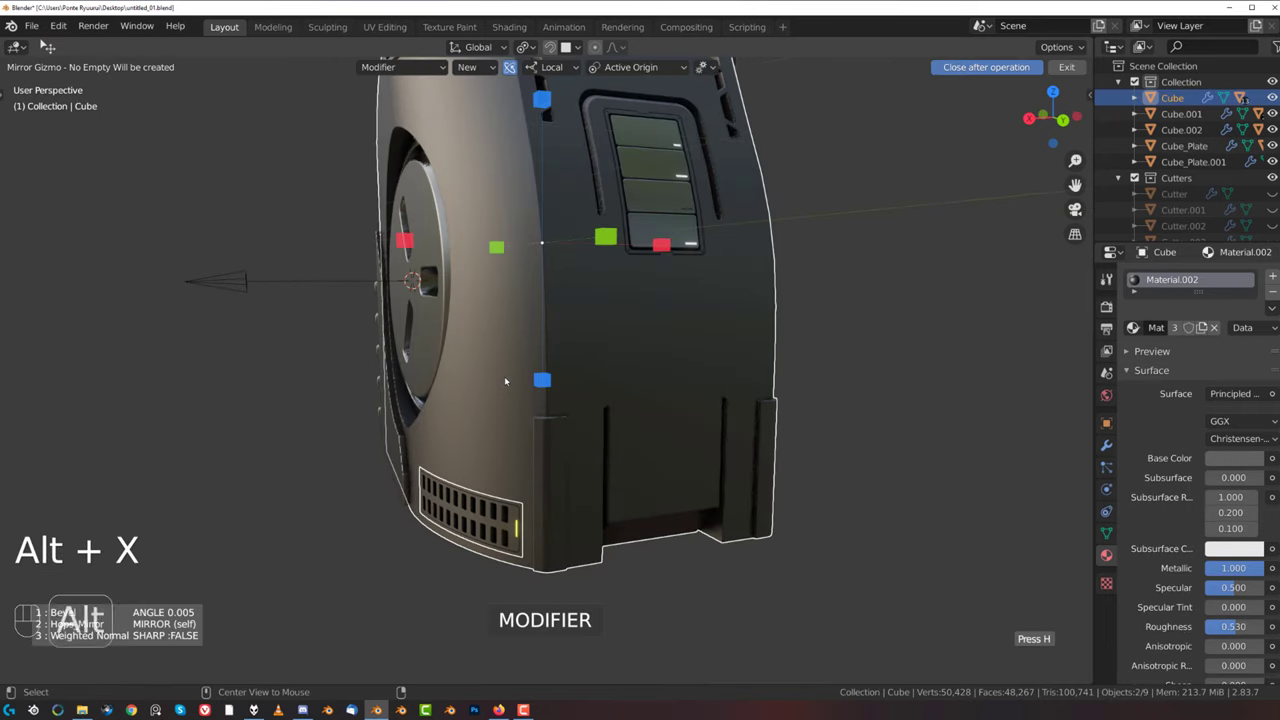
scroll(517, 314, down, 1)
middle_drag(529, 304, 390, 256)
right_click(390, 256)
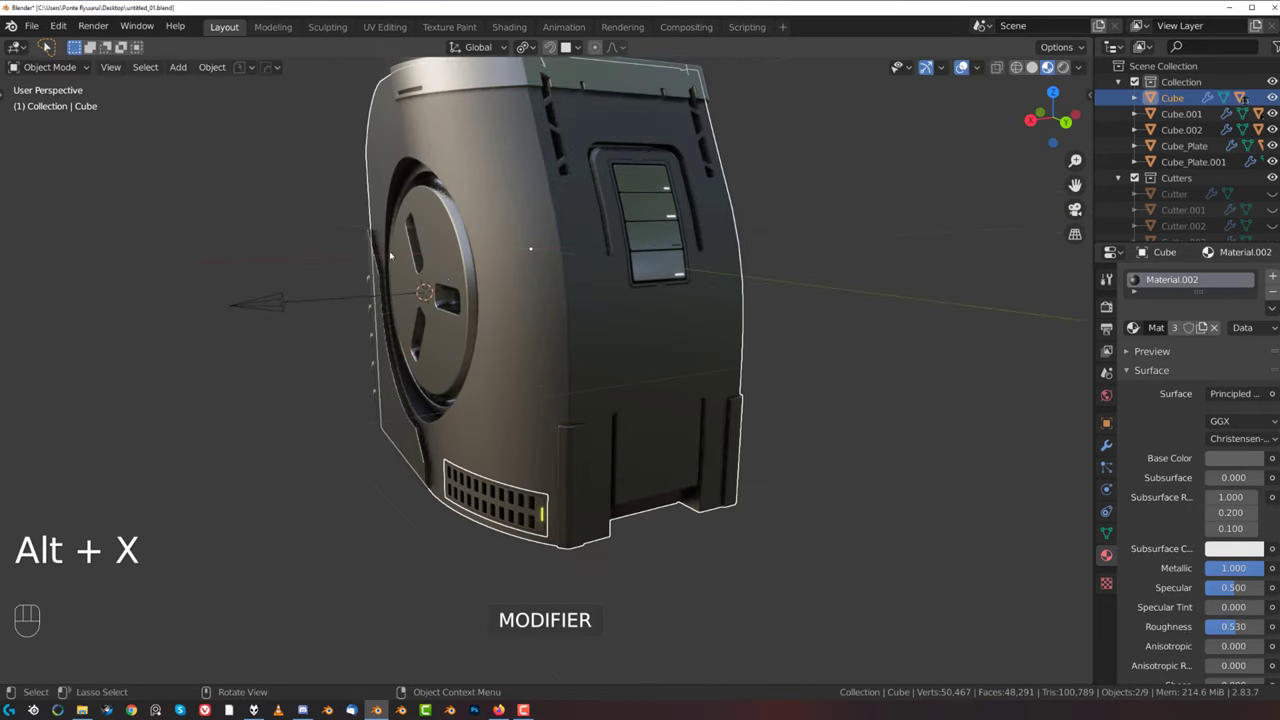
click(871, 247)
middle_drag(871, 247, 776, 353)
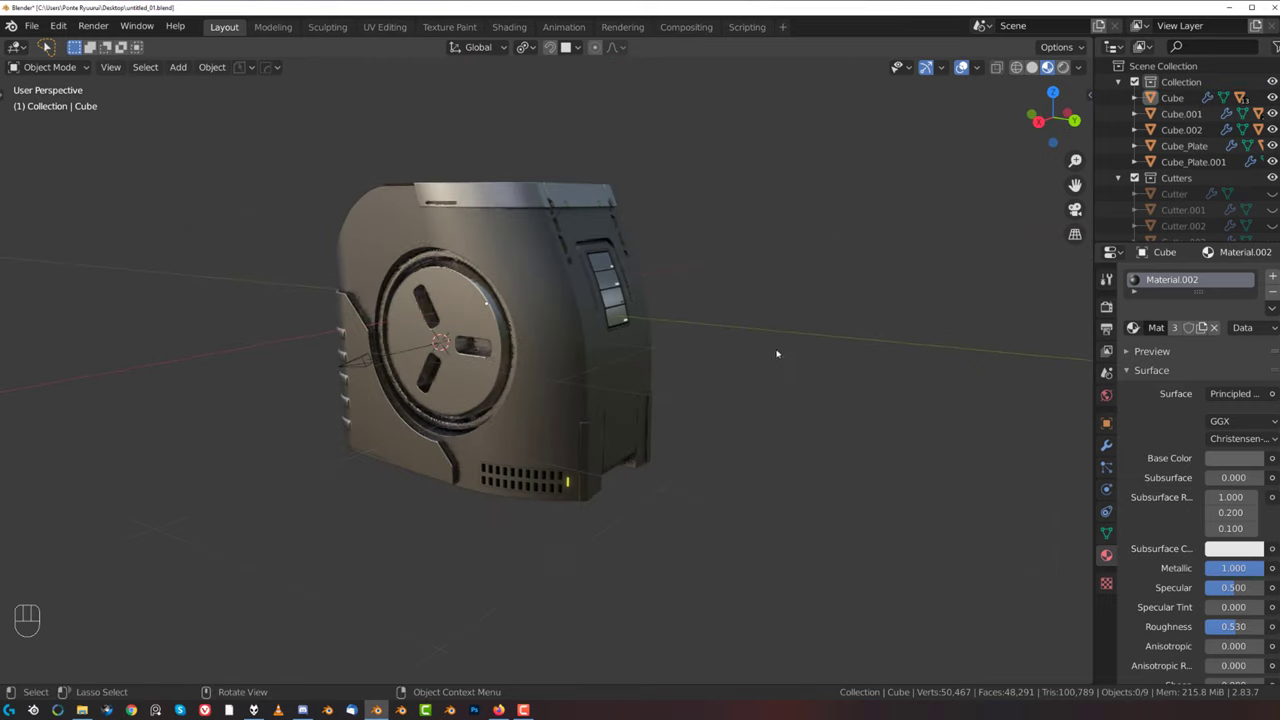
- Select the ribbed end plate and add a Weighted Normal modifier to it
middle_drag(637, 380, 571, 286)
key(grave)
key(grave)
click(583, 322)
key(q)
alt+click(595, 281)
- Insert the screwed panel decal 002 from the BlenderBros Patron October pack for the ribbed end plate
scroll(571, 286, up, 2)
key(d)
key(d)
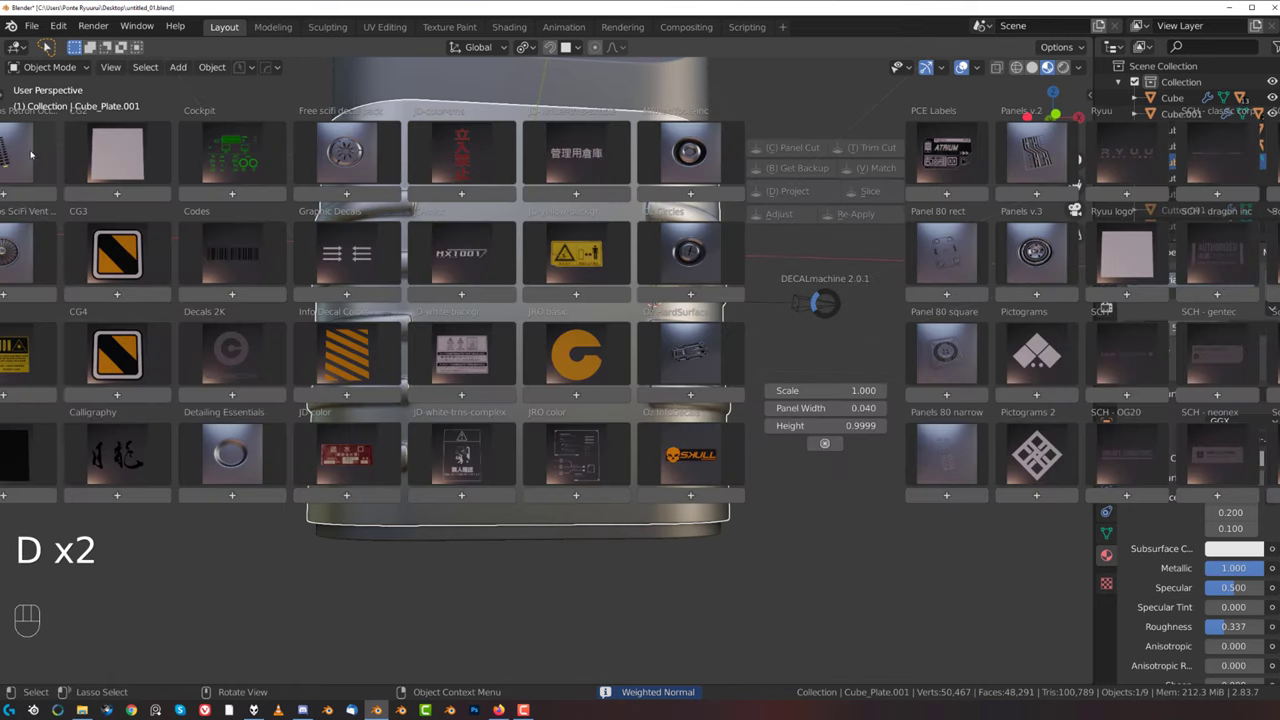
click(31, 154)
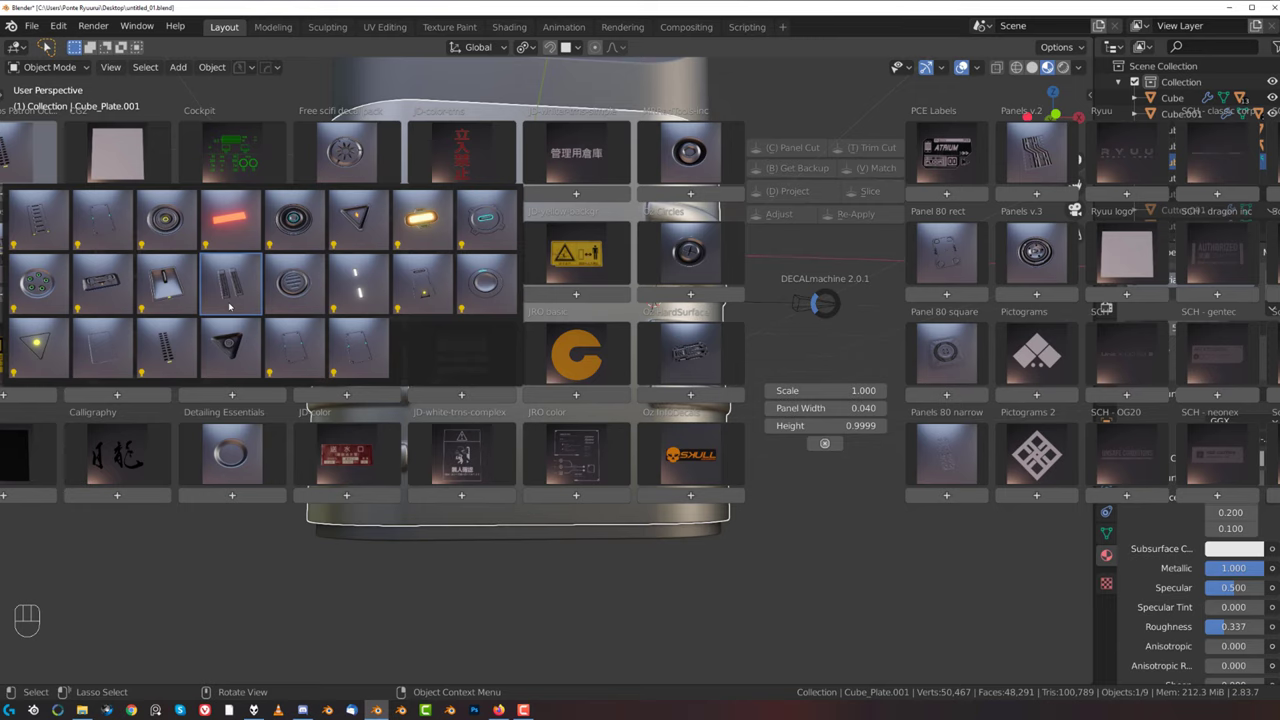
click(97, 223)
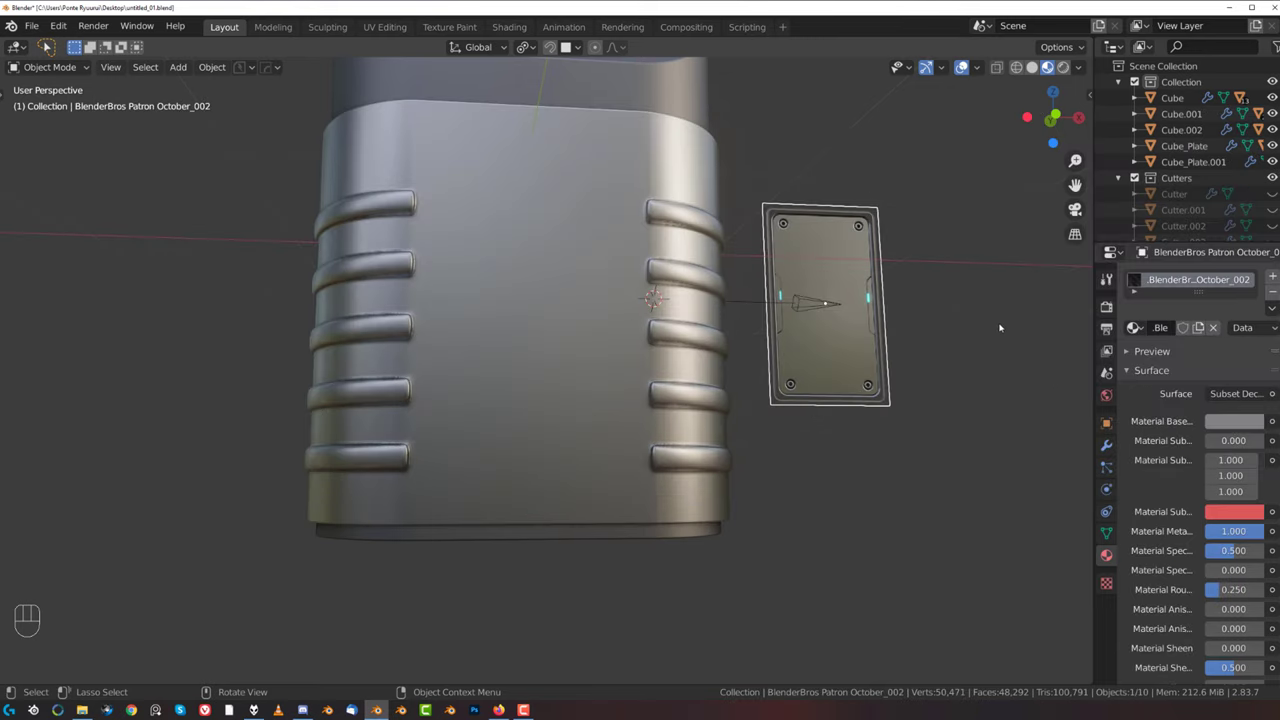
- Snap the panel decal onto the end plate between the two rows of ribs and project it onto the surface
key(g)
key(ctrl)
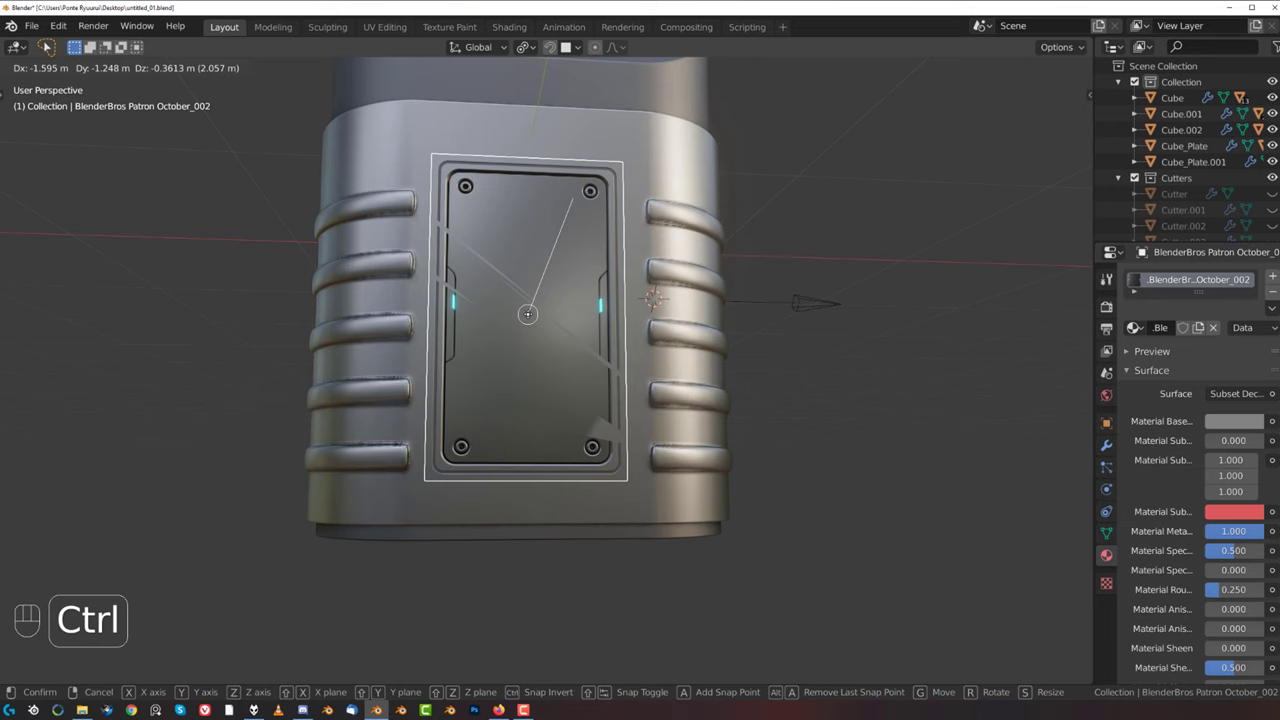
click(530, 318)
key(d)
click(558, 202)
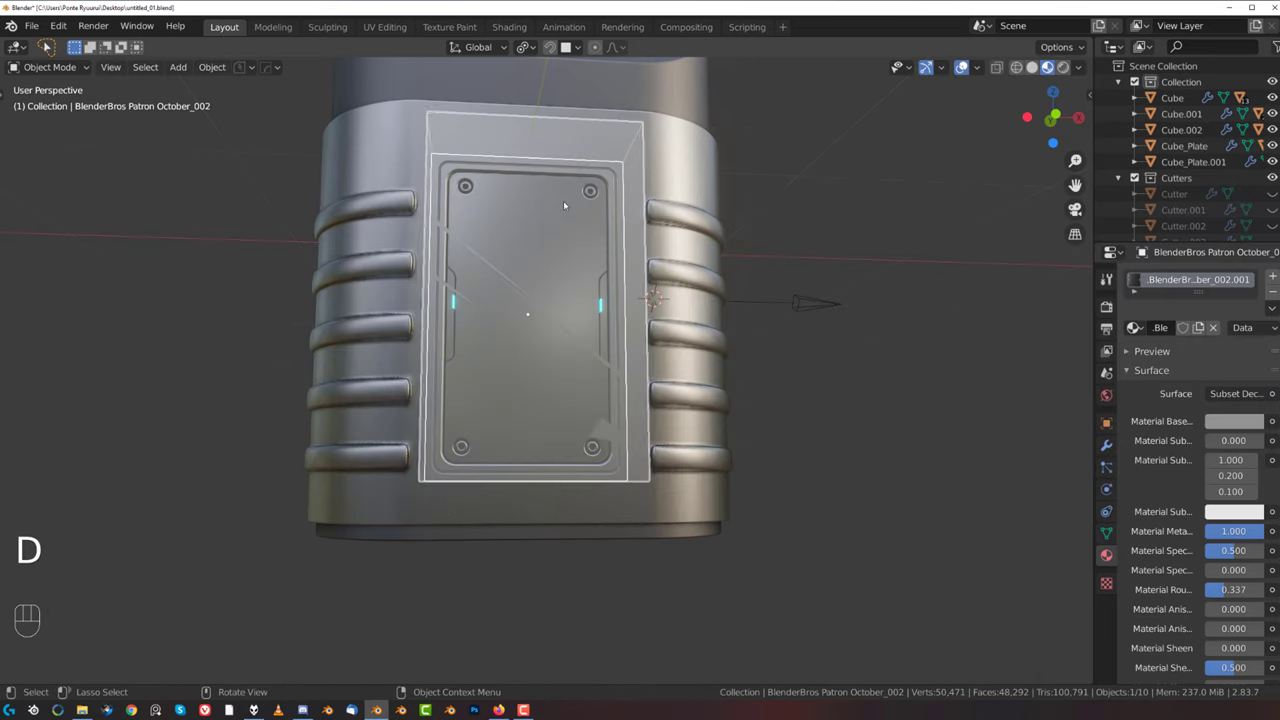
- Adjust the projected panel decal's height so it clears the end plate's surface
key(d)
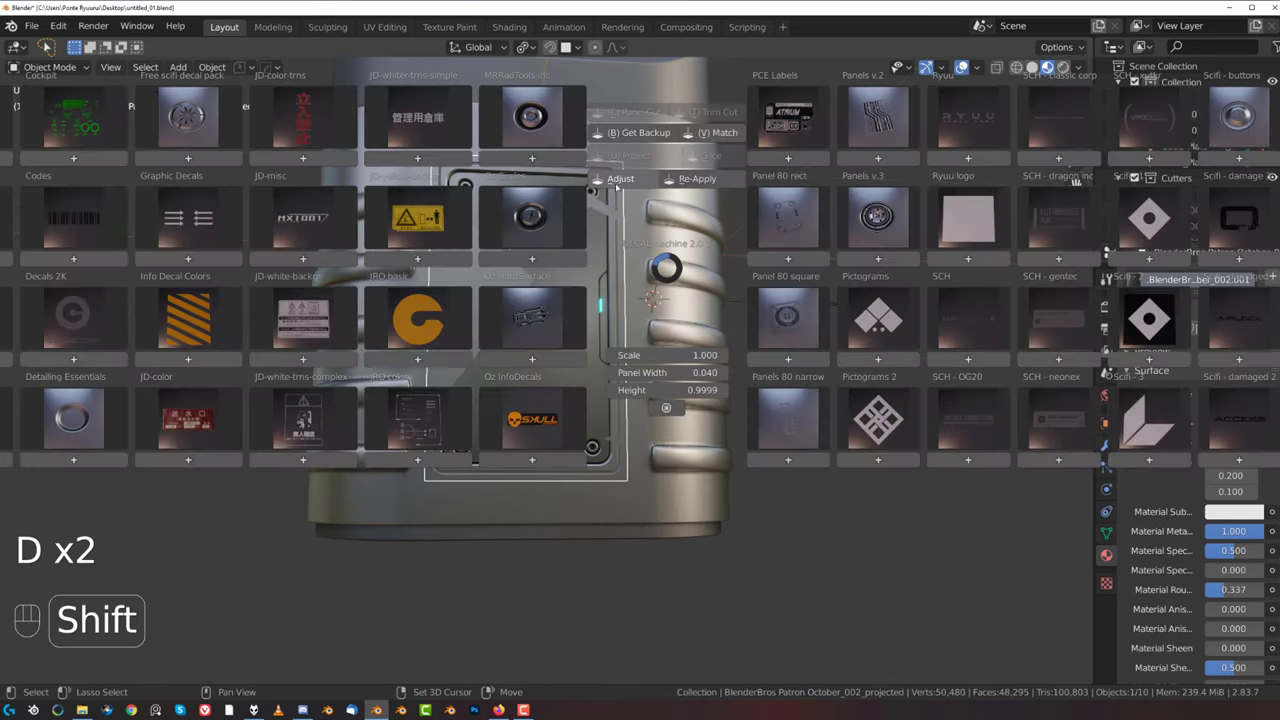
click(618, 184)
click(755, 240)
middle_drag(765, 240, 410, 300)
scroll(737, 351, up, 2)
shift+middle_drag(737, 351, 583, 335)
scroll(583, 371, down, 3)
- Select the main body from its back end and insert the triple vent decal 020 from the BlenderBros SciFi Vent Pack
key(grave)
click(760, 311)
scroll(744, 349, down, 2)
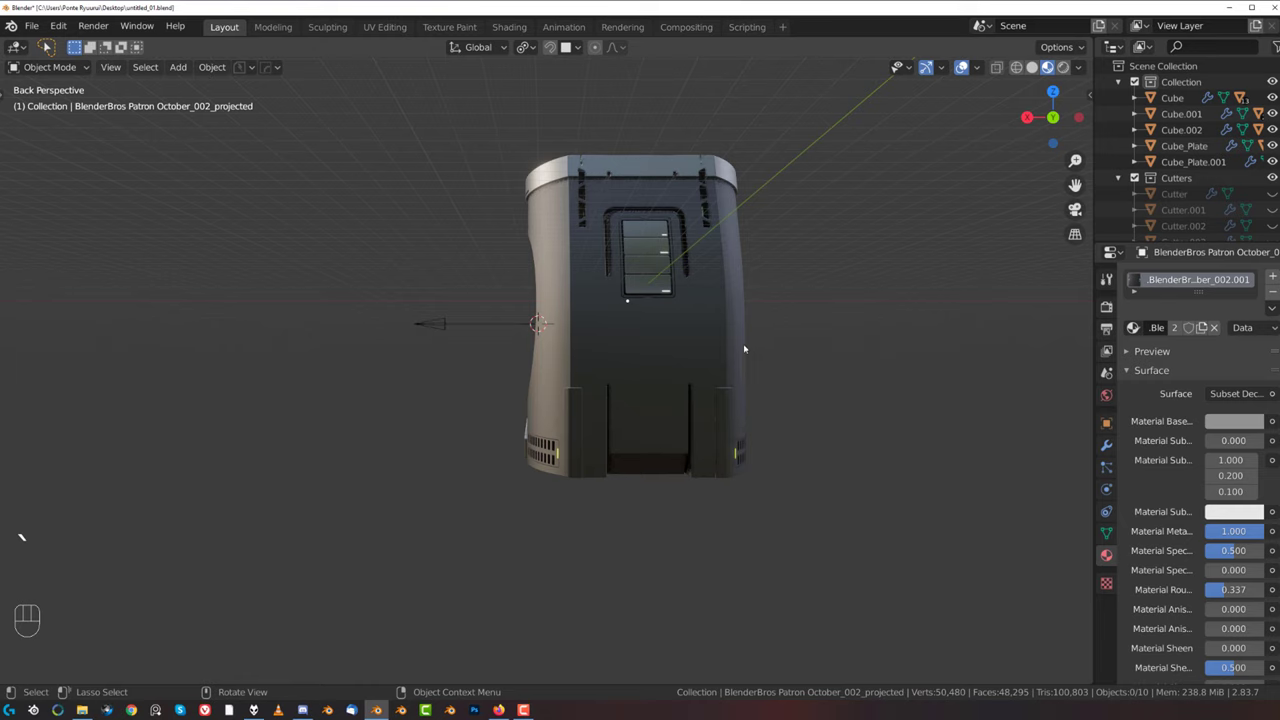
middle_drag(744, 349, 690, 382)
scroll(589, 377, up, 3)
scroll(705, 388, up, 2)
shift+middle_drag(716, 391, 628, 381)
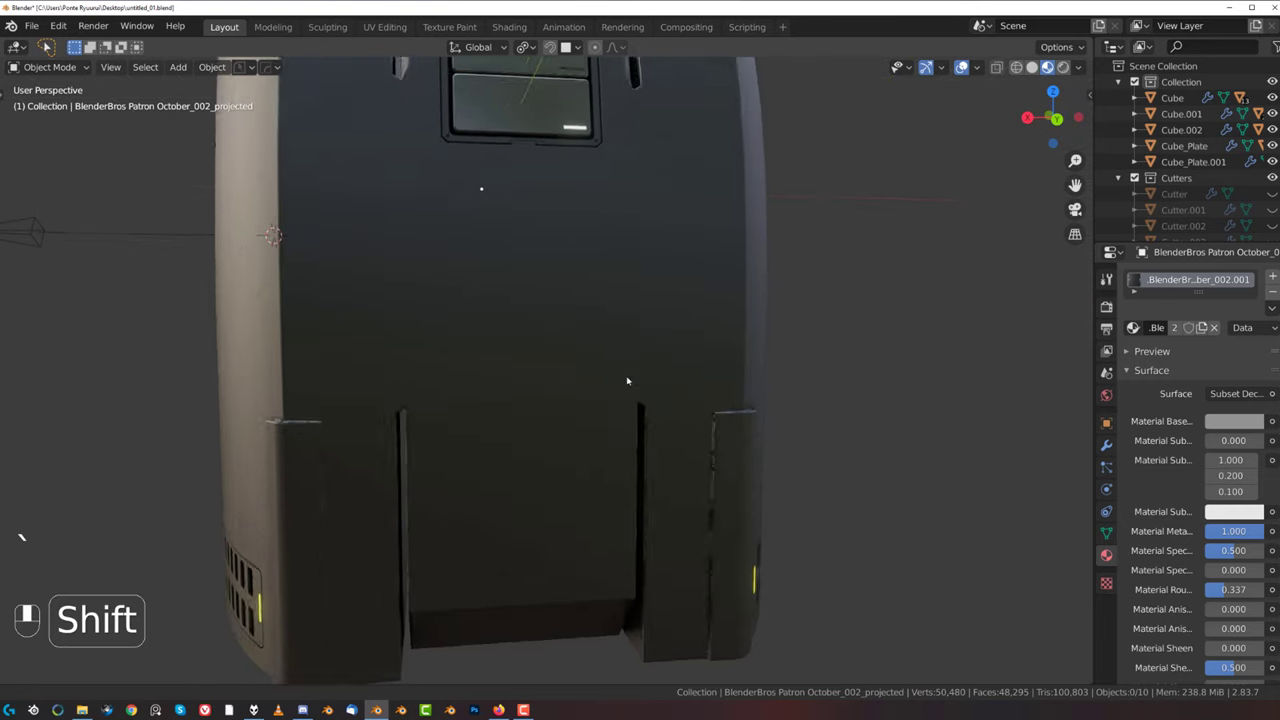
scroll(627, 380, down, 3)
click(553, 349)
key(d)
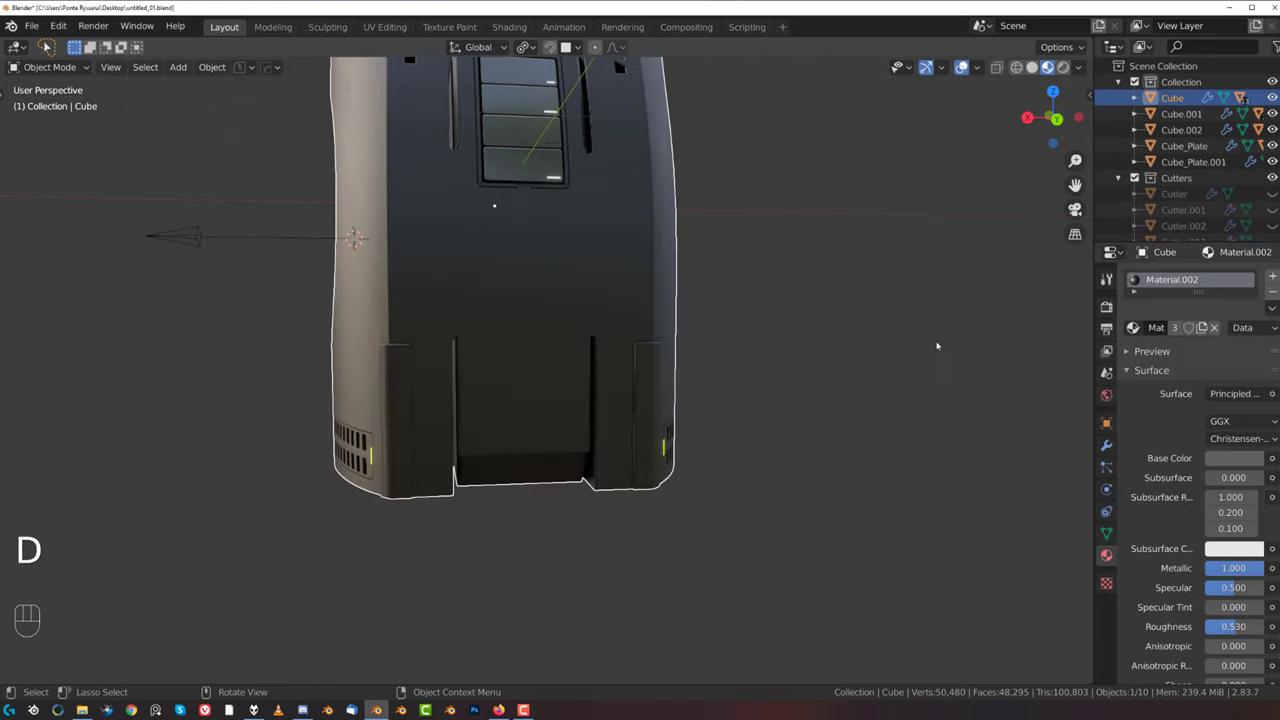
key(d)
click(157, 285)
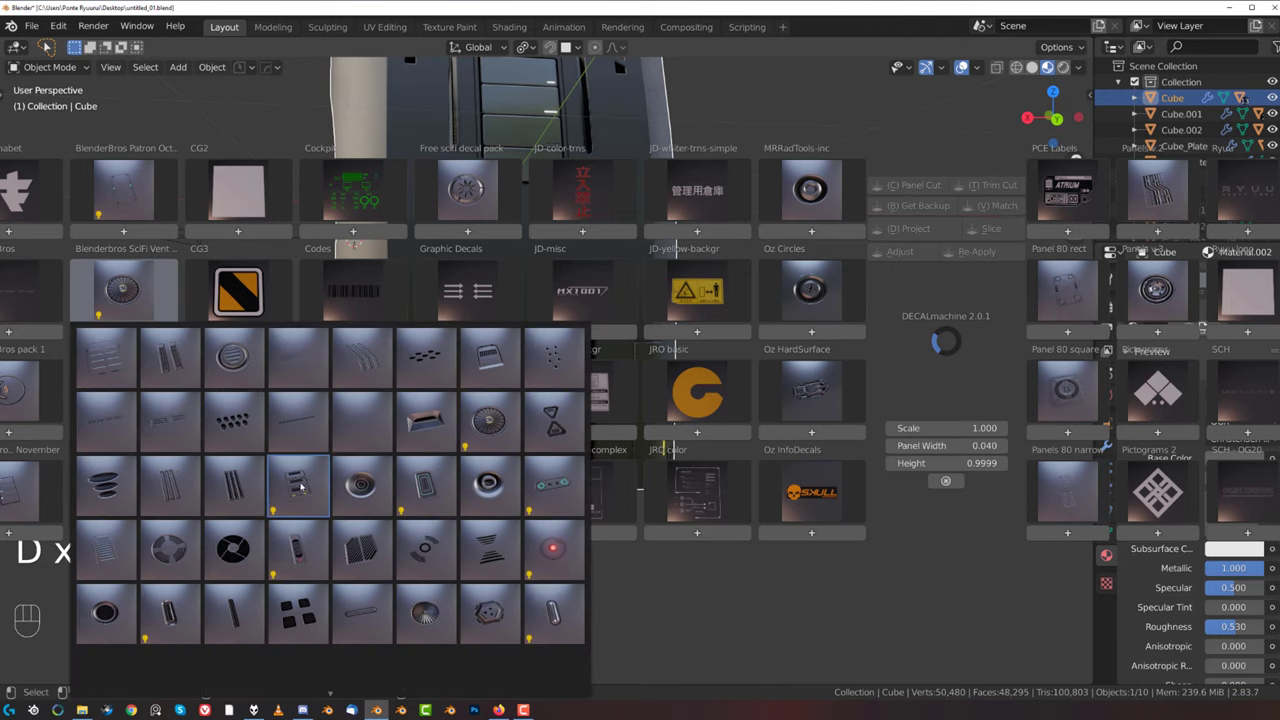
click(298, 486)
- Snap the triple vent decal onto the body's lower back face, scale it down and center it between the two vertical grooves
key(g)
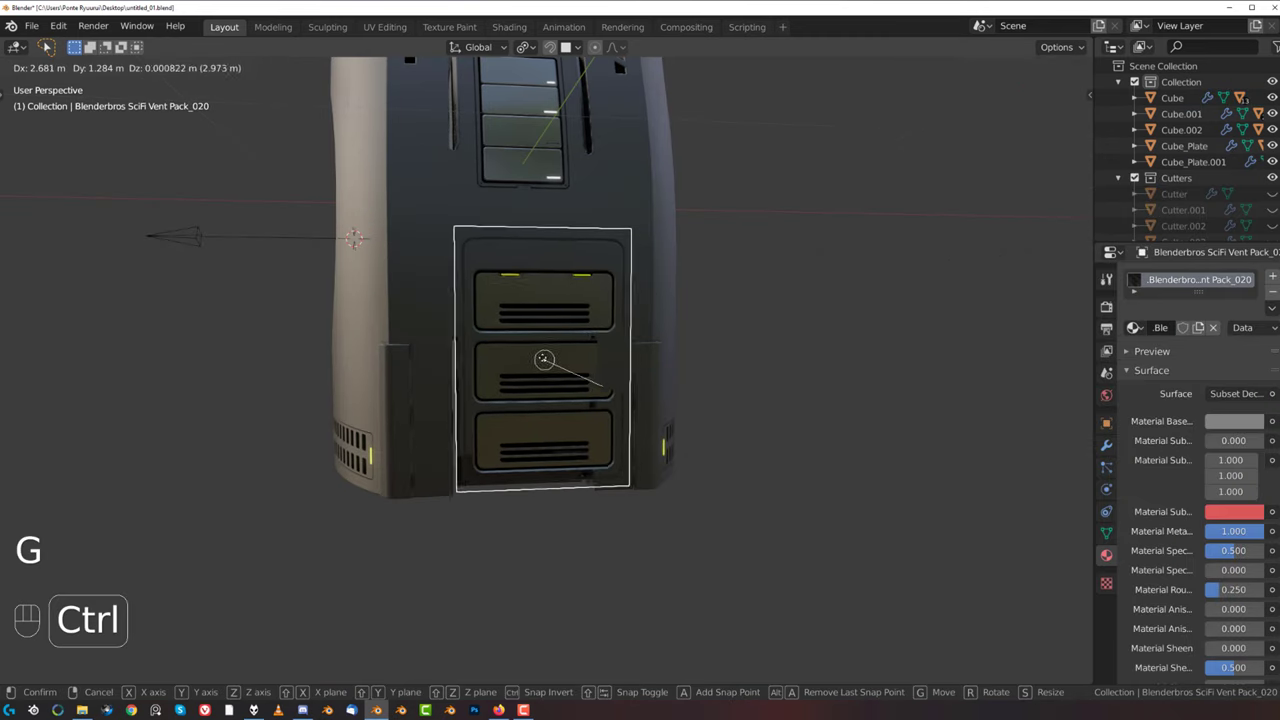
ctrl+click(541, 357)
key(s)
click(651, 343)
scroll(635, 340, up, 1)
key(g)
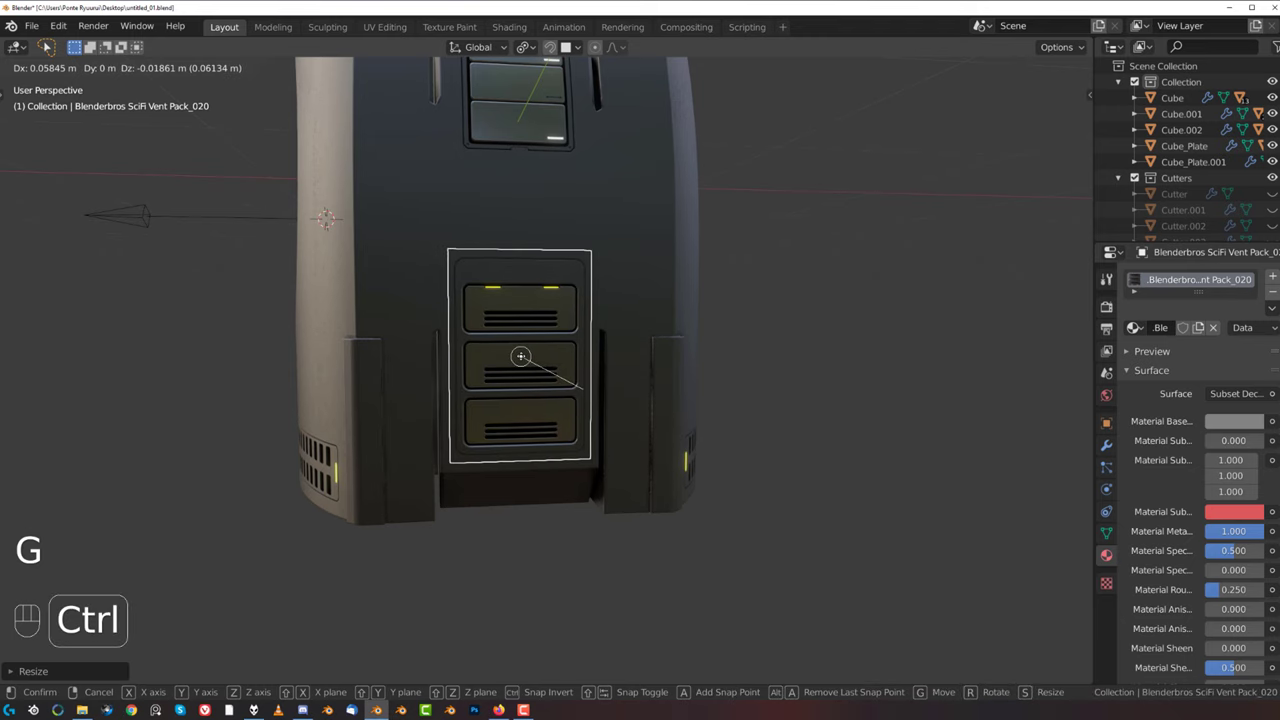
click(521, 356)
- Project the triple vent decal onto the body's back face and focus on it
key(d)
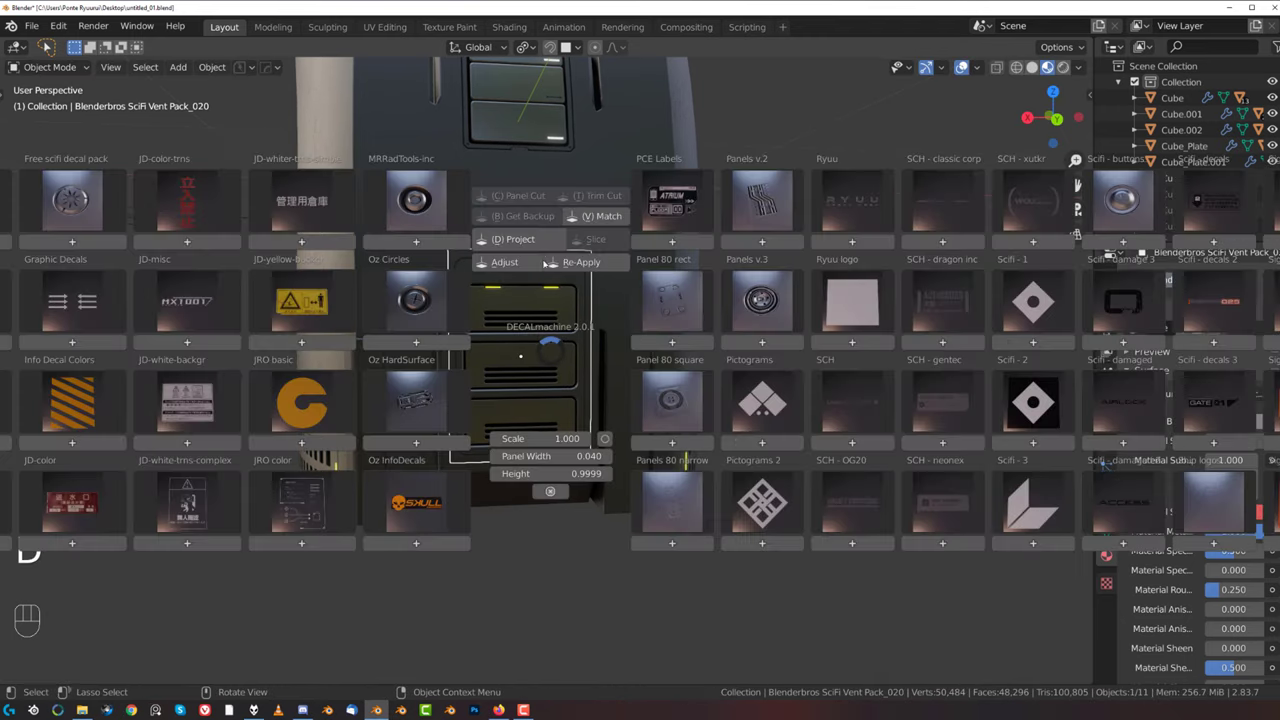
key(d)
key(f)
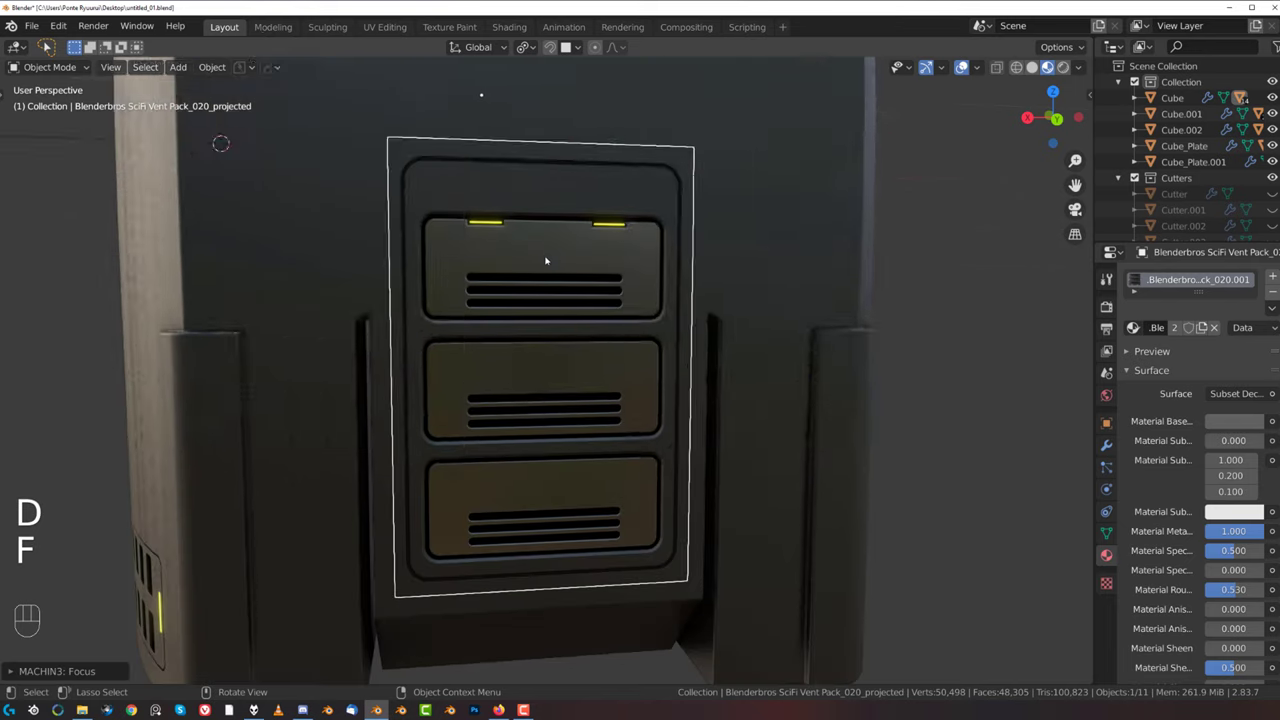
key(d)
scroll(512, 180, down, 3)
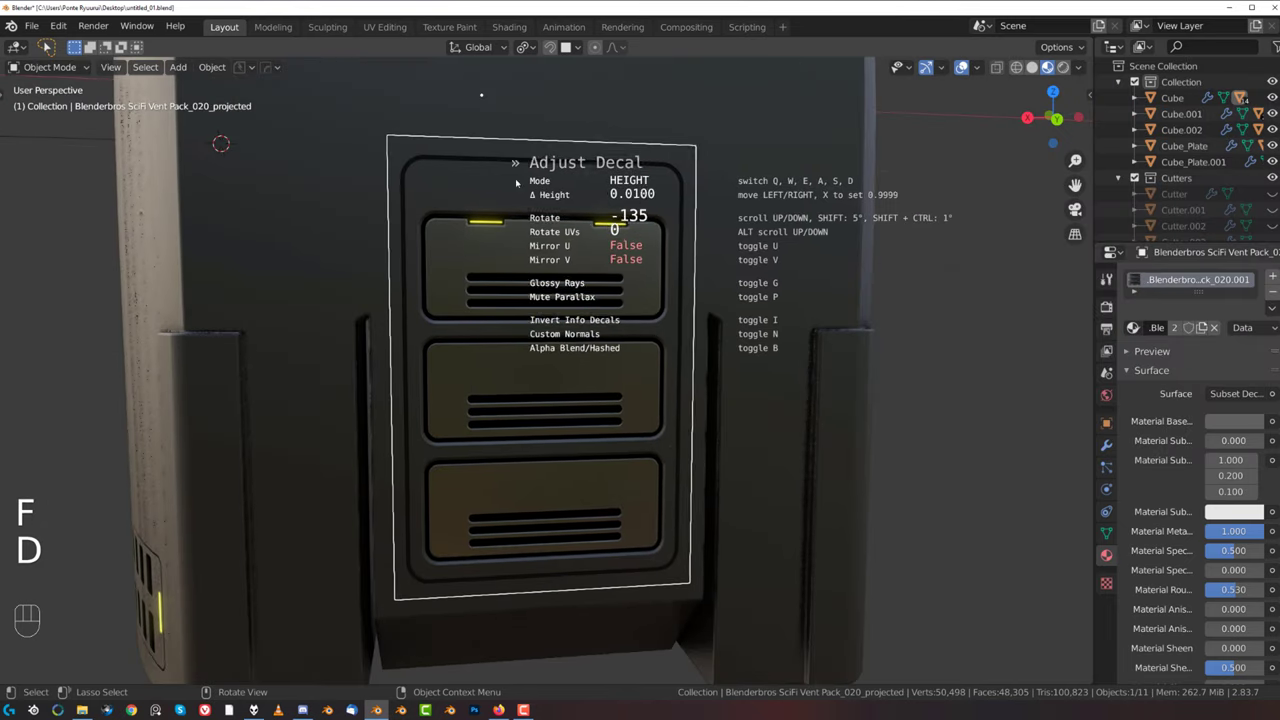
right_click(526, 200)
scroll(529, 229, down, 5)
key(d)
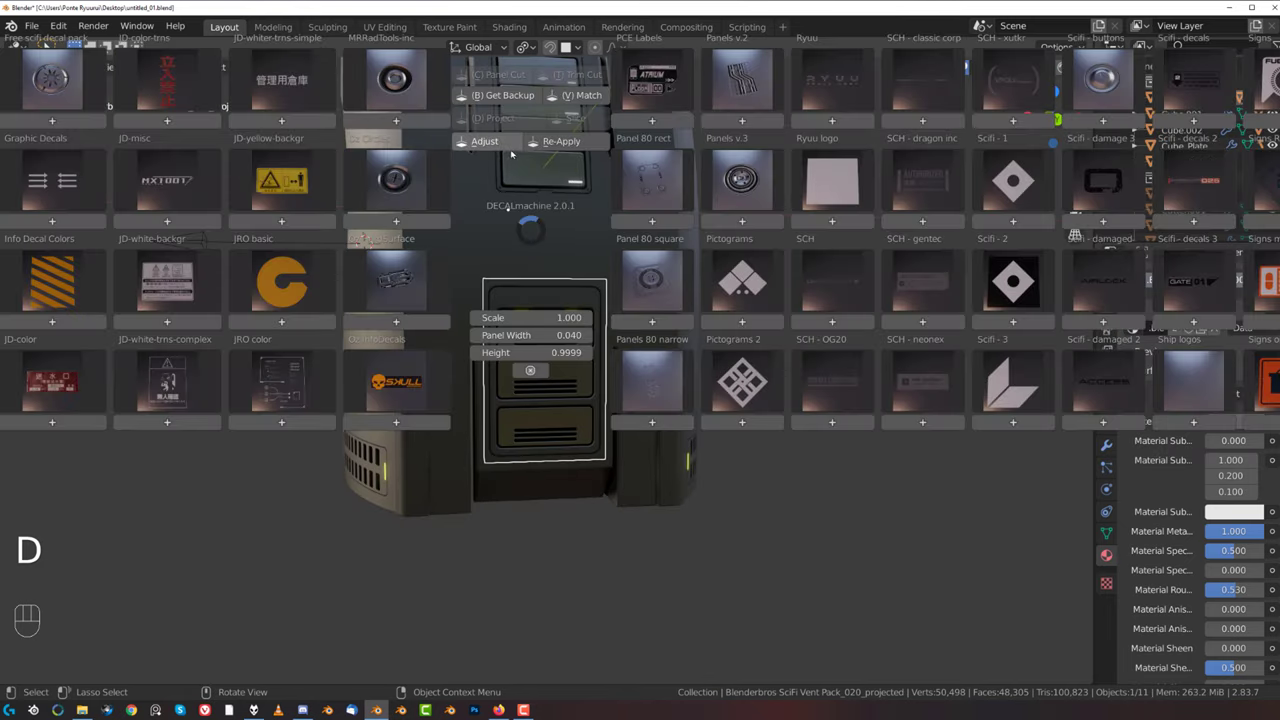
click(510, 153)
scroll(510, 152, down, 3)
scroll(572, 305, up, 3)
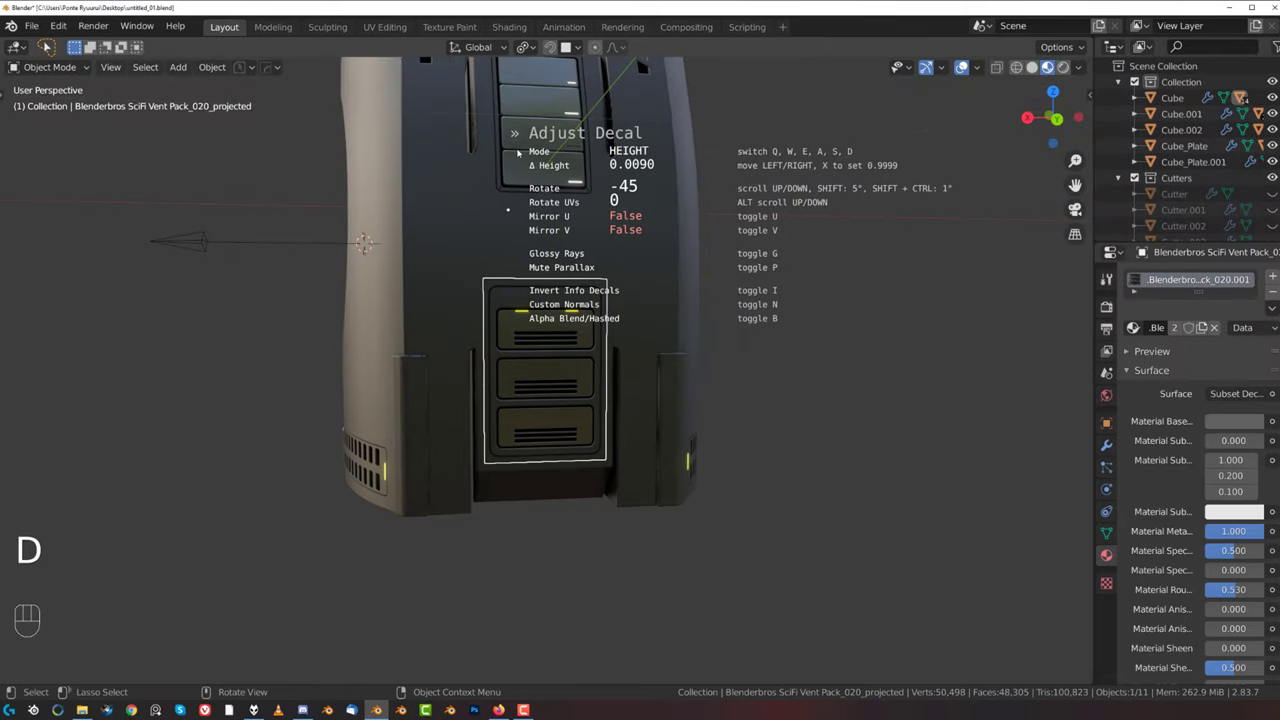
right_click(612, 297)
scroll(613, 298, down, 2)
scroll(613, 297, up, 2)
key(r)
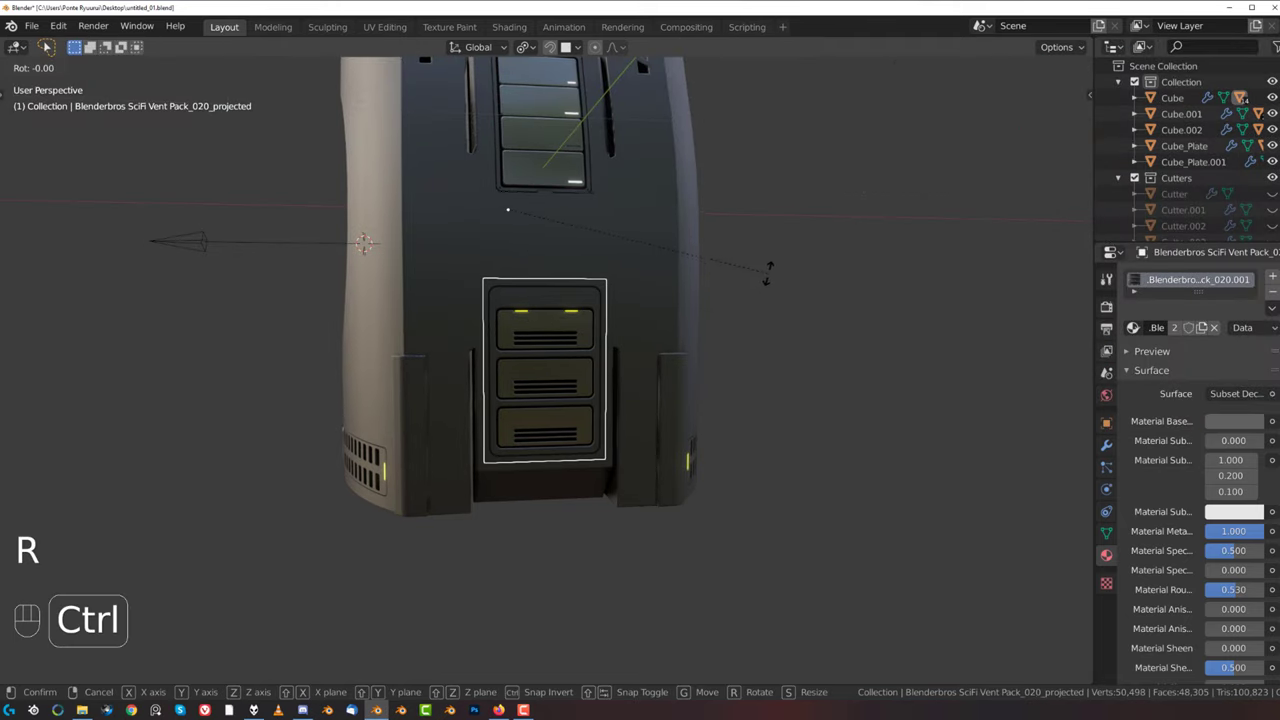
key(ctrl+s)
right_click(787, 329)
click(566, 357)
click(578, 357)
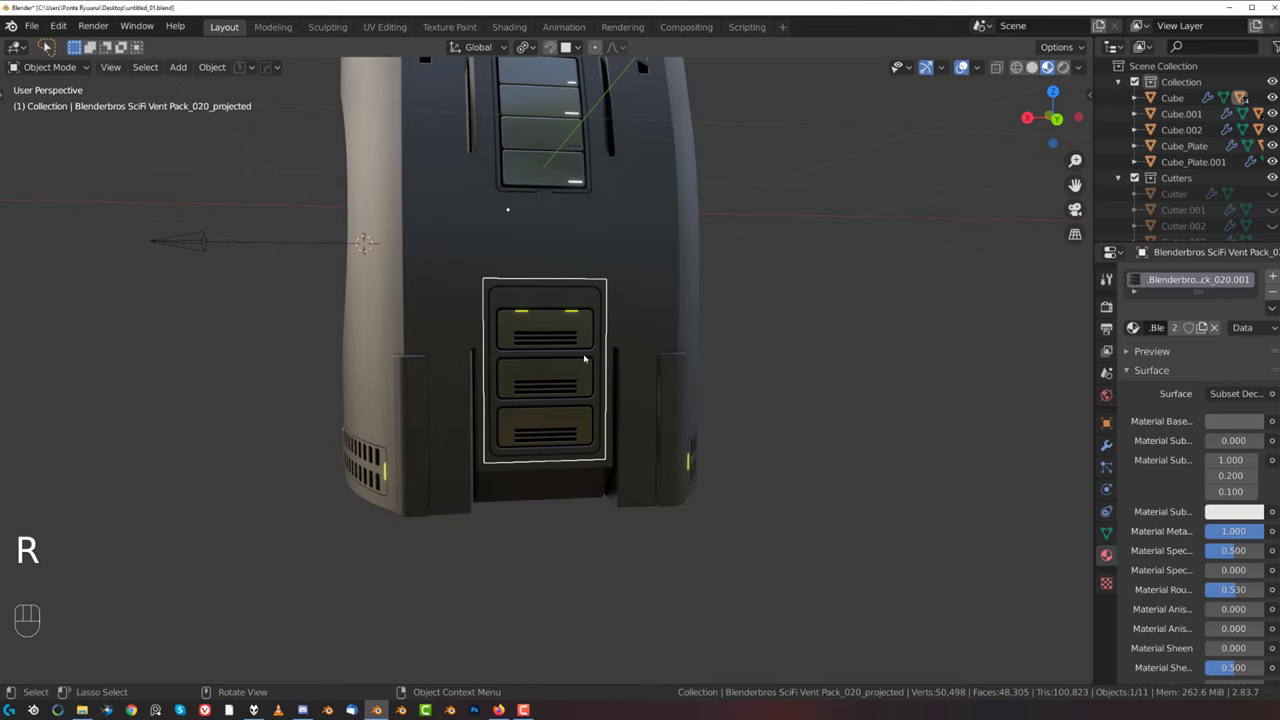
- Delete the projected triple vent decal from the body's lower back face
key(f)
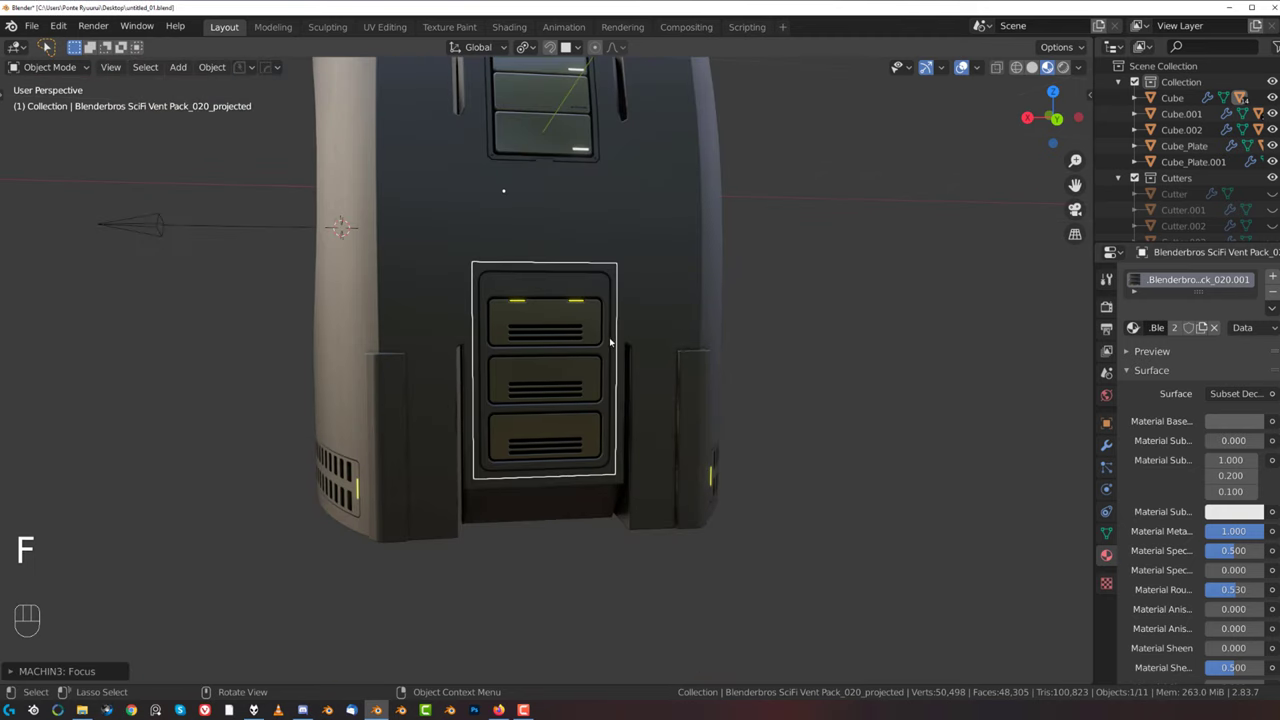
key(g)
click(738, 302)
key(x)
click(718, 262)
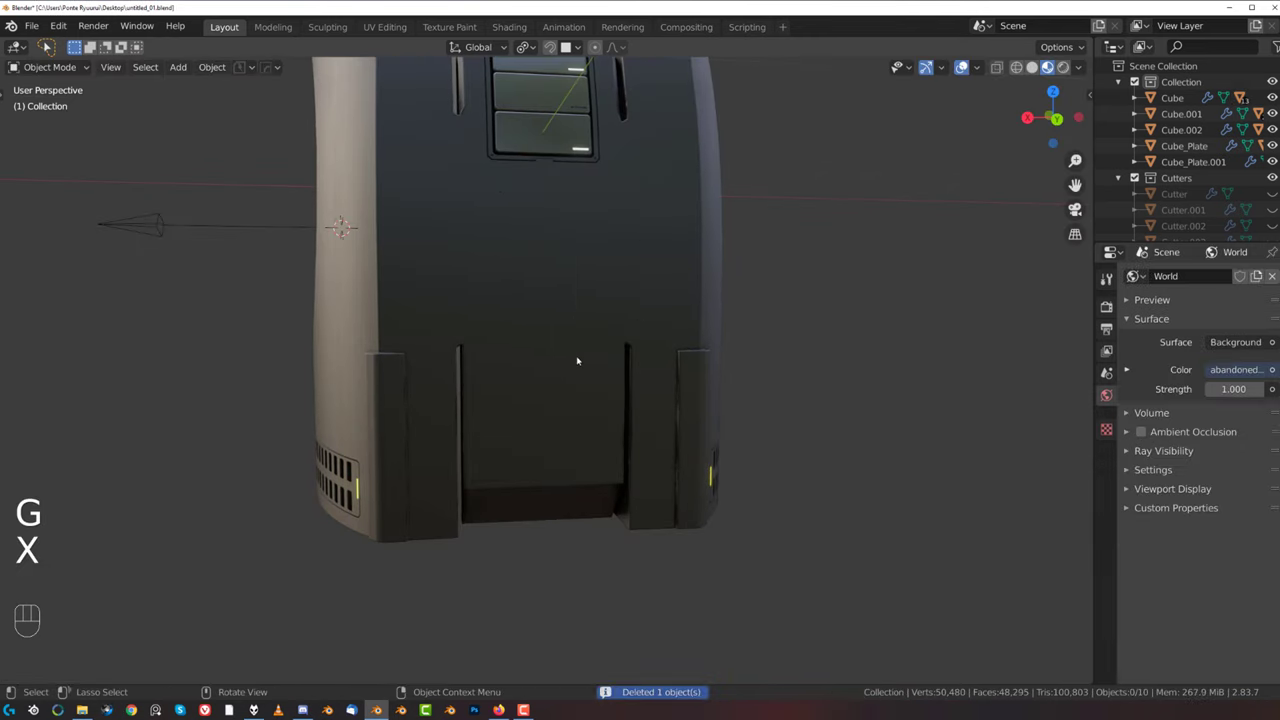
- Insert the triple vent decal 020 from the SciFi Vent Pack again and move it onto the body's lower back face
key(d)
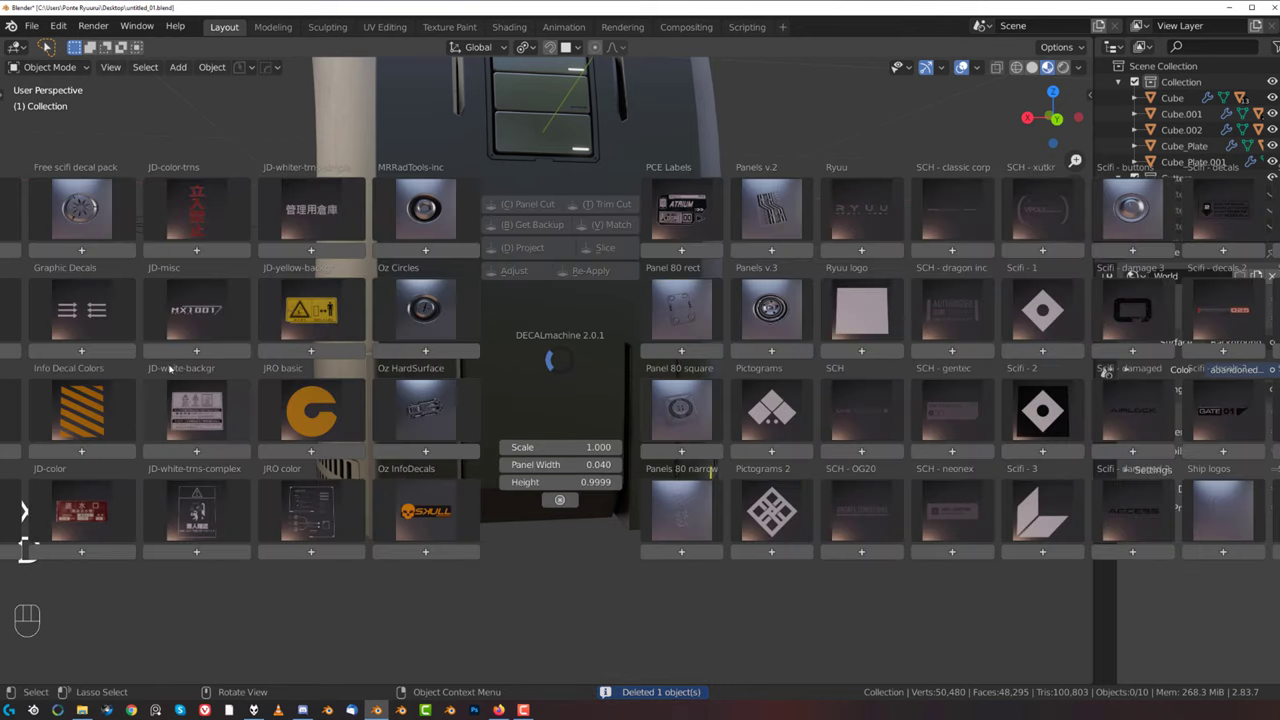
key(Escape)
key(d)
click(92, 318)
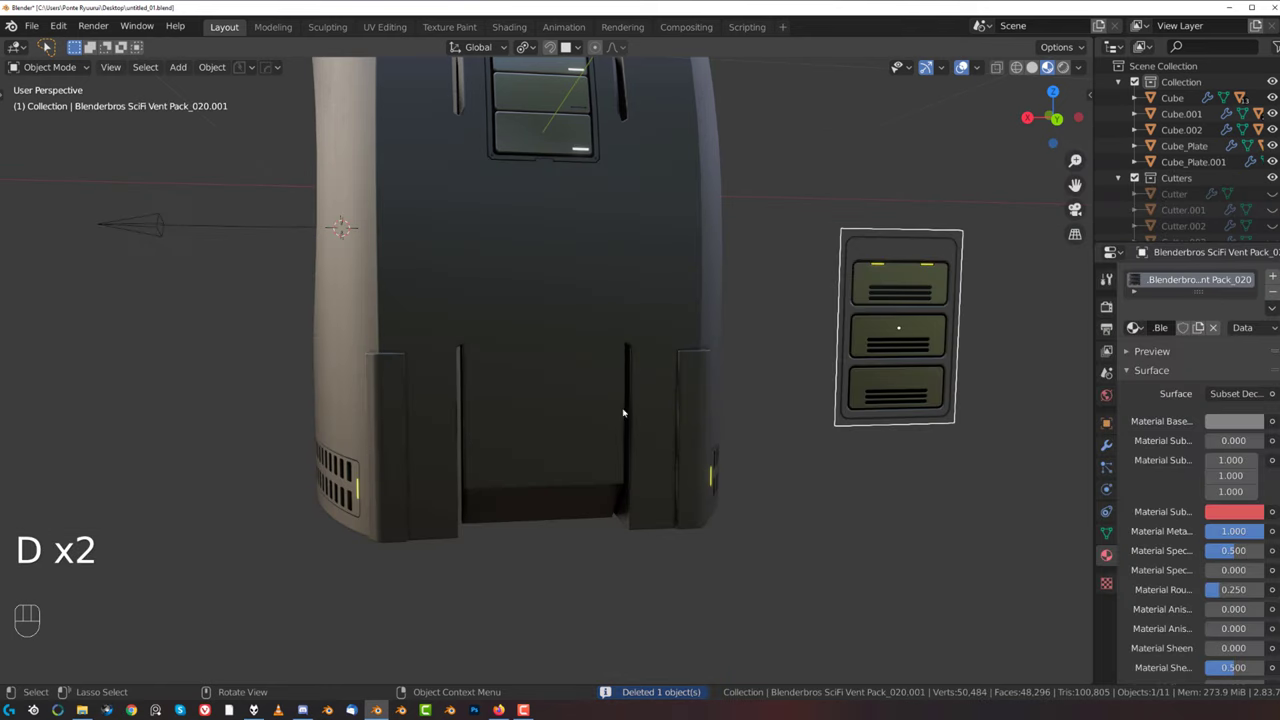
key(g)
click(553, 366)
- Scale down the triple vent decal and snap it into position centered between the two vertical grooves
key(s)
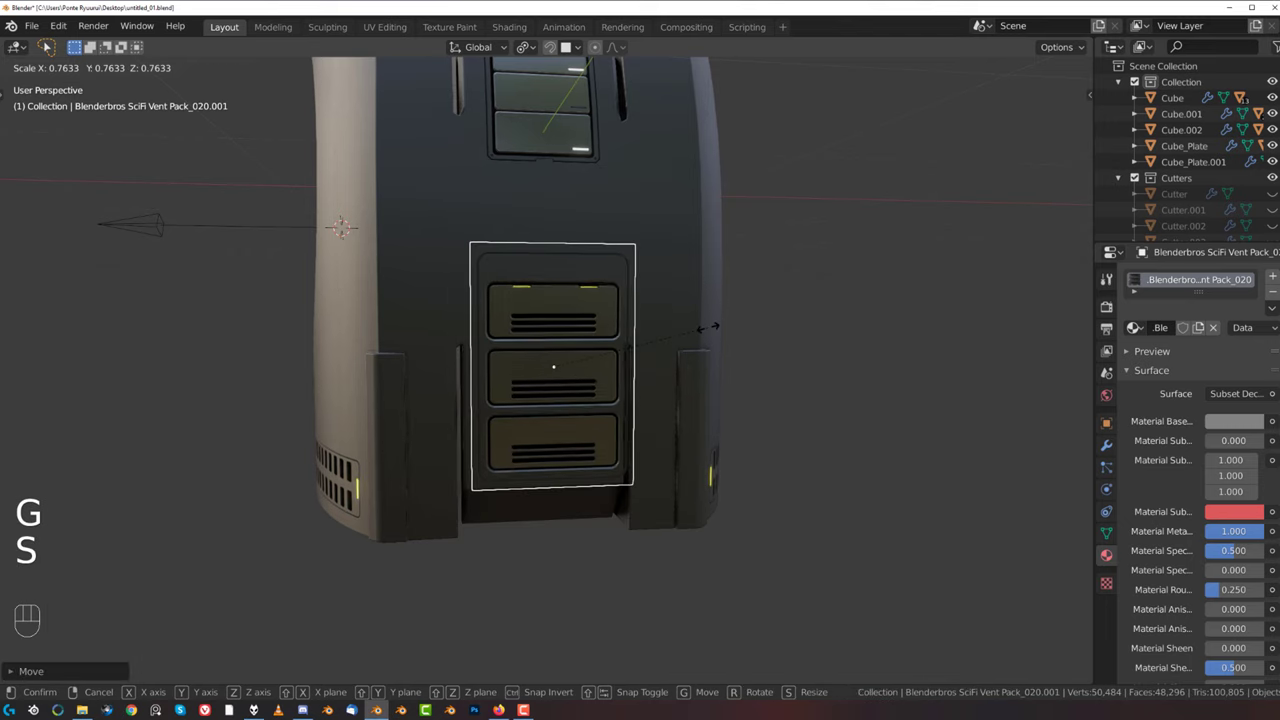
click(709, 331)
middle_drag(709, 331, 770, 350)
key(s)
click(701, 358)
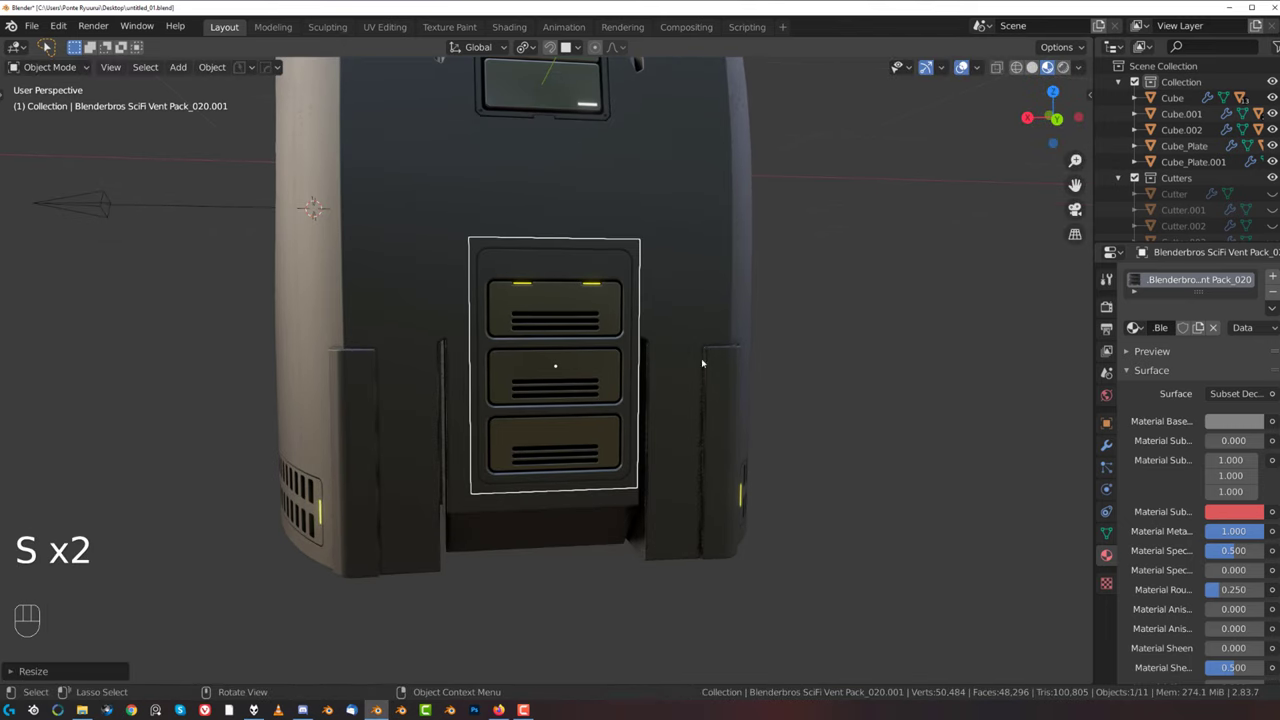
key(g)
key(ctrl)
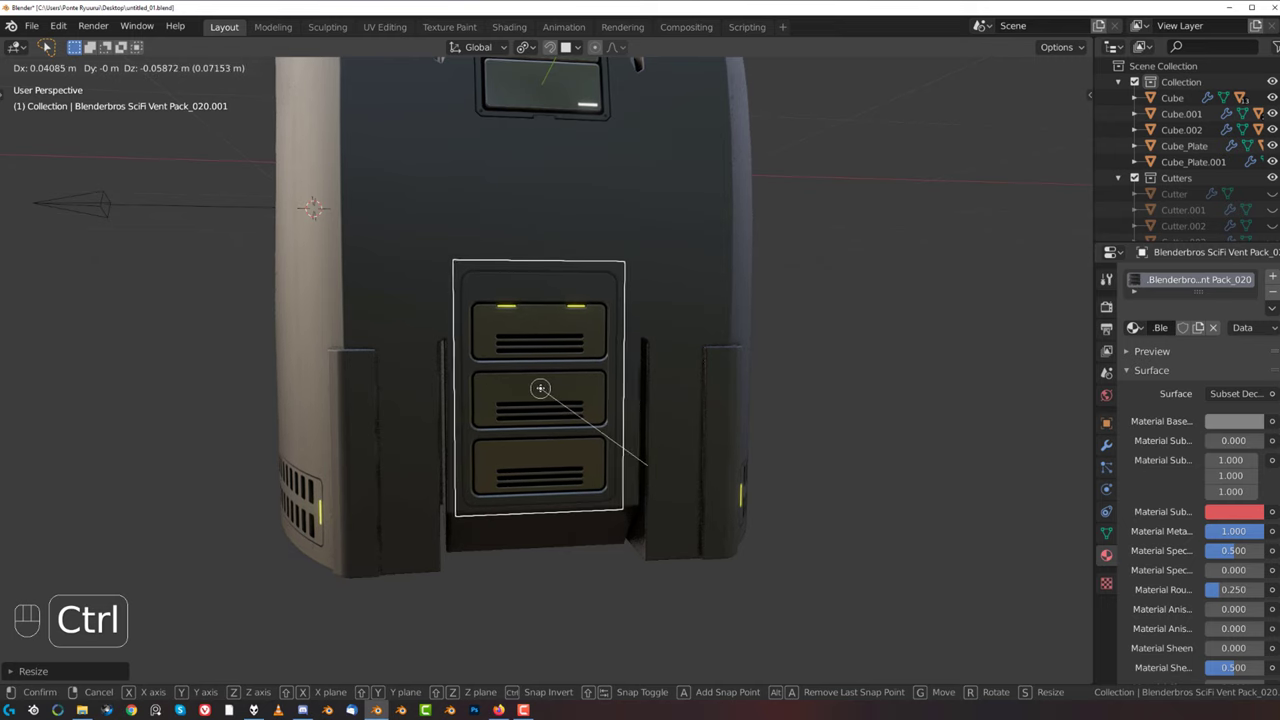
click(541, 392)
- Rotate the triple vent decal by -180 degrees with Adjust Decal and project it onto the body's back face
key(d)
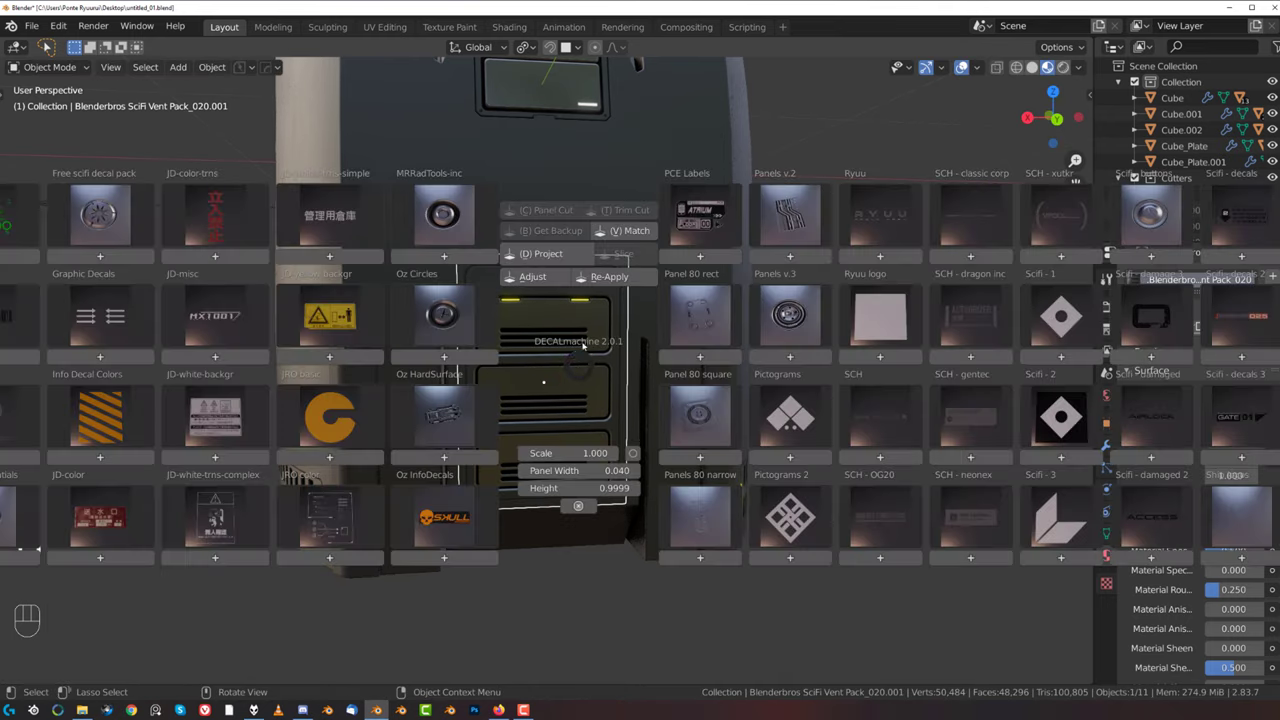
click(558, 277)
scroll(560, 277, down, 4)
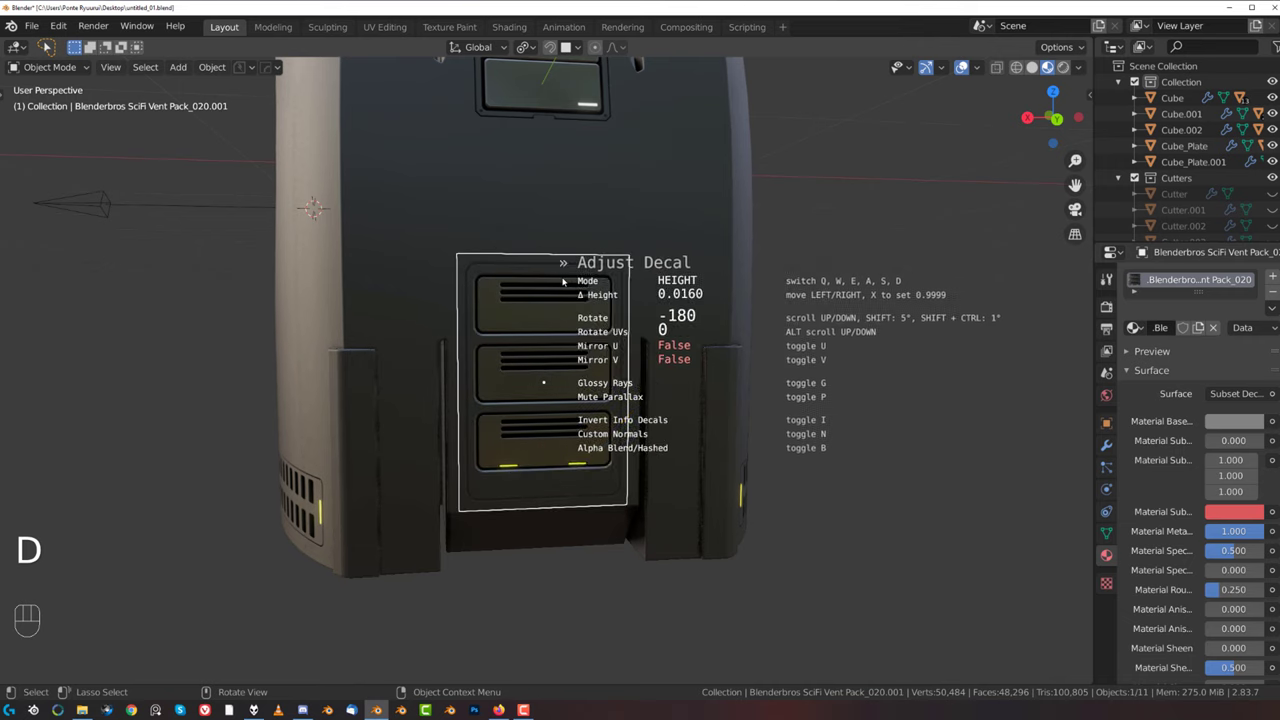
click(562, 279)
key(d)
alt+click(562, 168)
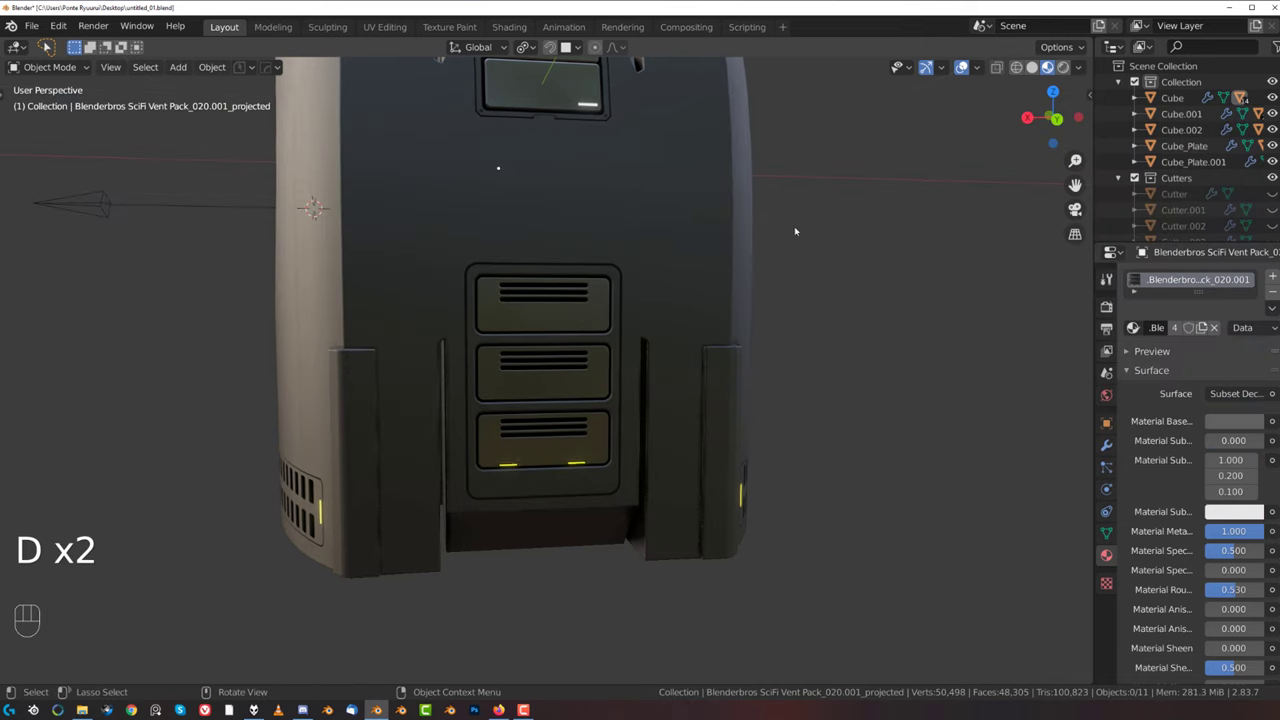
- Select the main body from its side and add a Weighted Normal modifier with Keep Sharp
scroll(661, 371, down, 3)
shift+middle_drag(607, 324, 580, 411)
middle_drag(580, 411, 631, 394)
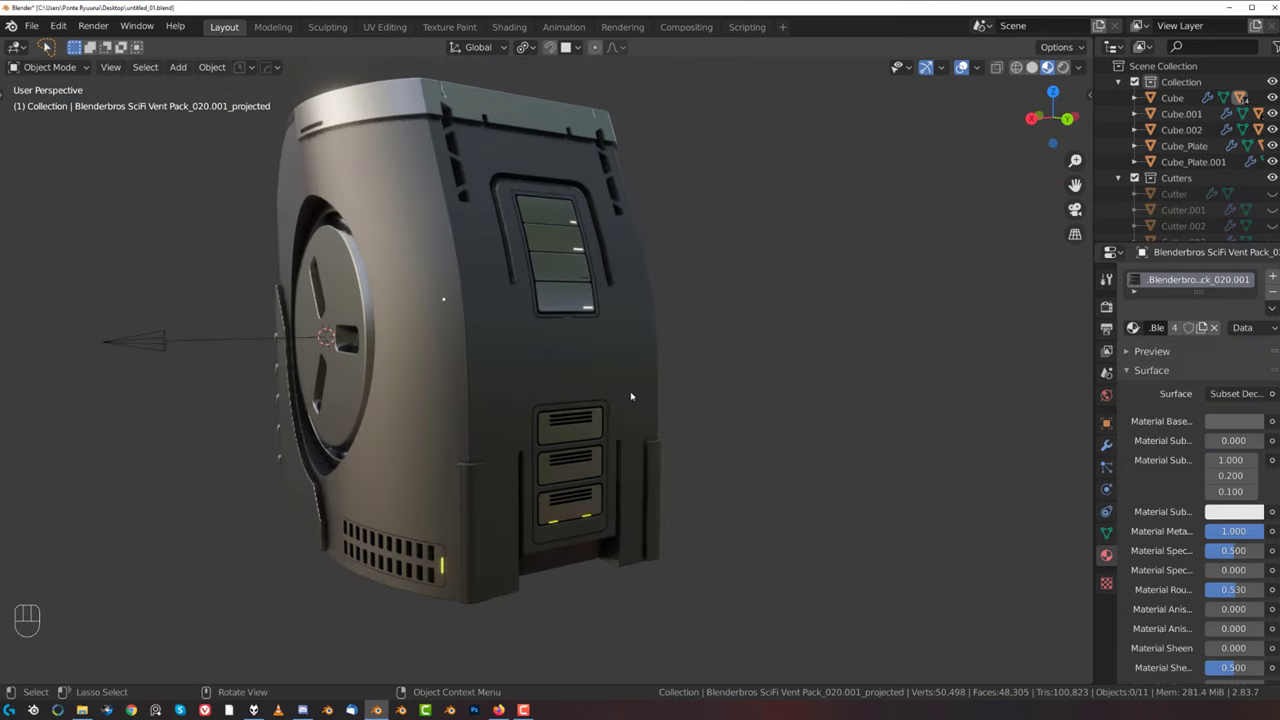
shift+middle_drag(543, 419, 503, 427)
middle_drag(503, 427, 578, 397)
shift+middle_drag(525, 373, 568, 393)
scroll(500, 395, down, 3)
shift+middle_drag(480, 387, 571, 434)
scroll(554, 329, up, 4)
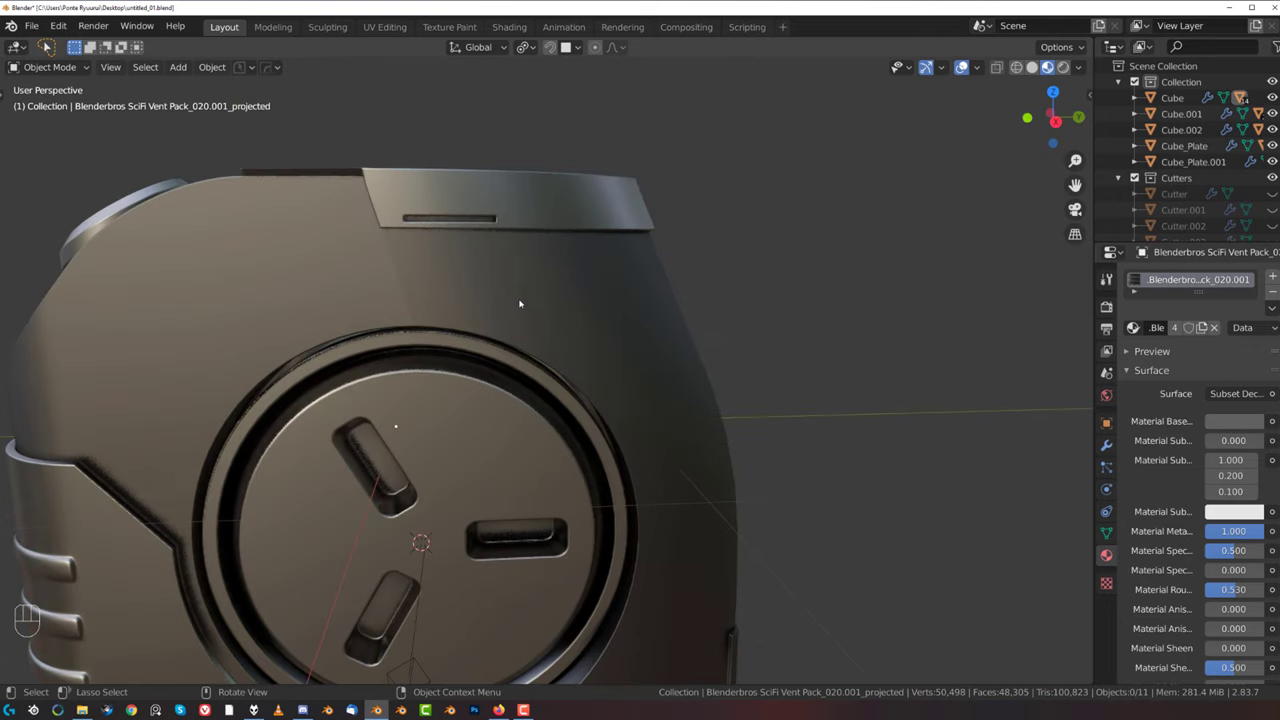
click(519, 303)
key(q)
alt+click(517, 303)
- Unmark the sharp edges running from the top plate down to the round recess on this side of the body
middle_drag(517, 303, 440, 301)
key(Tab)
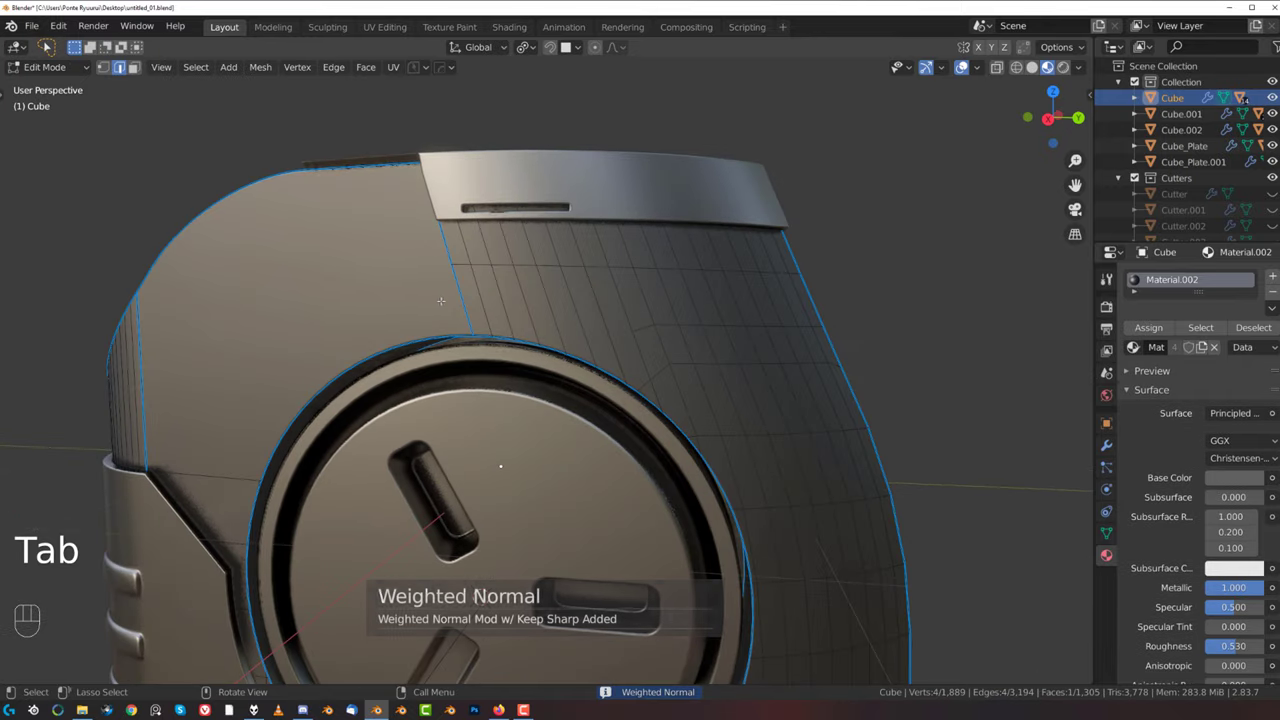
click(441, 256)
key(q)
click(436, 243)
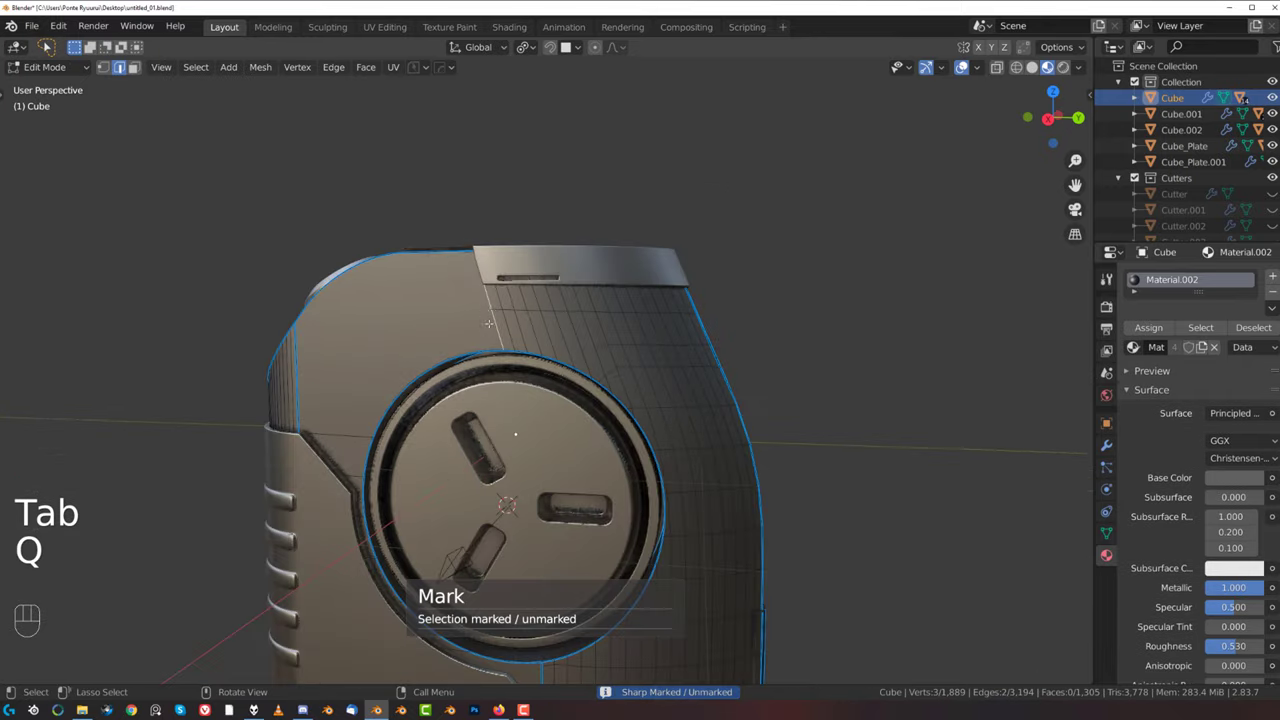
key(Tab)
- Unmark the matching sharp edges between the top plate and the round recess on the body's opposite side
middle_drag(486, 285, 534, 263)
key(Tab)
middle_drag(600, 304, 595, 247)
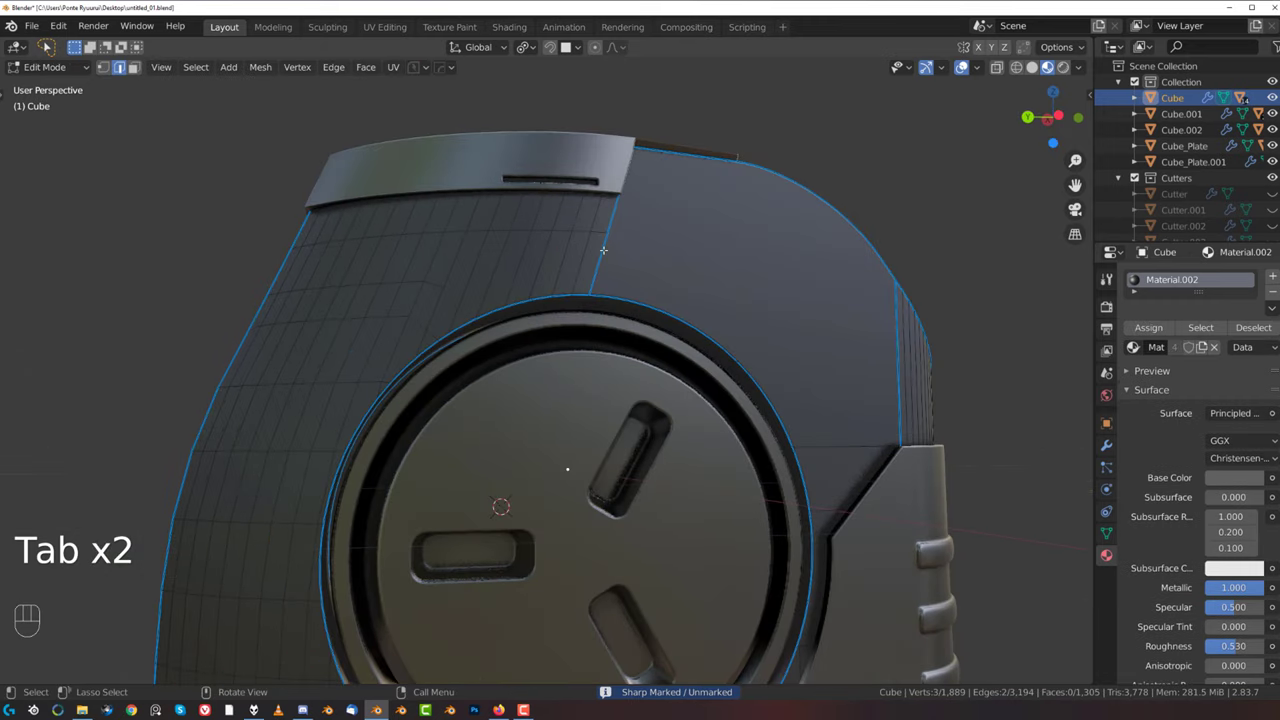
key(q)
click(631, 213)
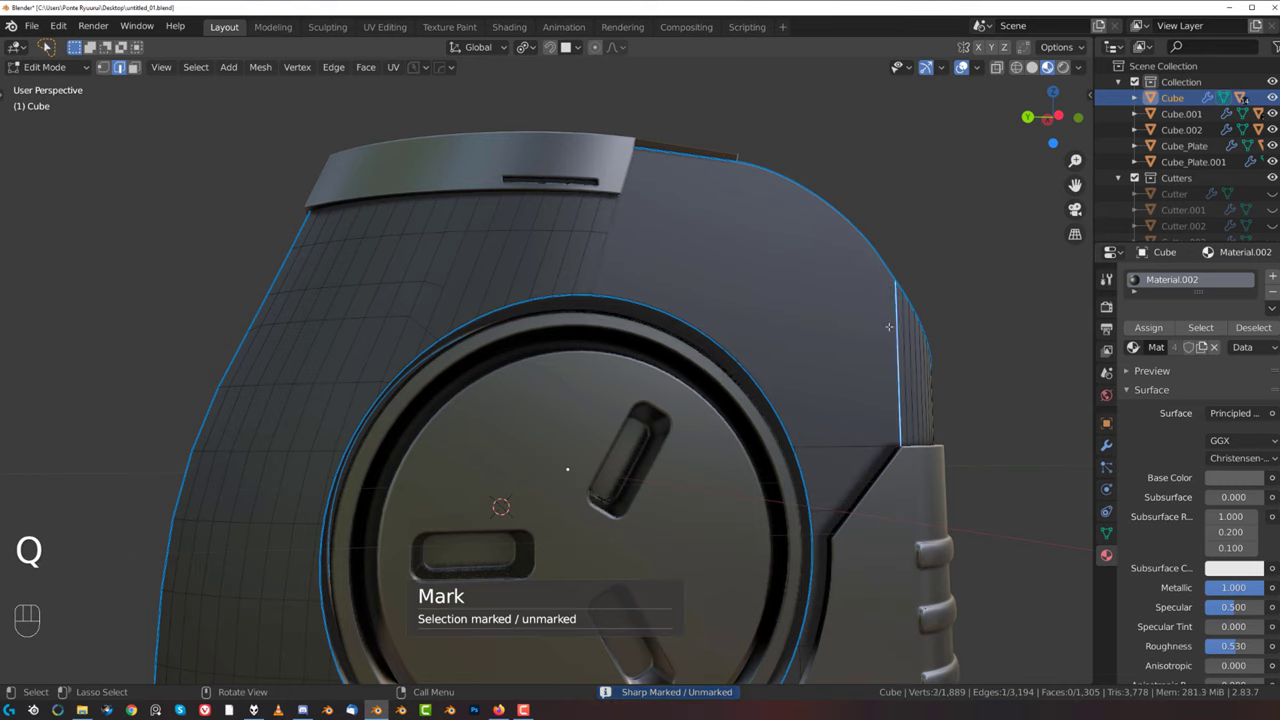
- Unmark the vertical sharp edge beside the rounded front corner on both sides of the body
key(q)
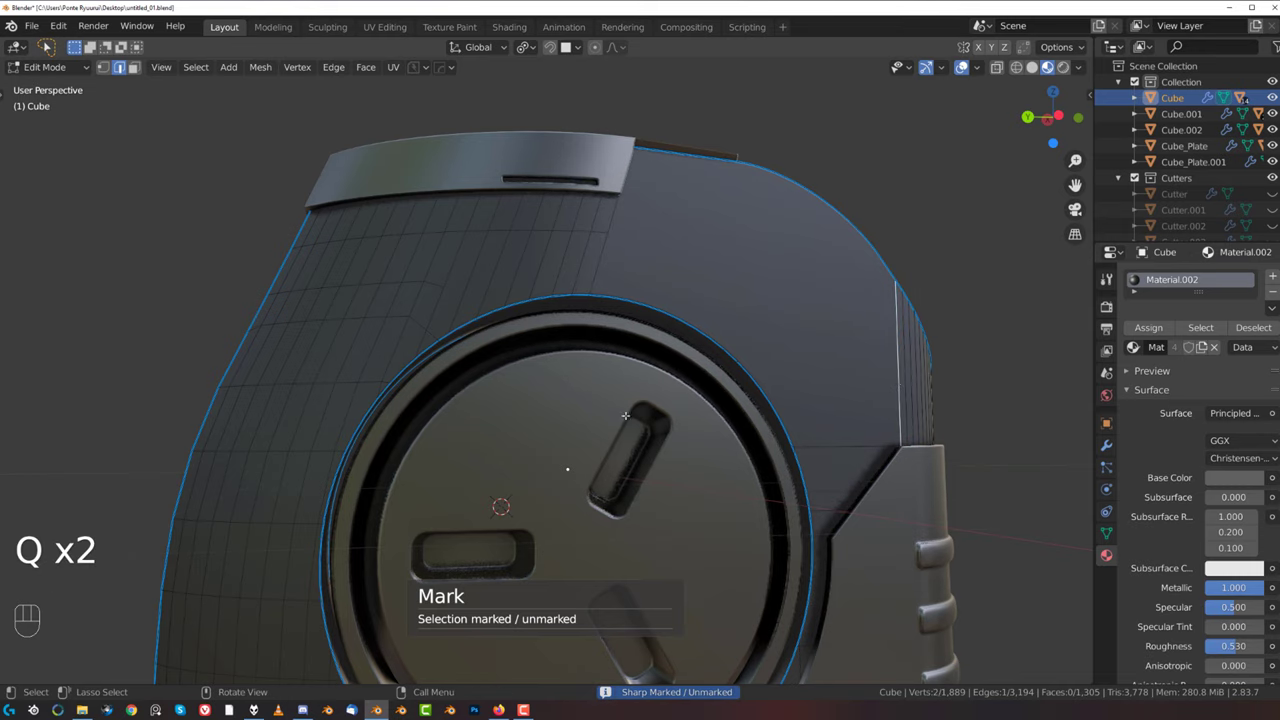
middle_drag(895, 390, 762, 373)
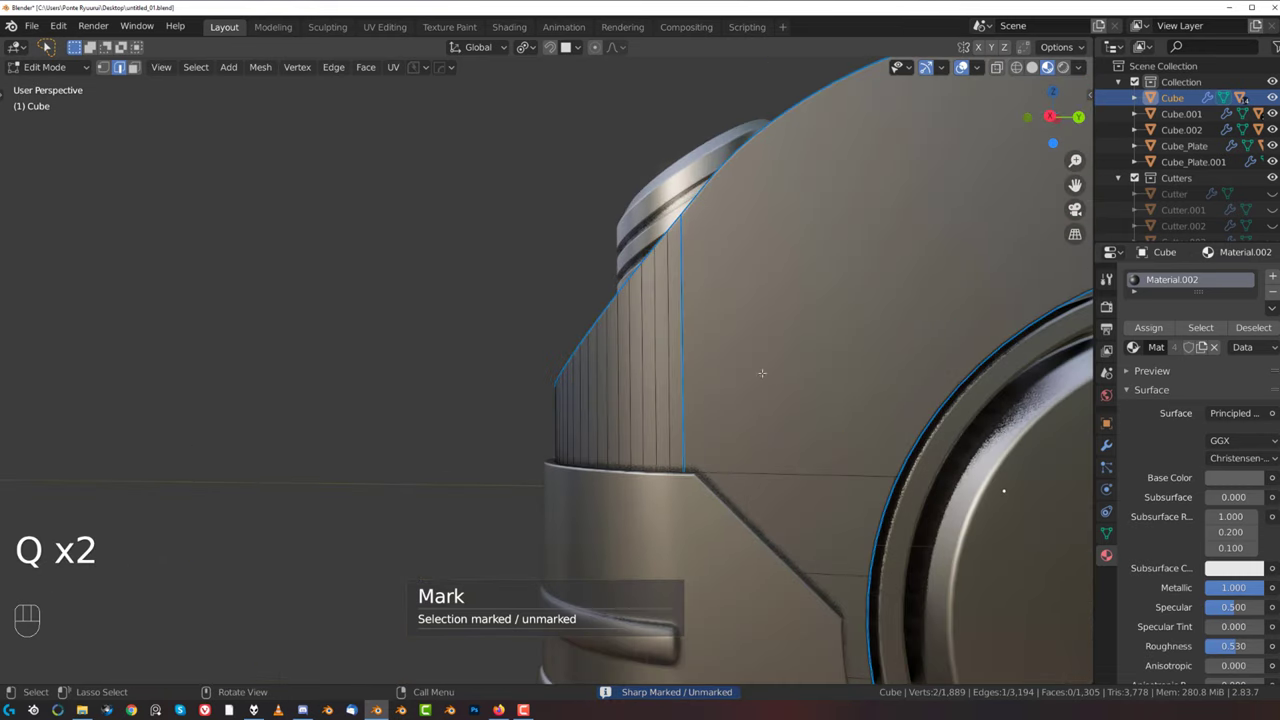
key(q)
click(714, 345)
scroll(714, 345, down, 4)
key(Tab)
- Insert the Ryuu_001 logo decal from the Ryuu library while viewing the body from its right side
shift+middle_drag(729, 403, 446, 404)
scroll(645, 334, down, 2)
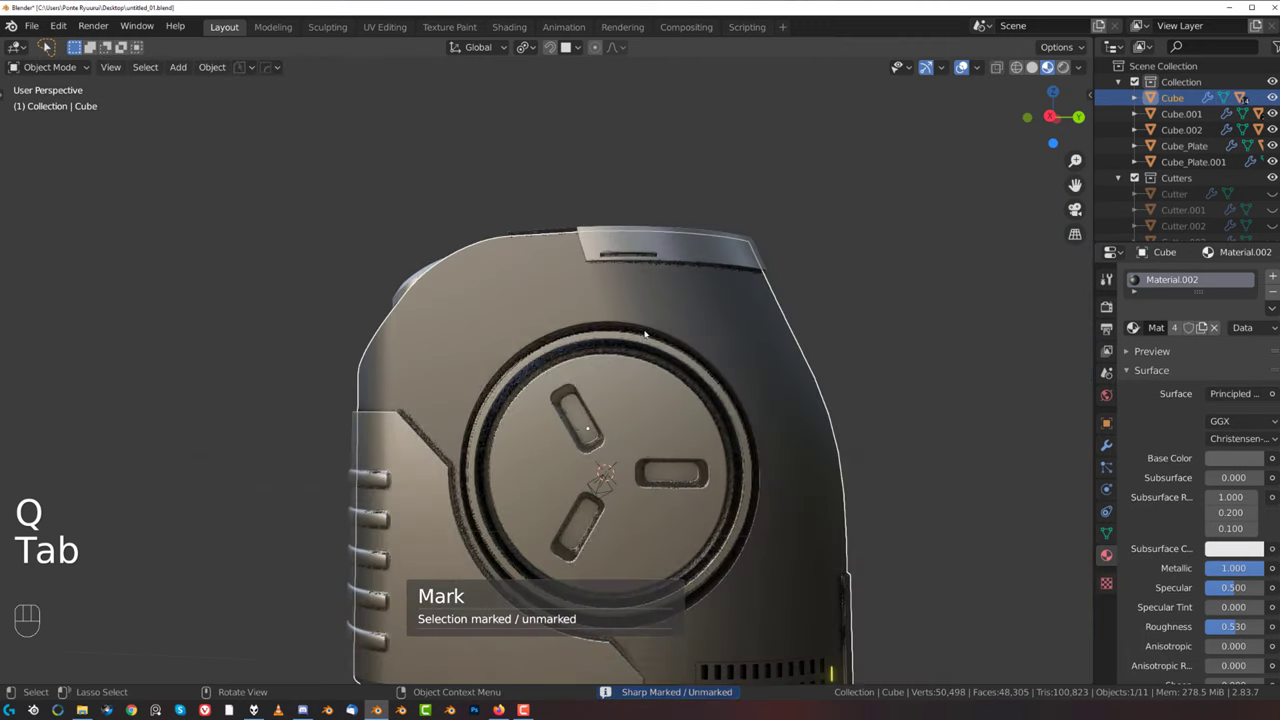
middle_drag(645, 335, 612, 353)
key(grave)
scroll(603, 338, down, 2)
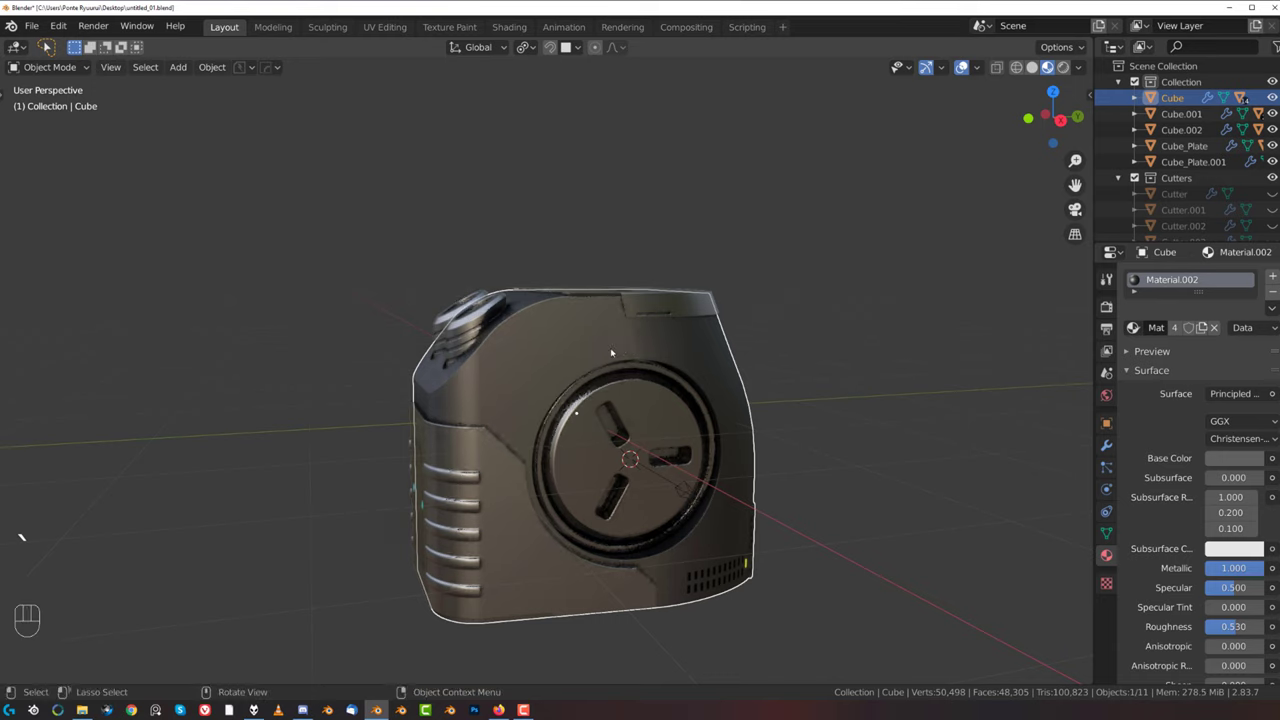
key(grave)
scroll(674, 311, up, 5)
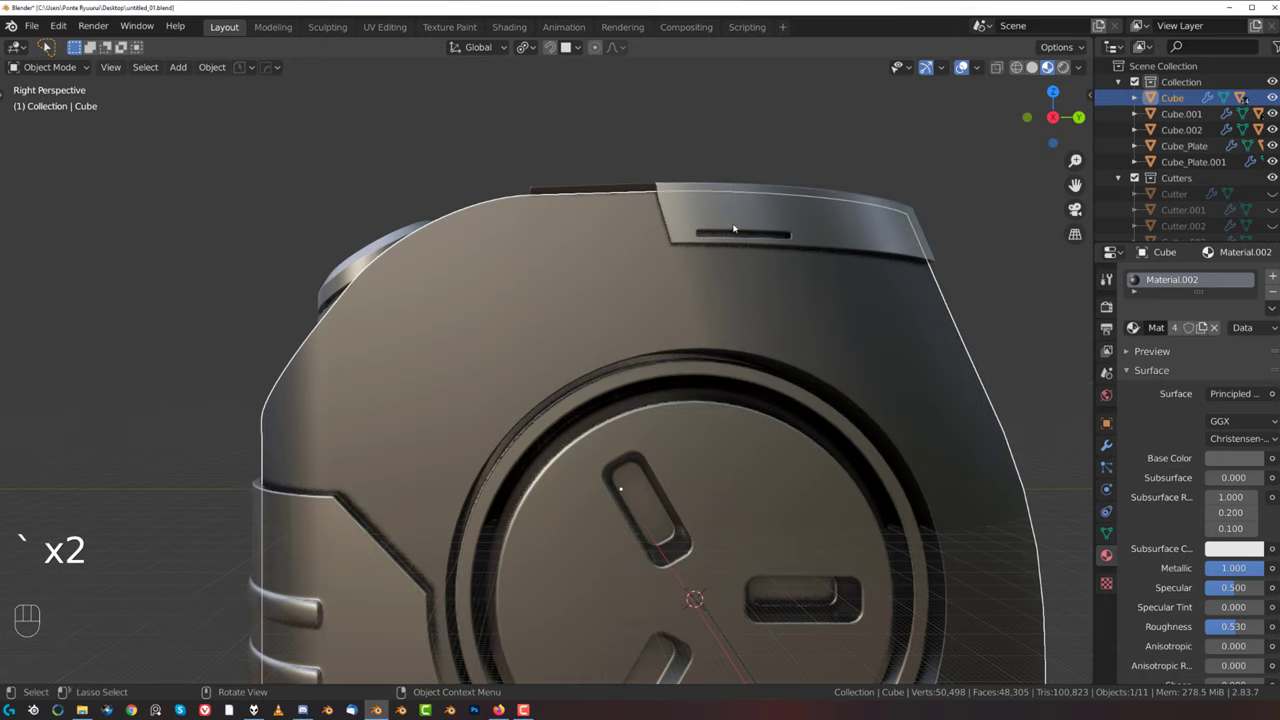
key(d)
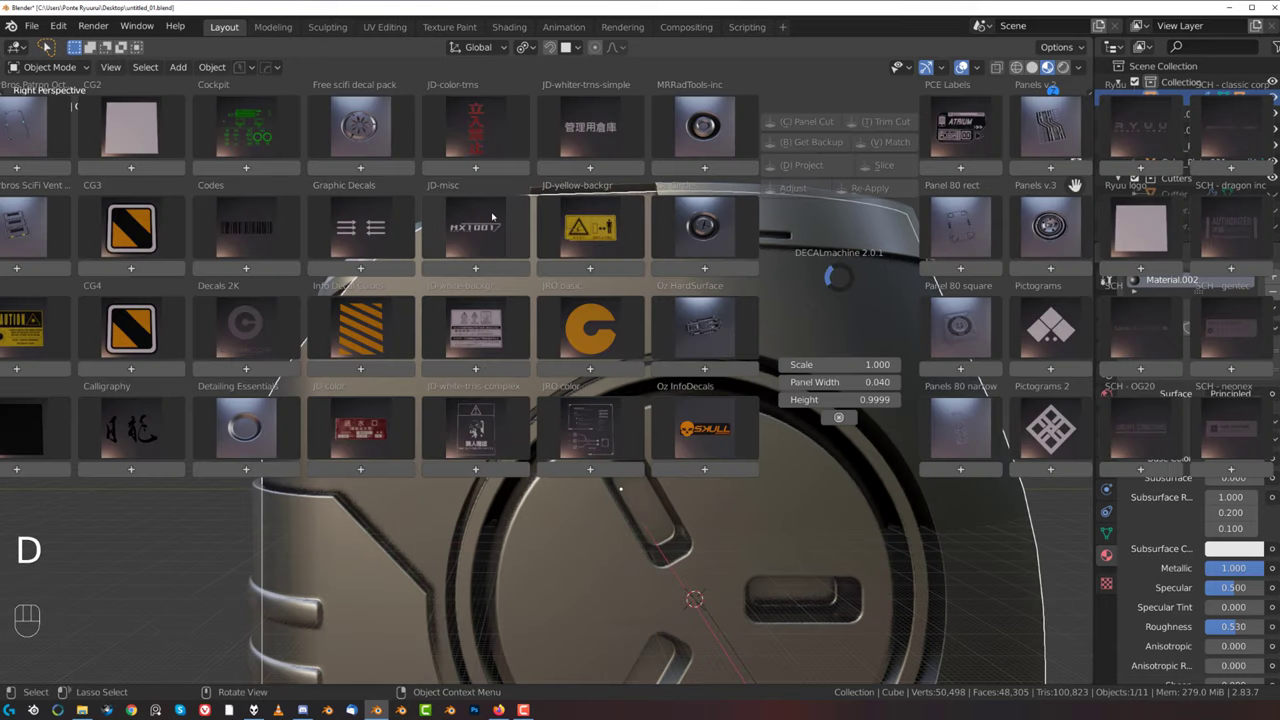
click(1140, 222)
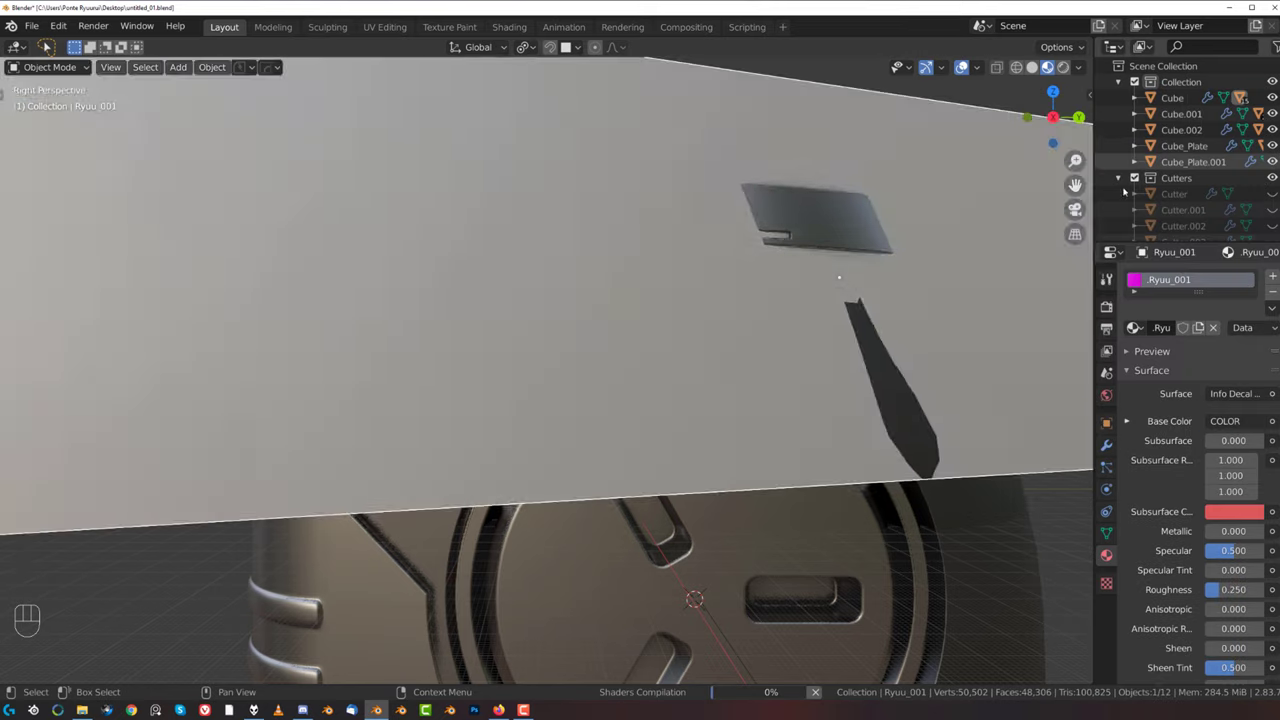
- Scale down the Ryuu_001 decal and move it onto the body's upper side, in front of the top plate
key(s)
key(s)
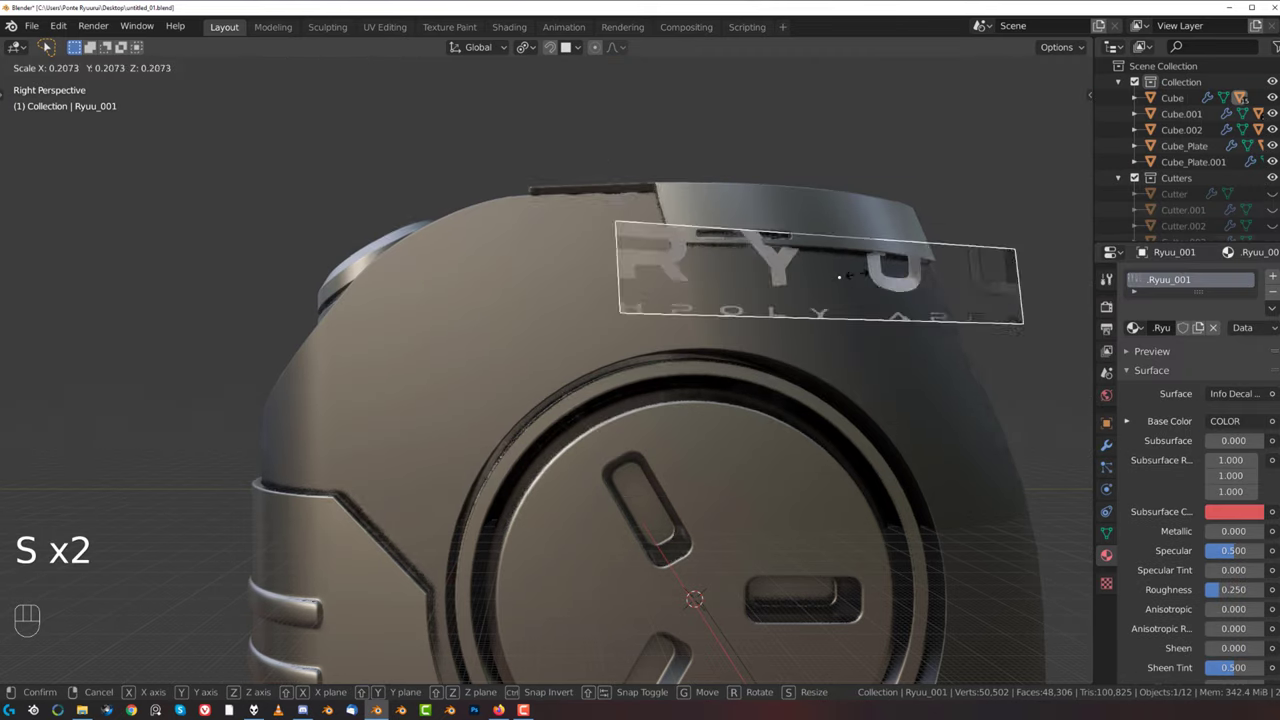
click(852, 279)
key(h)
key(ctrl+z)
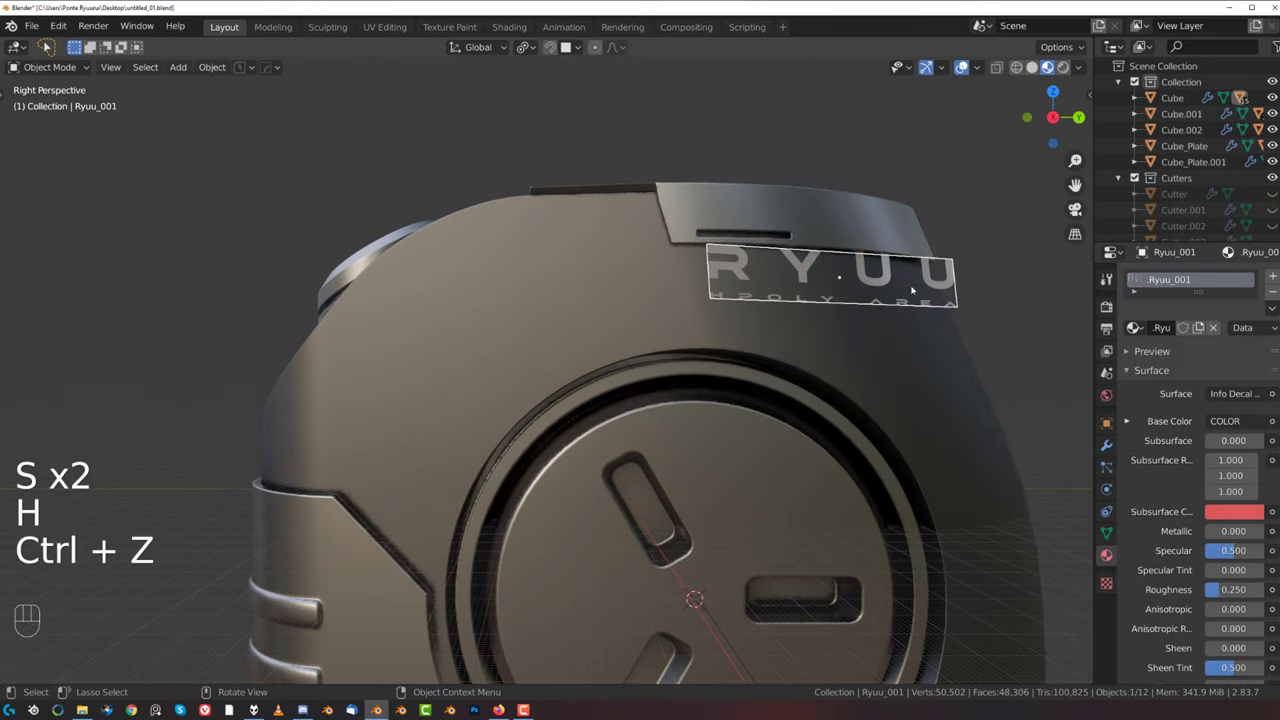
key(g)
click(575, 264)
key(s)
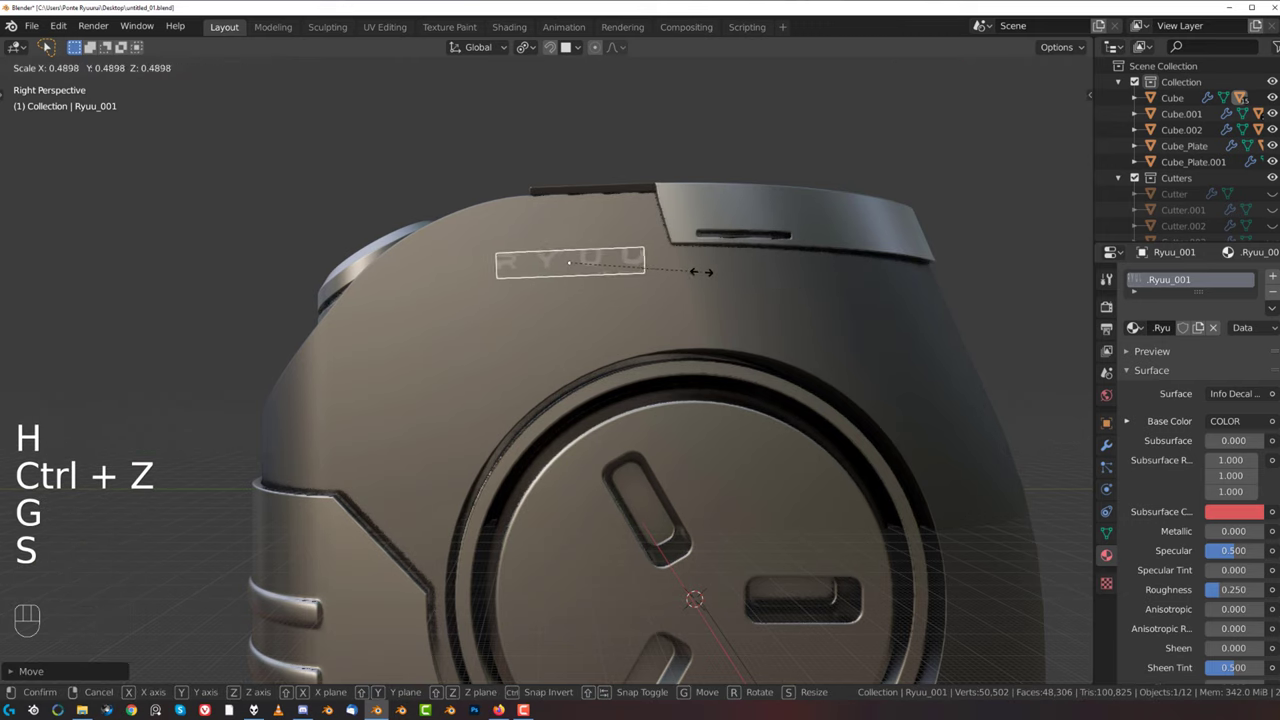
click(603, 290)
- Snap the Ryuu_001 decal onto the top plate's side face, just above the horizontal slot
scroll(610, 295, down, 2)
shift+middle_drag(619, 298, 557, 402)
key(g)
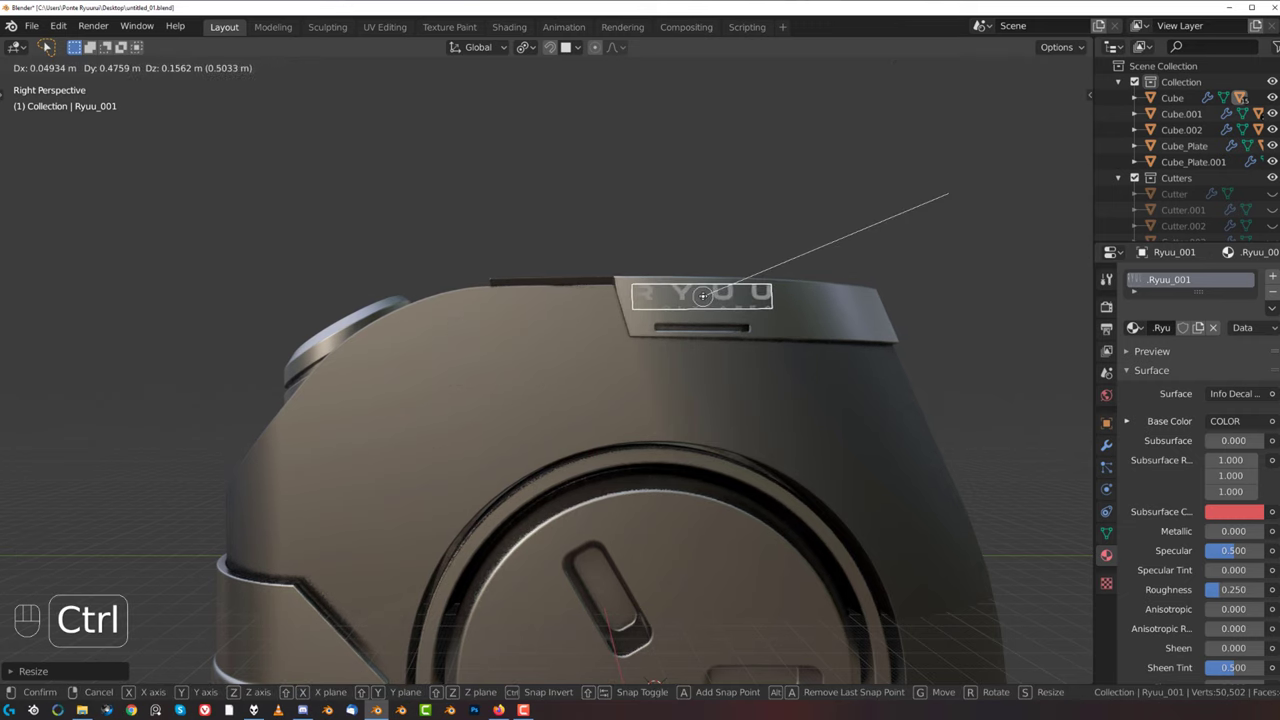
click(703, 296)
- Scale the Ryuu_001 decal down further and snap it toward the rear end of the top plate's side face
shift+middle_drag(790, 272, 601, 344)
scroll(601, 344, up, 1)
key(s)
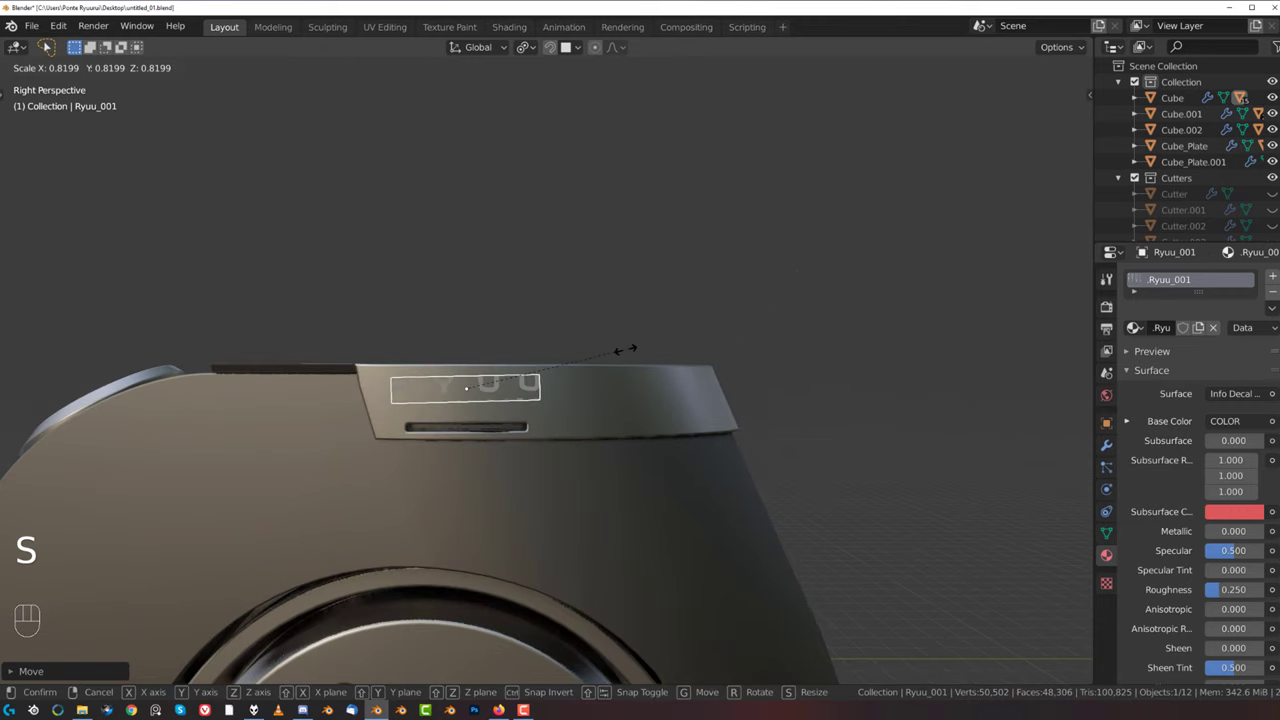
click(604, 358)
scroll(529, 427, up, 1)
key(g)
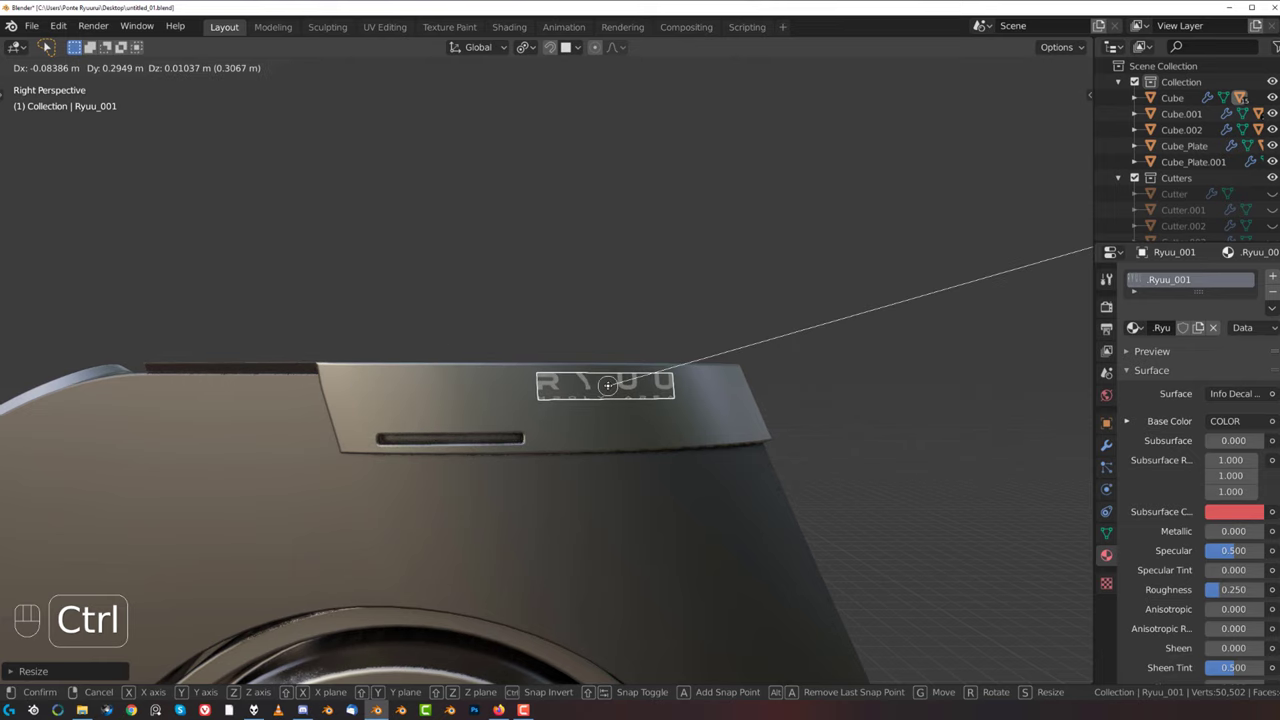
click(723, 400)
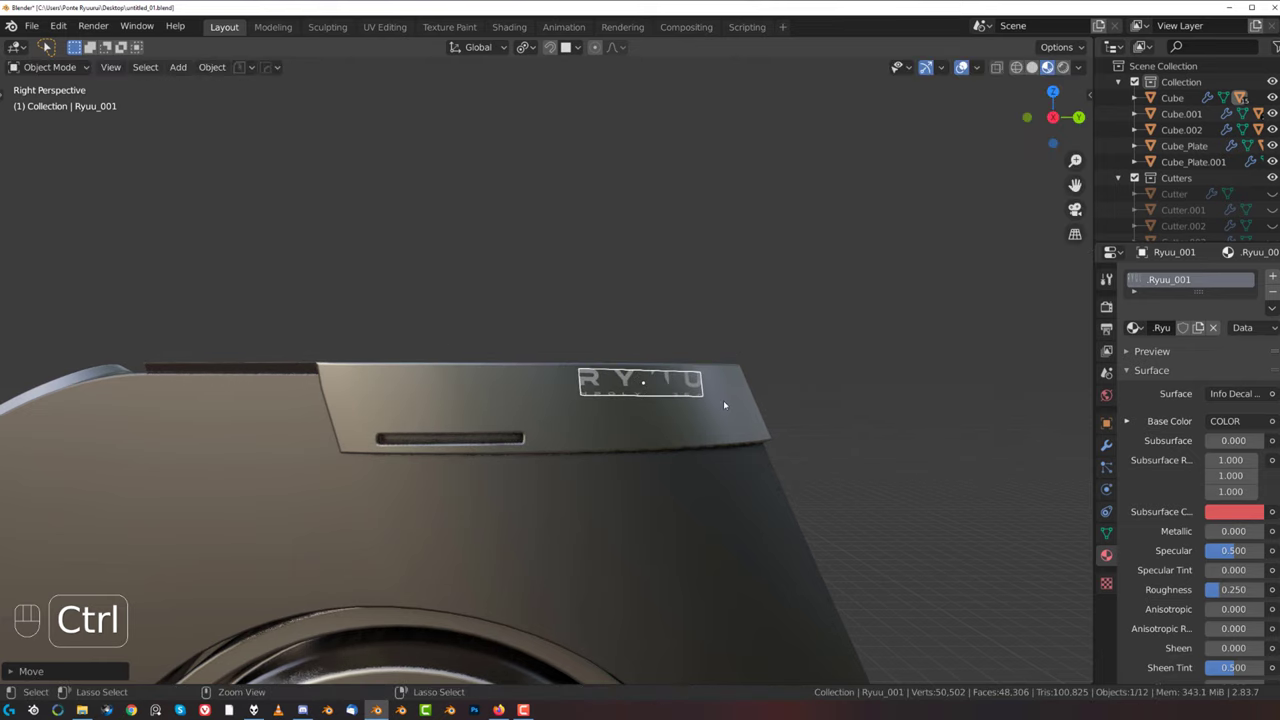
- Rotate the Ryuu_001 decal by 1 degree with Adjust Decal and project it onto the top plate
mouse_move(723, 400)
middle_down()
mouse_move(647, 404)
mouse_move(732, 411)
middle_up()
key(d)
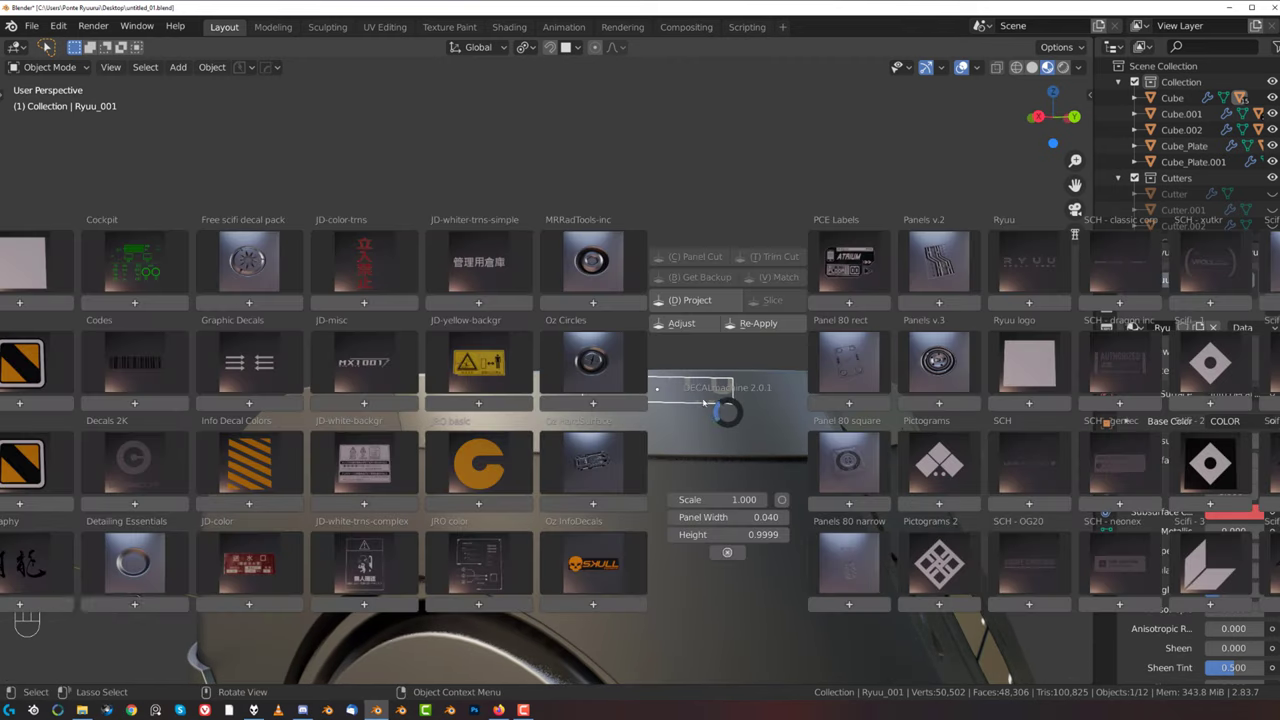
click(684, 326)
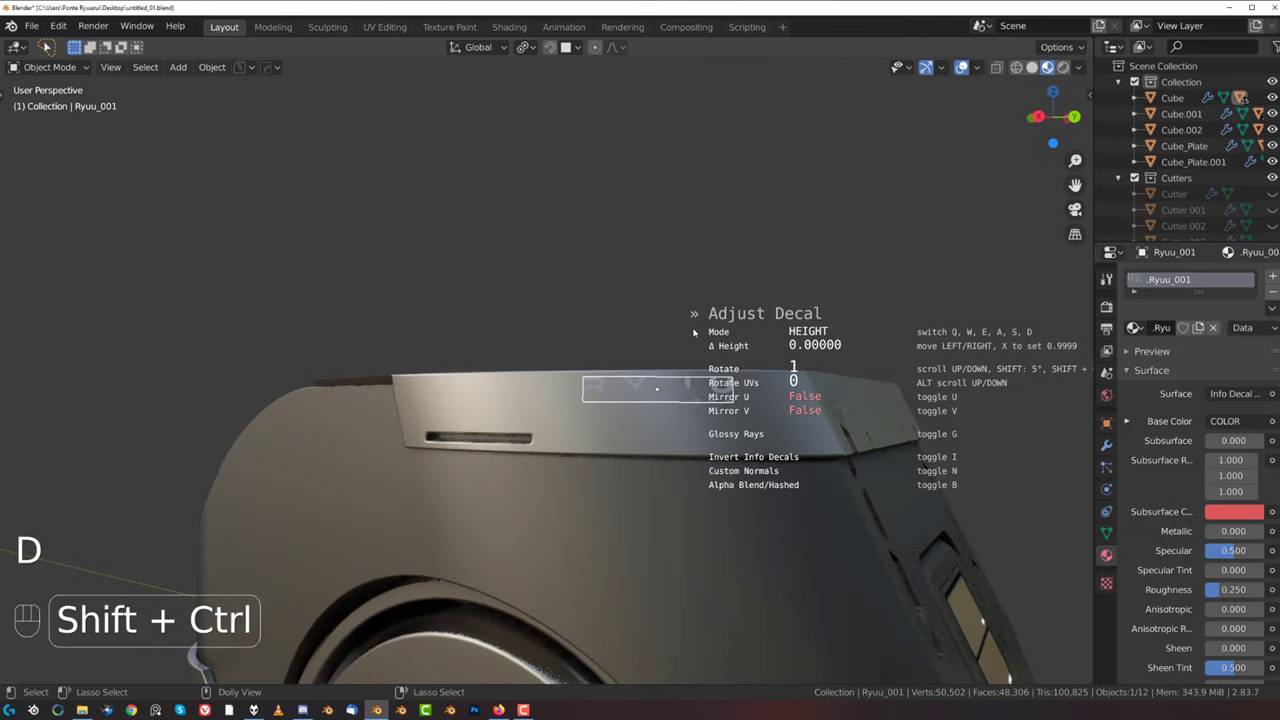
click(694, 333)
key(d)
click(664, 218)
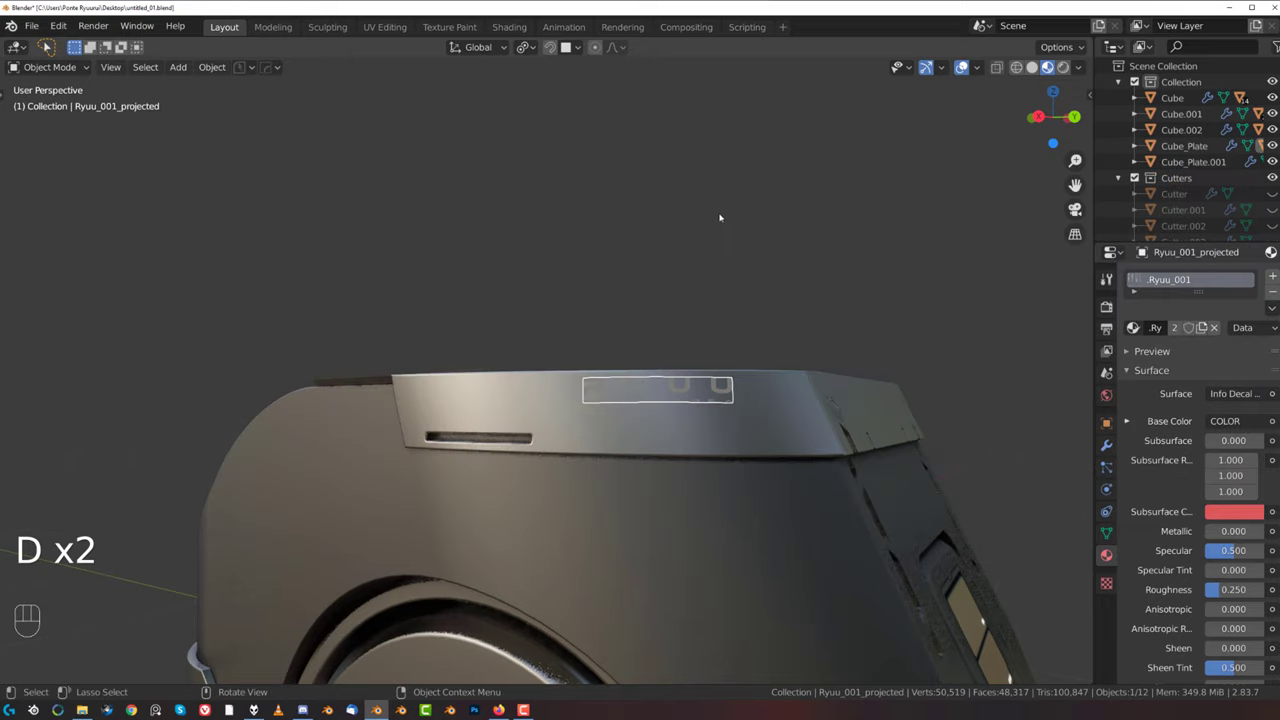
- Remove the saturation from the projected Ryuu_001 decal's subsurface color, darken it to black, and set Subsurface to 1.000
middle_drag(715, 326, 810, 345)
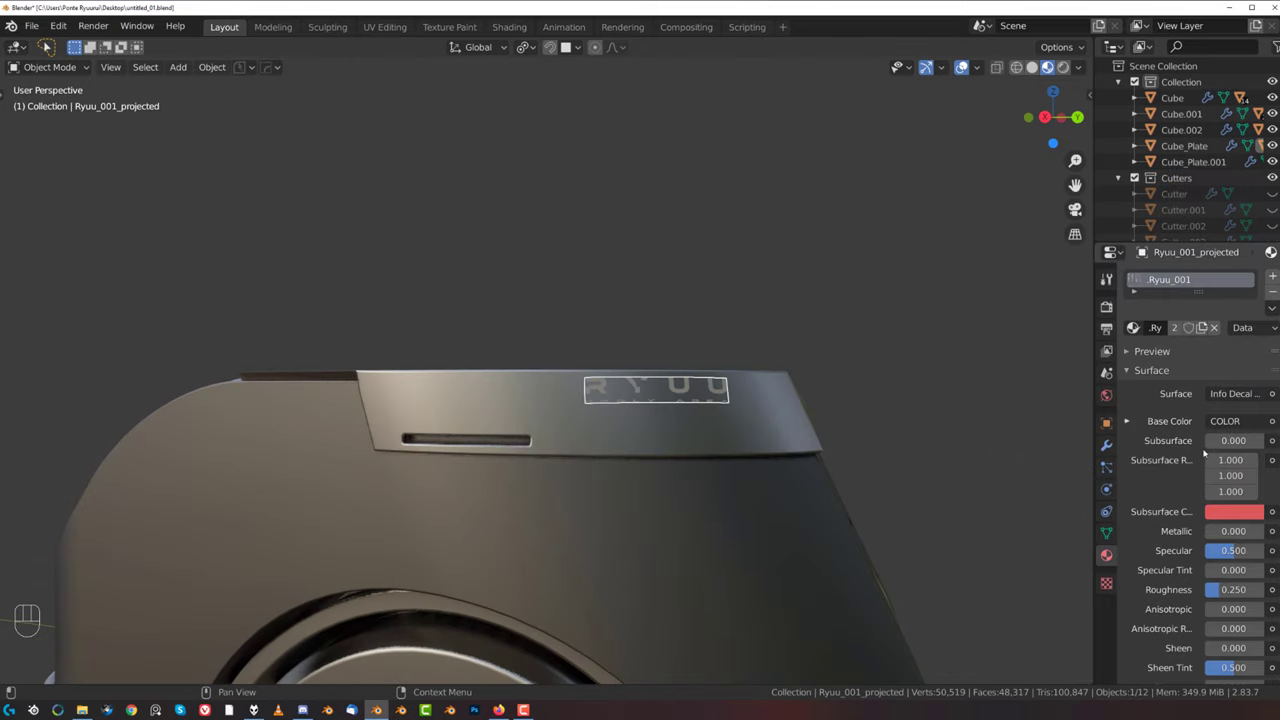
click(1246, 512)
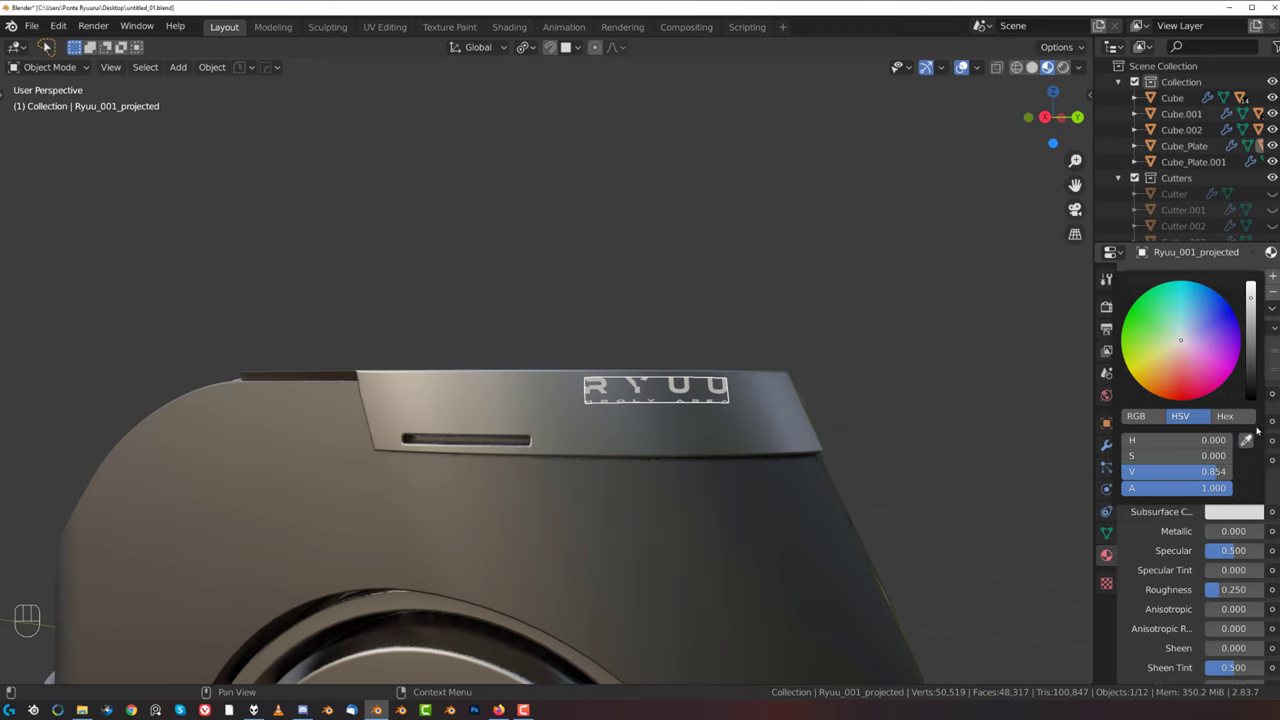
drag(1253, 360, 1252, 400)
scroll(769, 369, up, 3)
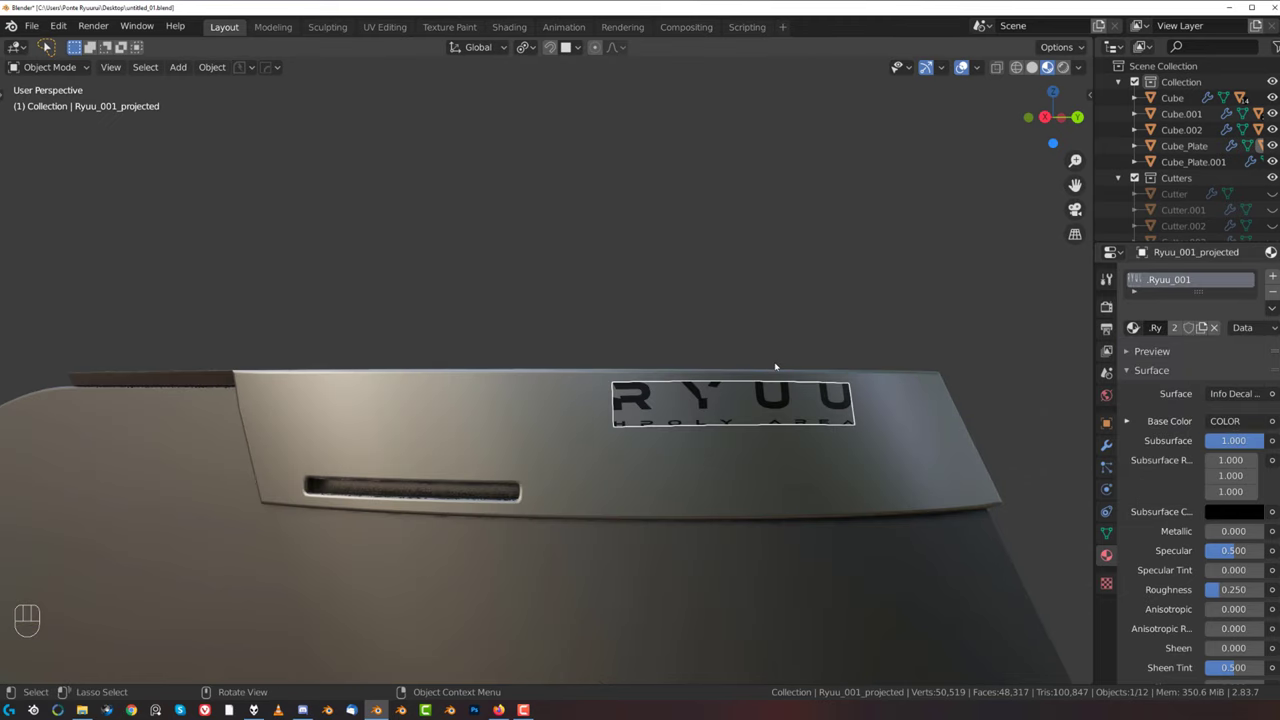
key(d)
click(738, 277)
click(791, 363)
scroll(791, 363, down, 3)
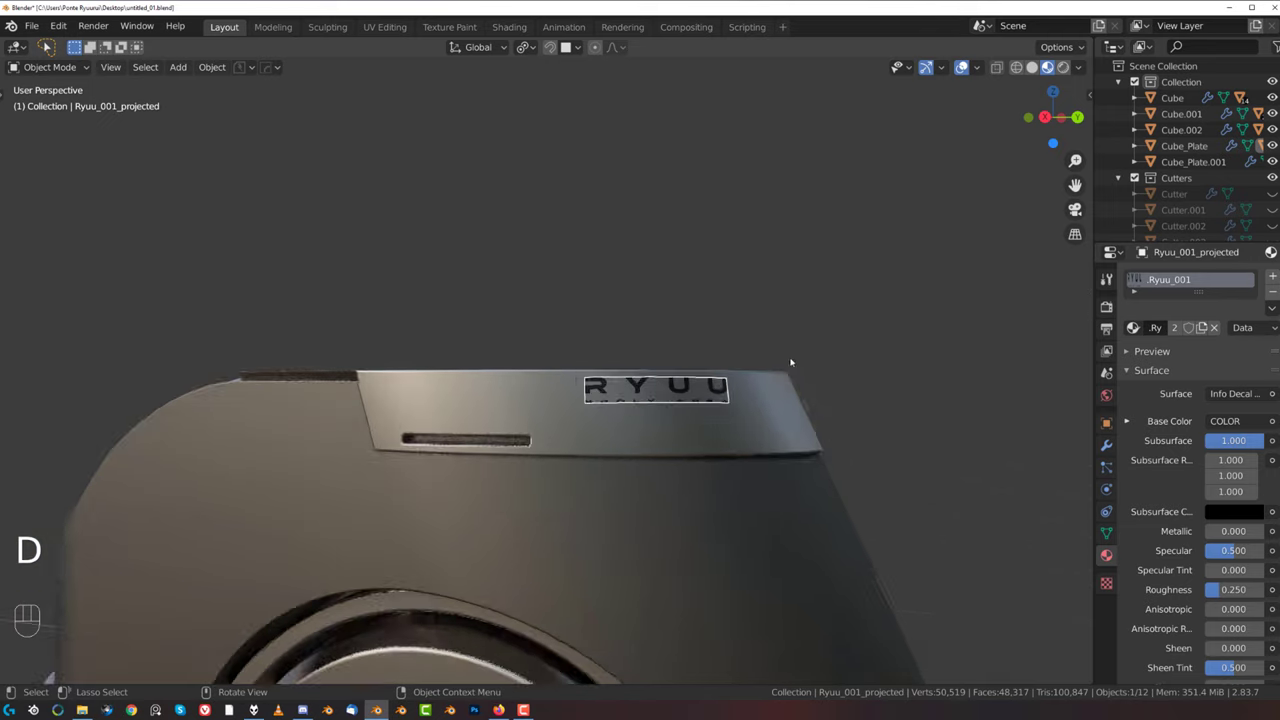
- Lighten the Ryuu_001 decal's subsurface color slightly from black to a very dark grey
middle_drag(791, 363, 734, 608)
click(1231, 518)
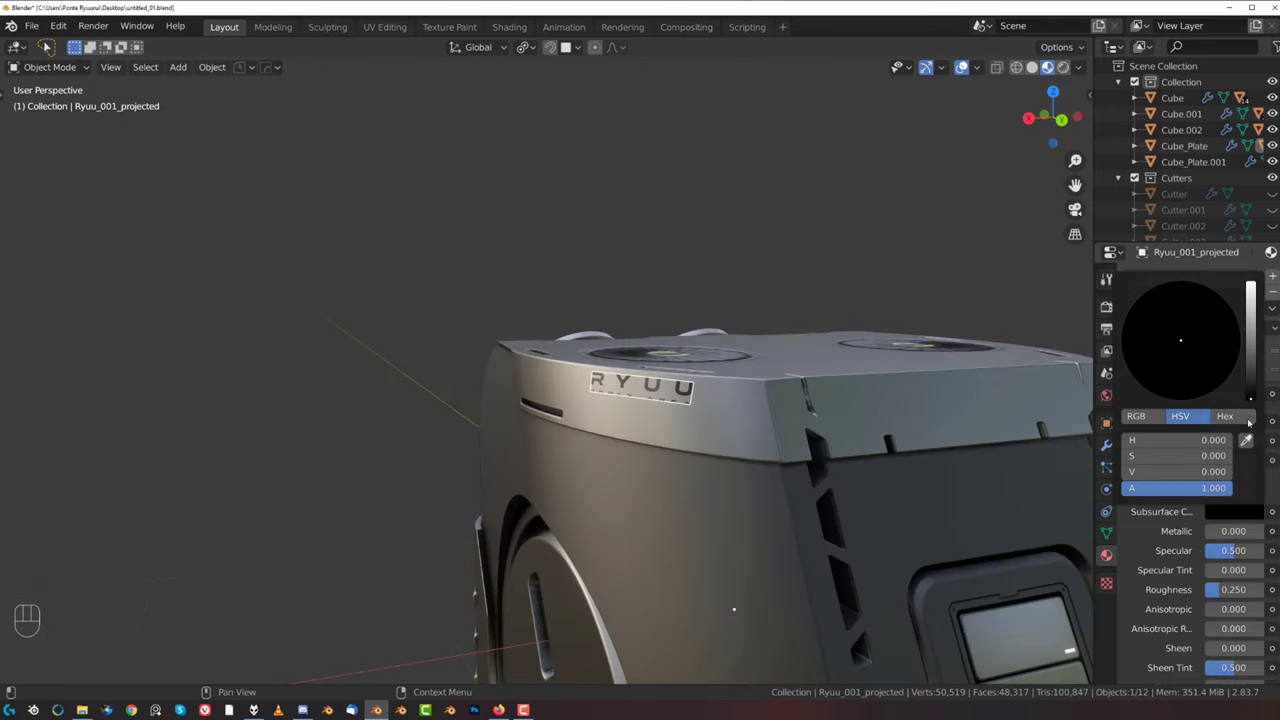
drag(1251, 397, 1252, 391)
- Mirror the projected Ryuu_001 decal across Cube_Plate on the X axis
click(684, 398)
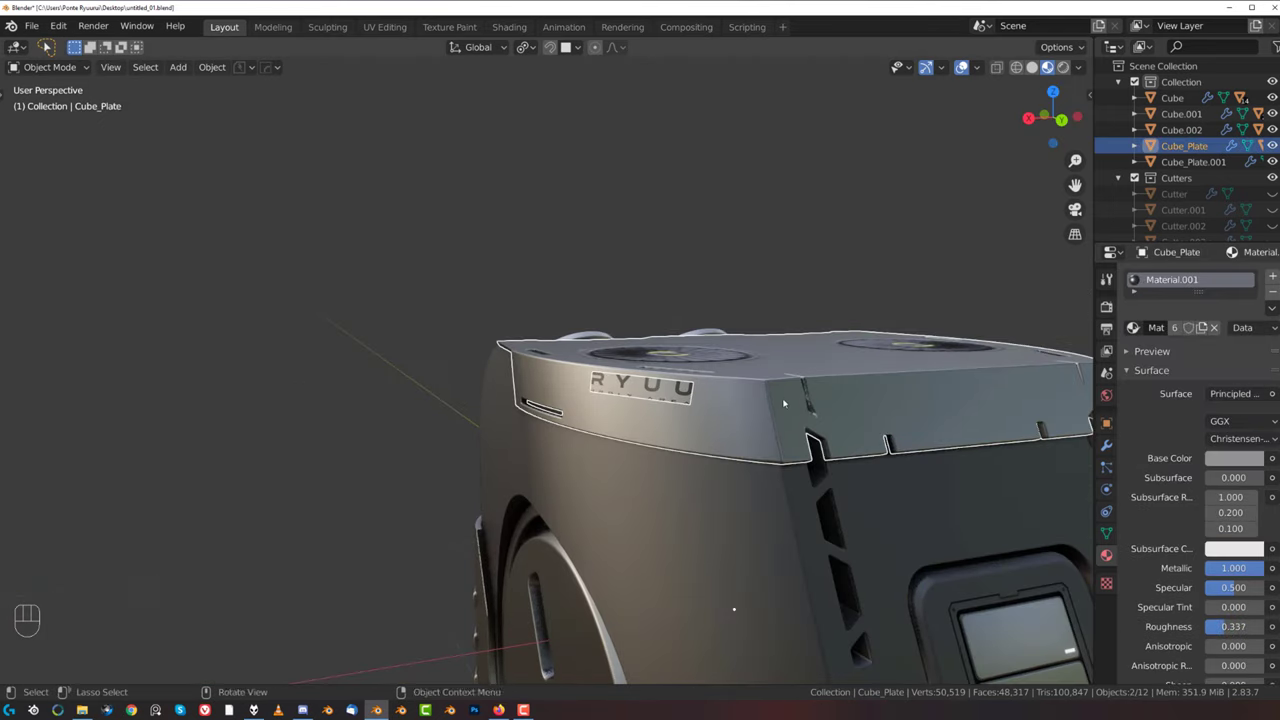
key(alt+x)
click(568, 585)
- Enable Flip U for the textures in the Ryuu_001 decal's Hops_Mirror modifier
middle_drag(790, 445, 590, 470)
shift+middle_drag(590, 470, 560, 362)
scroll(546, 356, up, 4)
click(545, 357)
key(ctrl+grave)
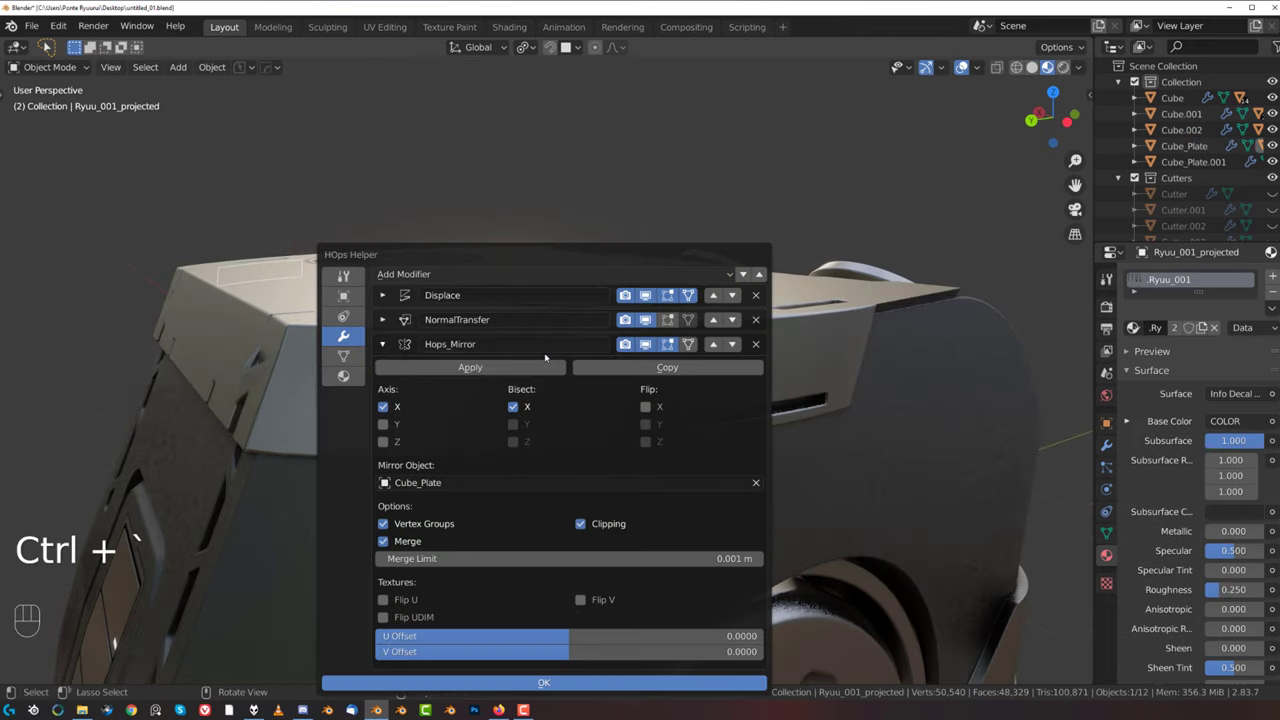
click(414, 605)
- Examine the model from the back and both sides, including the mirrored logo decals and the round side disc
scroll(231, 360, down, 4)
middle_drag(208, 322, 676, 294)
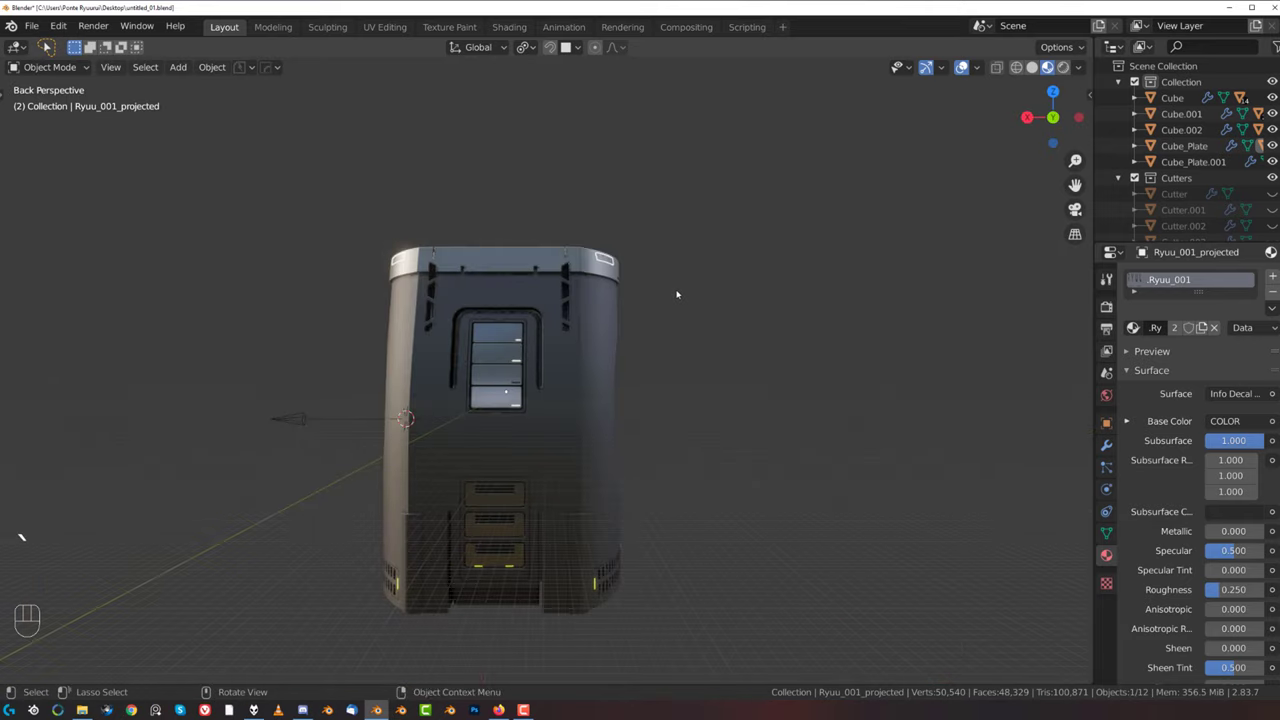
middle_drag(513, 353, 614, 354)
shift+middle_drag(545, 397, 574, 429)
scroll(590, 360, up, 1)
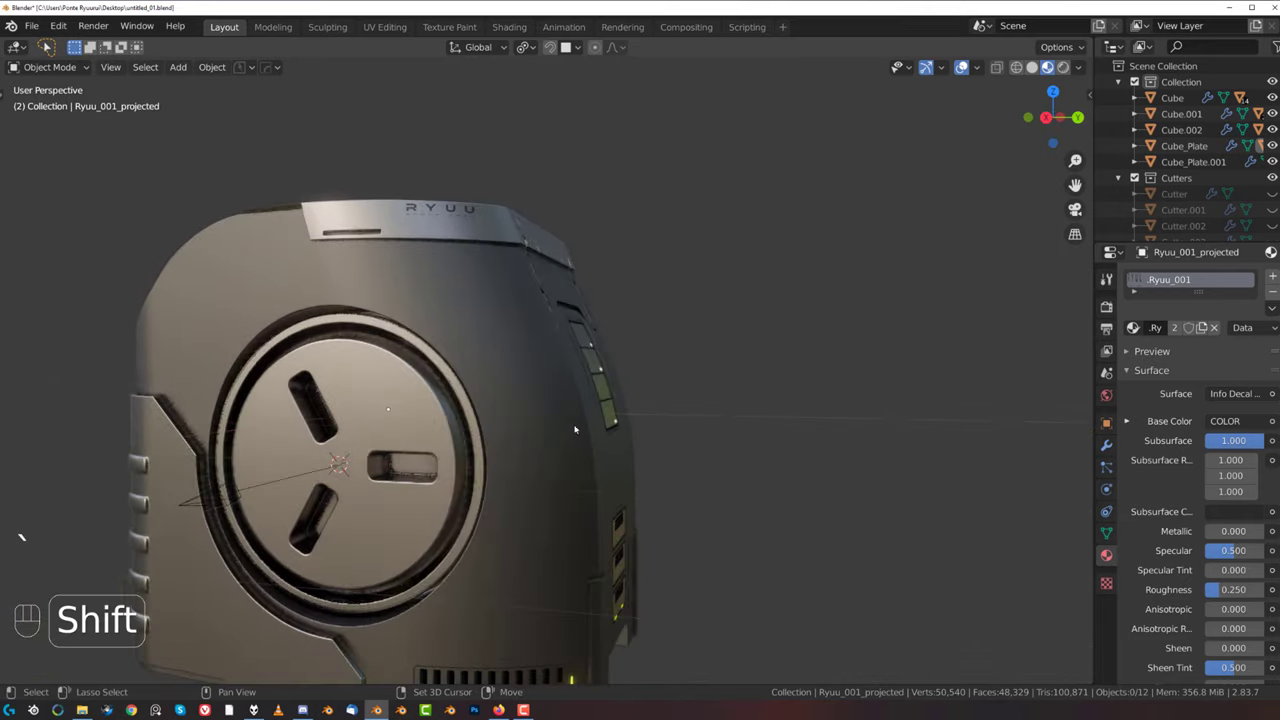
scroll(560, 400, up, 2)
scroll(445, 400, down, 2)
alt+middle_drag(478, 474, 420, 484)
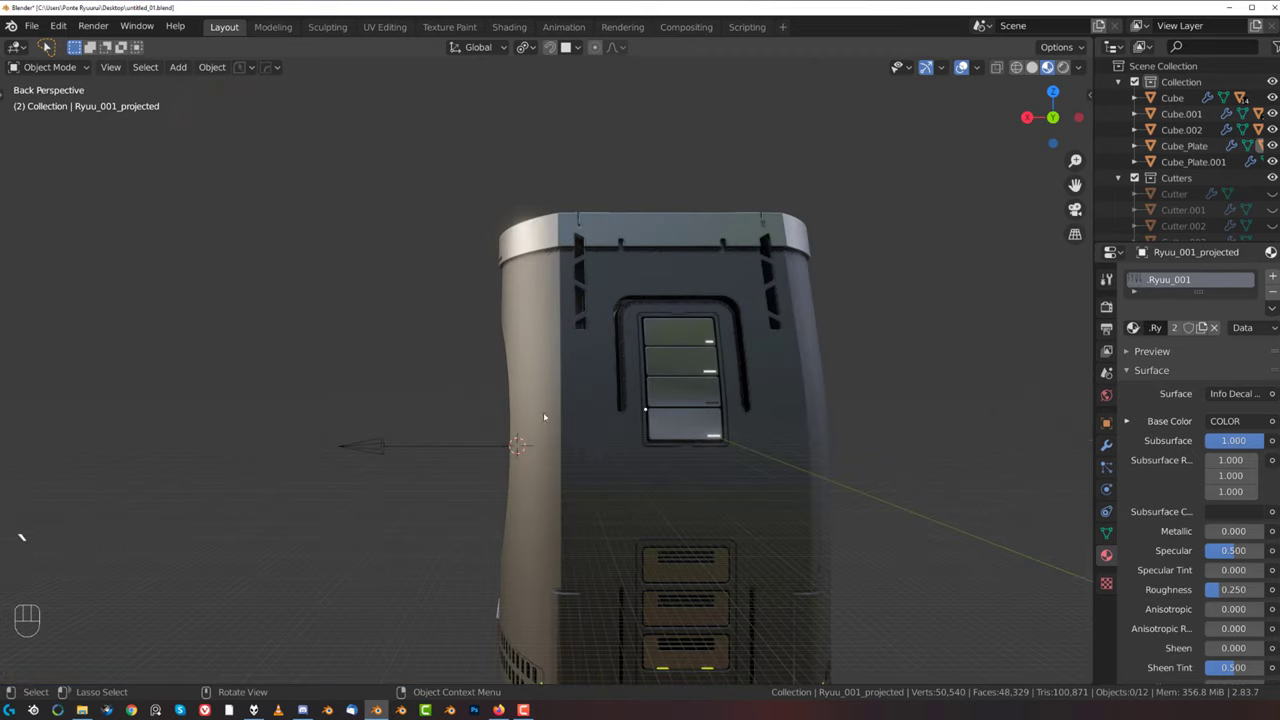
key(grave)
scroll(609, 374, down, 2)
key(grave)
scroll(658, 351, down, 1)
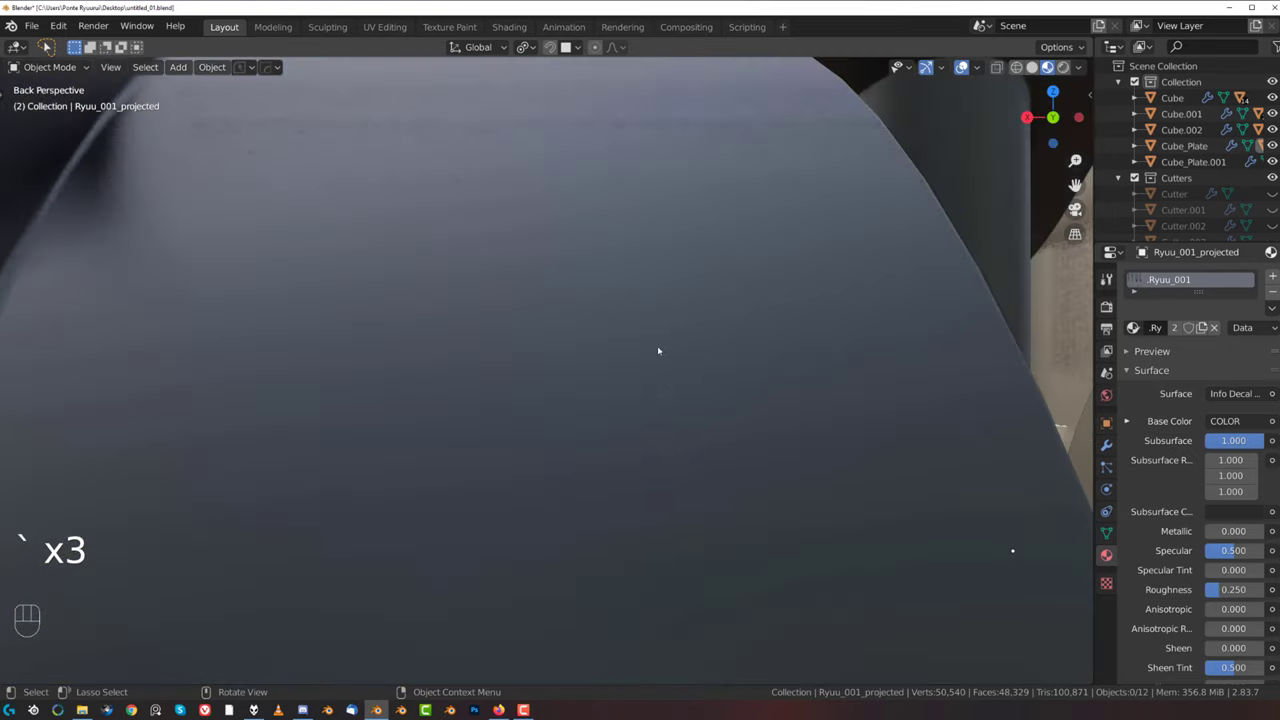
scroll(658, 350, down, 3)
scroll(668, 403, down, 3)
middle_drag(668, 423, 540, 372)
shift+middle_drag(540, 372, 583, 362)
scroll(549, 378, up, 1)
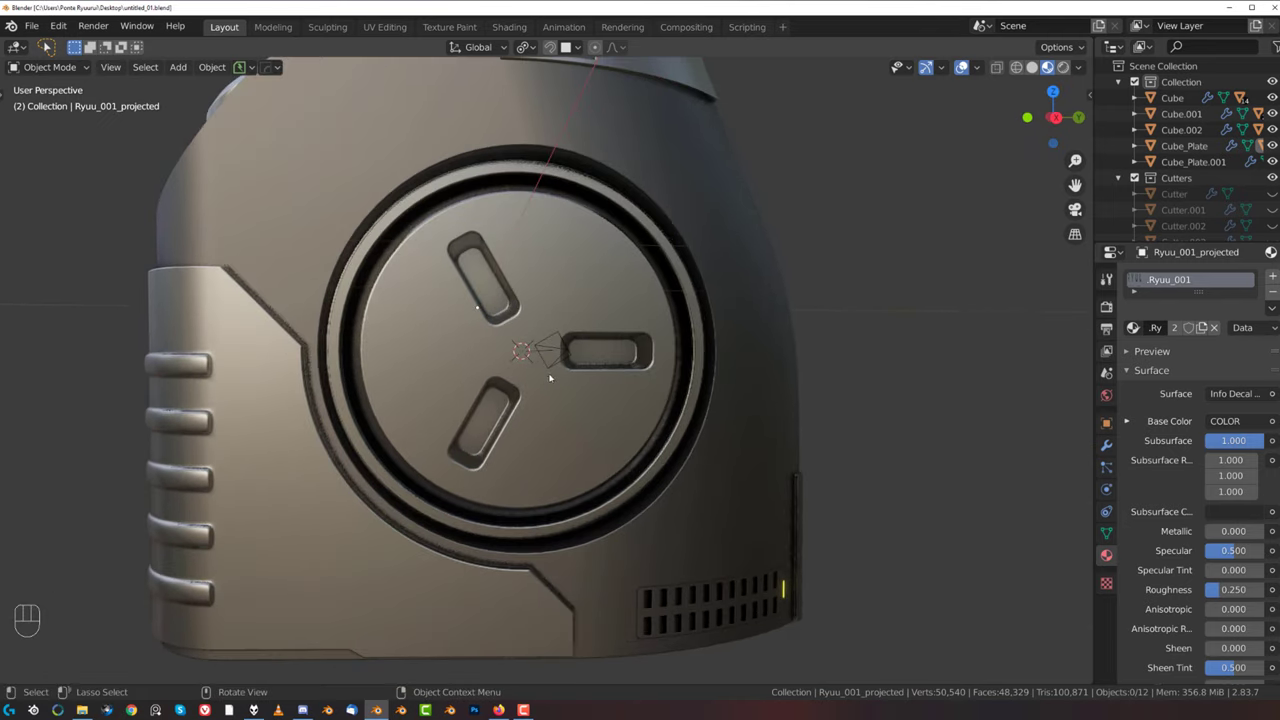
- Insert the 20+1 riffle course_019 round screw decal from the decal library, with the Cube.001 ring selected
key(d)
key(Escape)
click(602, 405)
key(d)
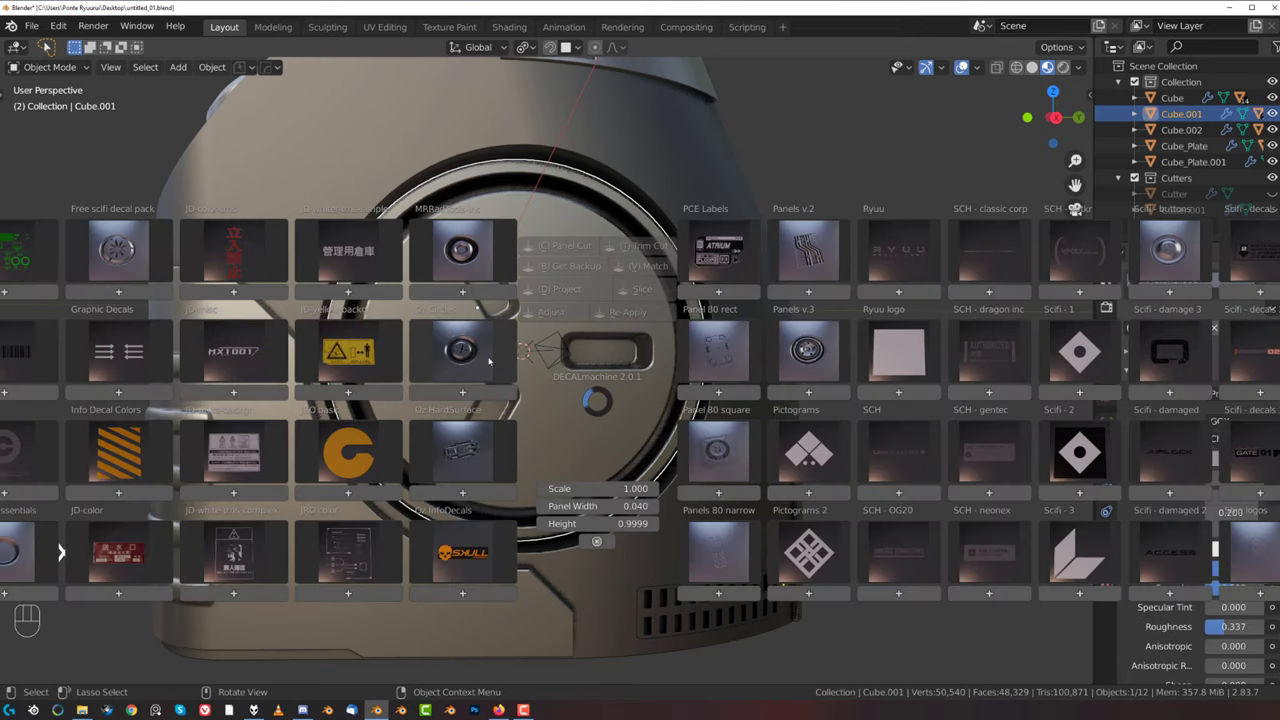
click(489, 361)
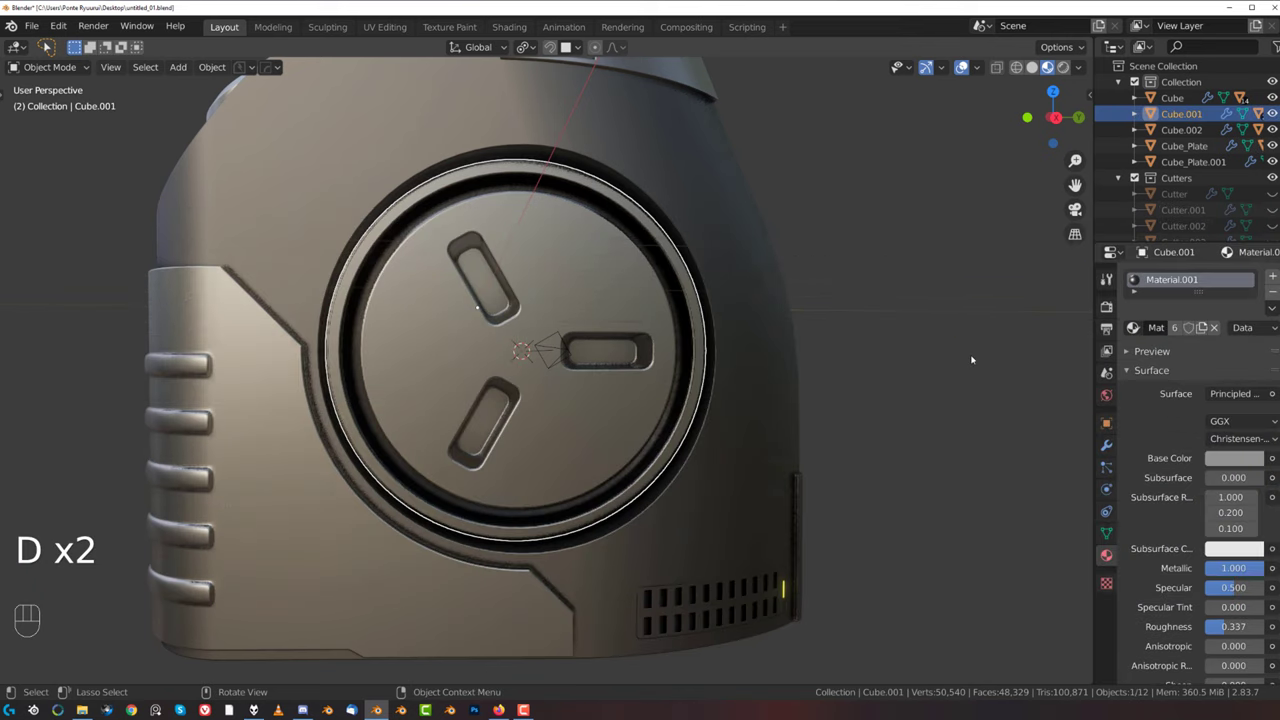
key(d)
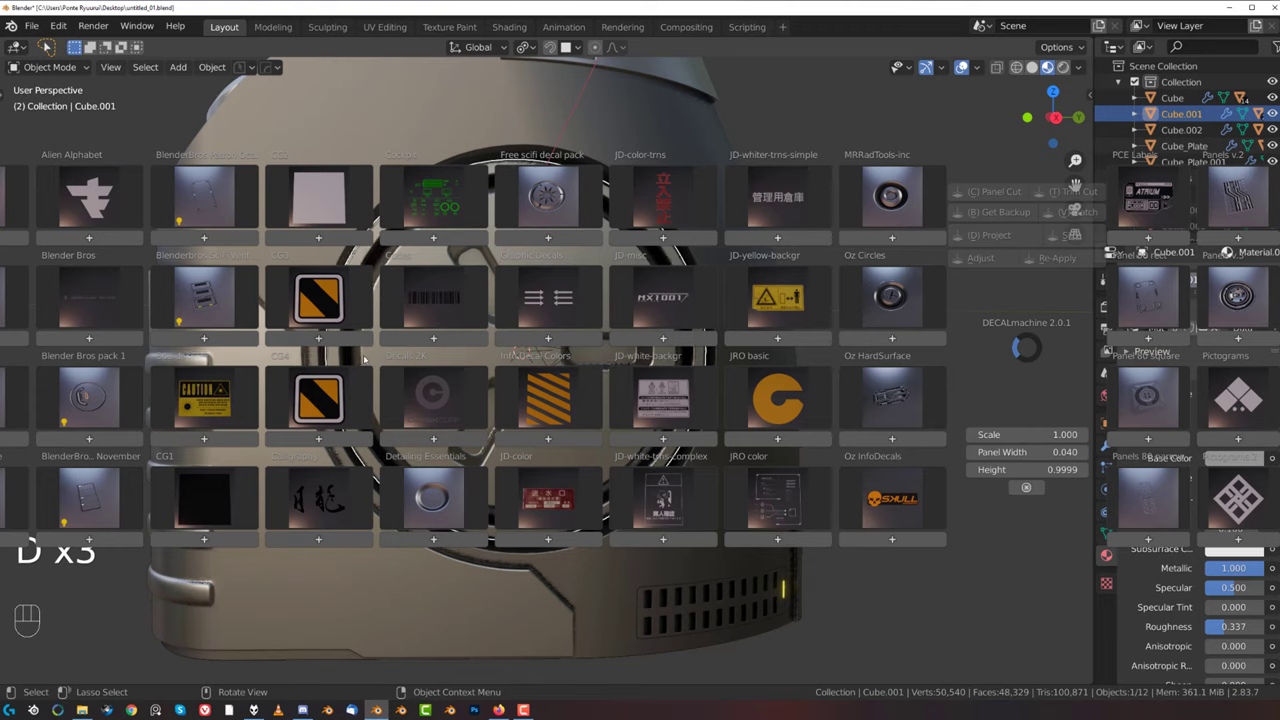
key(Escape)
key(d)
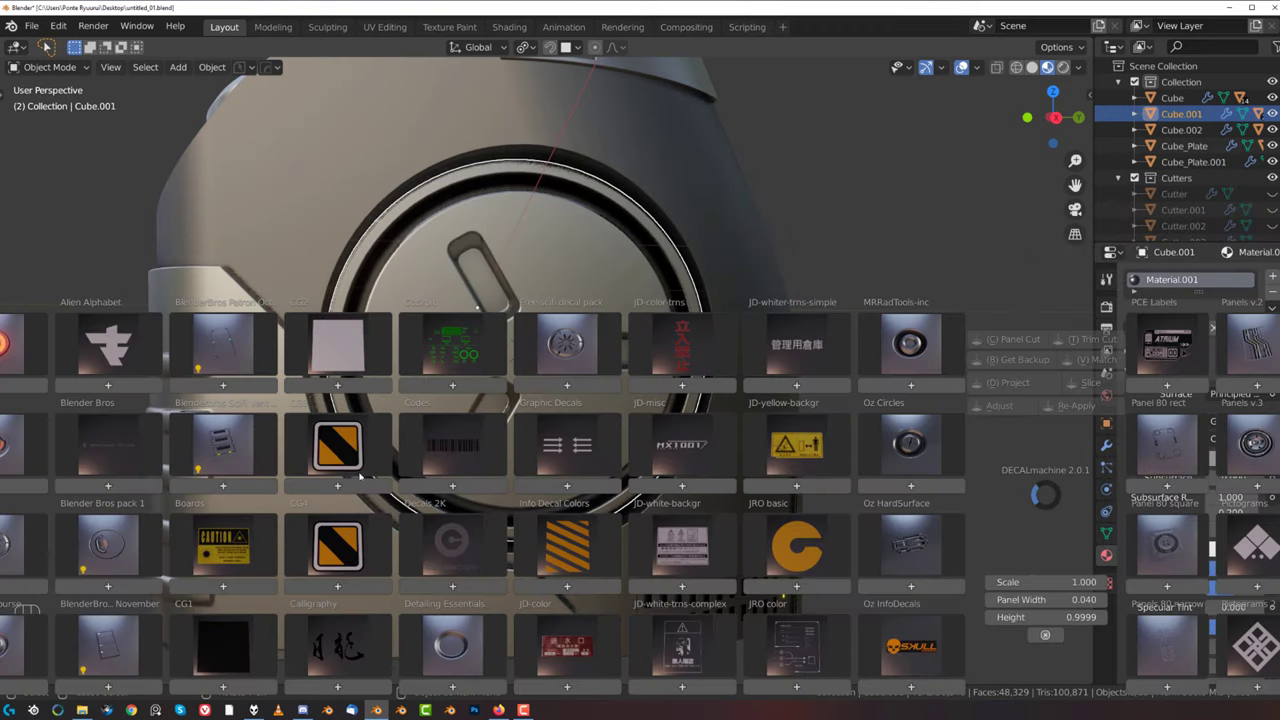
click(14, 655)
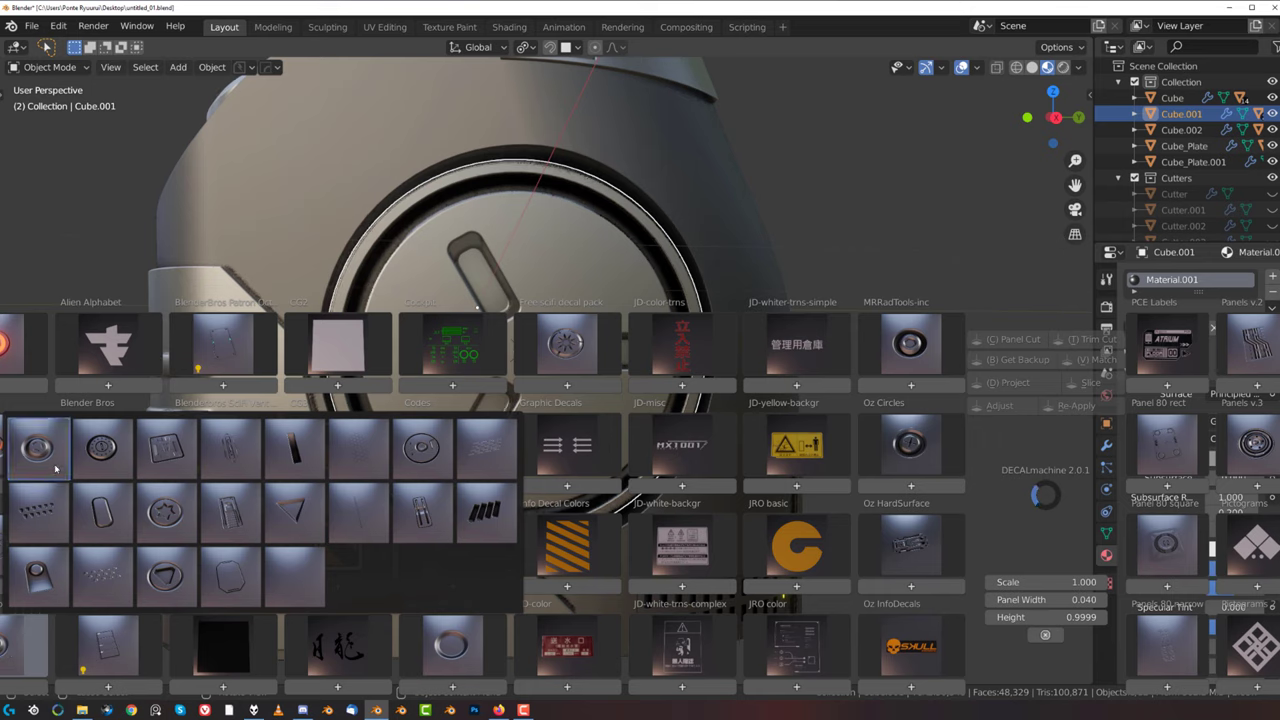
click(180, 575)
- Move the screw decal onto the round side disc and scale it to about 0.0855
key(g)
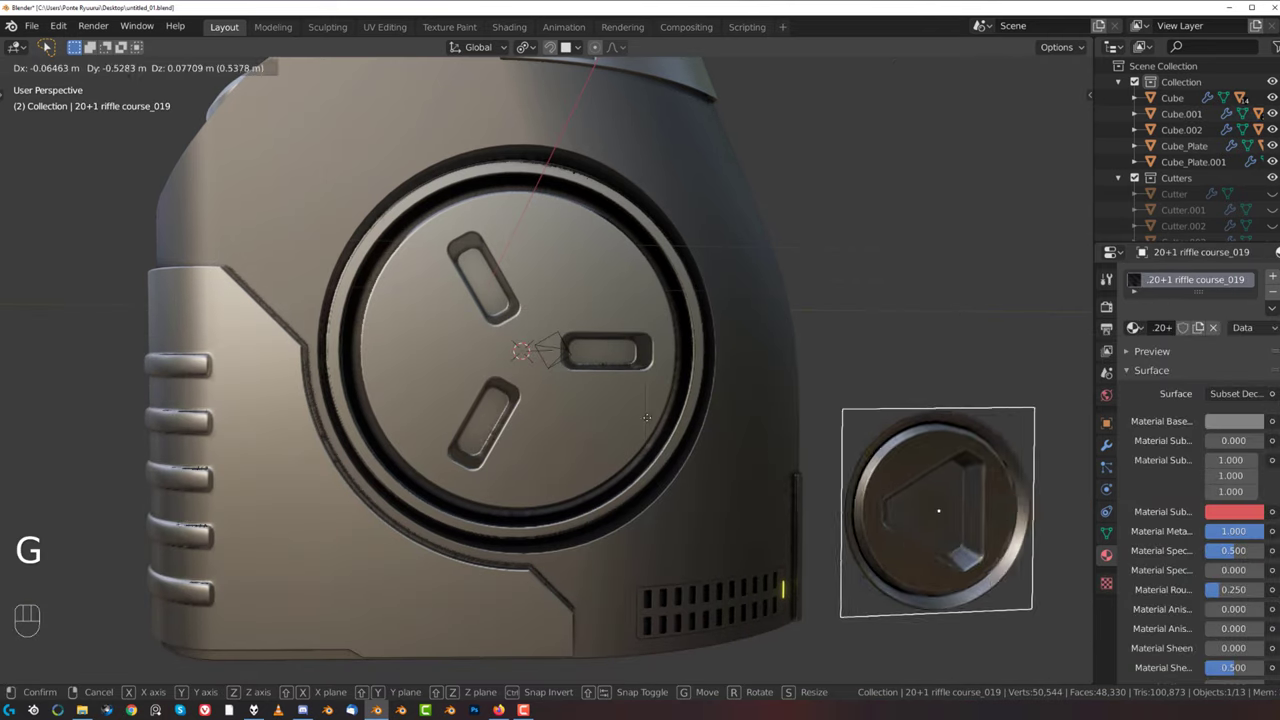
key(s)
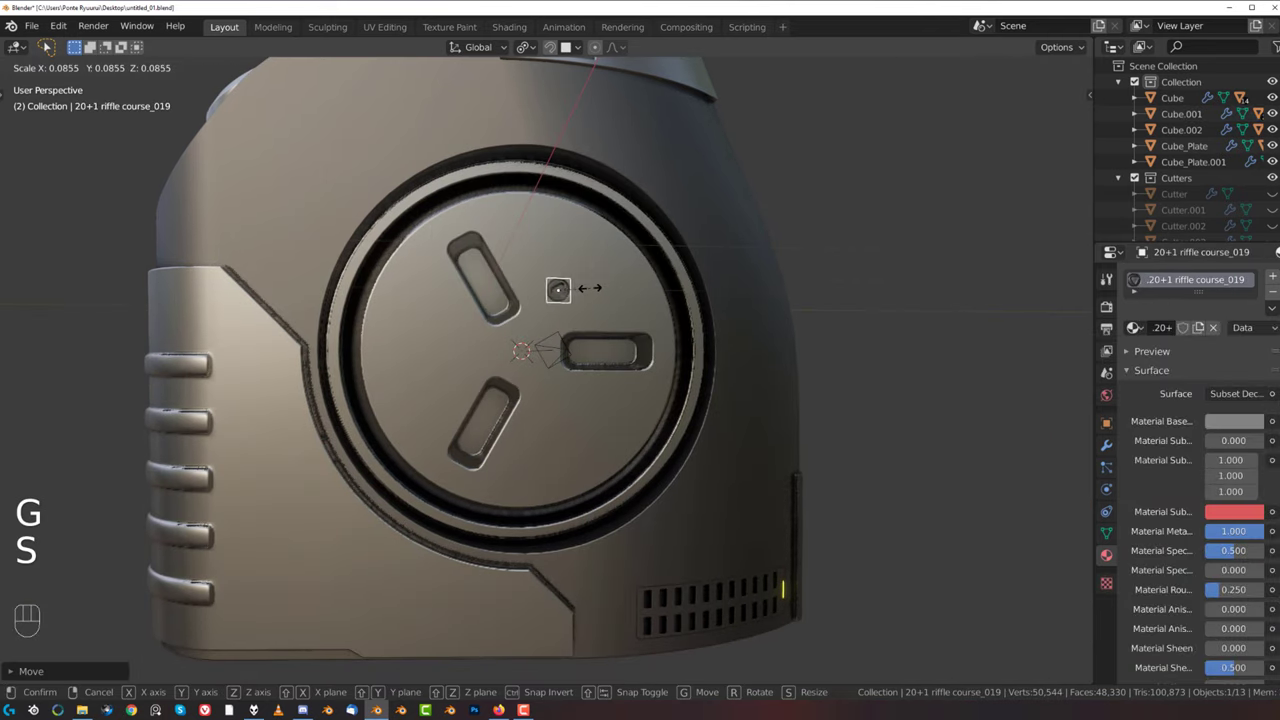
click(586, 289)
- Snap the screw decal near the disc's upper rim, right of centre, and scale it down slightly
scroll(577, 296, up, 1)
key(g)
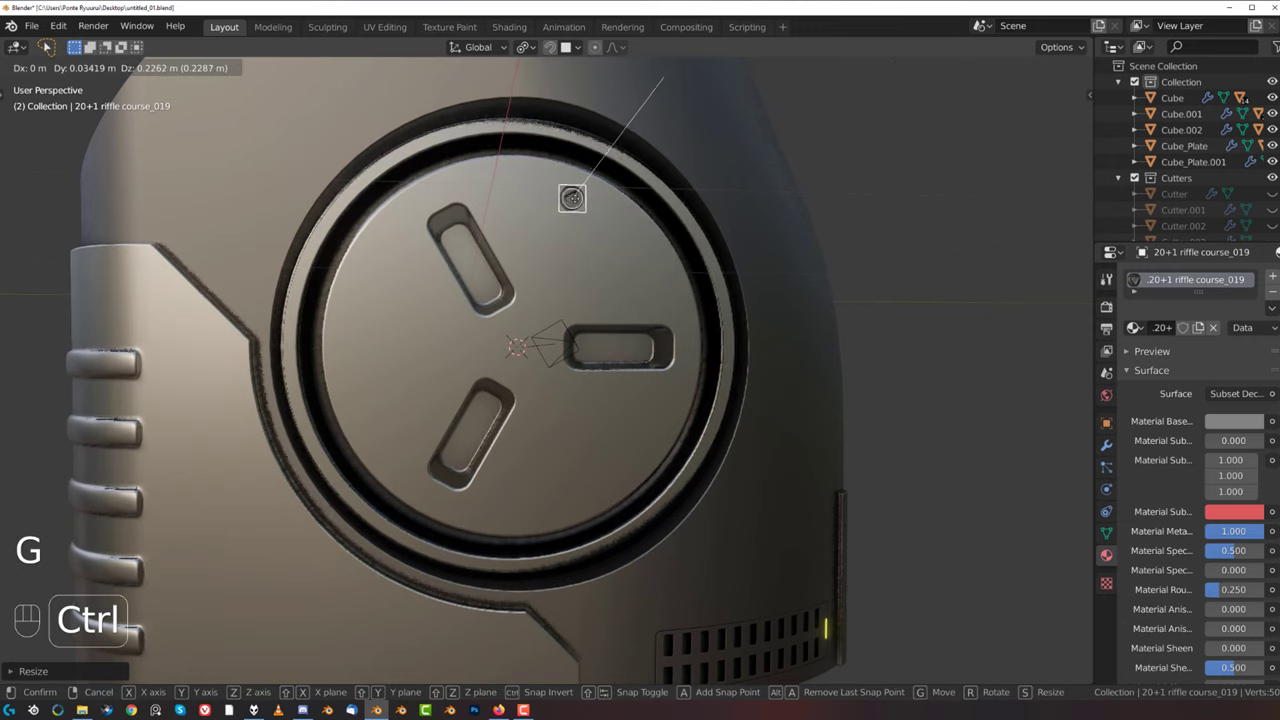
click(688, 70)
key(s)
click(643, 226)
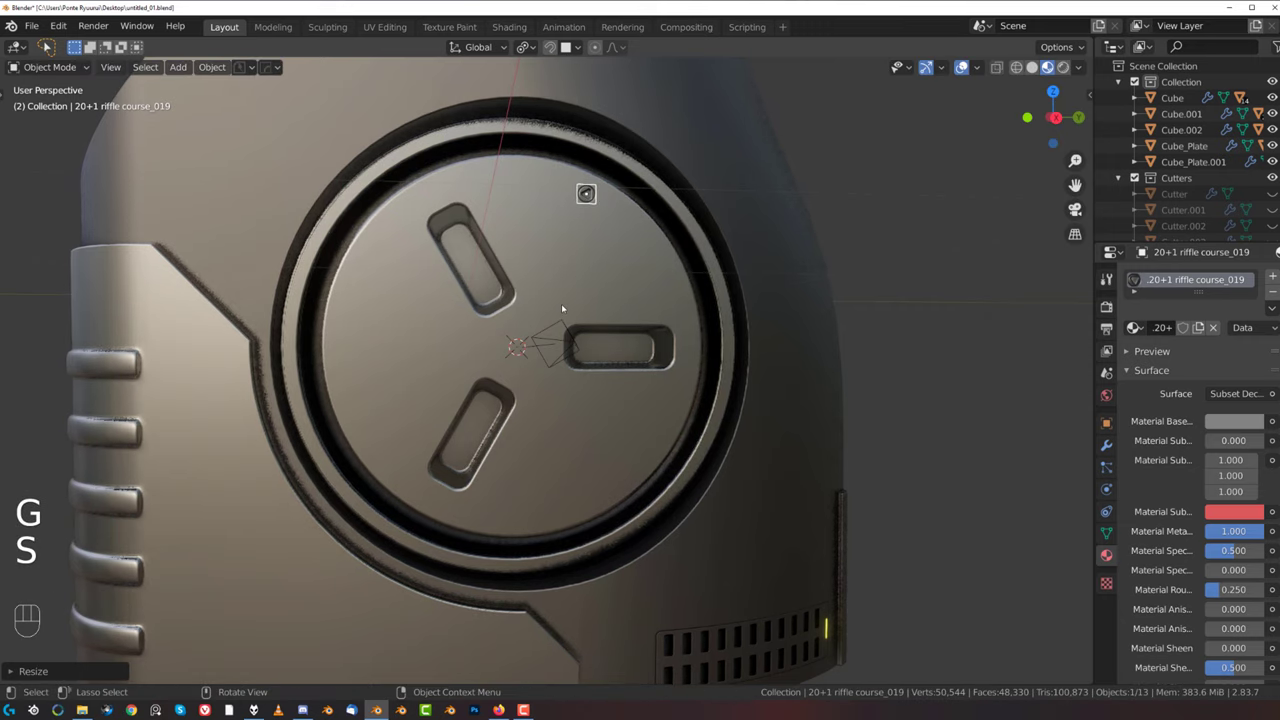
- Repeat the screw decal around the disc's centre as a Radial Array of eight copies in the right orthographic view
scroll(563, 305, down, 2)
key(grave)
key(grave)
key(KP_5)
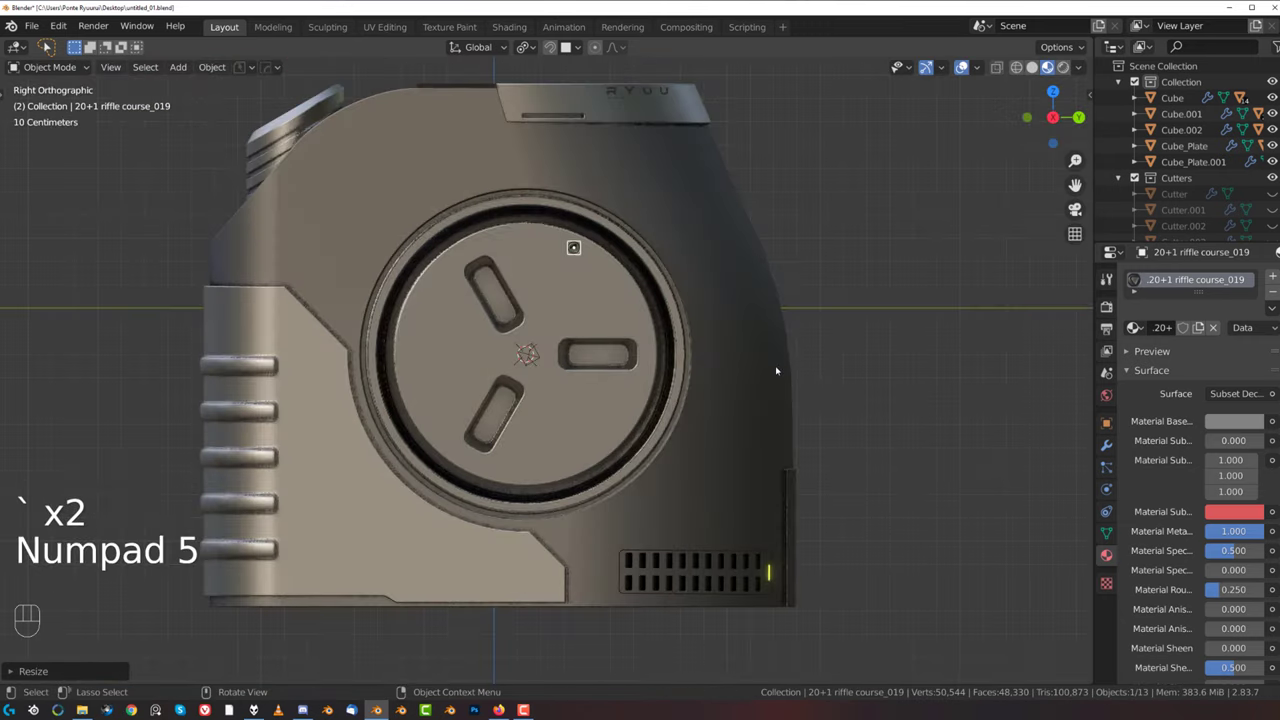
key(q)
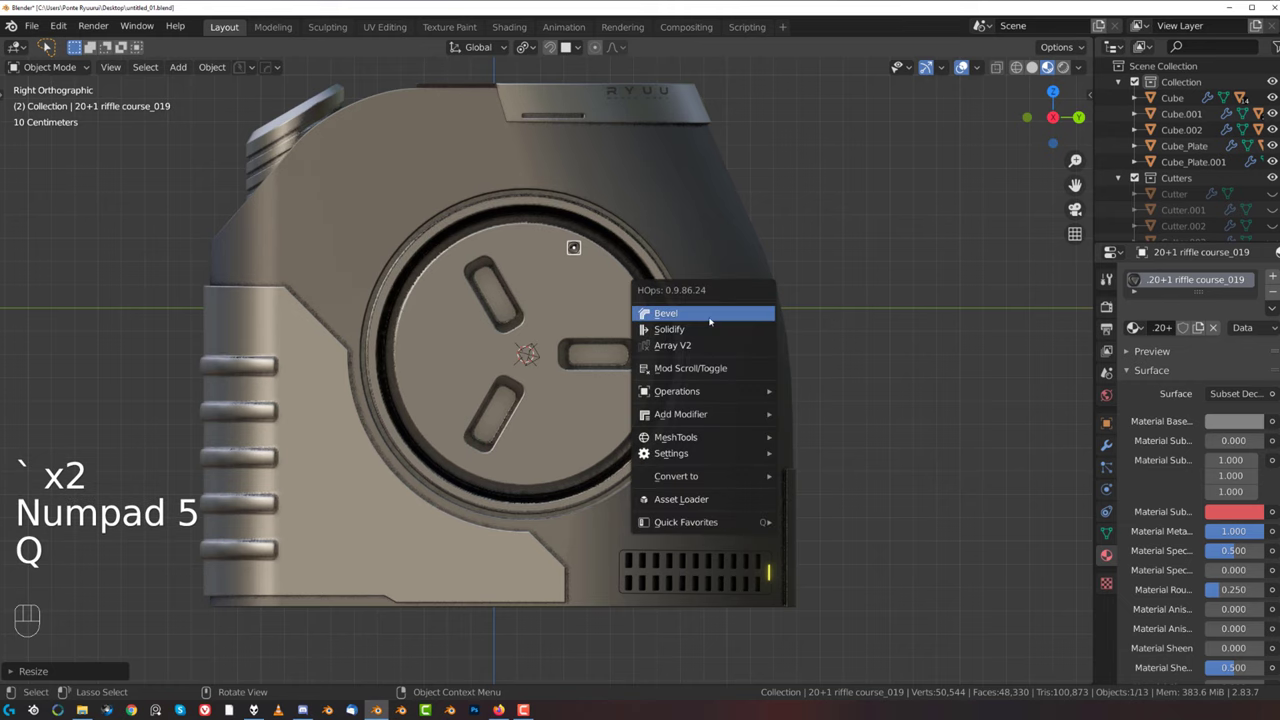
mouse_move(705, 437)
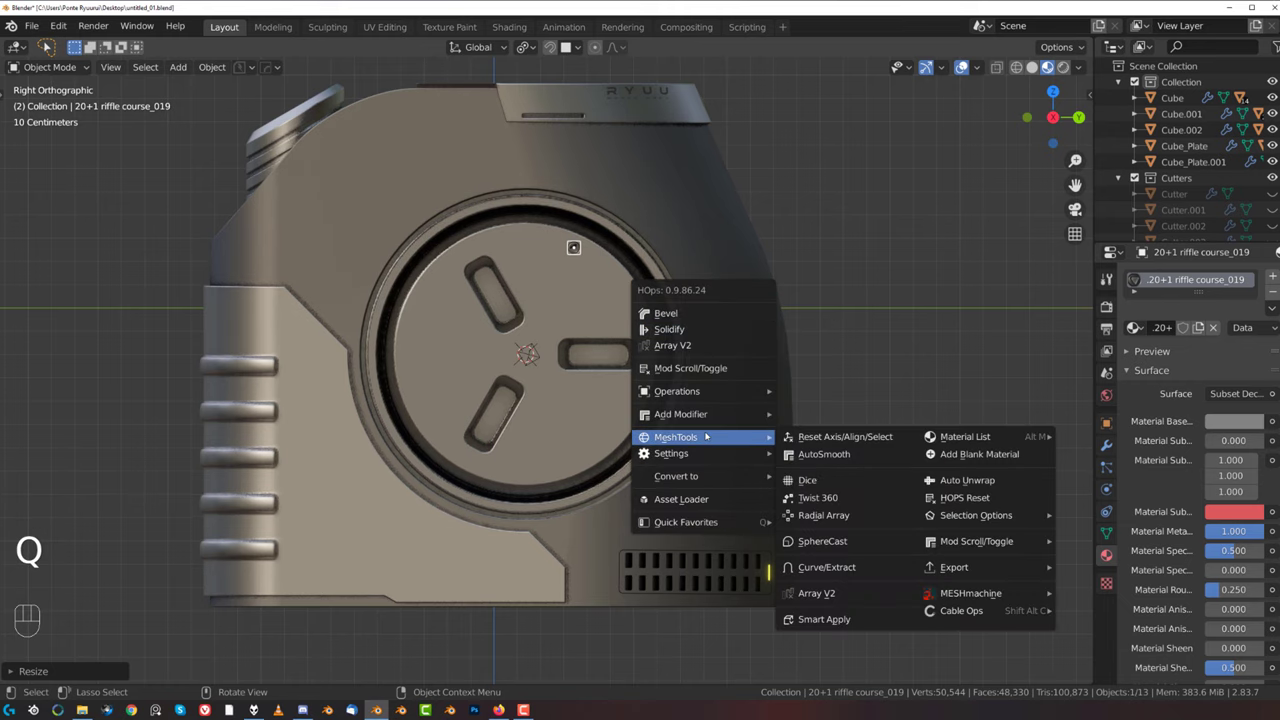
click(818, 515)
click(832, 521)
middle_drag(834, 523, 711, 486)
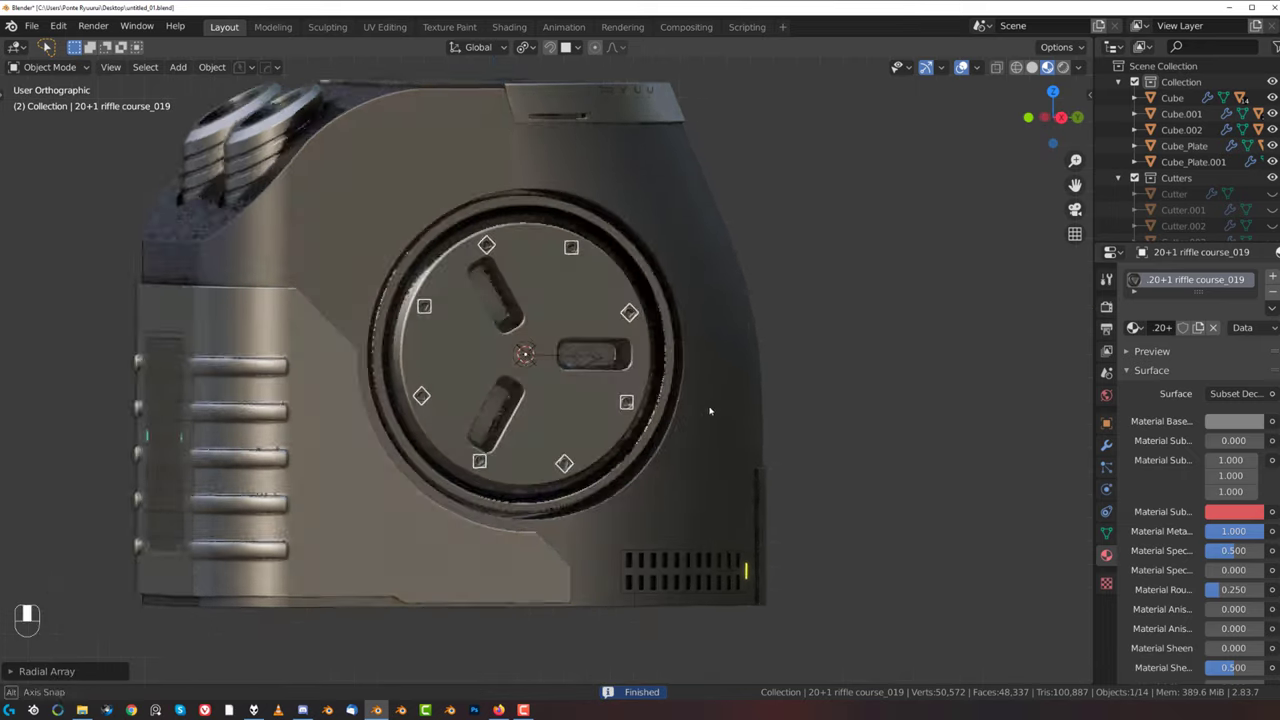
- Apply the decal Project operation to the screw ring and mirror it across the Cube body to the opposite side
scroll(711, 486, up, 3)
key(d)
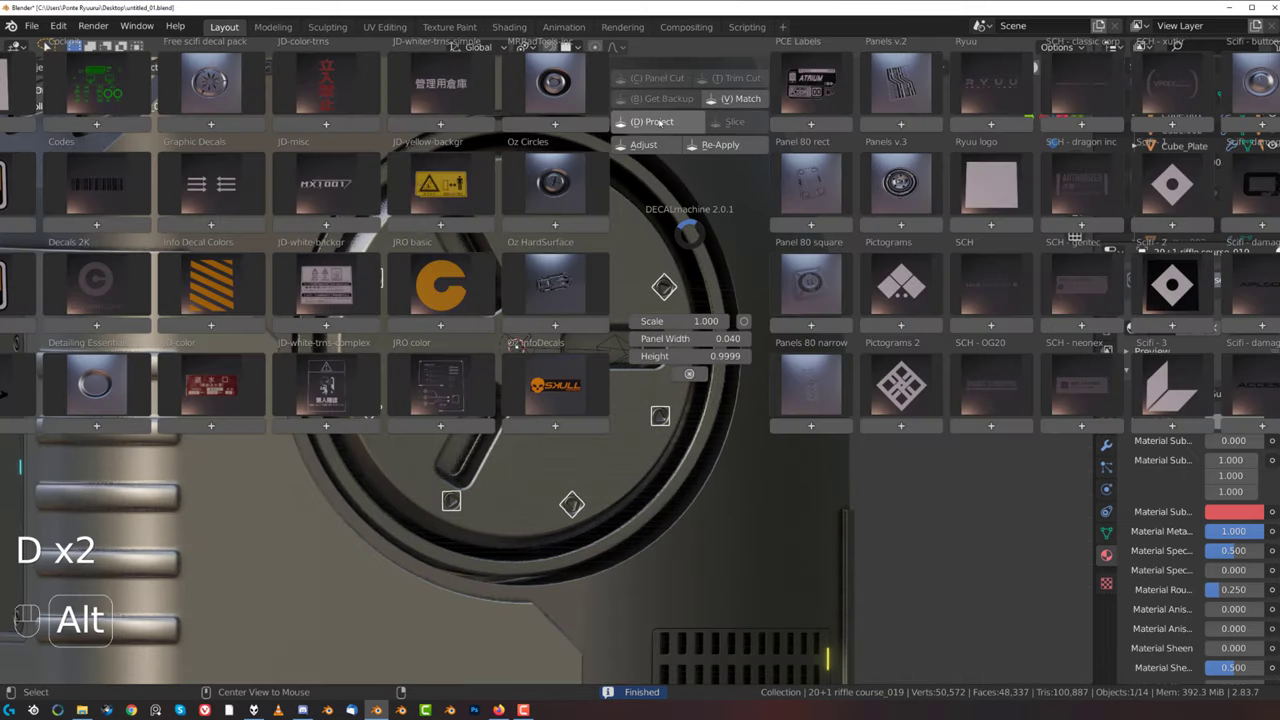
alt+click(686, 128)
scroll(584, 265, down, 3)
shift+click(539, 185)
key(alt+x)
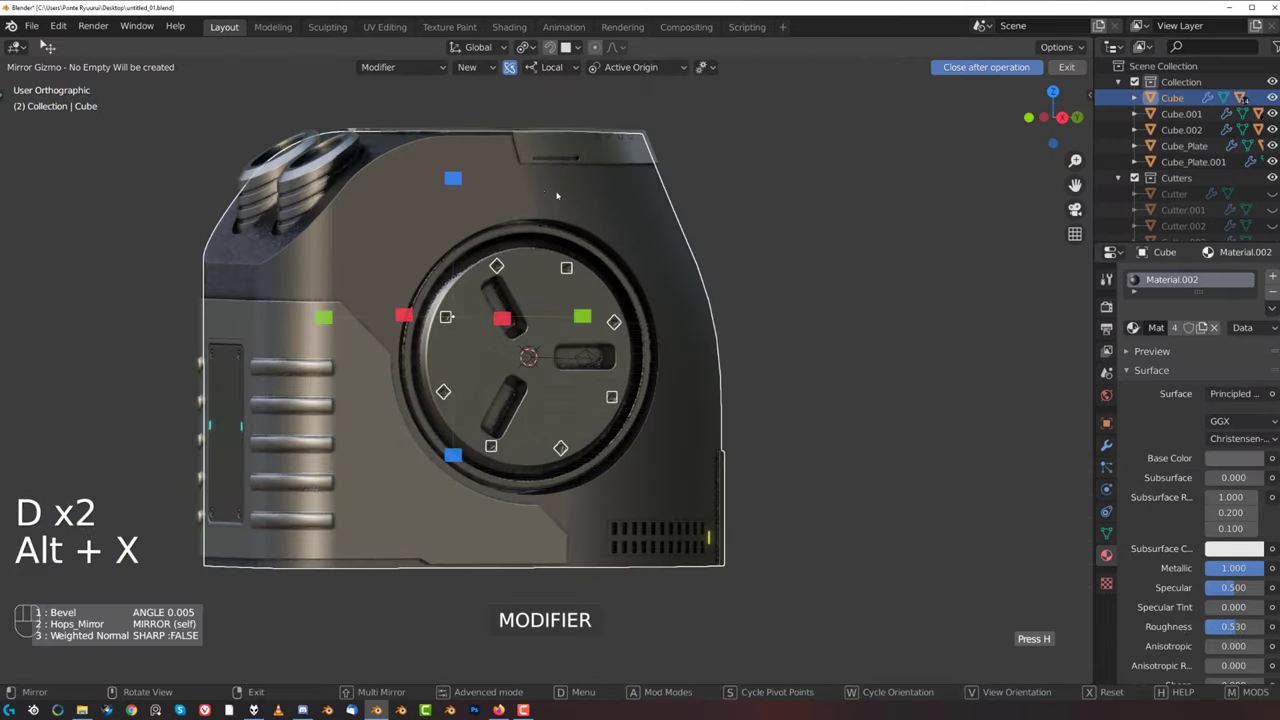
middle_drag(539, 185, 622, 327)
click(553, 344)
- Insert the Blenderbros SciFi Vent Pack_006 decal of seven oval holes near the lower side plate
key(grave)
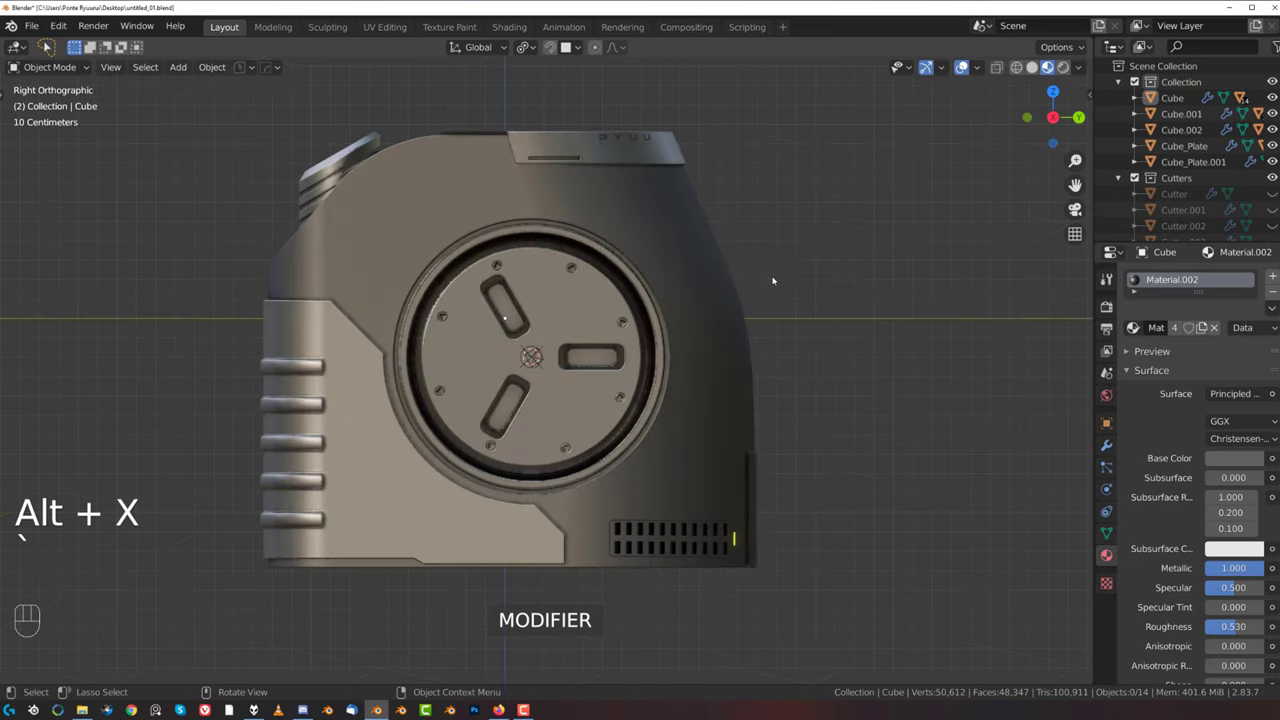
scroll(806, 253, up, 3)
shift+middle_drag(443, 386, 517, 366)
scroll(501, 347, down, 3)
key(grave)
scroll(590, 424, up, 4)
shift+middle_drag(424, 570, 483, 431)
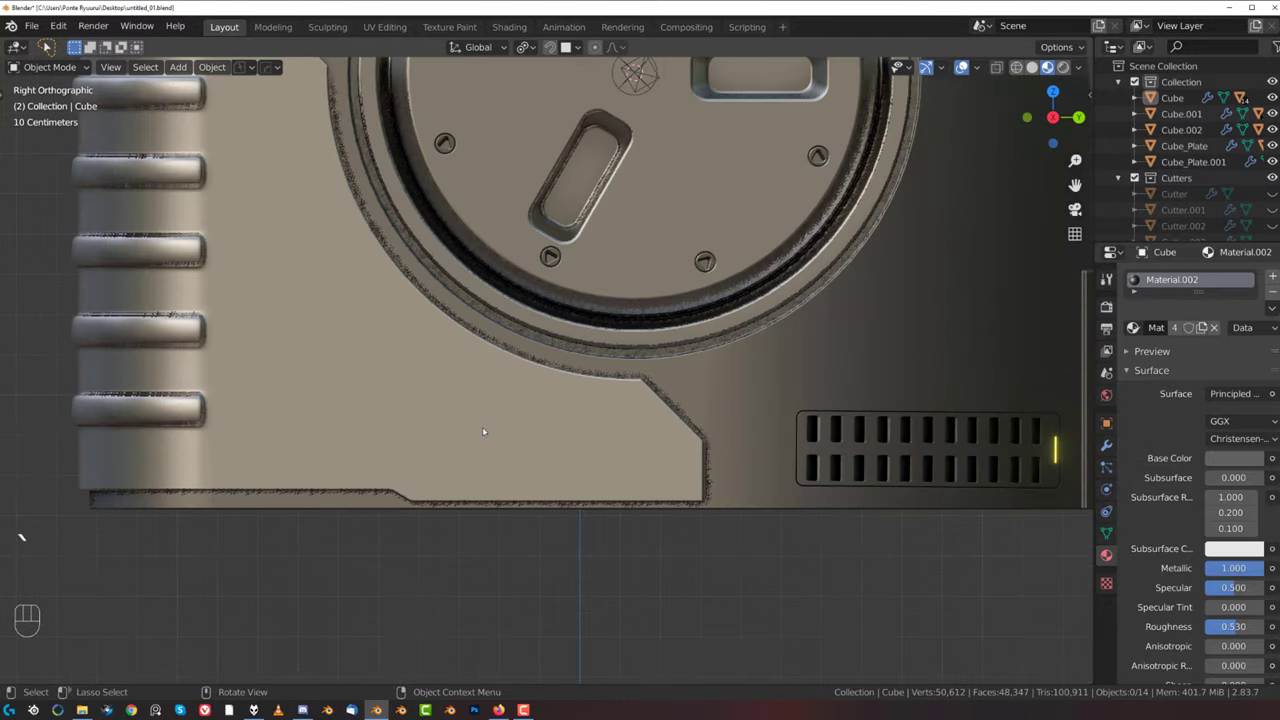
key(d)
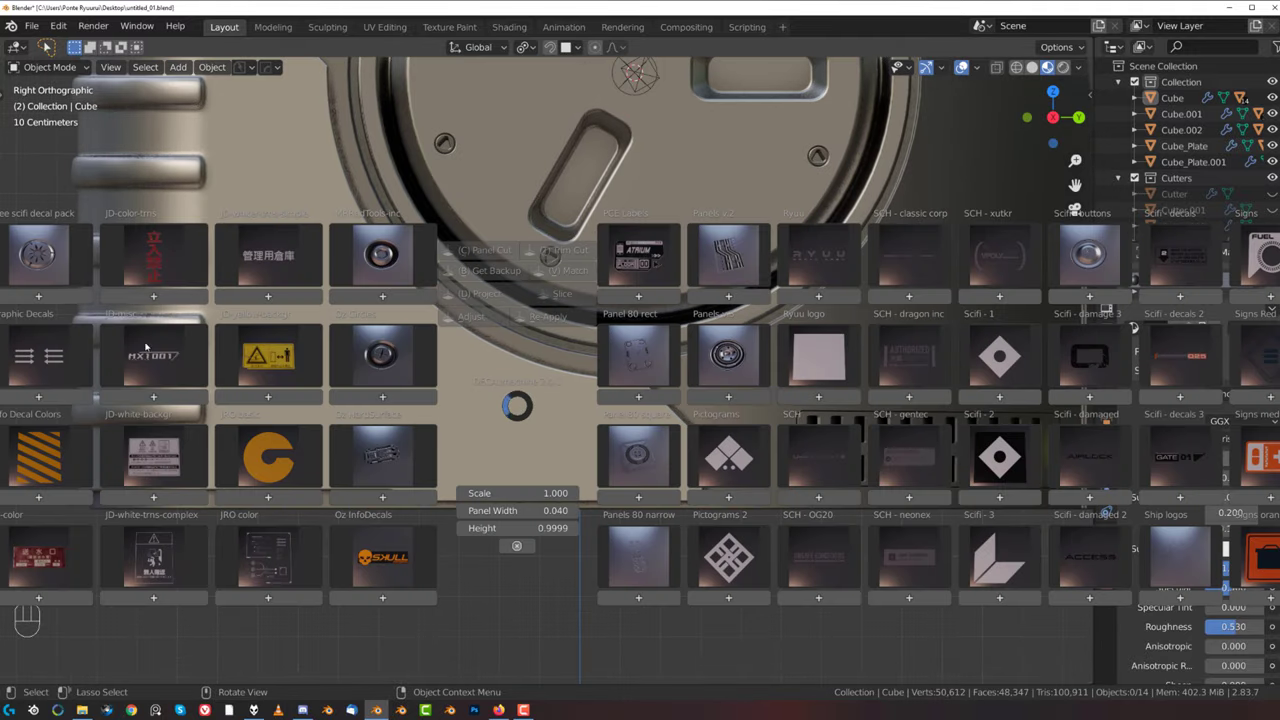
key(Escape)
key(d)
click(90, 338)
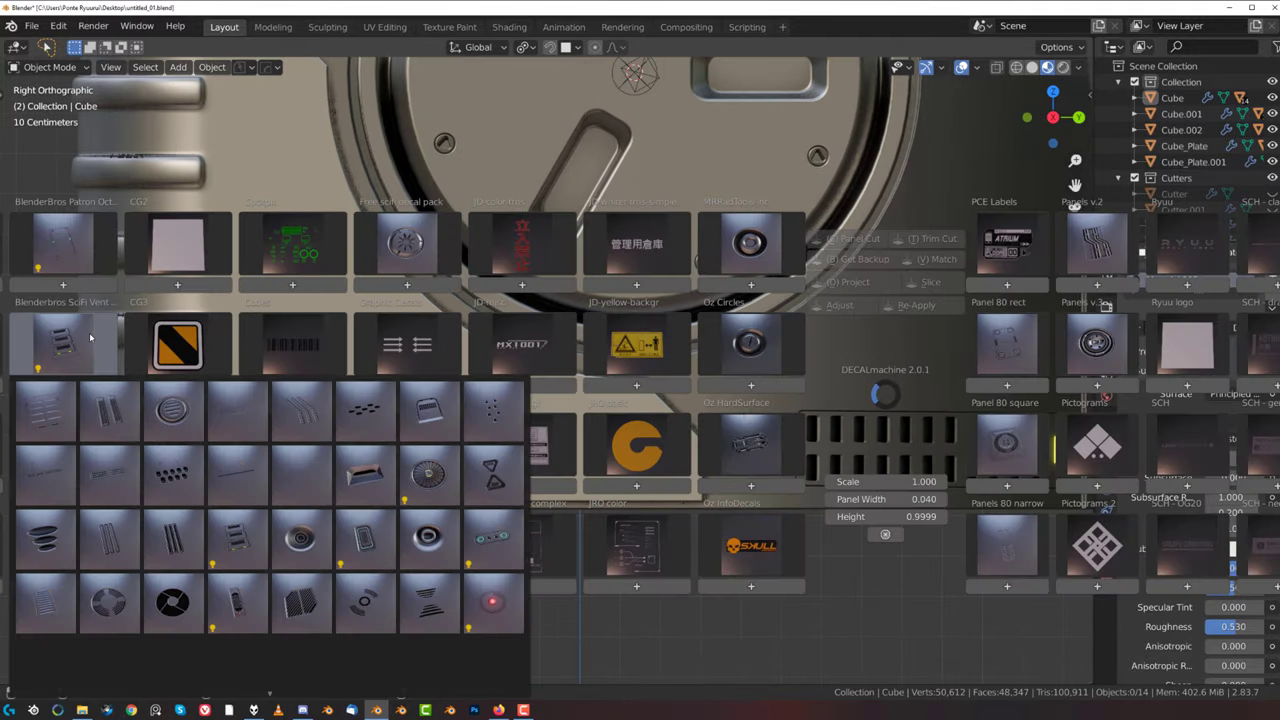
click(358, 397)
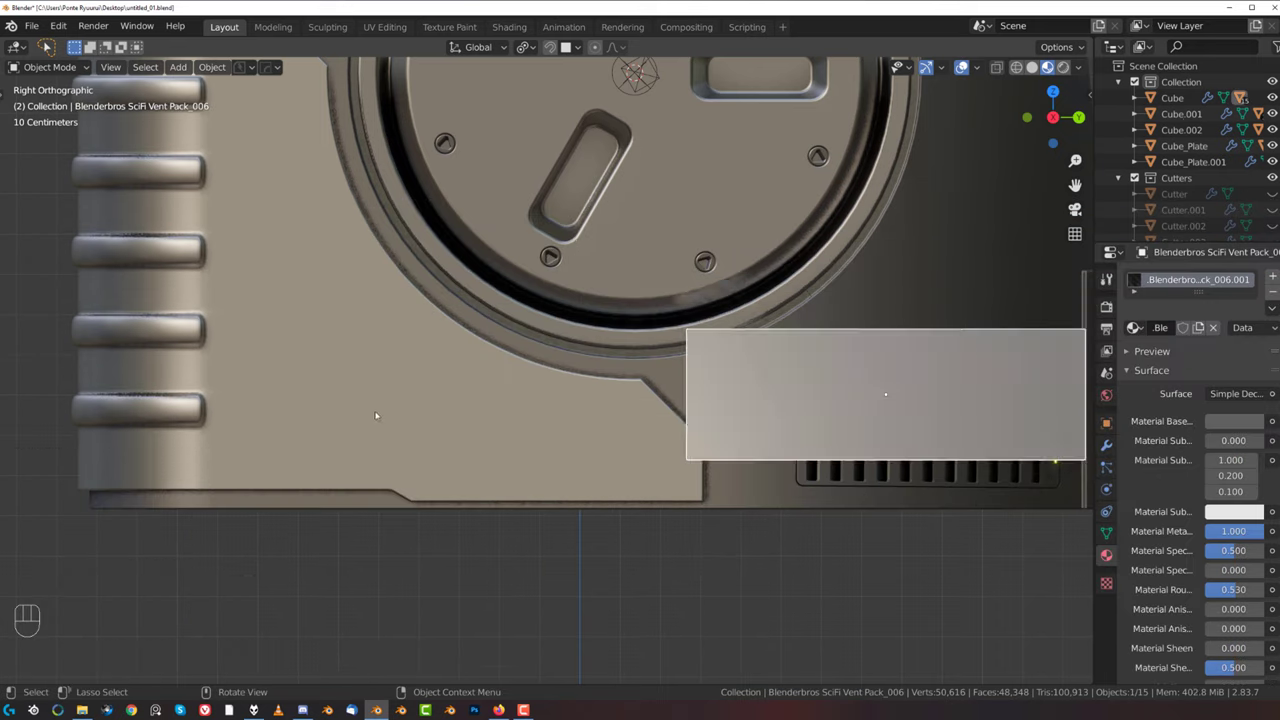
- Try the oval-hole vent decal at a different scale on the lower side plate, and delete it
key(g)
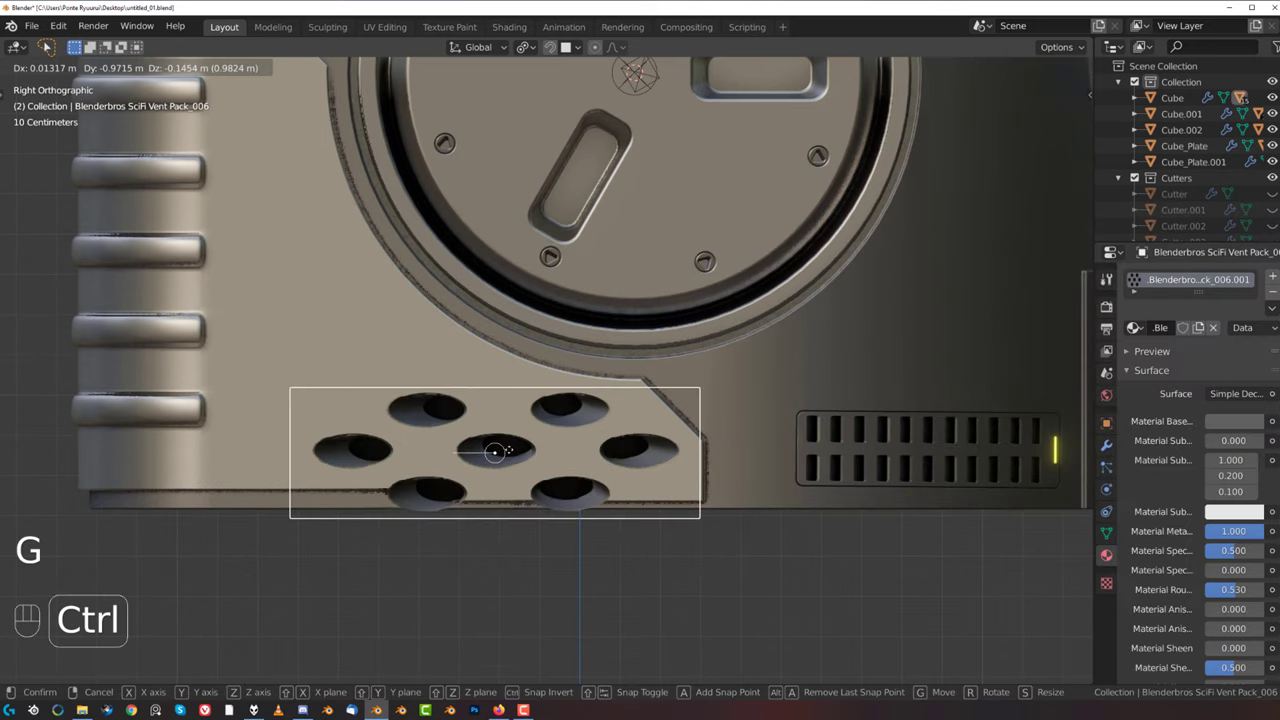
click(505, 450)
key(s)
click(560, 462)
scroll(601, 469, down, 4)
key(x)
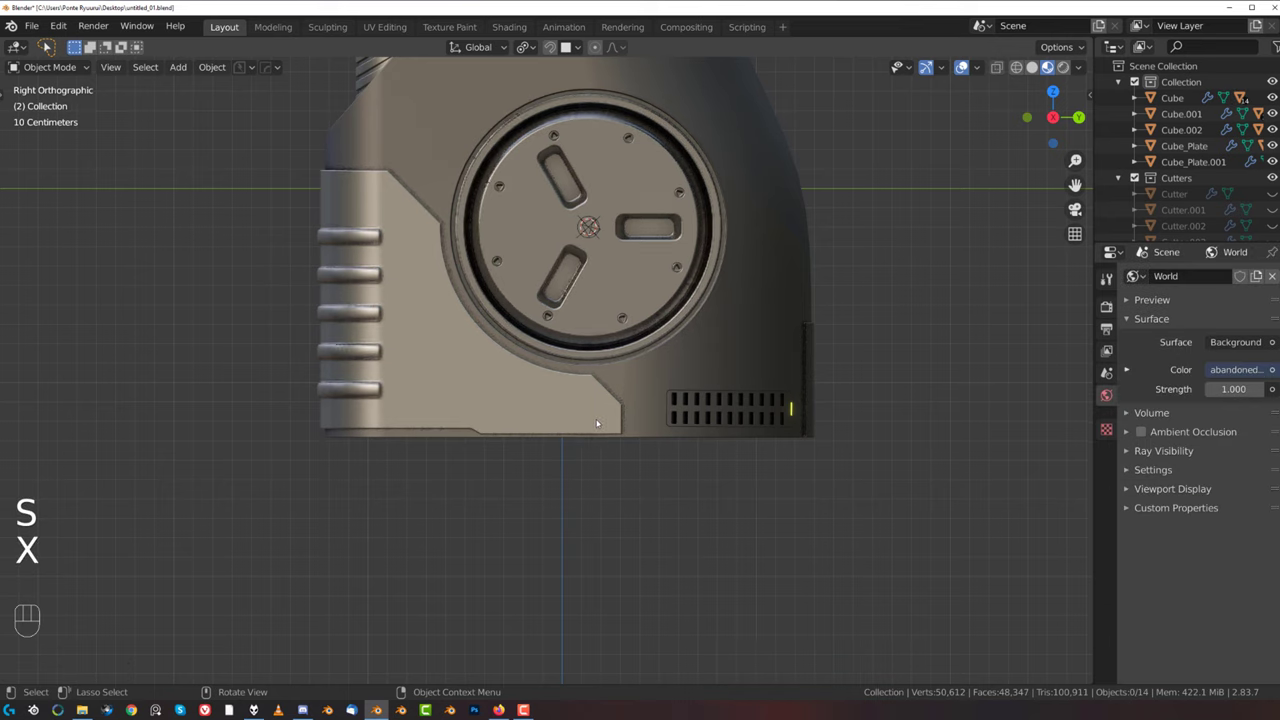
scroll(571, 418, up, 2)
scroll(556, 412, up, 2)
key(d)
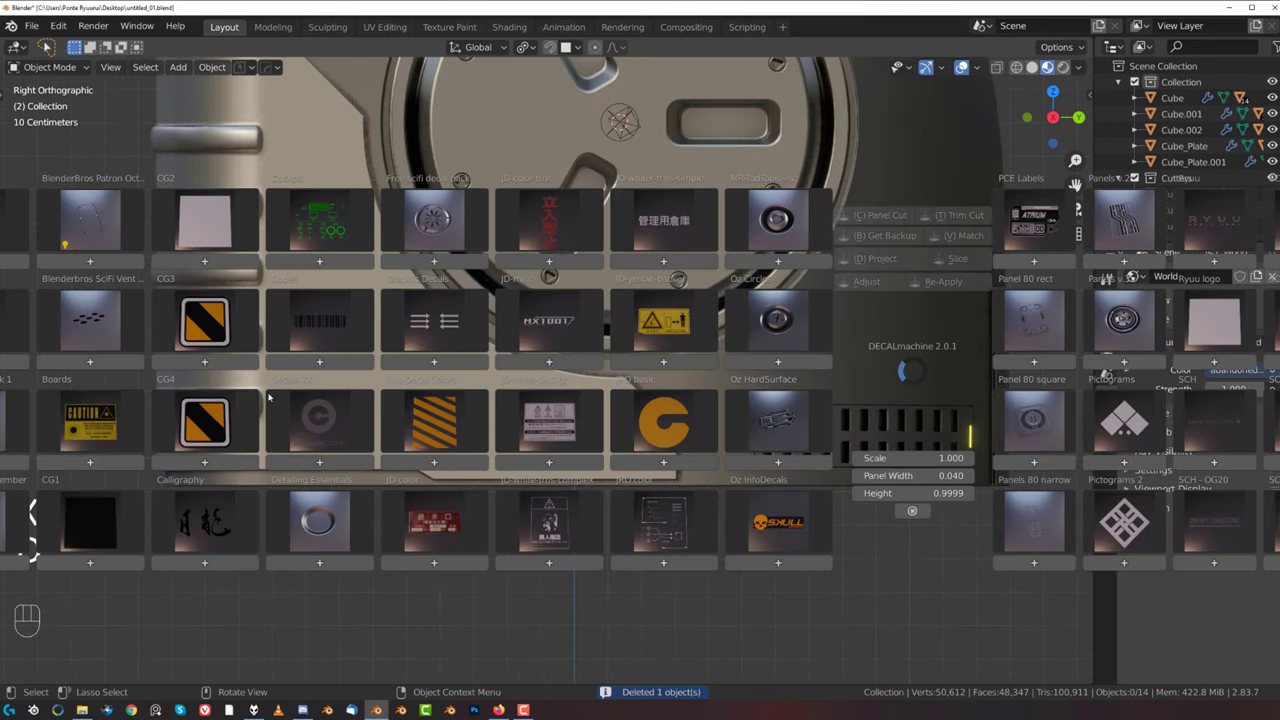
click(105, 305)
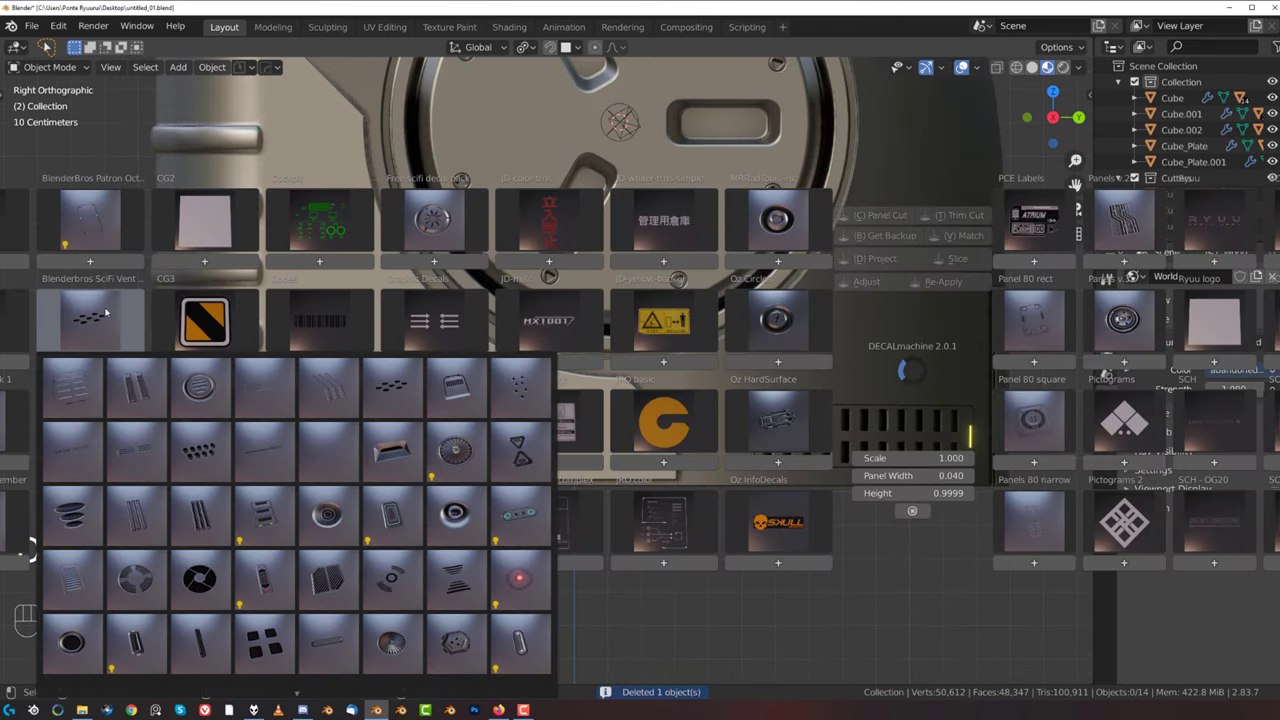
key(Escape)
- Insert the Blender Bros pack 1_008 decal, a panel of three long recessed slots
key(d)
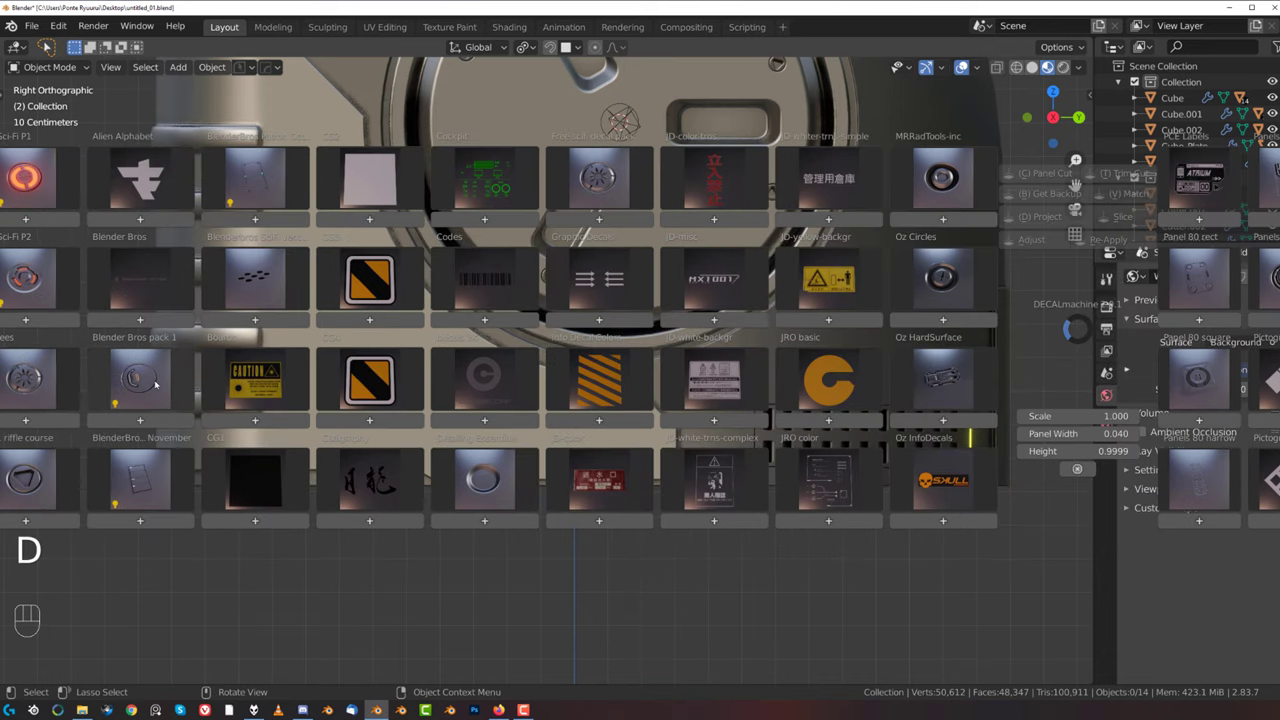
click(155, 383)
key(Escape)
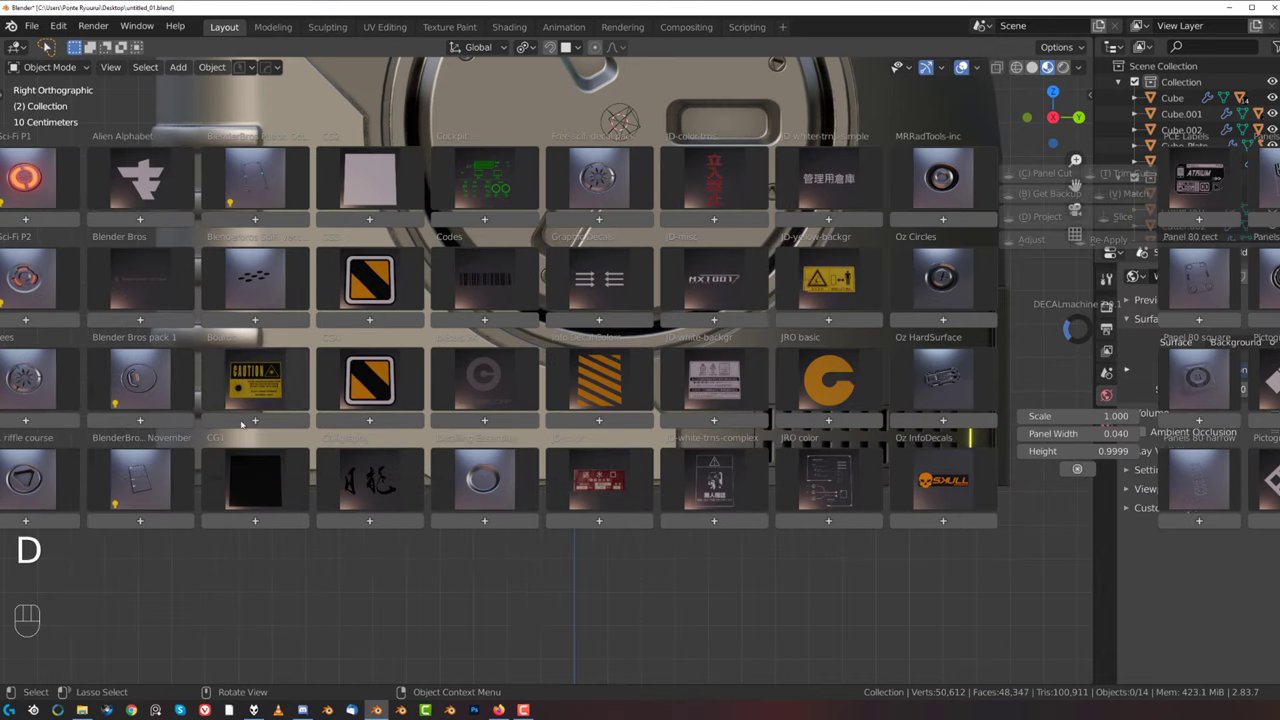
click(127, 391)
click(575, 457)
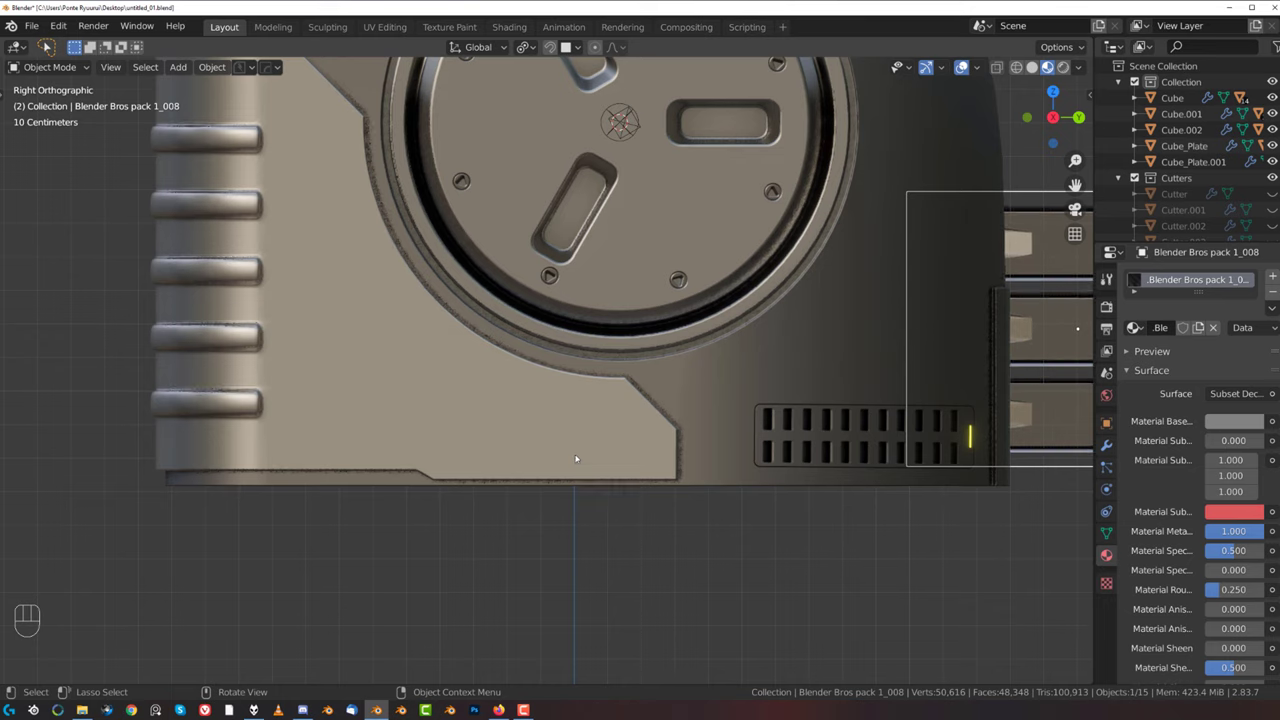
- Move the three-slot decal onto the lower side plate and scale it down to fit
key(g)
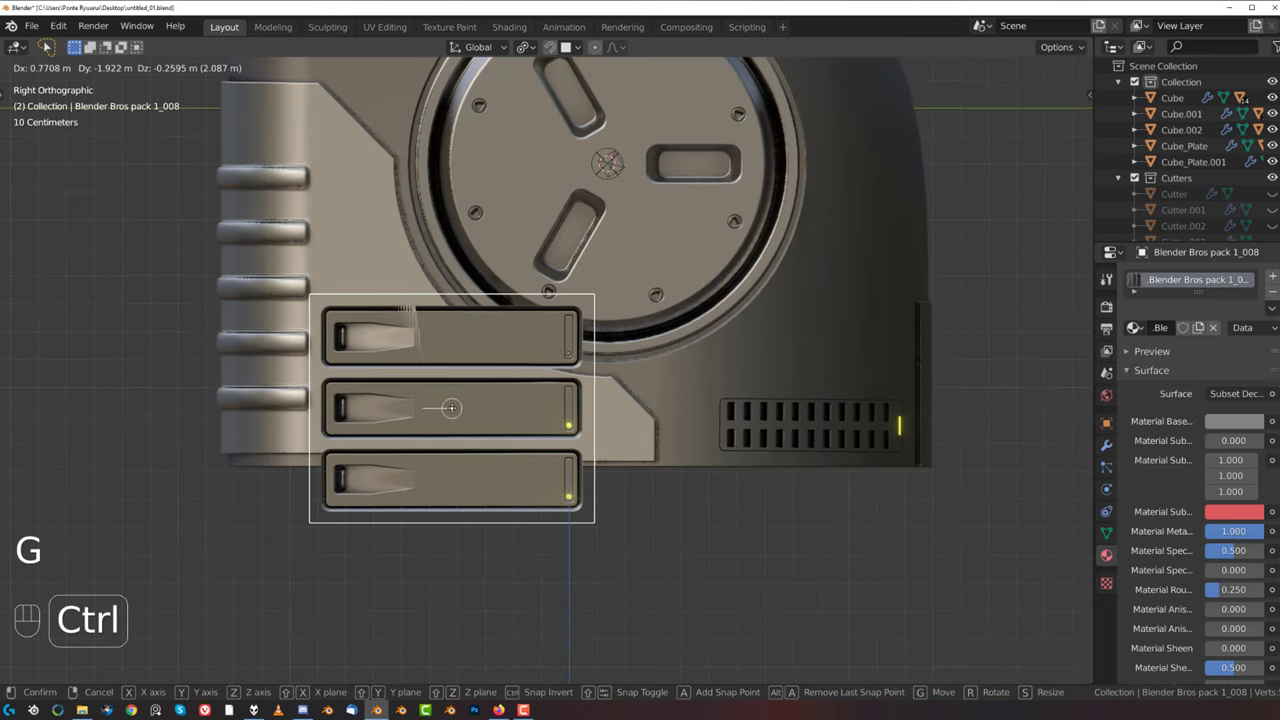
click(449, 409)
key(s)
click(497, 418)
- Turn the three-slot decal upright with the decal Adjust operation and scale it down further
scroll(497, 418, up, 1)
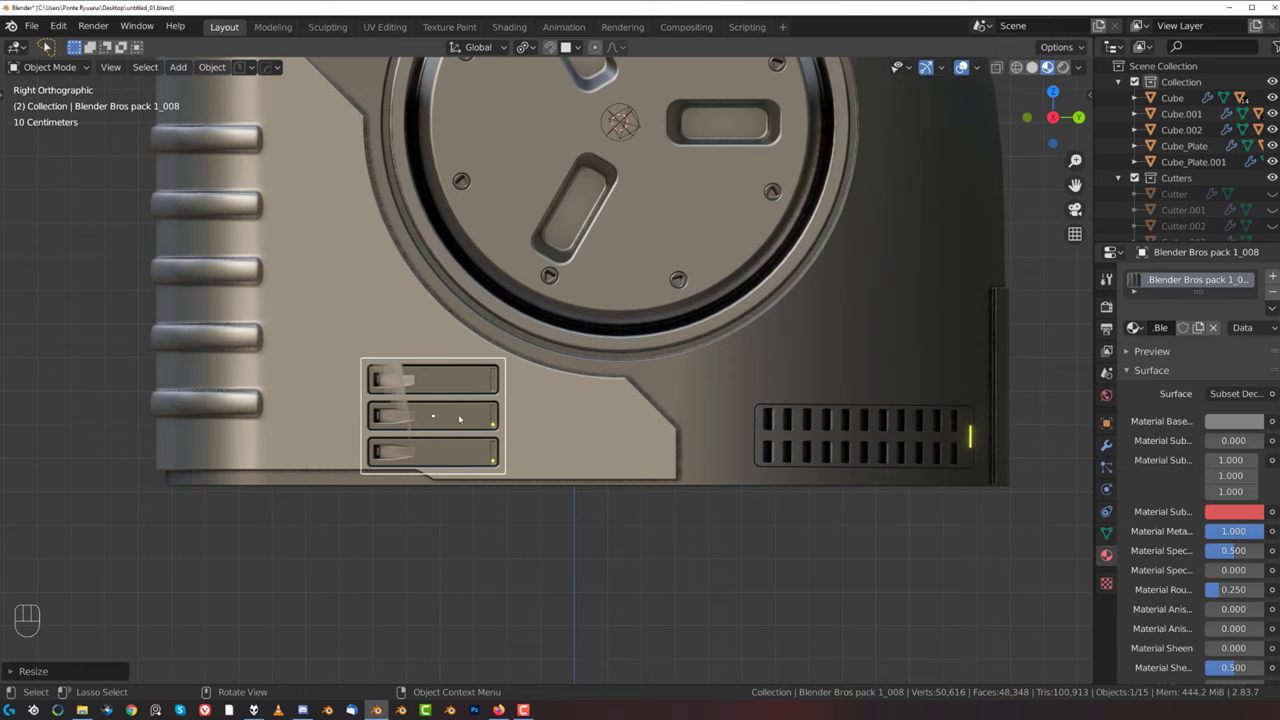
scroll(486, 445, down, 1)
key(d)
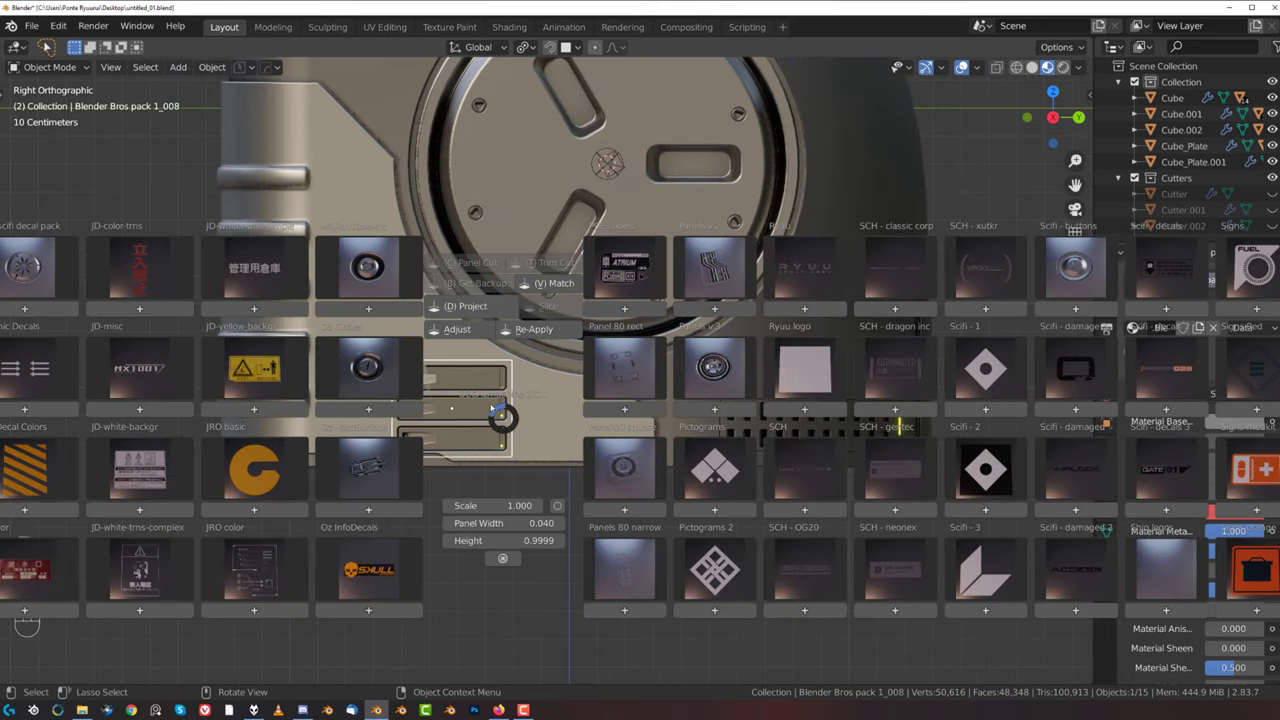
click(462, 348)
click(463, 337)
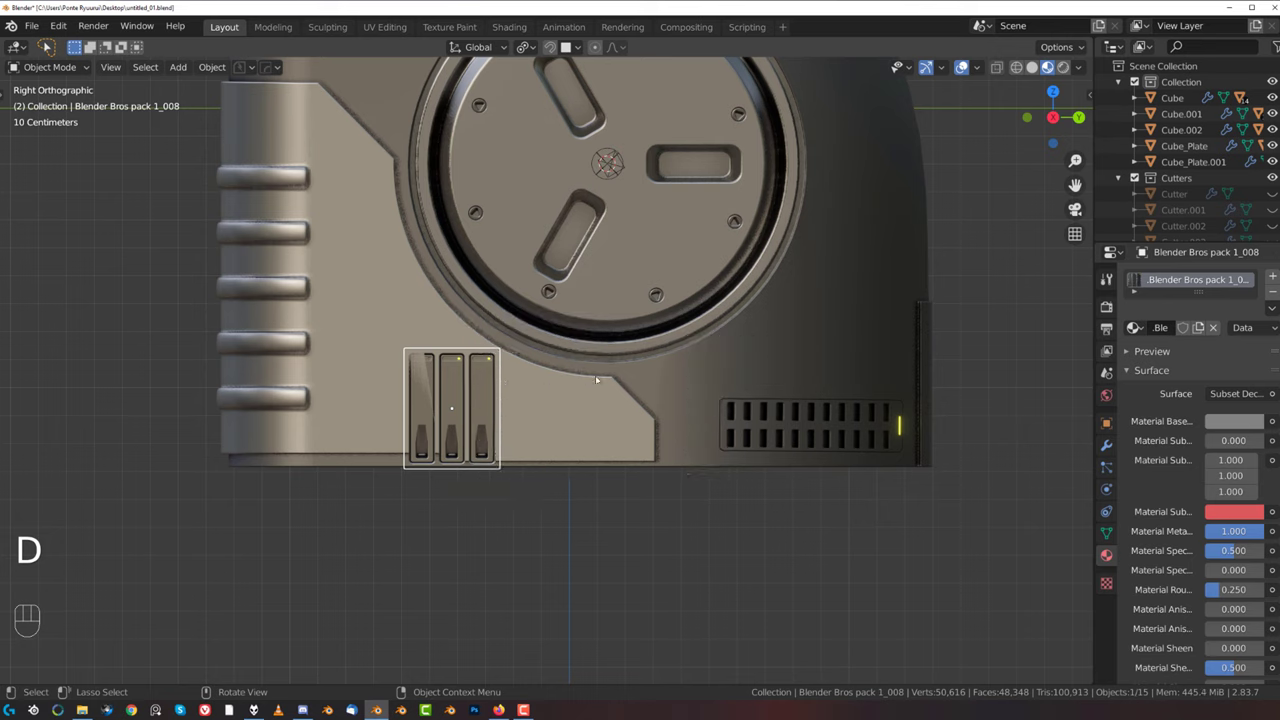
key(s)
click(521, 384)
- Move the three-slot decal to the side plate's lower edge and array it as two side-by-side copies along X
scroll(474, 407, up, 1)
key(g)
key(ctrl)
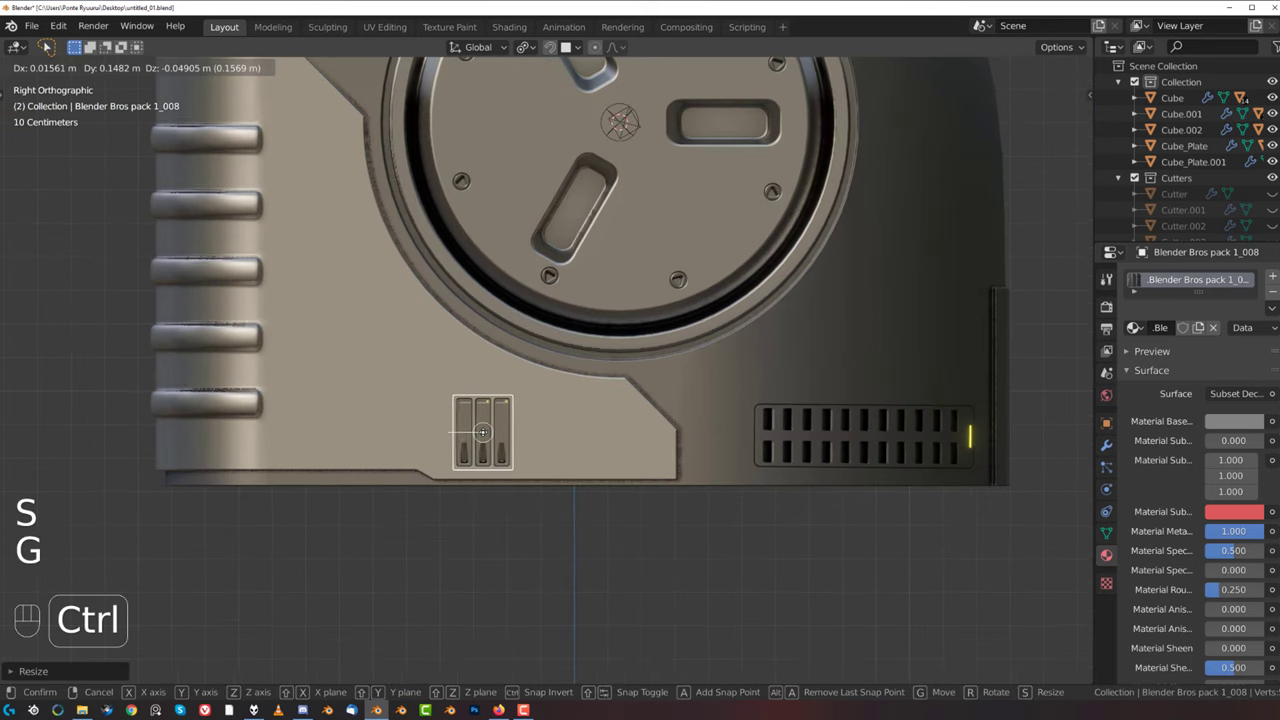
click(484, 436)
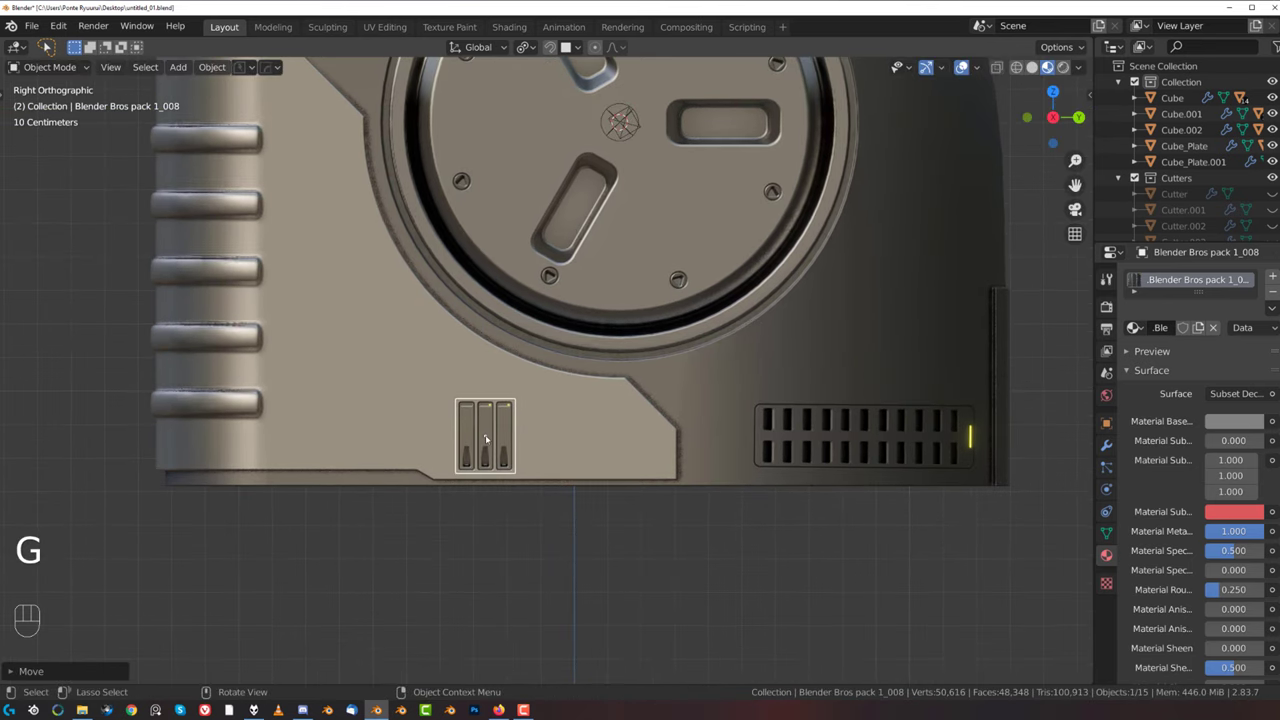
key(q)
click(532, 346)
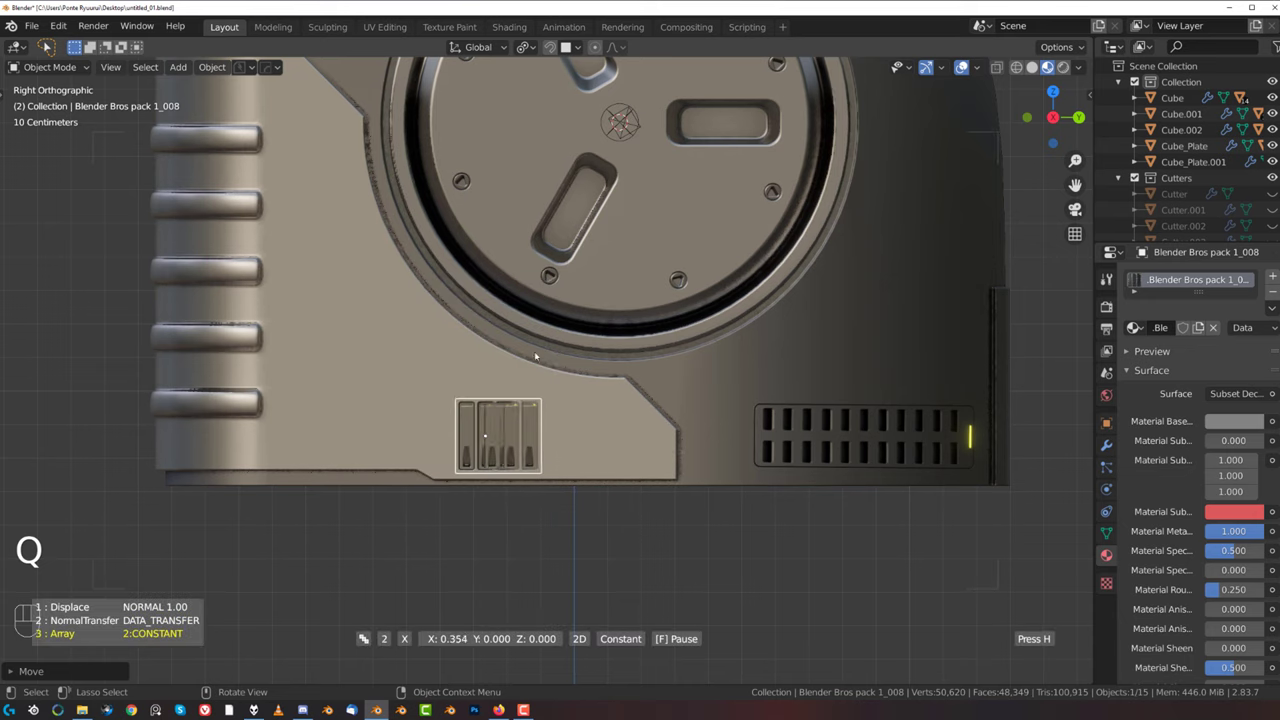
click(612, 383)
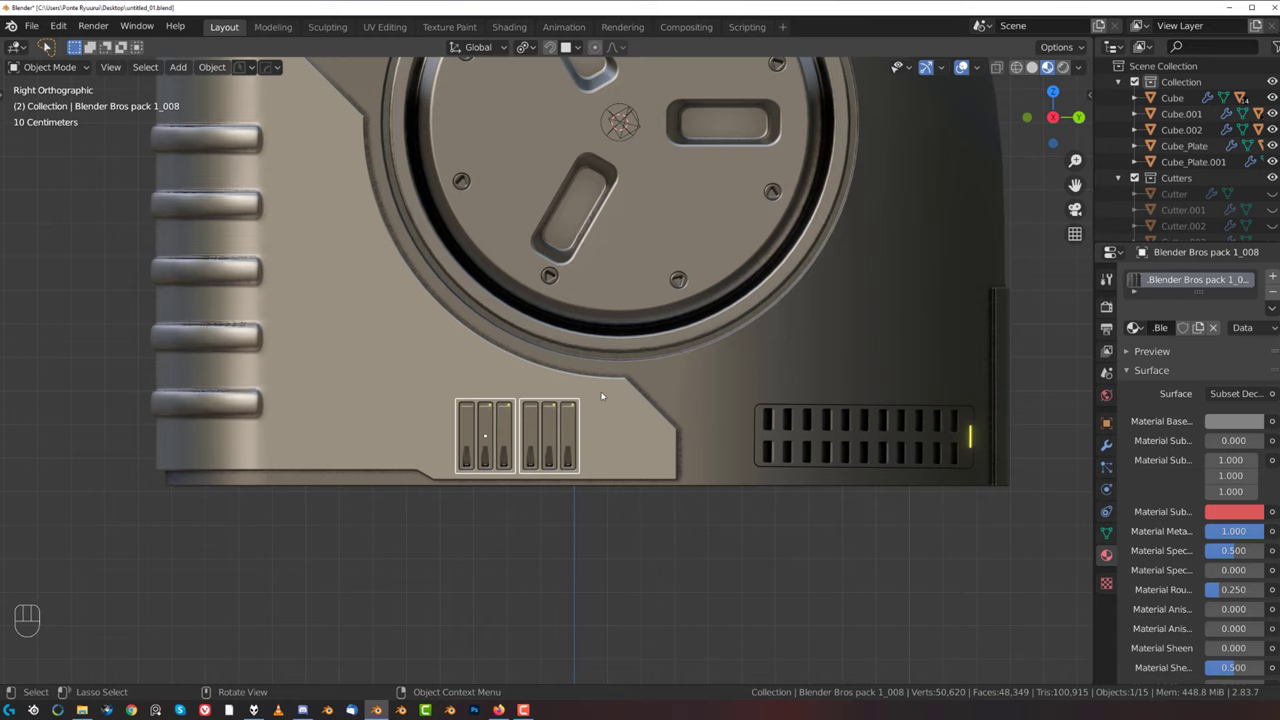
- Apply the decal Project operation to the arrayed slots and mirror them across the Cube body to the opposite side
key(d)
alt+click(605, 282)
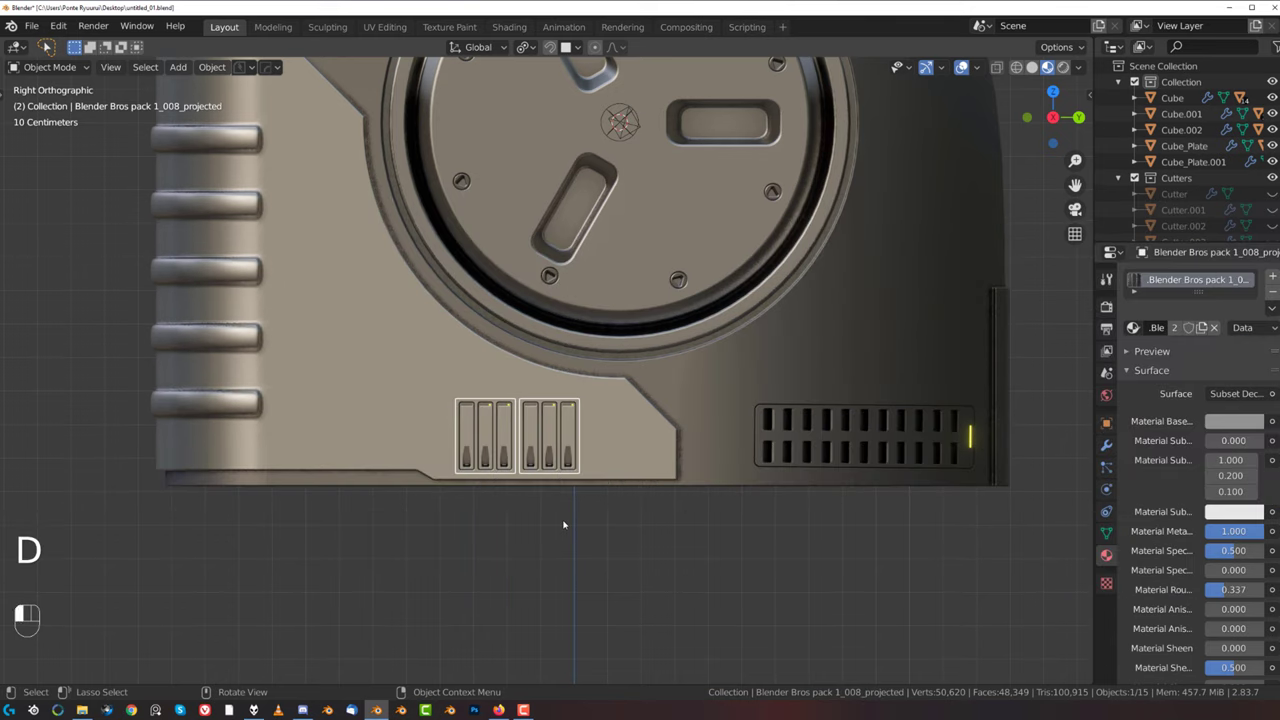
scroll(548, 524, down, 2)
middle_drag(531, 523, 475, 516)
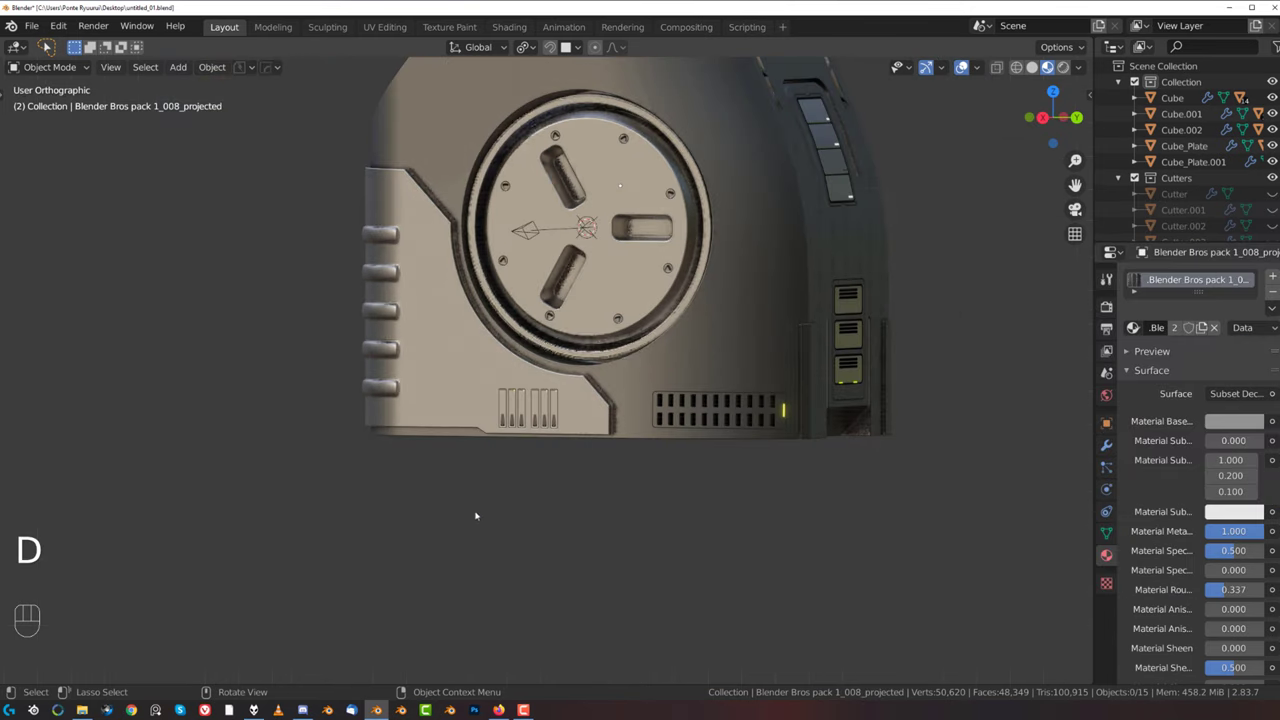
shift+click(622, 374)
key(alt+x)
scroll(626, 369, down, 4)
middle_drag(626, 369, 634, 388)
click(504, 296)
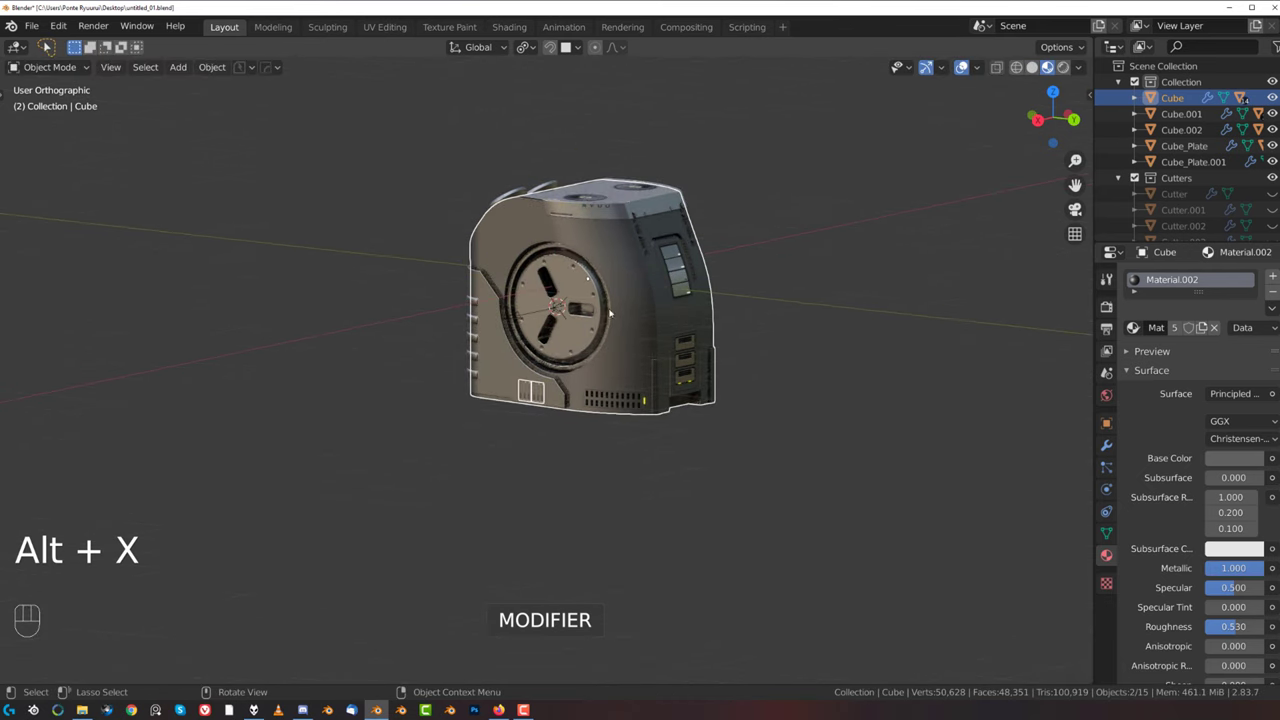
- Insert the round Blenderbros SciFi Vent Pack_021 decal on the Cube body in the right orthographic view
key(grave)
click(791, 263)
scroll(633, 257, up, 2)
shift+middle_drag(633, 262, 635, 368)
scroll(635, 376, up, 2)
shift+middle_drag(577, 277, 617, 400)
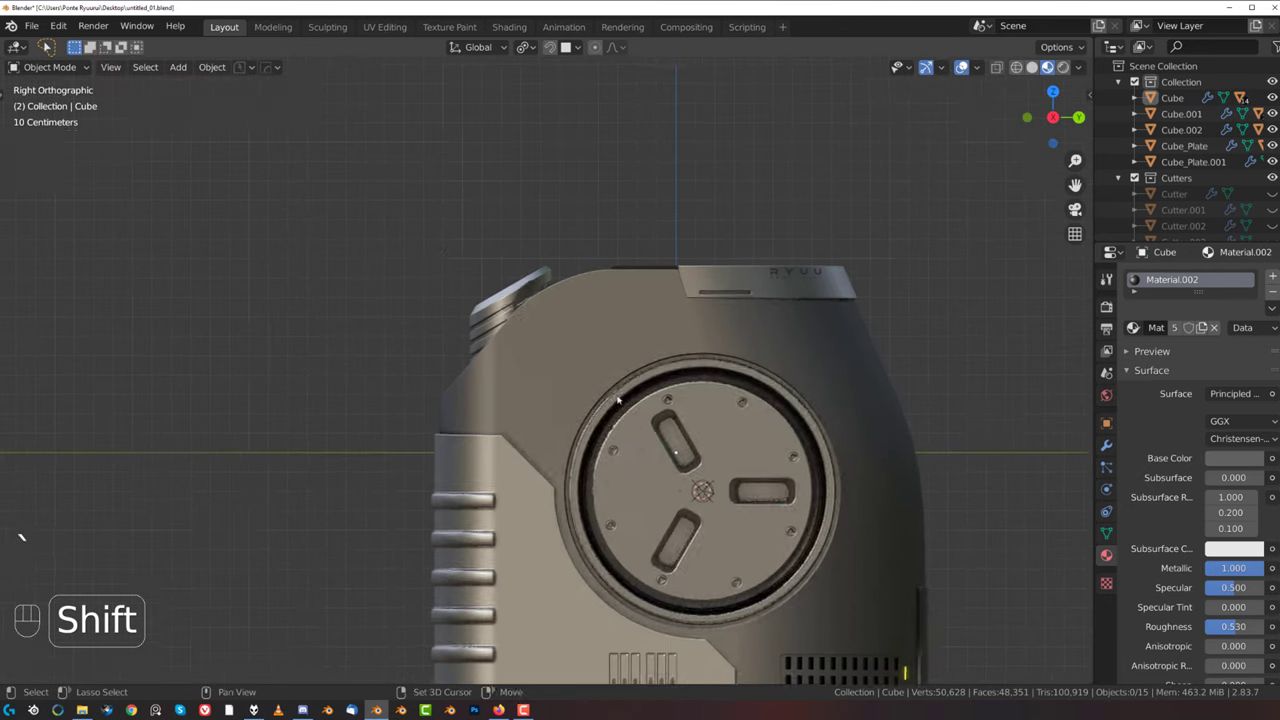
scroll(553, 322, up, 2)
scroll(607, 268, up, 1)
click(631, 277)
key(d)
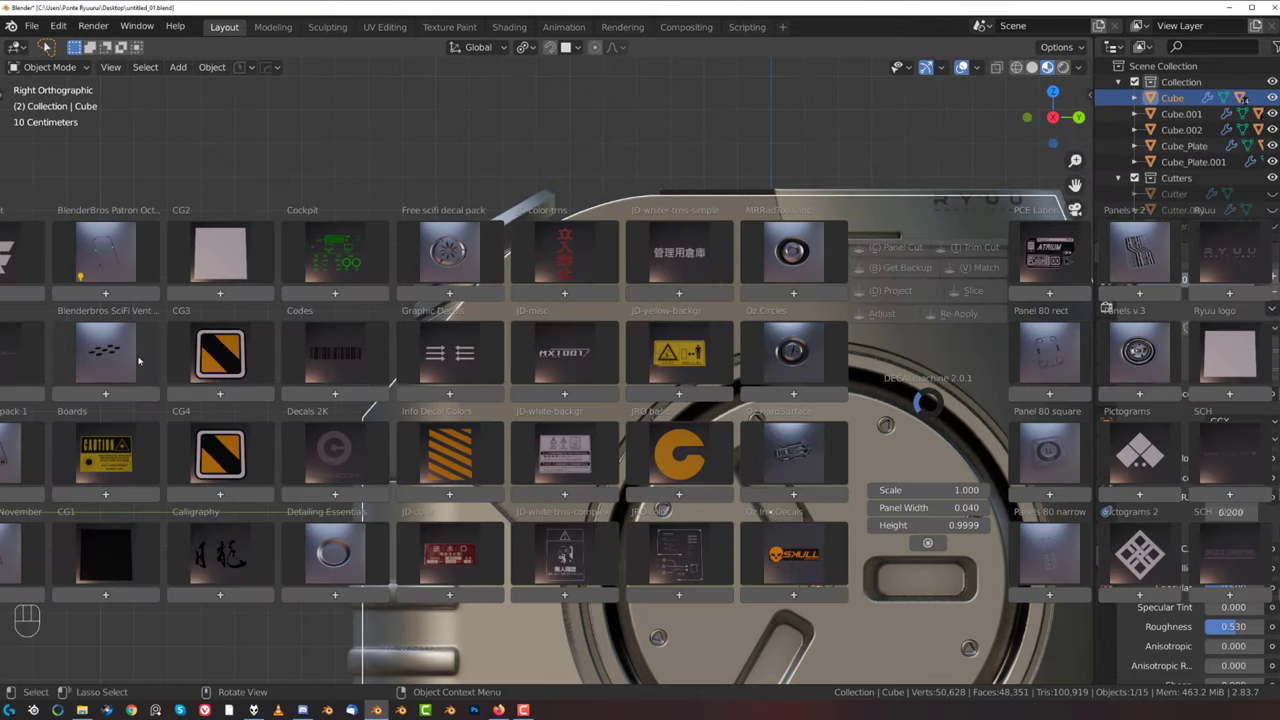
click(137, 360)
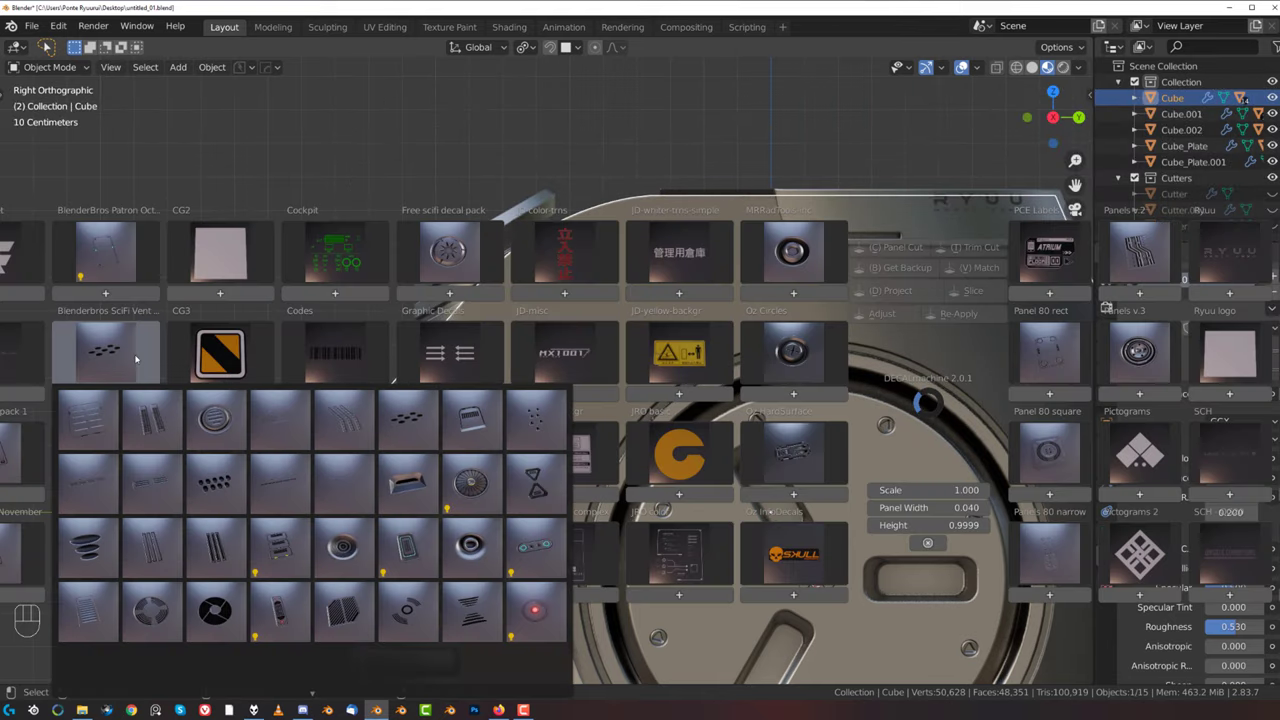
click(341, 549)
- Scale the round vent decal down to a small hole and place it beside the body's curved upper edge
key(s)
key(g)
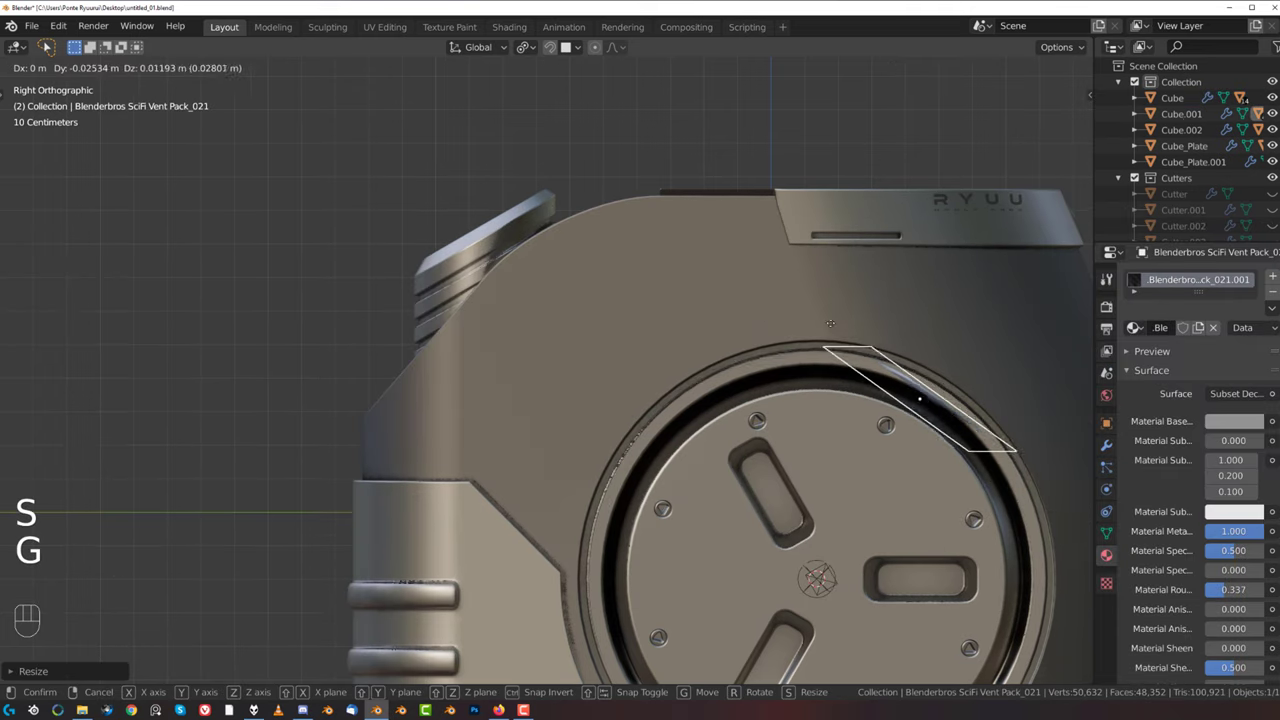
key(ctrl)
key(s)
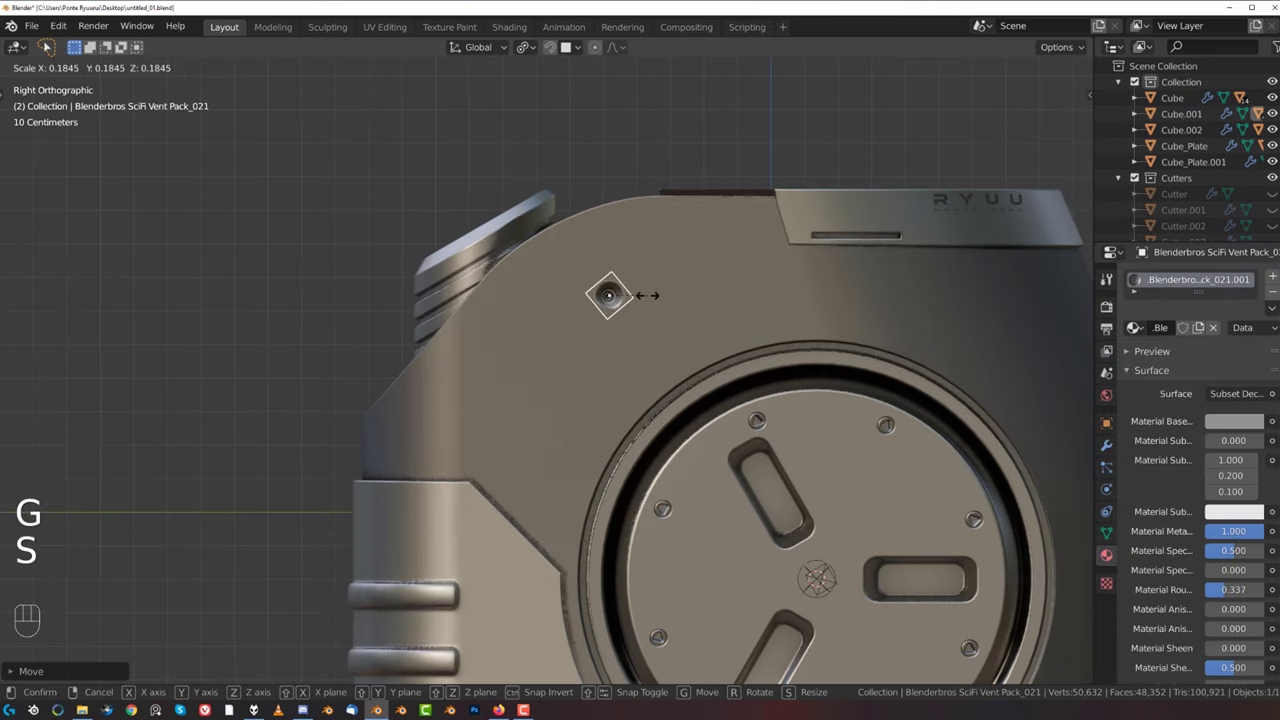
key(g)
key(ctrl)
click(623, 226)
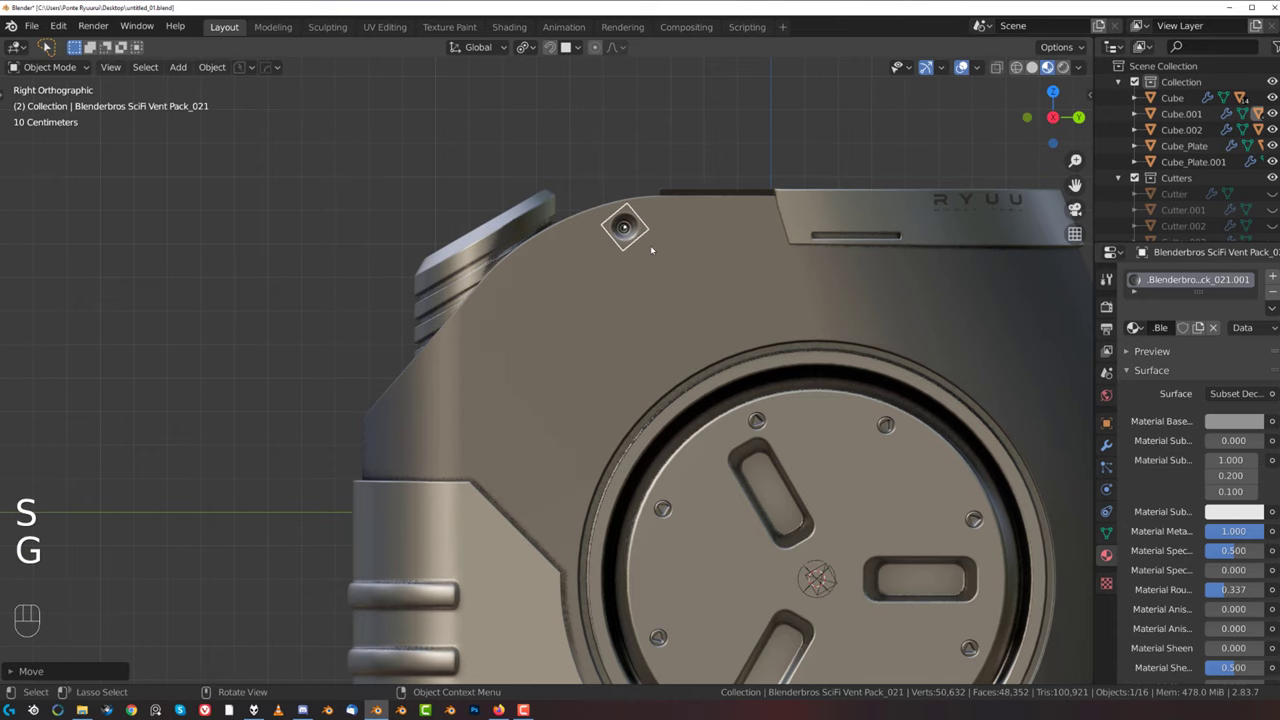
- Duplicate the round vent decal twice along the body's curved edge and project all three onto the body
key(shift+d)
click(542, 265)
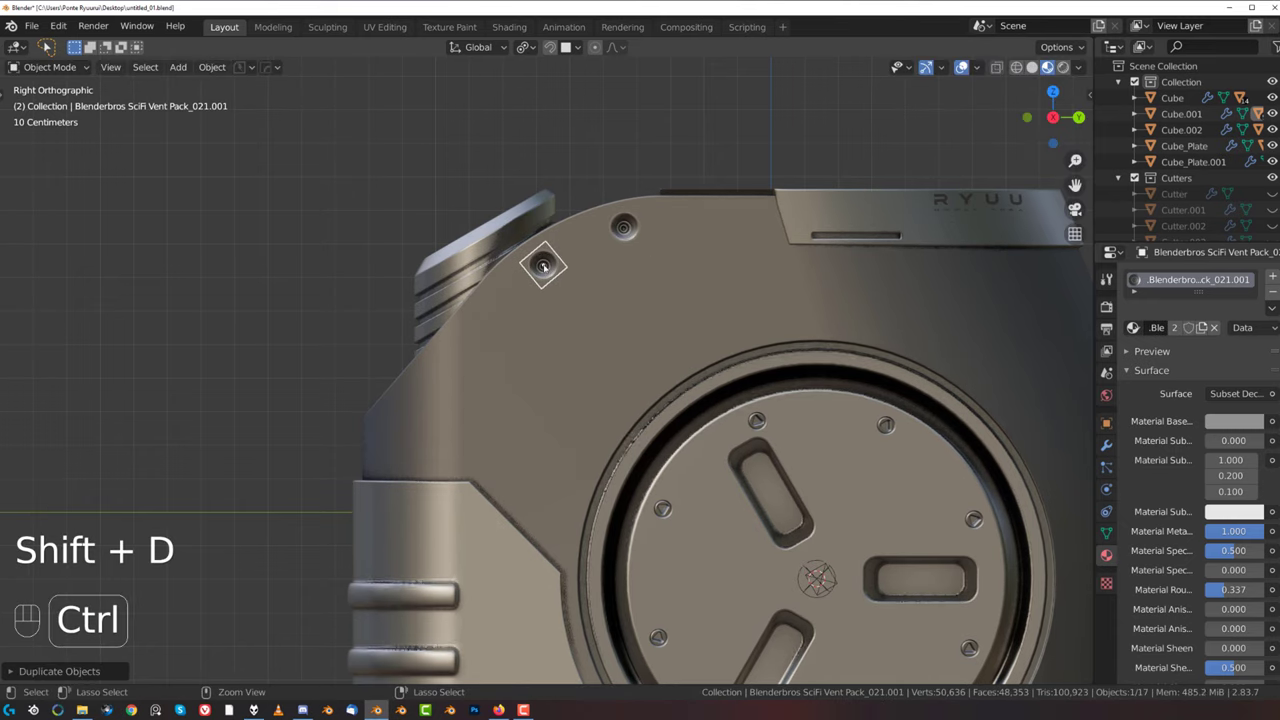
key(shift+d)
click(487, 333)
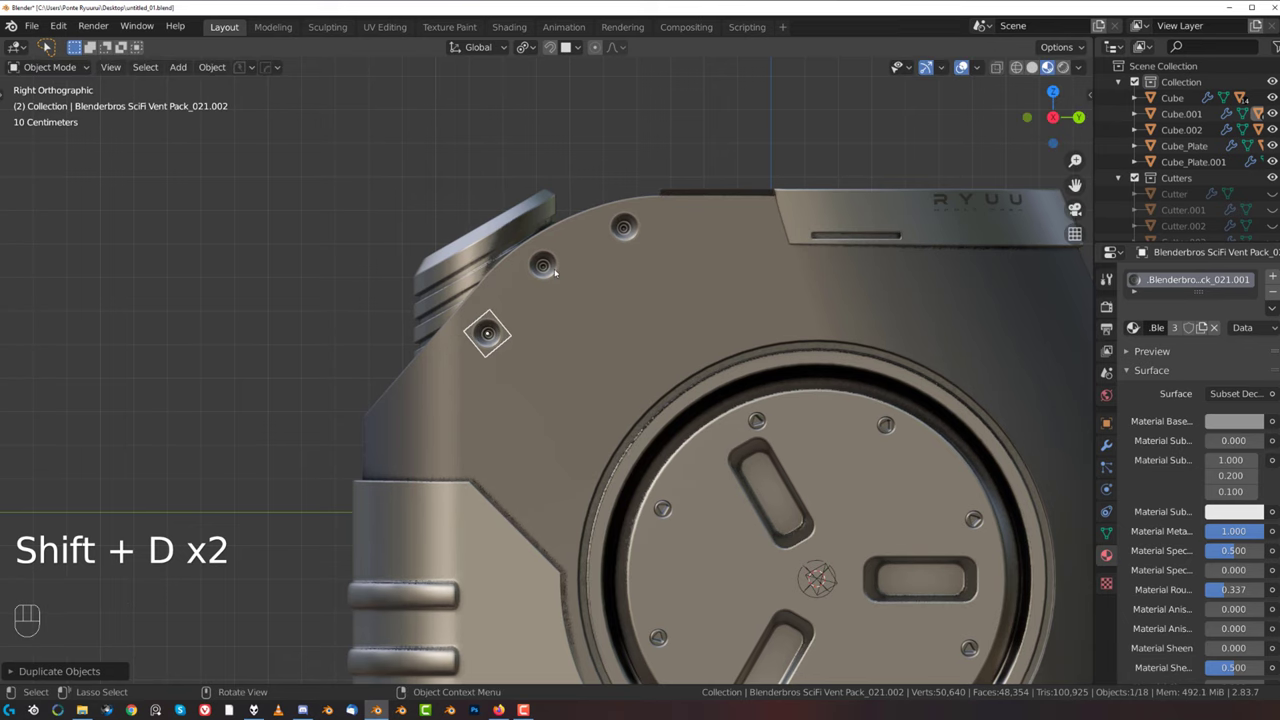
key(alt+d)
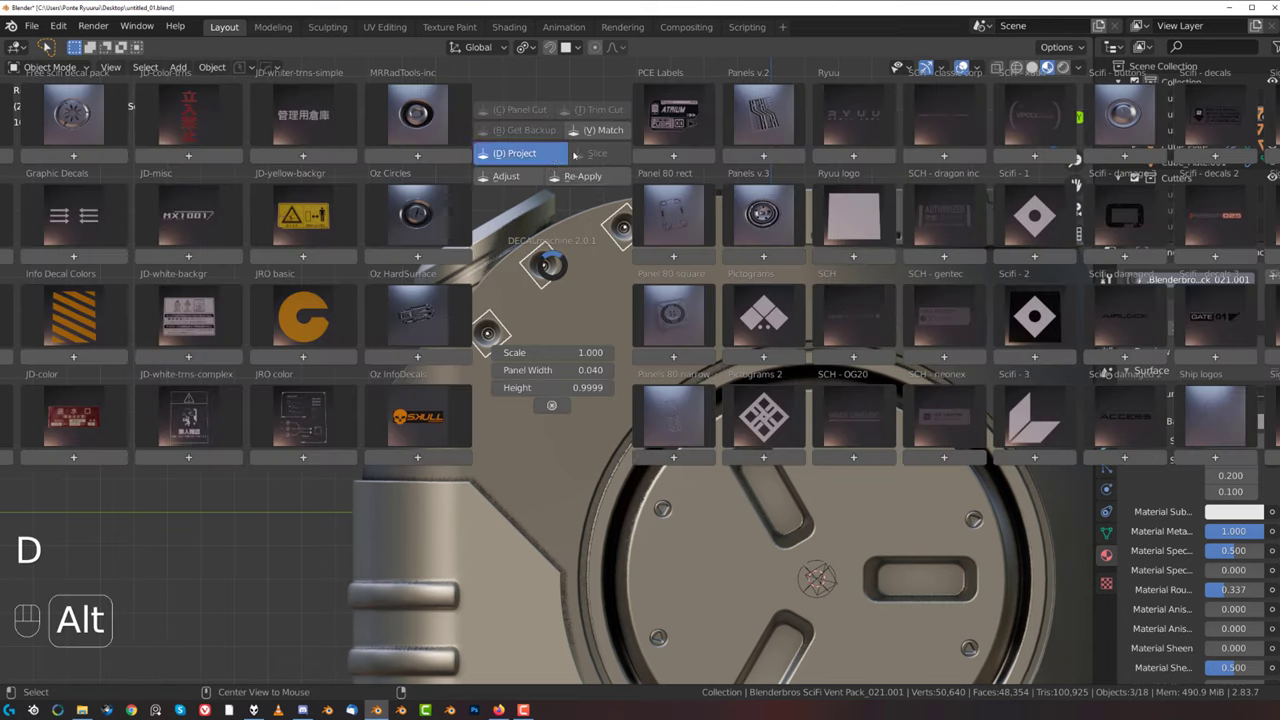
alt+click(566, 154)
- Mirror the three projected round vent decals across the Cube body to the opposite side
scroll(597, 229, down, 2)
middle_drag(597, 229, 671, 291)
scroll(650, 294, up, 2)
key(d)
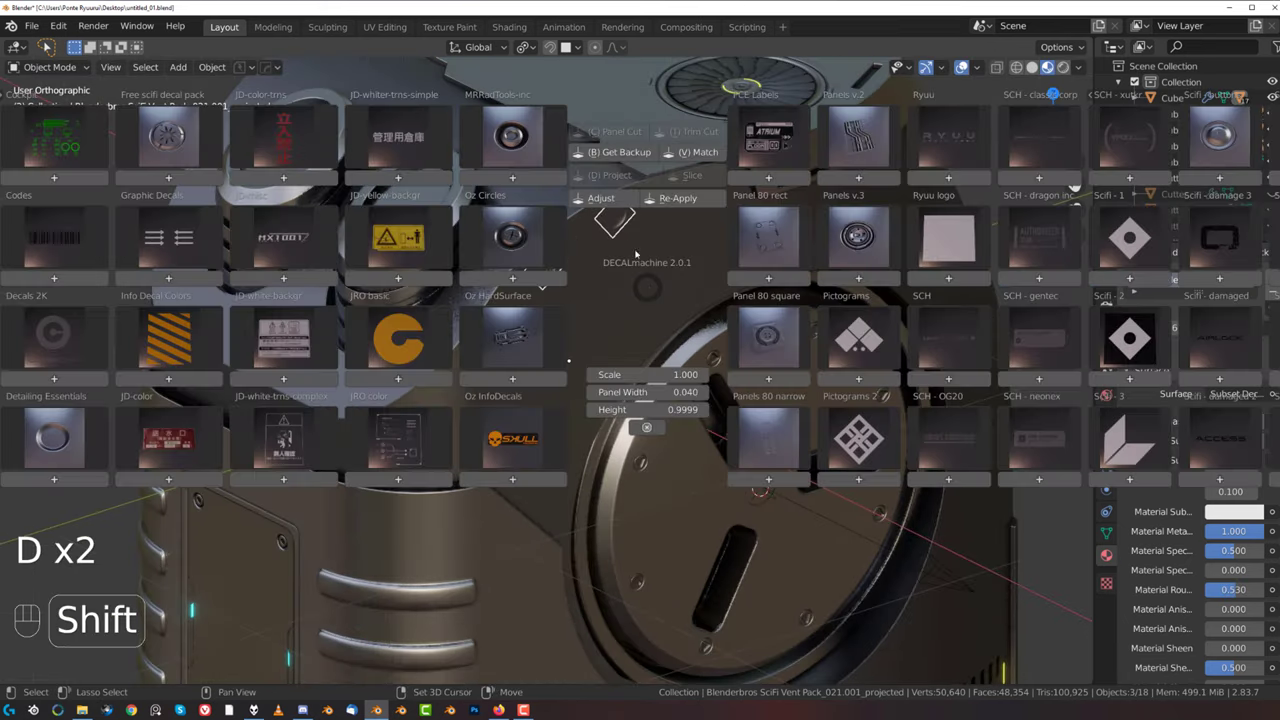
click(603, 198)
click(663, 278)
key(alt+x)
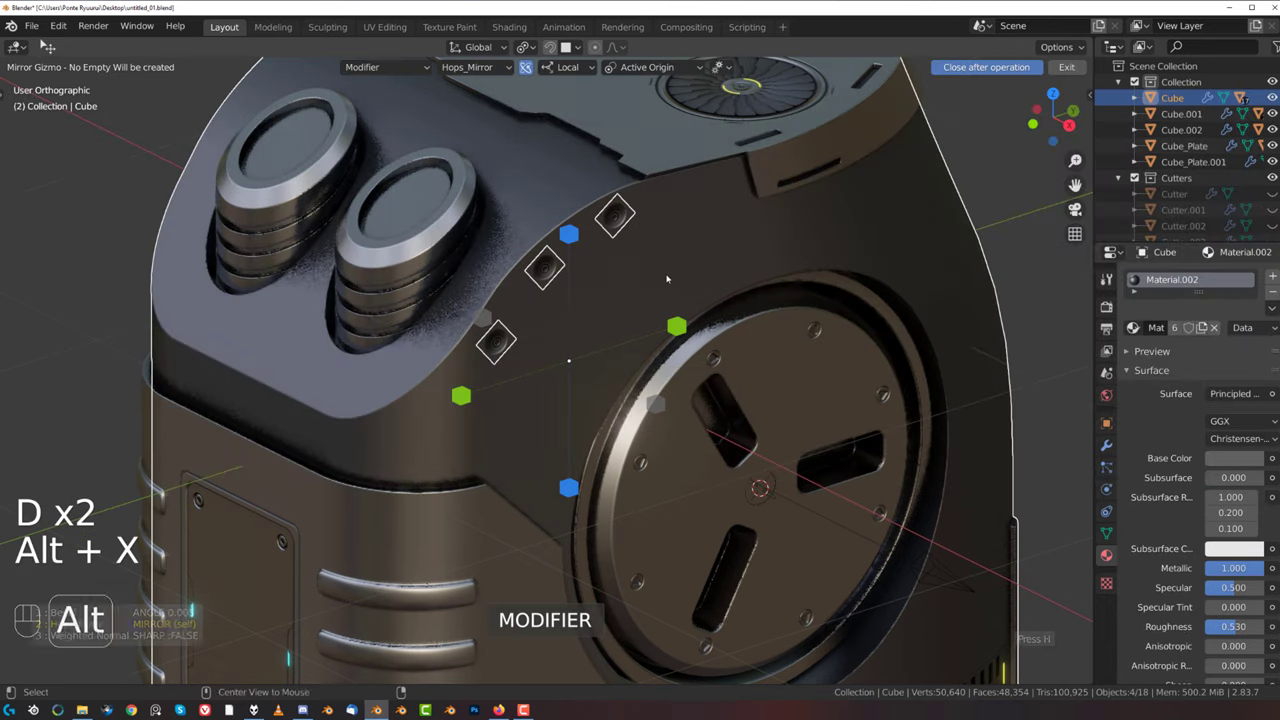
middle_drag(703, 287, 757, 382)
click(645, 406)
click(860, 281)
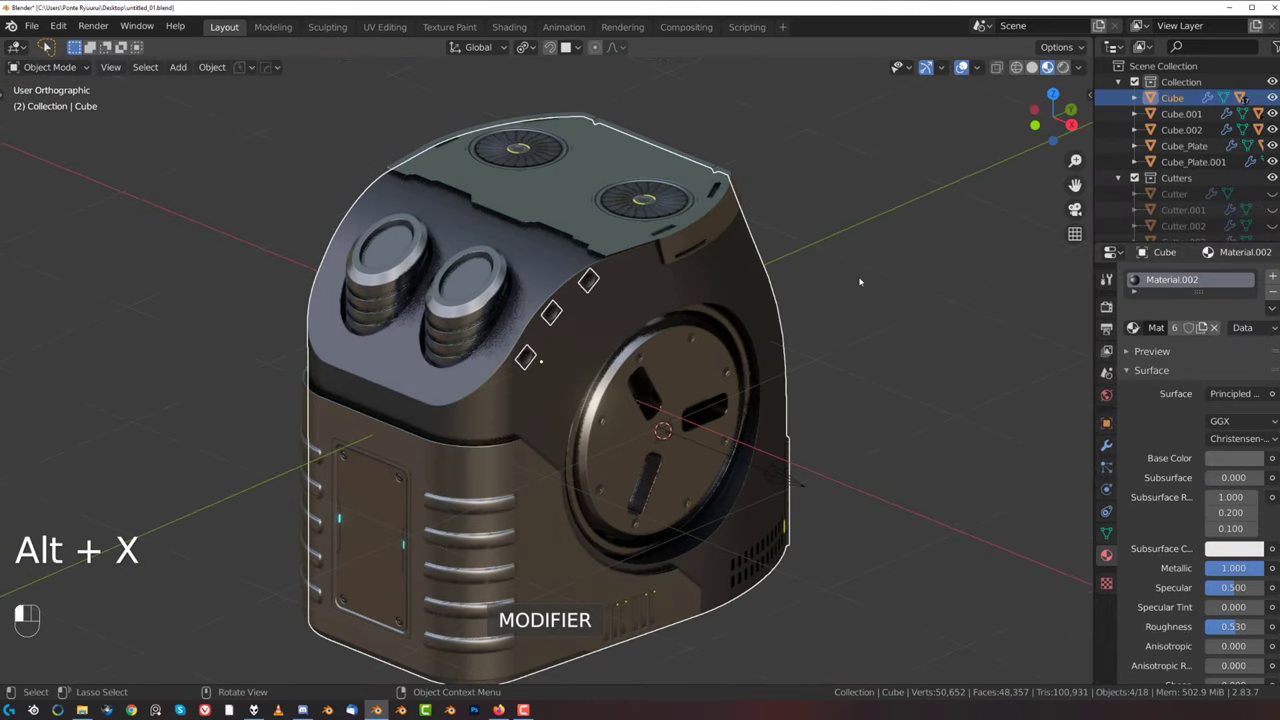
- Examine the decals on the sides, front, back and roof of the model in perspective view
key(grave)
scroll(860, 295, down, 3)
scroll(685, 276, up, 2)
shift+middle_drag(811, 334, 611, 277)
key(KP_5)
mouse_move(651, 329)
shift+middle_down()
mouse_move(538, 333)
mouse_move(585, 340)
mouse_move(620, 316)
mouse_move(794, 306)
mouse_move(808, 378)
mouse_move(737, 363)
mouse_move(705, 386)
mouse_move(523, 371)
mouse_move(697, 391)
mouse_move(765, 377)
shift+middle_up()
scroll(540, 334, down, 1)
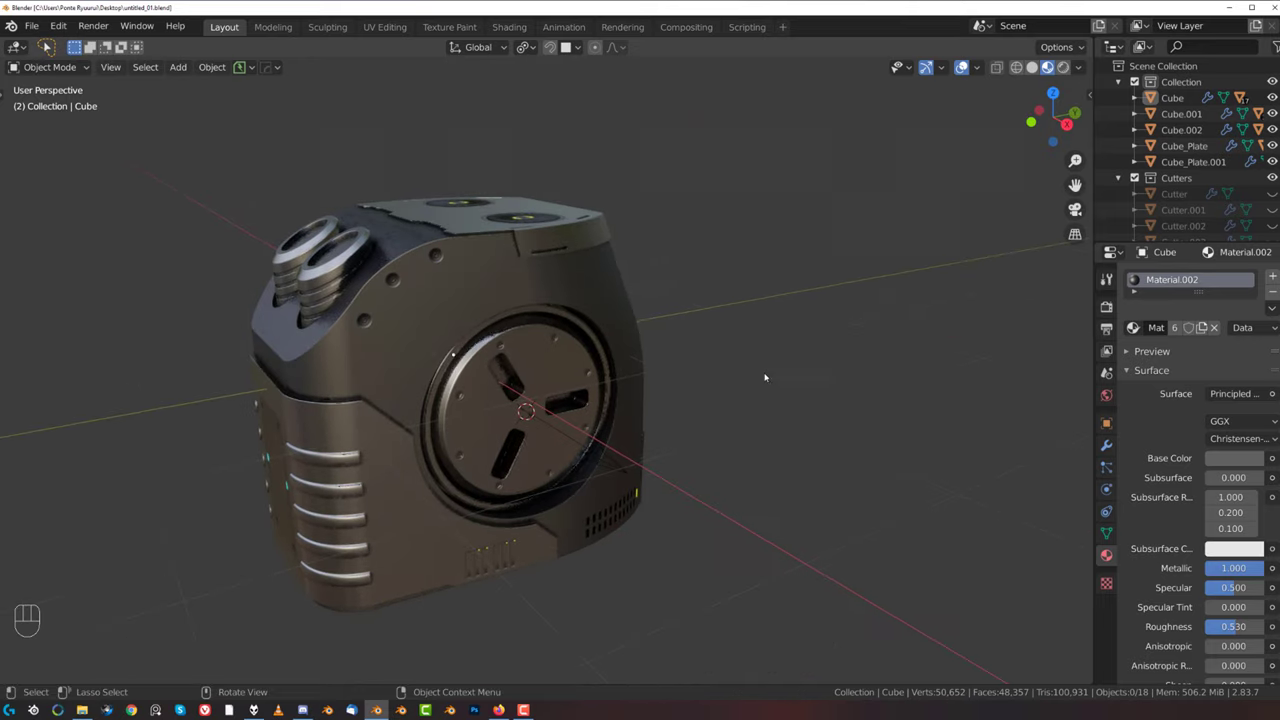
mouse_move(669, 375)
middle_down()
mouse_move(654, 354)
mouse_move(517, 349)
mouse_move(597, 357)
mouse_move(665, 392)
mouse_move(580, 375)
mouse_move(770, 355)
mouse_move(631, 340)
mouse_move(669, 270)
mouse_move(500, 274)
mouse_move(549, 315)
mouse_move(531, 331)
middle_up()
shift+middle_drag(559, 258, 427, 374)
scroll(463, 369, up, 3)
scroll(425, 376, down, 3)
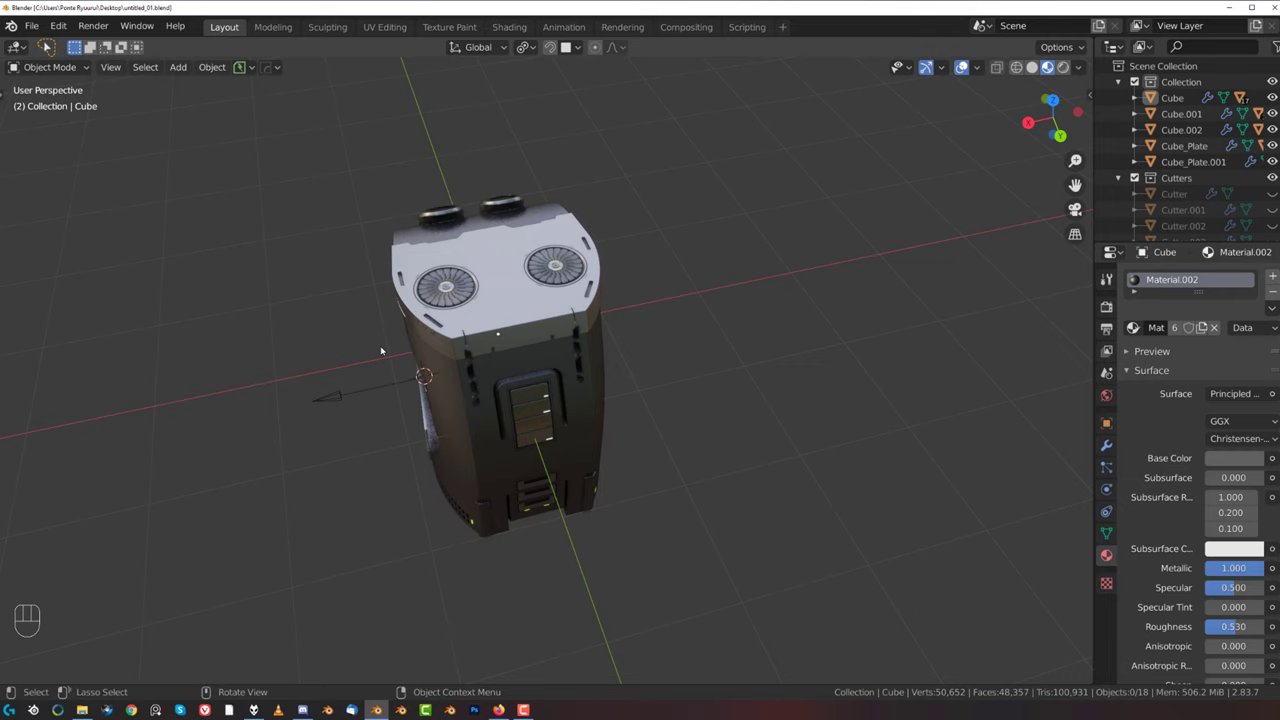
mouse_move(381, 351)
middle_down()
mouse_move(430, 400)
mouse_move(605, 365)
mouse_move(450, 330)
mouse_move(557, 323)
mouse_move(435, 313)
middle_up()
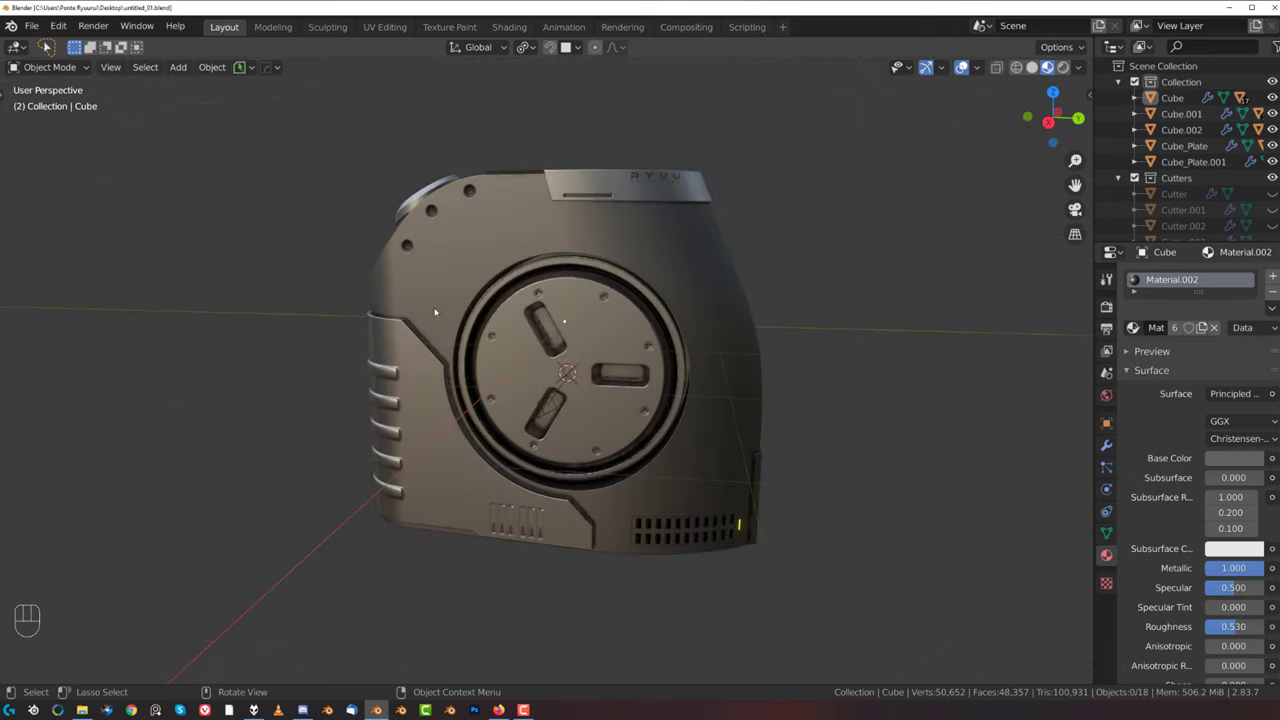
middle_drag(658, 355, 609, 357)
- Add a Plane mesh and scale it up into a large ground surface around the model
key(shift+a)
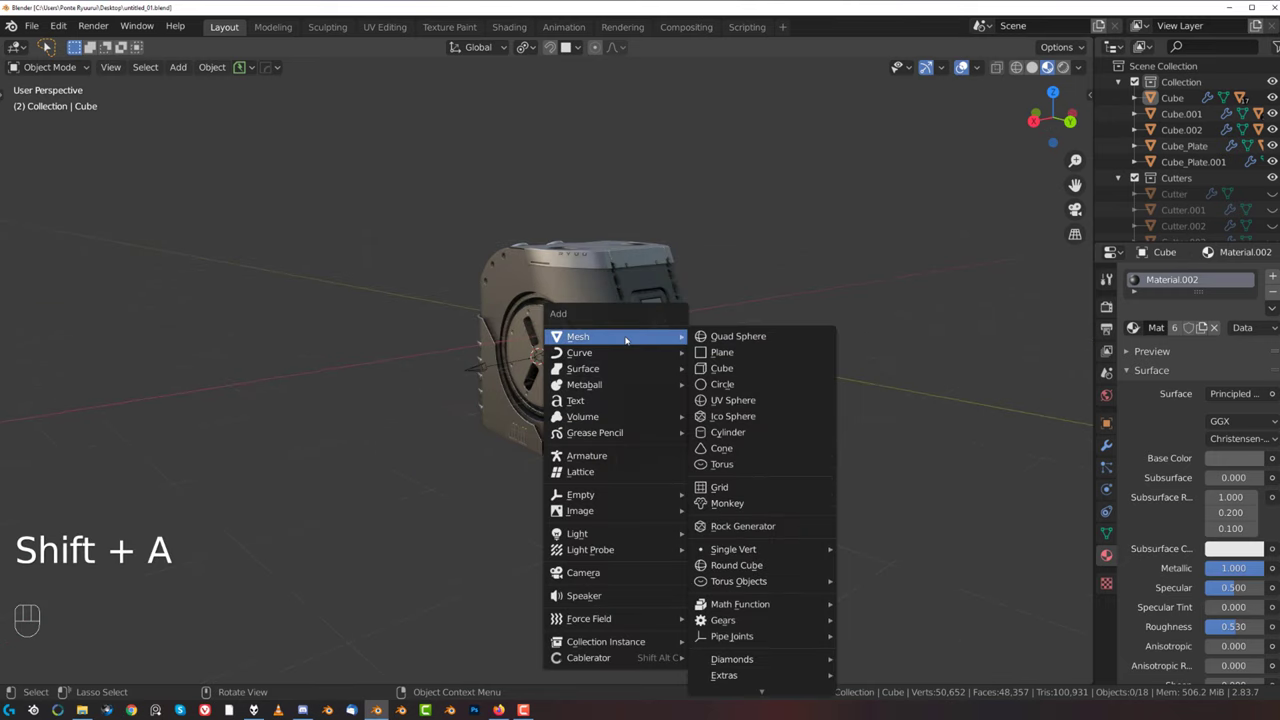
click(740, 352)
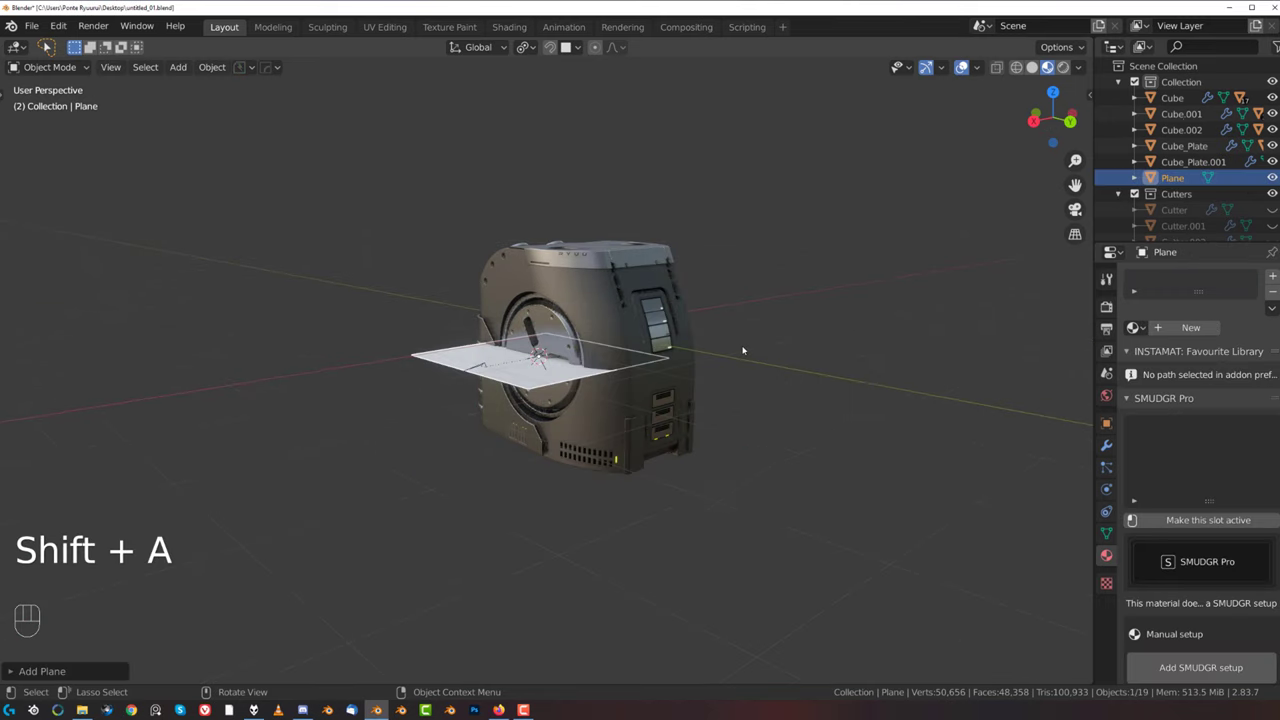
key(s)
click(394, 397)
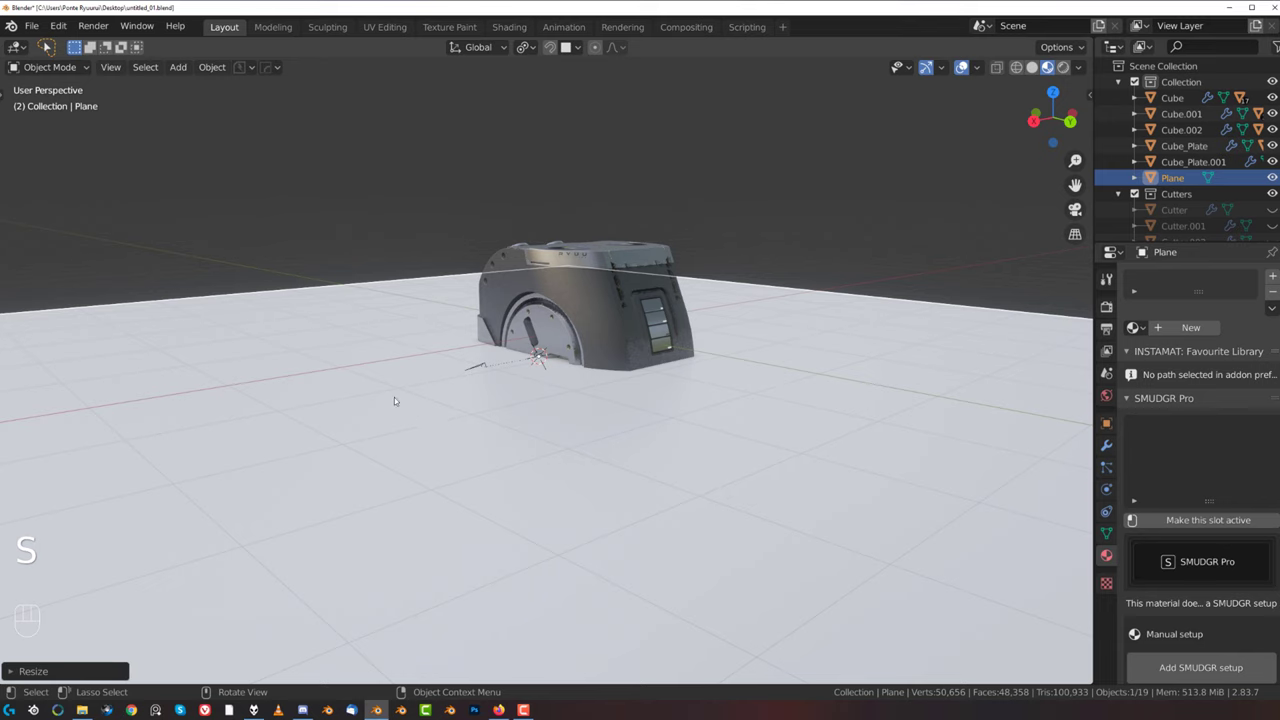
- Move the ground plane down along Z to just below the base of the model
scroll(410, 385, down, 3)
key(KP_3)
key(KP_5)
scroll(589, 400, up, 2)
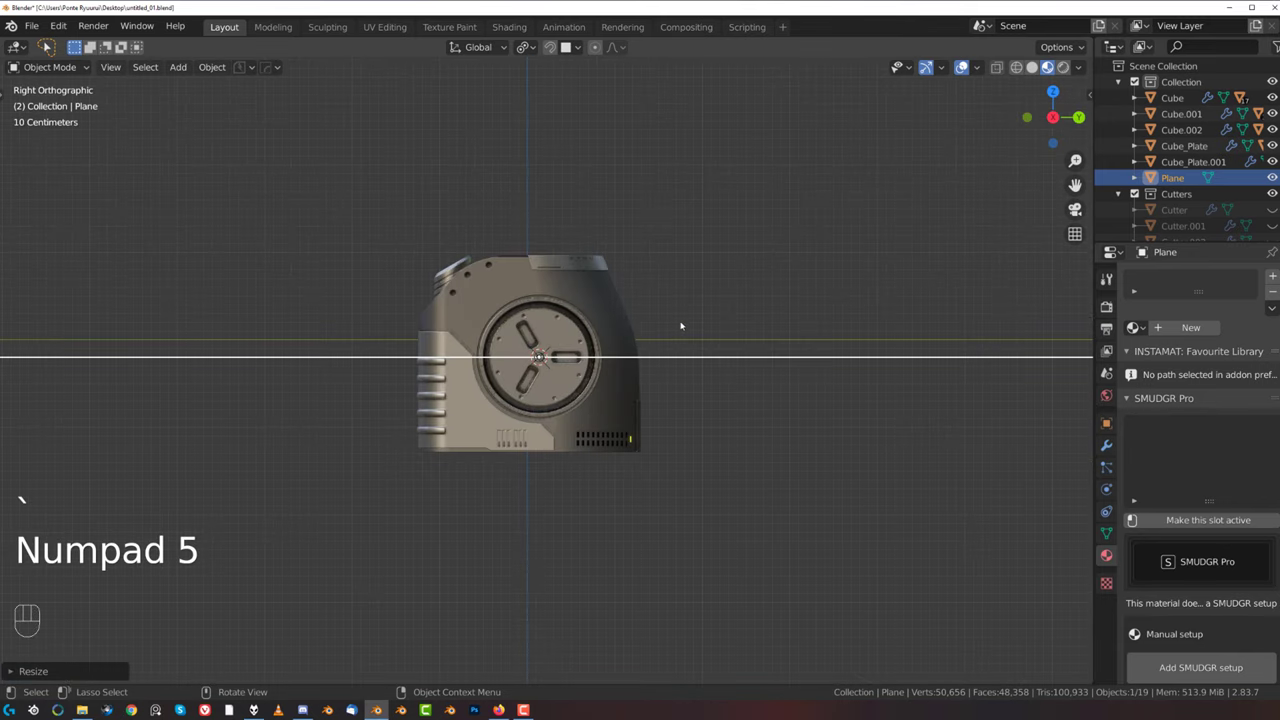
key(g)
key(shift)
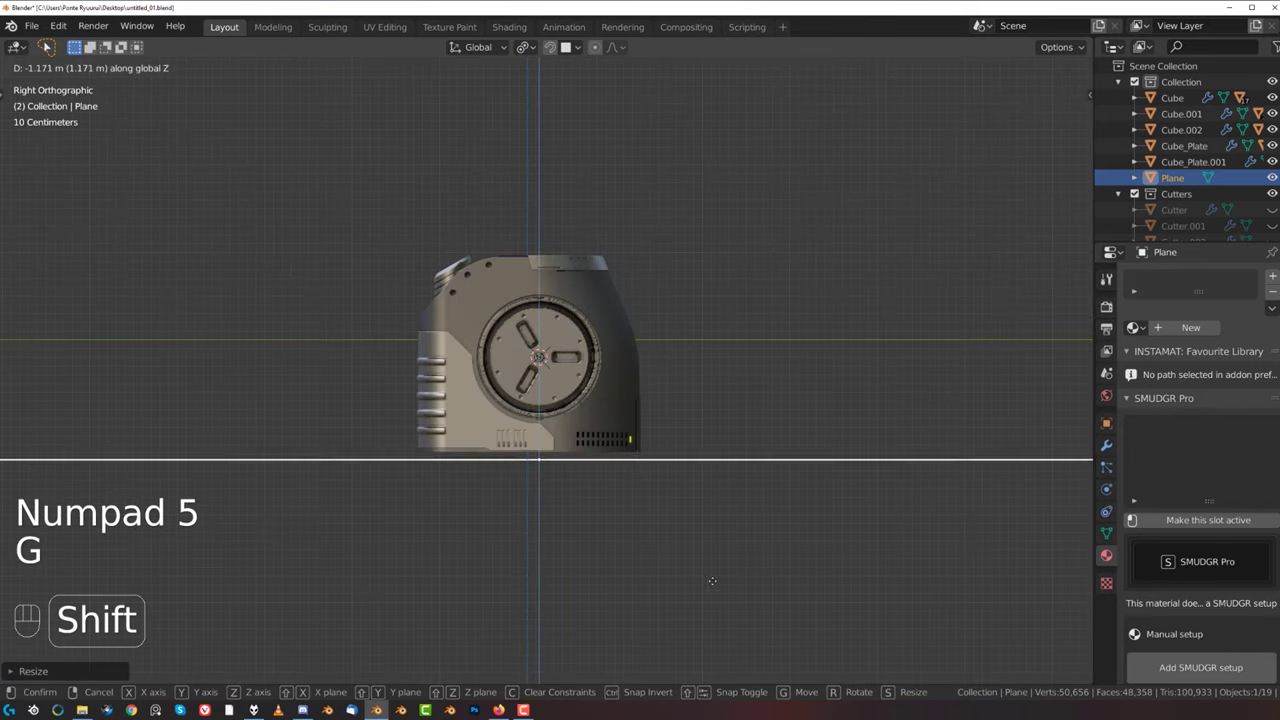
click(709, 571)
scroll(657, 480, up, 4)
shift+middle_drag(644, 480, 527, 344)
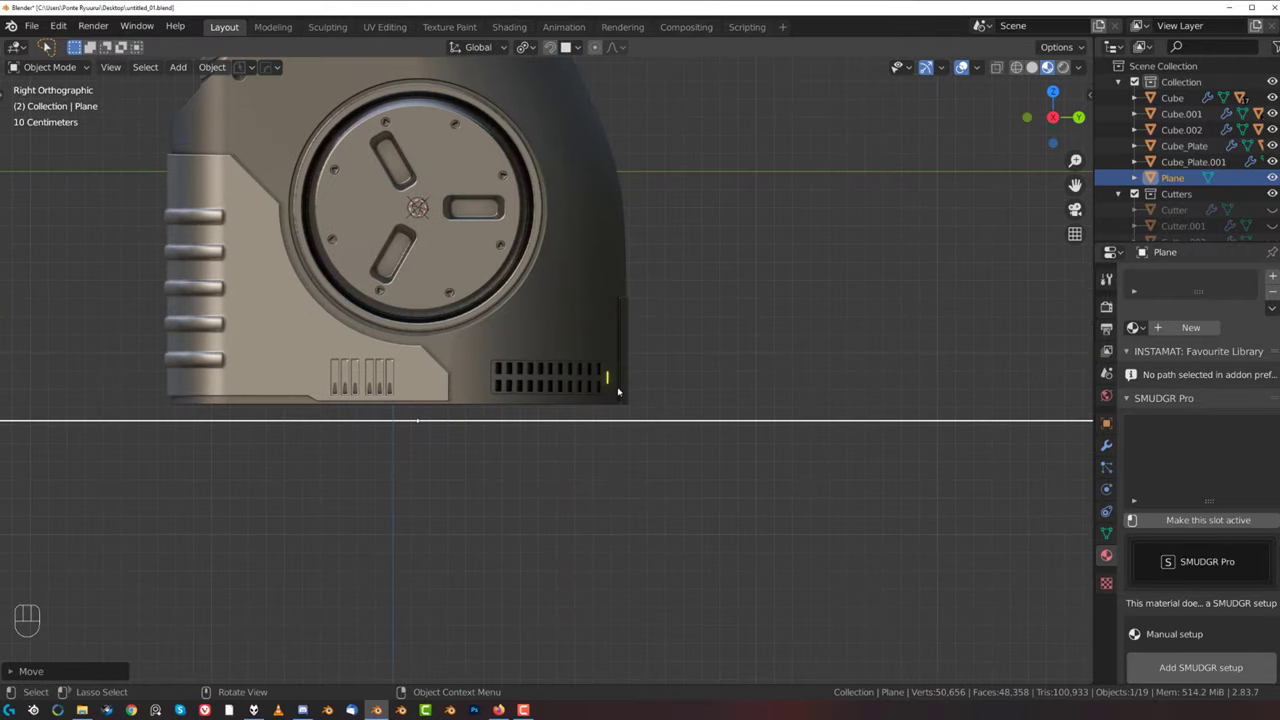
- Delete the ground plane below the model
key(x)
click(697, 390)
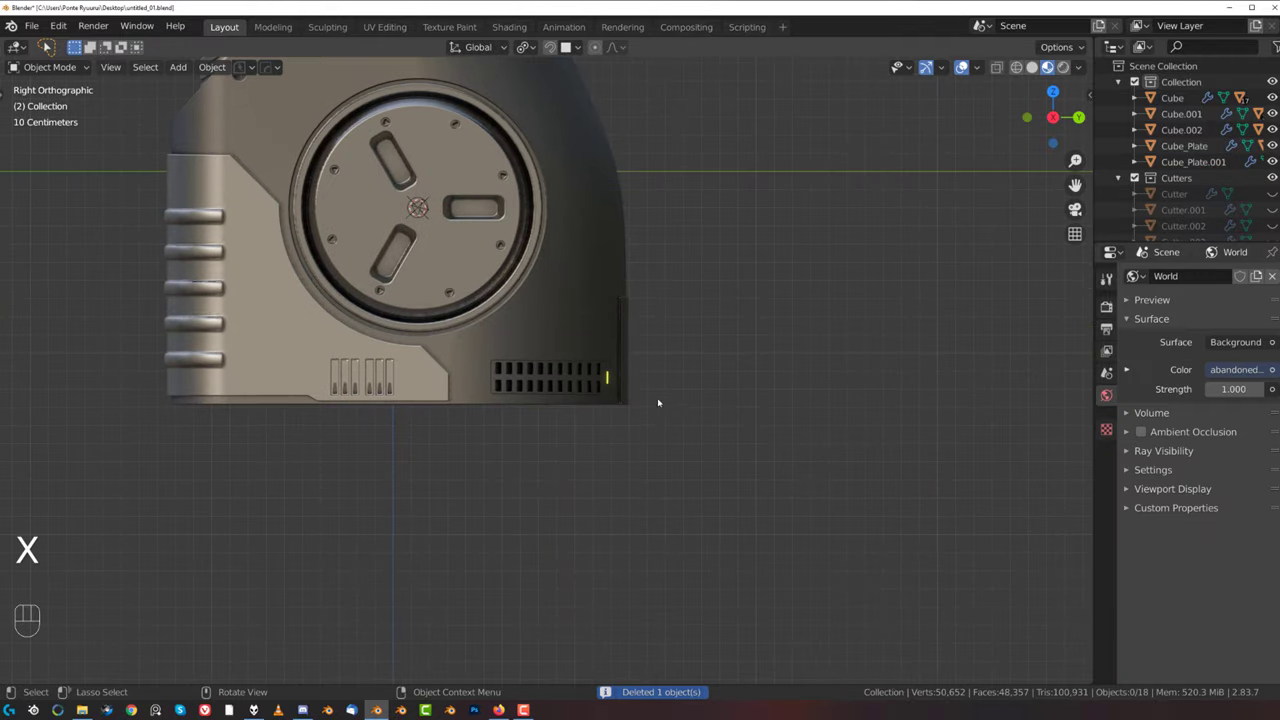
- Select the four bottom faces of the Cube body and inset them by about 0.04
middle_drag(697, 390, 607, 427)
click(531, 473)
key(Tab)
click(514, 447)
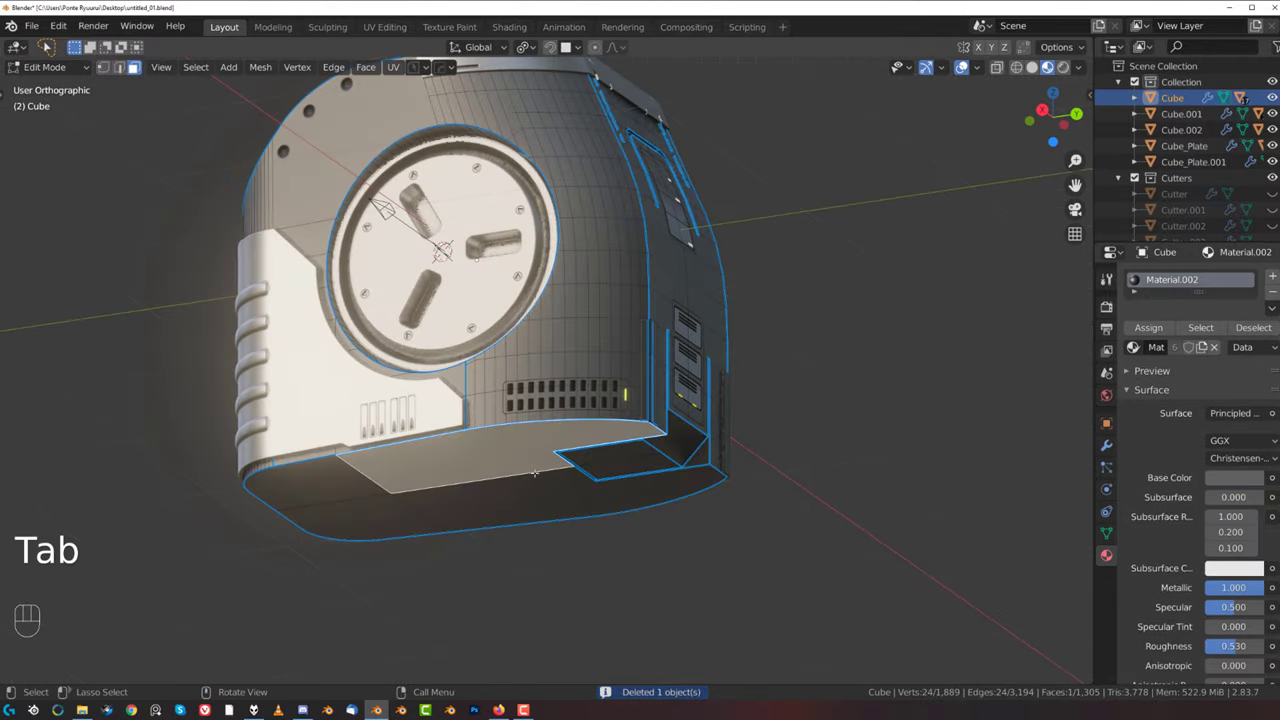
shift+middle_drag(514, 447, 500, 321)
shift+click(507, 354)
shift+click(321, 357)
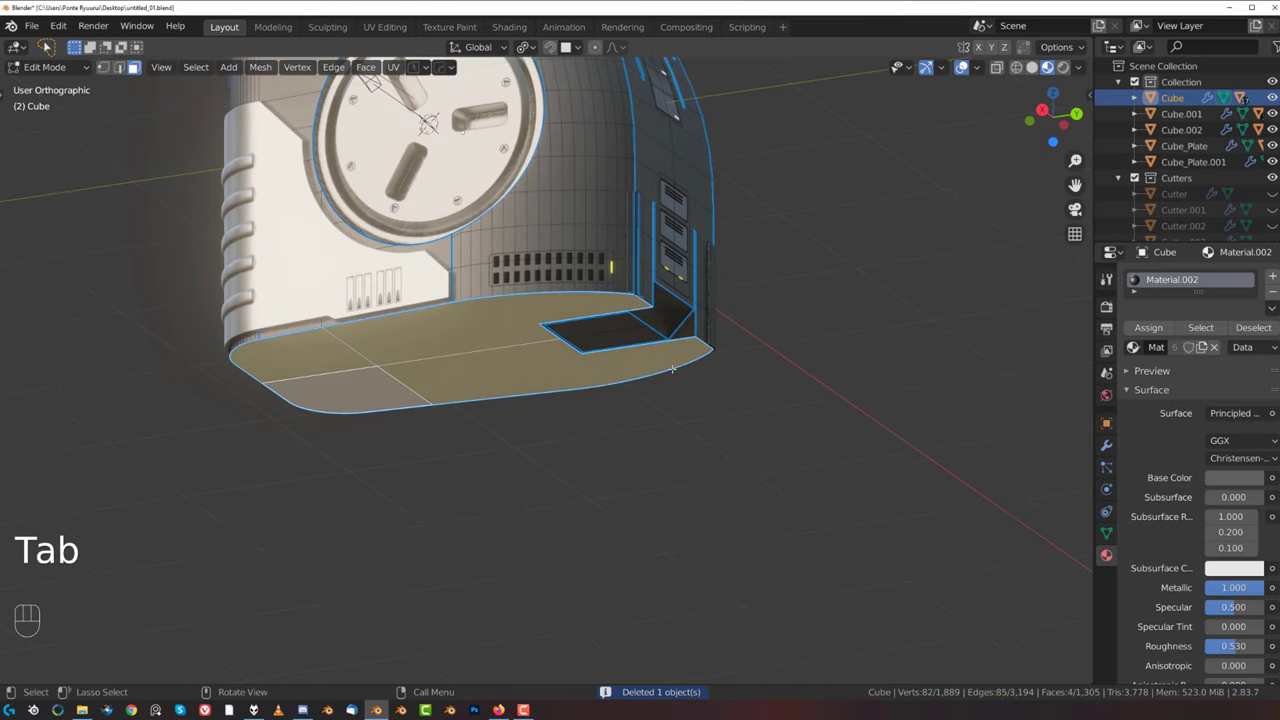
key(i)
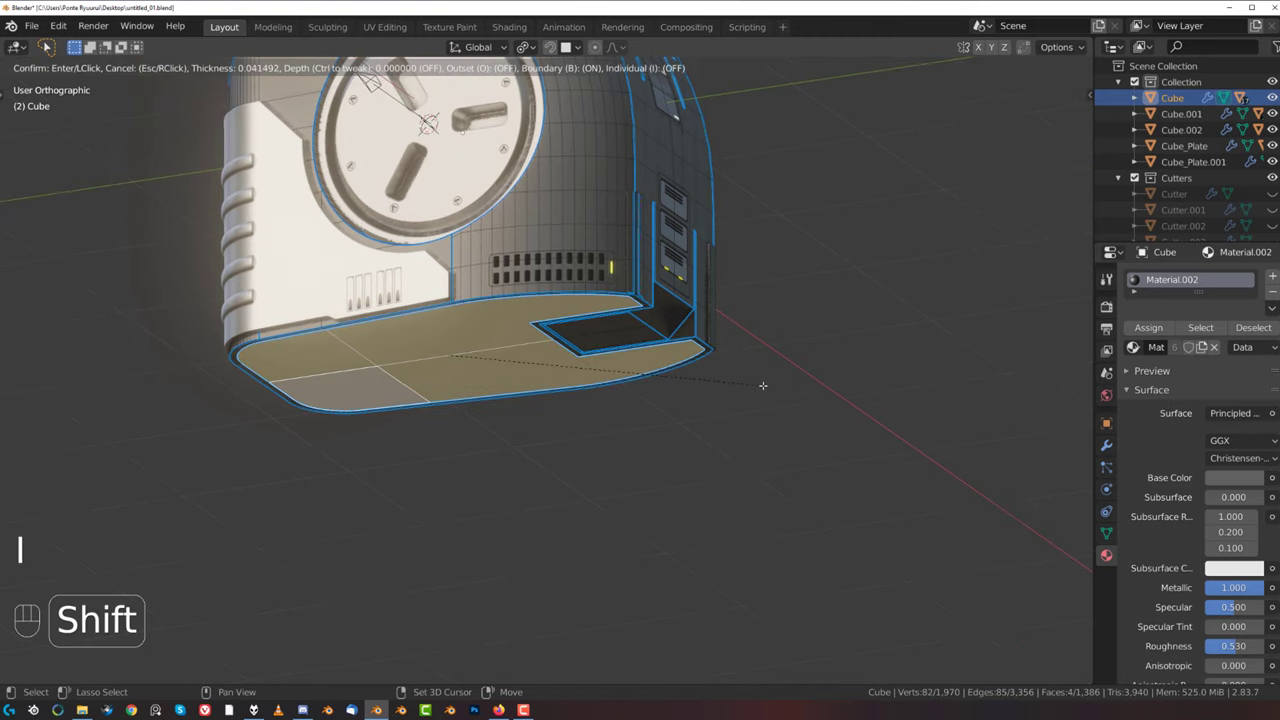
click(763, 385)
- Extrude the inset bottom faces downward by a few centimetres to form a narrower base
key(e)
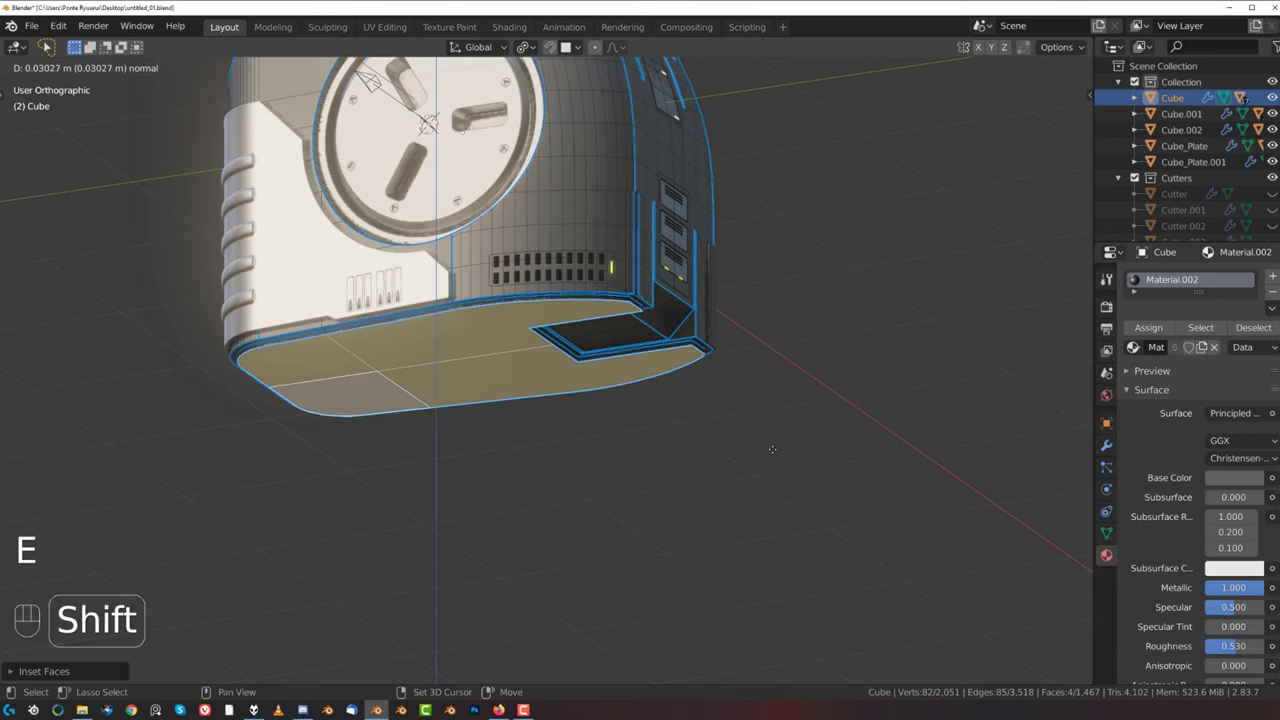
shift+click(771, 483)
key(Tab)
- Reduce the selection to the perimeter edges of the extruded base and bevel them about 0.014 m with one segment
key(grave)
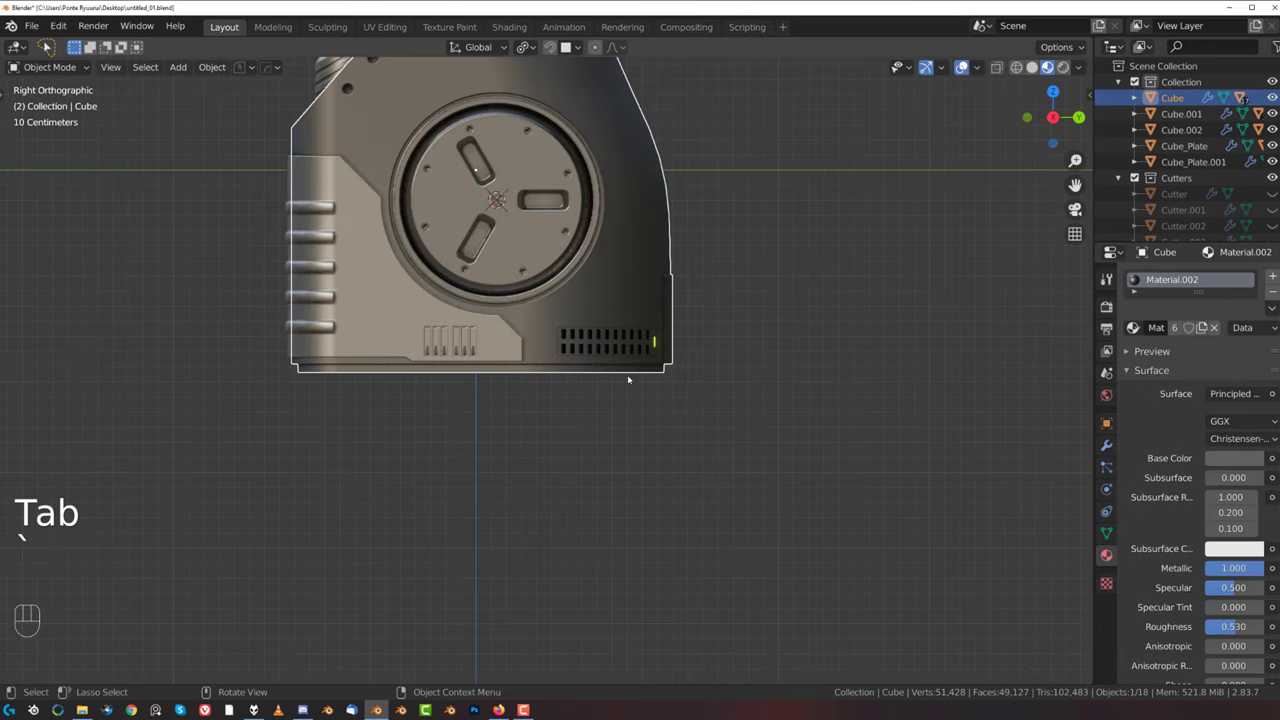
scroll(640, 370, up, 1)
shift+middle_drag(677, 343, 694, 387)
scroll(690, 375, up, 2)
key(Tab)
middle_drag(647, 451, 735, 411)
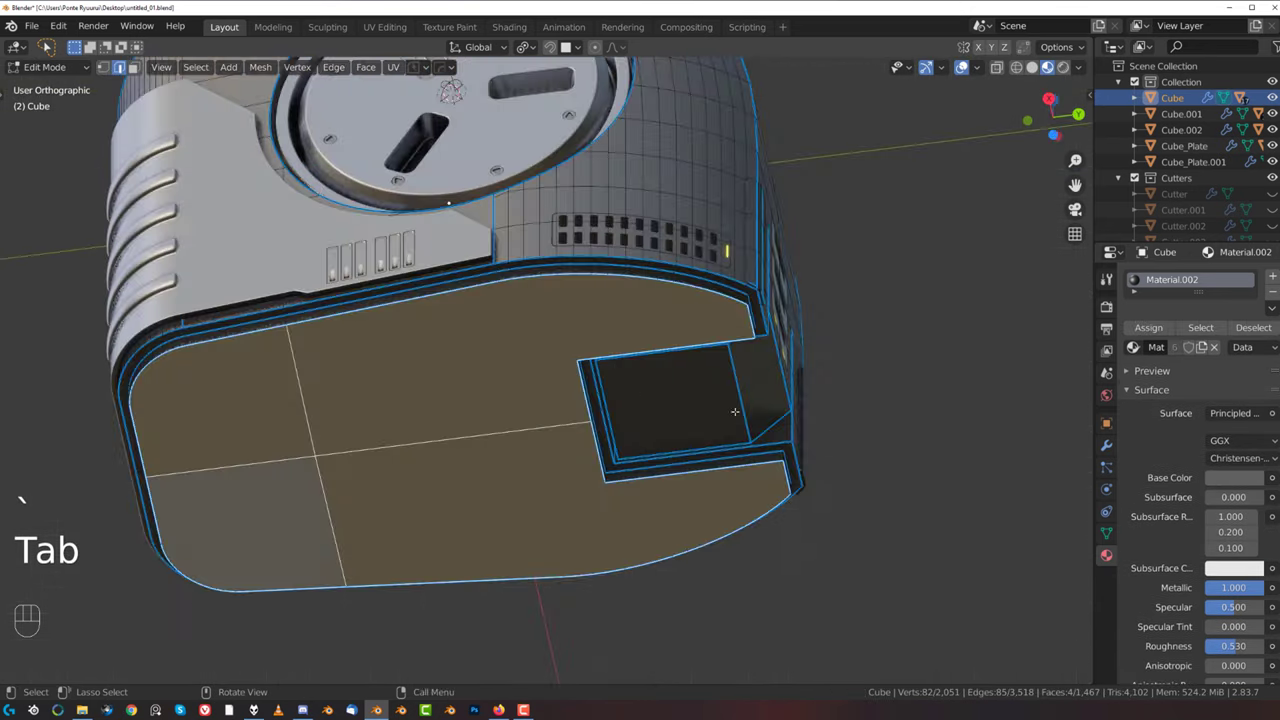
shift+click(381, 453)
shift+click(308, 420)
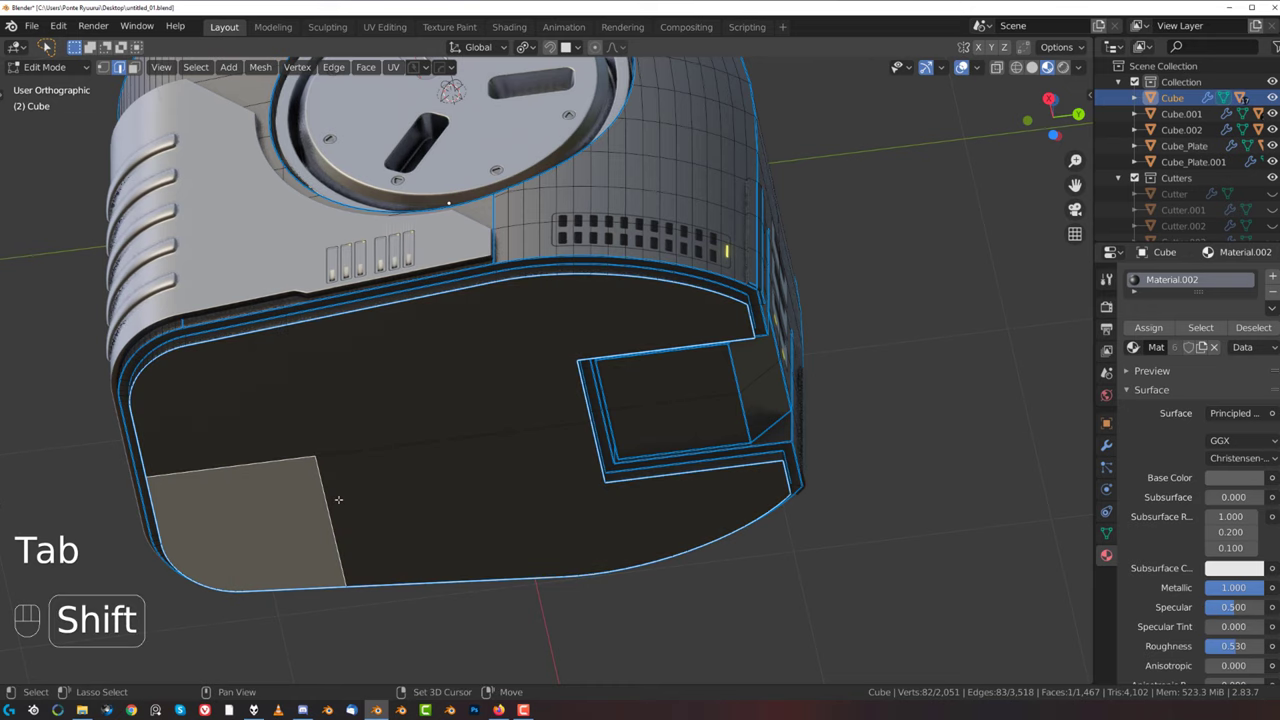
shift+click(301, 492)
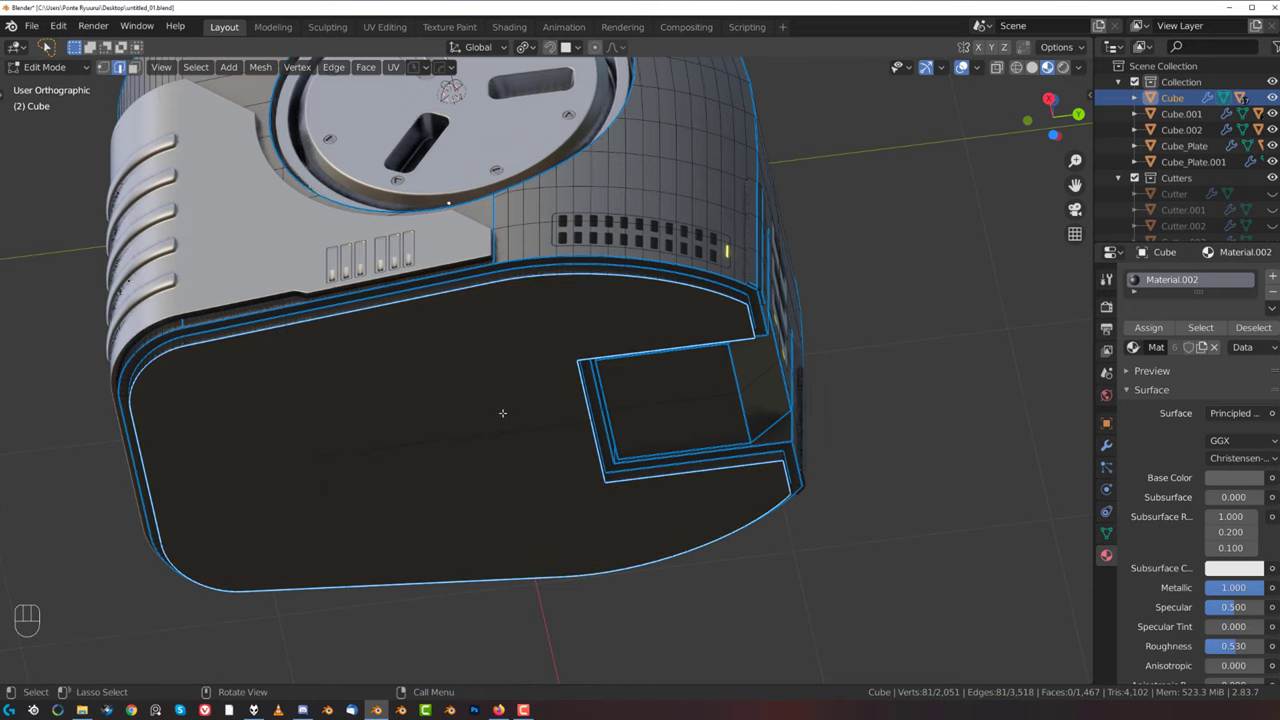
key(ctrl+b)
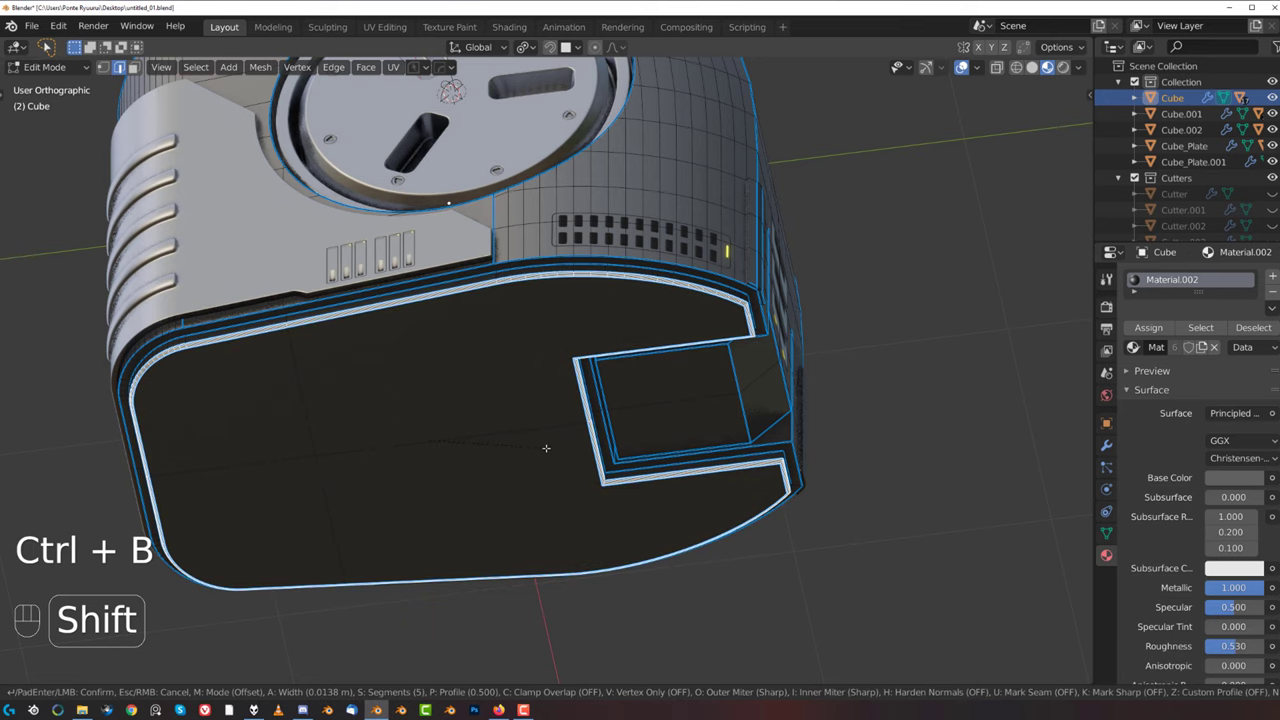
scroll(548, 451, down, 4)
click(549, 454)
key(Tab)
- Examine the edges at the body's bottom corner beside the rear panel, and the body's upper side edge
key(grave)
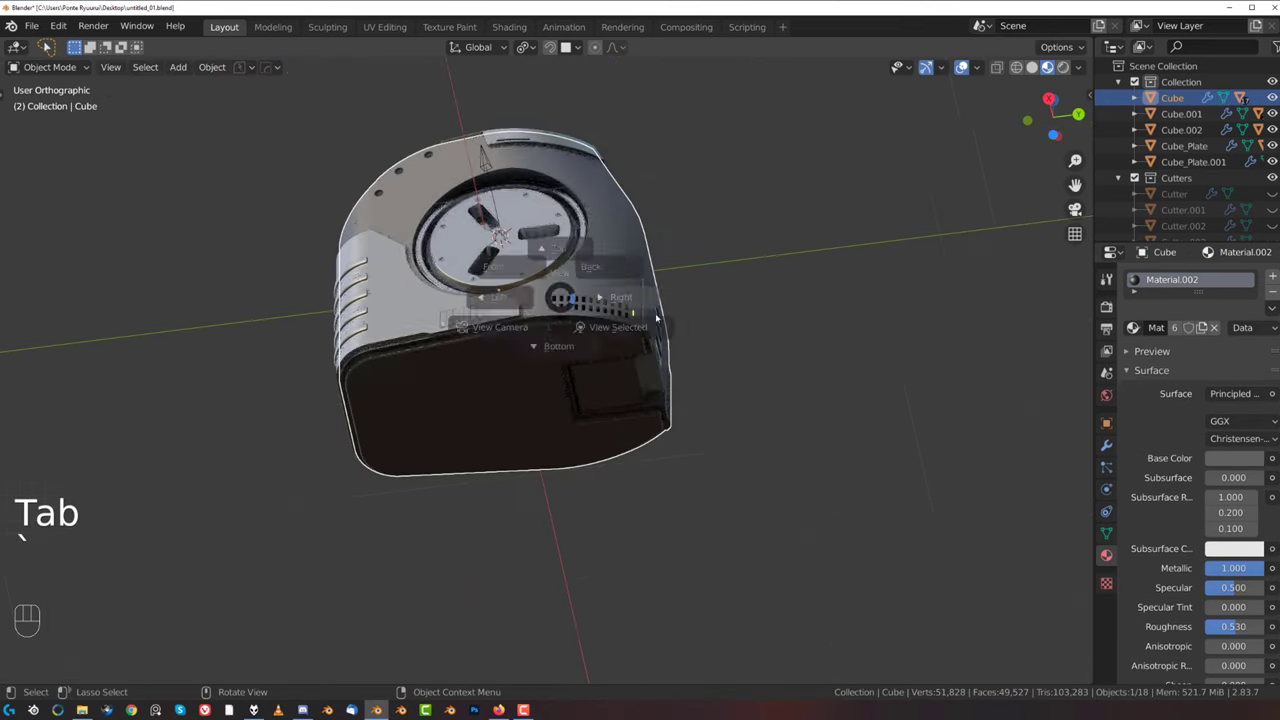
key(Tab)
middle_drag(575, 594, 630, 343)
click(572, 456)
scroll(560, 266, up, 5)
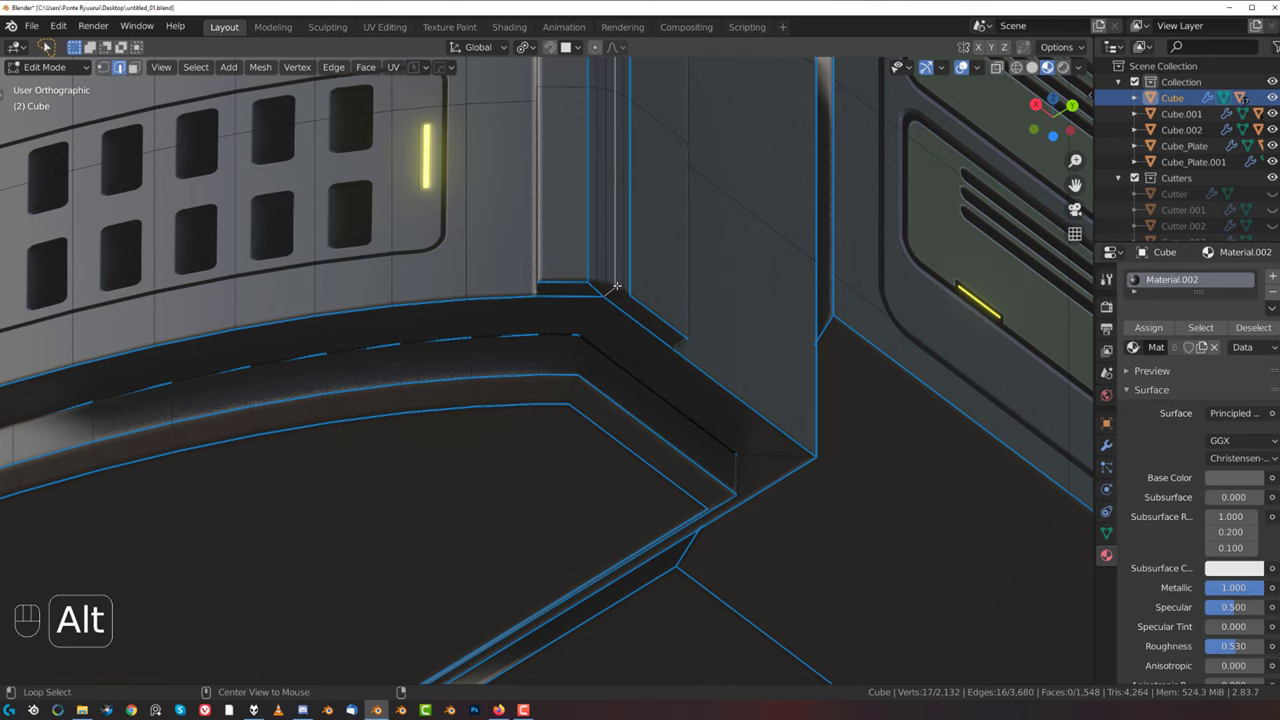
middle_drag(616, 286, 620, 240)
key(Tab)
key(Tab)
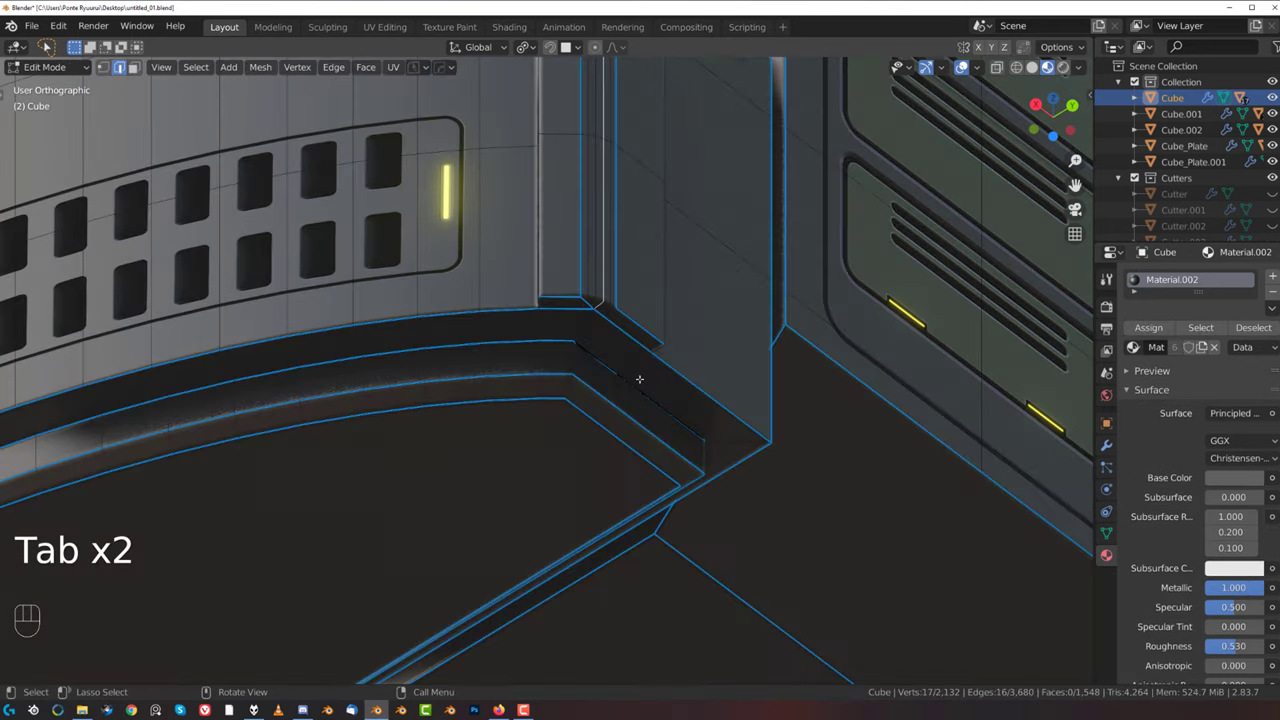
scroll(621, 414, down, 5)
middle_drag(621, 414, 589, 250)
key(Tab)
scroll(589, 250, down, 5)
middle_drag(600, 337, 480, 244)
scroll(549, 454, up, 1)
scroll(480, 244, up, 3)
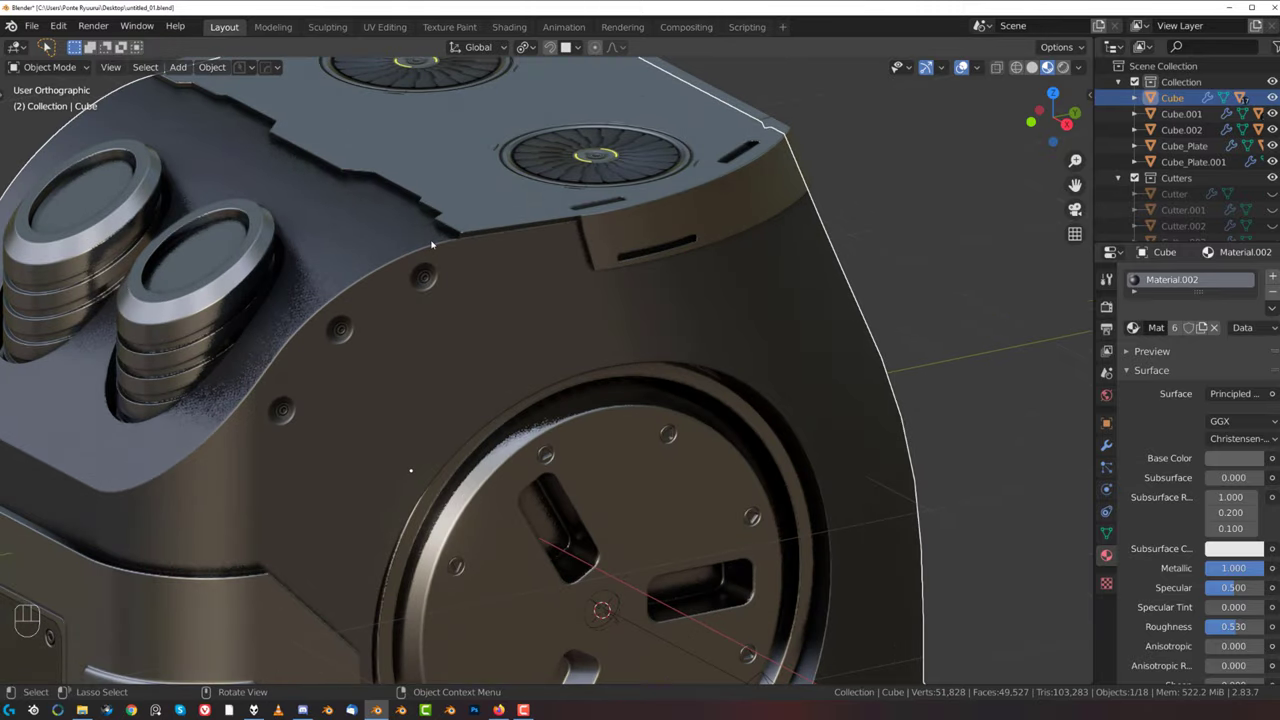
- Select an edge loop along the Cube body's upper curved edge and isolate the body in local view
click(497, 426)
key(Tab)
key(Tab)
click(440, 251)
key(Tab)
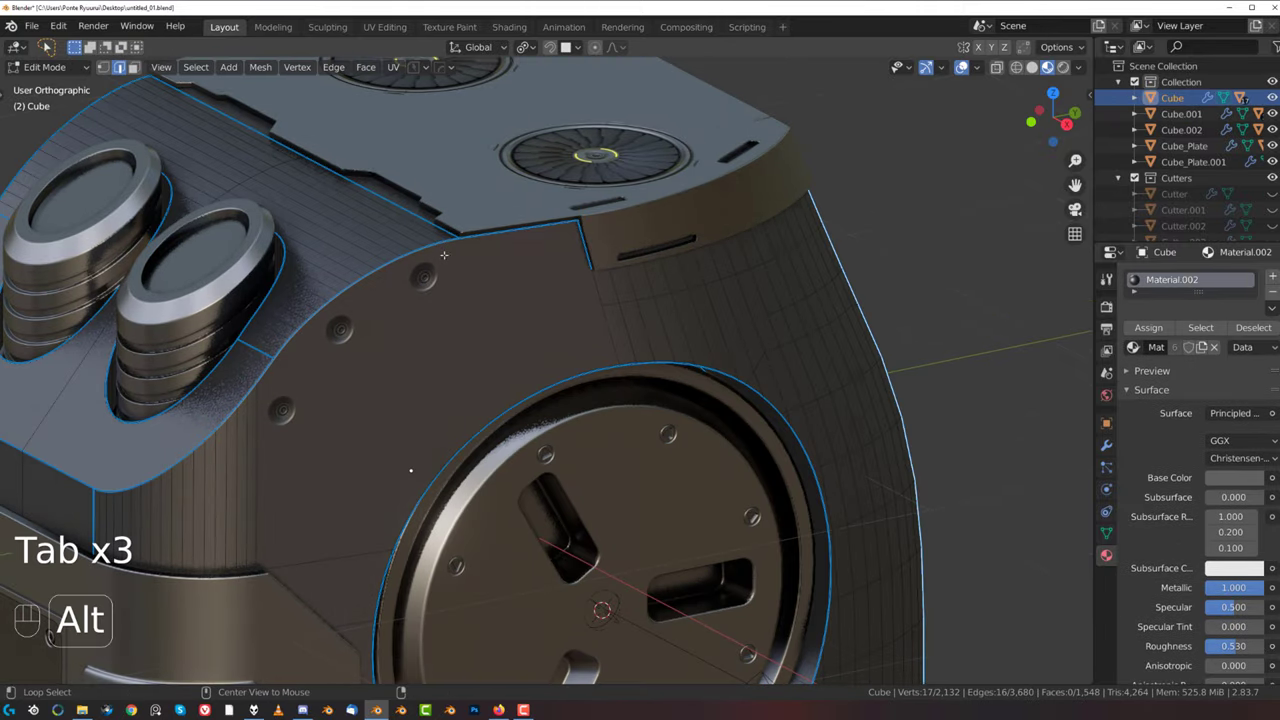
alt+click(523, 238)
scroll(523, 238, down, 2)
key(slash)
scroll(560, 277, up, 3)
middle_drag(577, 222, 600, 249)
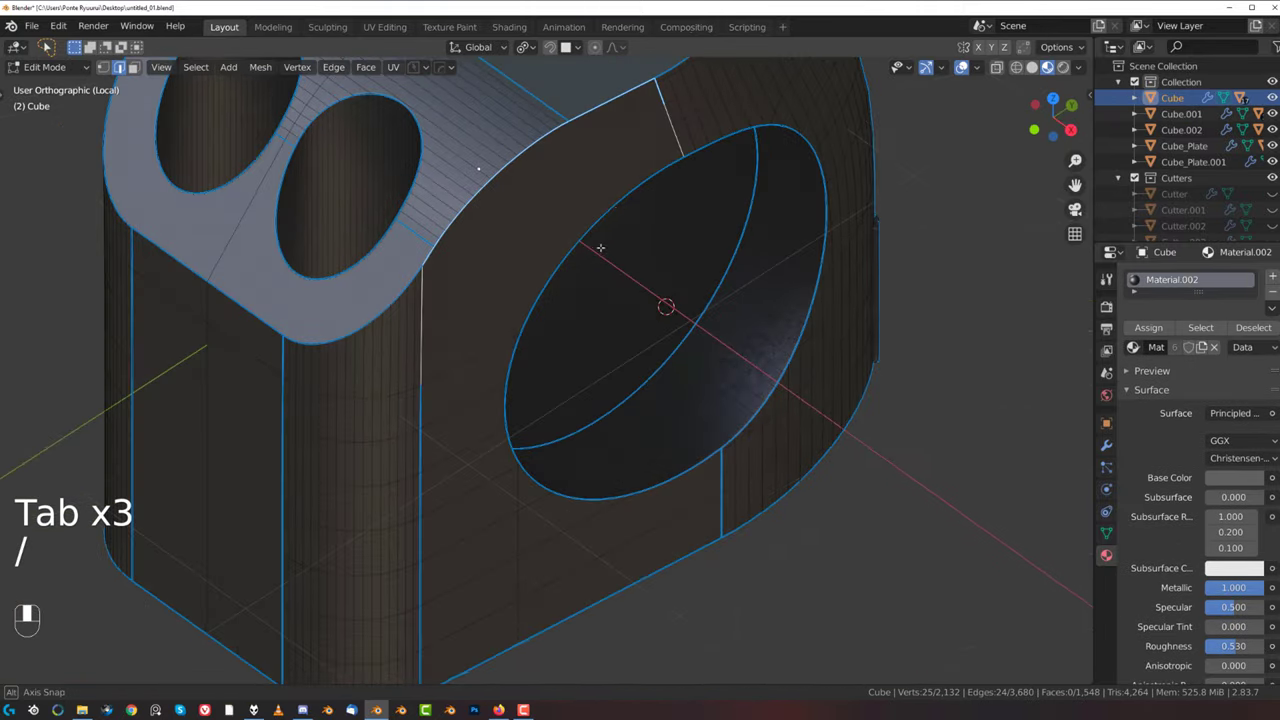
- Extend the edge selection with shortest paths around the whole front and roof outline, including the small notches
shift+middle_drag(625, 168, 585, 367)
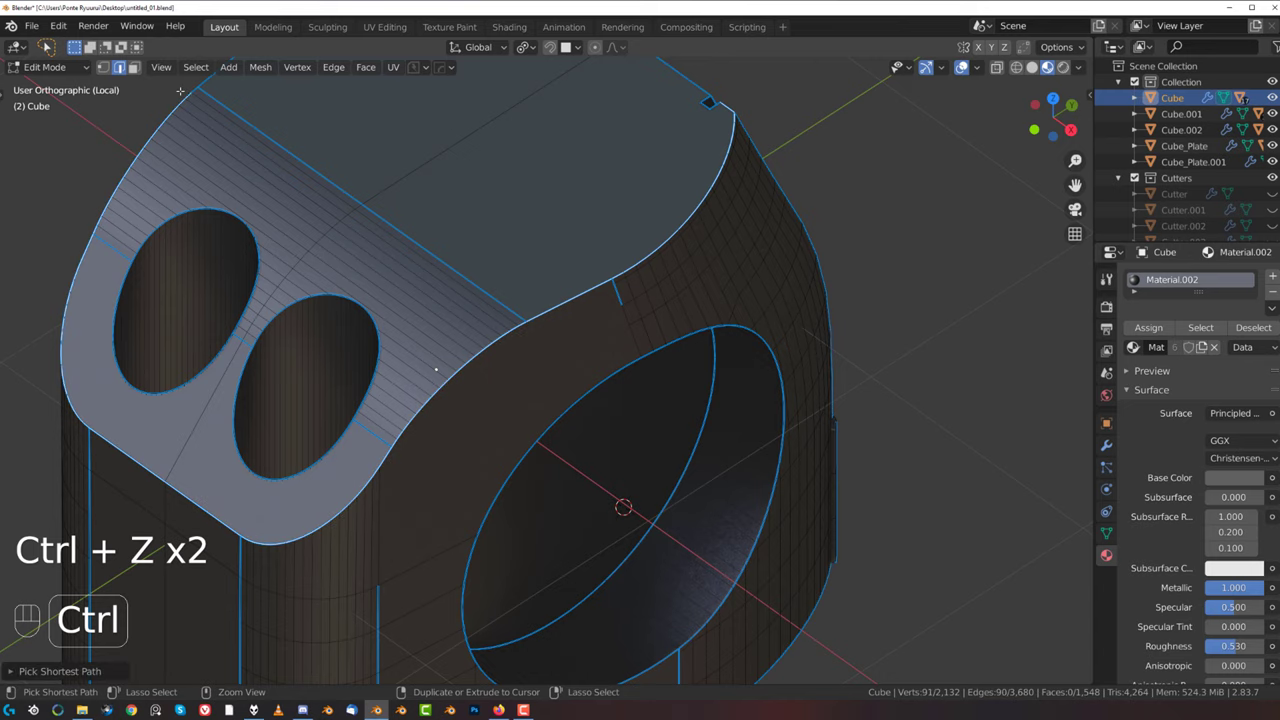
shift+middle_drag(381, 161, 302, 326)
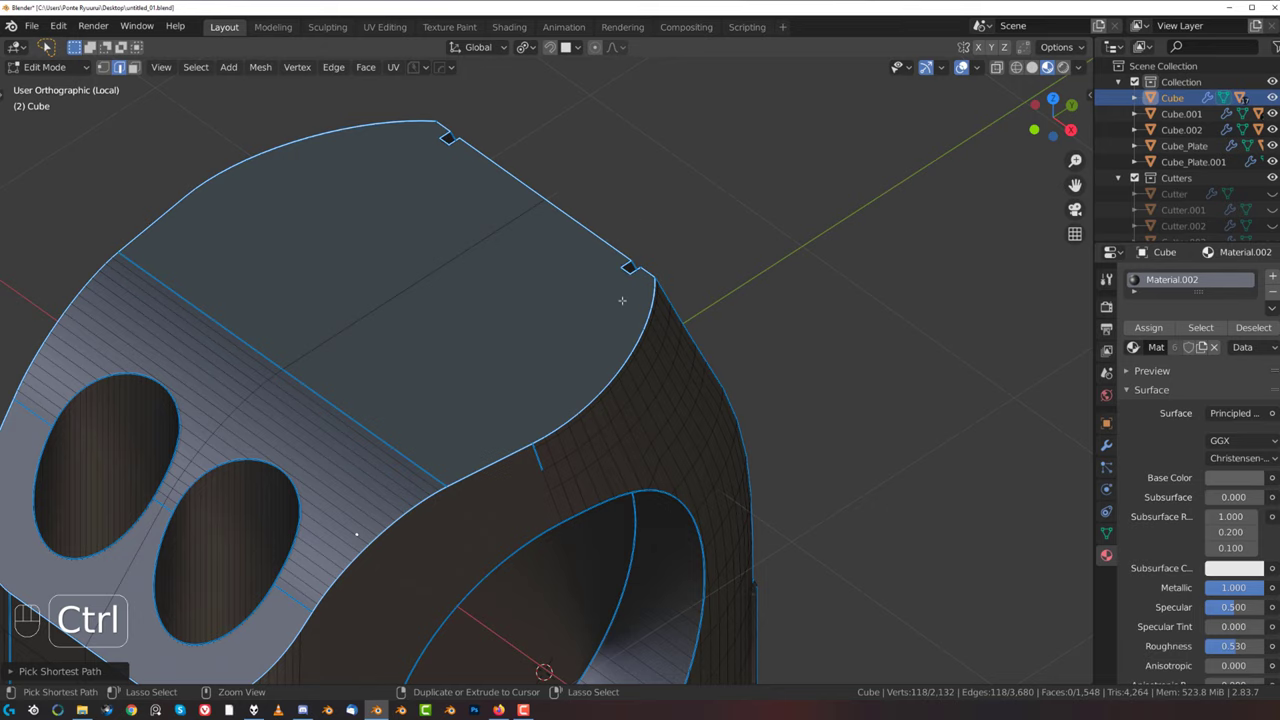
scroll(660, 255, up, 3)
shift+middle_drag(671, 226, 430, 359)
scroll(418, 370, up, 3)
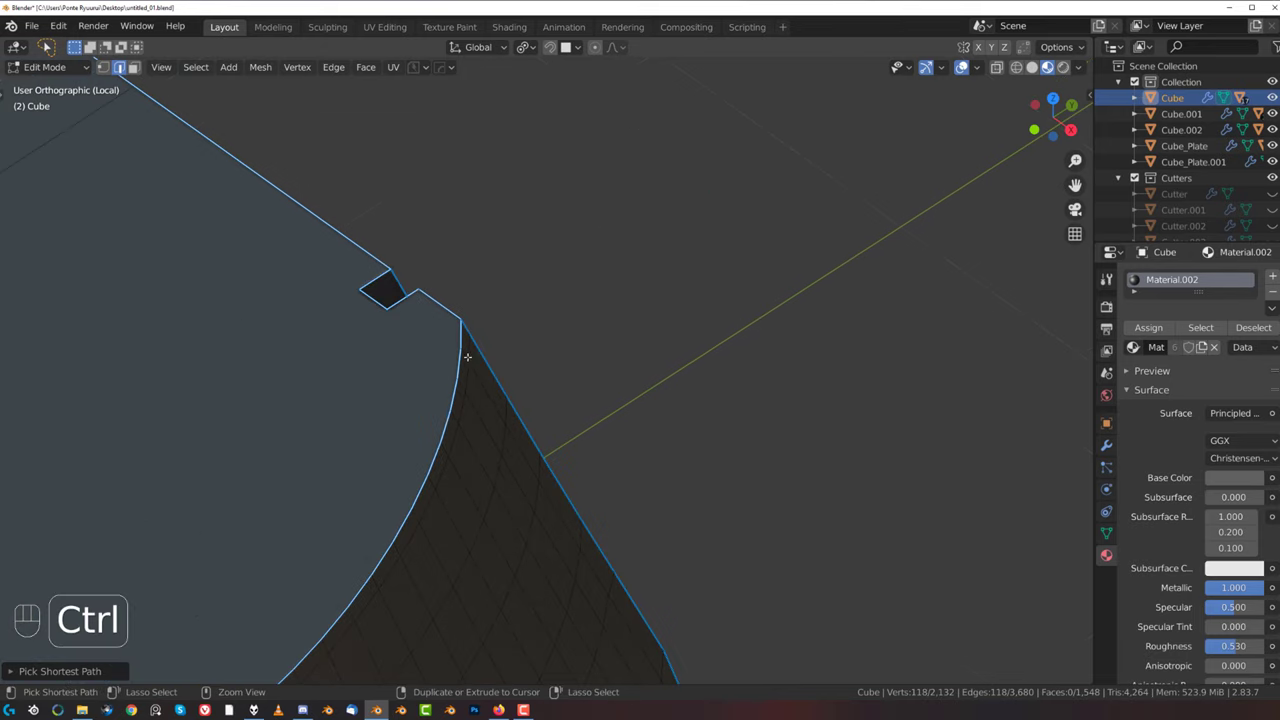
- Bevel the selected outline edges about 0.005 m with one segment and leave local view
key(ctrl+b)
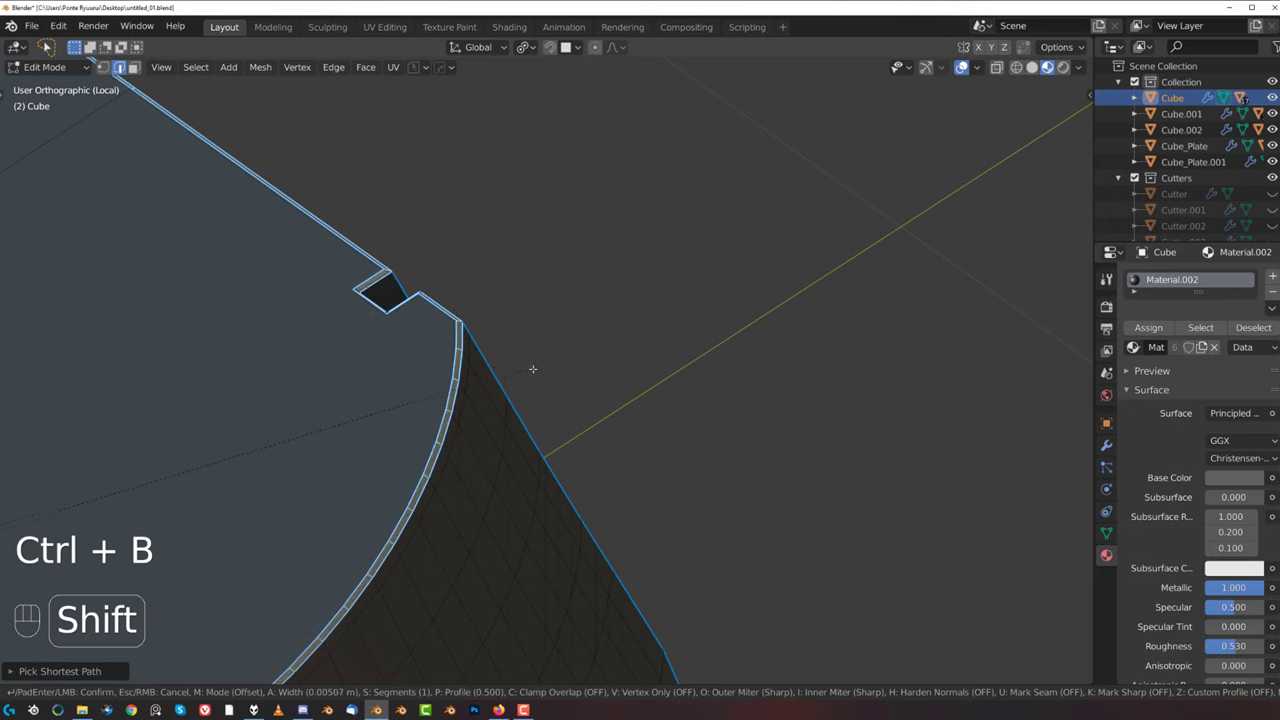
click(536, 369)
key(Tab)
scroll(466, 371, down, 5)
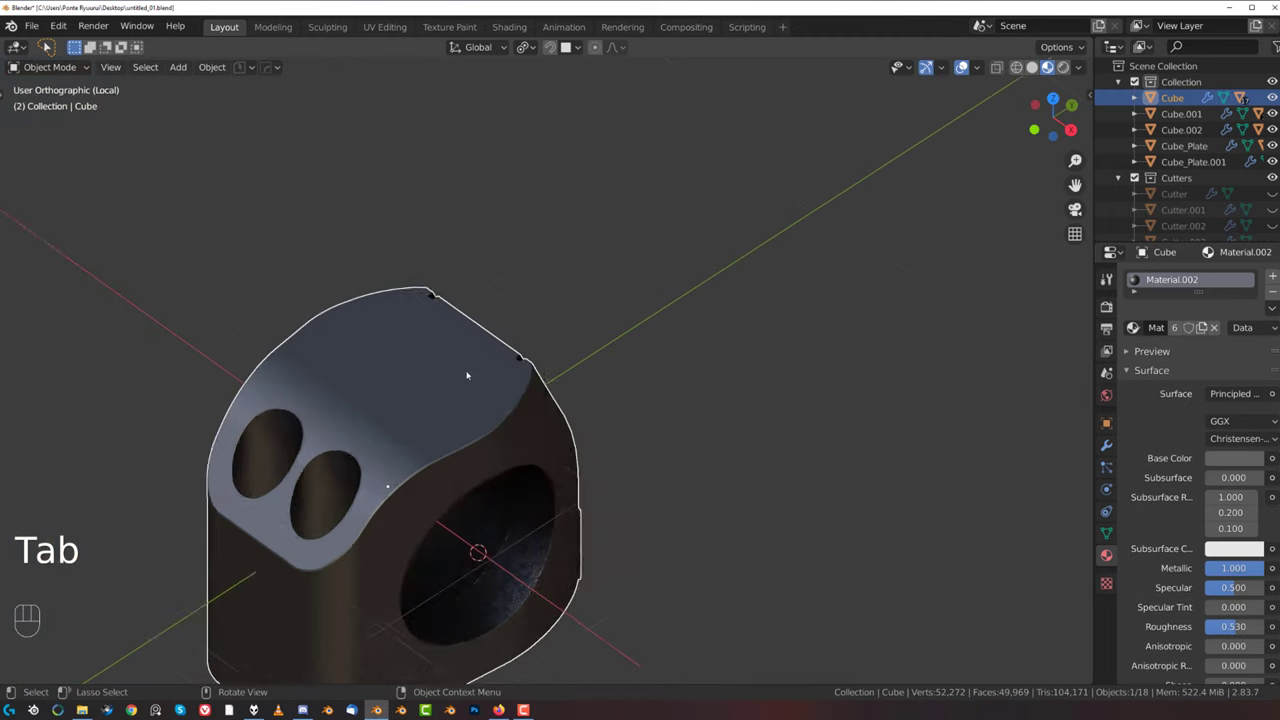
shift+middle_drag(466, 371, 771, 300)
scroll(573, 270, up, 4)
scroll(771, 300, down, 4)
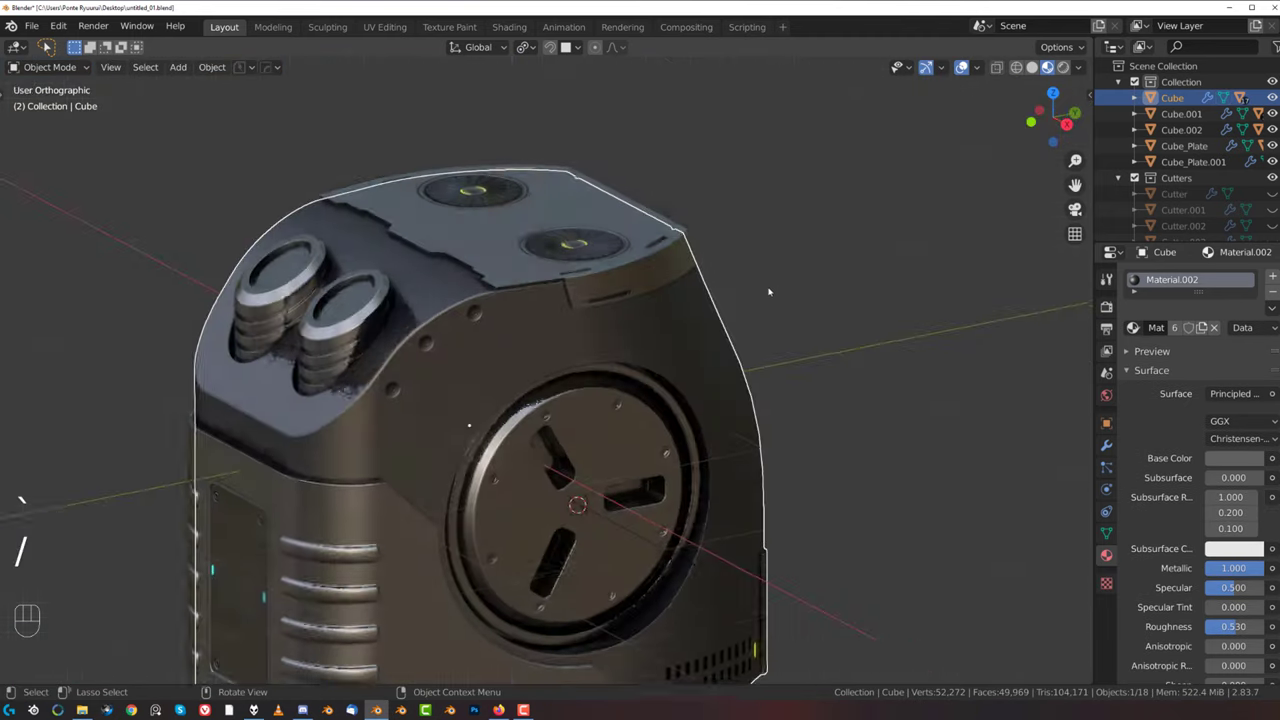
- Save the scene incrementally as untitled_02
scroll(769, 292, down, 4)
middle_drag(711, 349, 575, 338)
scroll(600, 335, up, 3)
shift+middle_drag(575, 338, 546, 320)
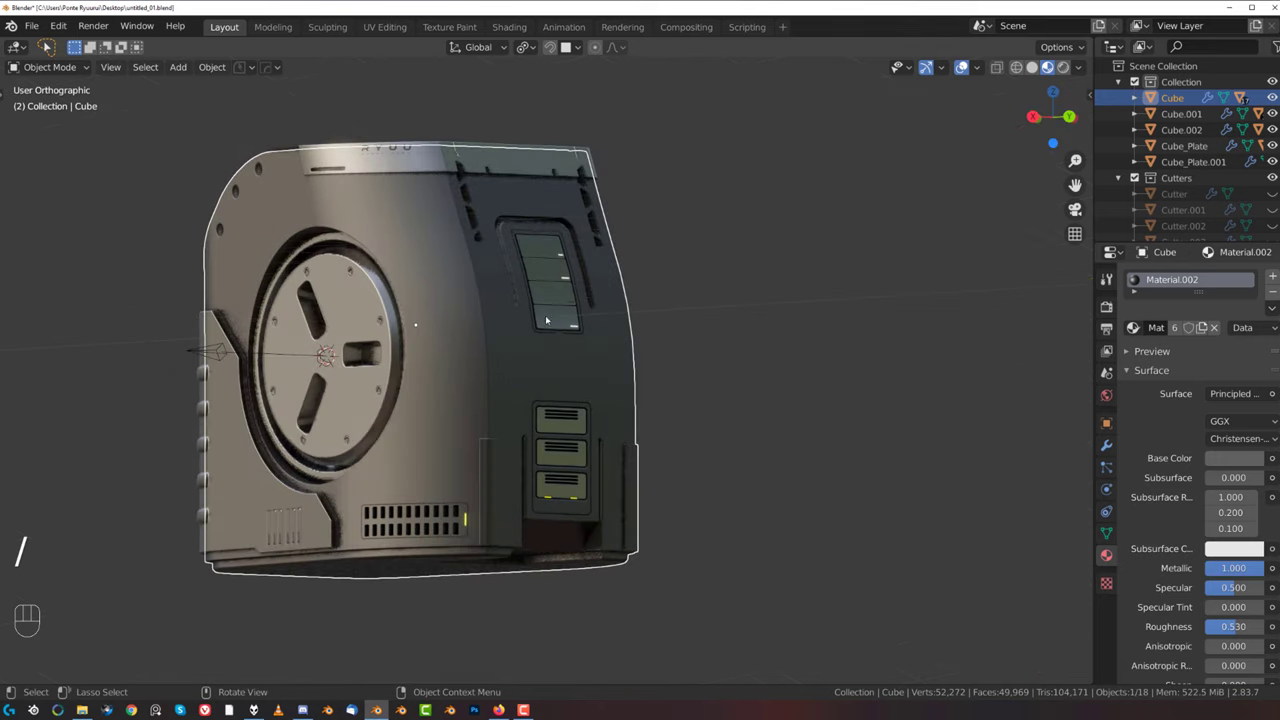
click(245, 67)
click(256, 126)
- Add a new Plane mesh for the ground
scroll(612, 378, down, 3)
middle_drag(612, 378, 646, 433)
scroll(625, 385, up, 1)
key(shift+a)
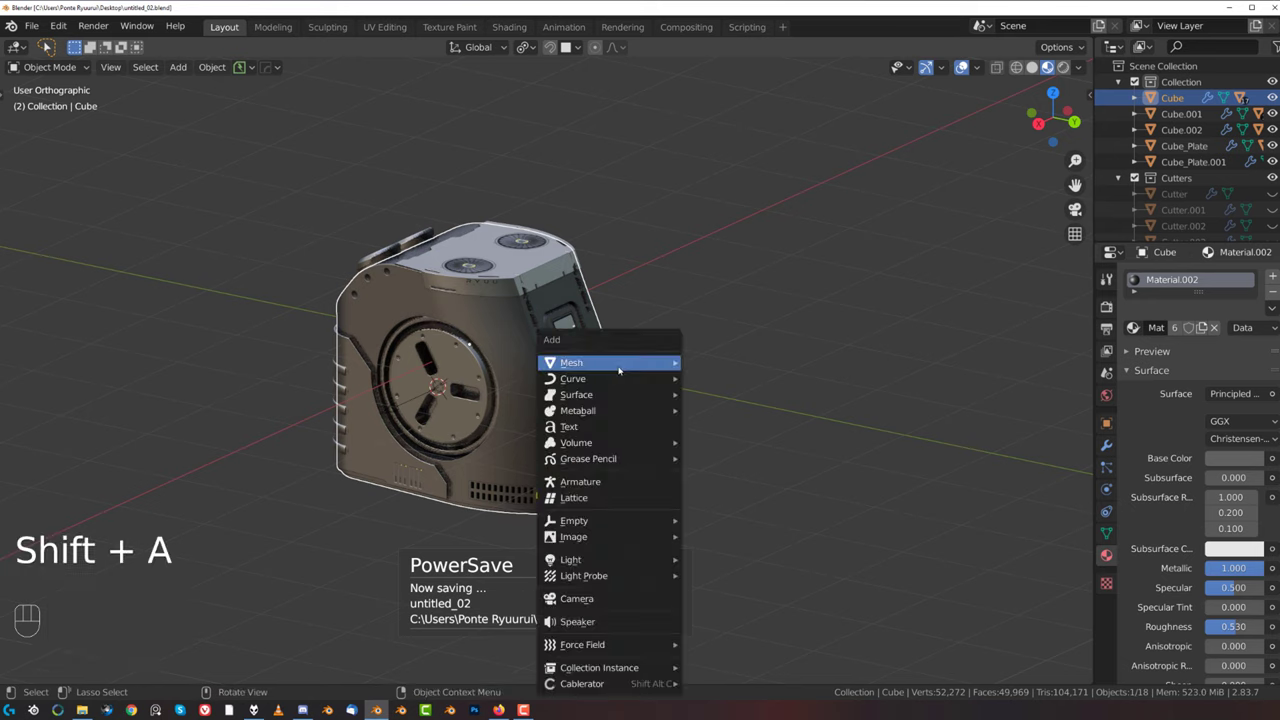
mouse_move(619, 371)
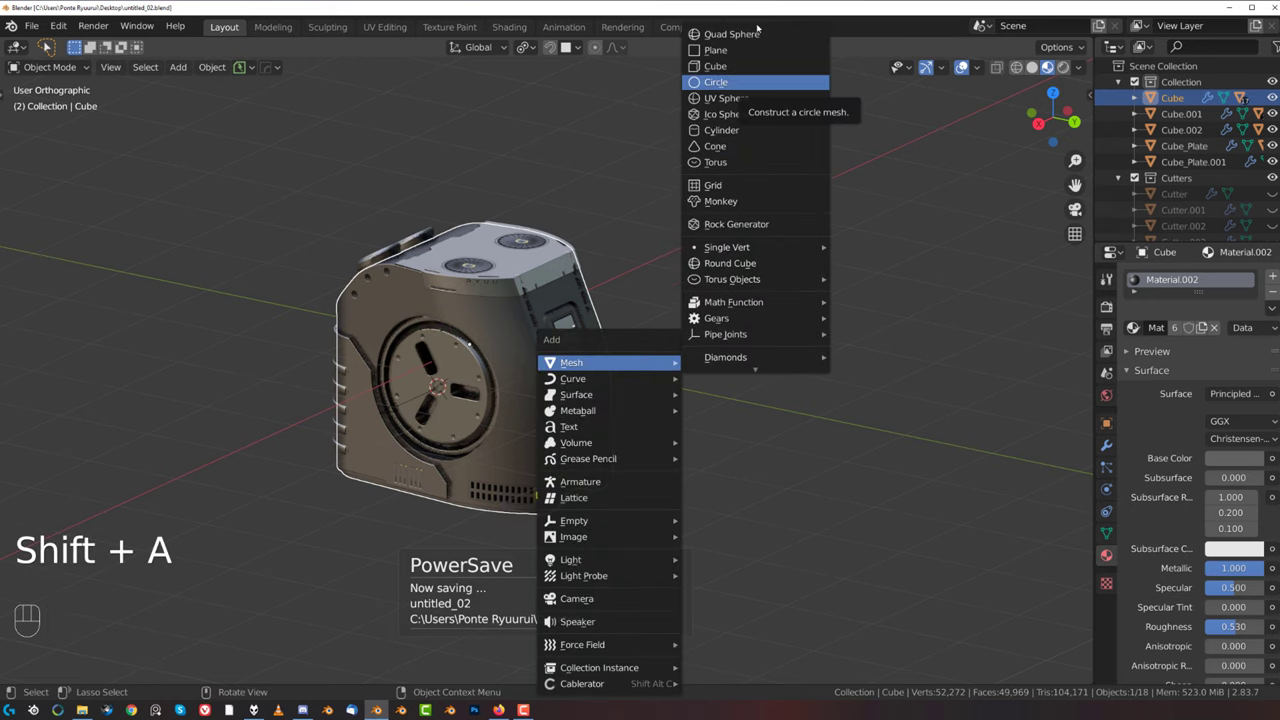
click(718, 47)
- Move the new plane down along Z until it meets the base of the model
scroll(576, 297, down, 2)
scroll(576, 297, up, 2)
key(KP_3)
key(KP_5)
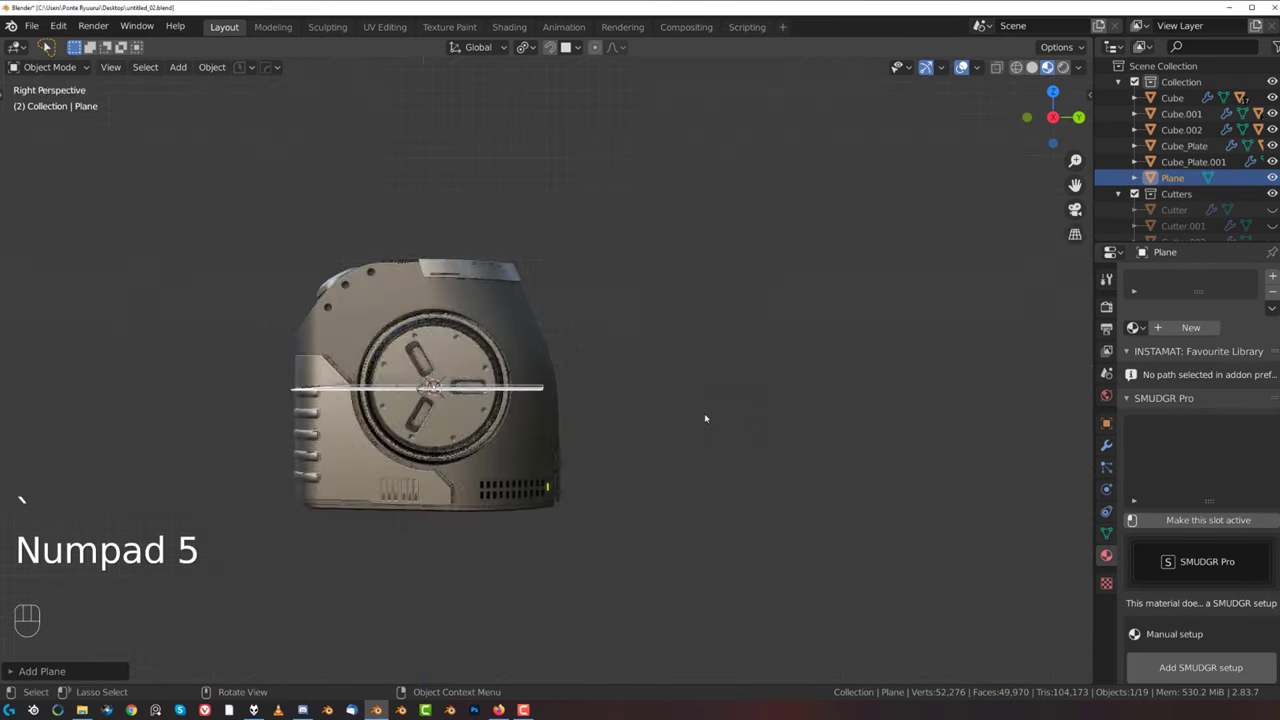
key(KP_5)
key(KP_5)
key(g)
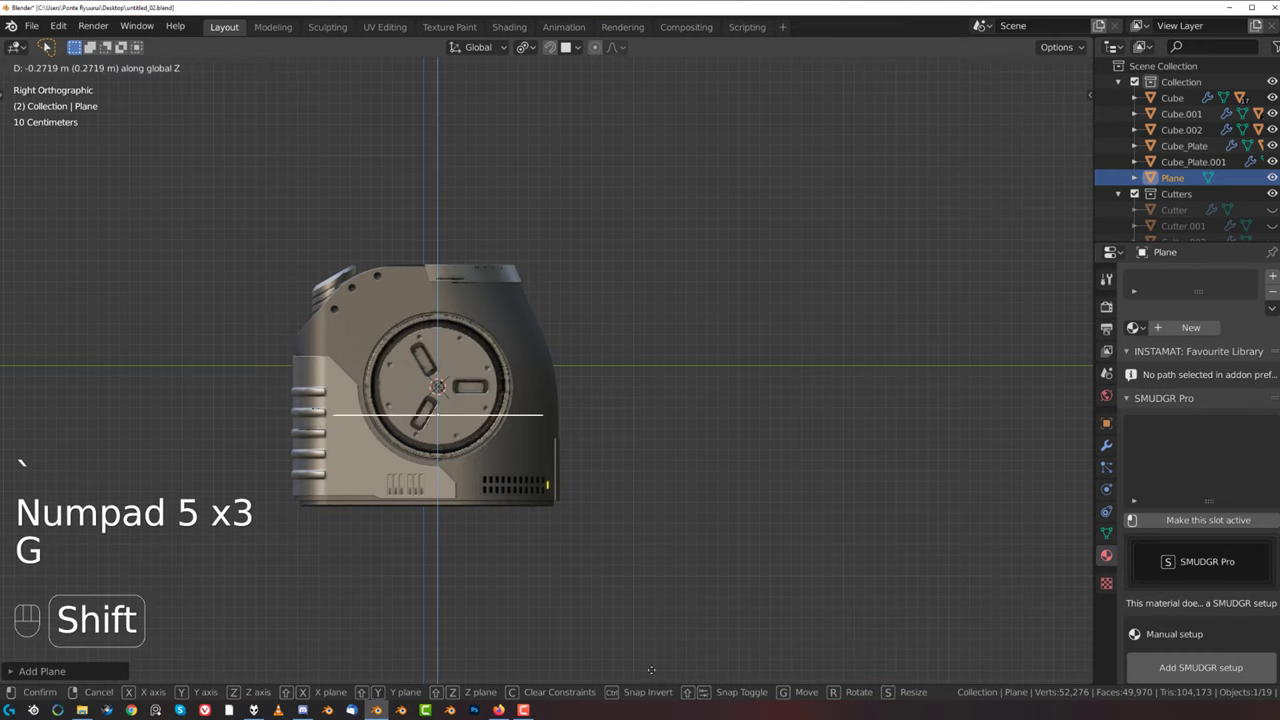
click(783, 298)
- Scale the plane up to several times the width of the model
key(s)
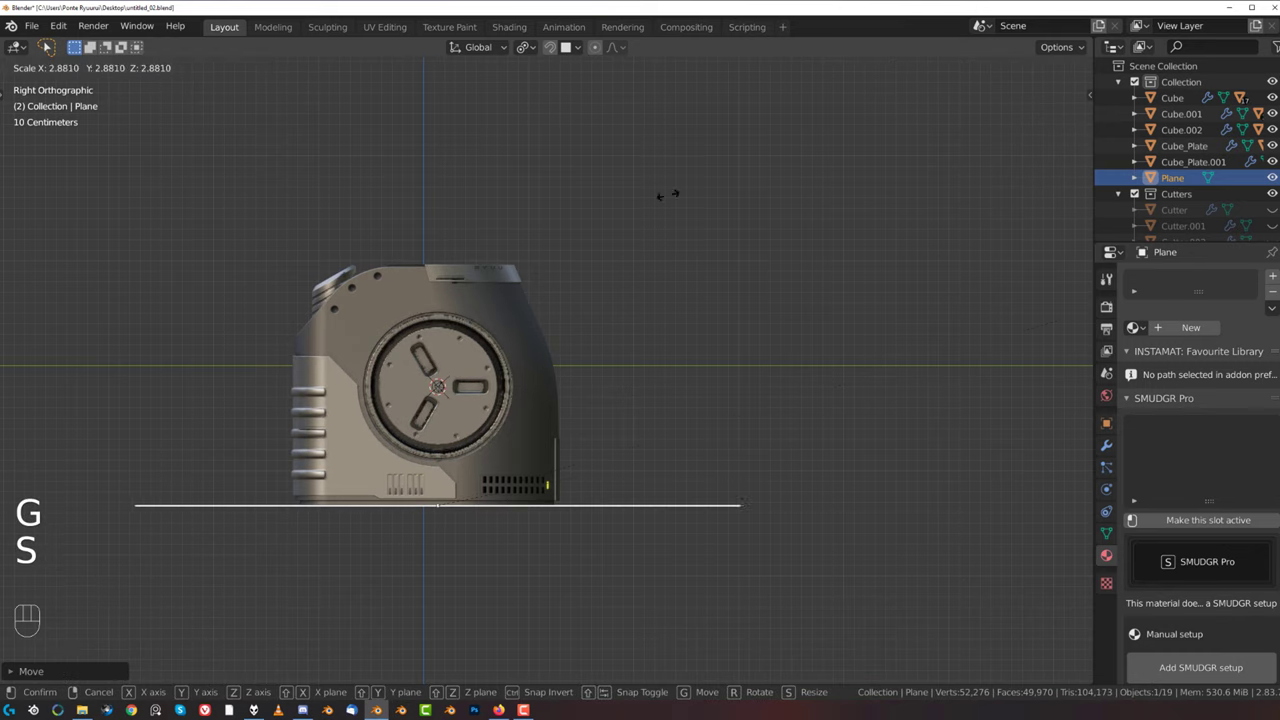
click(700, 594)
scroll(560, 355, down, 3)
- Add a HardOps Solidify modifier to the plane with offset -1.00 and a small thickness
key(q)
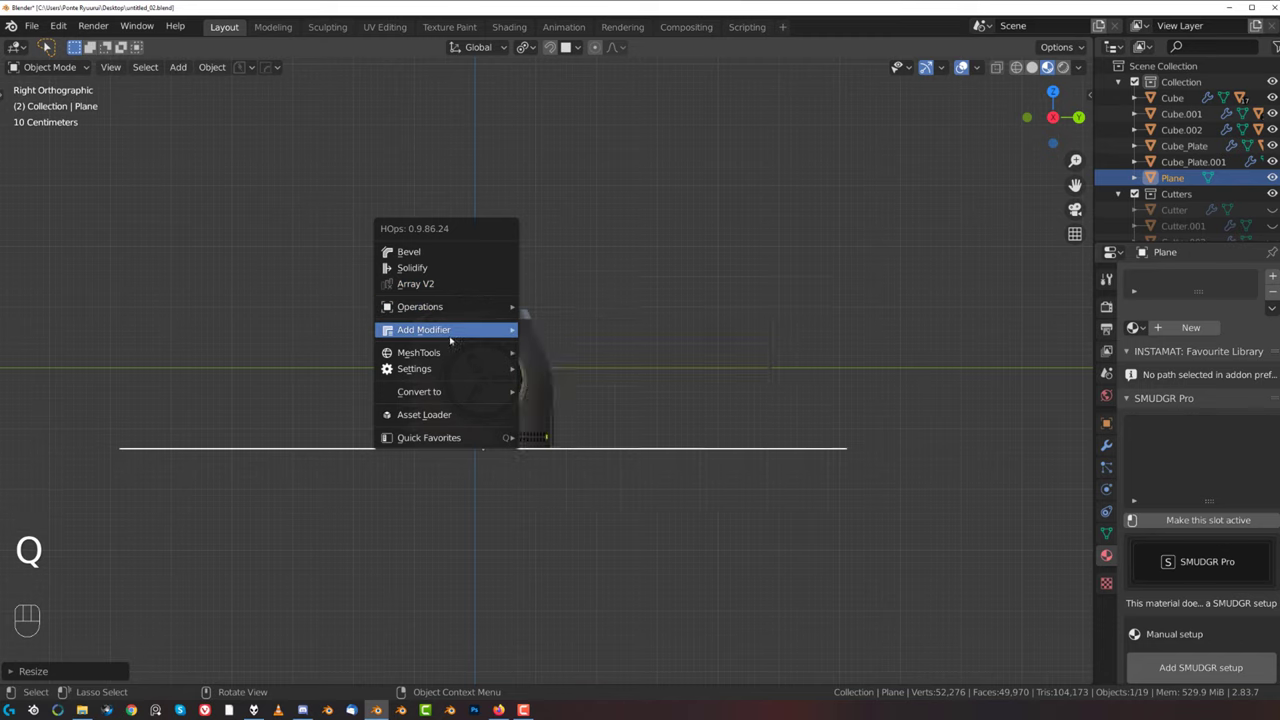
mouse_move(470, 333)
click(614, 348)
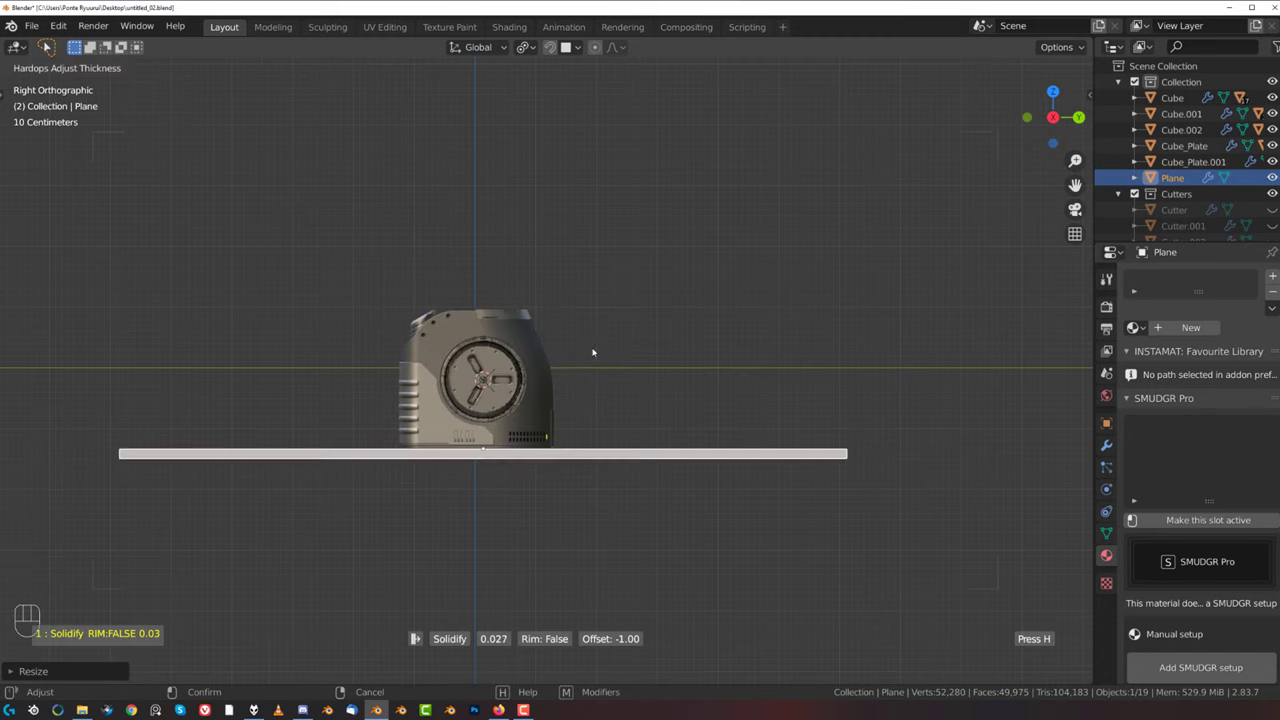
click(604, 351)
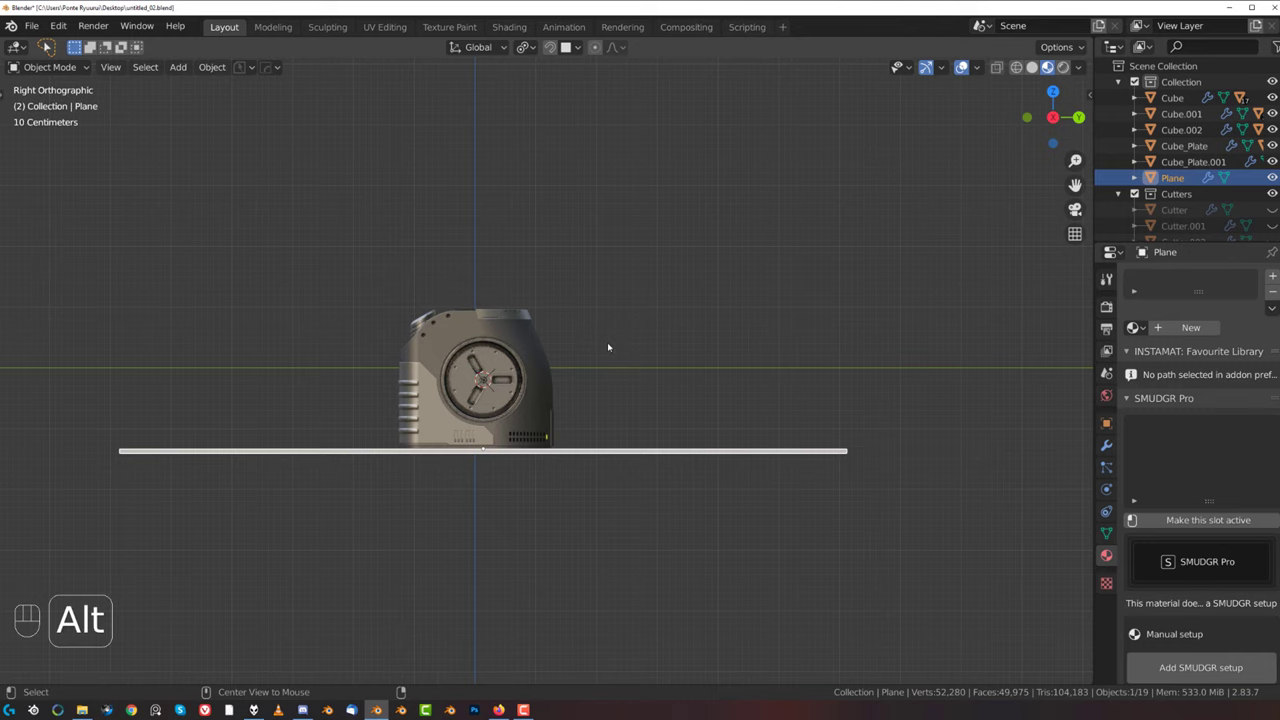
- Assign a new HardOps blank material to the ground plane
key(alt+m)
click(606, 336)
middle_drag(606, 336, 502, 436)
key(KP_5)
scroll(530, 330, up, 4)
shift+middle_drag(530, 310, 591, 345)
scroll(546, 377, down, 3)
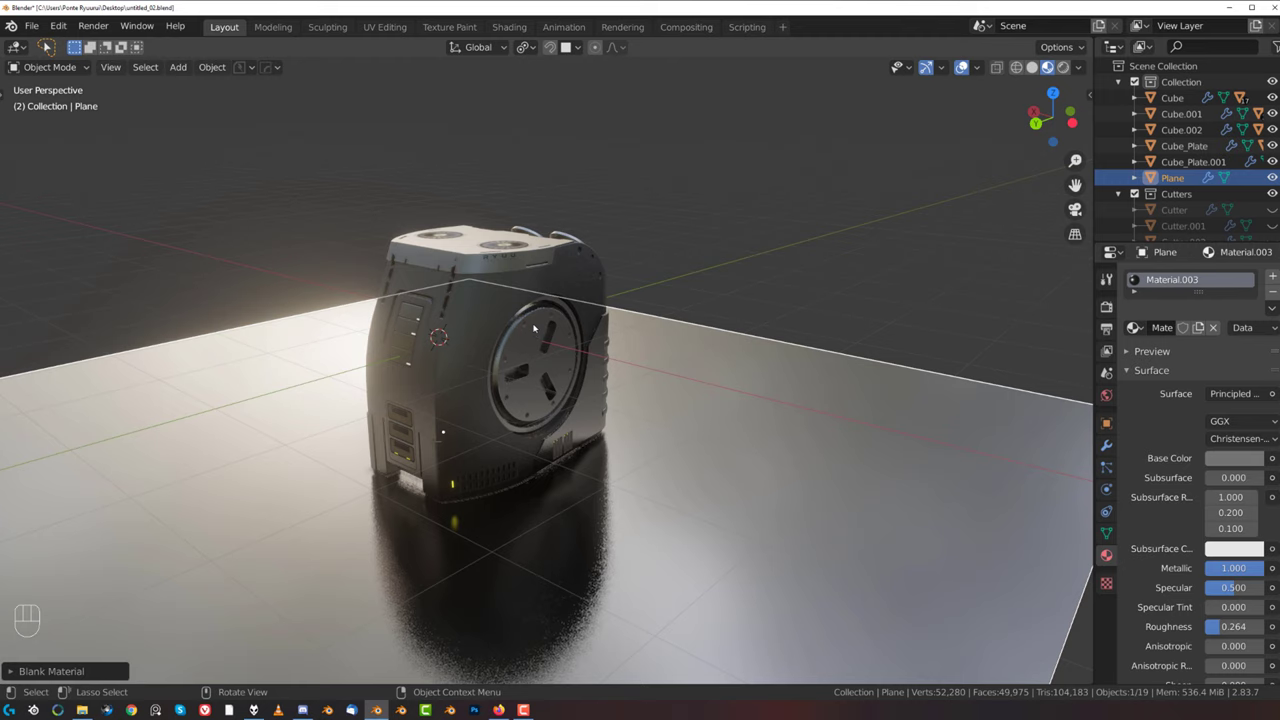
key(q)
key(q)
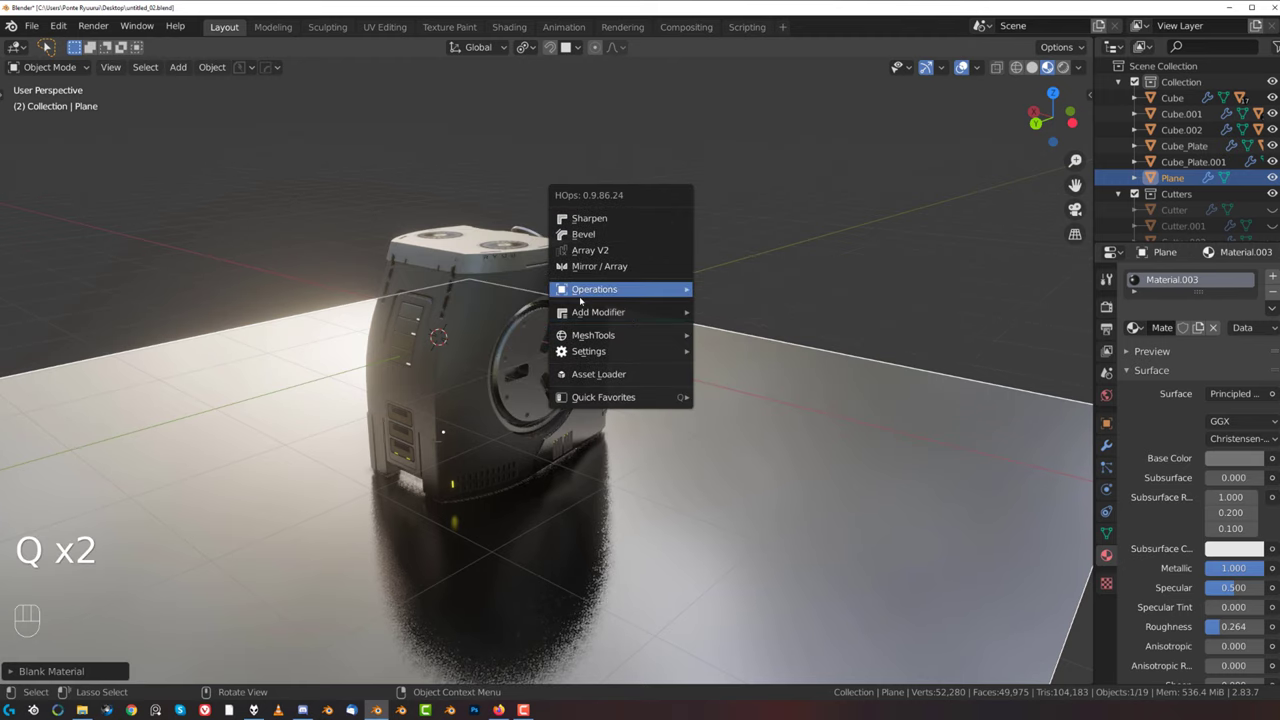
mouse_move(626, 312)
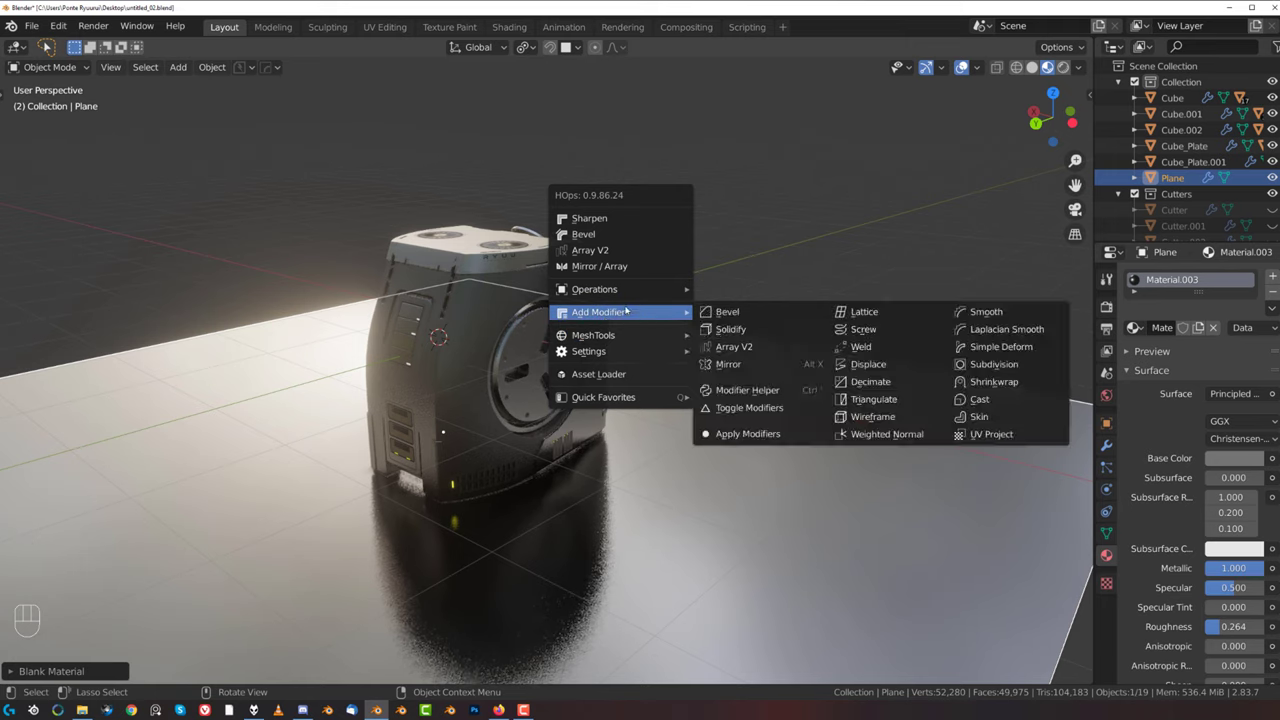
mouse_move(626, 290)
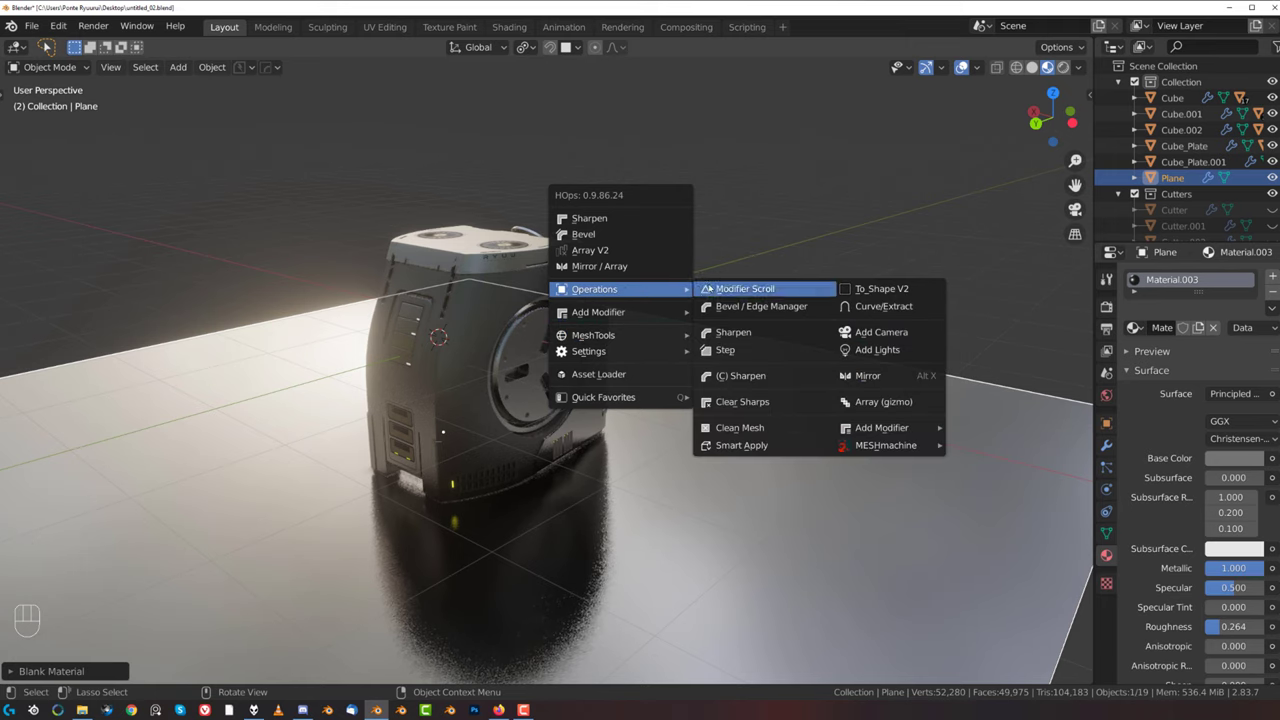
click(886, 351)
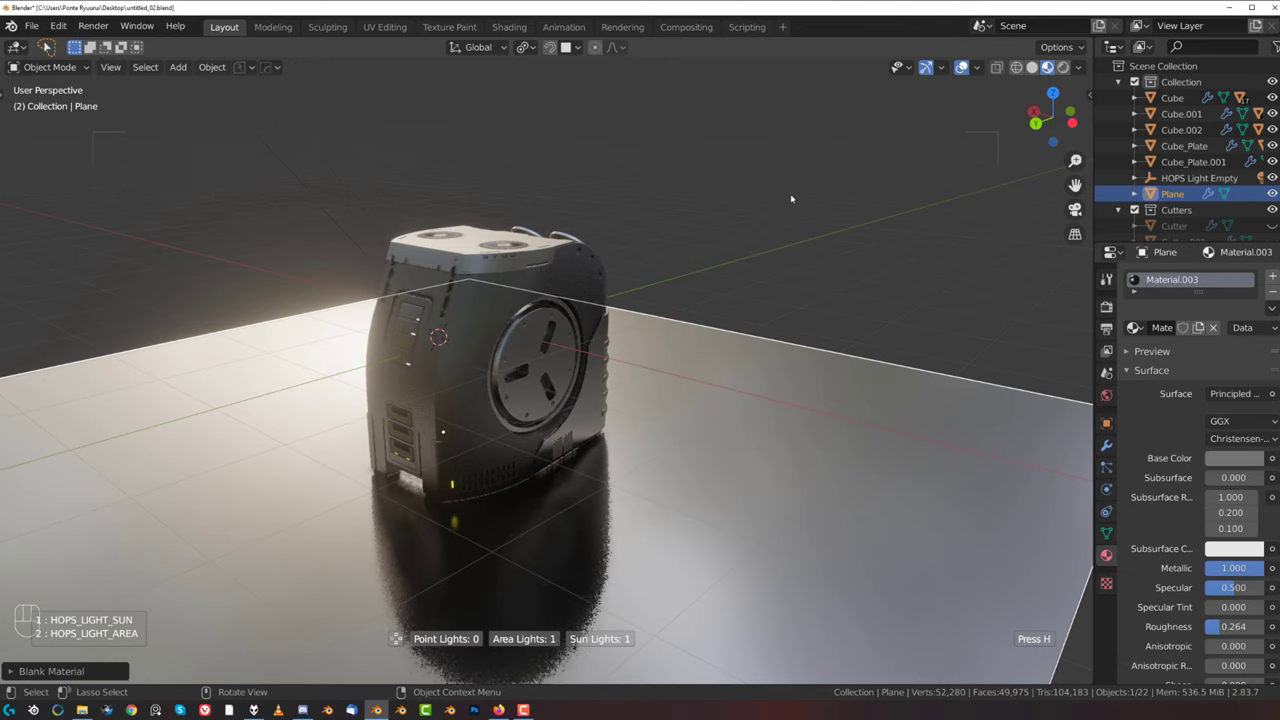
scroll(738, 262, up, 1)
click(716, 258)
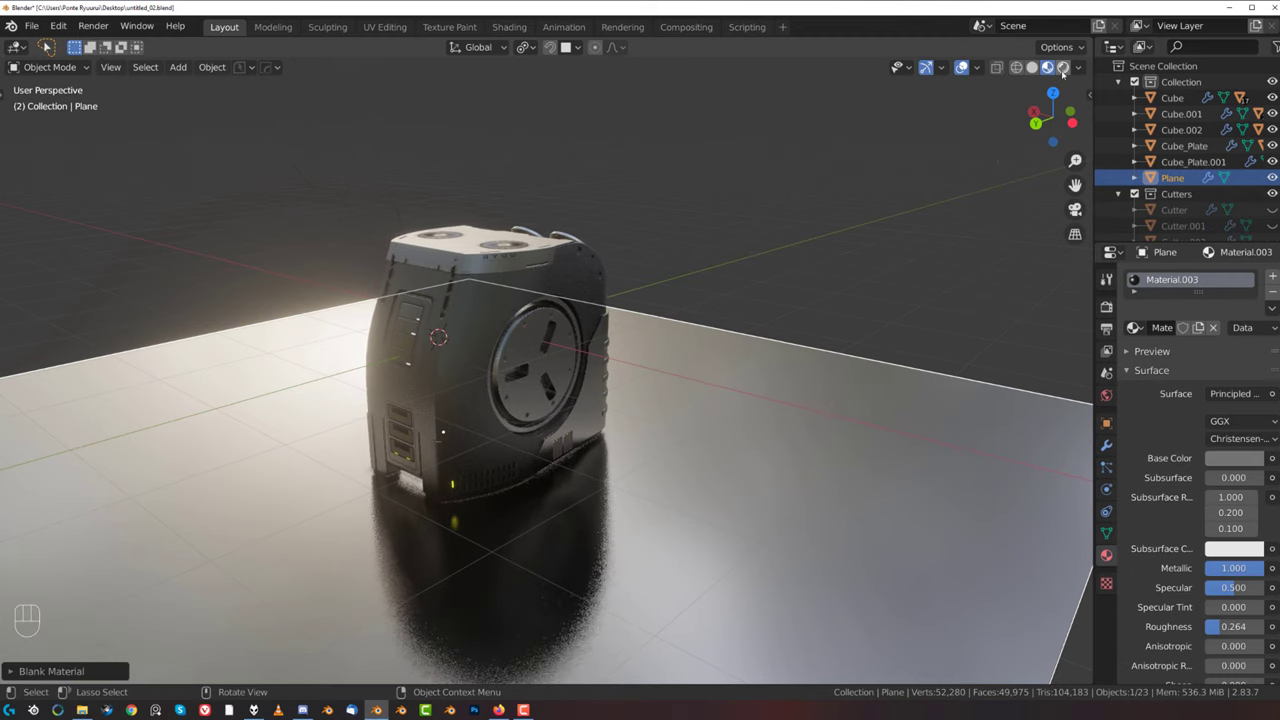
- Switch the viewport to Rendered shading and inspect the model on its ground plane up close and from farther away
click(1063, 68)
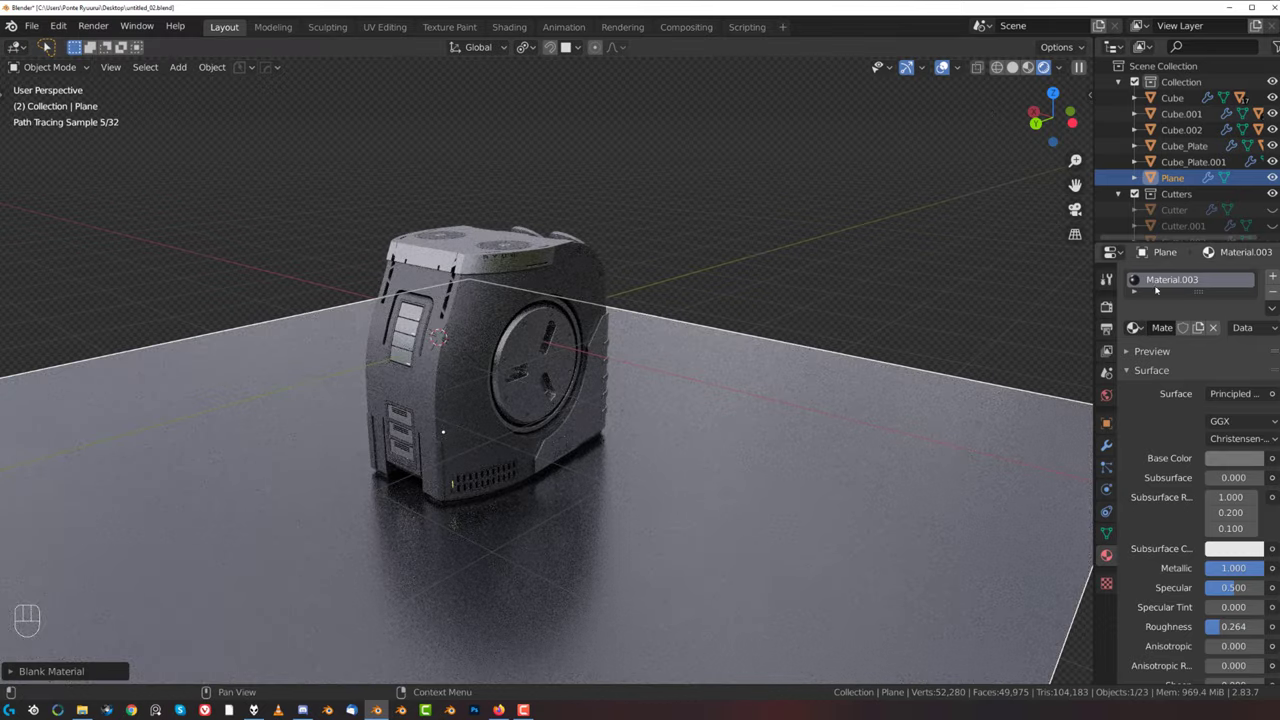
middle_drag(518, 386, 503, 369)
scroll(510, 360, up, 2)
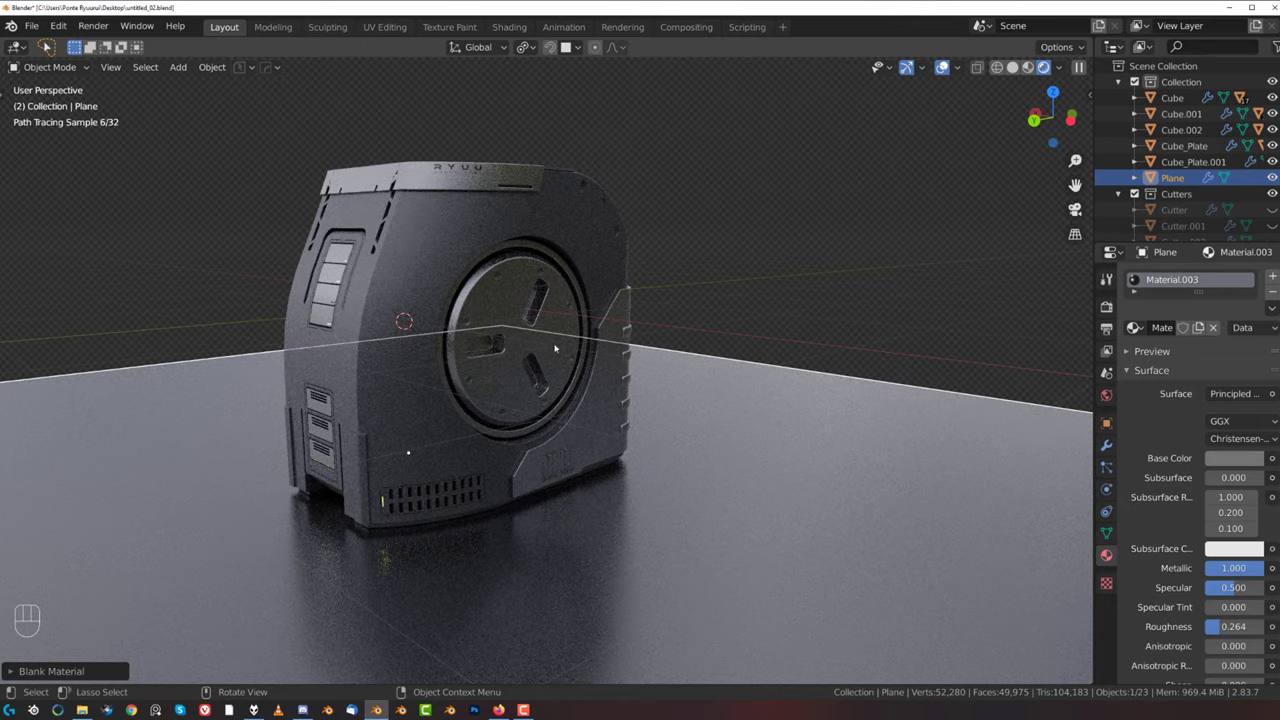
scroll(555, 348, down, 6)
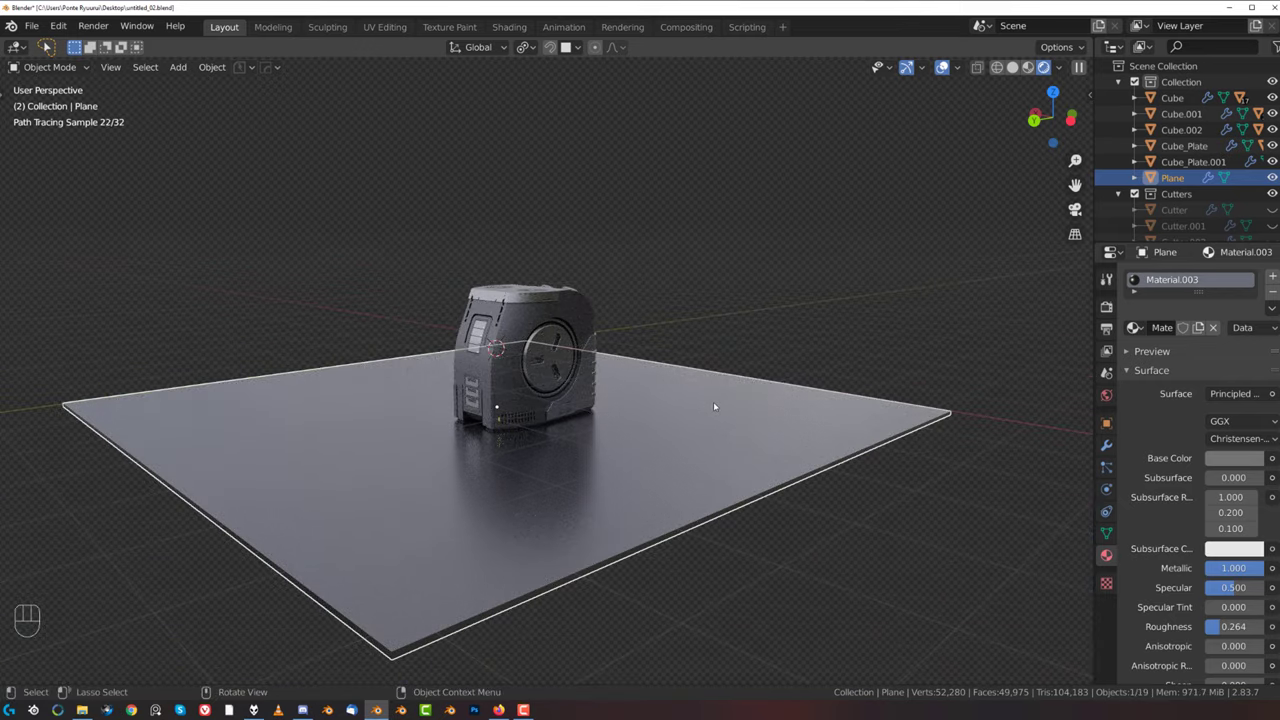
- Add a mesh circle with 100 vertices and scale it up to roughly the width of the ground plane
key(shift+a)
mouse_move(698, 365)
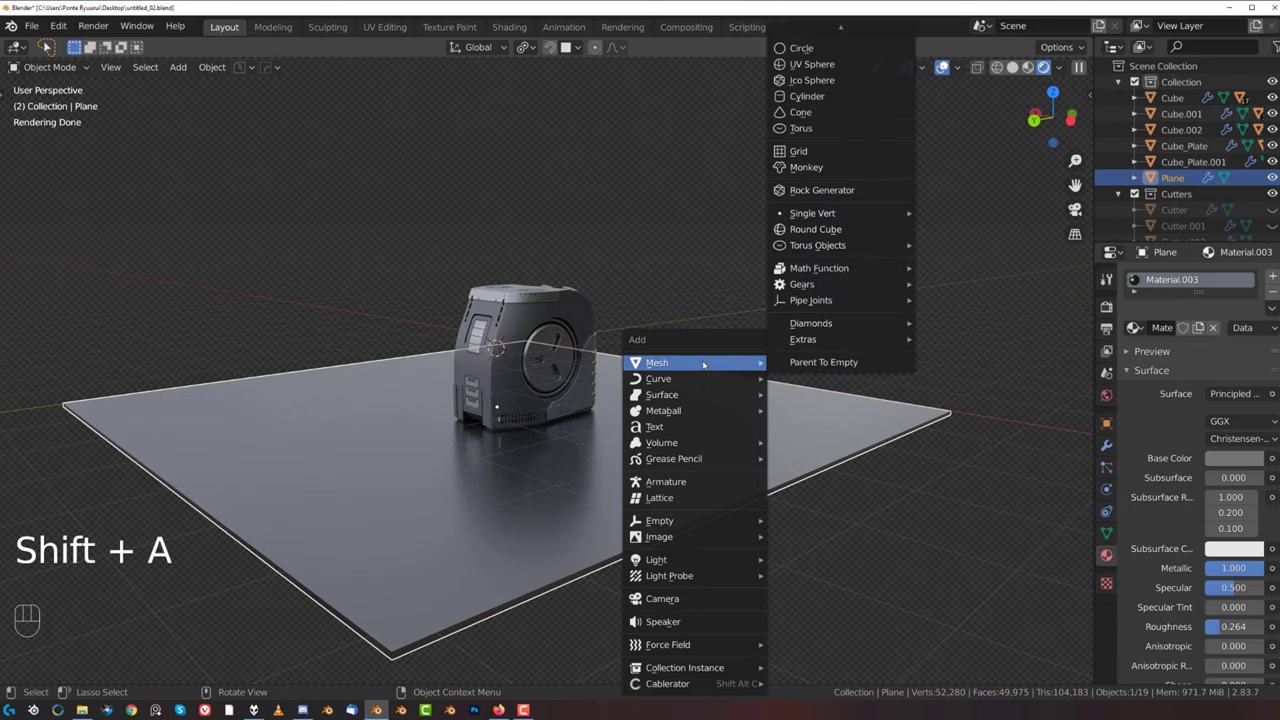
click(844, 54)
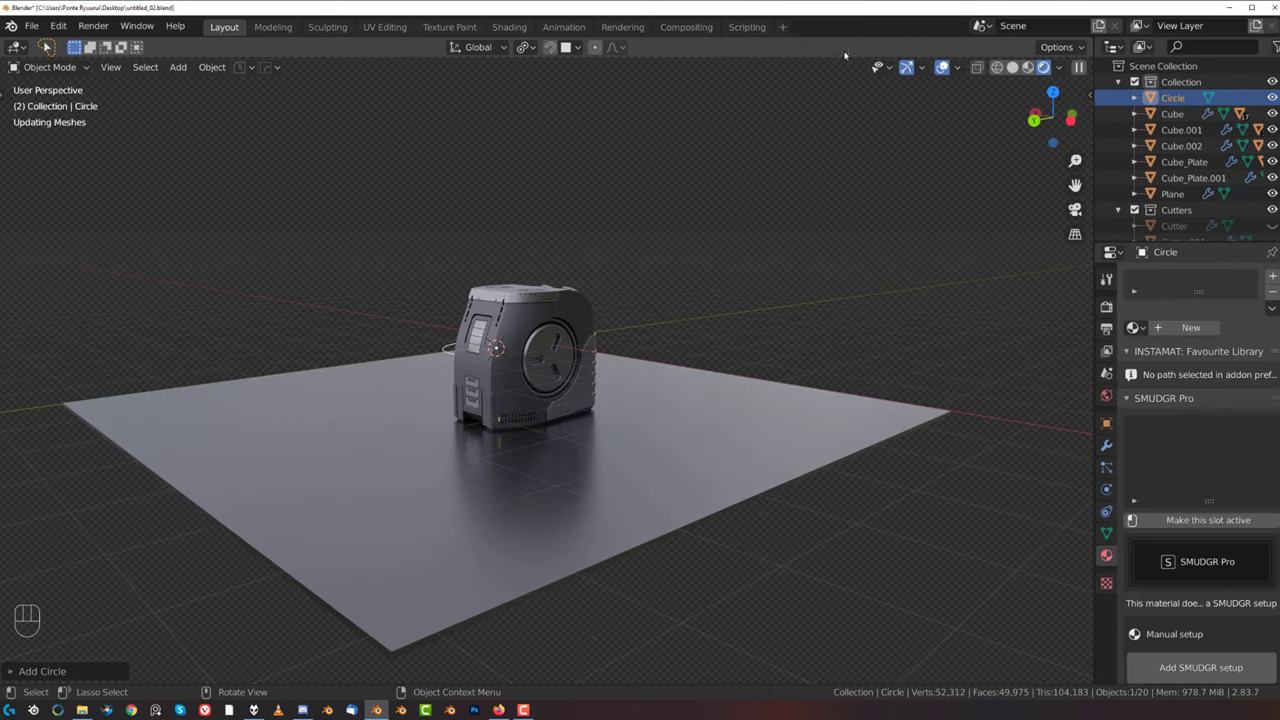
scroll(666, 249, down, 3)
click(40, 671)
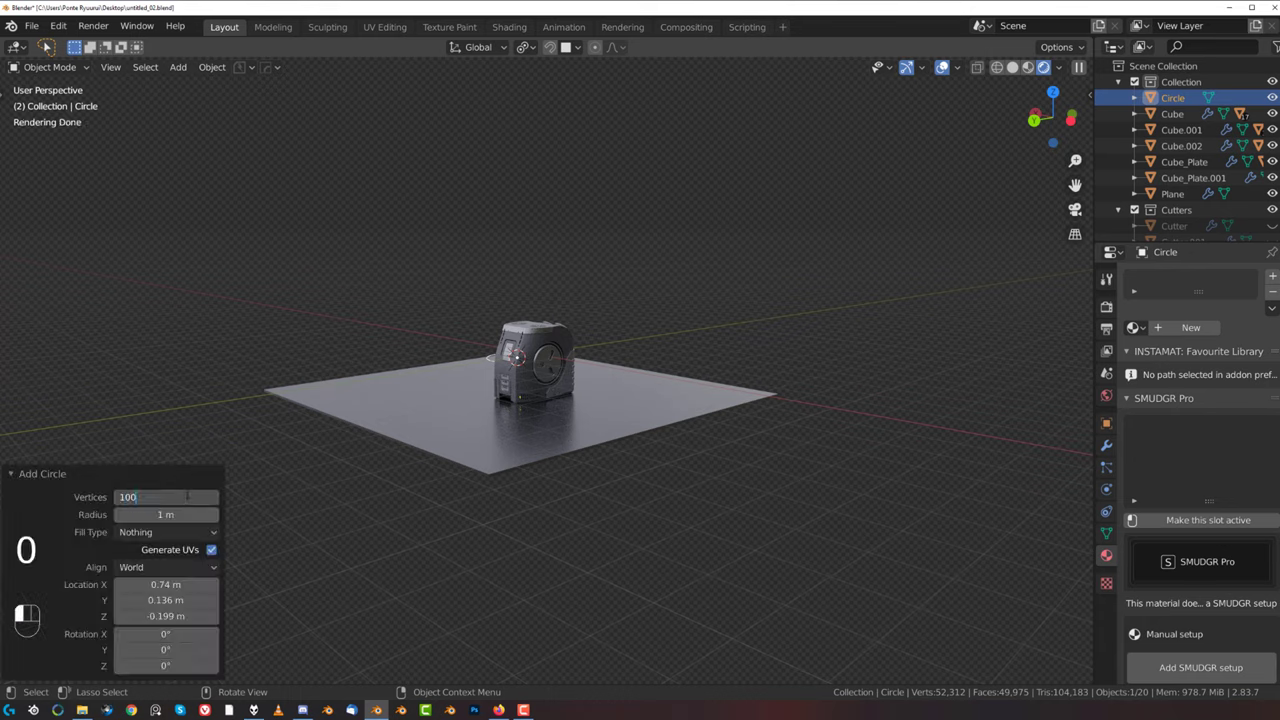
key(s)
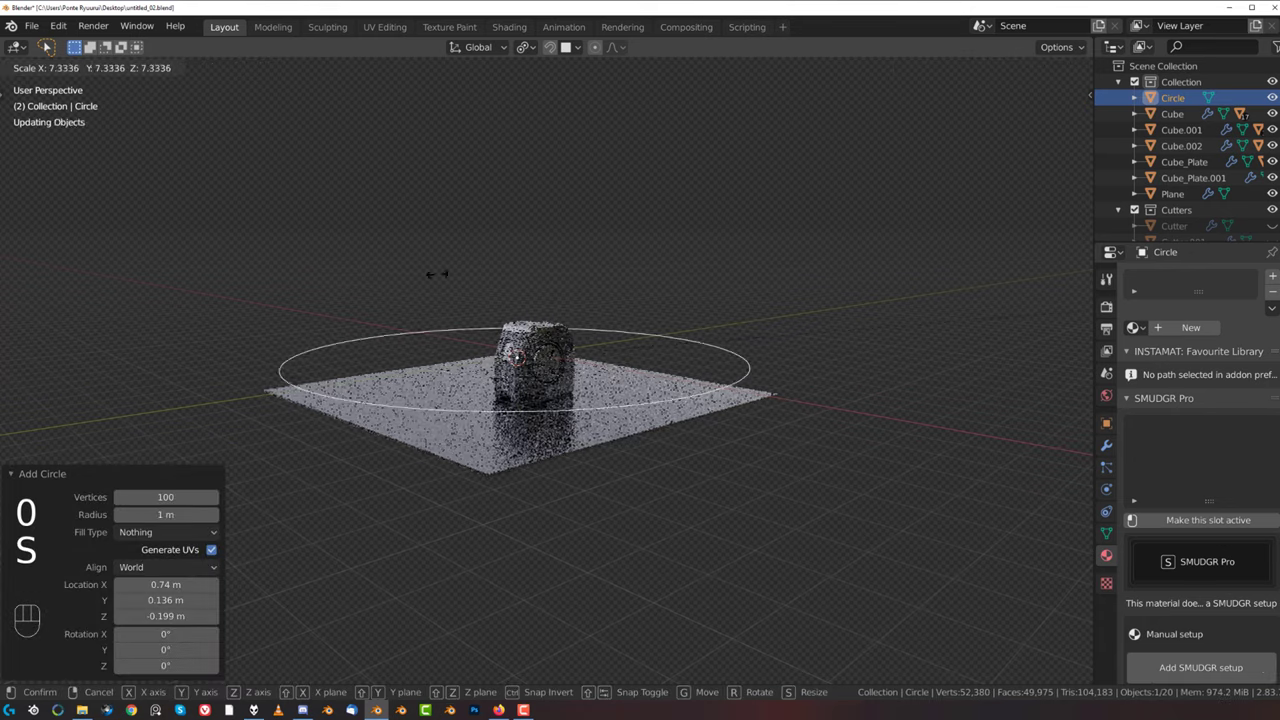
click(611, 320)
- Fill the circle with a face and extrude it slightly to form a thin disc
key(Tab)
key(d)
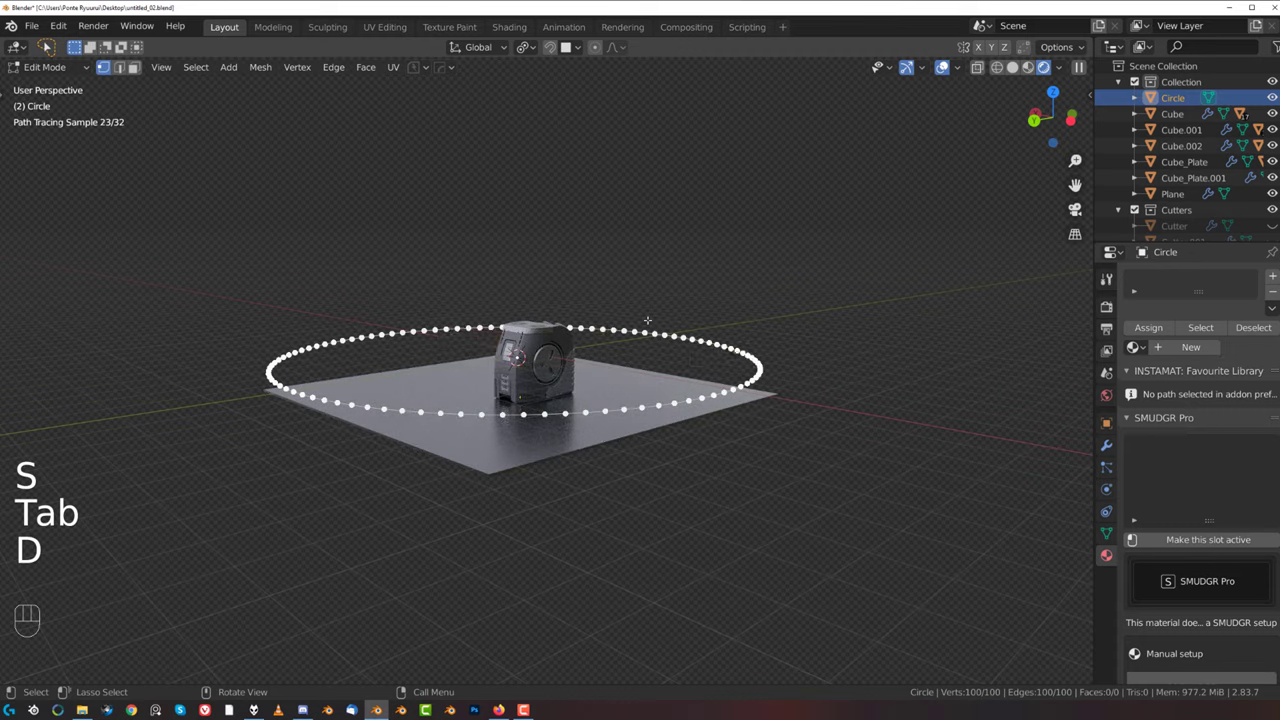
key(f)
key(Tab)
key(e)
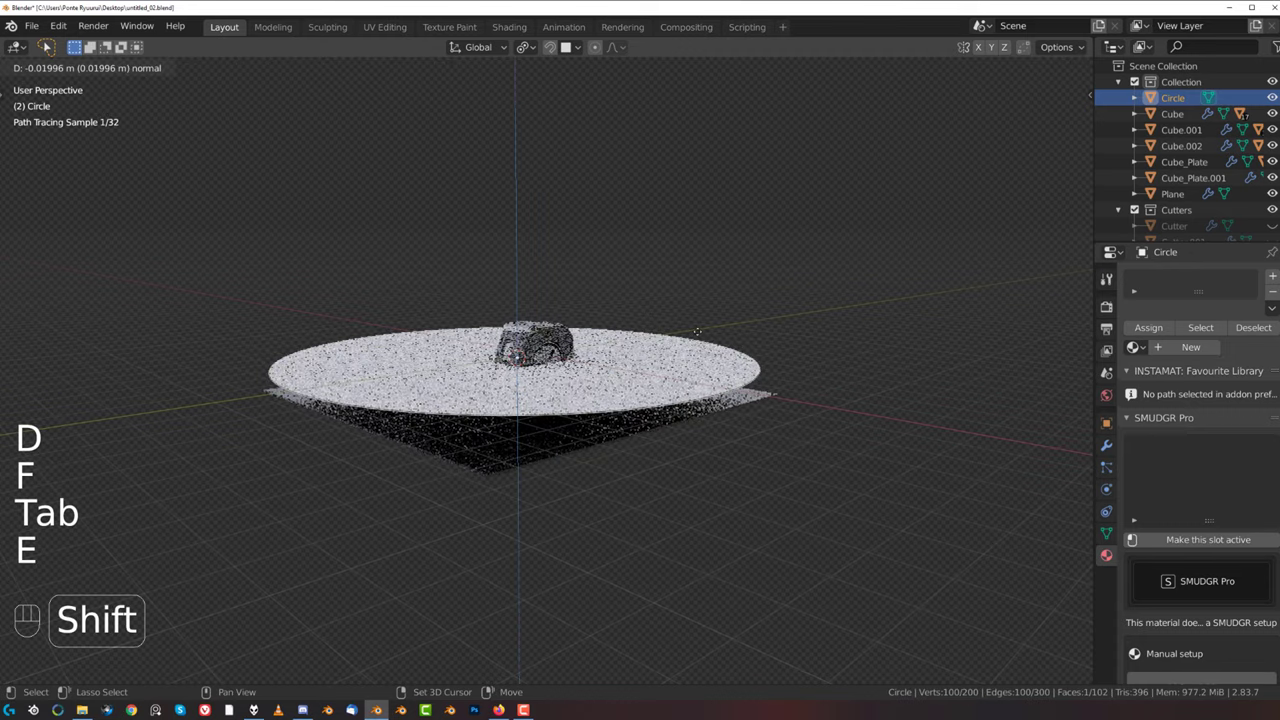
click(580, 396)
key(Tab)
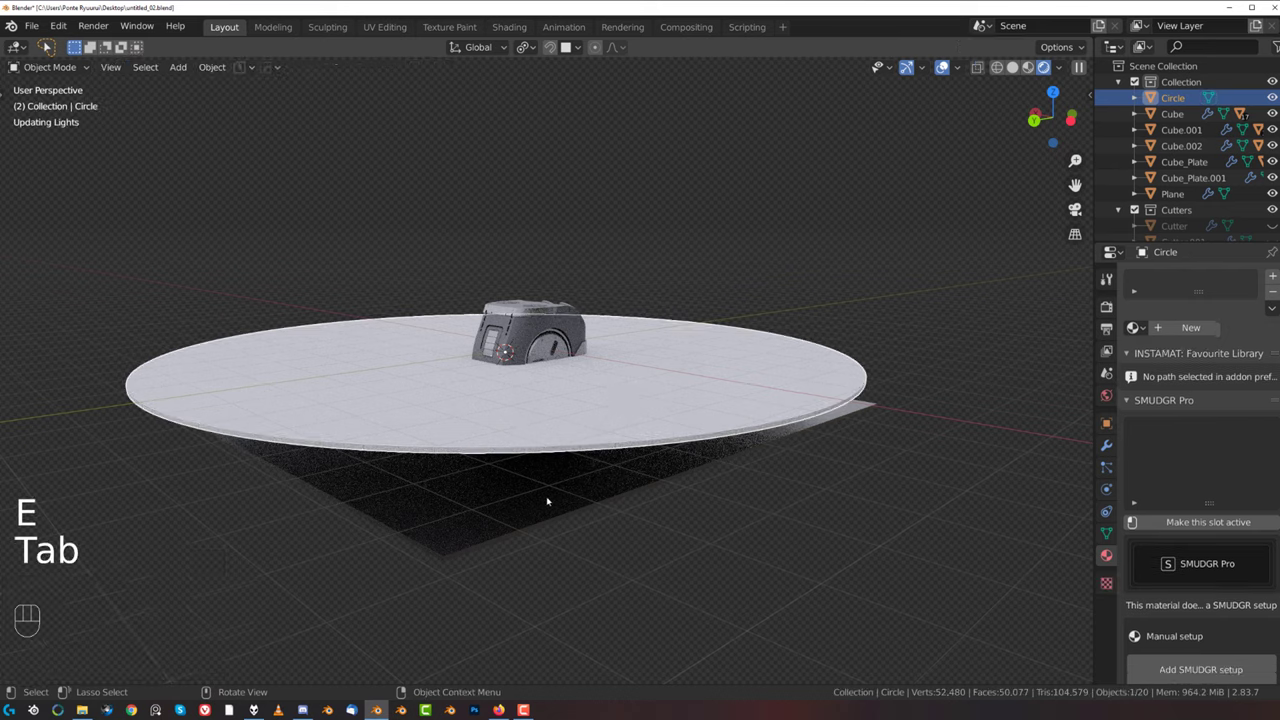
- Copy the square ground plane's Material.003 to the disc
click(573, 412)
click(574, 420)
scroll(573, 425, up, 1)
shift+click(563, 491)
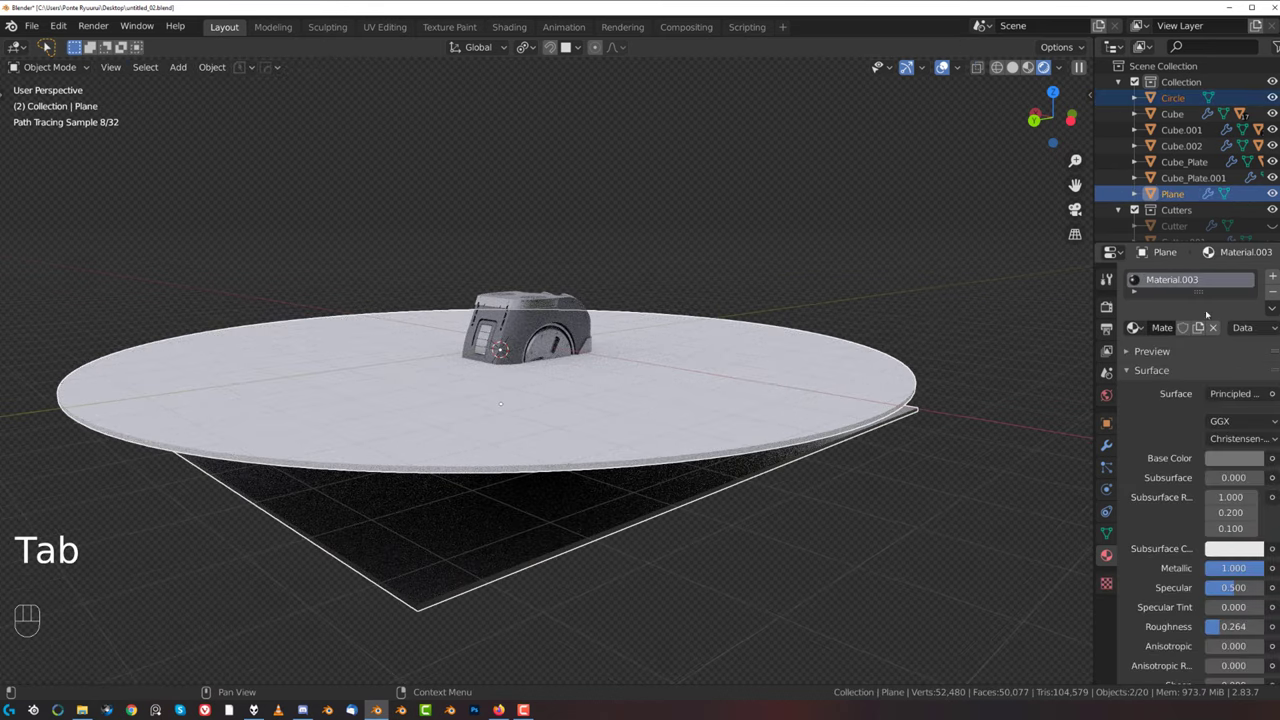
click(1272, 308)
click(1200, 352)
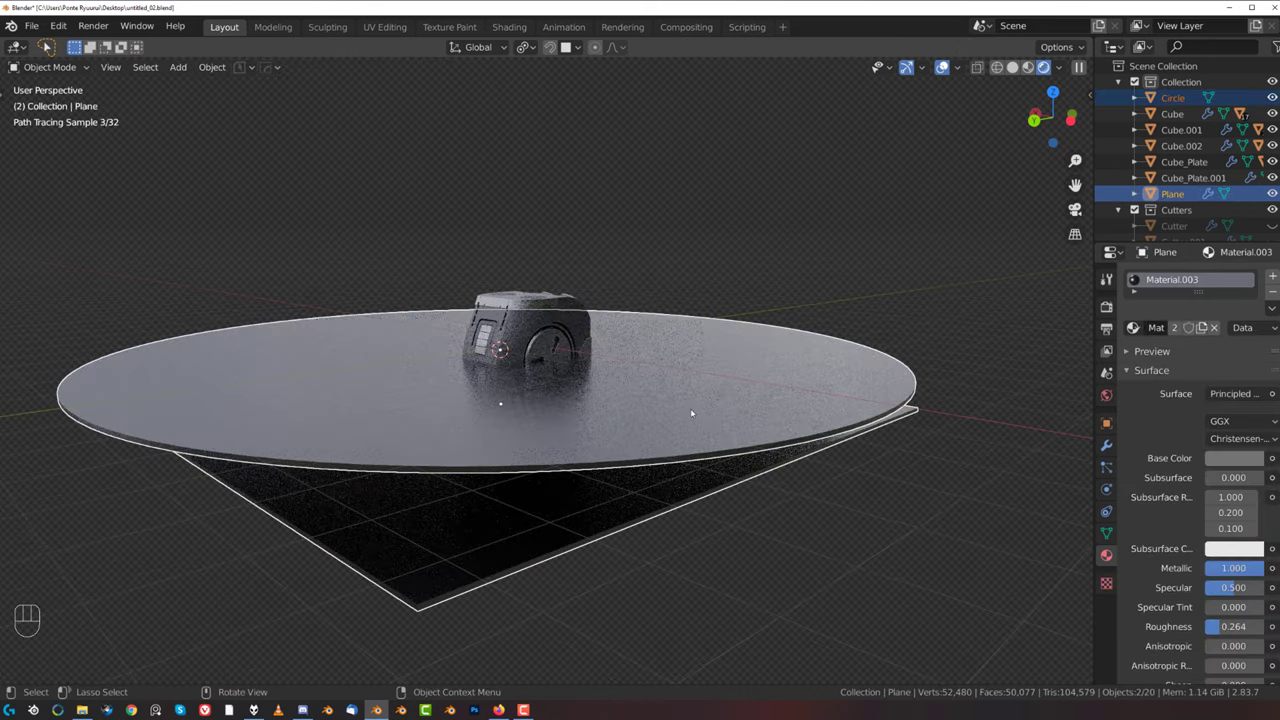
- Delete the square ground plane, keeping the disc
click(690, 408)
key(x)
click(672, 505)
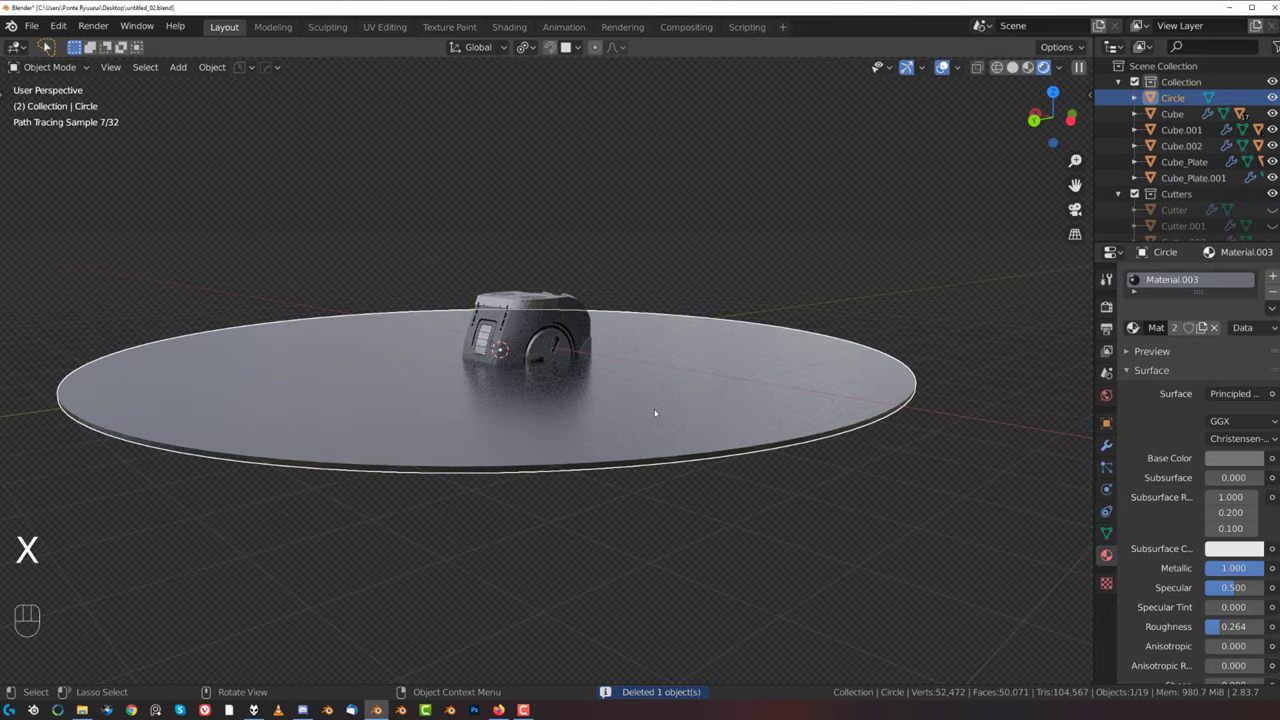
- Lower the disc along Z by about 0.947 m, then by about 0.207 m in right orthographic view, to just below the model
key(g)
key(z)
click(654, 436)
key(grave)
click(769, 408)
scroll(640, 380, up, 5)
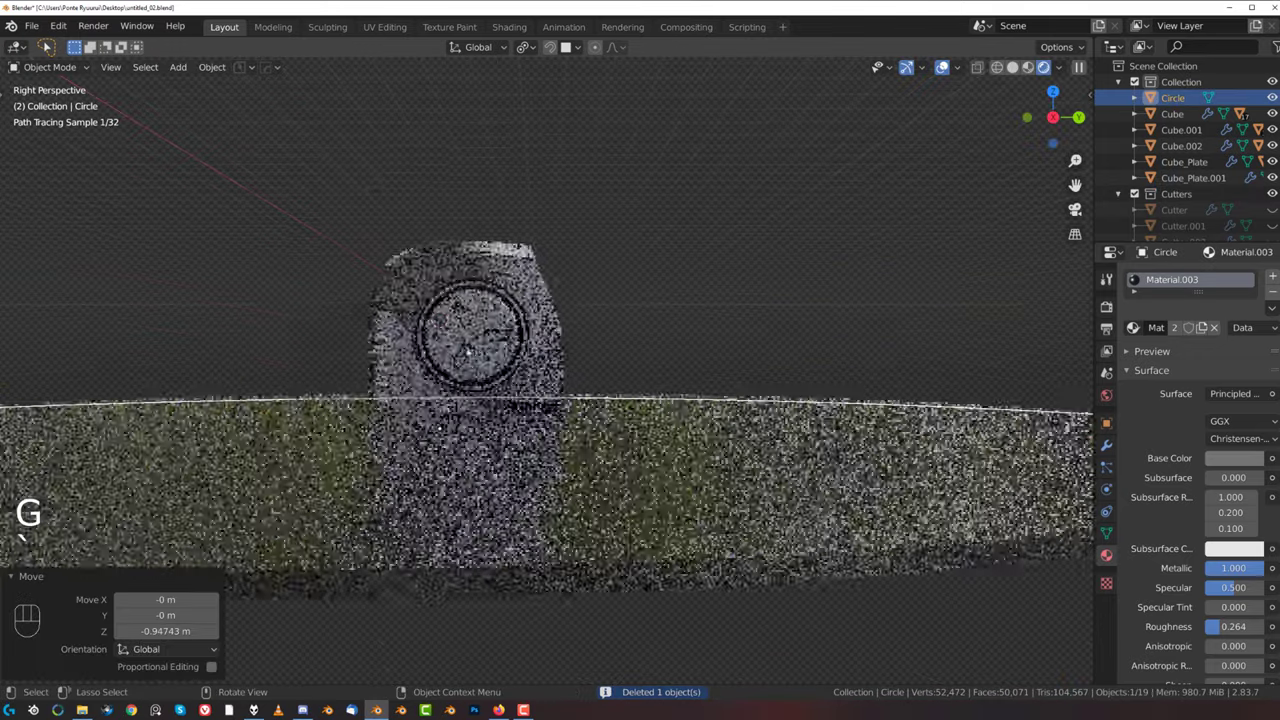
key(KP_5)
key(g)
key(z)
key(shift)
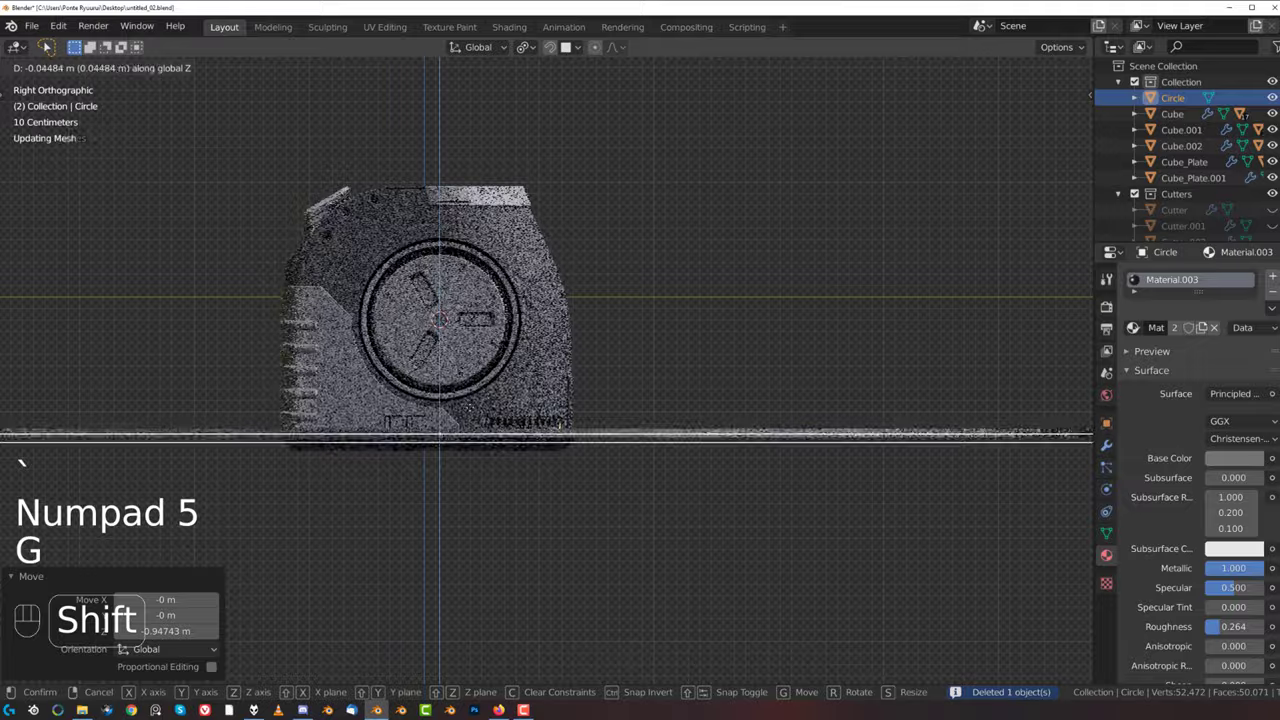
click(479, 589)
- Raise the disc along Z by about 0.018 m to meet the model's underside, then return to a perspective view
scroll(627, 345, up, 8)
scroll(627, 345, down, 5)
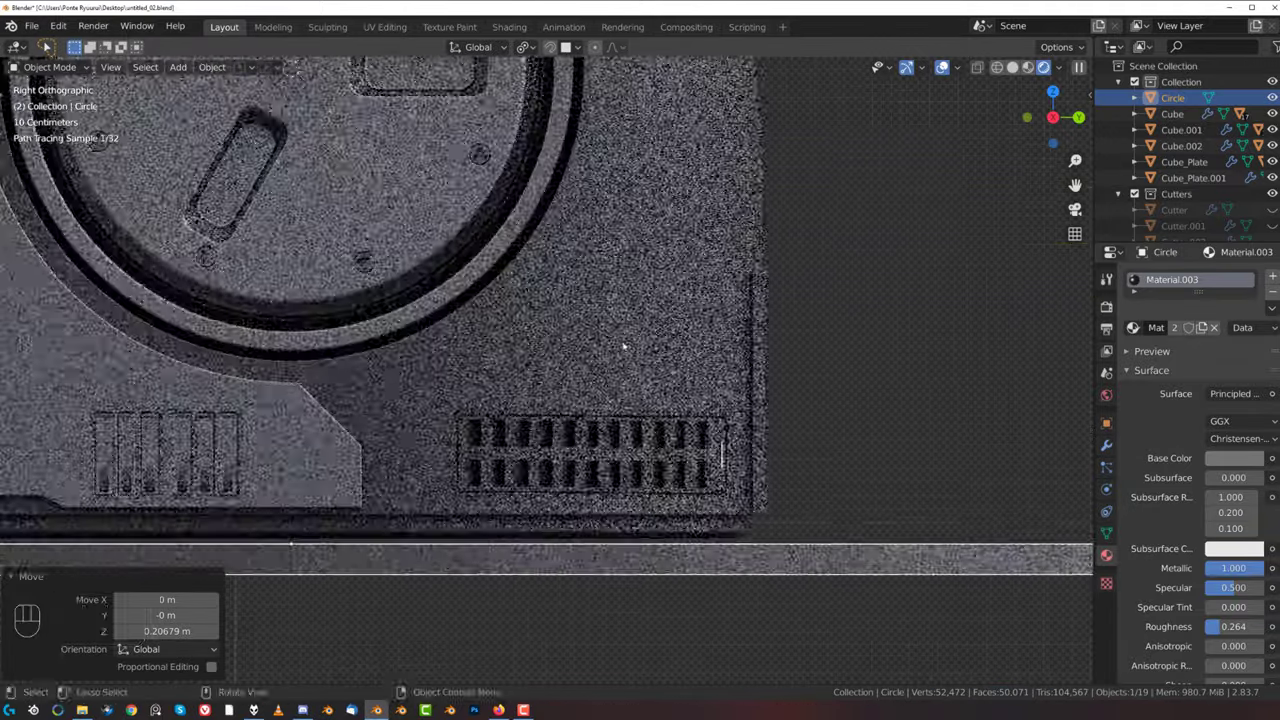
key(g)
key(z)
key(shift)
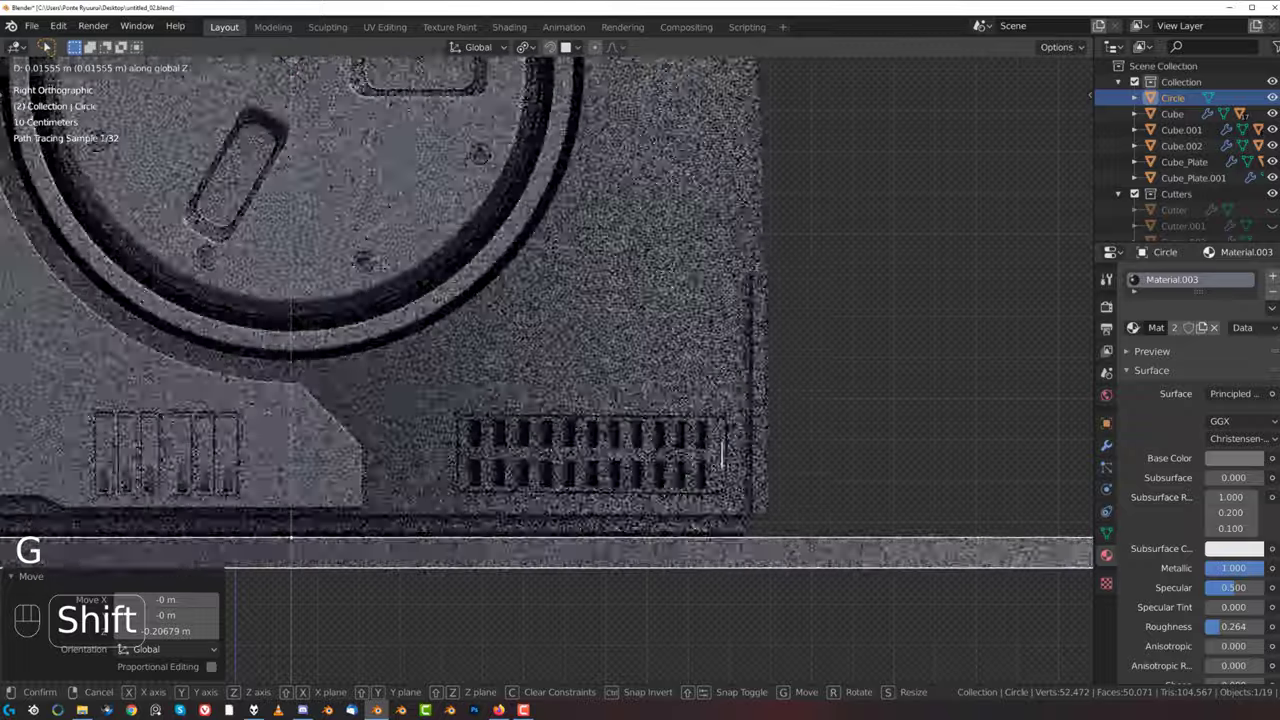
click(614, 267)
scroll(614, 267, down, 10)
mouse_move(553, 274)
middle_down()
mouse_move(594, 286)
mouse_move(560, 295)
middle_up()
key(KP_5)
scroll(527, 302, up, 4)
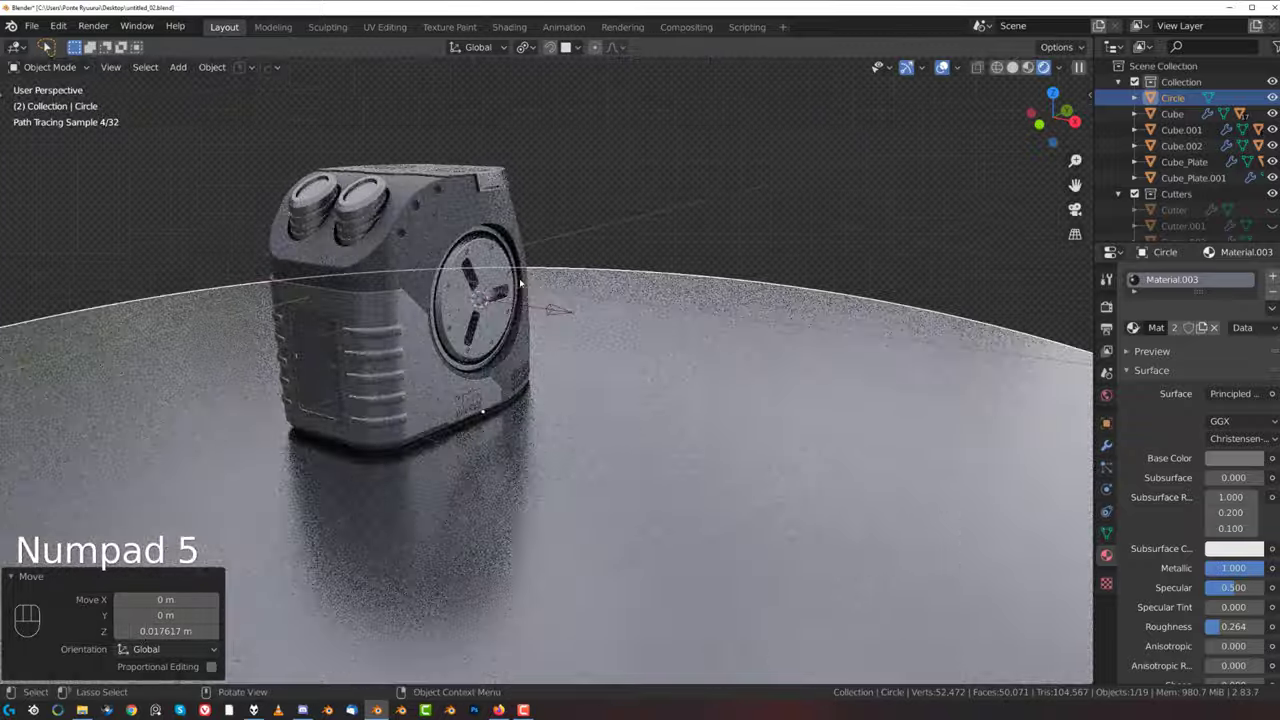
- Lock the camera to the view and create a Smart View Cam from the current perspective
key(Page_Down)
key(Page_Down)
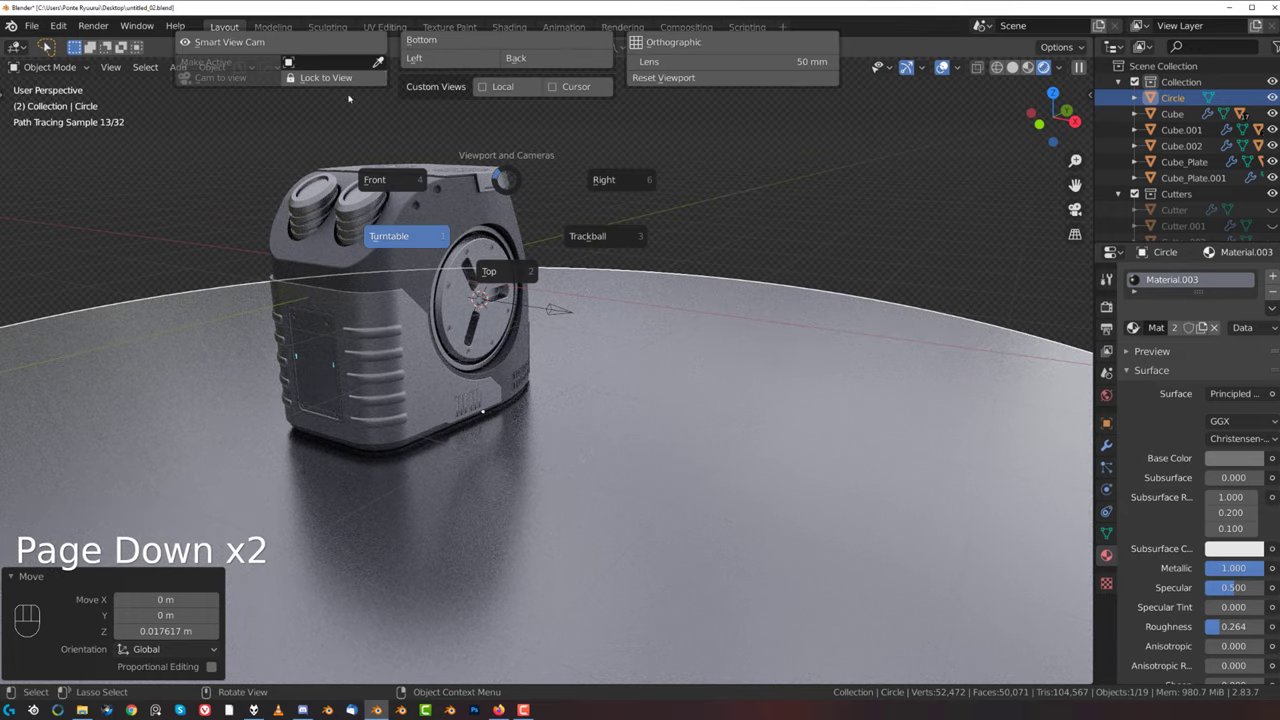
scroll(563, 231, down, 6)
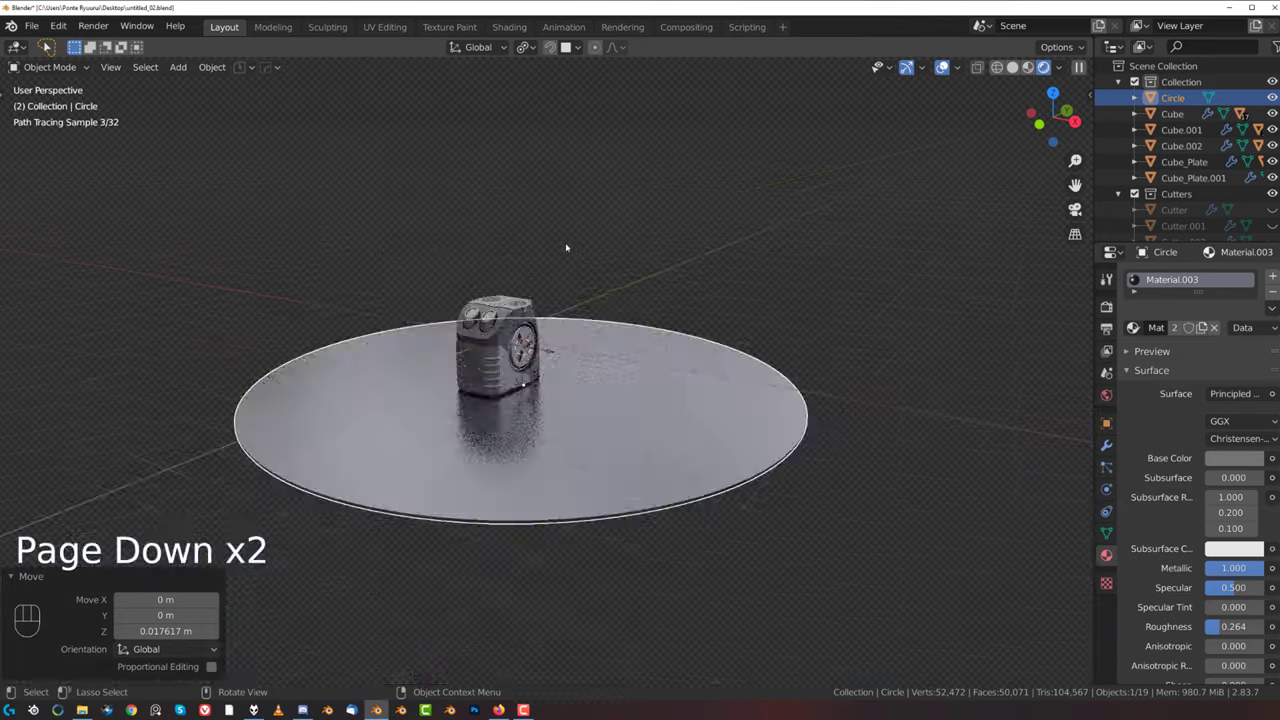
scroll(530, 255, up, 2)
middle_drag(520, 257, 489, 260)
key(Page_Down)
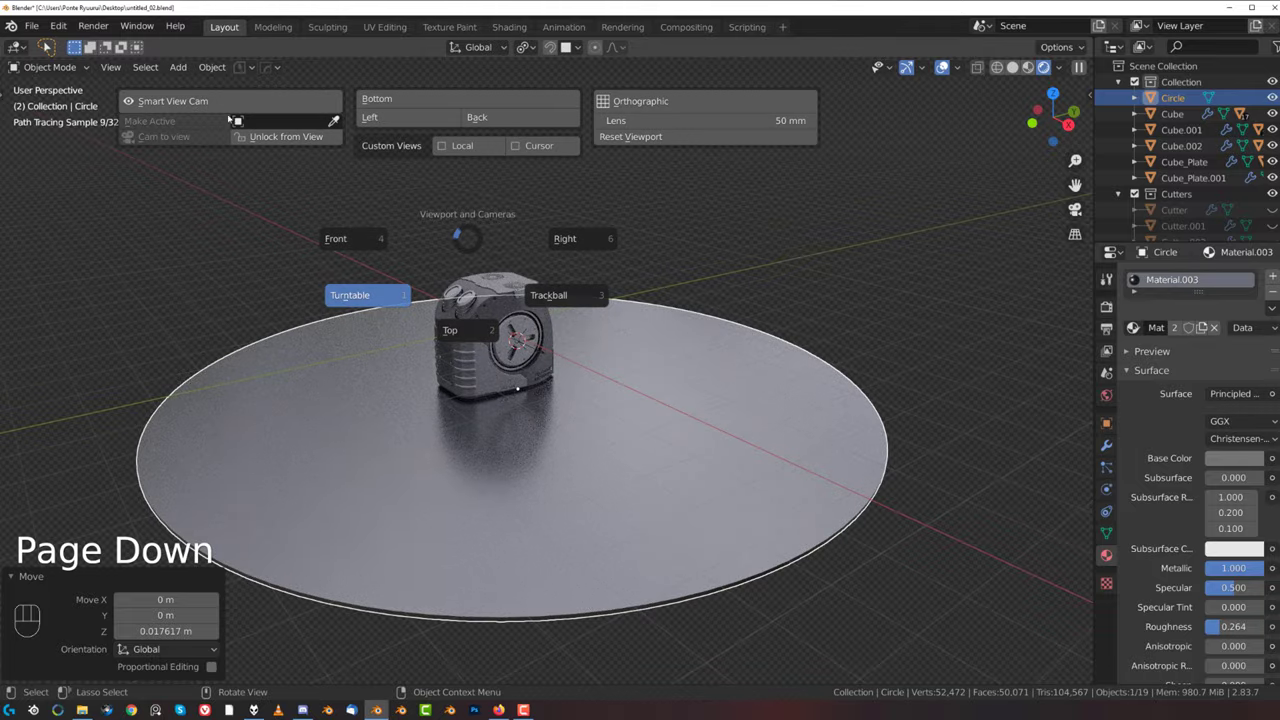
click(230, 104)
- Frame the locked camera low and close, with the model's round vent side and front in the left half of the shot
scroll(391, 260, up, 3)
shift+middle_drag(450, 284, 655, 299)
middle_drag(474, 341, 623, 318)
click(510, 312)
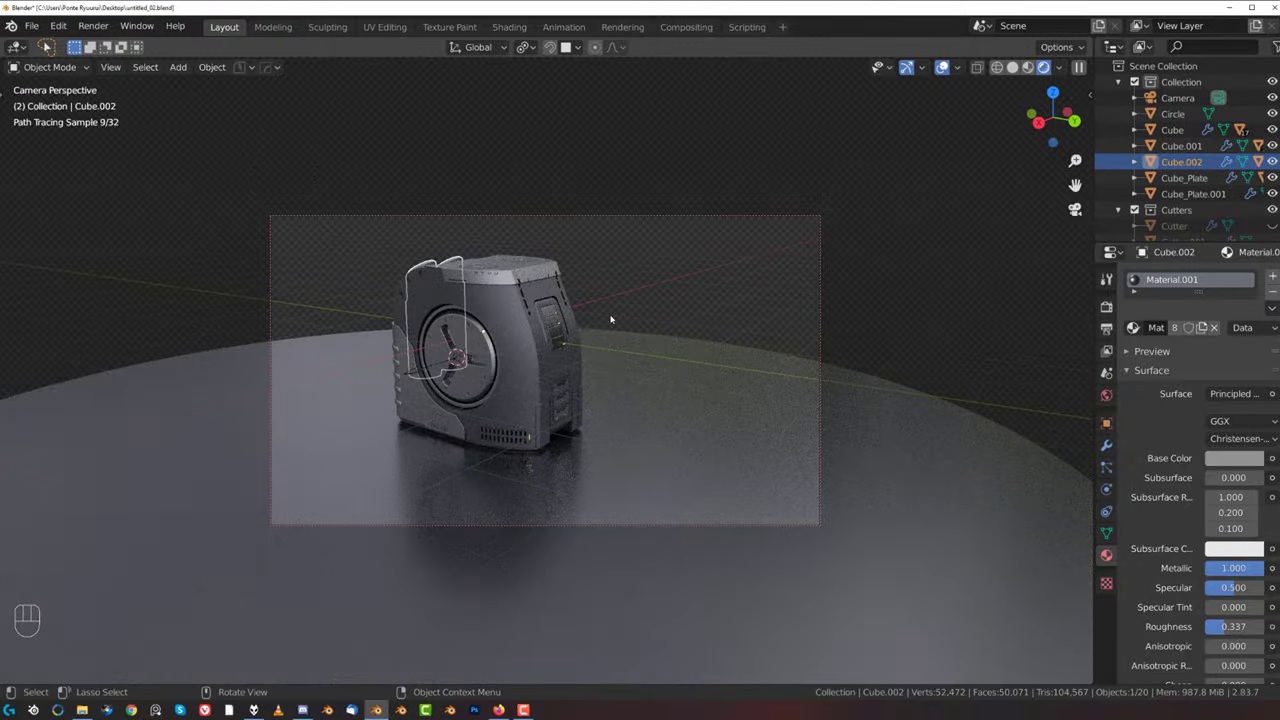
scroll(610, 319, up, 2)
shift+middle_drag(593, 343, 570, 386)
middle_drag(570, 386, 571, 364)
scroll(571, 364, up, 2)
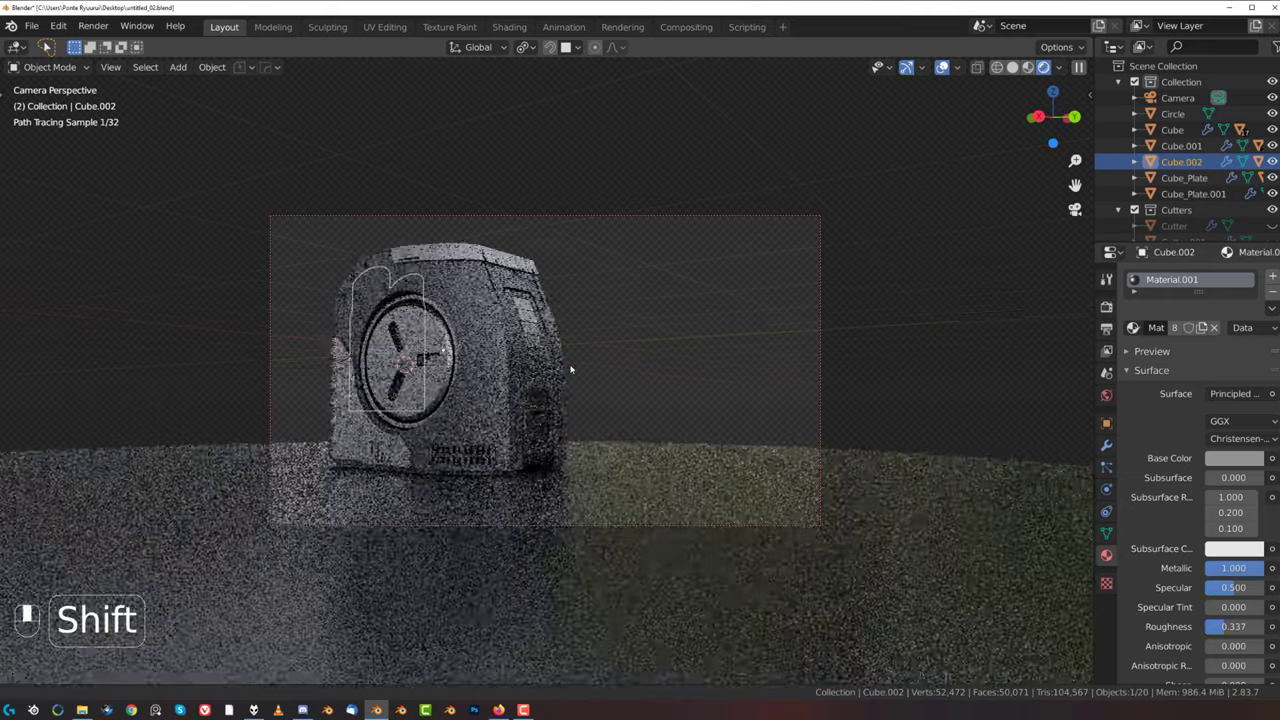
click(630, 316)
ctrl+middle_drag(627, 317, 623, 314)
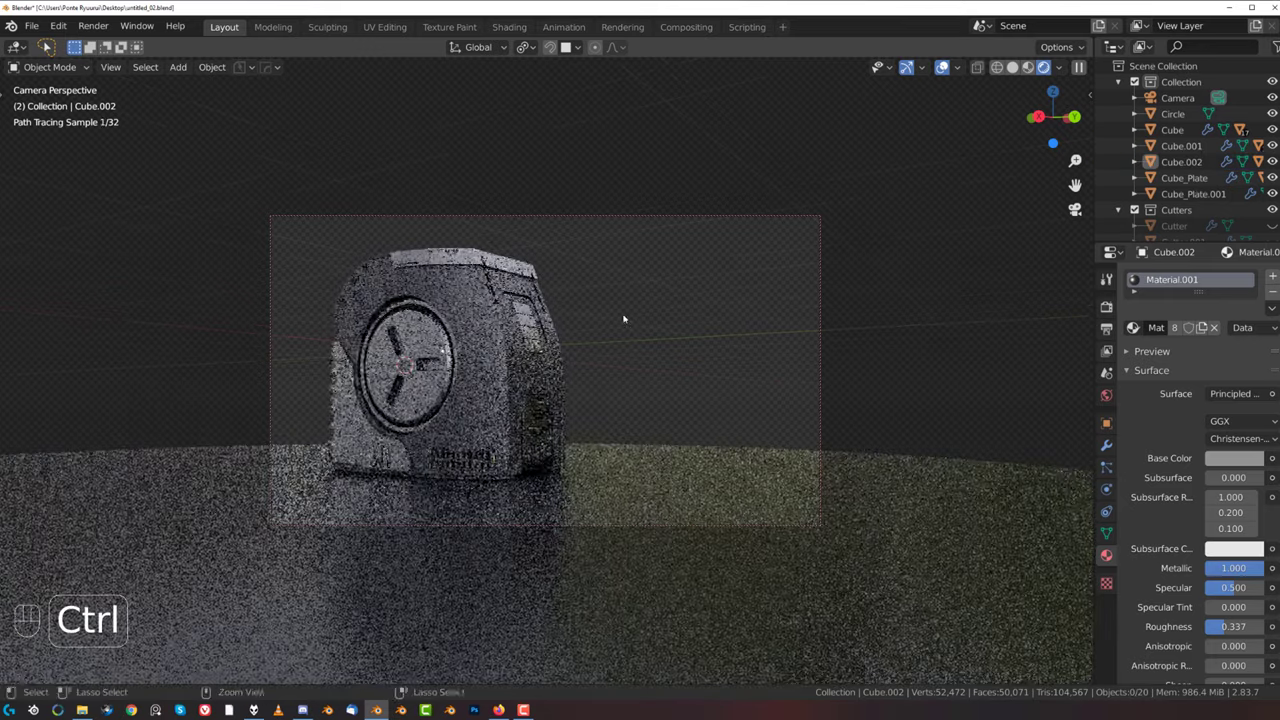
- Set the ground disc material's roughness to 0.181 and adjust the camera framing so more of the reflection shows beneath the model
click(596, 477)
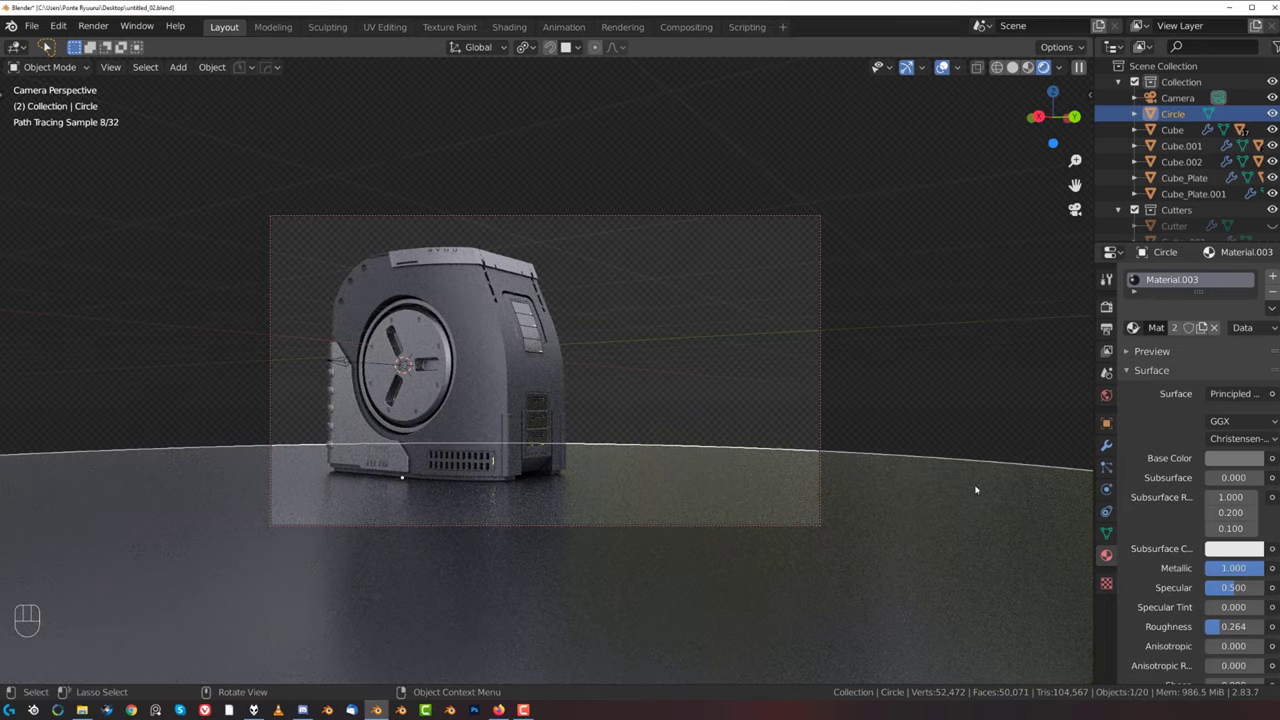
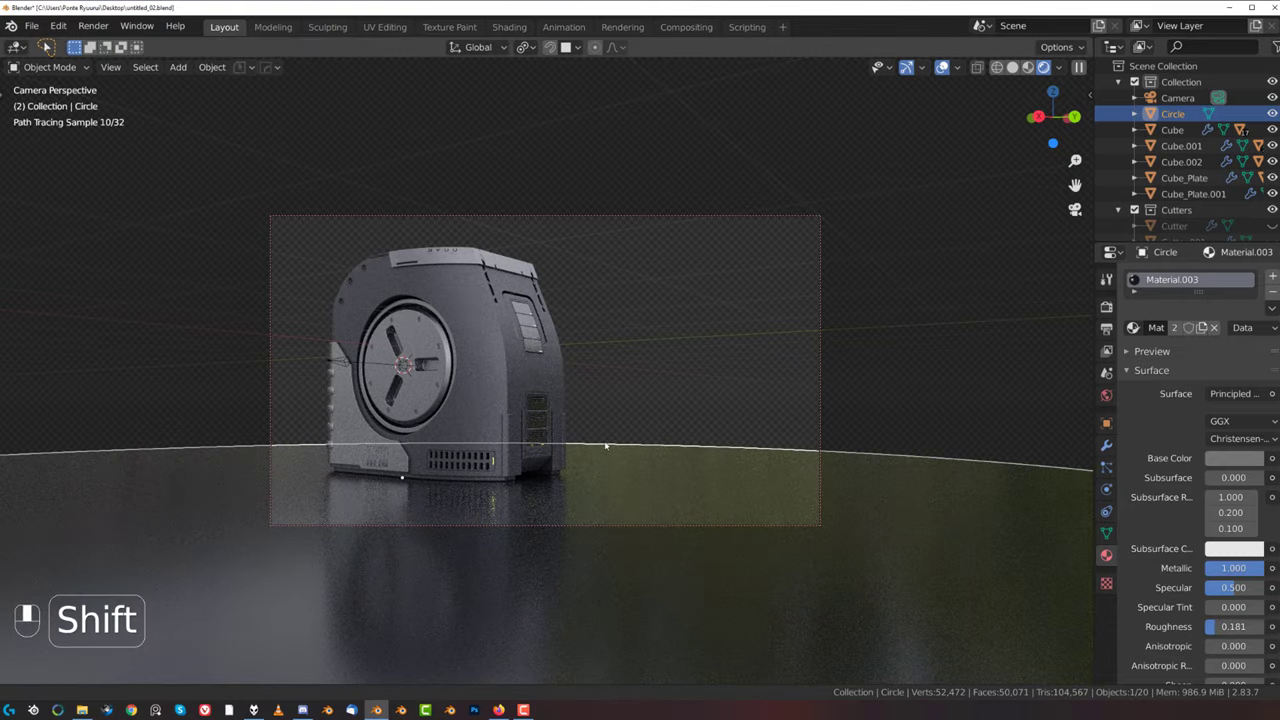
shift+middle_drag(605, 443, 603, 409)
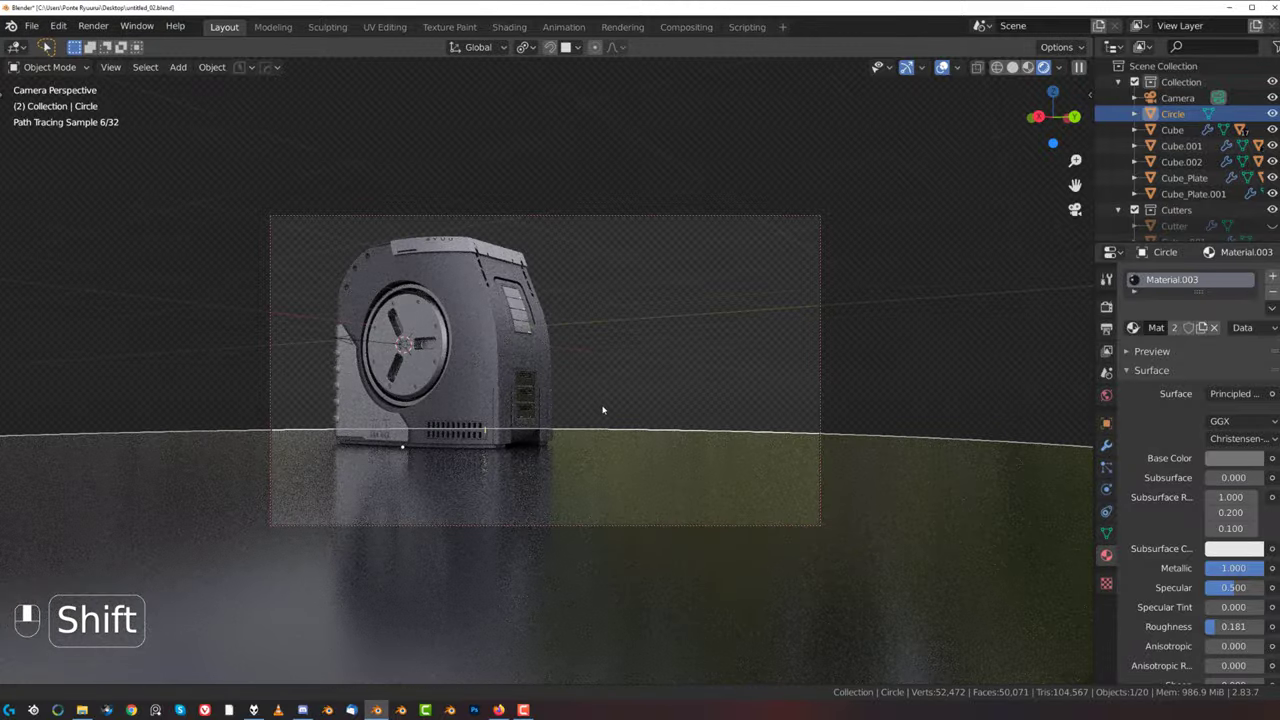
key(ctrl)
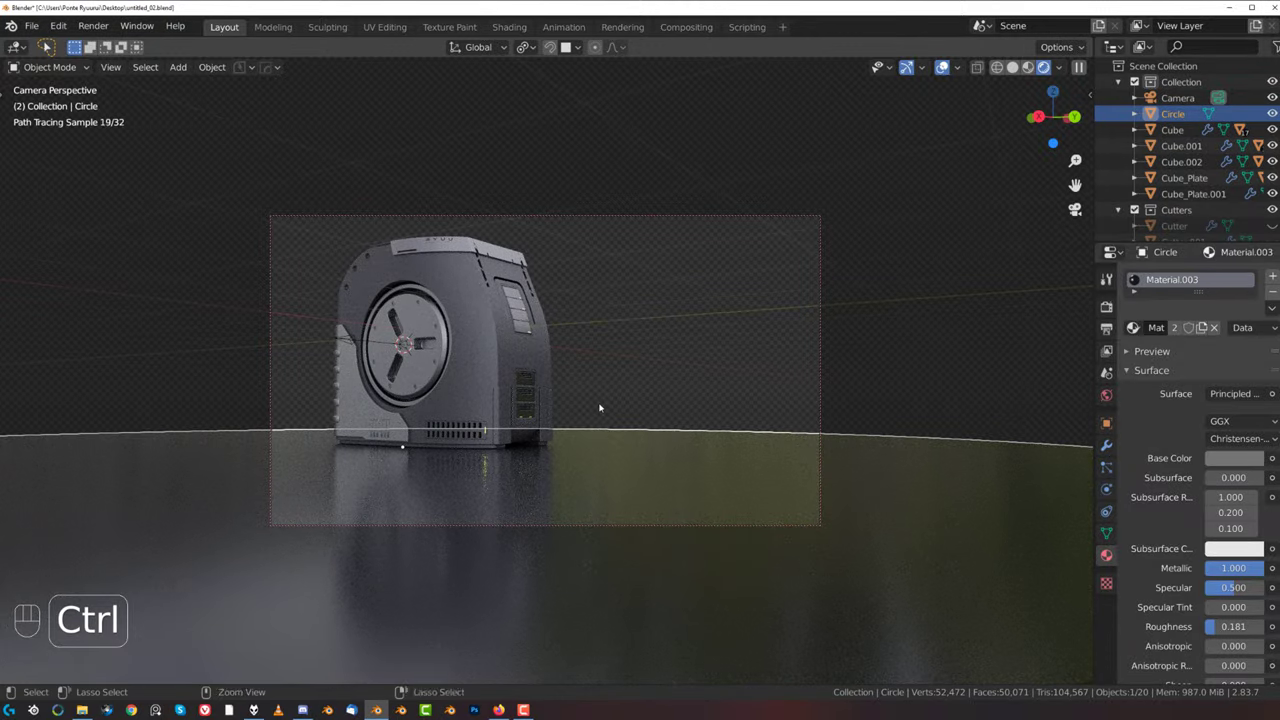
ctrl+middle_drag(673, 409, 674, 406)
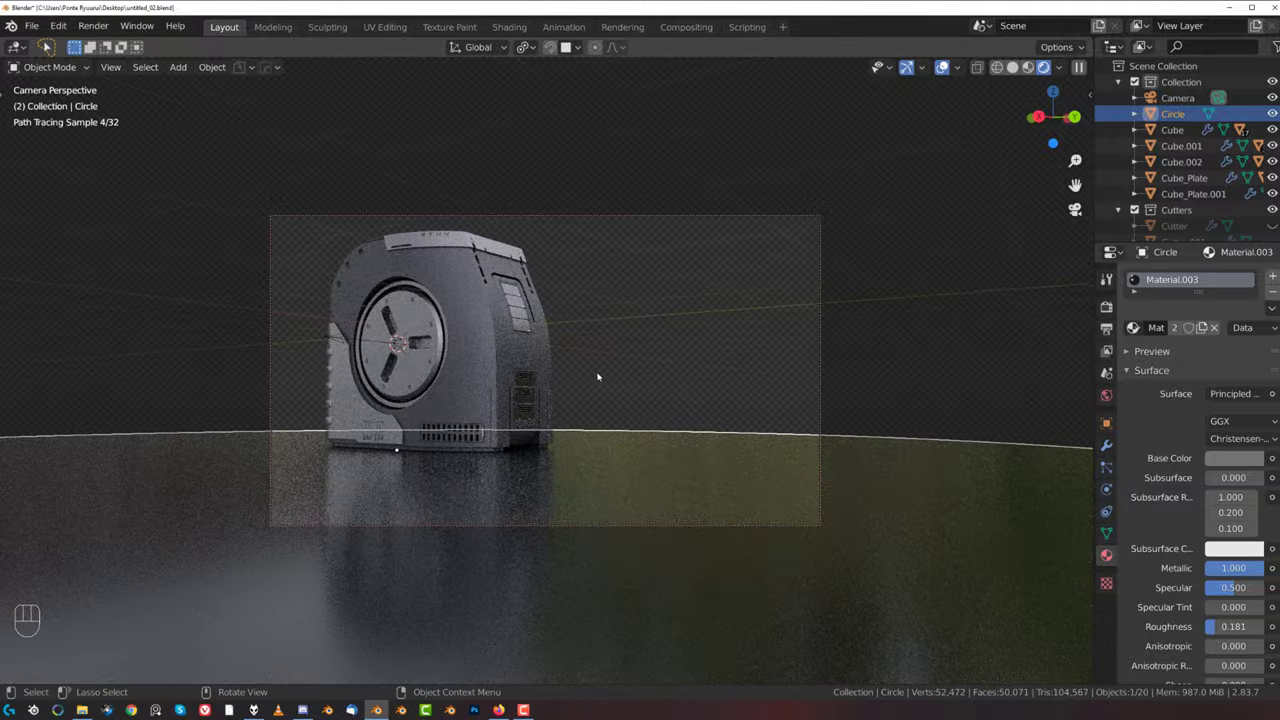
- Unlock the camera from the view so that the current framing of the model is kept
key(Page_Down)
click(440, 245)
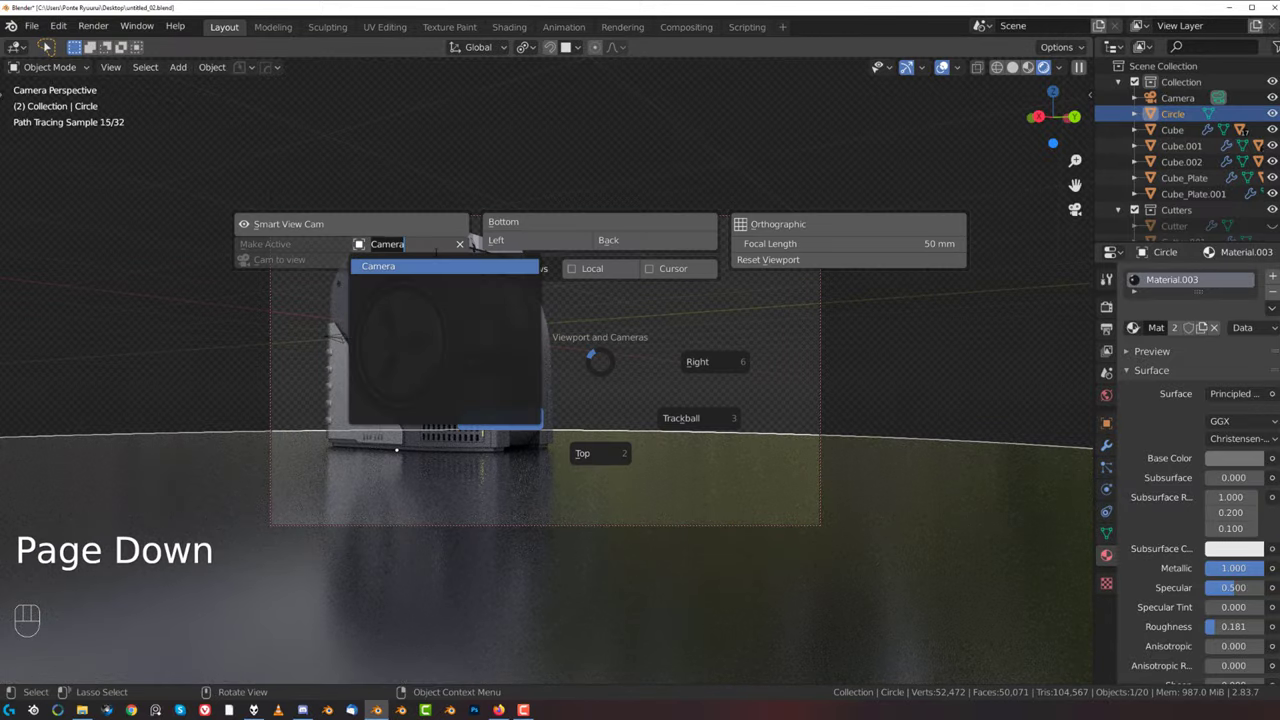
click(237, 286)
key(Page_Down)
click(411, 343)
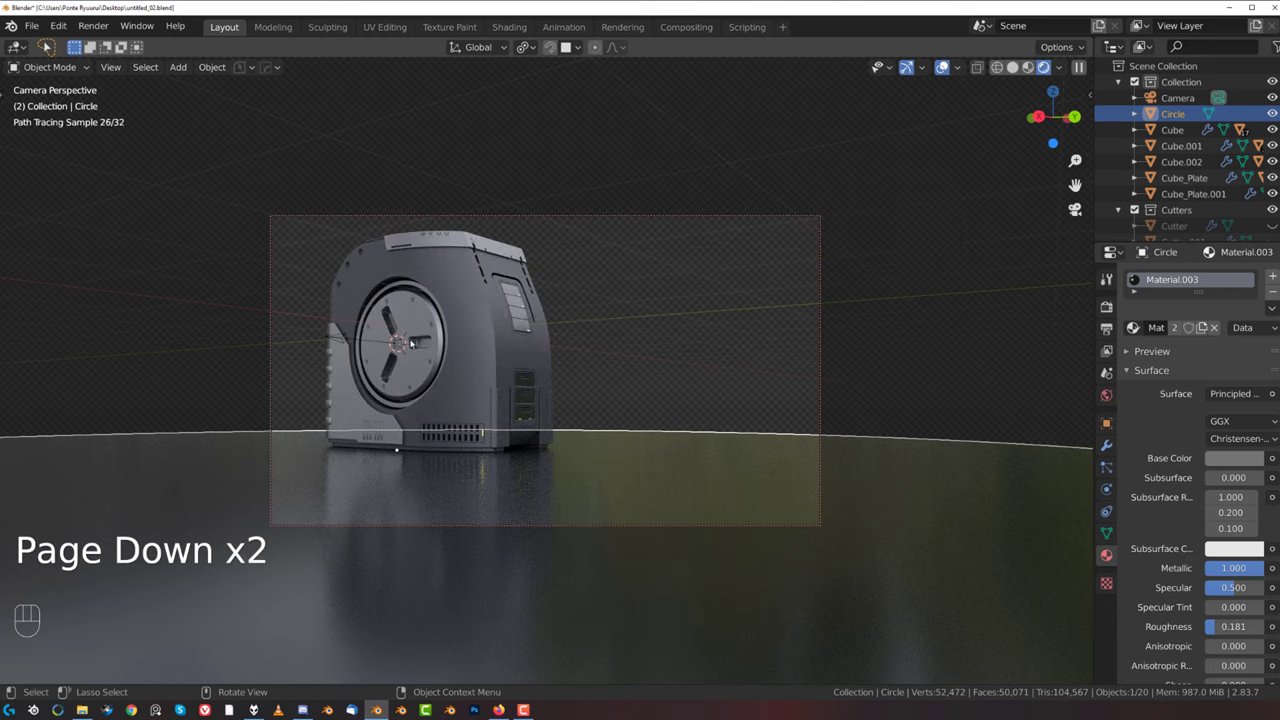
key(Page_Down)
click(281, 222)
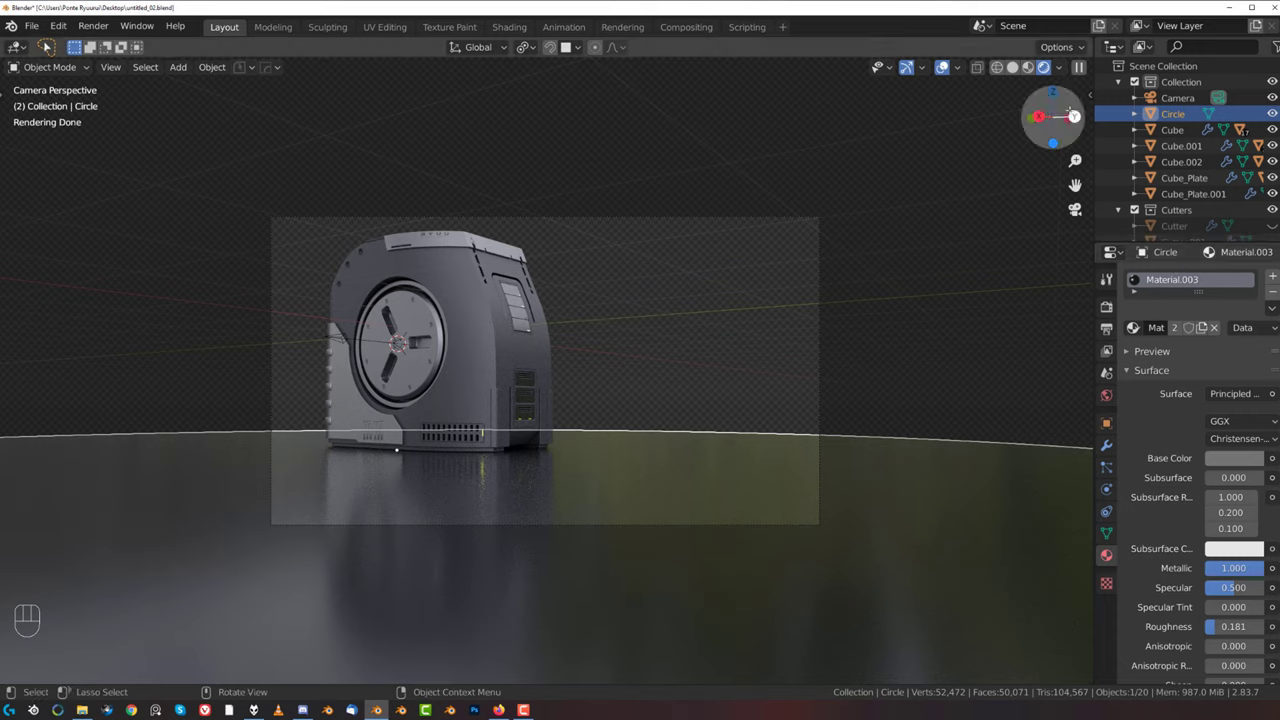
- Switch the scene's render engine from Cycles to Eevee
click(1106, 307)
click(1225, 276)
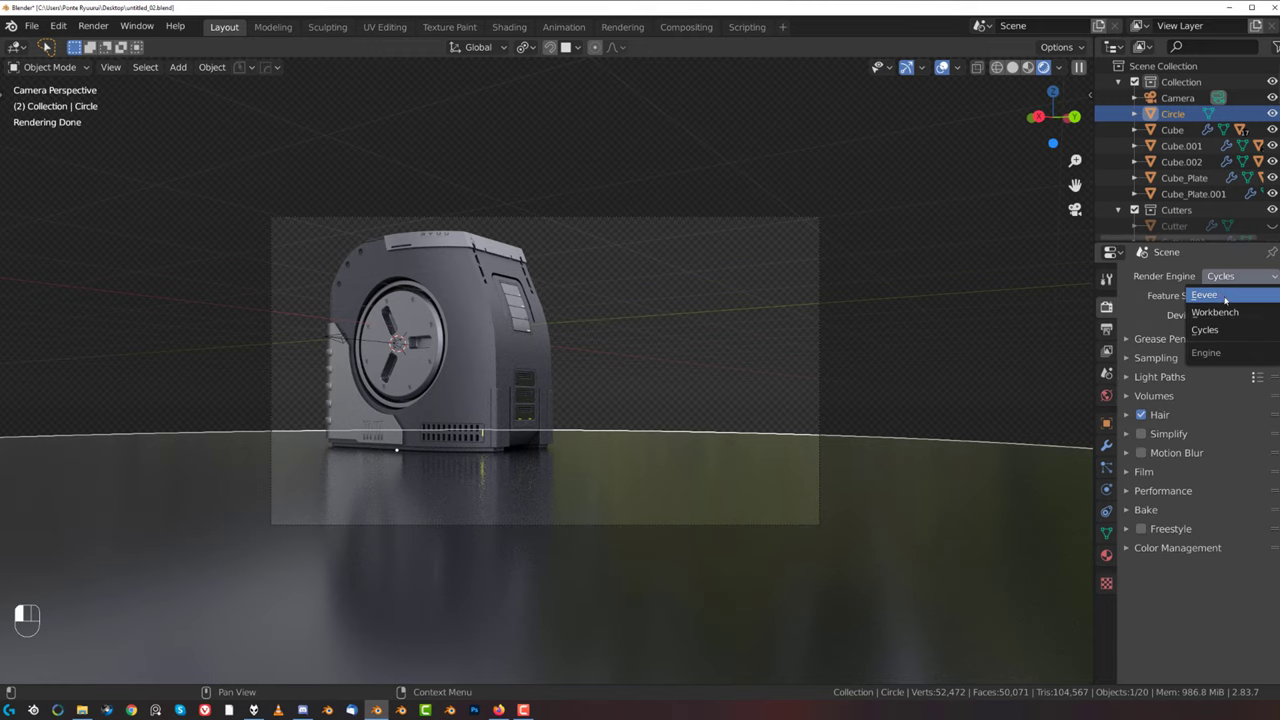
click(1218, 295)
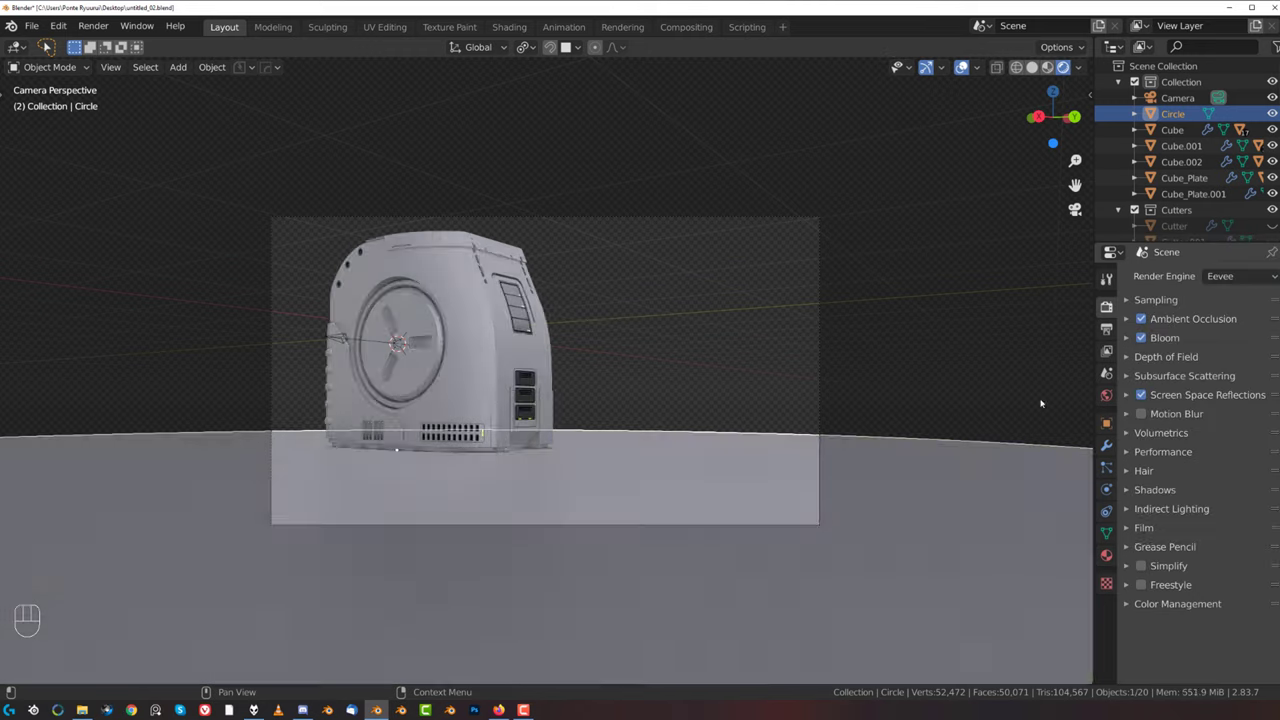
- Lighten the ground disc material's base color to a light neutral grey and deselect the disc
click(1106, 555)
click(1238, 501)
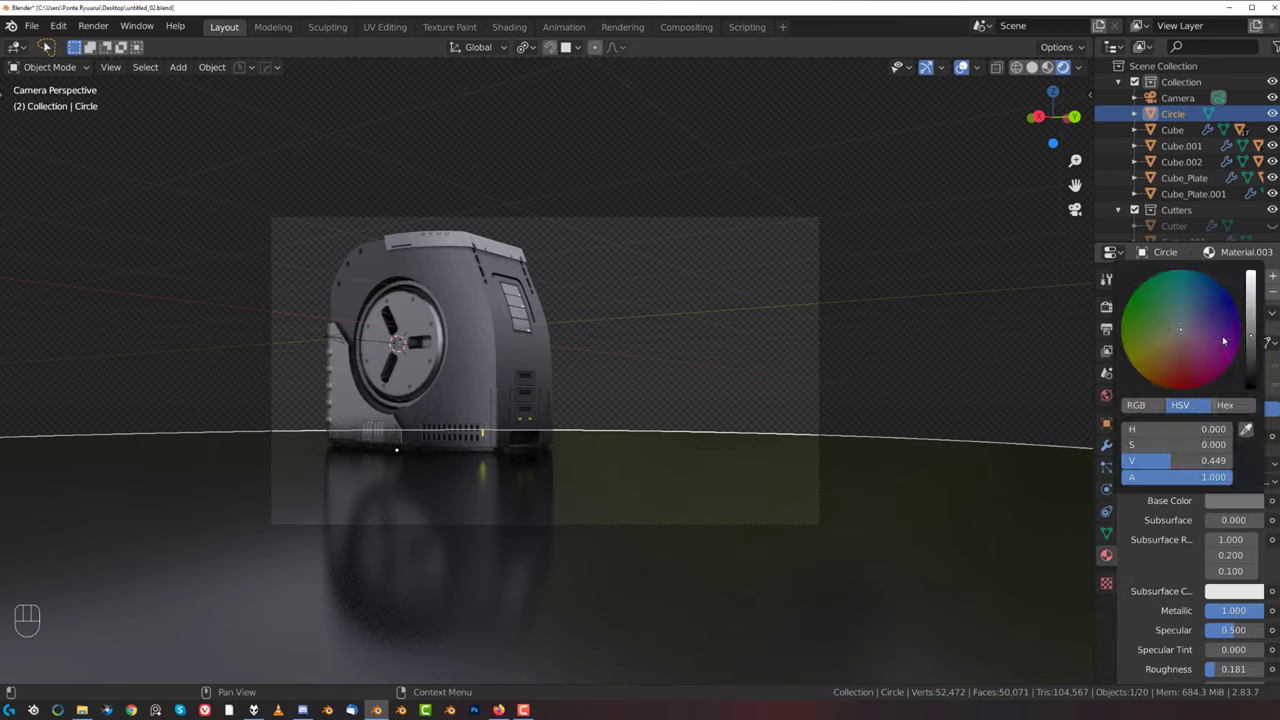
drag(1252, 313, 1258, 306)
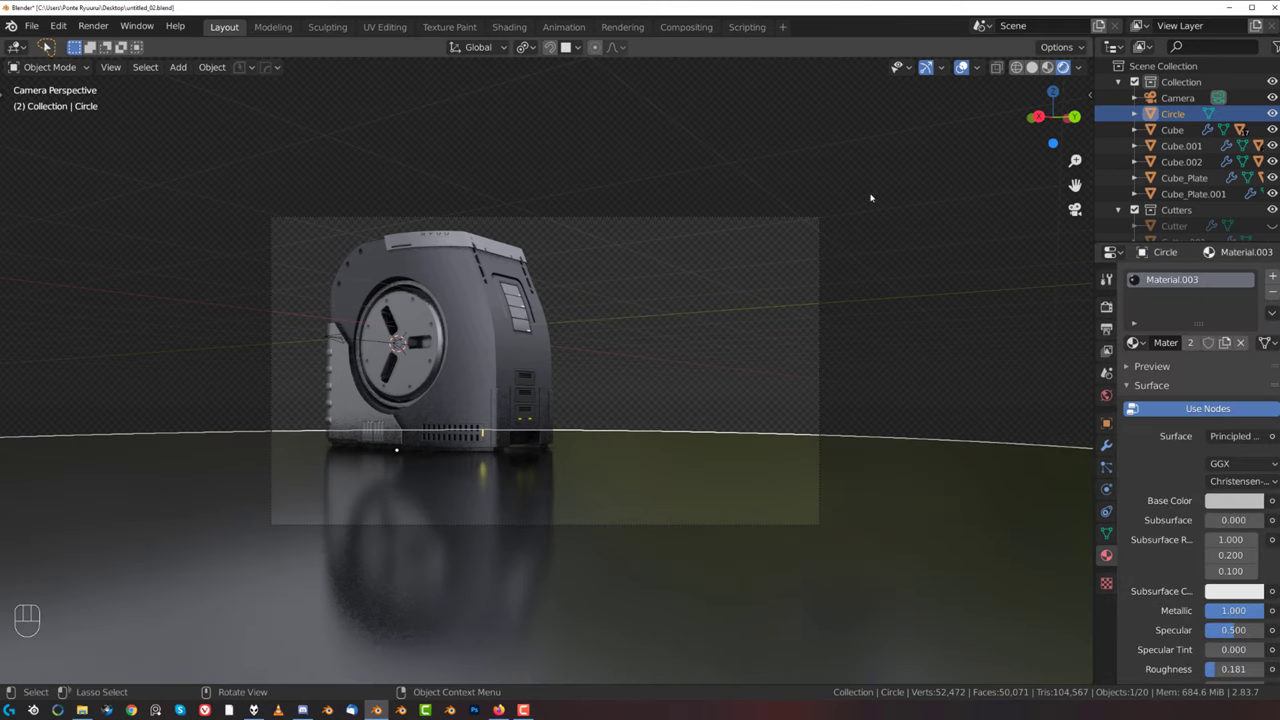
click(726, 325)
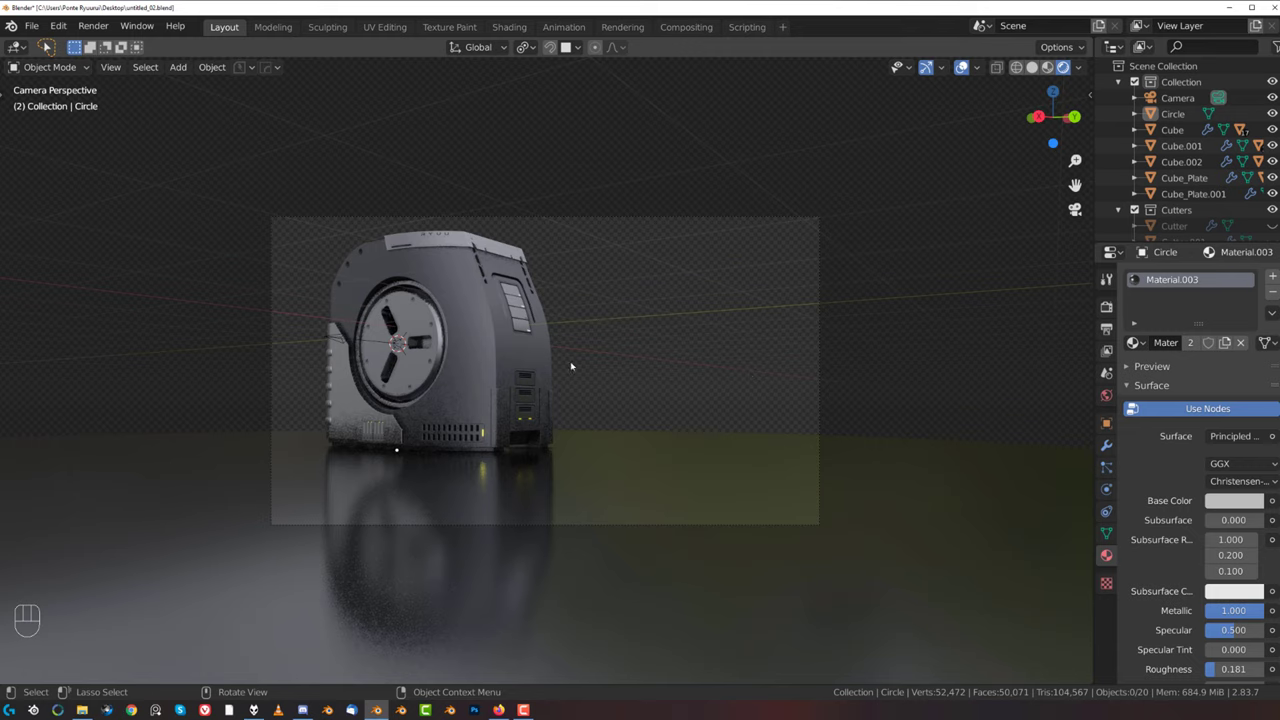
- Scale the ground disc up about 8 times in X and Y, excluding Z, to extend the floor behind the model
click(660, 450)
key(Tab)
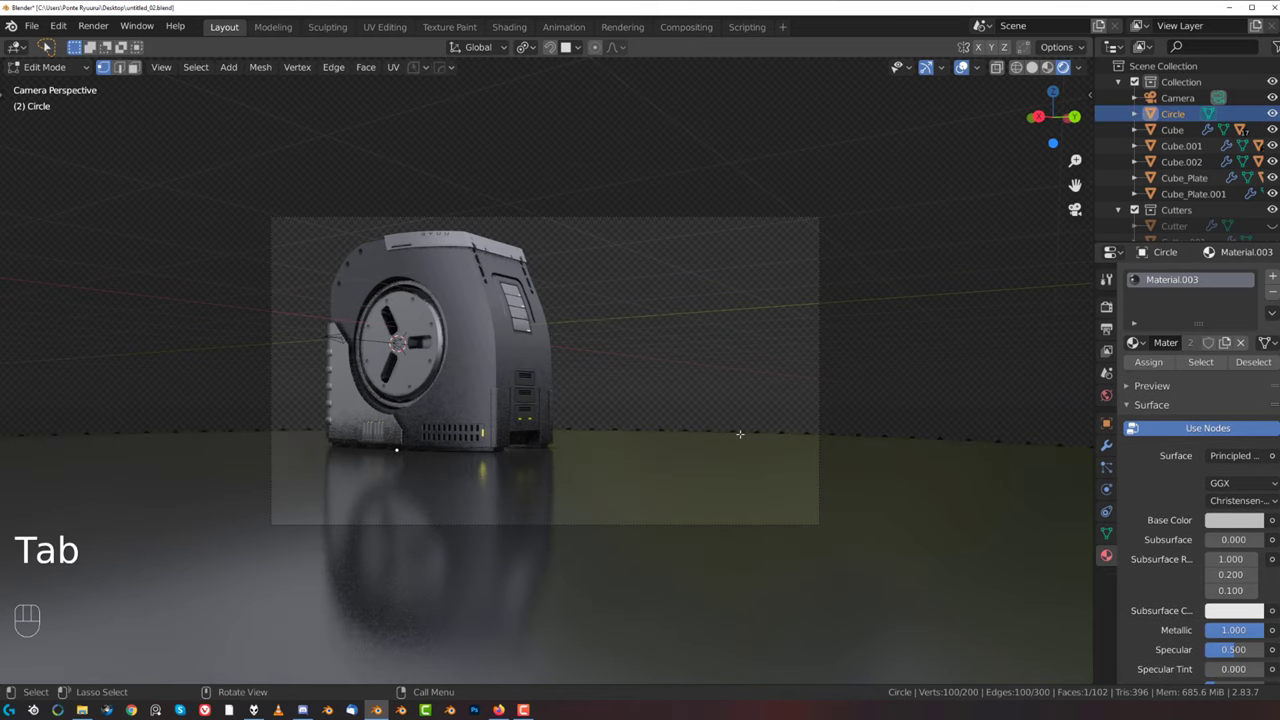
key(Tab)
key(s)
key(shift+z)
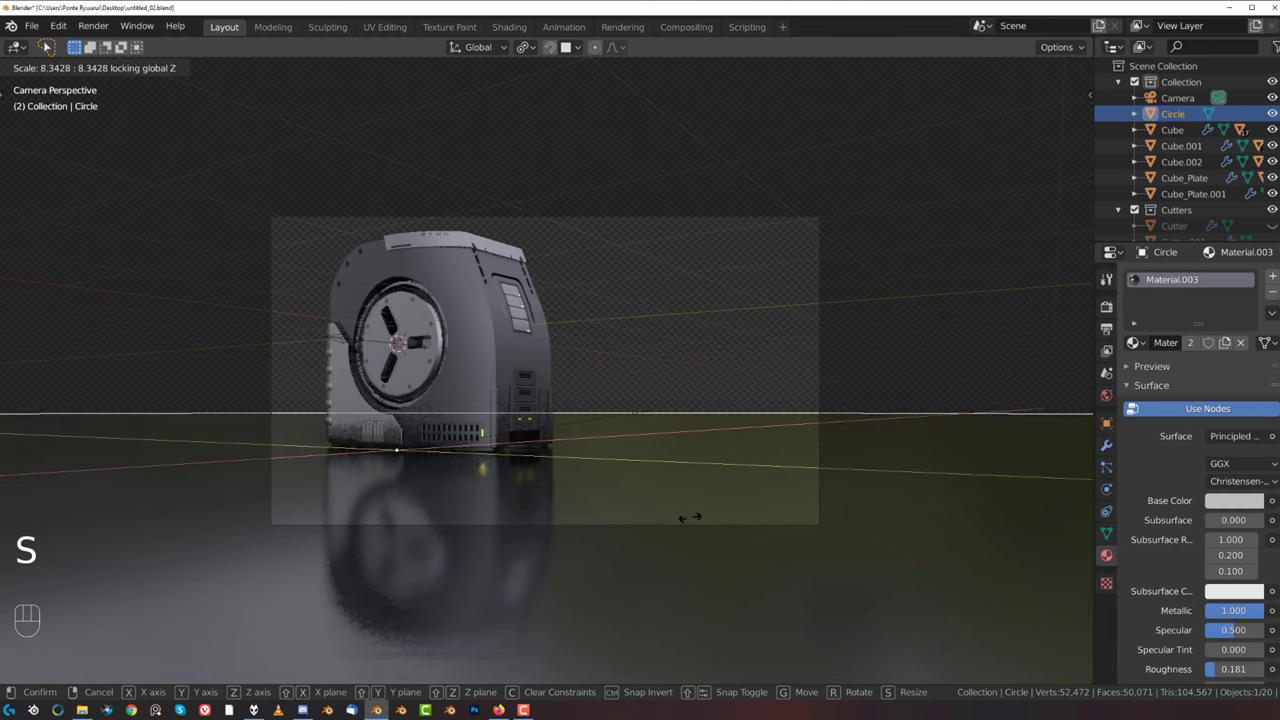
click(657, 434)
- Select the run of disc rim vertices behind the model and extrude them about 21 m up along Z as a curved backdrop wall
key(Tab)
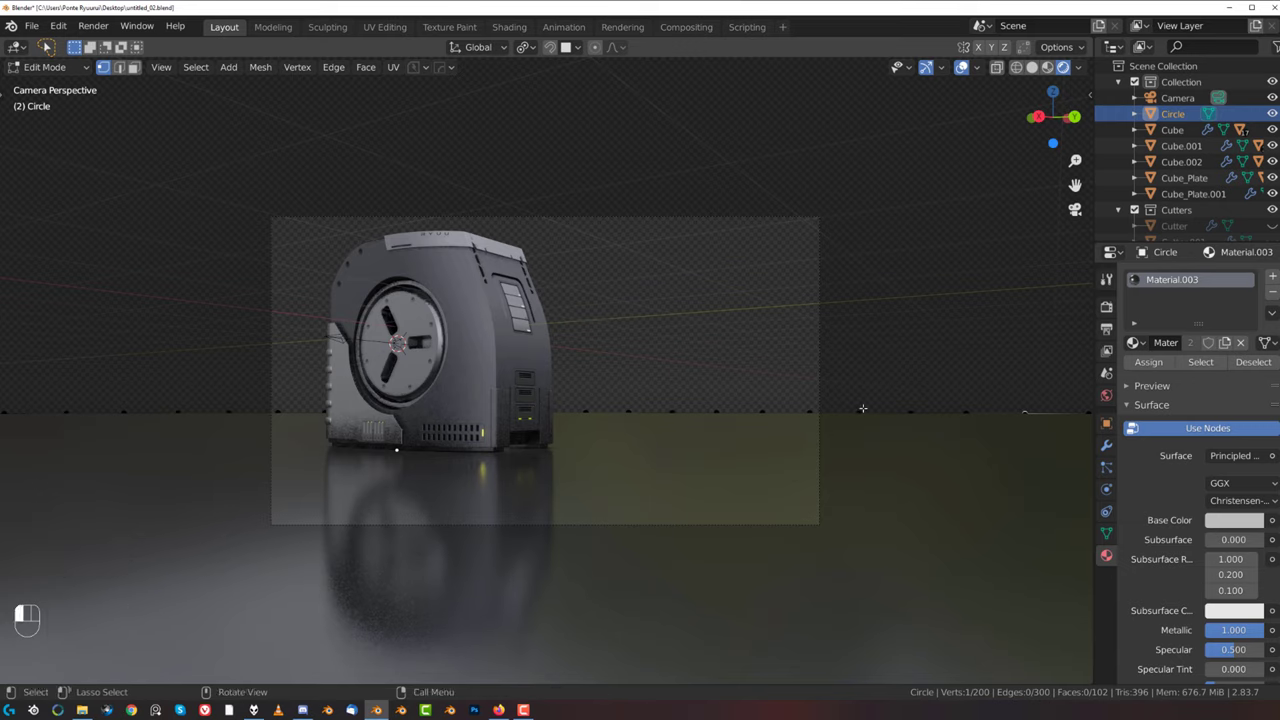
ctrl+click(170, 426)
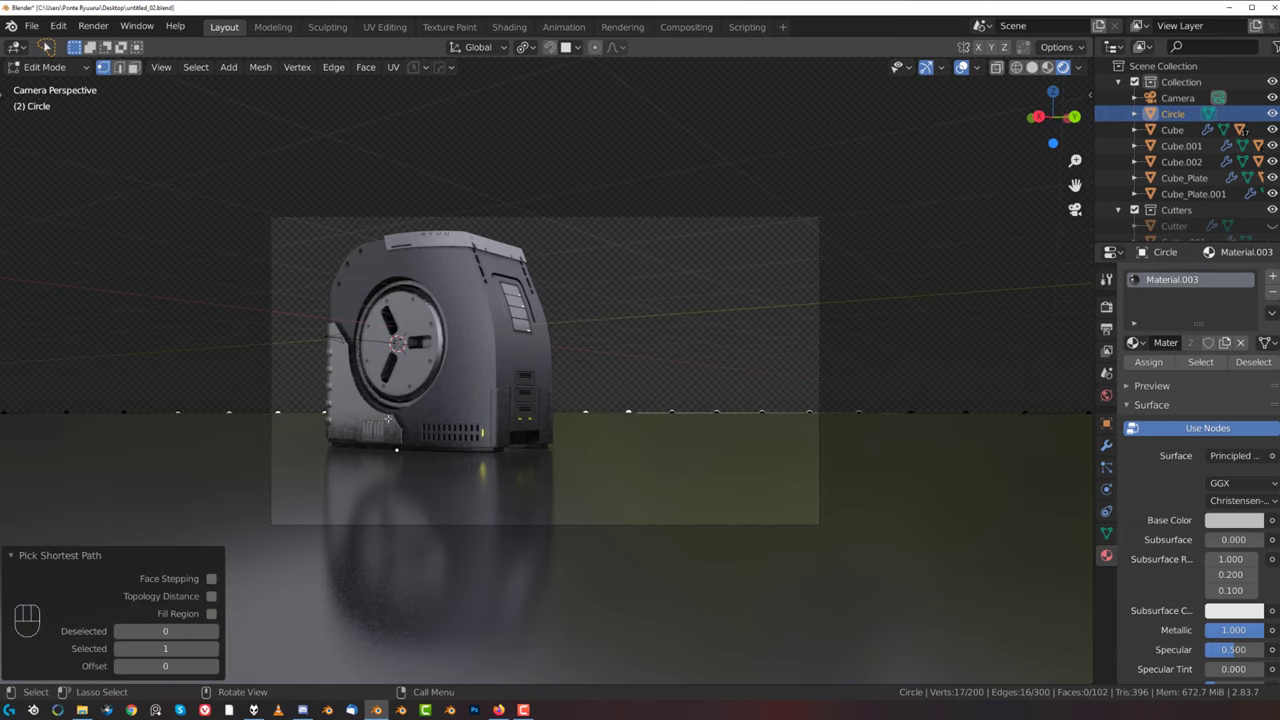
key(e)
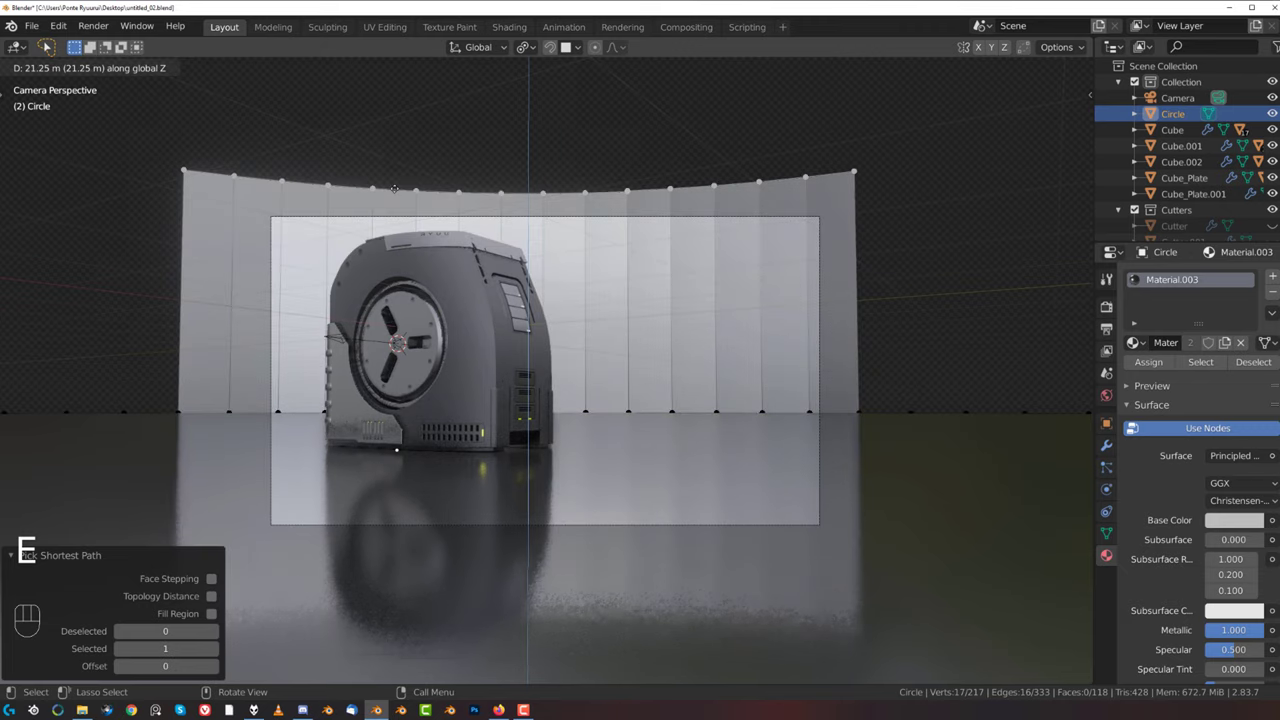
- Extrude the floor's rear edge about 21 m up along Z as a backdrop wall and apply HardOps Sharpen
click(419, 71)
key(Tab)
key(q)
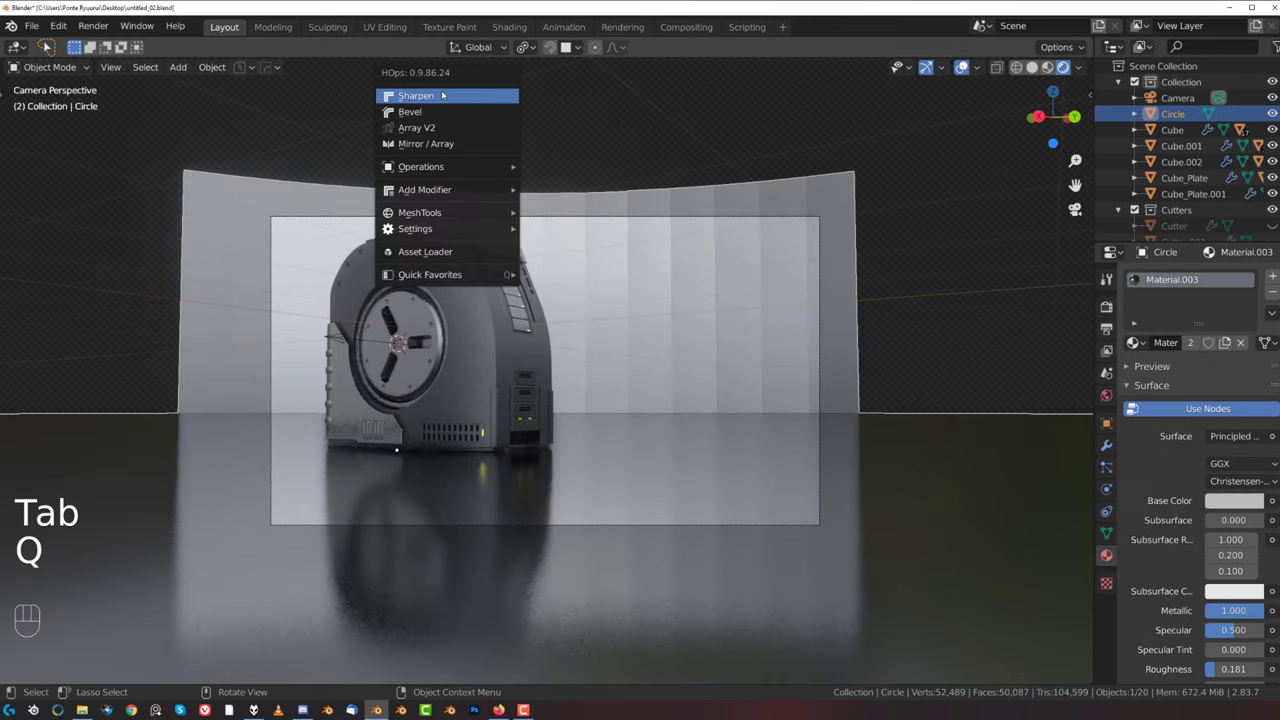
click(430, 97)
- Run MACHIN3 Clean Up on the backdrop mesh and clear the sharp mark from the wall's vertical edge
middle_drag(735, 307, 586, 428)
scroll(588, 420, up, 3)
key(Tab)
click(411, 287)
middle_drag(514, 262, 526, 269)
key(3)
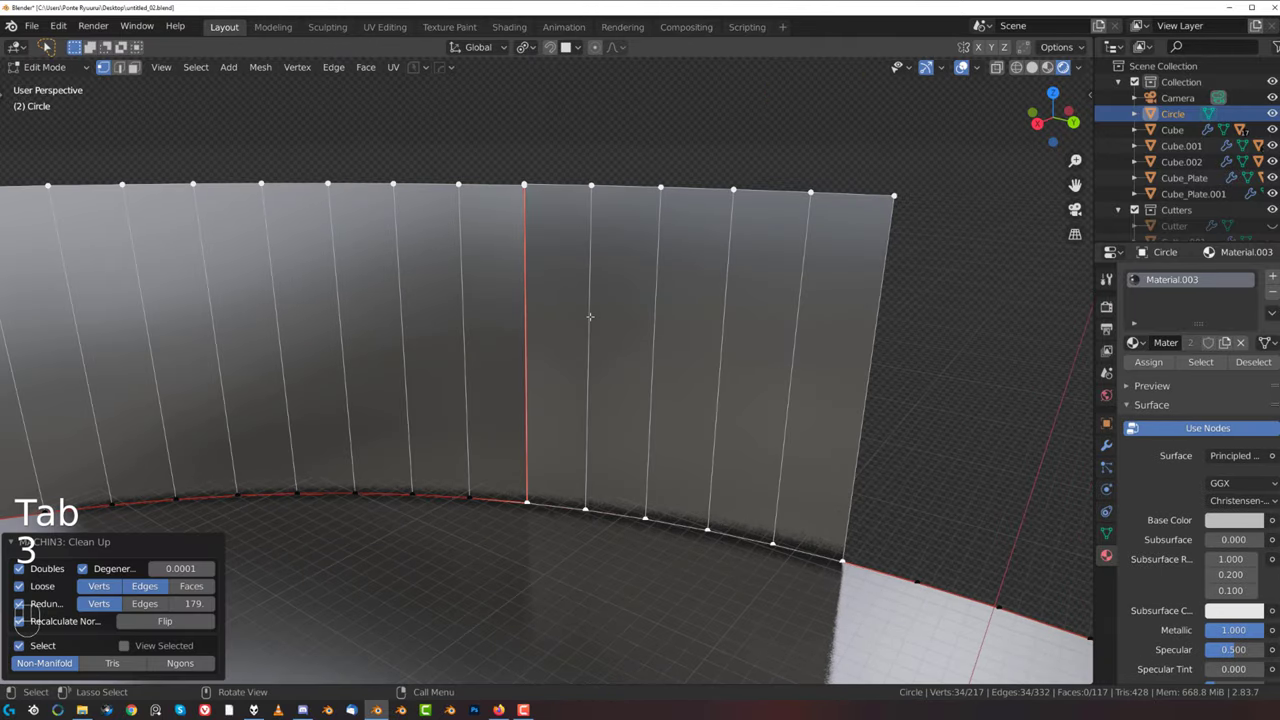
key(Tab)
key(q)
click(542, 338)
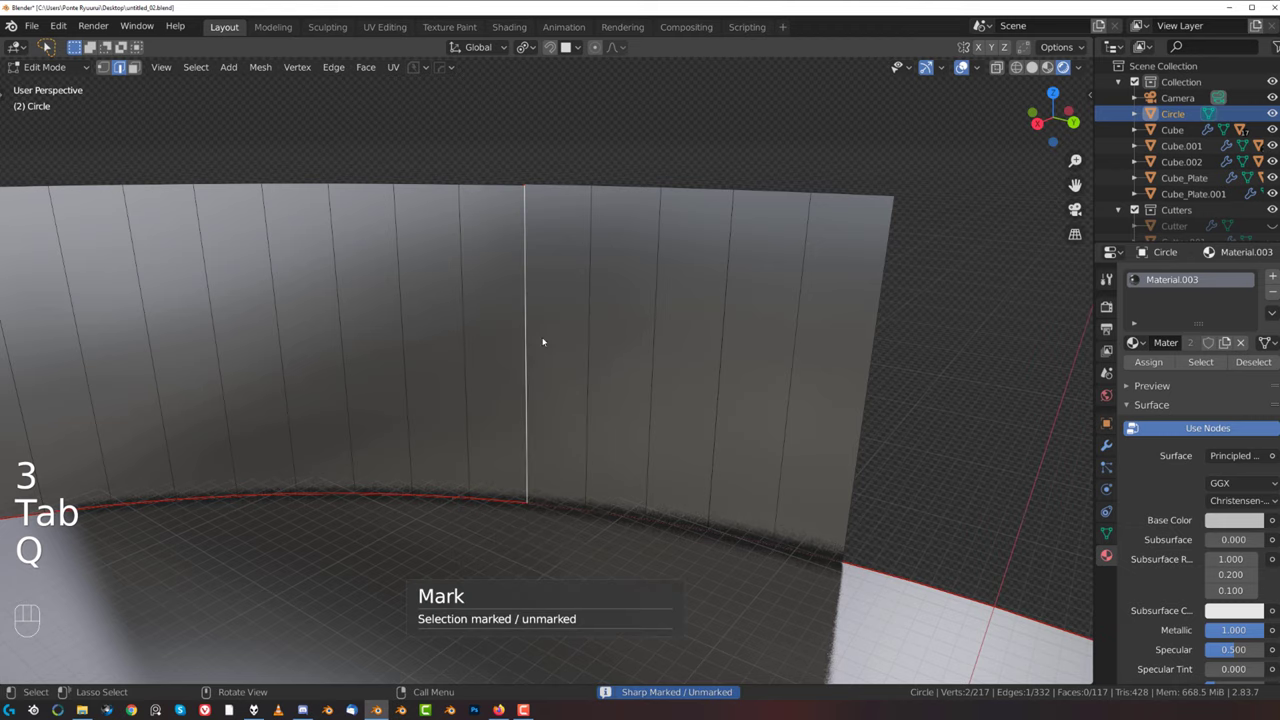
- Merge the vertices at the foot of the wall's formerly sharp vertical edge
scroll(543, 341, up, 3)
shift+middle_drag(540, 320, 471, 271)
key(Tab)
key(1)
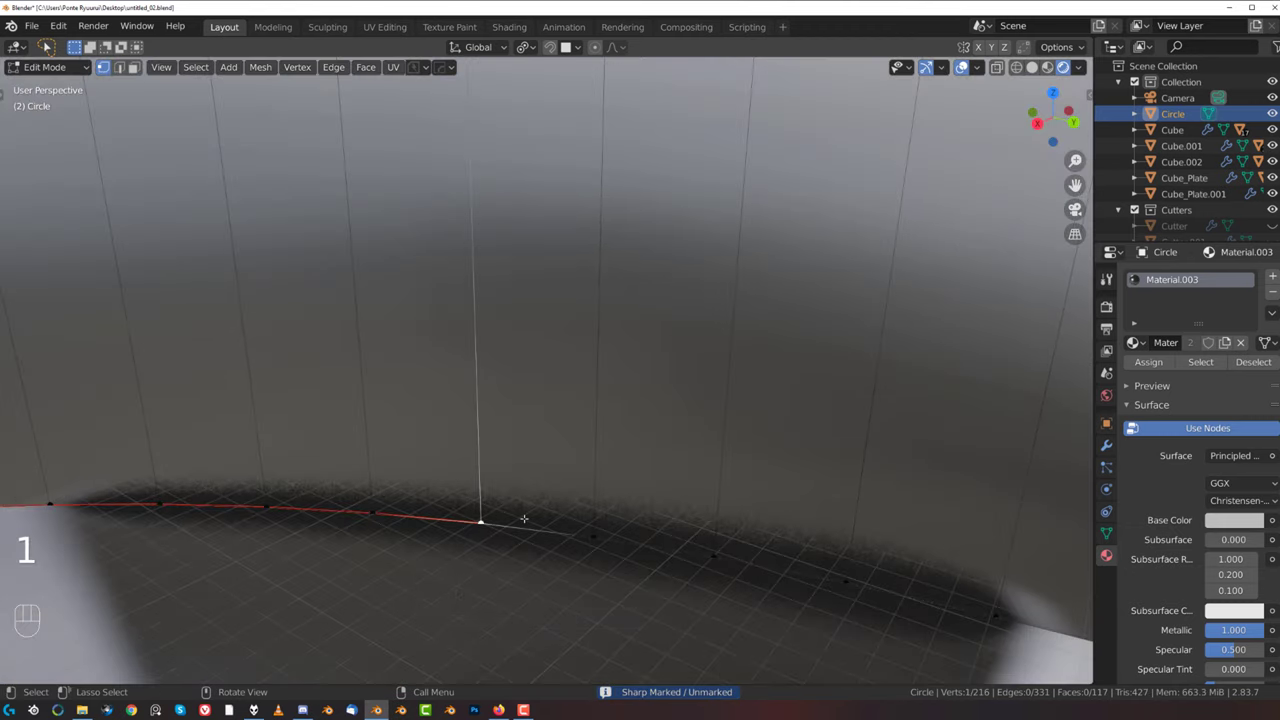
- Test whether the wall is joined to the floor by moving a base vertex and cancelling the move
middle_drag(487, 543, 569, 389)
key(Tab)
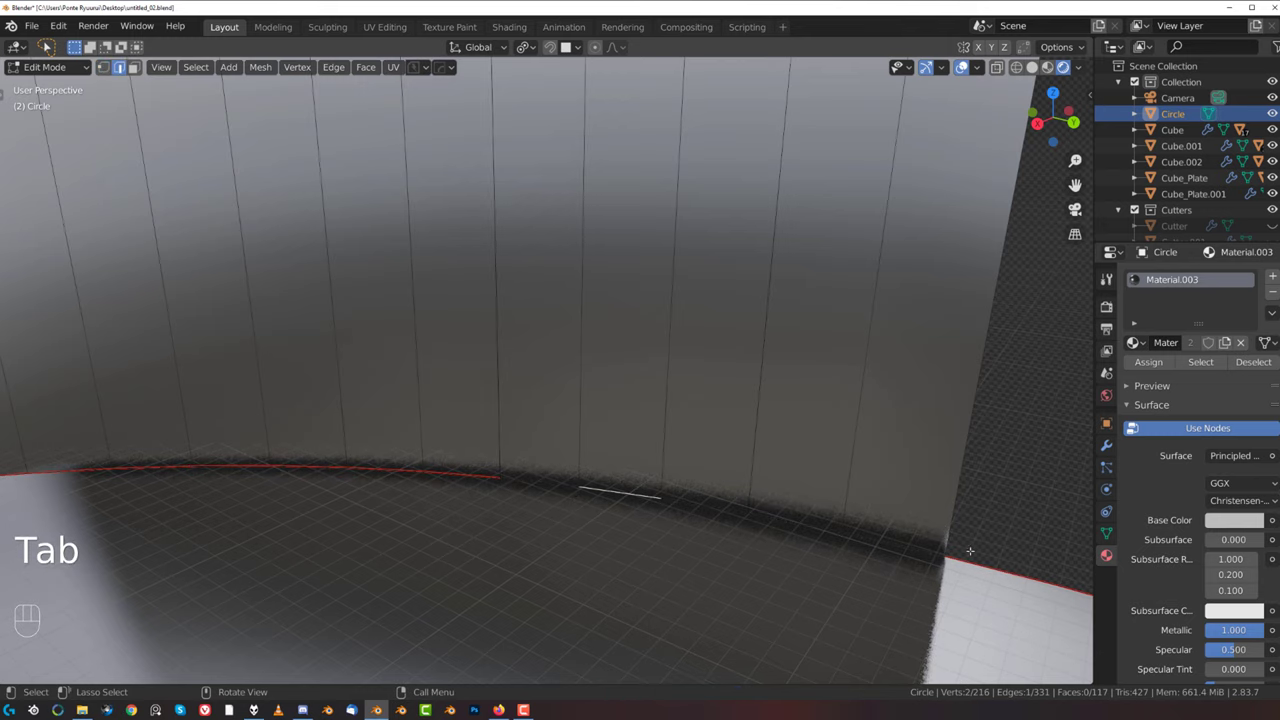
scroll(545, 473, up, 3)
shift+middle_drag(529, 494, 572, 382)
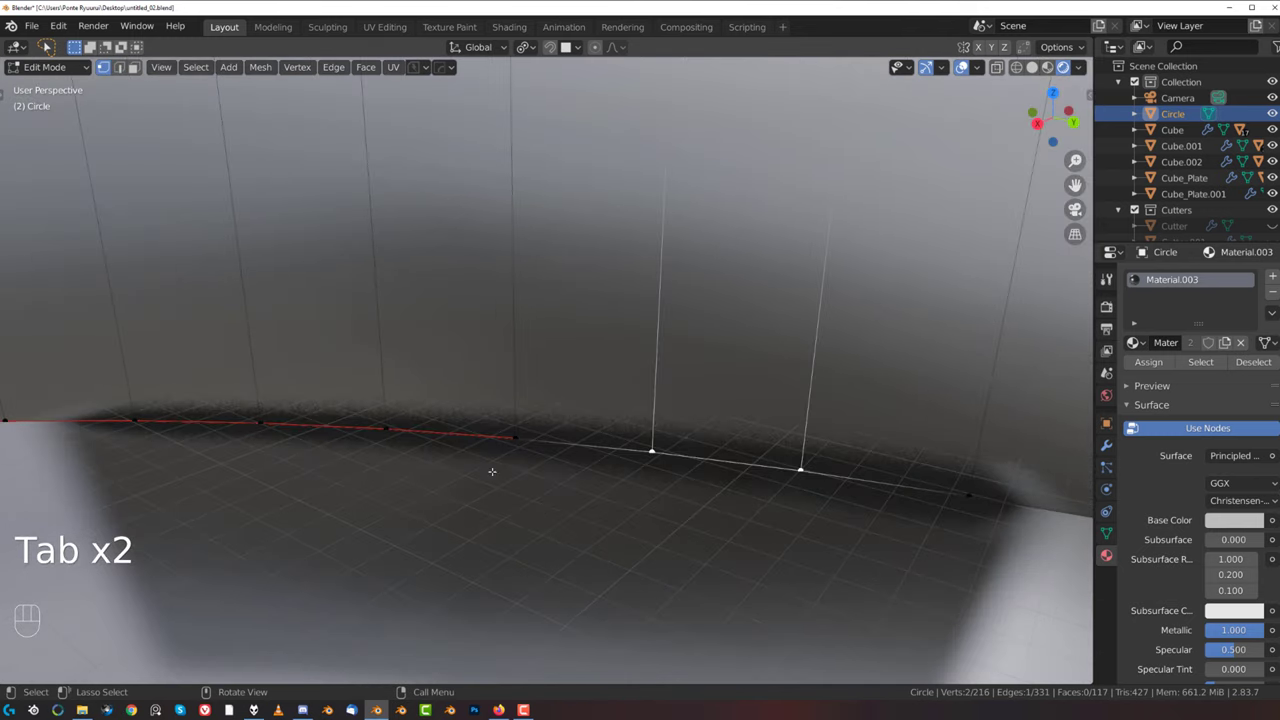
click(525, 435)
key(g)
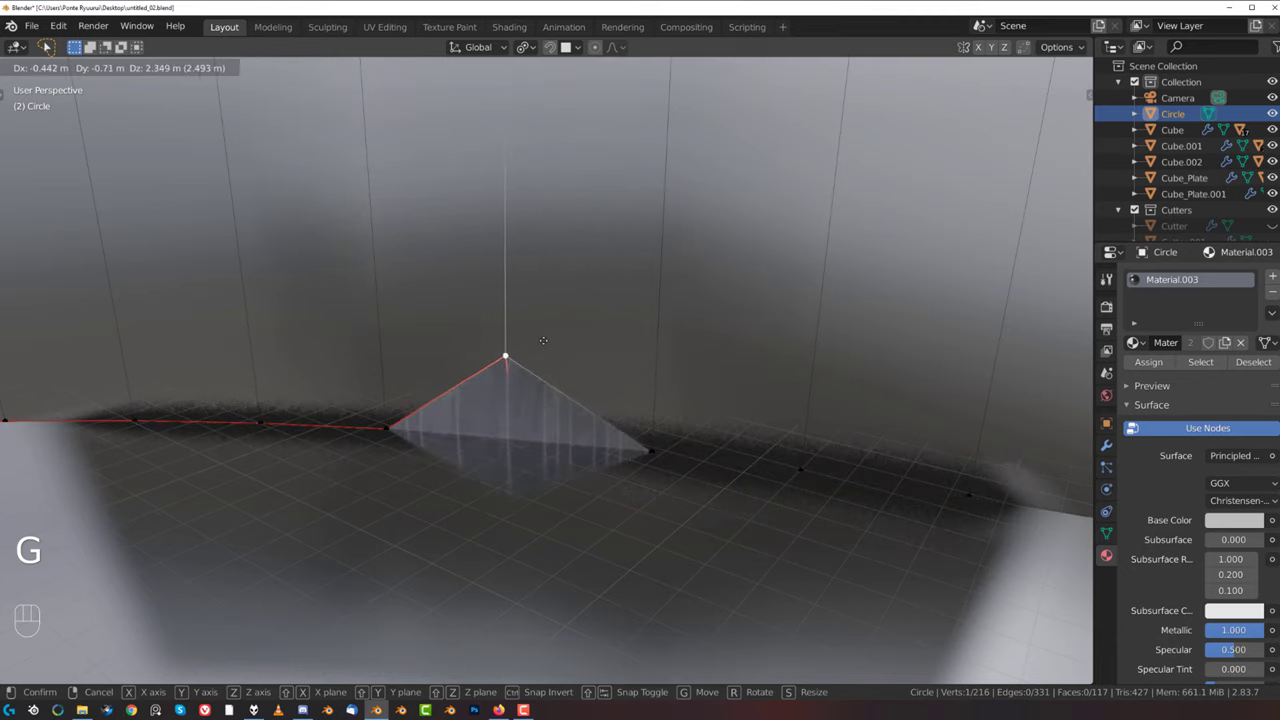
right_click(550, 340)
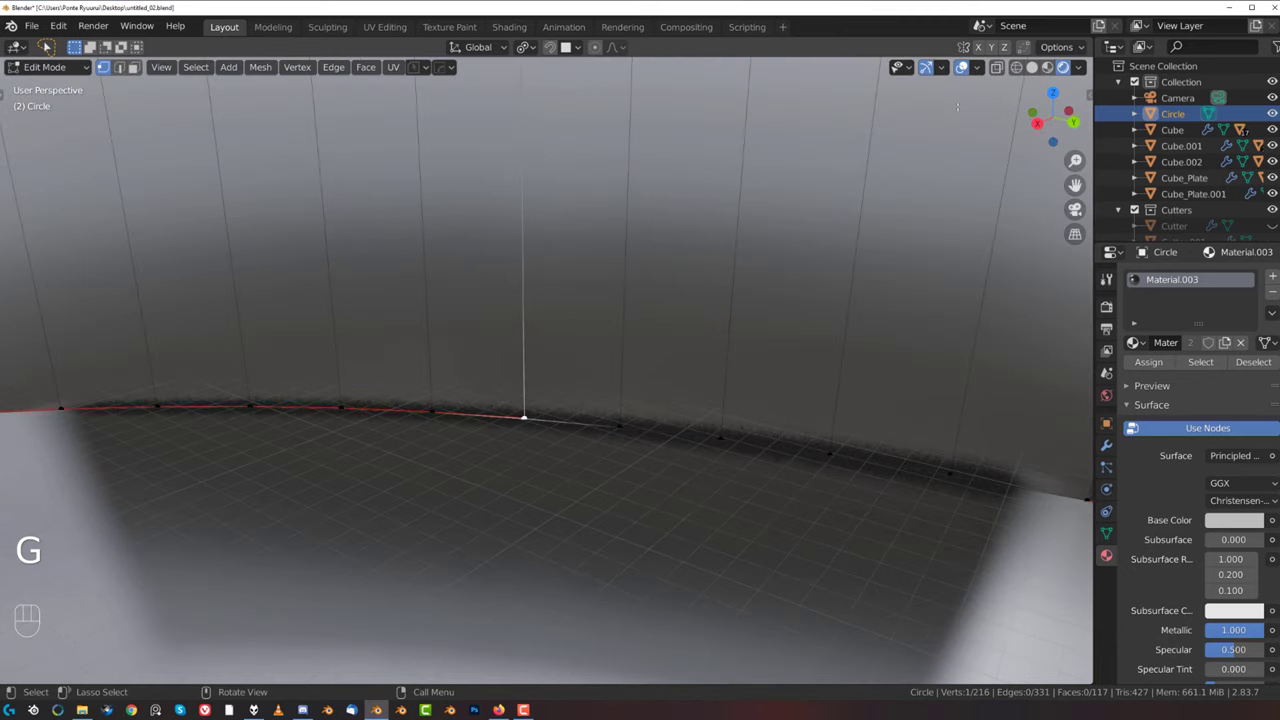
- Examine the seam between wall and floor in solid shading, selecting its edges and viewing it from behind
click(1032, 68)
mouse_move(560, 330)
middle_down()
mouse_move(634, 343)
mouse_move(566, 377)
mouse_move(500, 361)
mouse_move(511, 600)
mouse_move(480, 464)
middle_up()
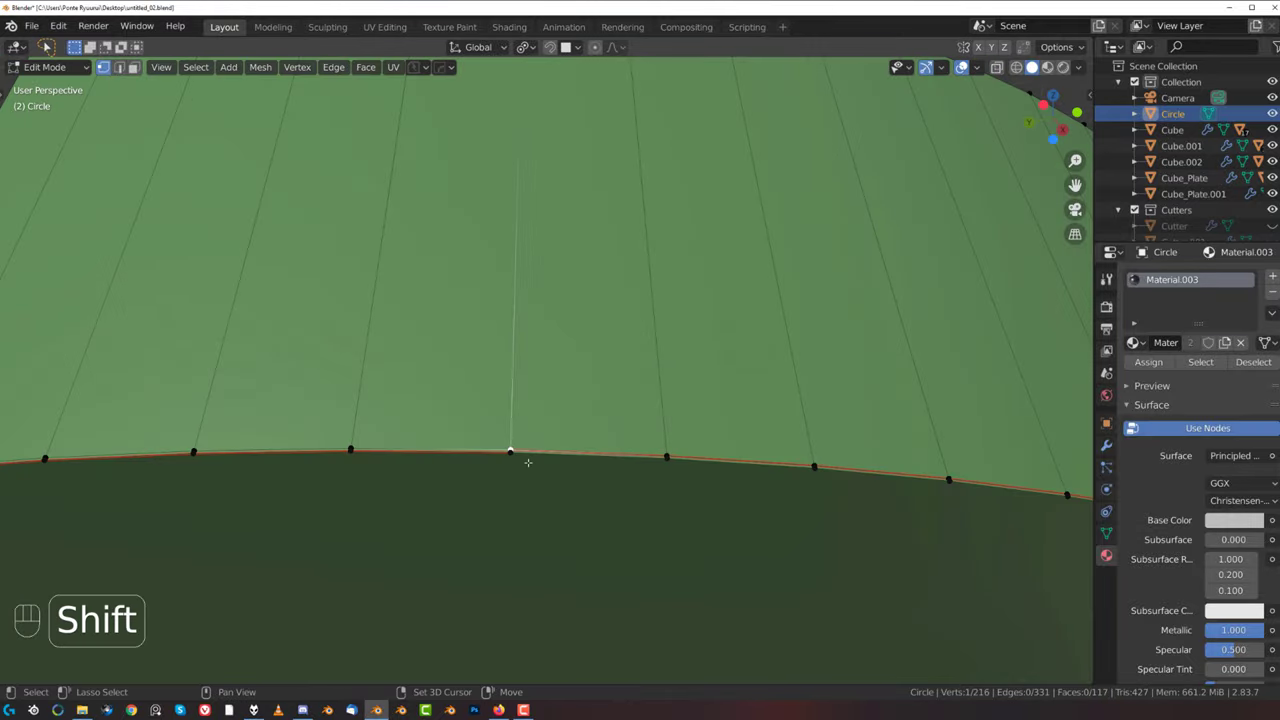
shift+middle_drag(599, 445, 509, 359)
scroll(512, 350, down, 1)
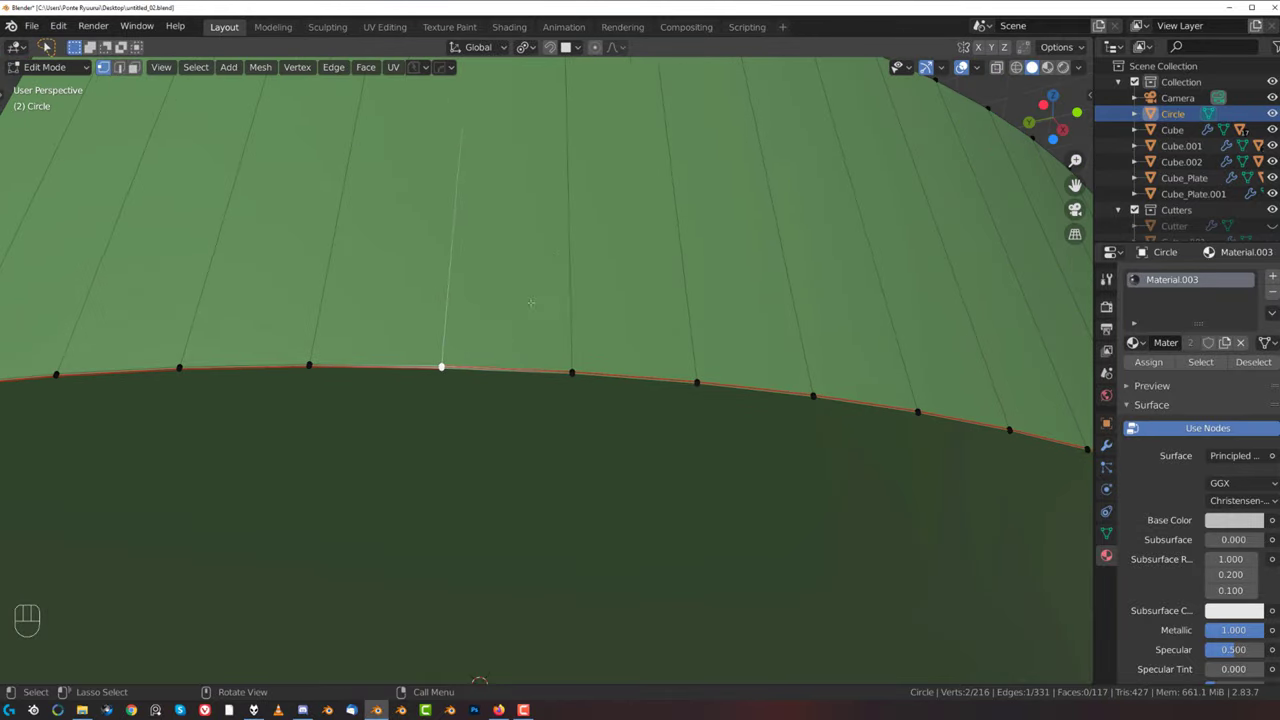
key(Tab)
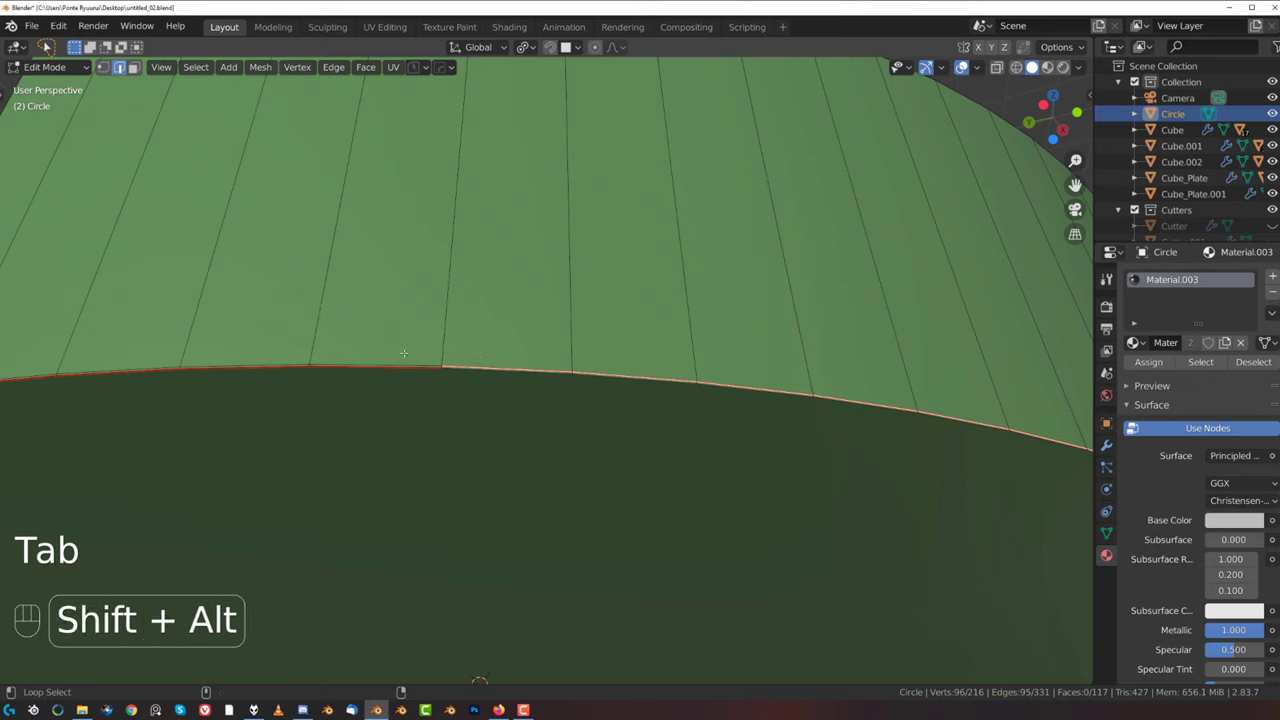
alt+scroll(250, 352, down, 1)
scroll(250, 352, down, 2)
middle_drag(250, 352, 255, 150)
scroll(484, 391, up, 1)
scroll(484, 391, up, 3)
shift+middle_drag(437, 476, 506, 371)
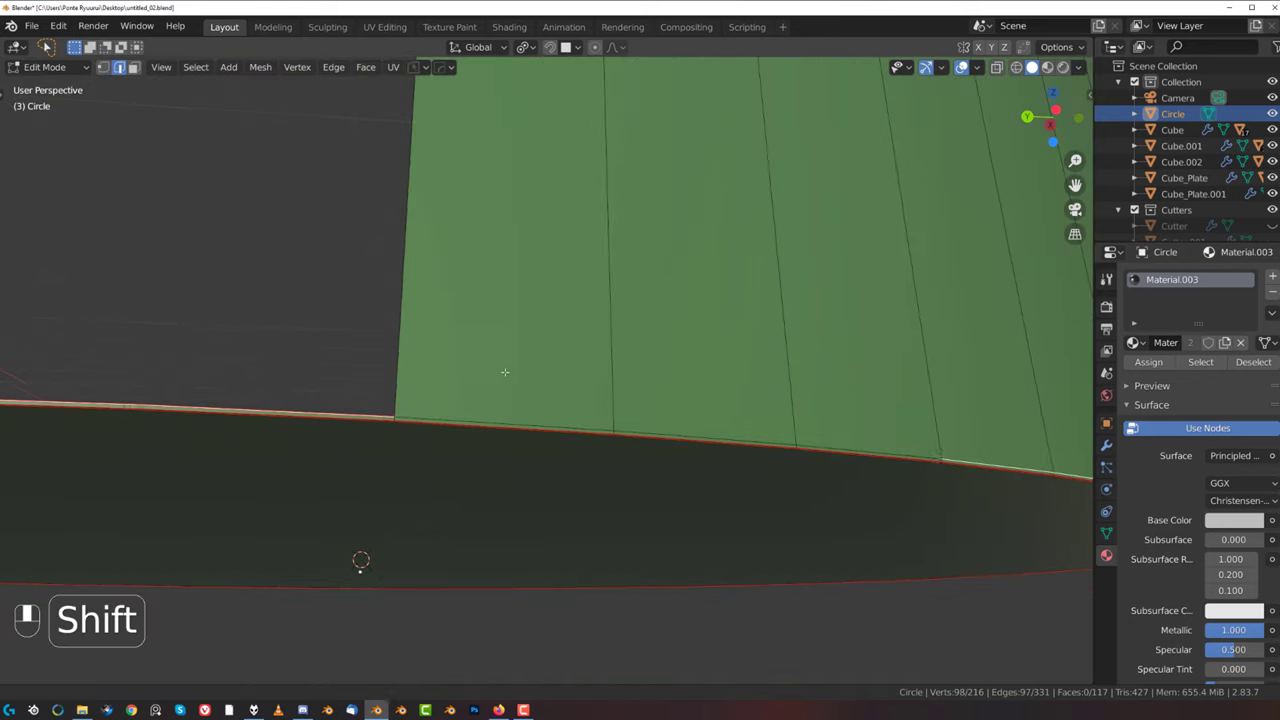
scroll(506, 365, up, 3)
scroll(497, 382, down, 2)
shift+middle_drag(654, 374, 309, 354)
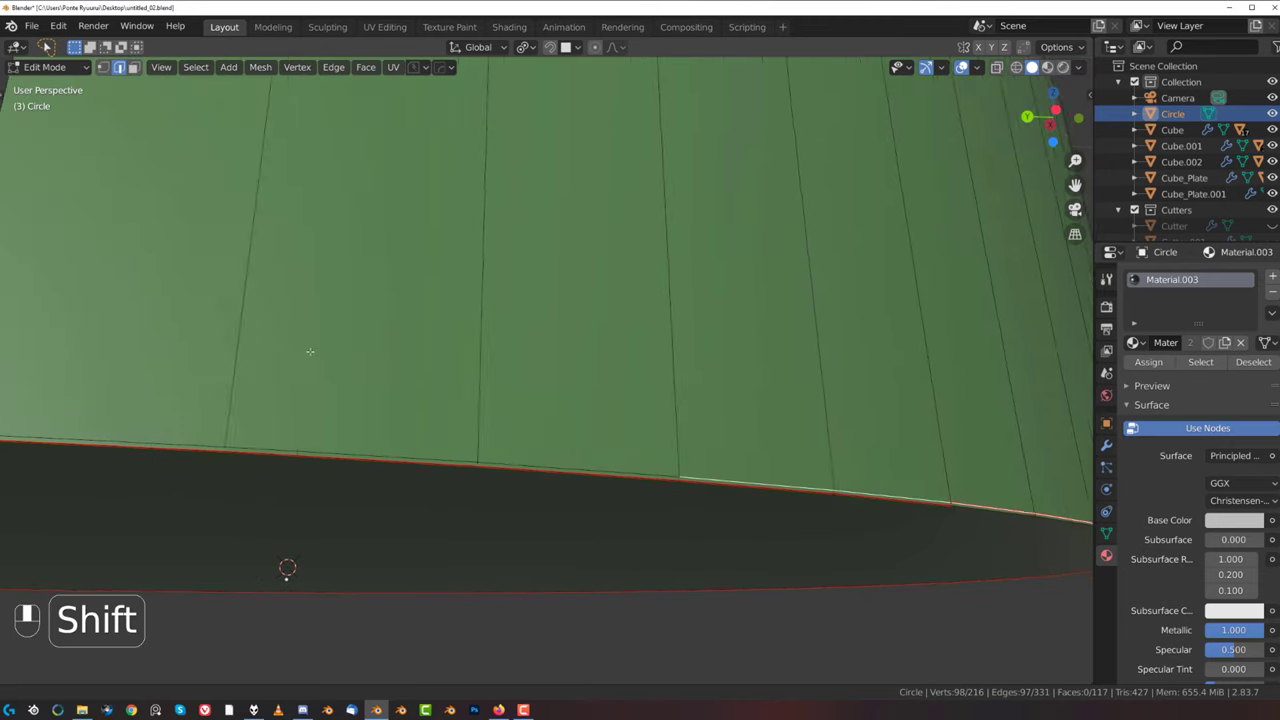
scroll(449, 286, down, 3)
- Return to Object Mode, look through the camera and switch the viewport to rendered shading
key(Tab)
scroll(461, 316, down, 3)
scroll(461, 316, down, 2)
middle_drag(461, 316, 634, 357)
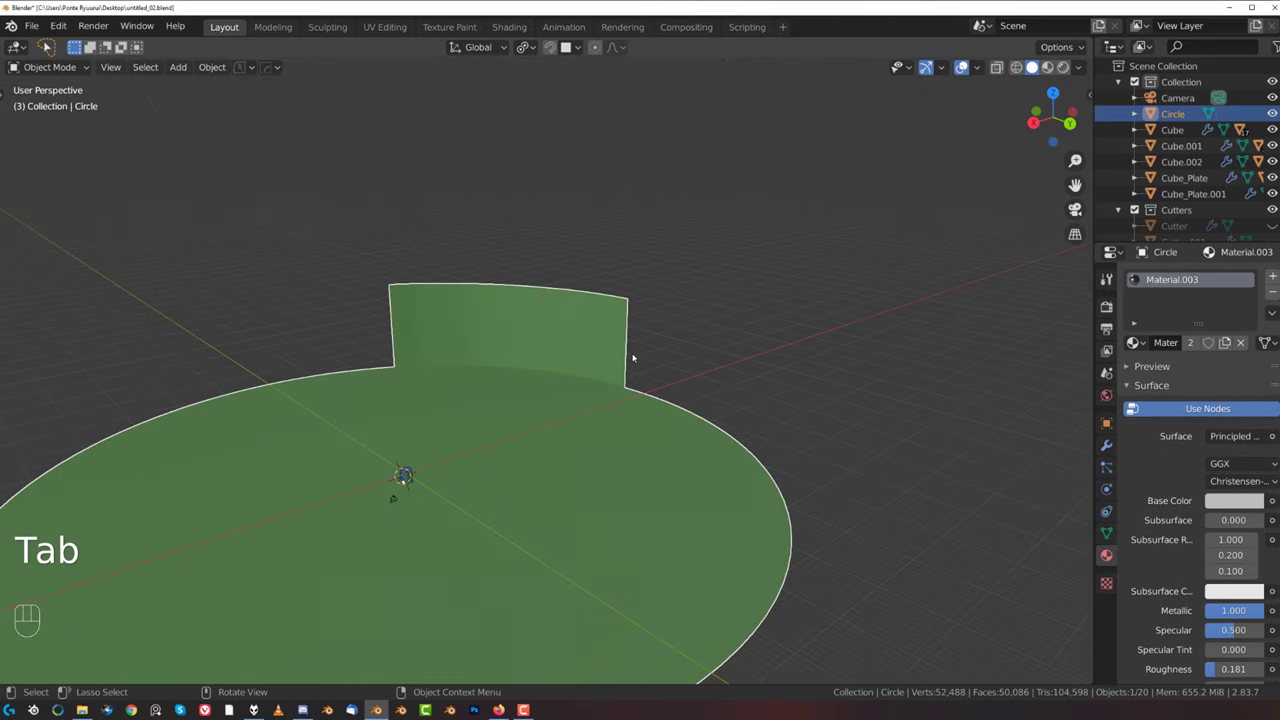
scroll(634, 357, up, 5)
shift+middle_drag(524, 362, 606, 376)
scroll(606, 376, down, 5)
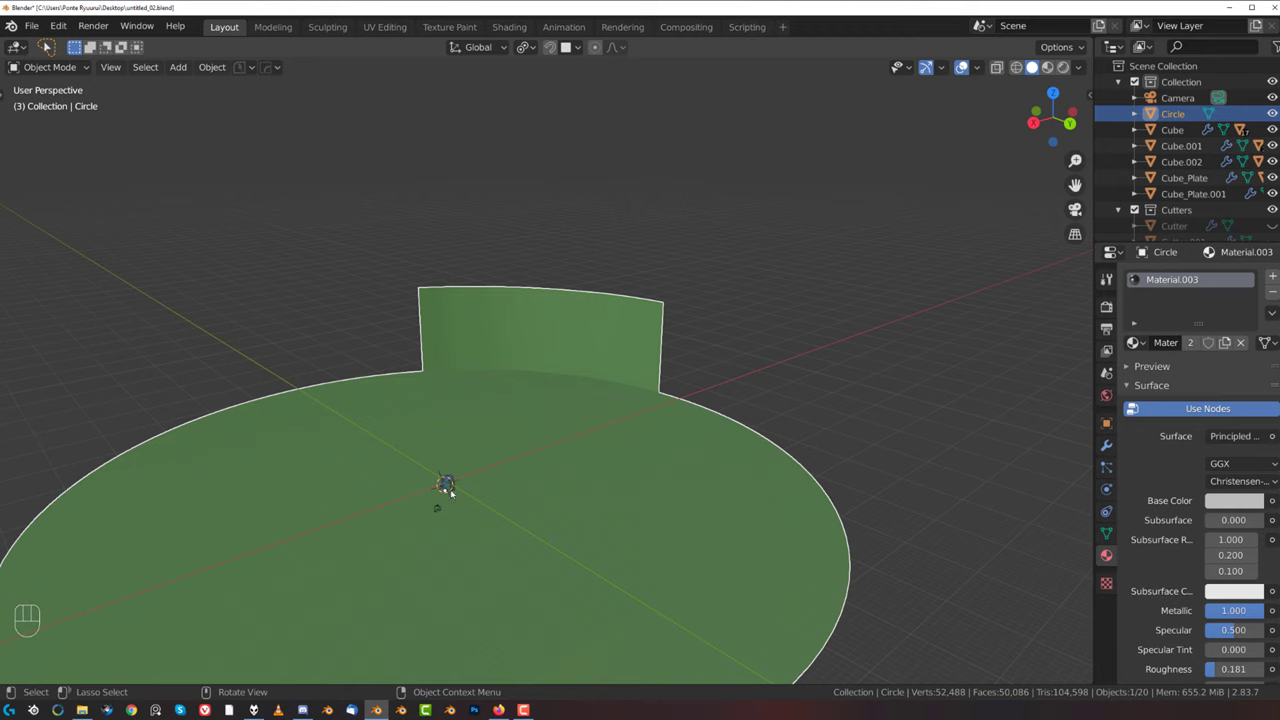
click(437, 509)
key(ctrl+KP_0)
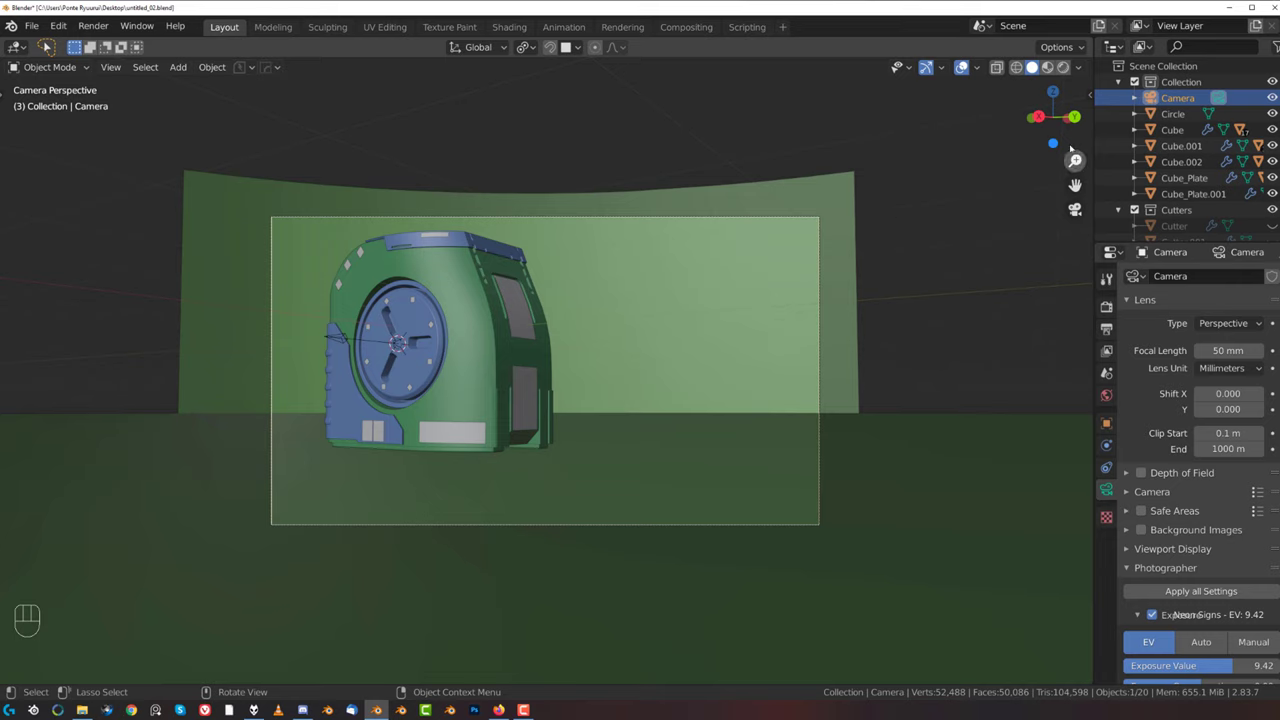
click(1064, 68)
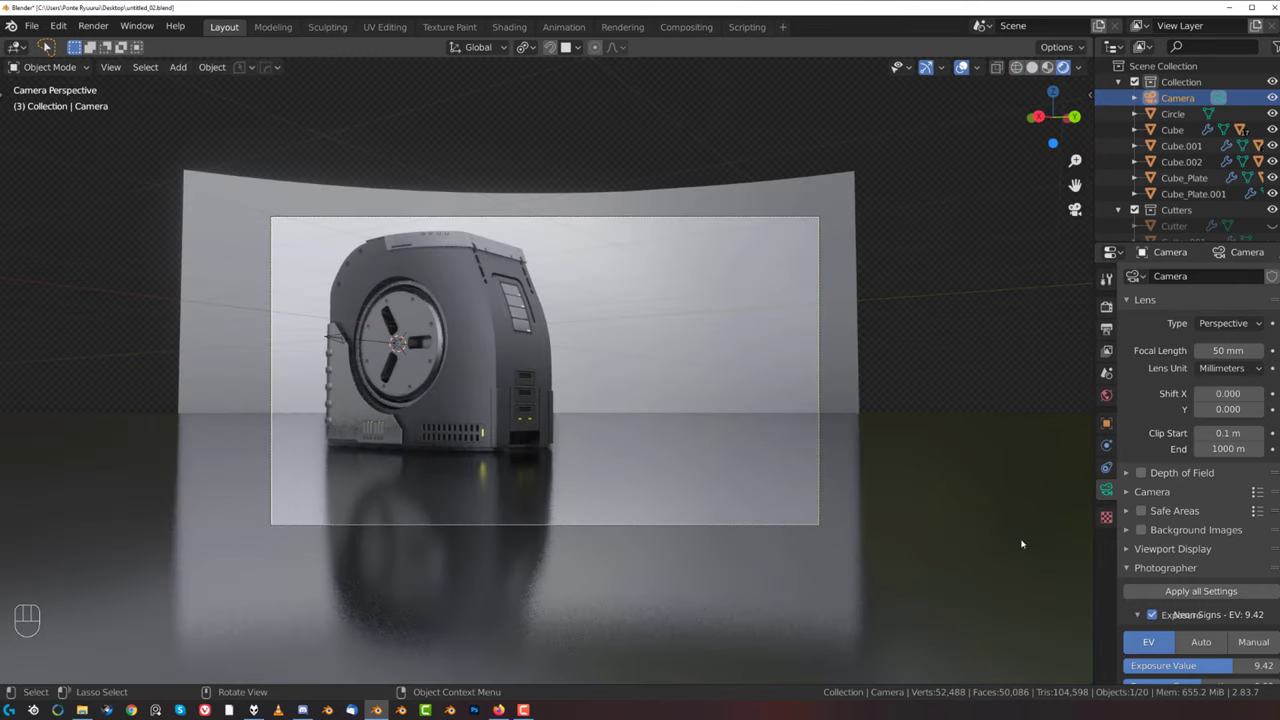
- Split off a lower area as a Shader Editor showing the World nodes and save the file
mouse_move(1082, 686)
mouse_down()
mouse_move(1025, 514)
mouse_move(973, 494)
mouse_up()
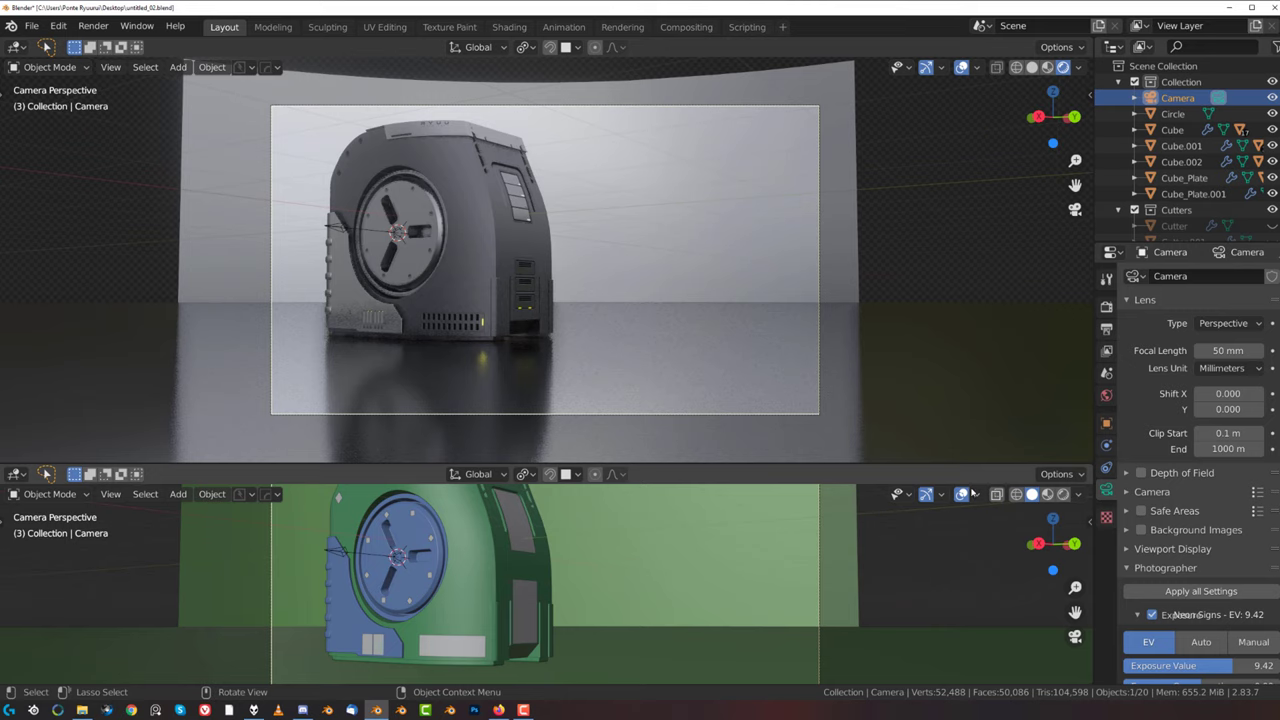
click(17, 494)
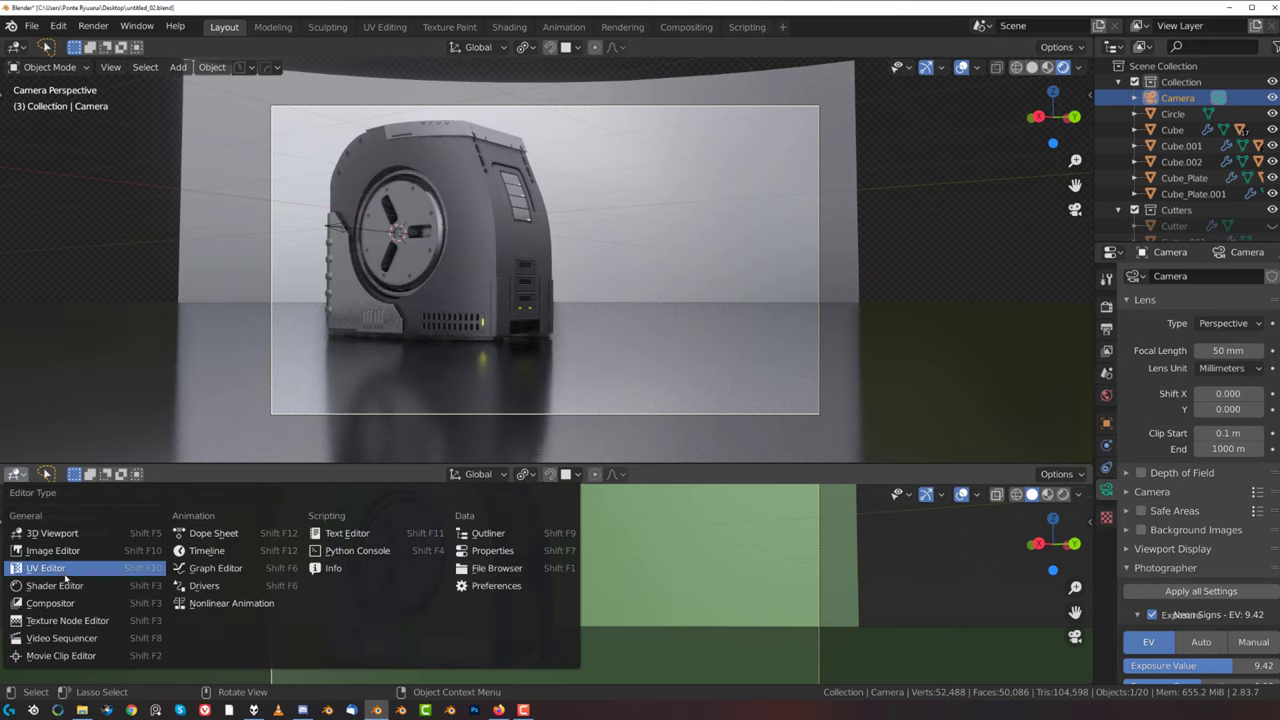
click(64, 568)
click(13, 474)
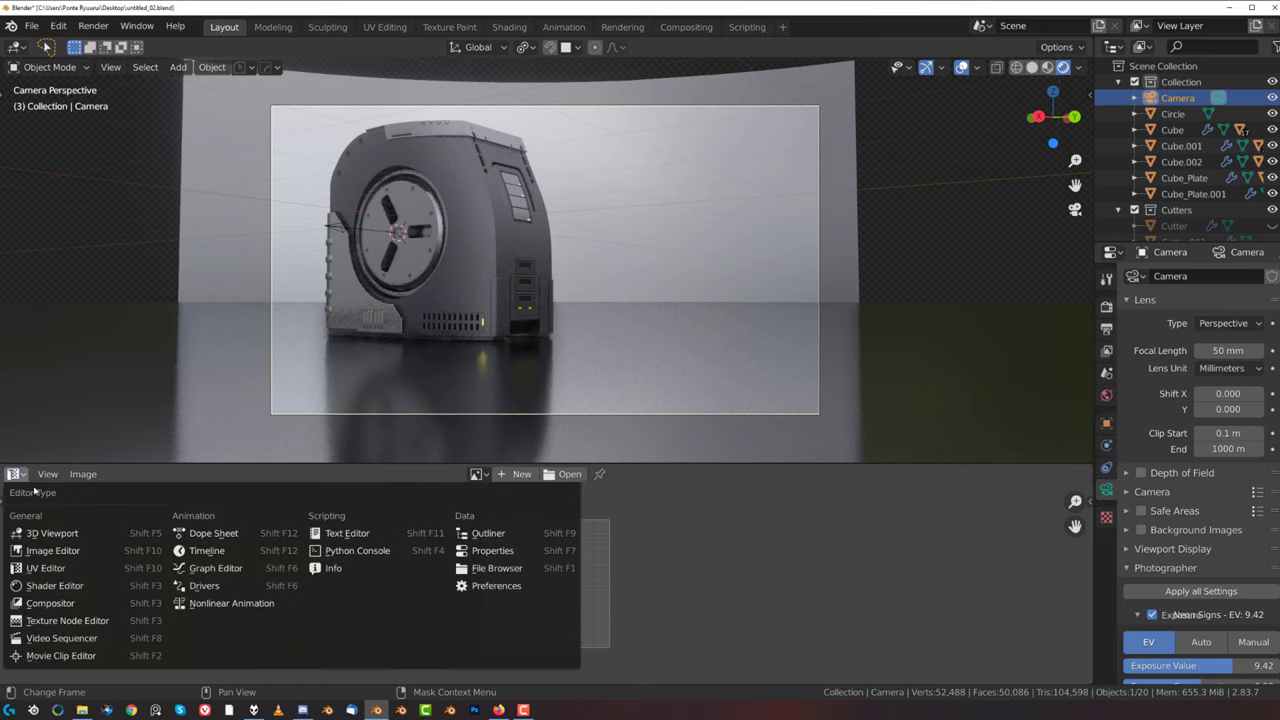
click(48, 586)
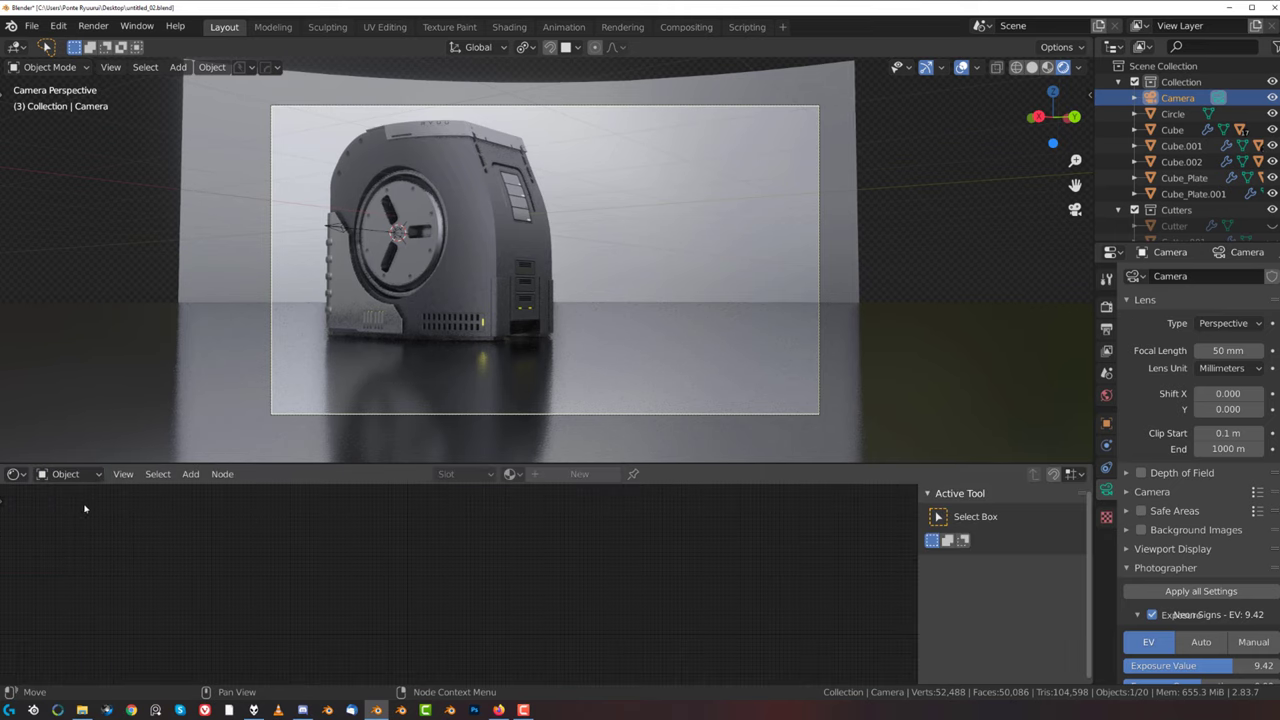
click(82, 513)
key(ctrl+s)
- Set the Z rotation of the Mapping node driving the HDRI environment texture to 630°
scroll(382, 628, up, 6)
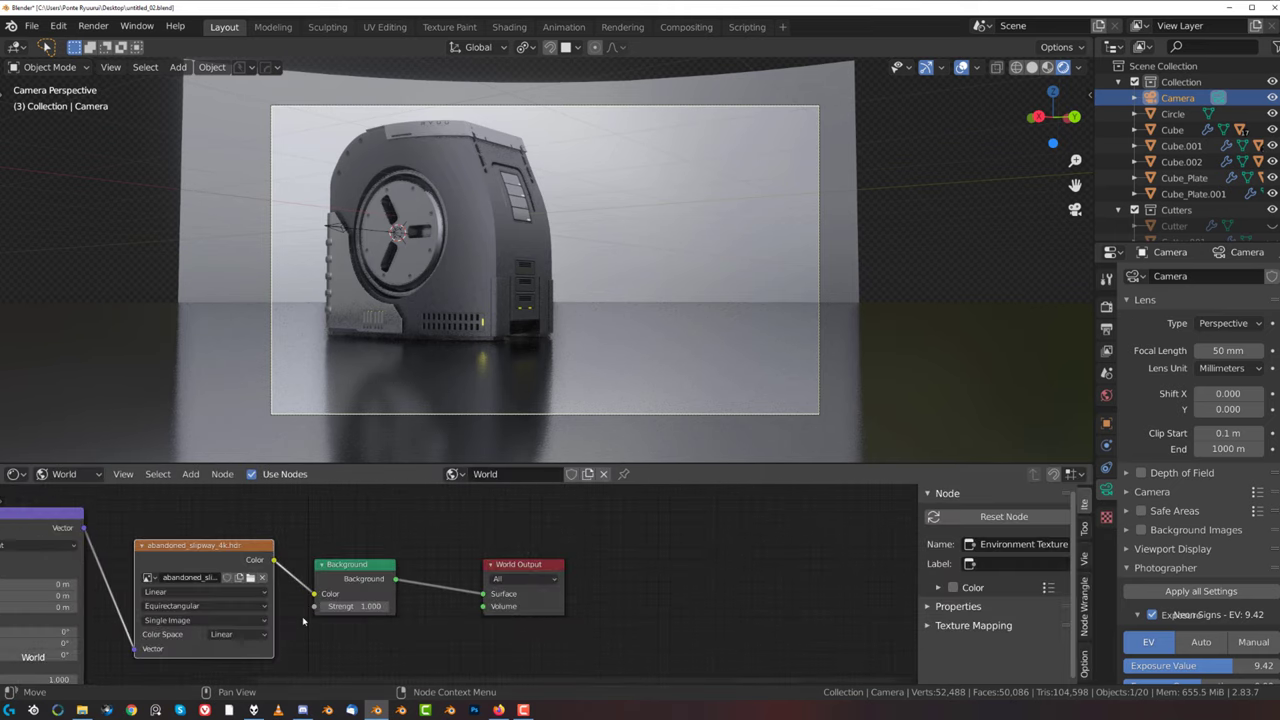
middle_drag(94, 609, 214, 569)
drag(141, 615, 530, 615)
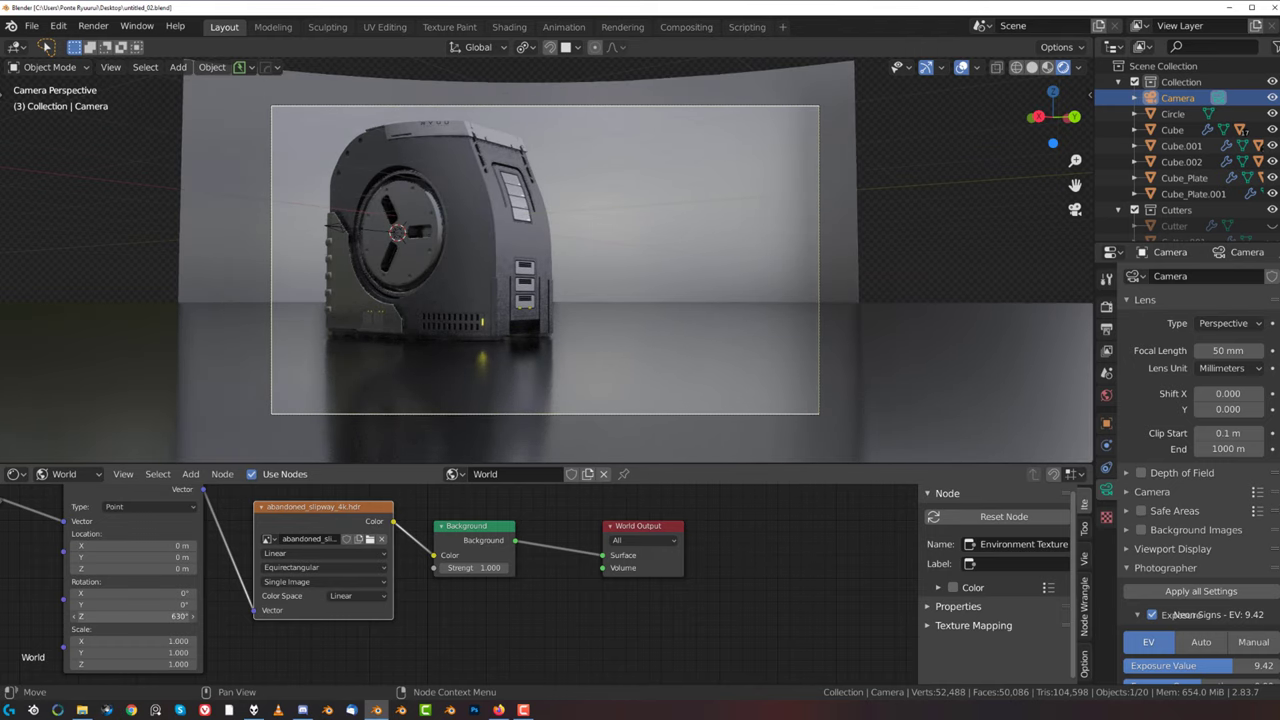
- Add a plane and move it beside the machine, about 1.49 m in X and -2.24 m in Y
key(shift+a)
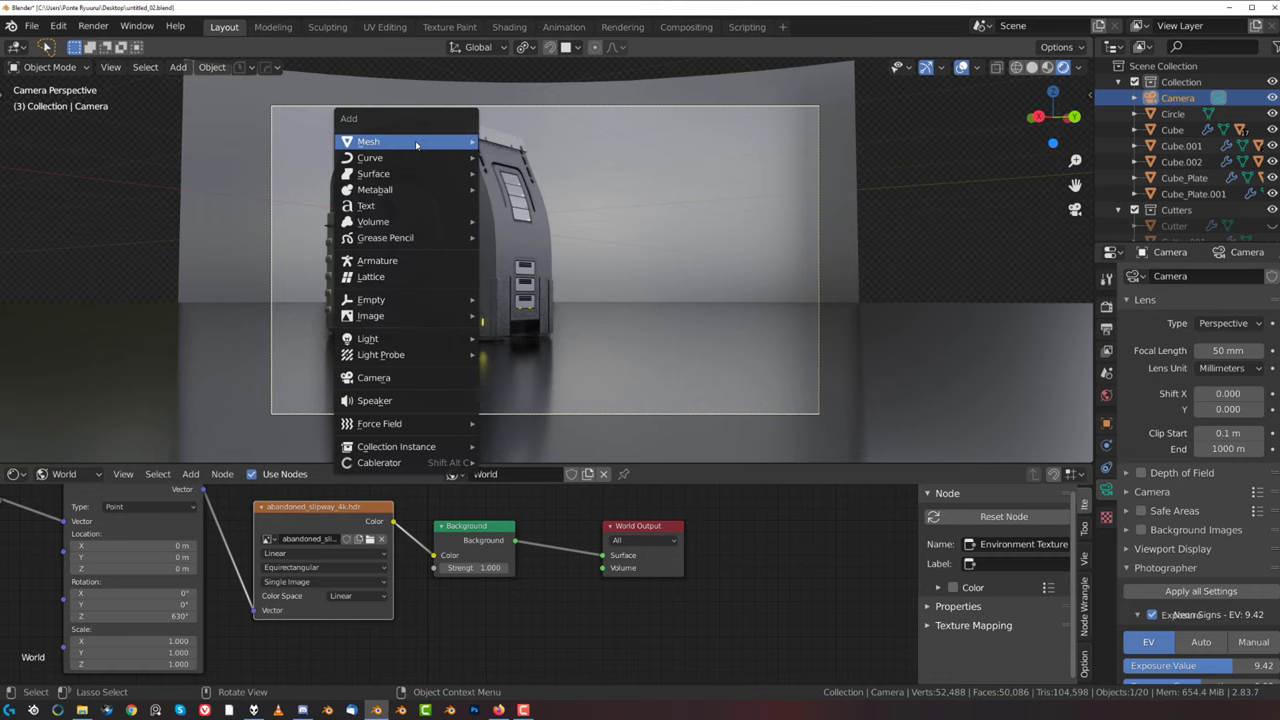
mouse_move(440, 141)
click(536, 161)
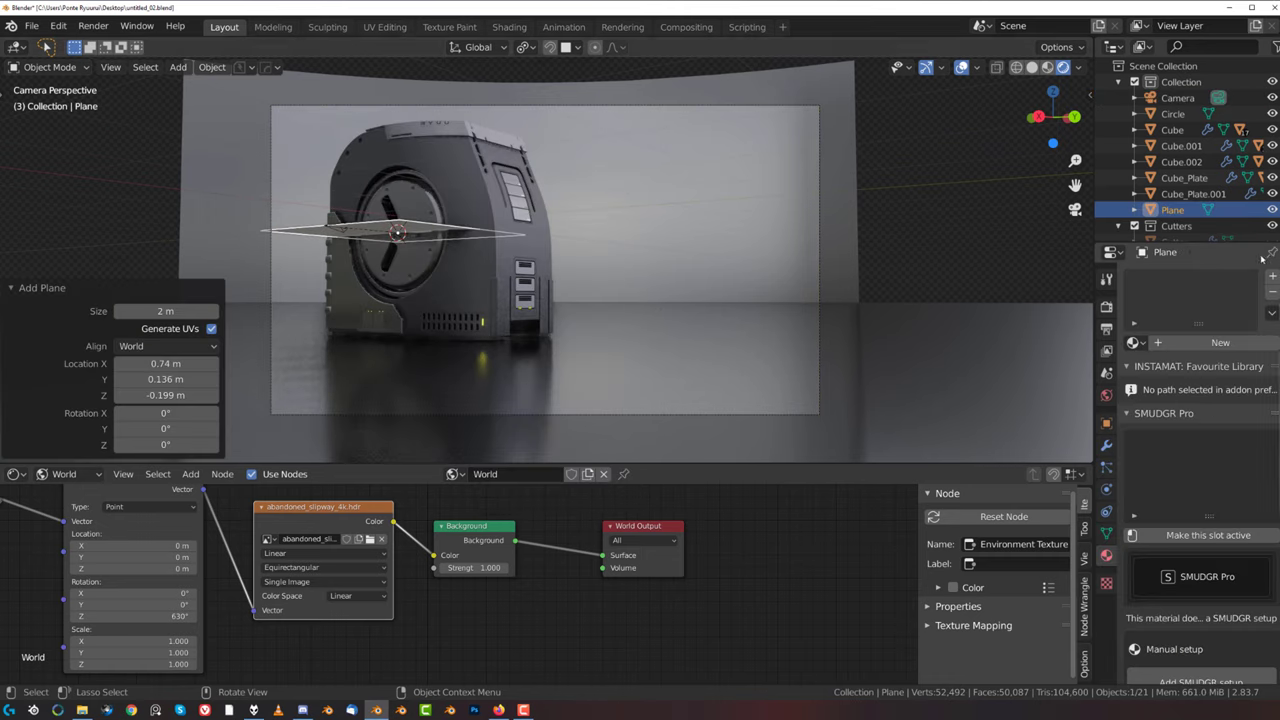
key(g)
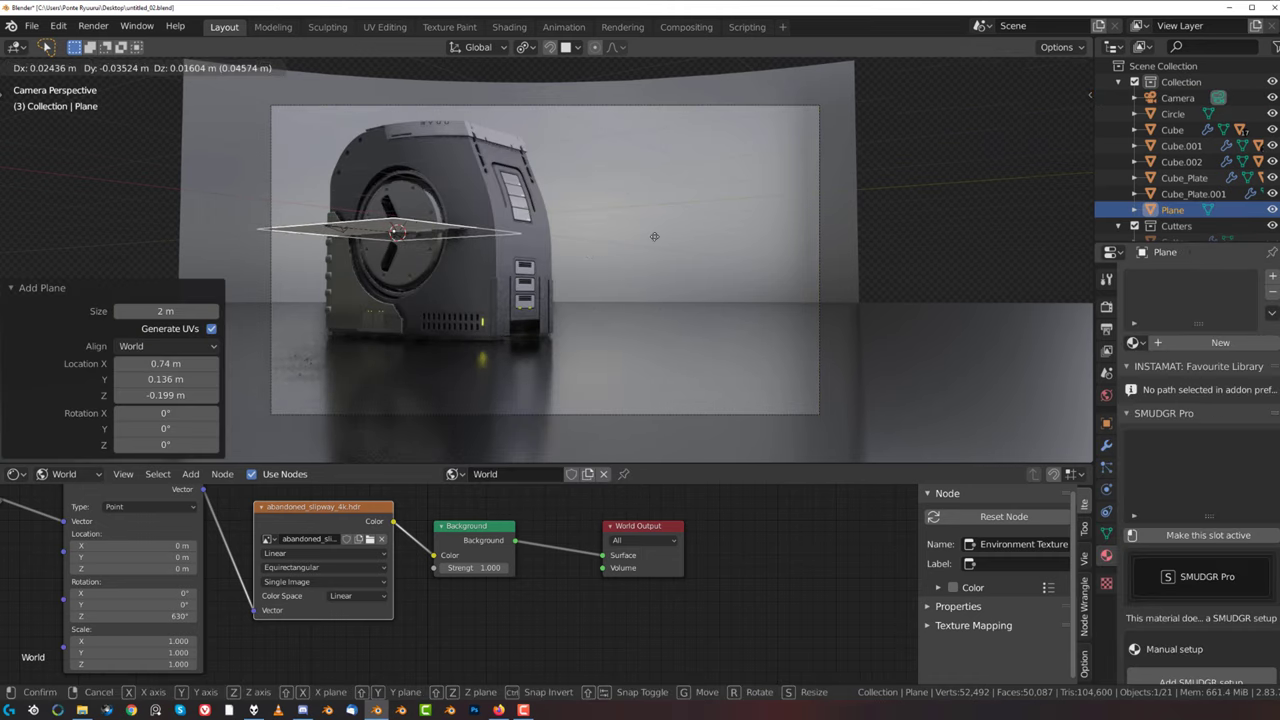
click(421, 233)
- Rotate the plane 90° about X and 37.5° about Z, and scale it up by about 5.98
middle_drag(421, 233, 357, 143)
key(KP_7)
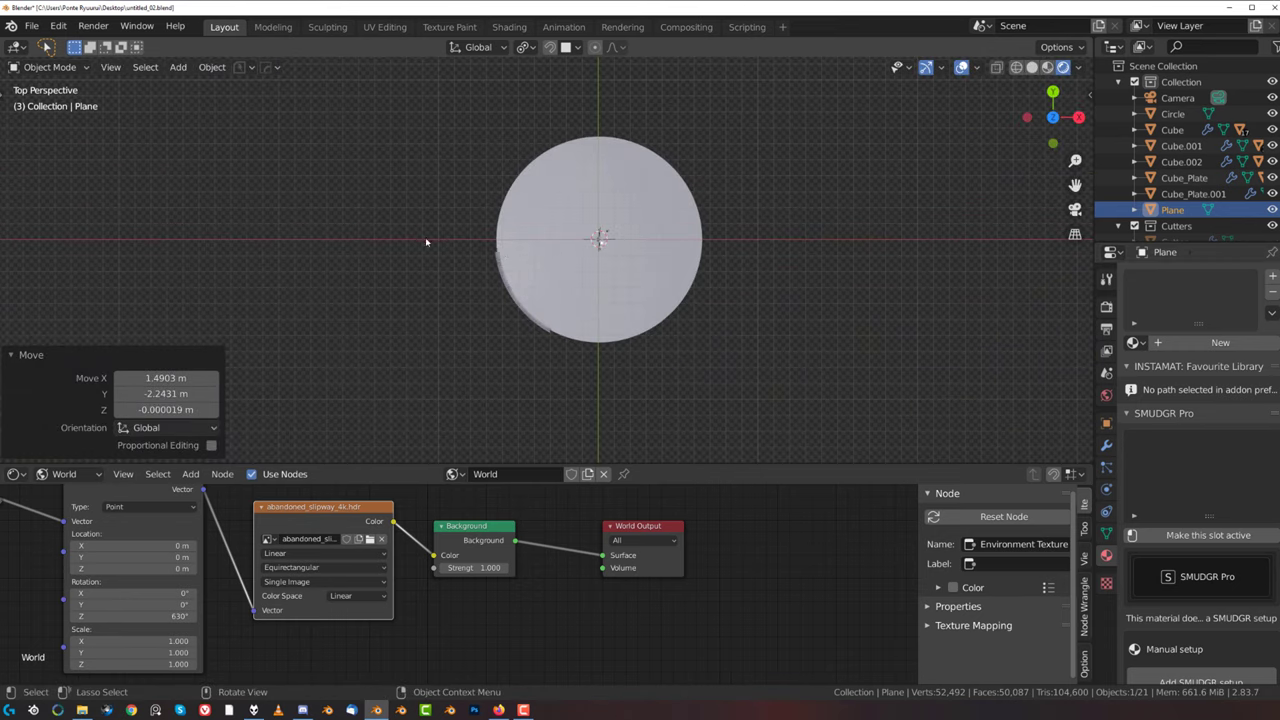
scroll(530, 260, up, 8)
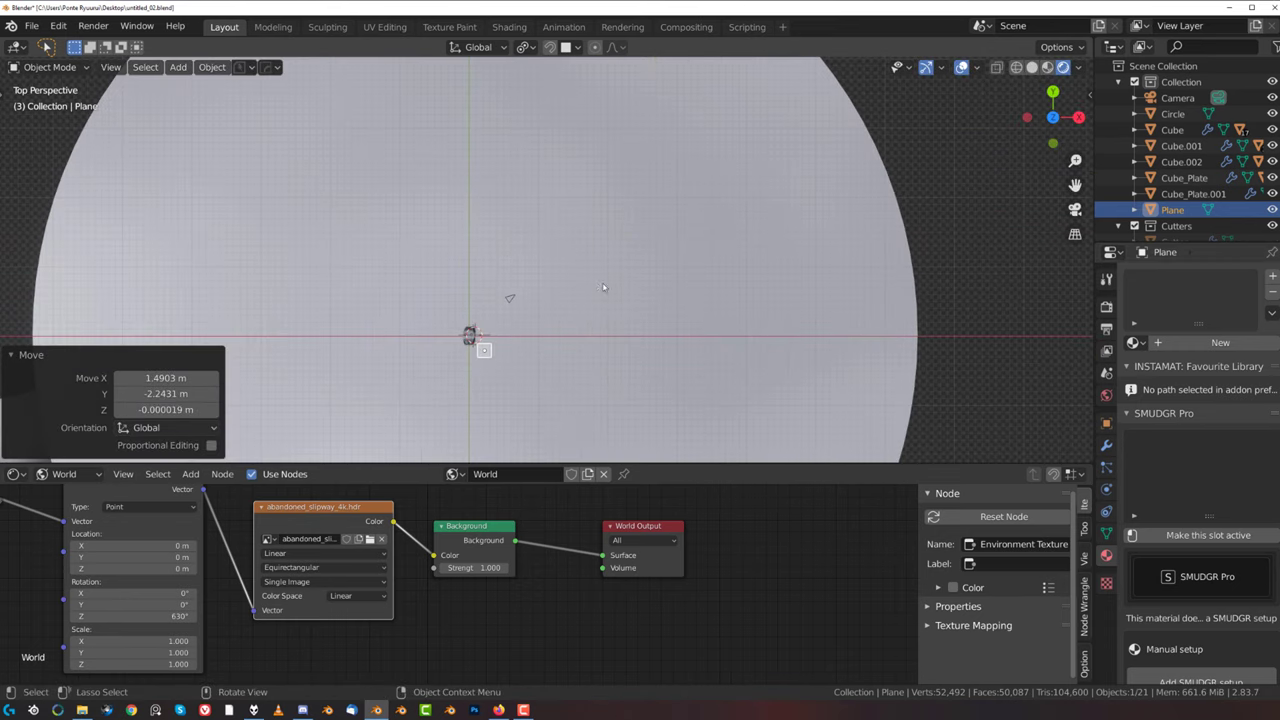
middle_drag(603, 287, 729, 346)
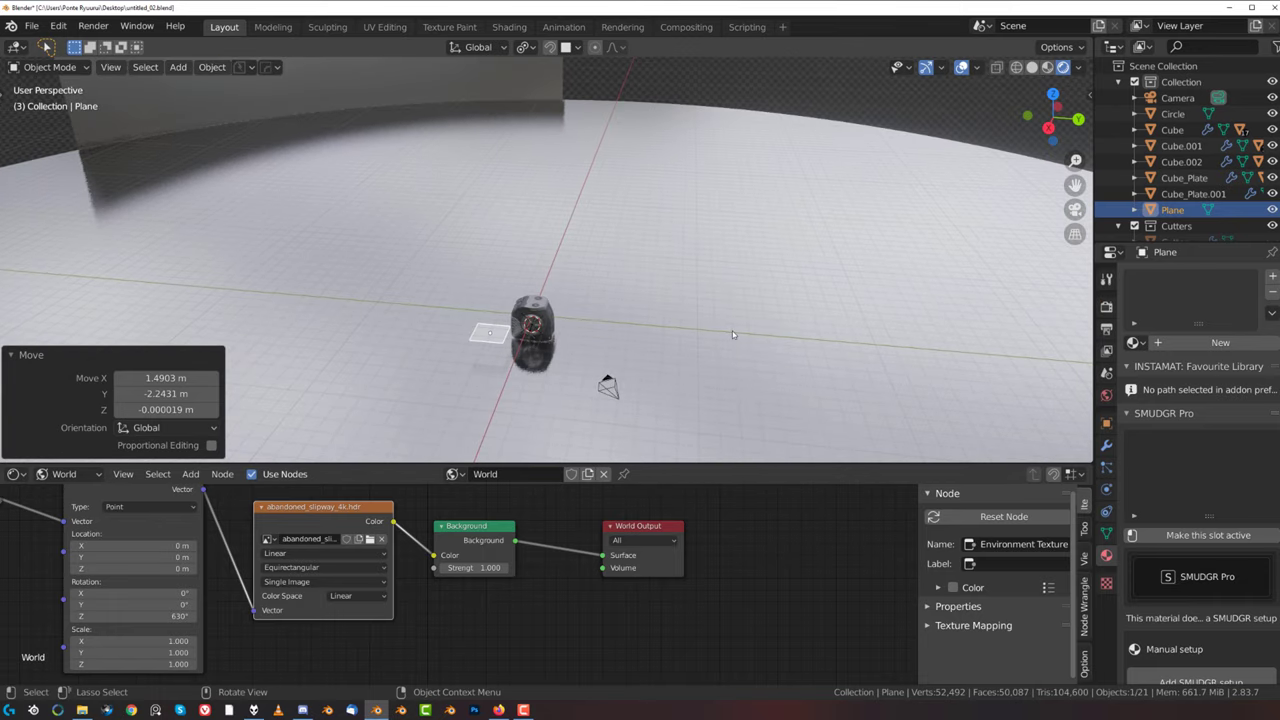
text(rx90)
key(Return)
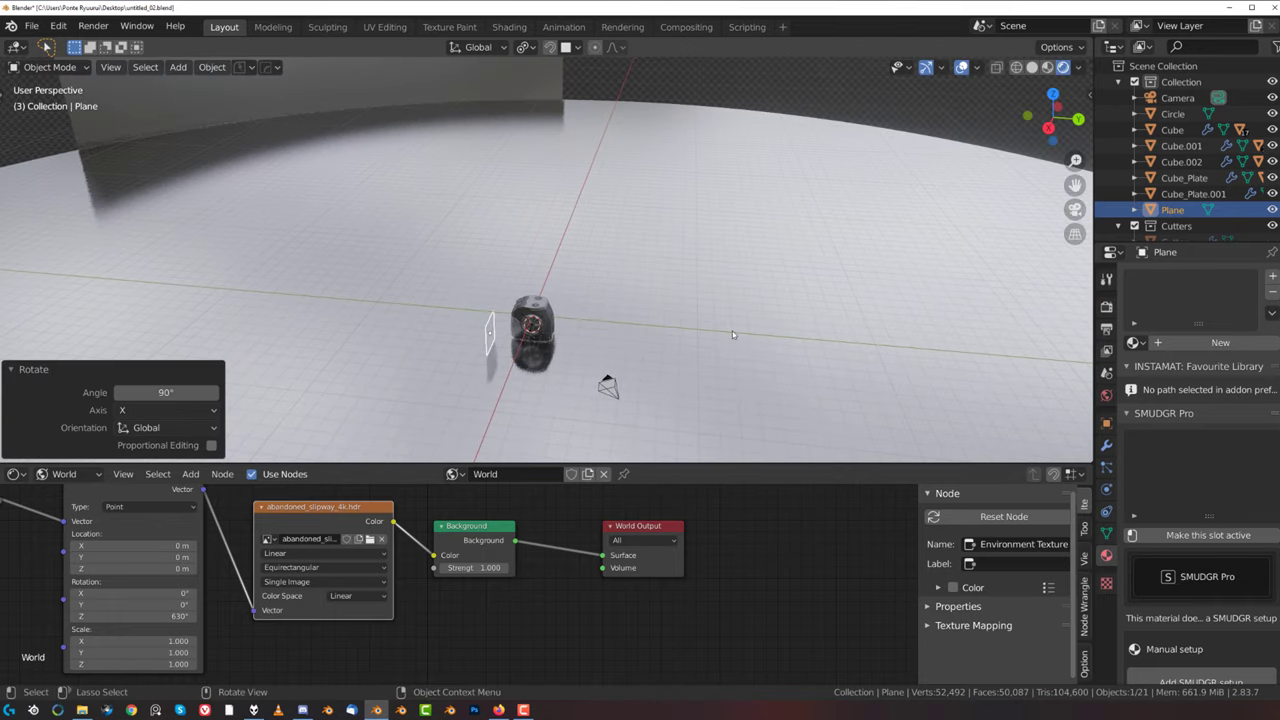
text(rz37.5)
key(Return)
key(s)
click(1046, 219)
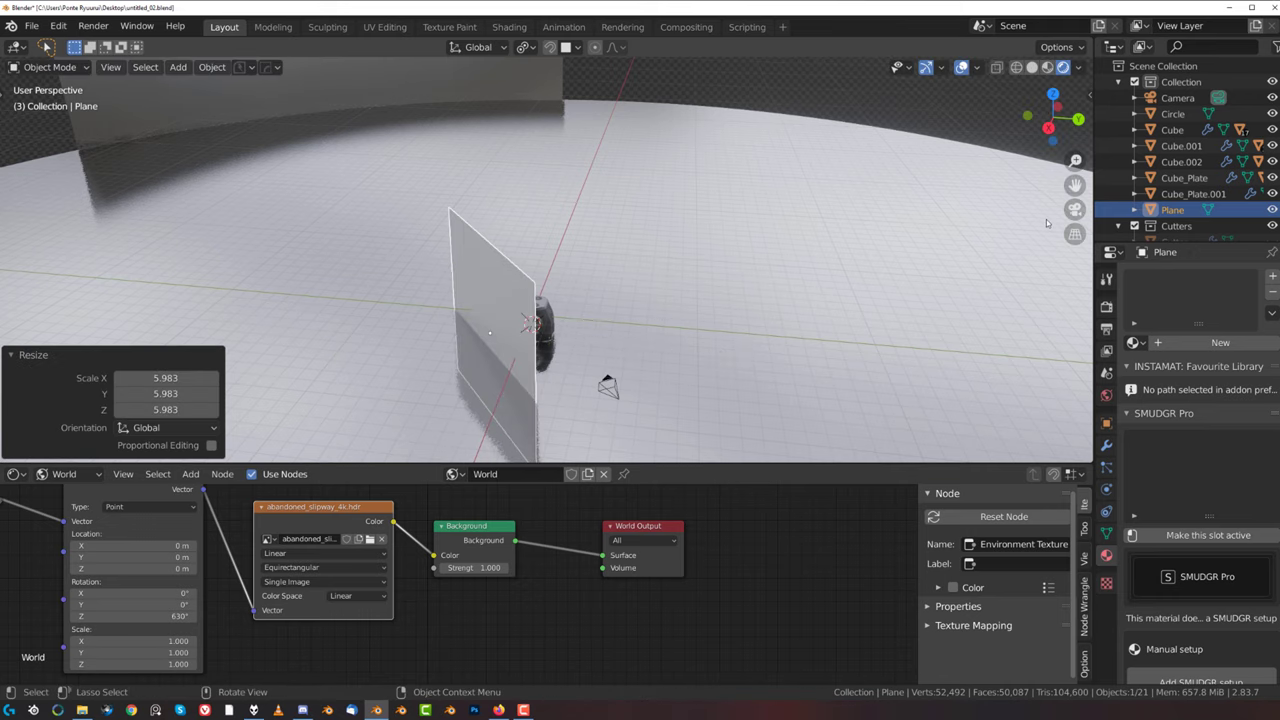
- Give the plane a new material with roughness 0.550 and a pure white base color of value 1.000
click(1220, 342)
scroll(1185, 550, down, 2)
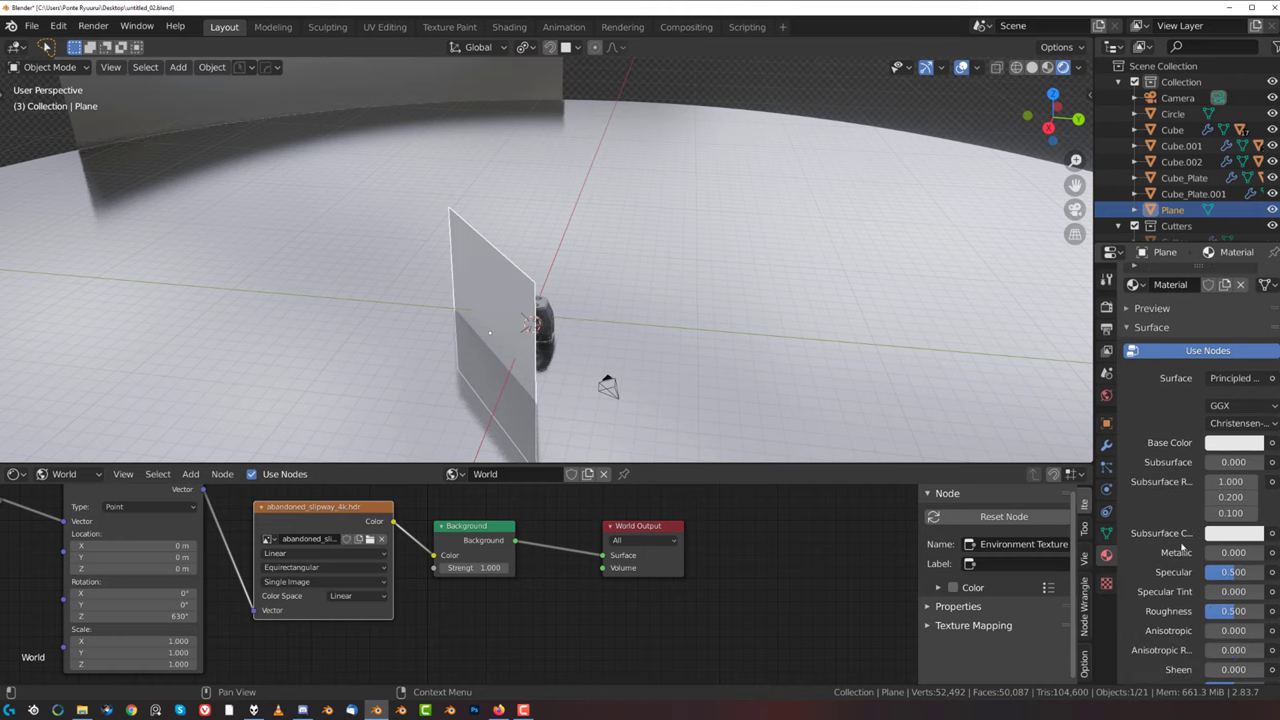
middle_drag(591, 343, 777, 330)
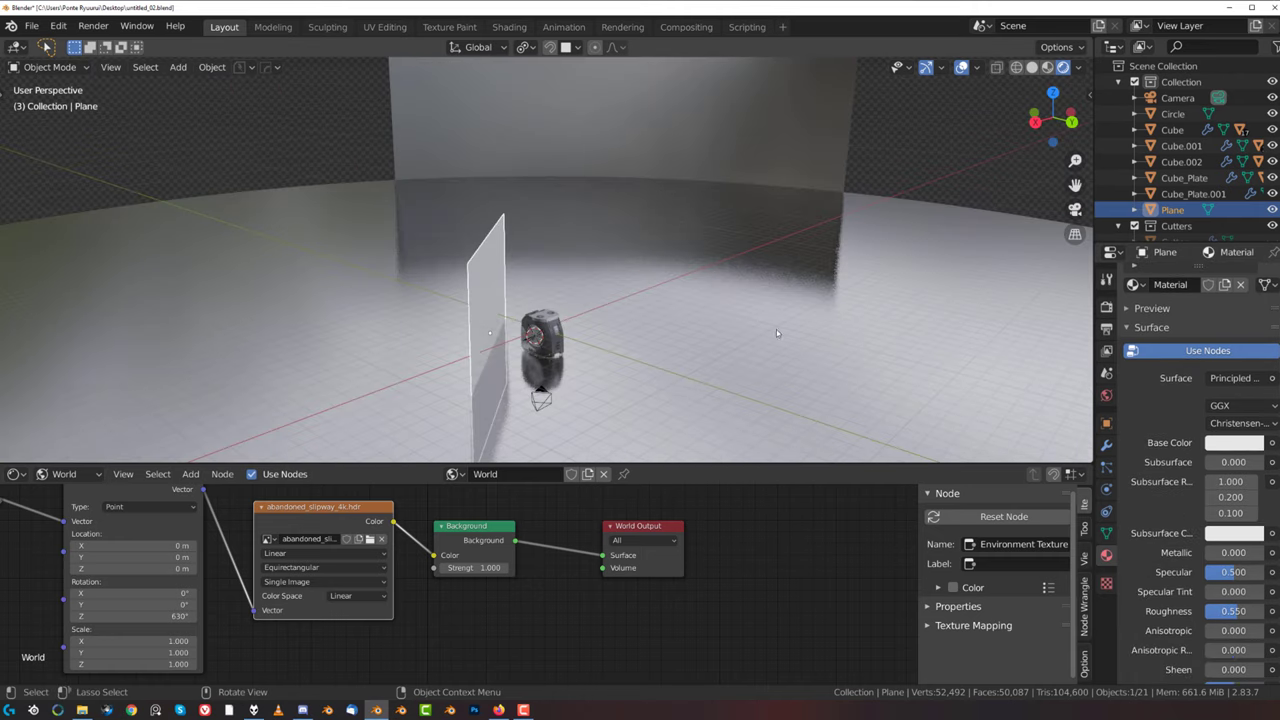
click(1244, 442)
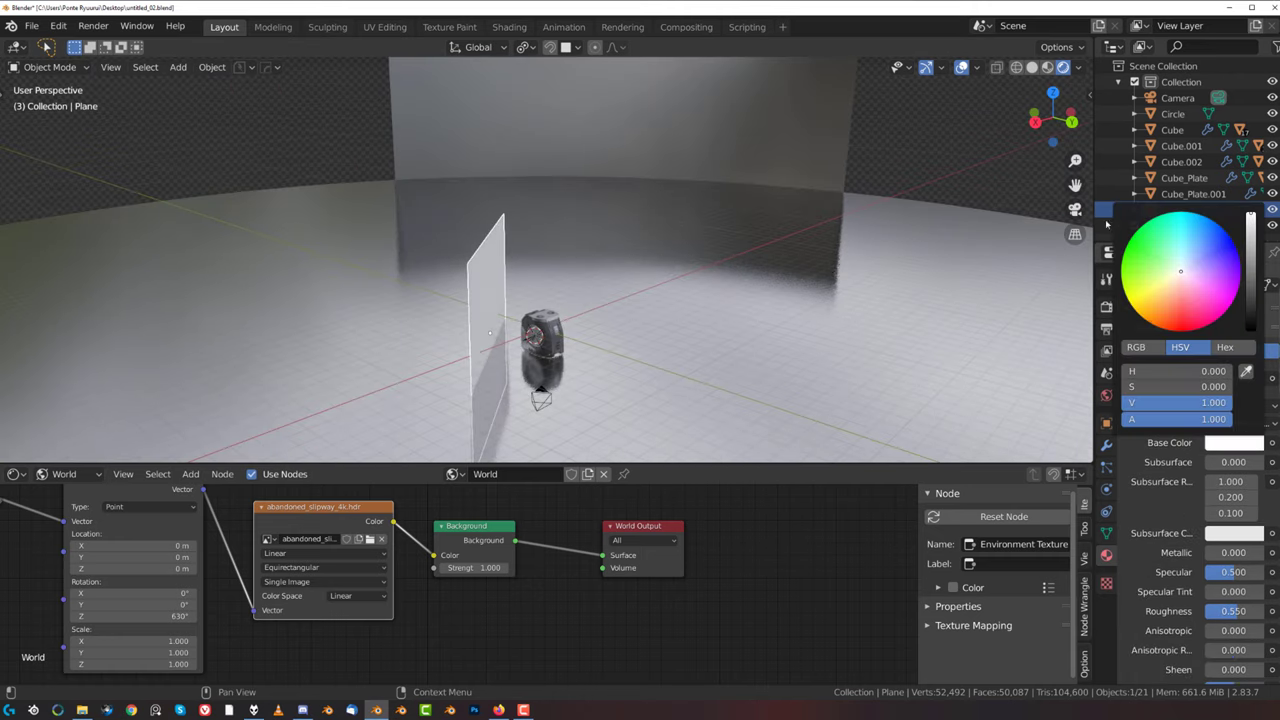
middle_drag(500, 300, 543, 296)
click(547, 320)
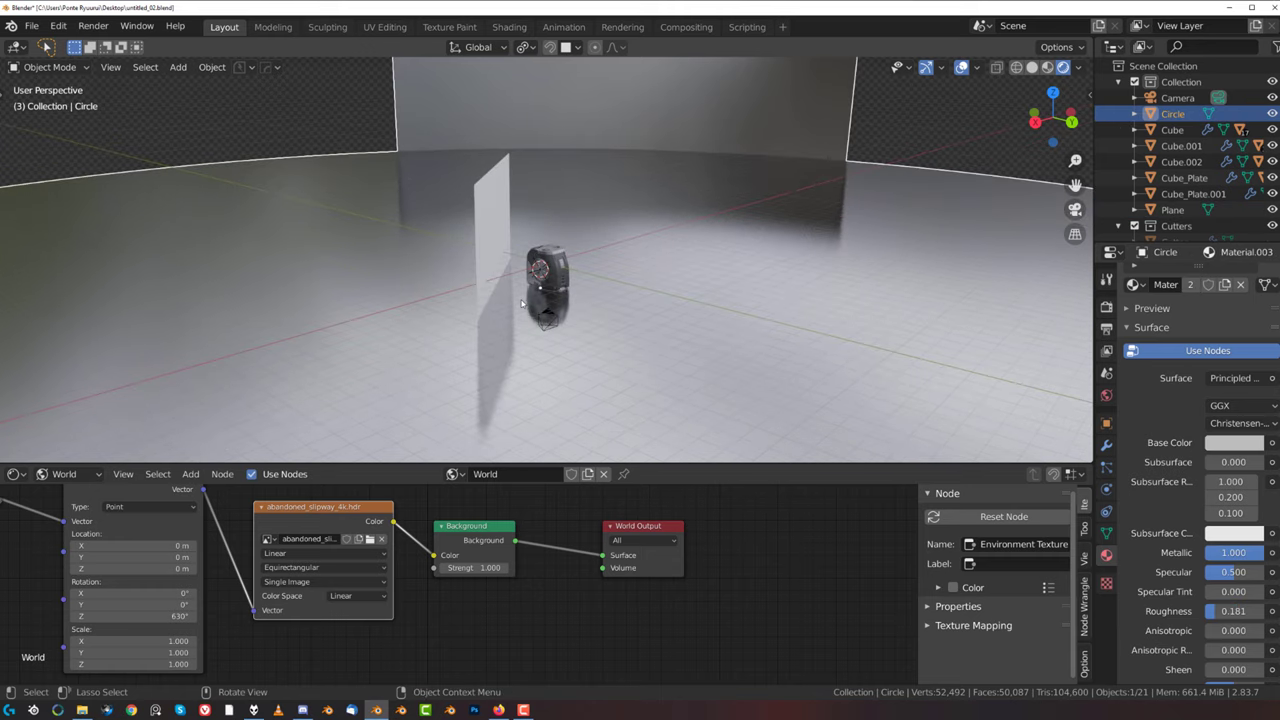
- View the scene through the camera and rotate the reflector plane 6.27° about the global Z axis
click(556, 315)
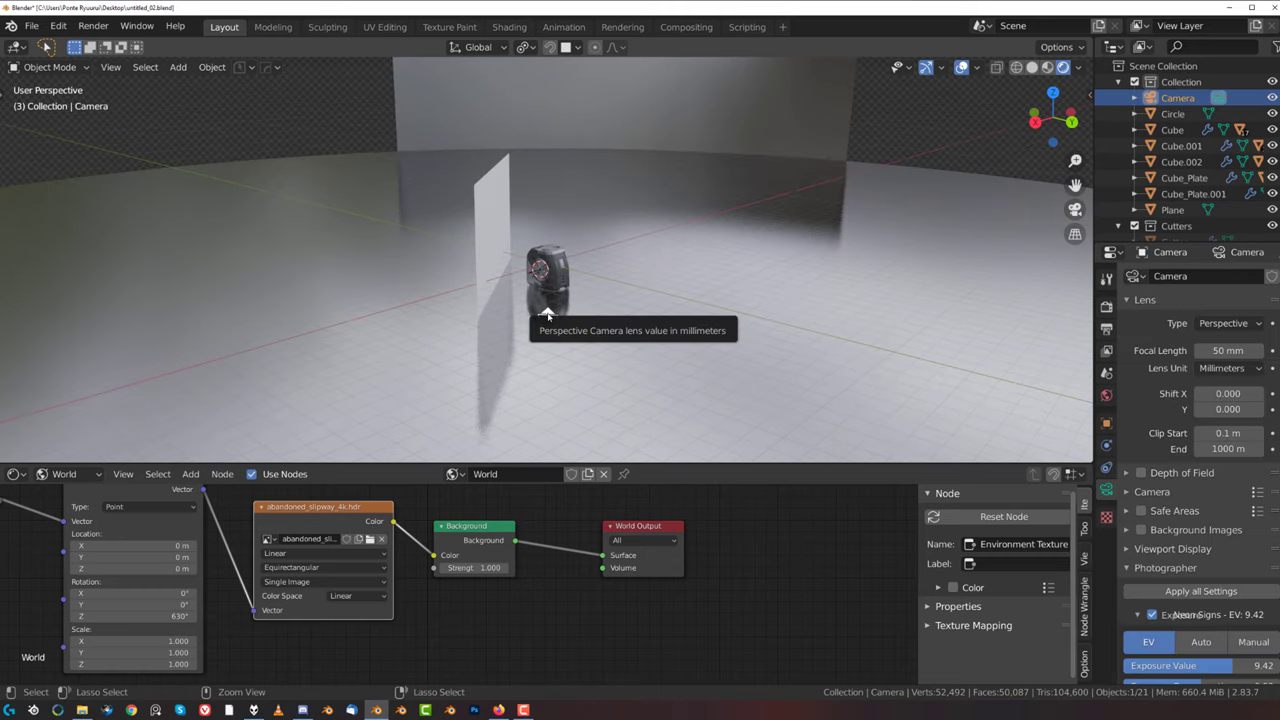
key(ctrl+KP_0)
shift+middle_drag(419, 251, 477, 270)
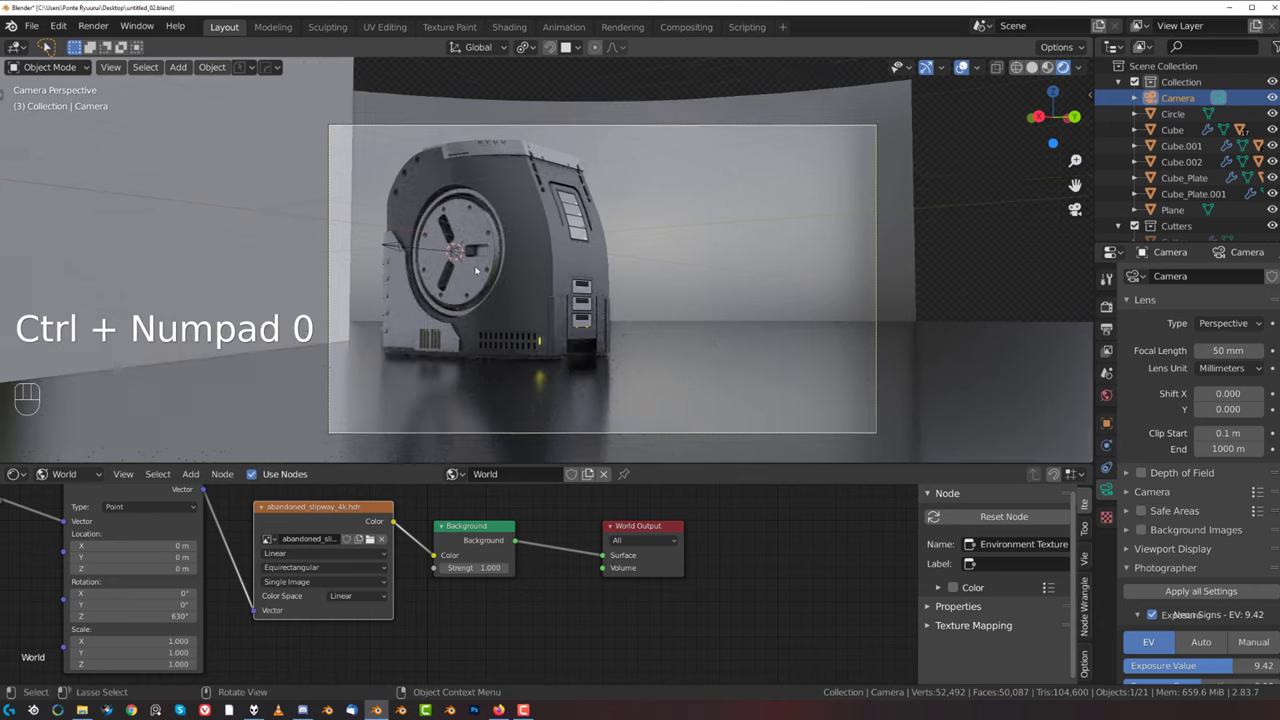
click(264, 175)
key(r)
key(z)
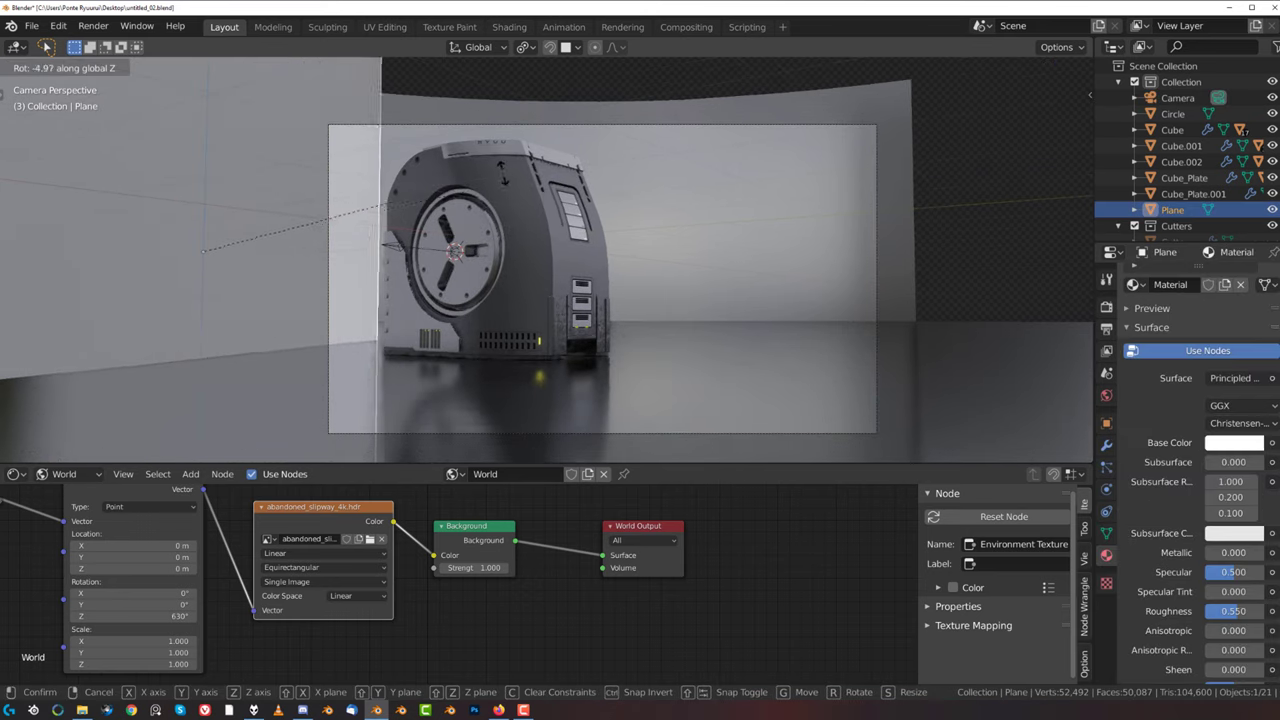
click(722, 234)
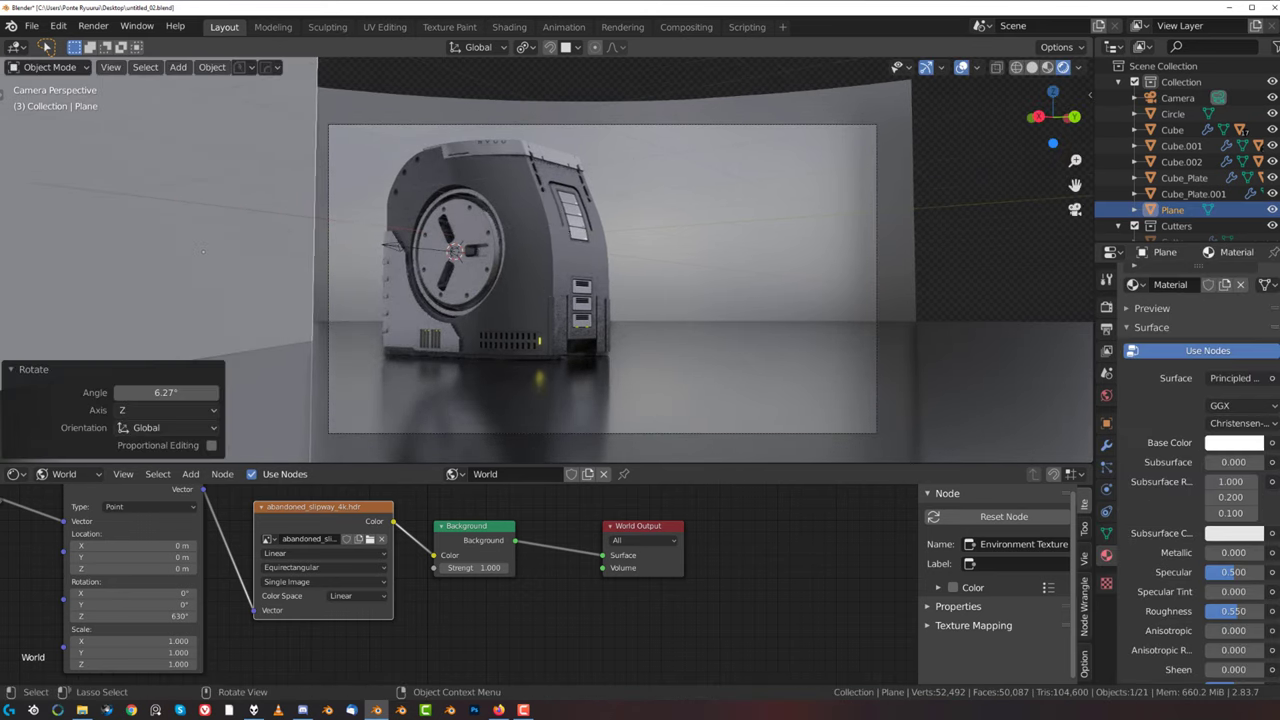
- Move the plane about -0.69 m in X, 1.02 m in Y and -0.18 m in Z, and rotate it 10.6° about Z
scroll(722, 234, down, 2)
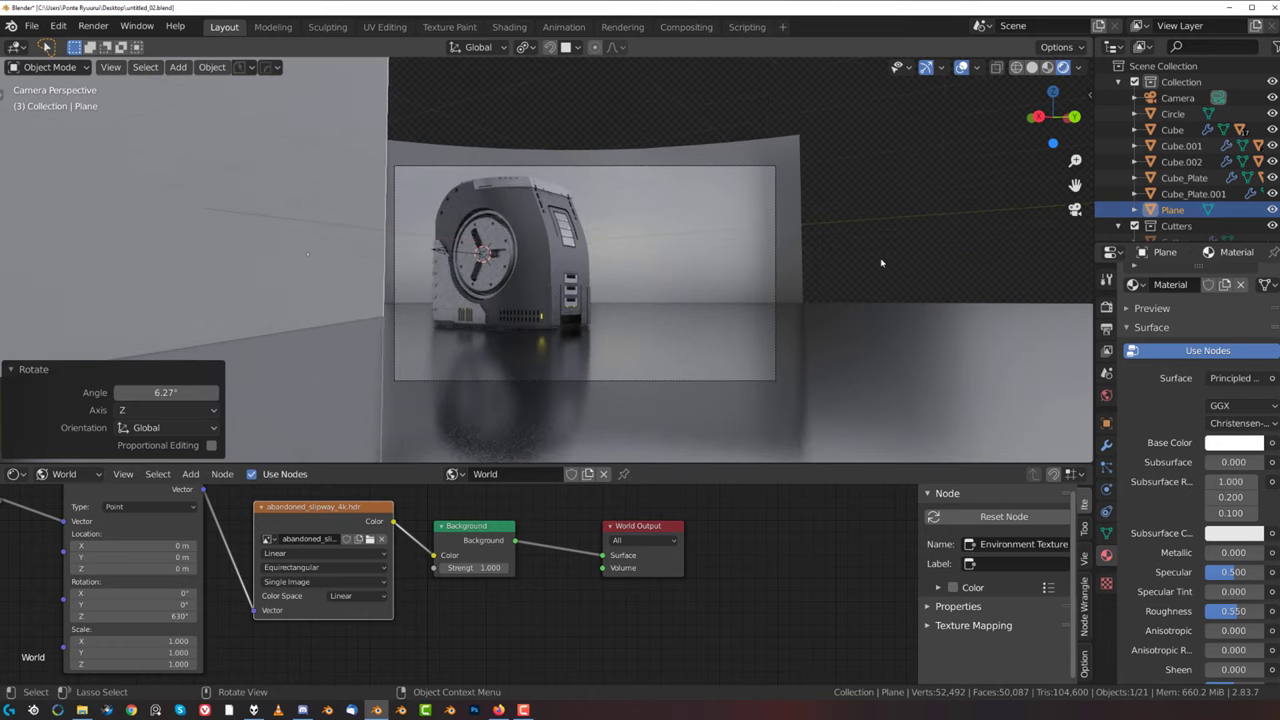
key(g)
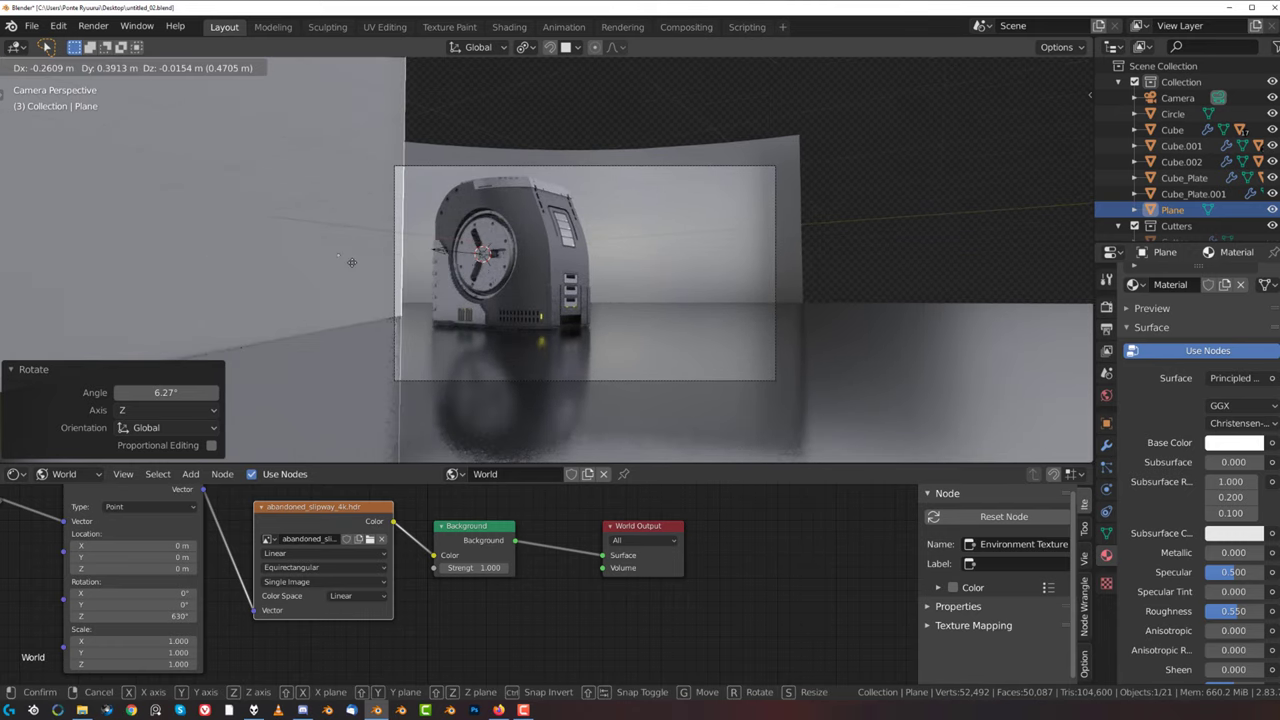
click(395, 272)
key(r)
key(z)
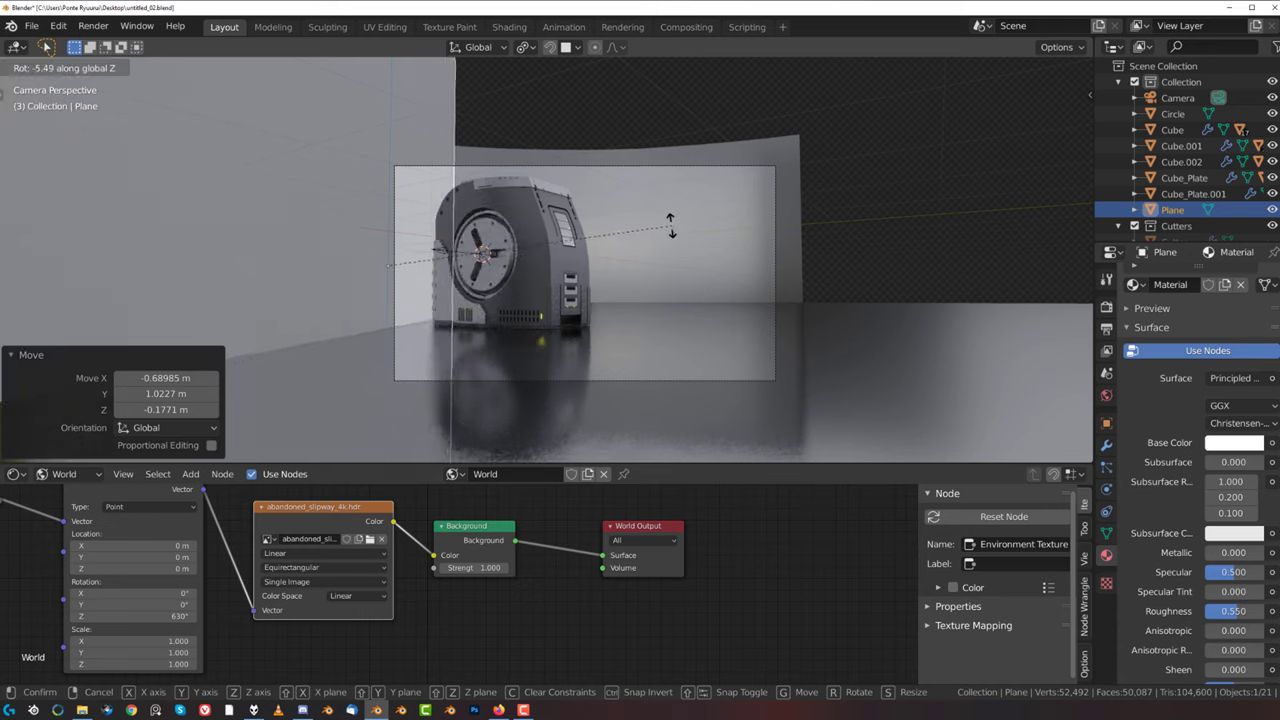
click(711, 337)
- Move the plane about 0.16 m in X, -0.24 m in Y and 0.05 m in Z, and tilt it 7.93° about X
key(g)
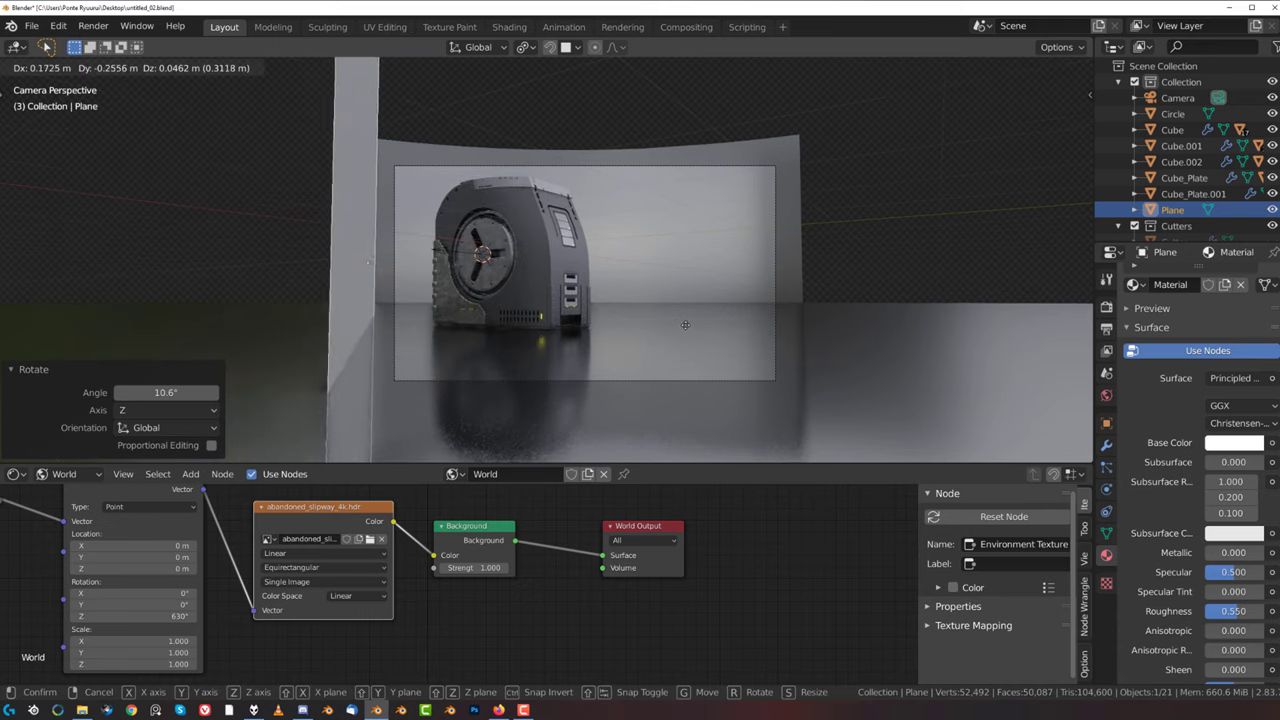
click(683, 322)
key(r)
key(x)
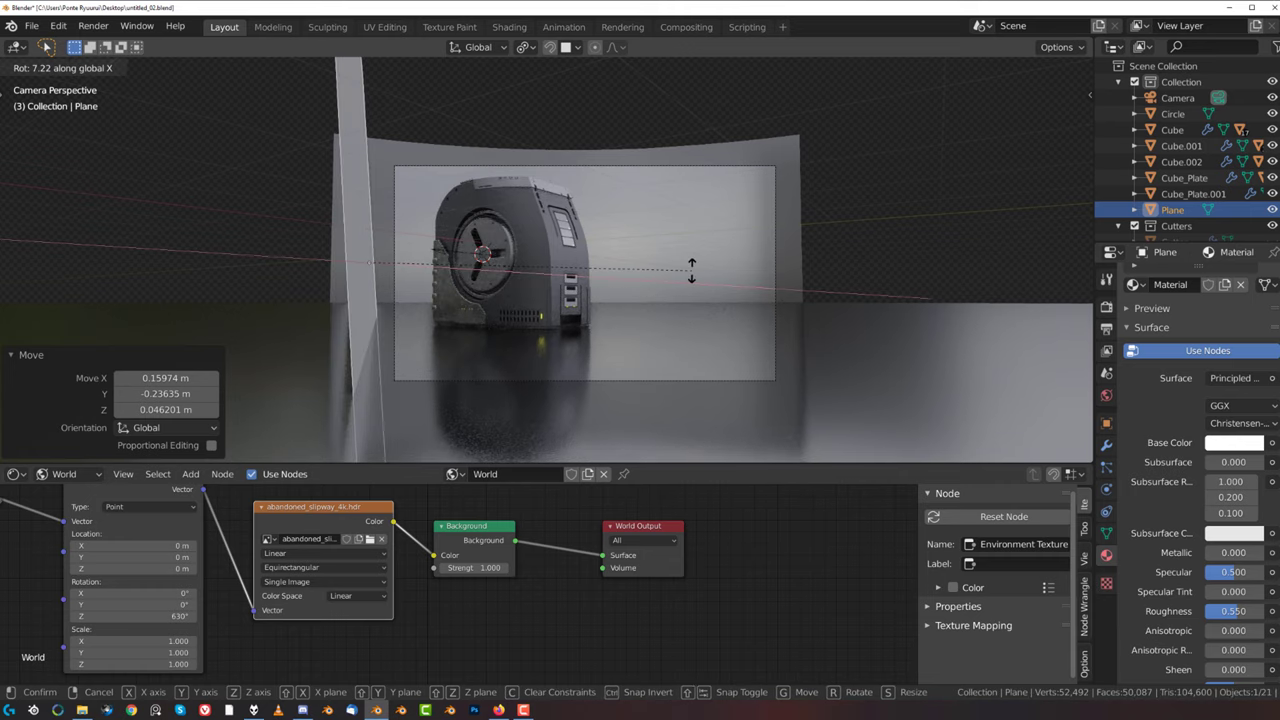
click(691, 271)
- Turn off the transparent film in the Eevee render settings so the HDRI background renders
scroll(530, 281, up, 2)
middle_drag(554, 289, 590, 285)
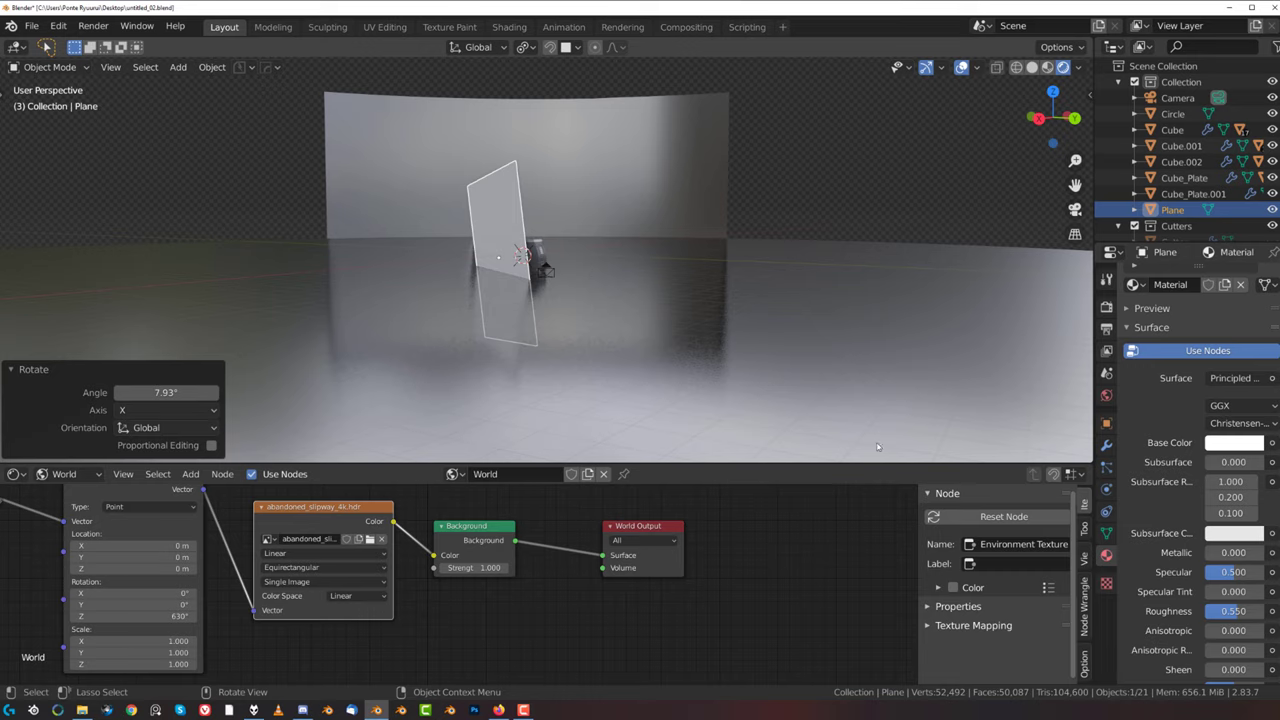
key(KP_5)
key(KP_5)
key(KP_5)
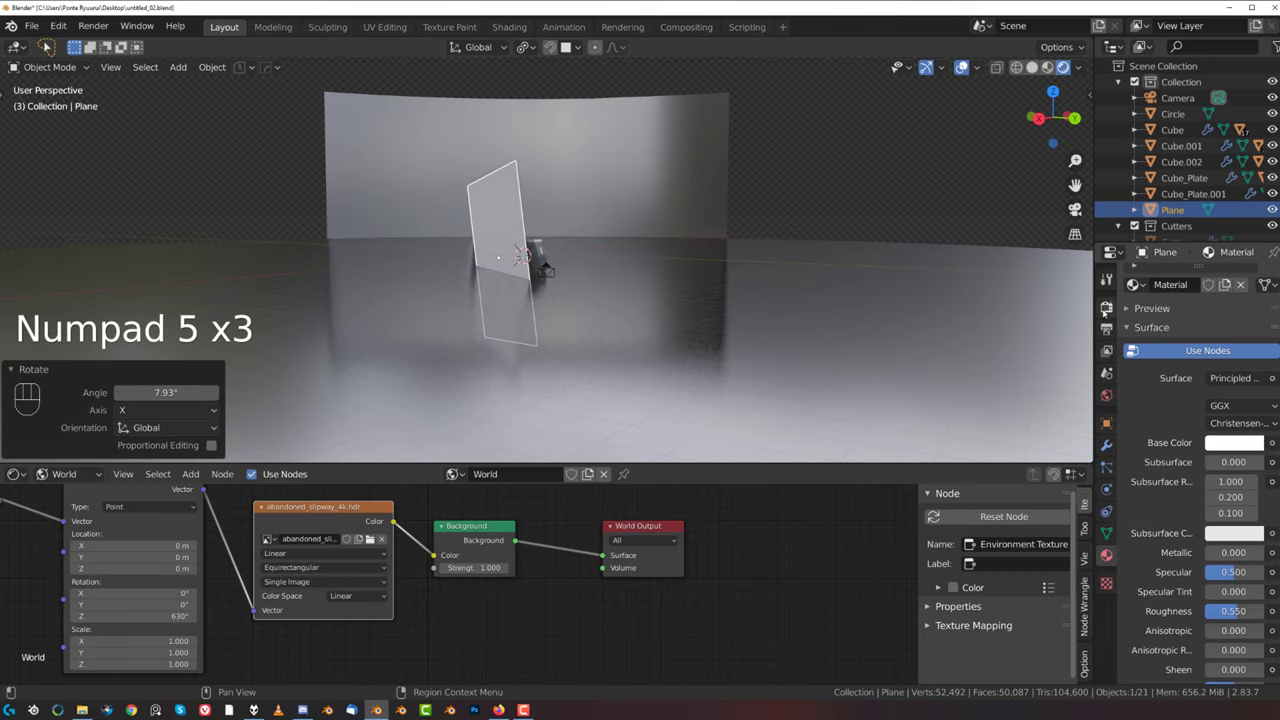
click(1106, 307)
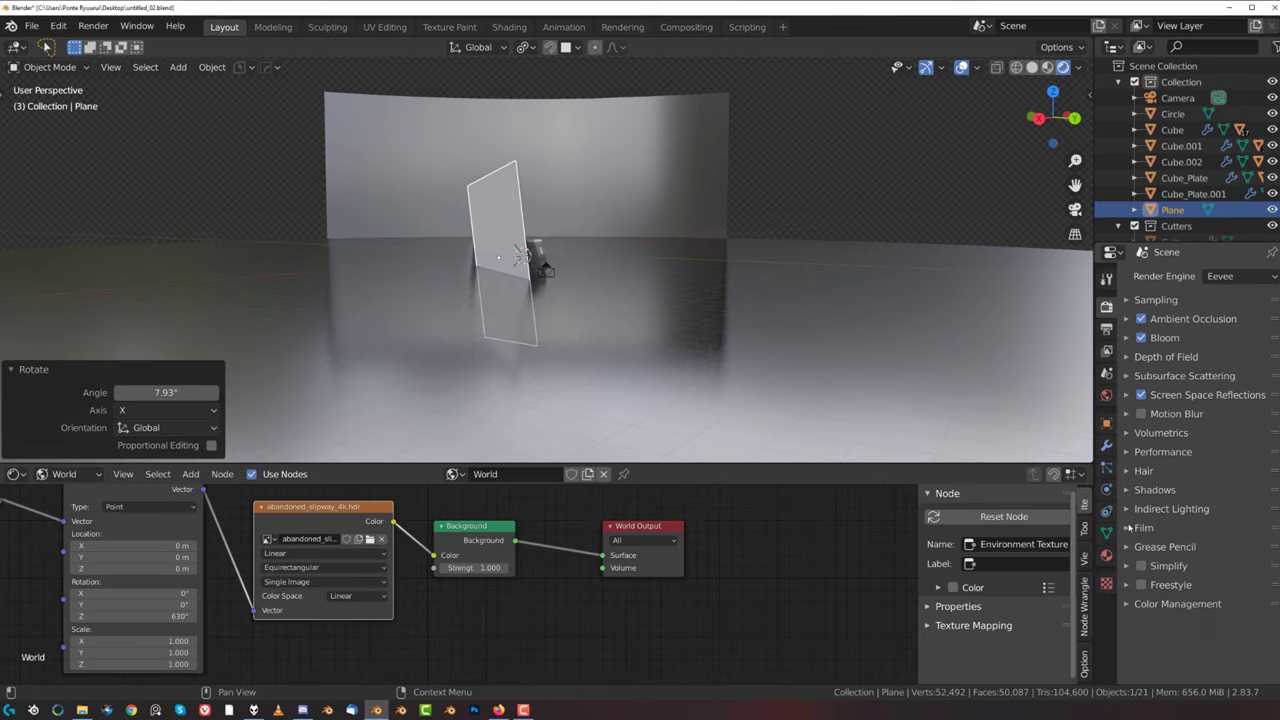
click(1138, 527)
click(1256, 568)
- Rotate the plane about -7° around Z and move it about 0.62 m in X, -0.53 m in Y and -0.13 m in Z
middle_drag(925, 438, 594, 256)
key(r)
key(z)
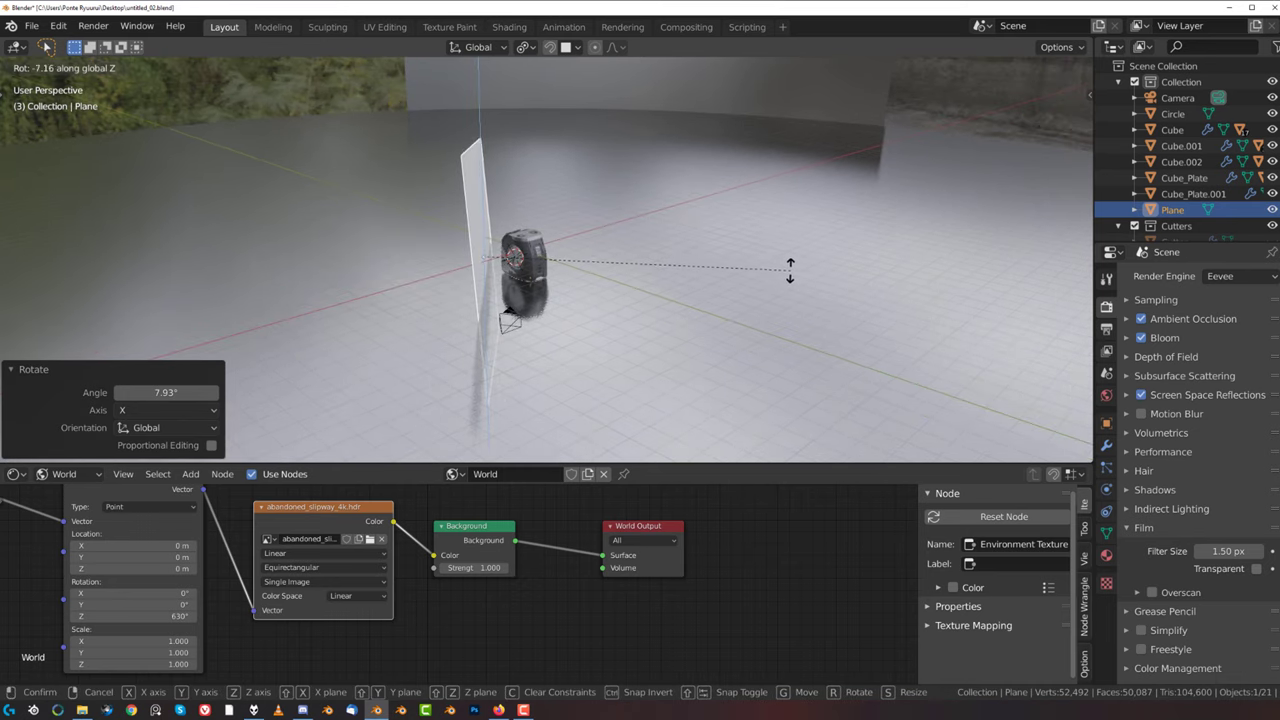
click(790, 268)
key(g)
click(773, 270)
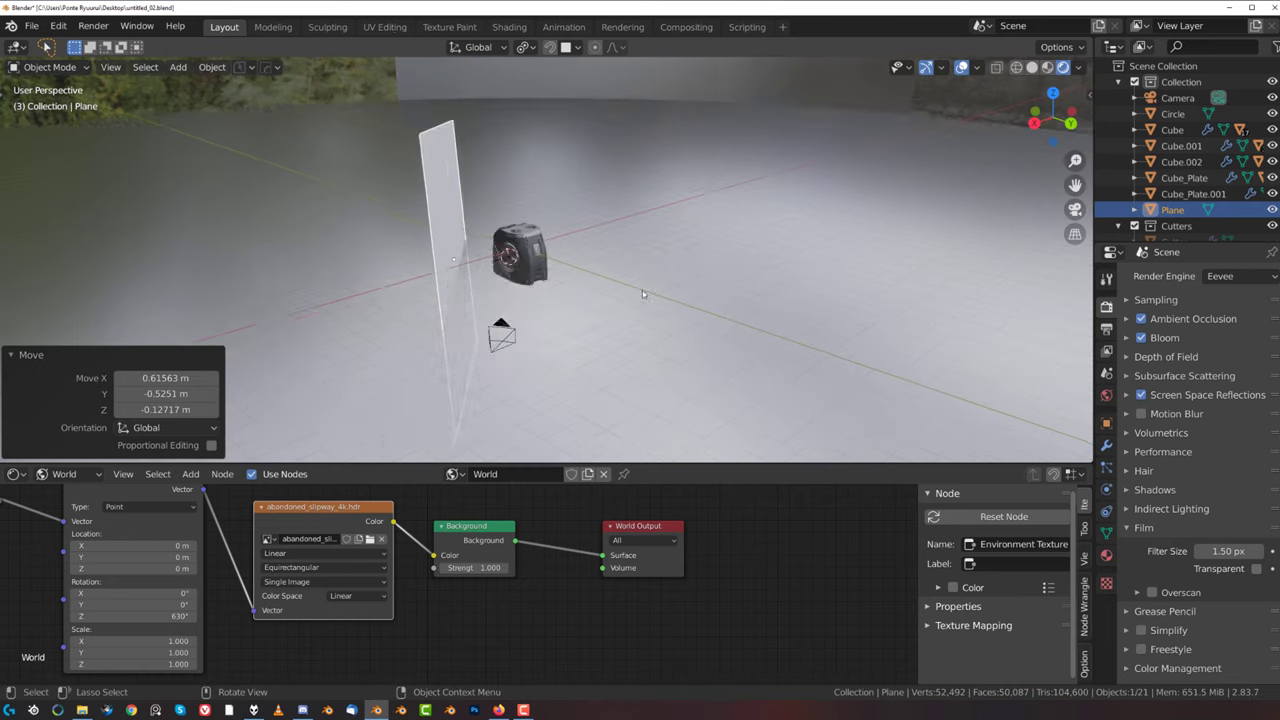
- Rotate the plane a further -5.46° about the global Z axis
middle_drag(642, 290, 584, 267)
key(r)
key(z)
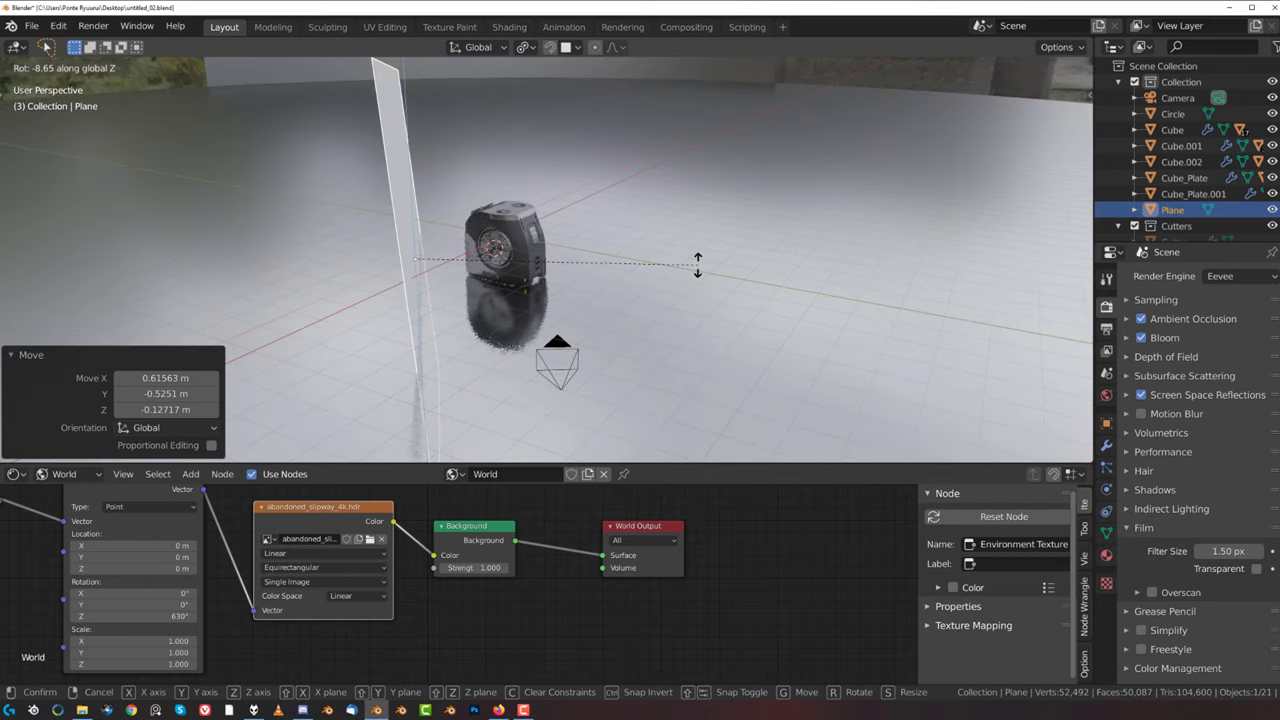
click(691, 250)
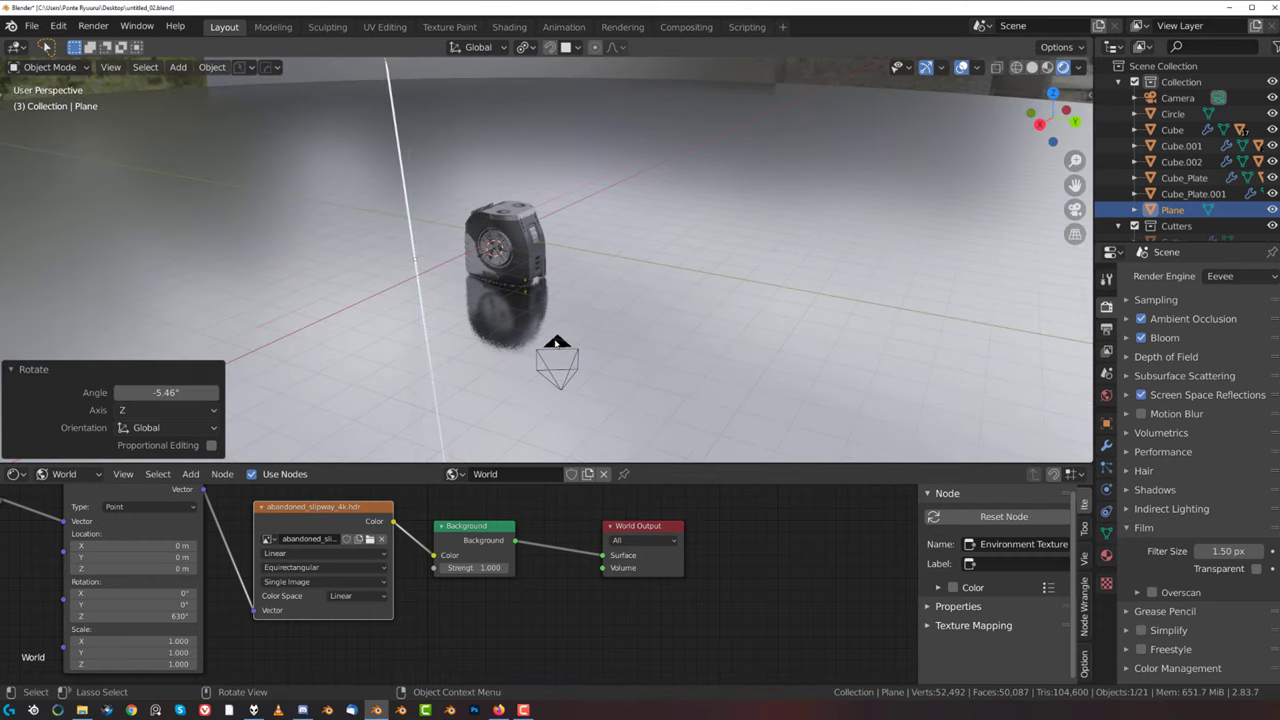
- In the camera view, nudge the reflector plane just outside the camera frame and select the curved backdrop
click(557, 343)
key(ctrl+KP_0)
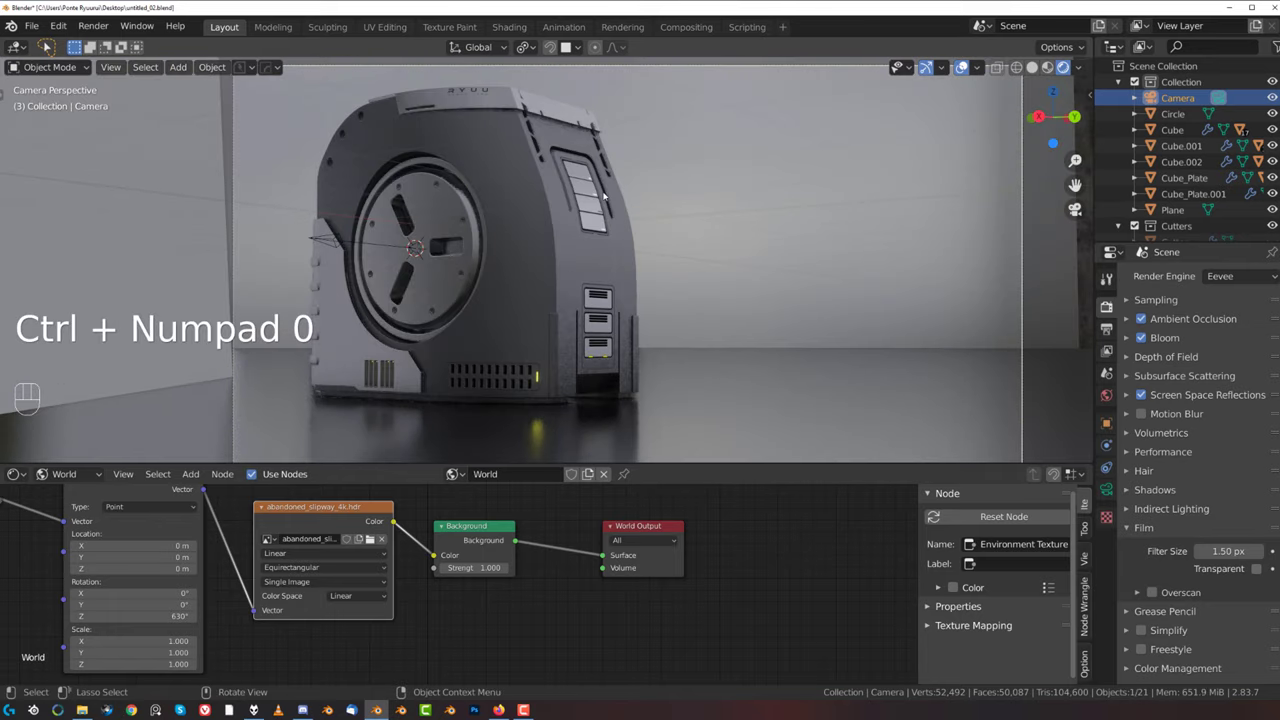
scroll(603, 195, down, 2)
click(318, 196)
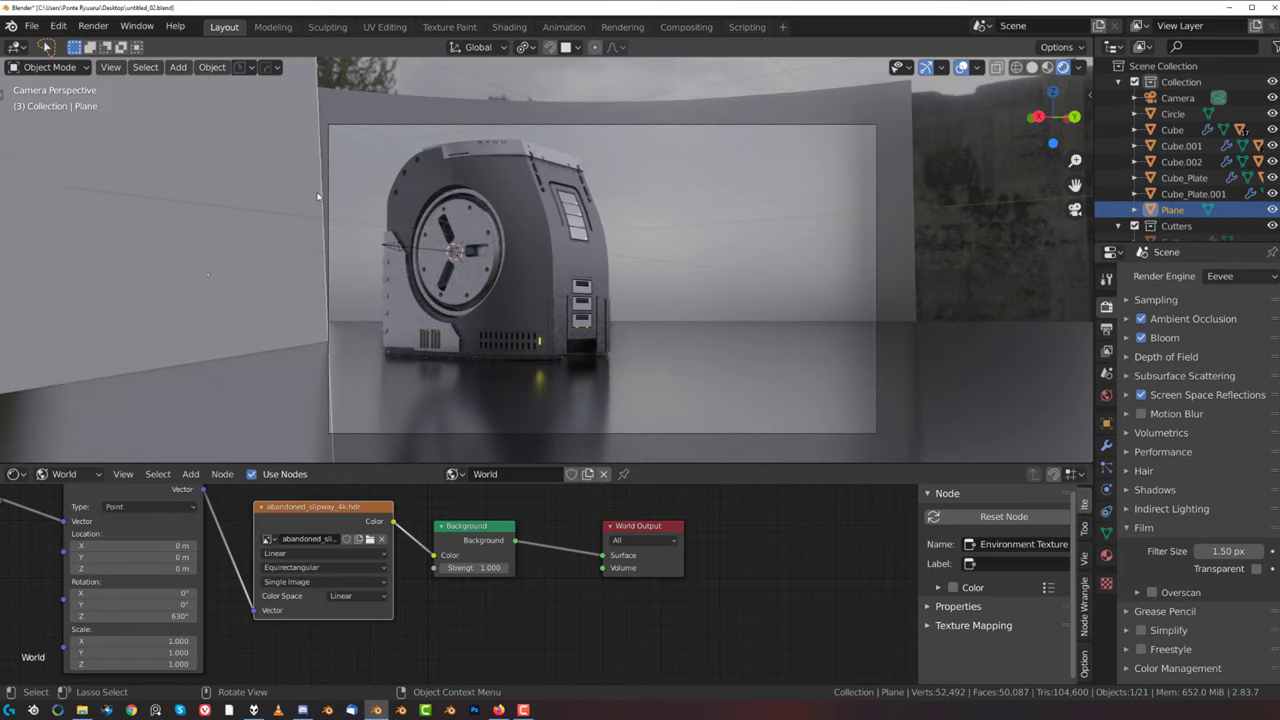
click(473, 263)
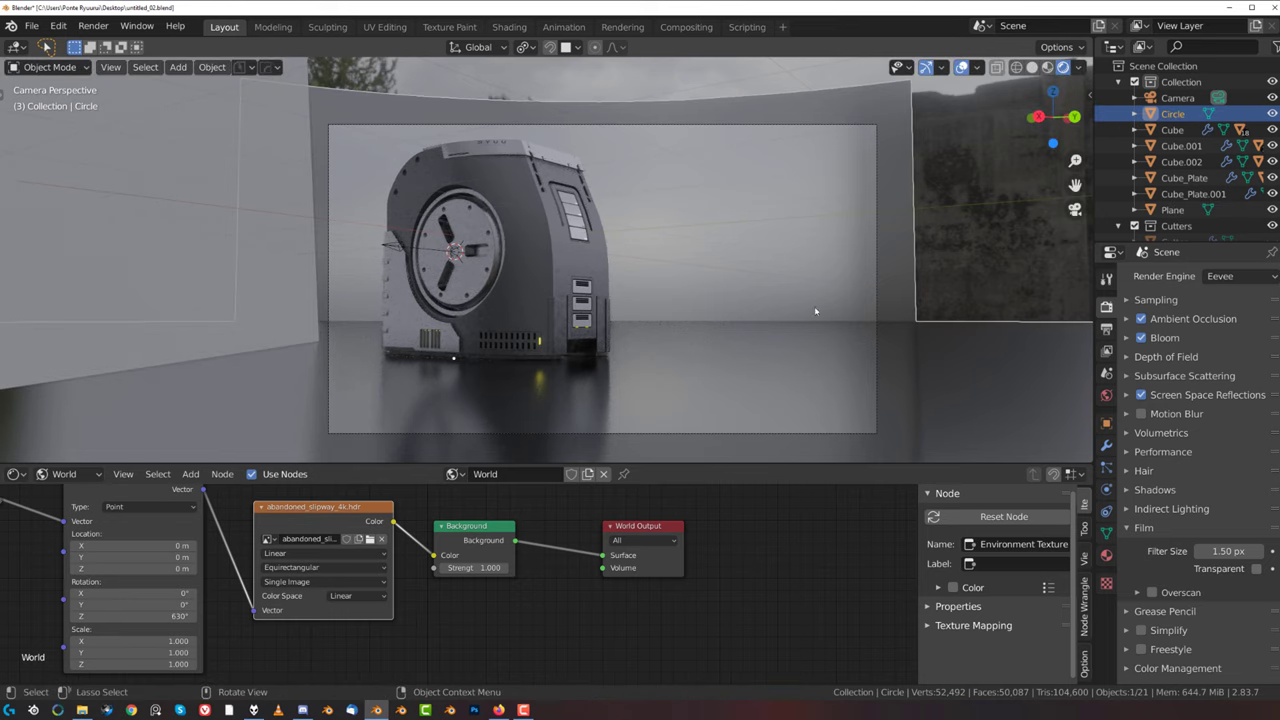
- Switch the scene's render engine from Eevee to Cycles
click(1076, 67)
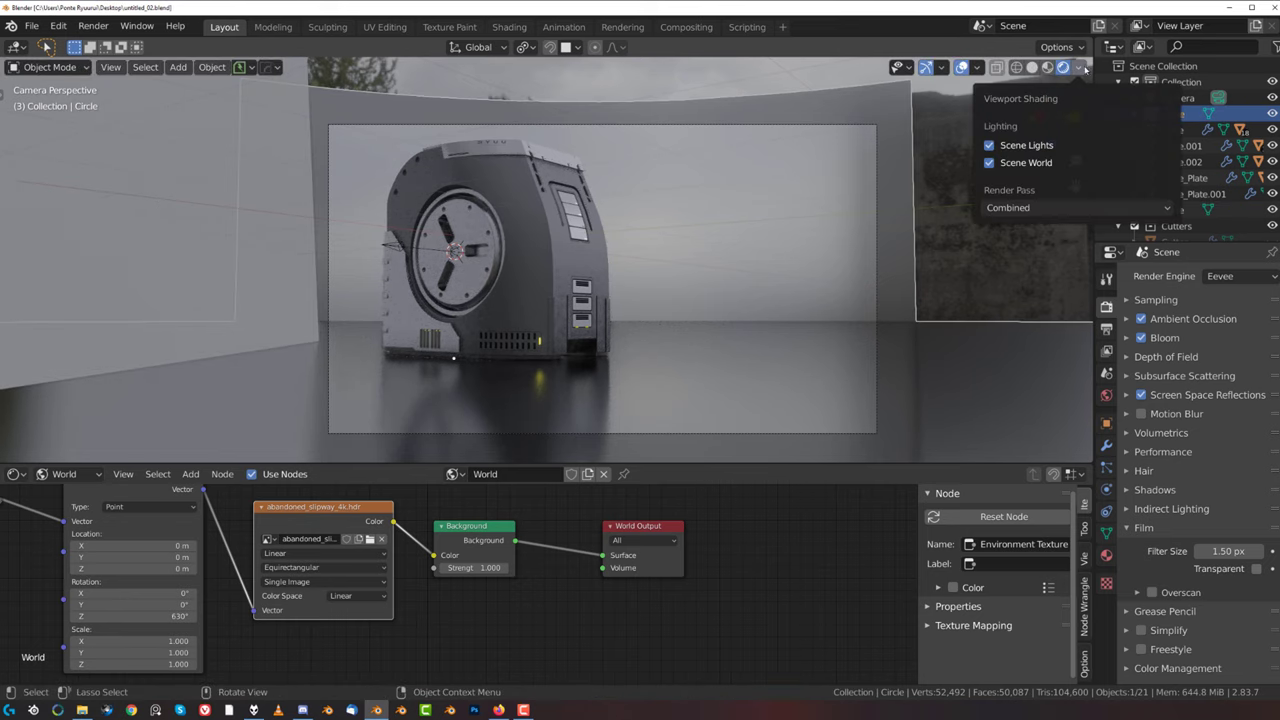
click(1238, 276)
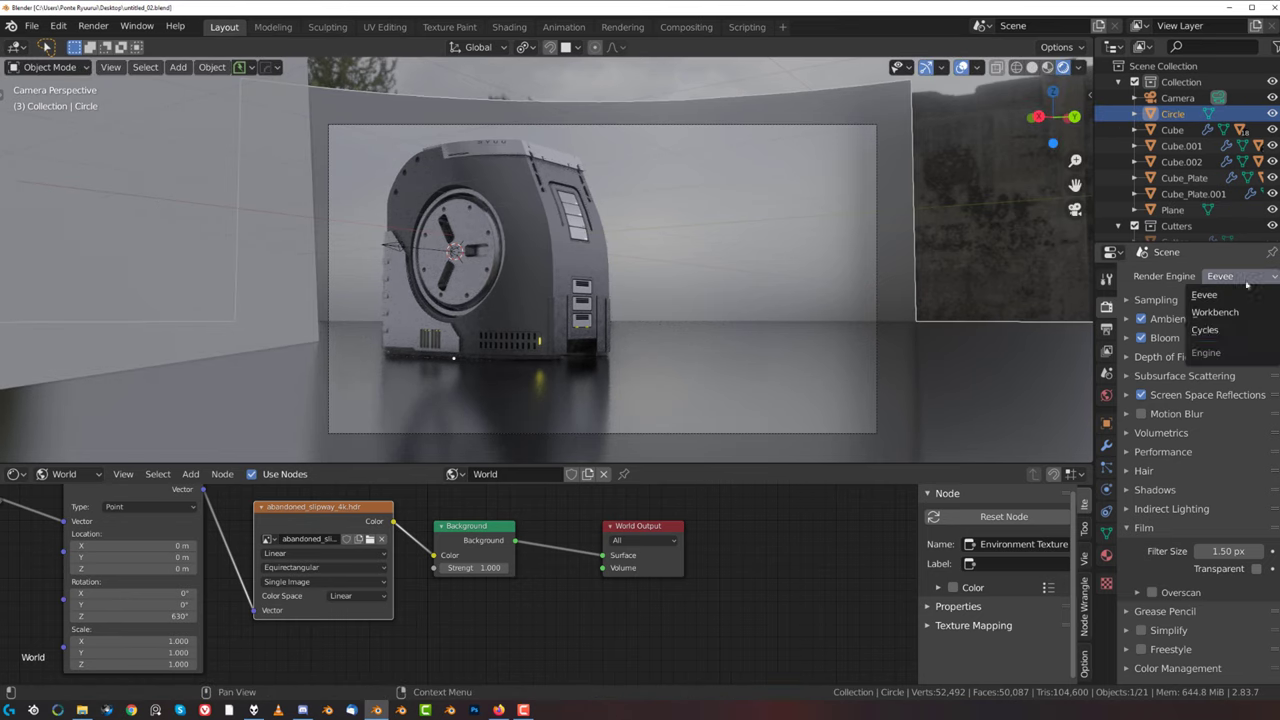
click(1207, 330)
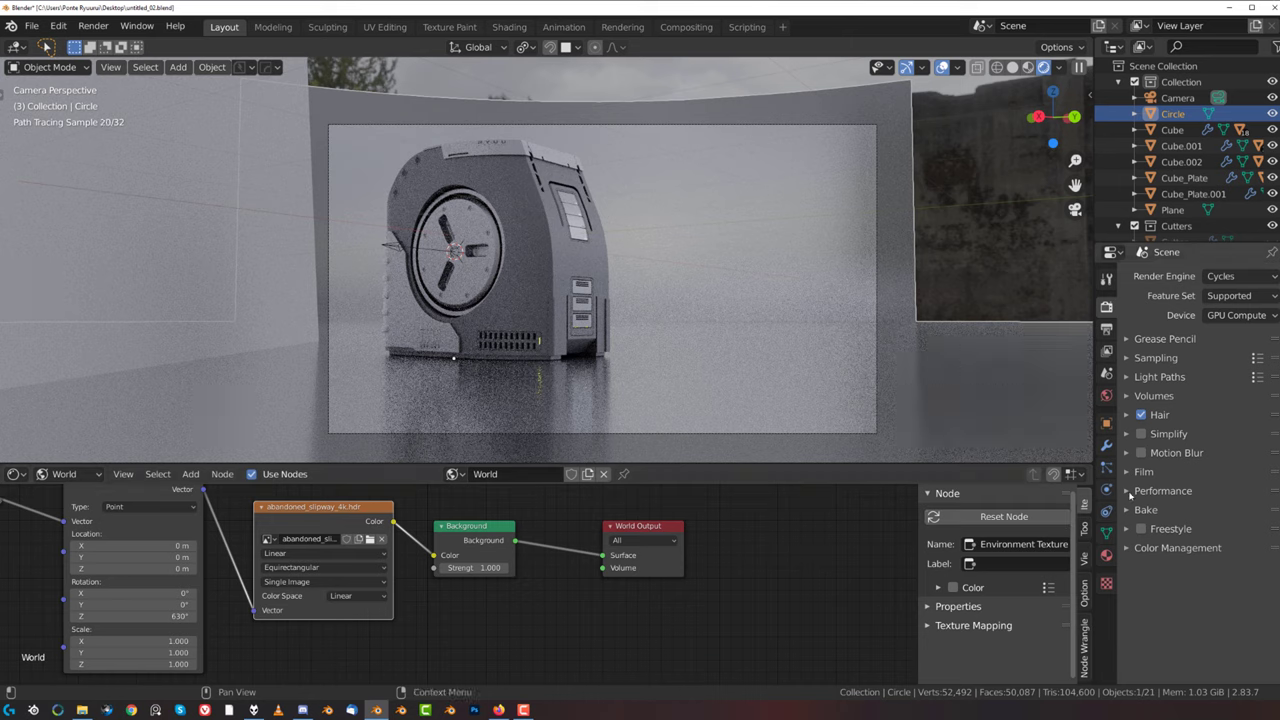
- Set the backdrop material's clearcoat to 1.000 and its clearcoat roughness to 0.038
click(1107, 331)
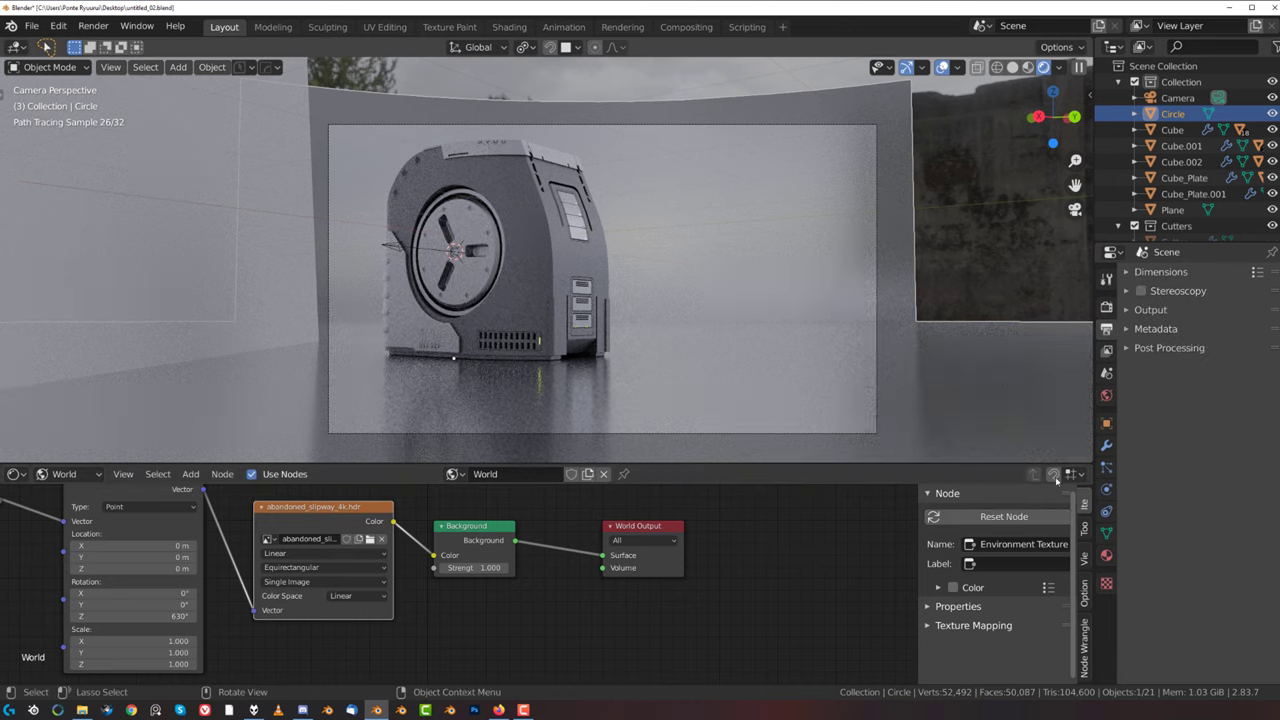
click(1106, 554)
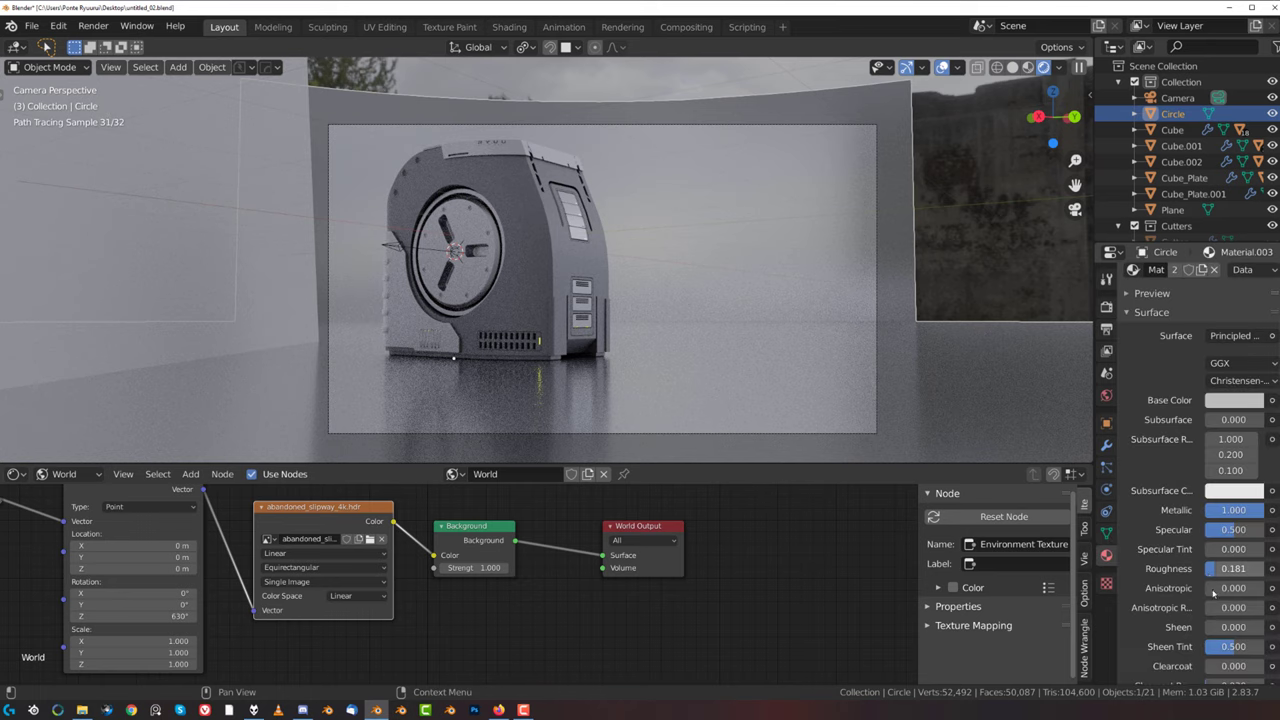
scroll(1222, 615, down, 2)
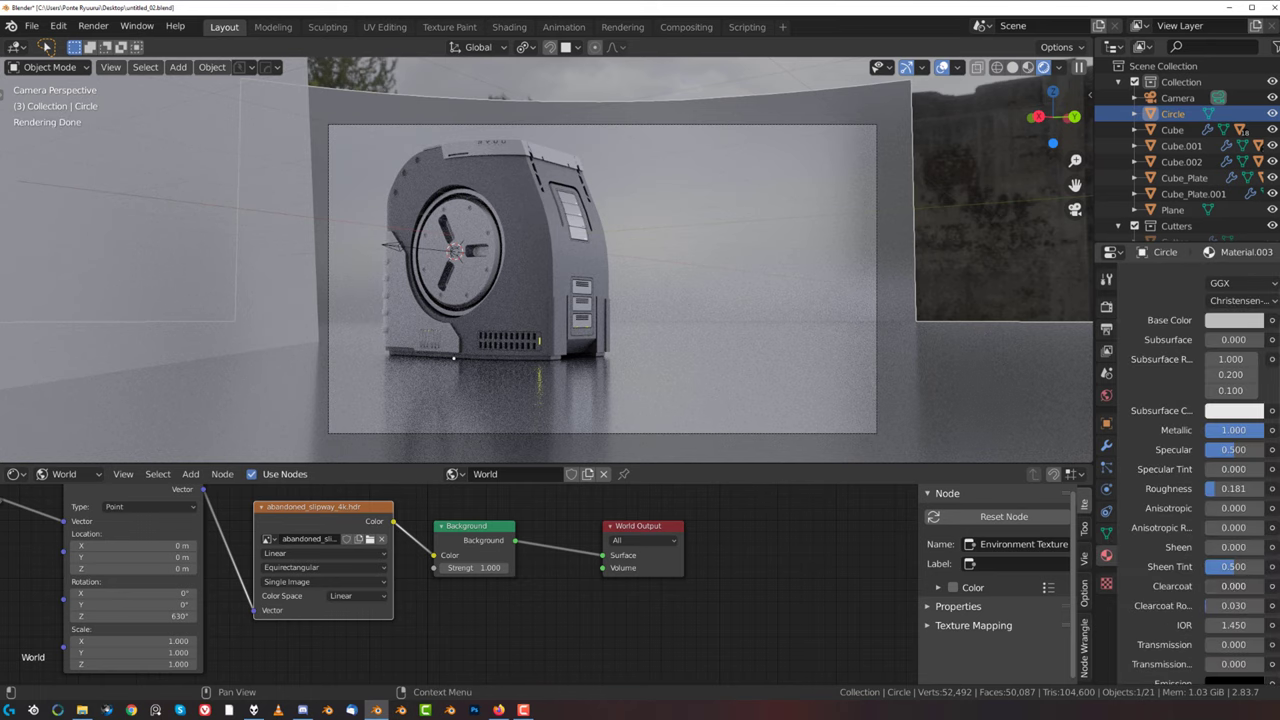
drag(1214, 588, 1264, 588)
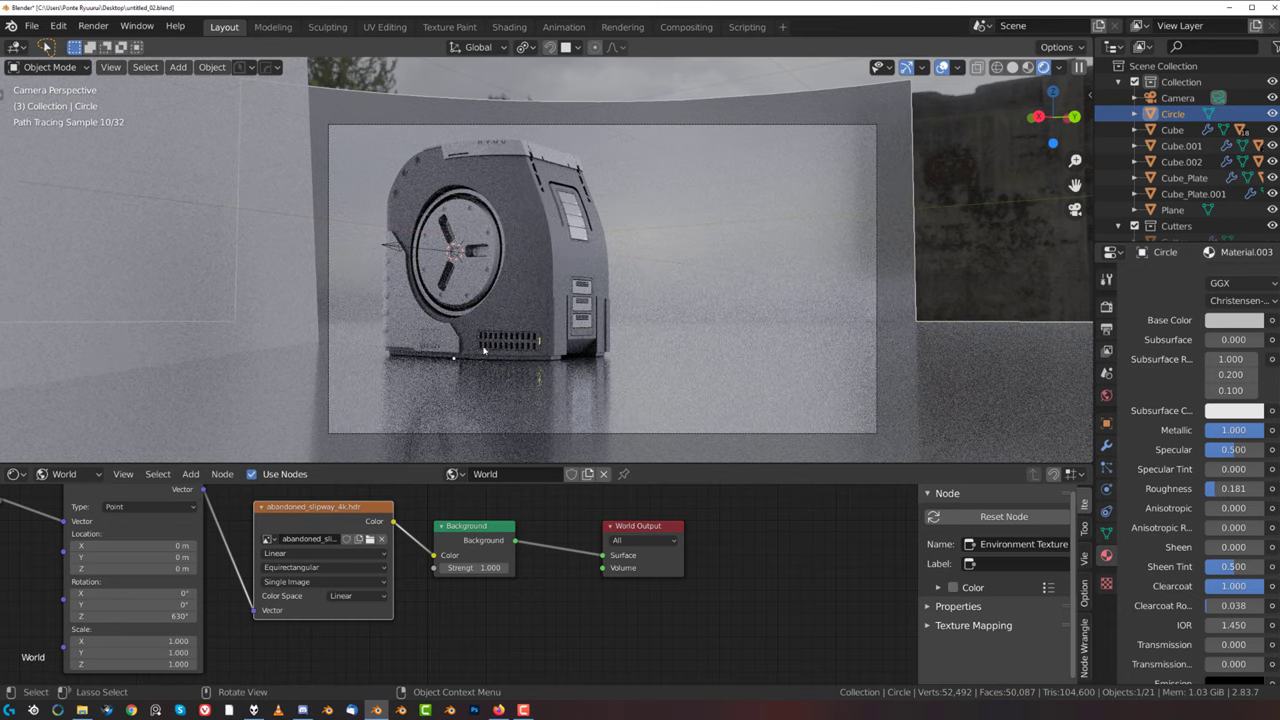
middle_drag(605, 328, 630, 308)
key(KP_0)
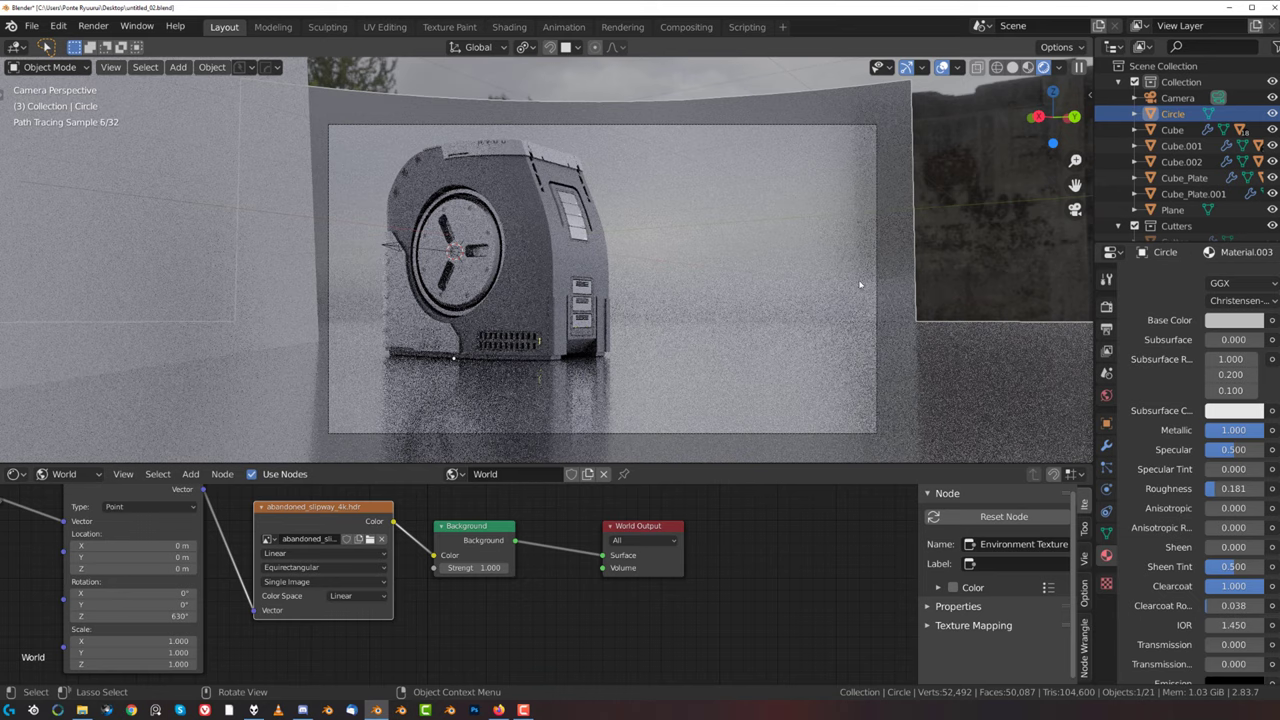
- Darken the backdrop material's base color to a near-black grey and set its clearcoat roughness to 0.180
click(1221, 321)
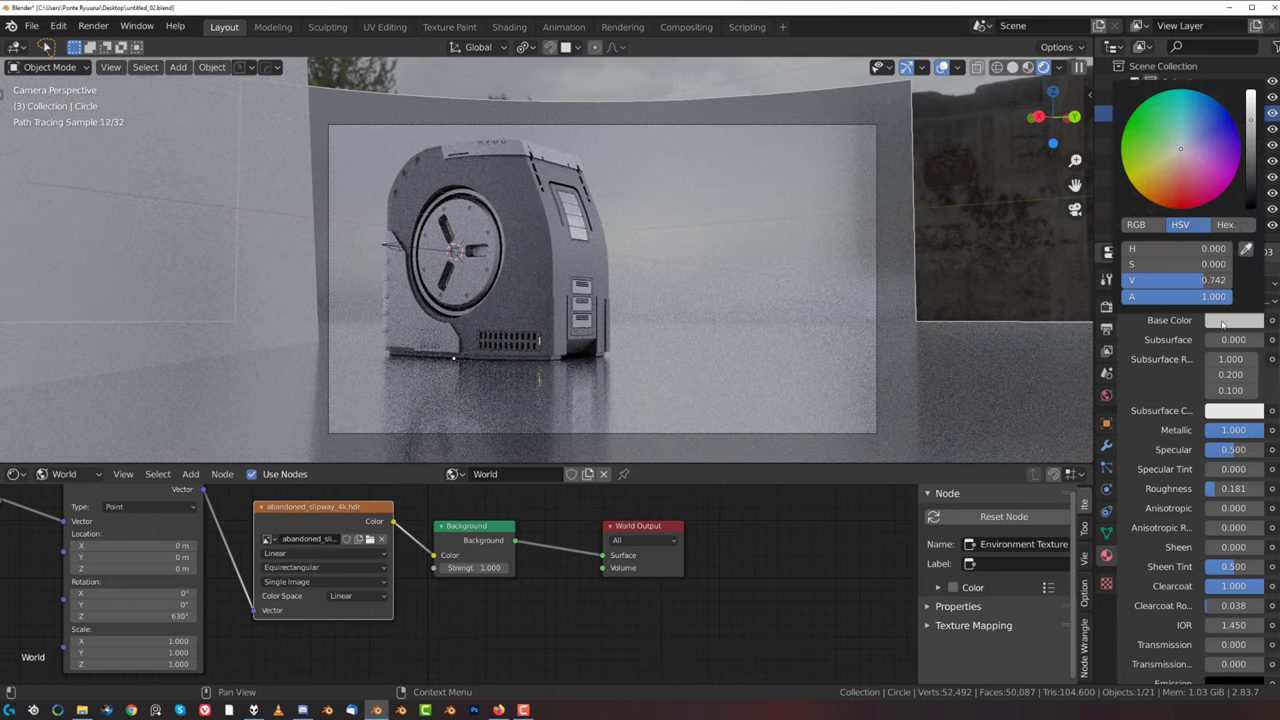
click(1250, 156)
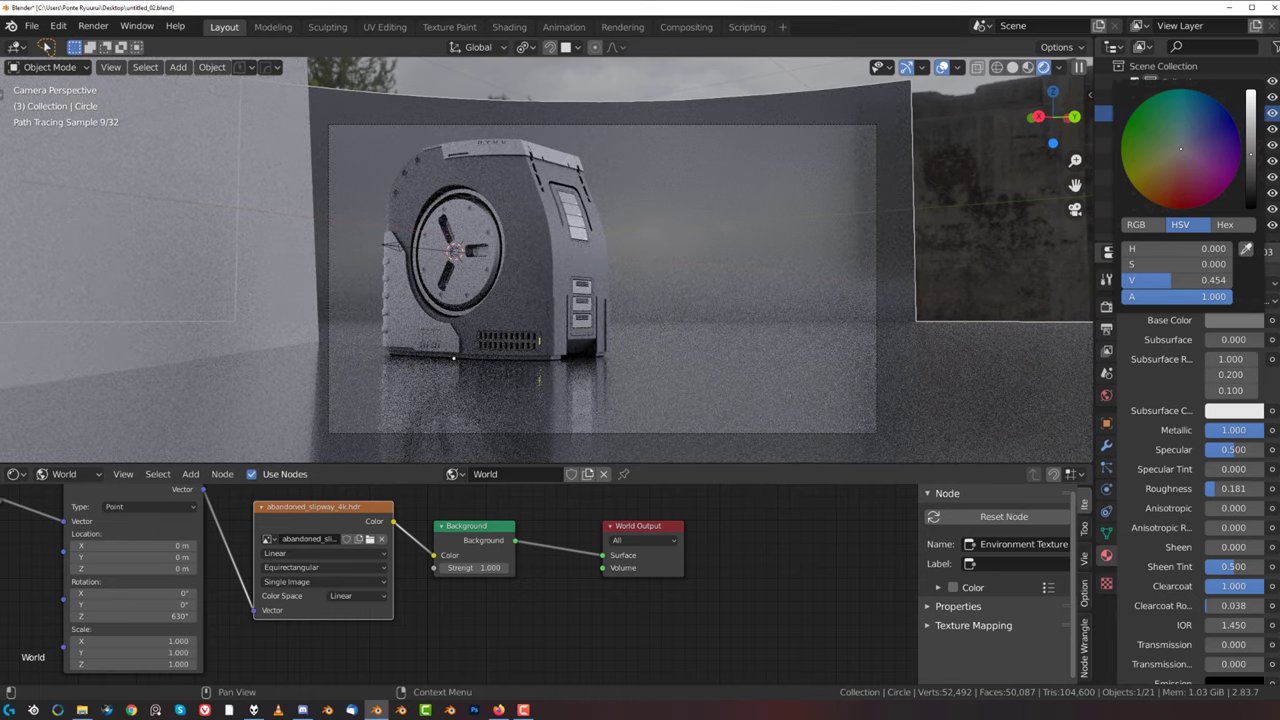
click(1250, 188)
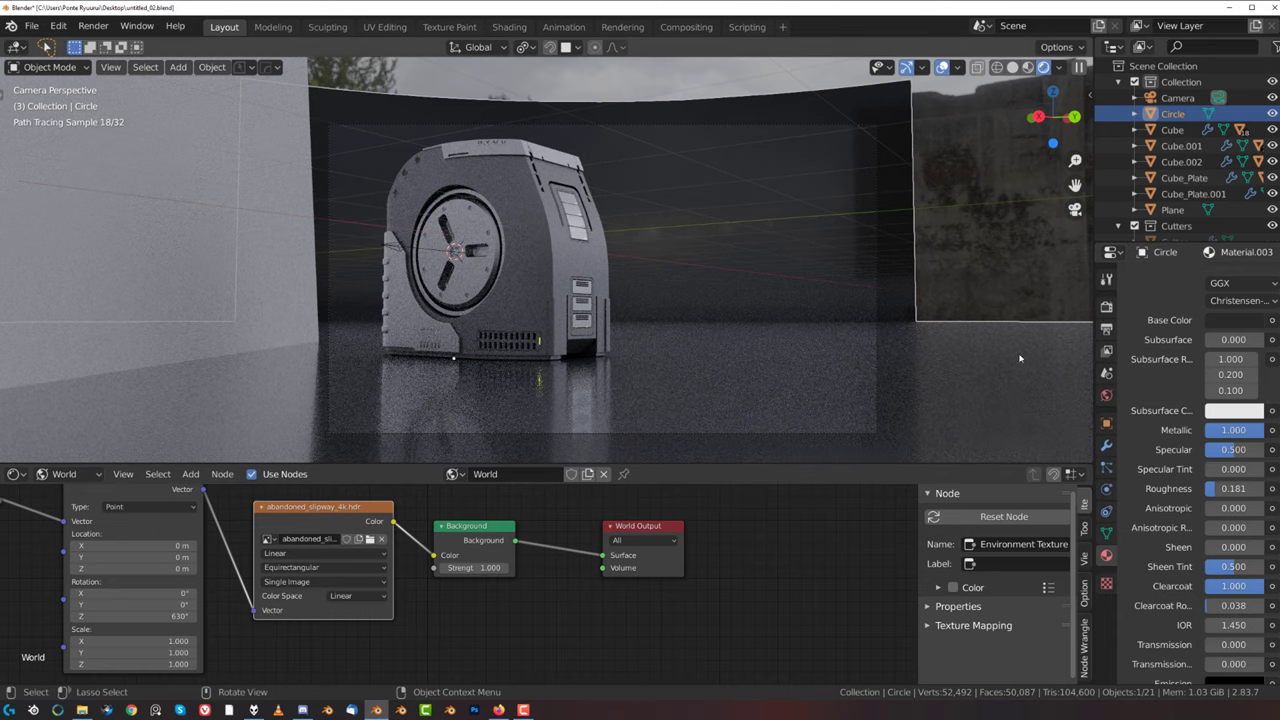
drag(1226, 608, 1230, 606)
- Set the scene camera's exposure value to 8.91 in the Photographer add-on
key(n)
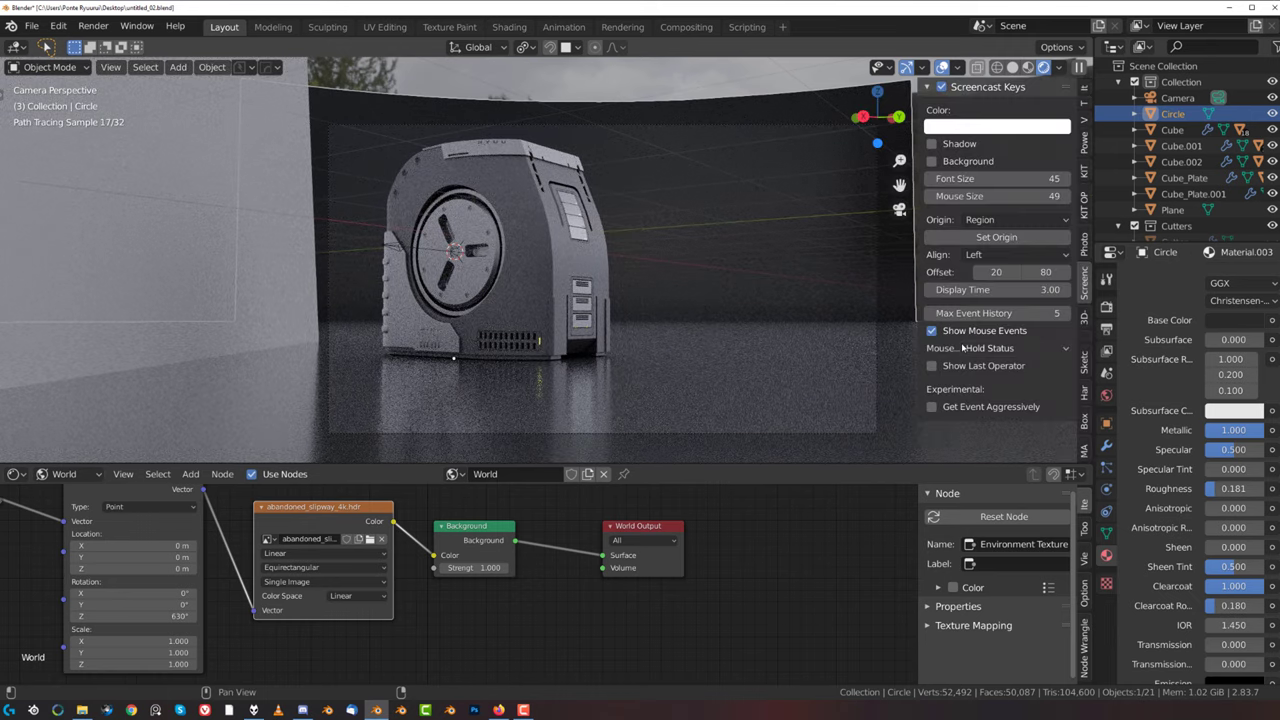
click(1084, 243)
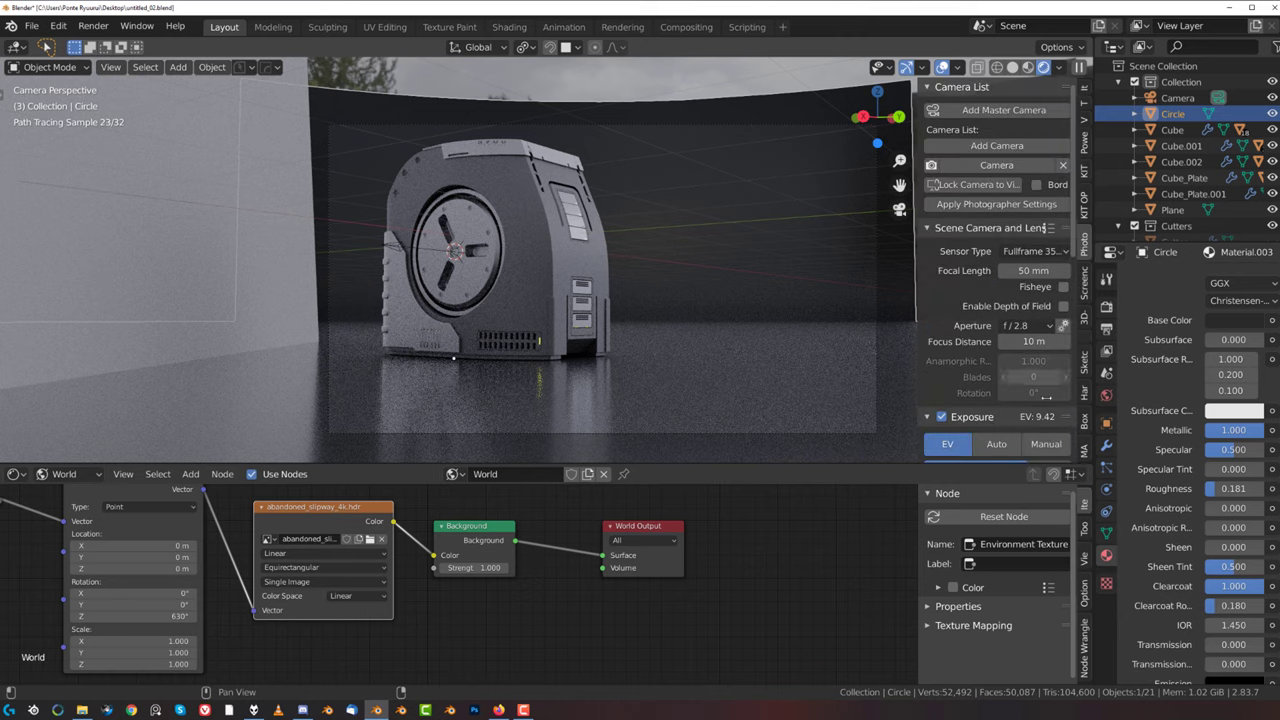
scroll(1008, 391, down, 4)
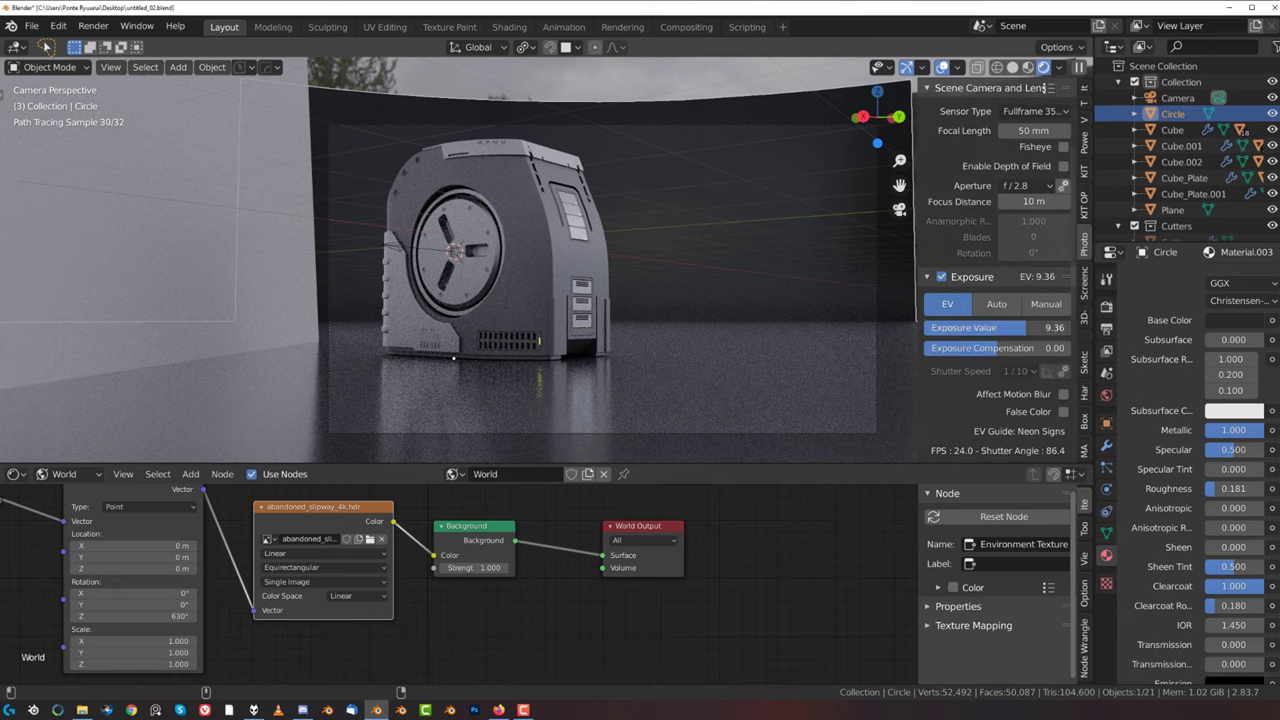
drag(1024, 328, 1022, 328)
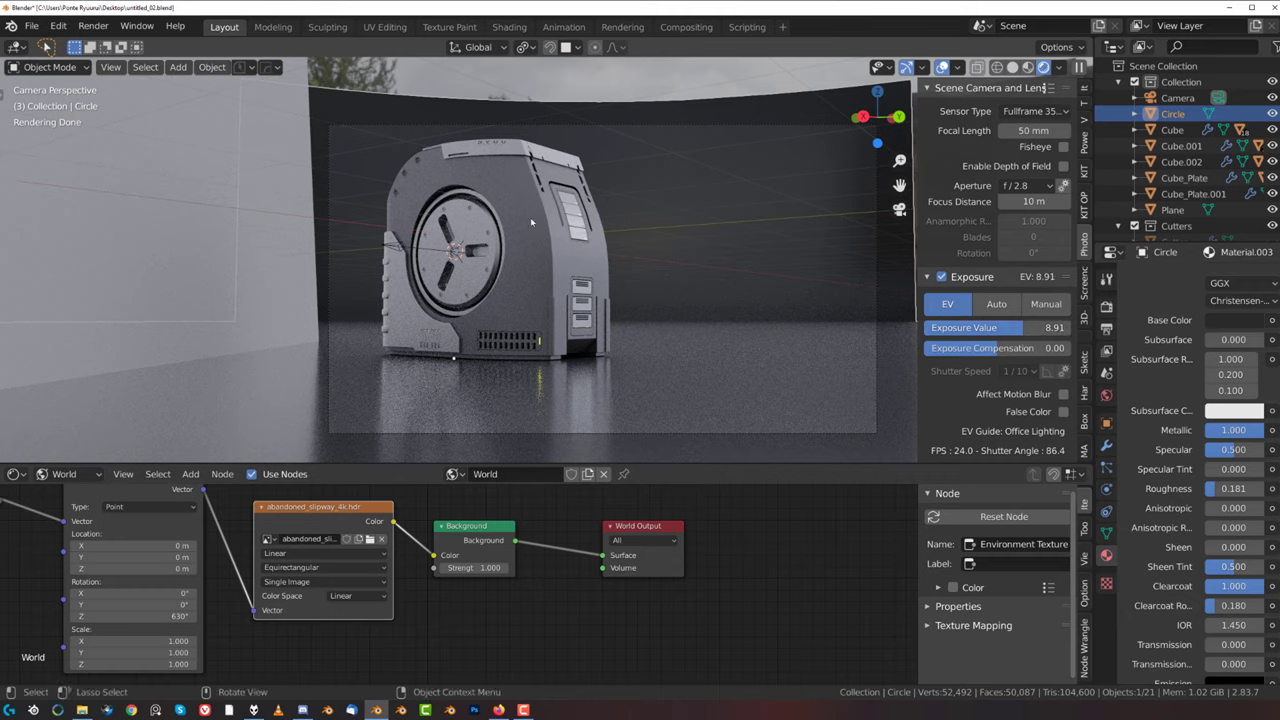
- Look over the output dimensions, the Cycles sampling settings and the compositor's denoise and glare nodes
click(1106, 307)
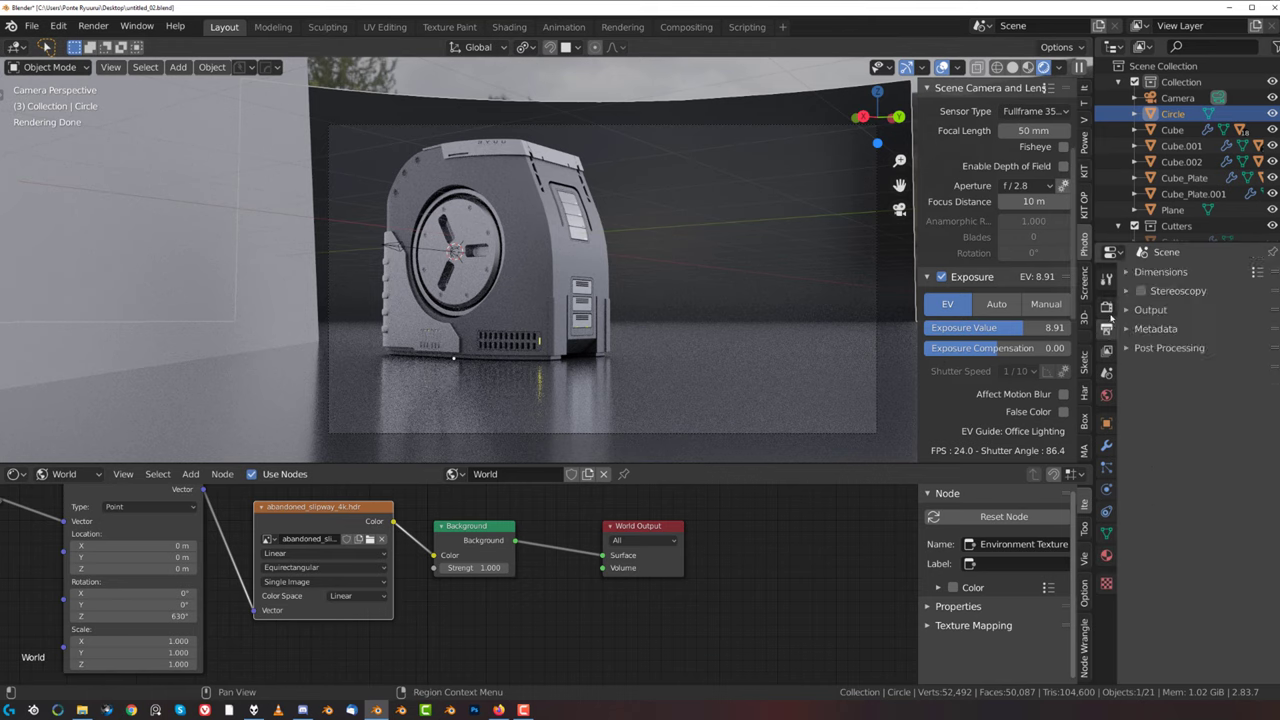
click(1106, 328)
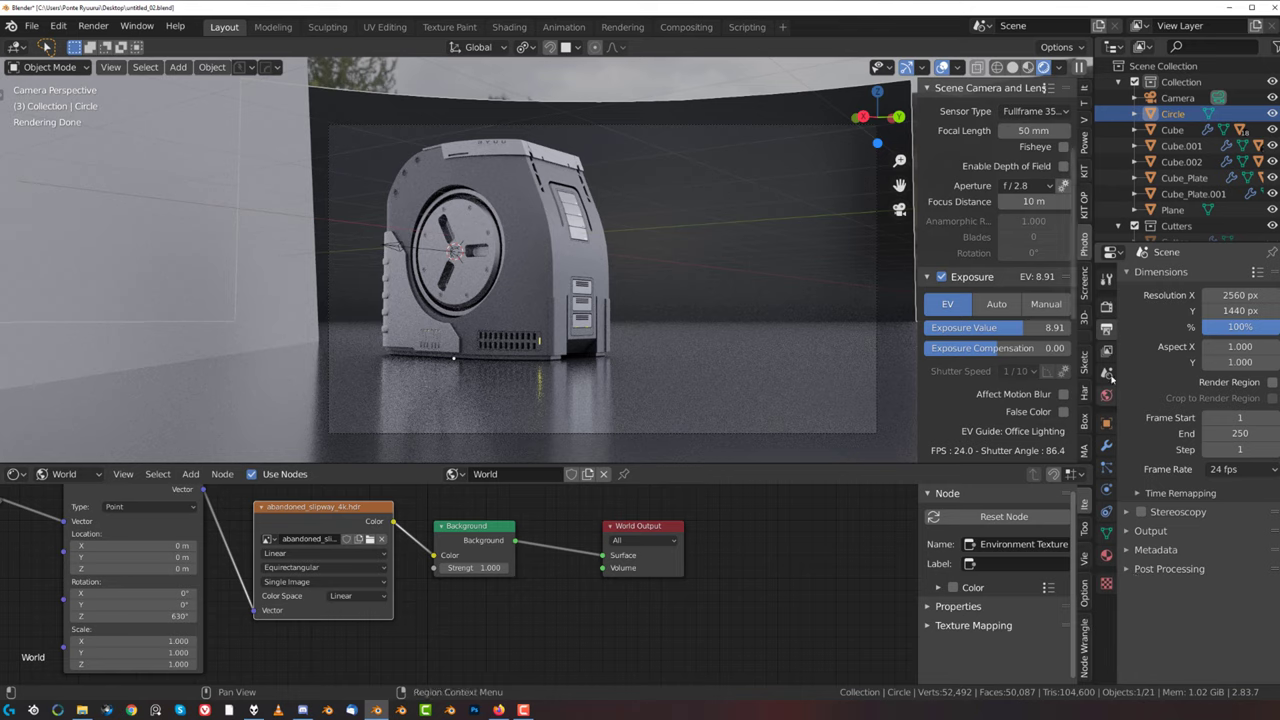
click(1107, 307)
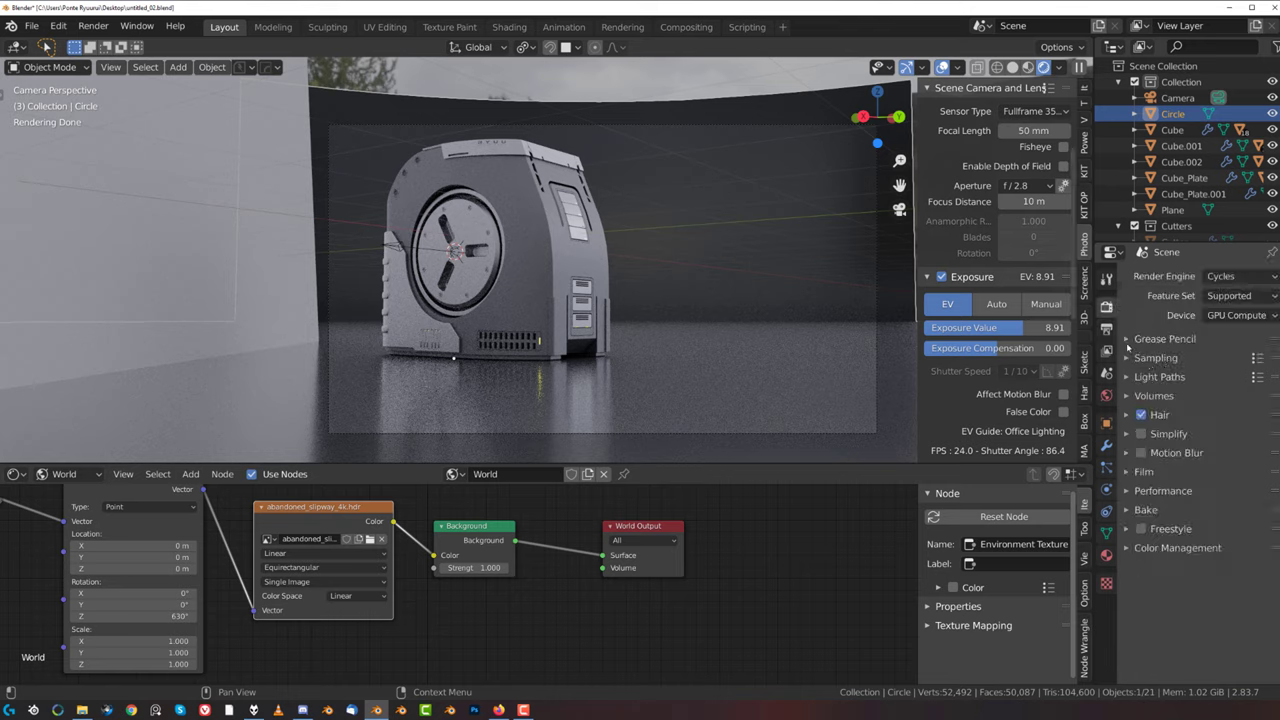
click(1127, 340)
click(1129, 386)
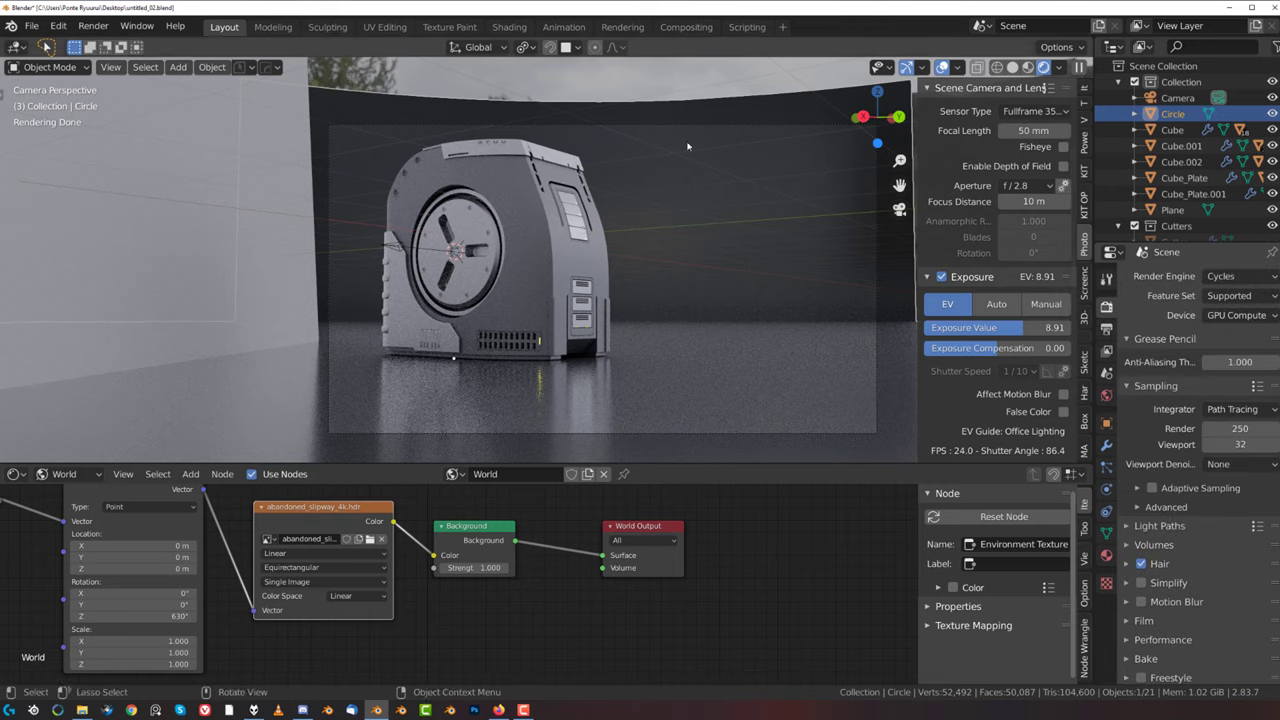
click(686, 27)
middle_drag(658, 186, 527, 181)
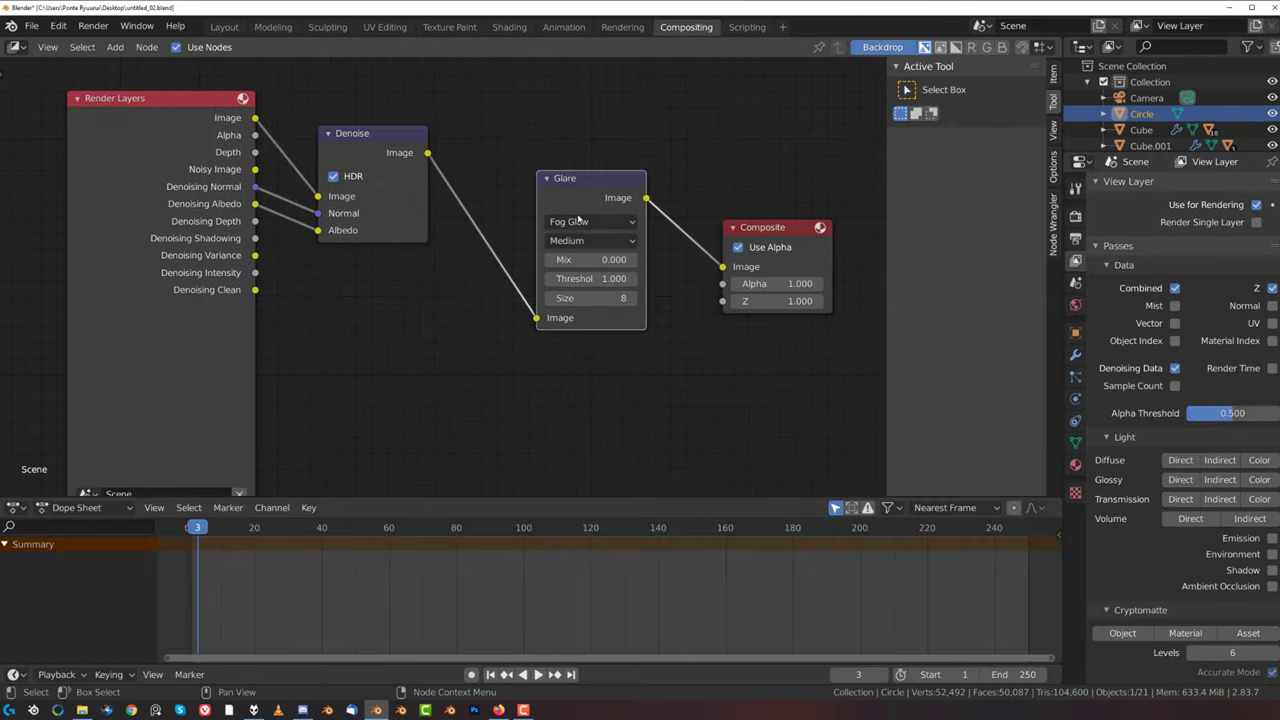
scroll(480, 232, up, 1)
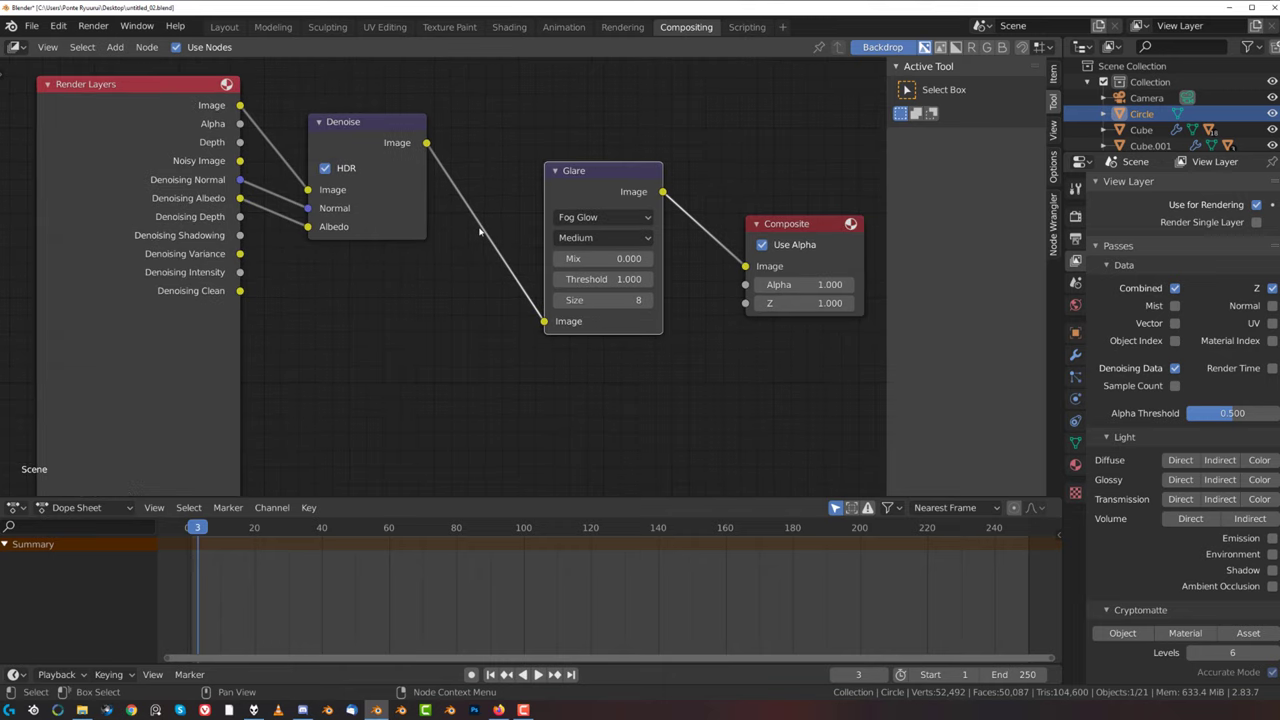
click(159, 52)
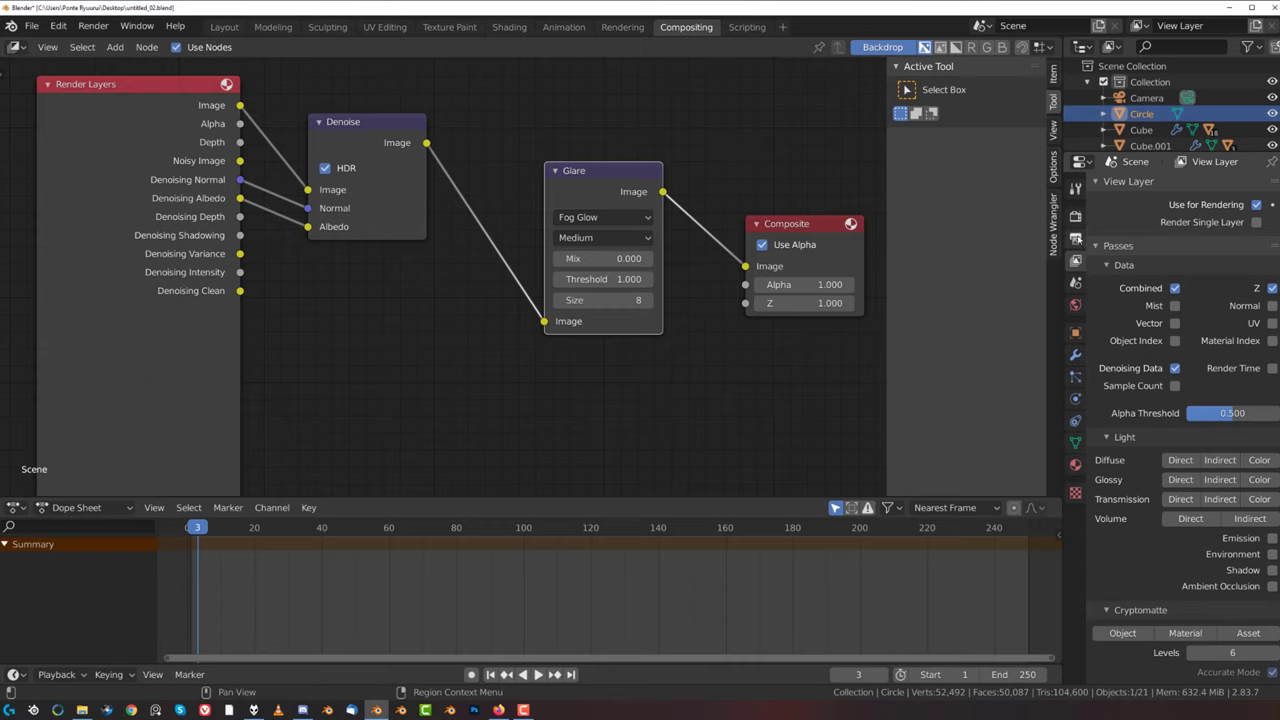
- Set the Cycles render tile size to 2048 px in both X and Y
click(1076, 216)
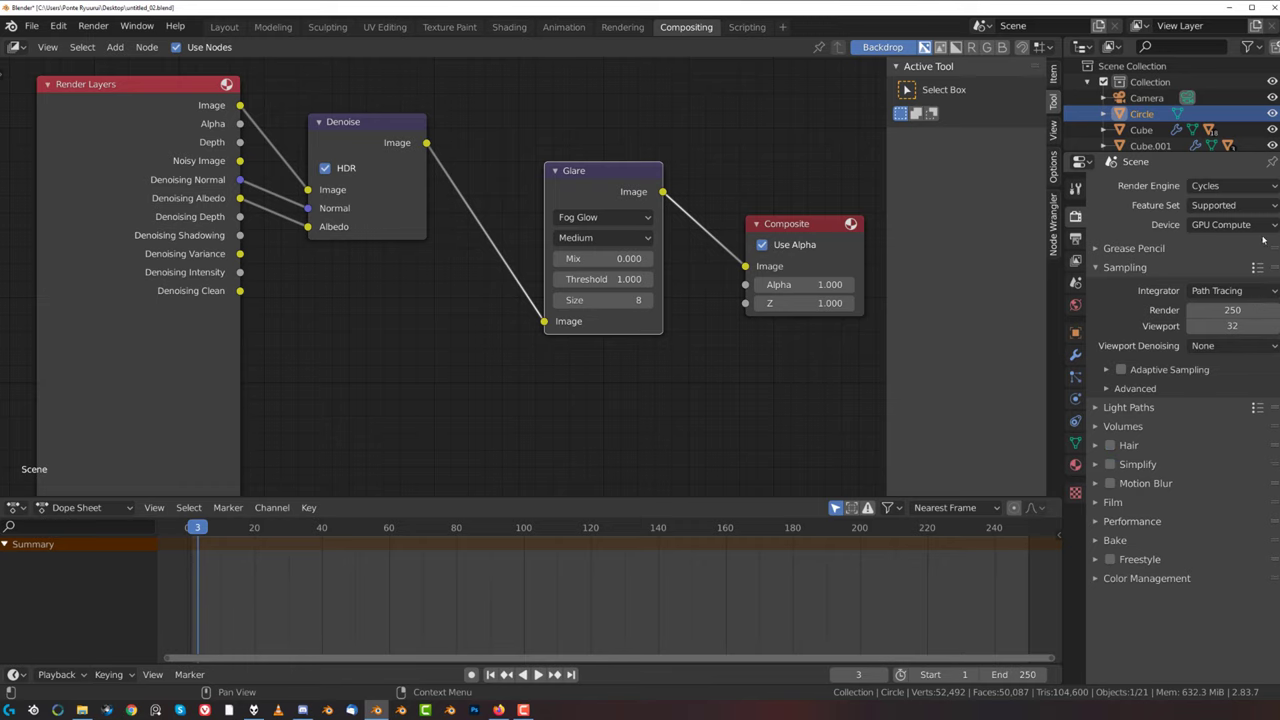
click(1100, 521)
click(1232, 628)
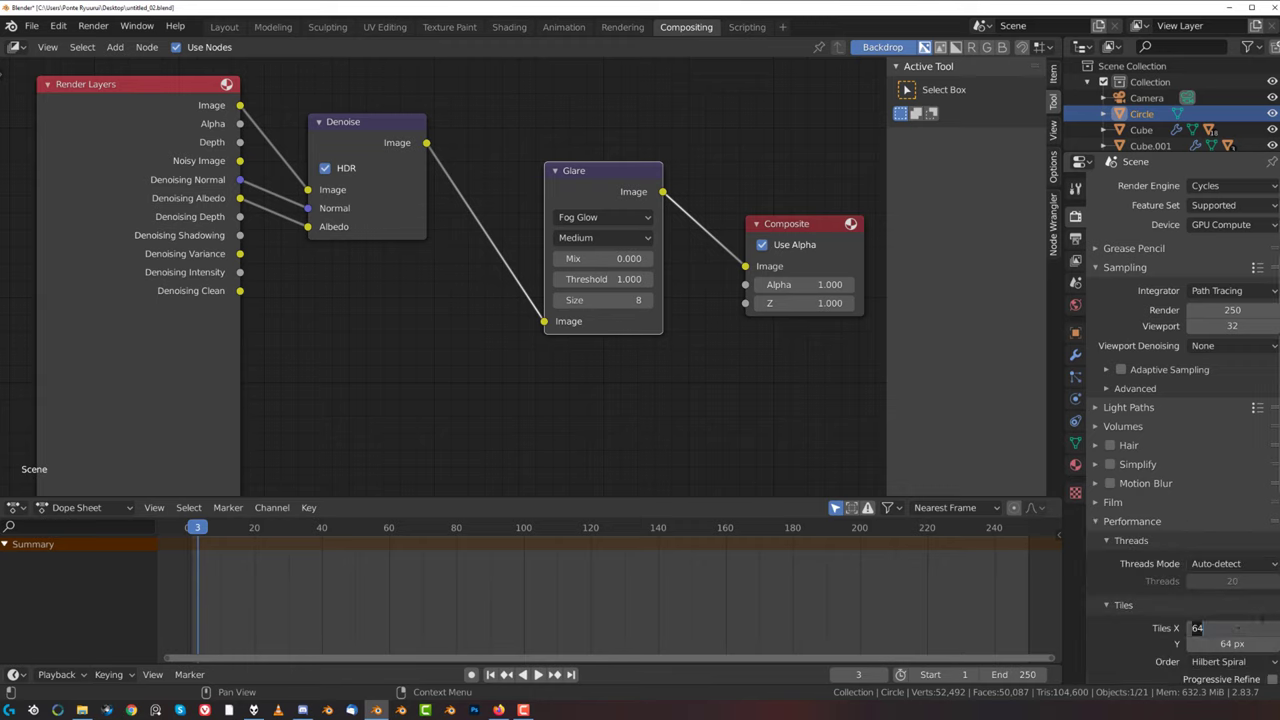
key(Tab)
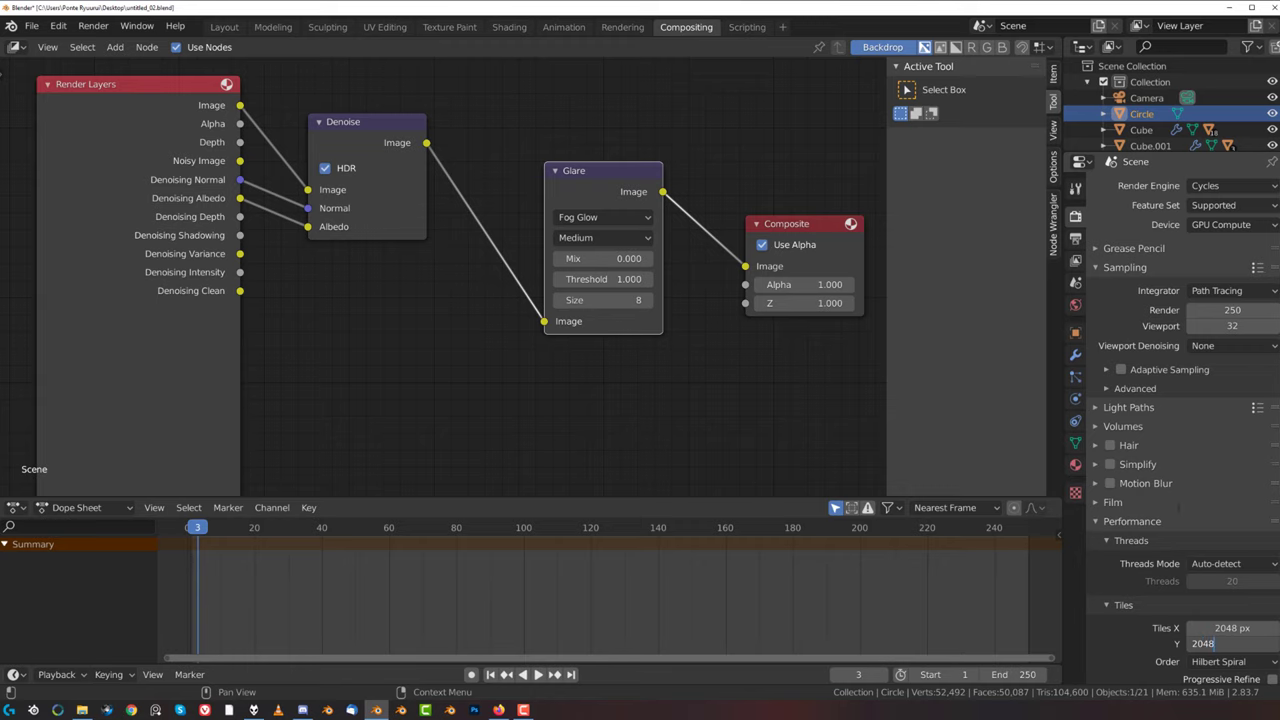
key(Return)
scroll(1147, 420, down, 5)
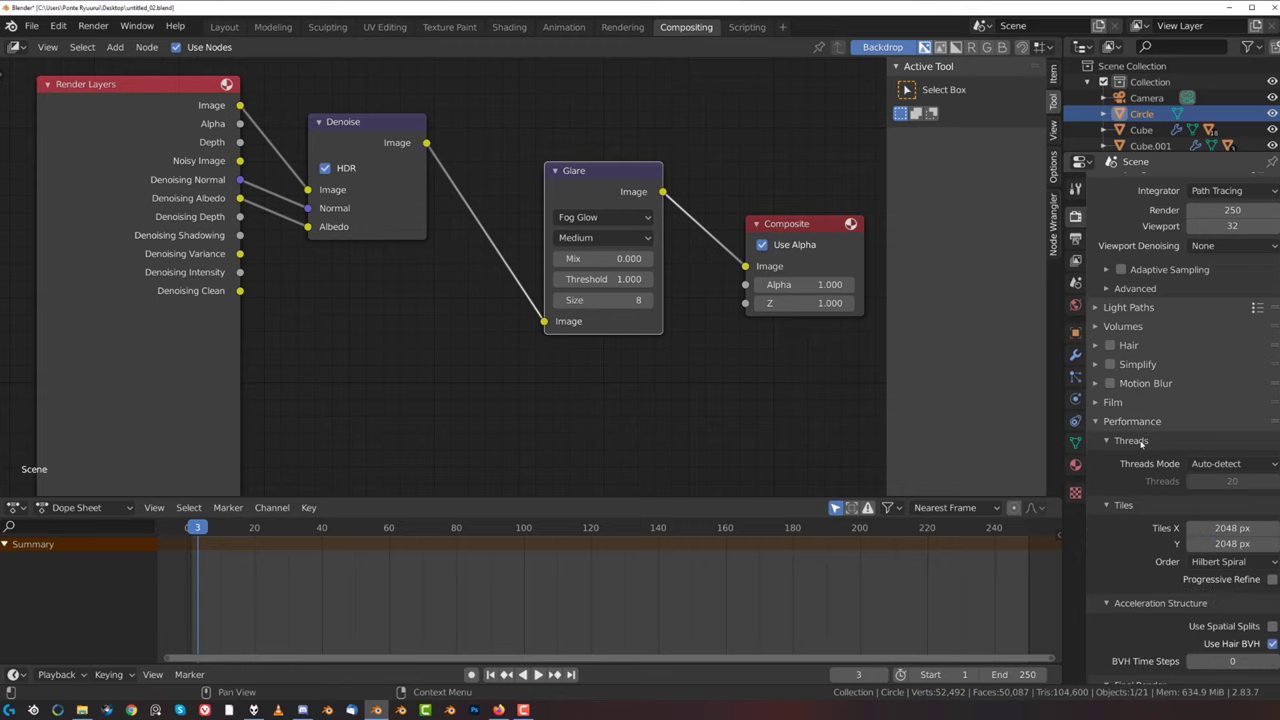
scroll(1146, 450, up, 5)
scroll(1154, 464, down, 2)
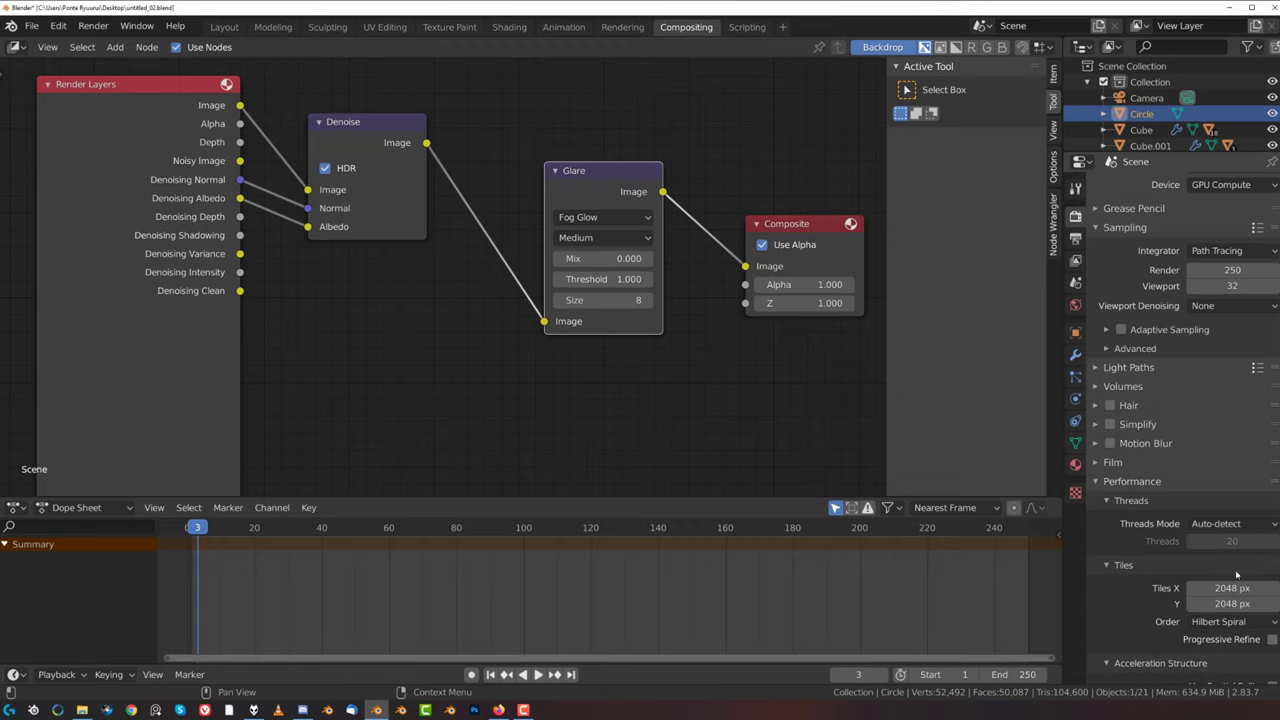
scroll(1183, 556, up, 1)
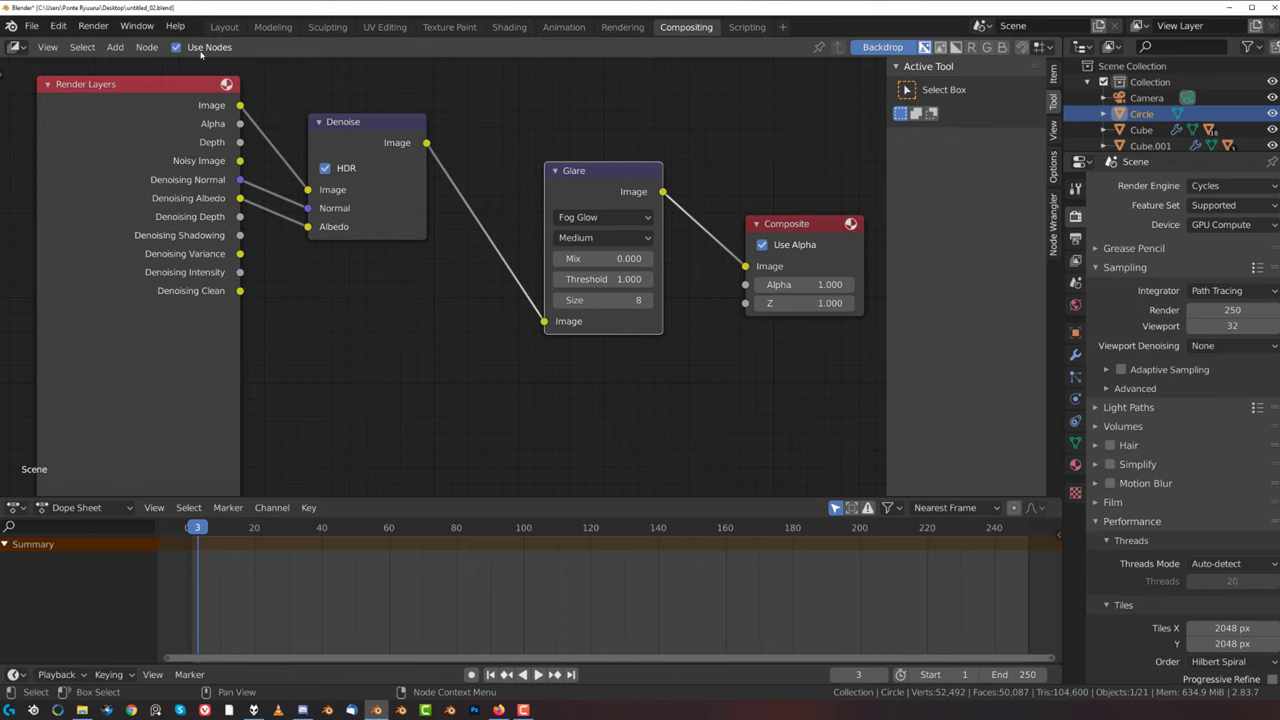
- Return to the Layout workspace and save the scene as a new version, untitled_03, with PowerSave
click(224, 26)
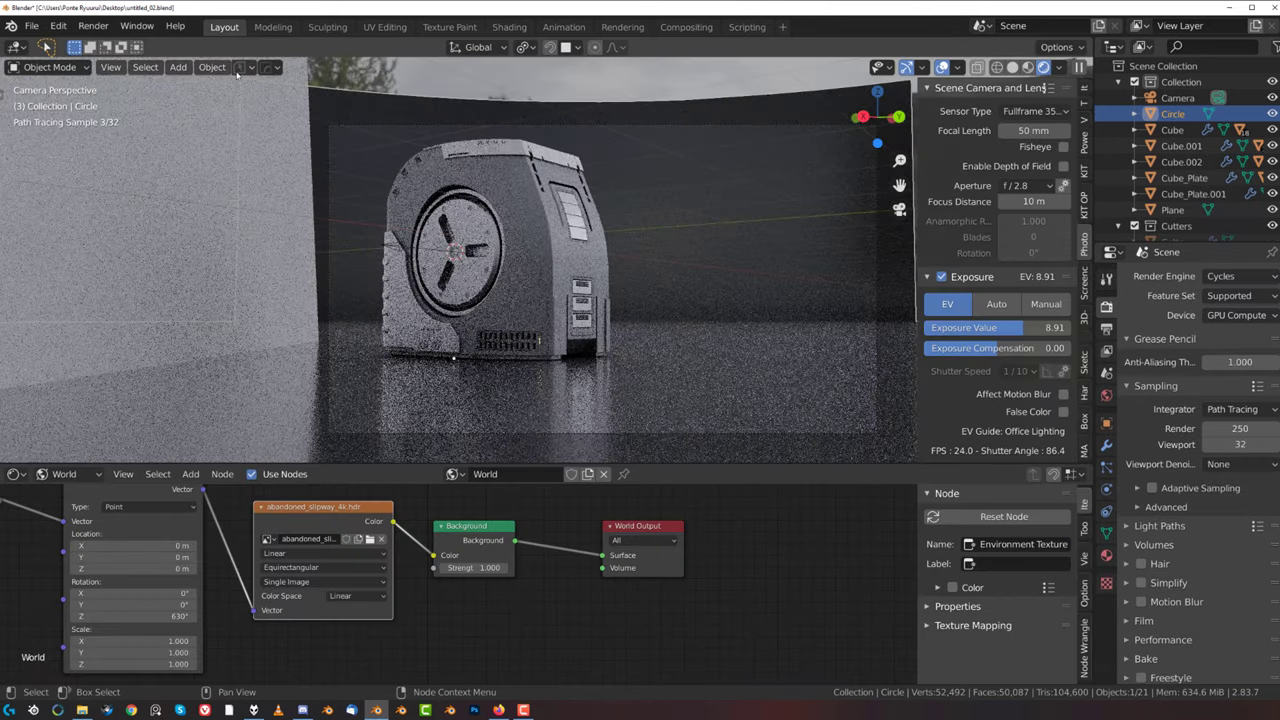
click(239, 67)
click(243, 125)
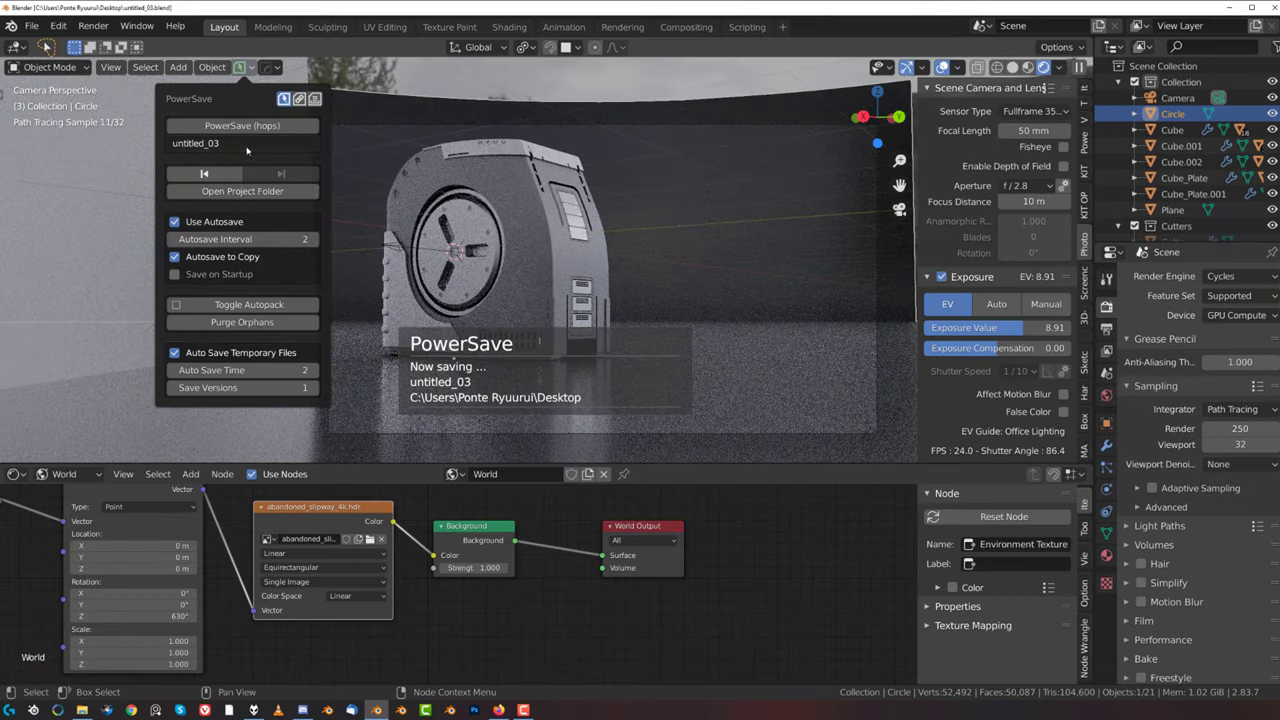
- Render a test image of the scene, view it in an enlarged render window and close that window
click(93, 26)
click(120, 44)
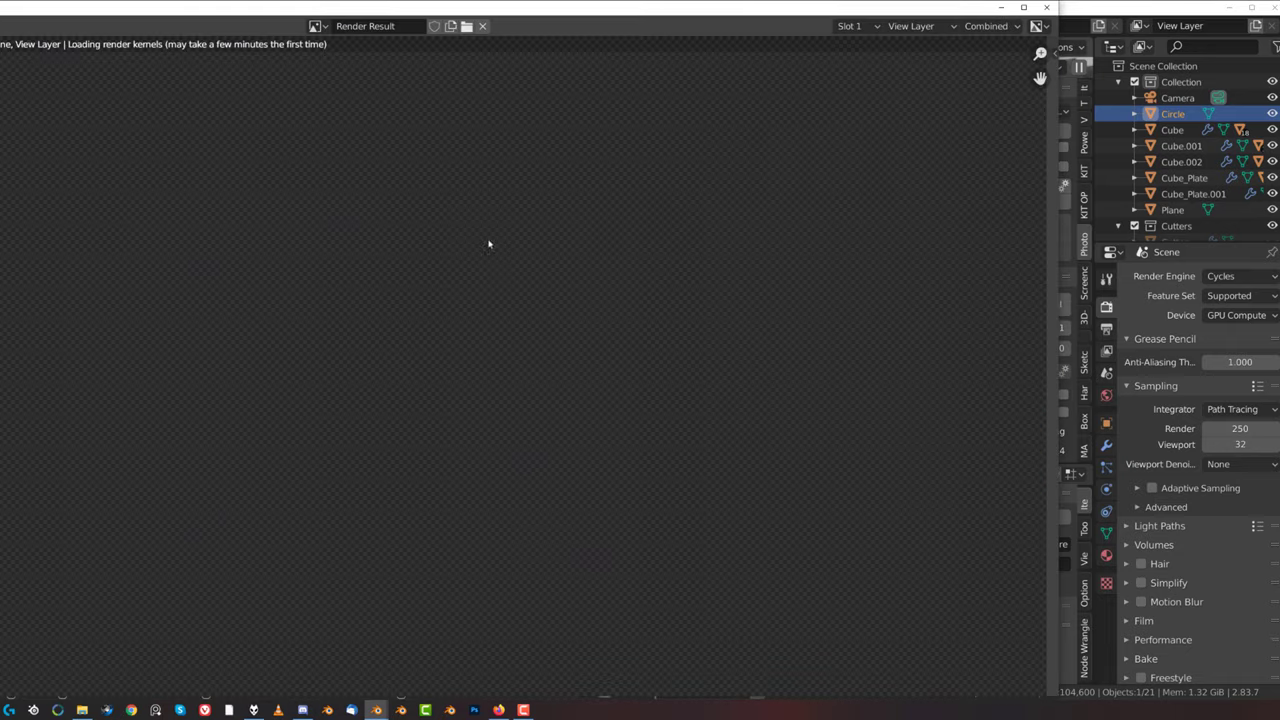
double_click(600, 15)
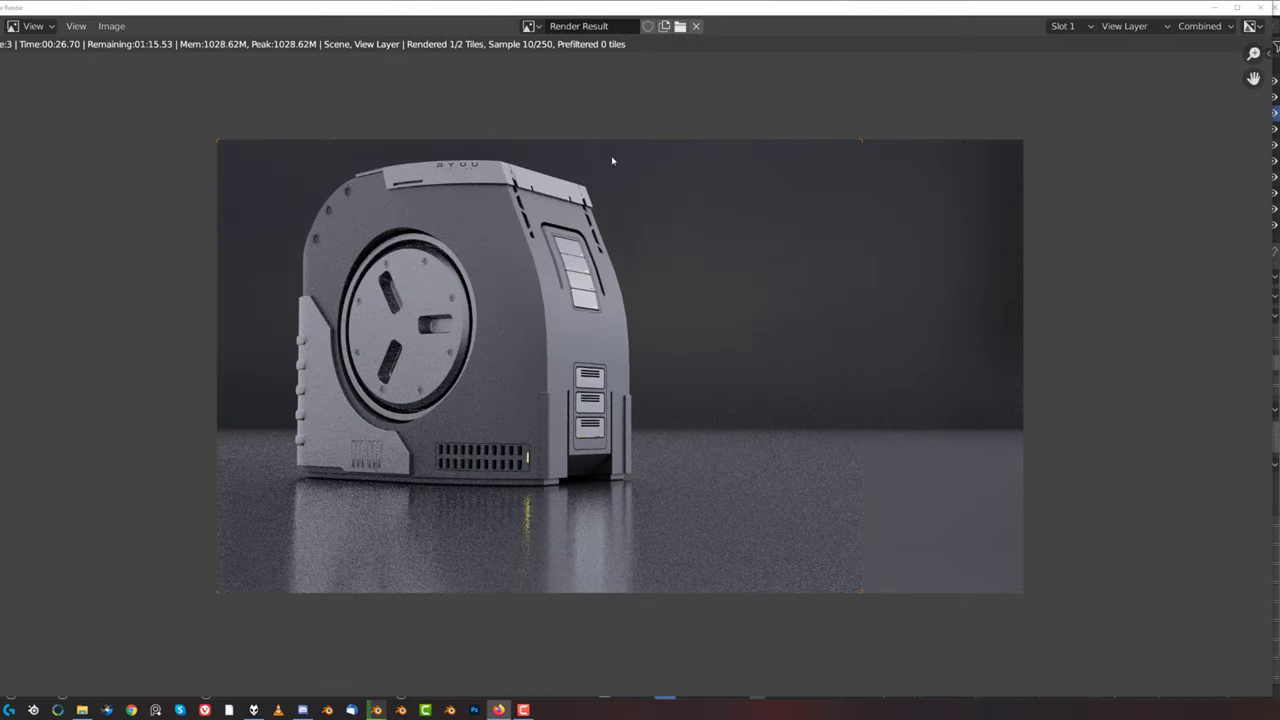
click(1266, 8)
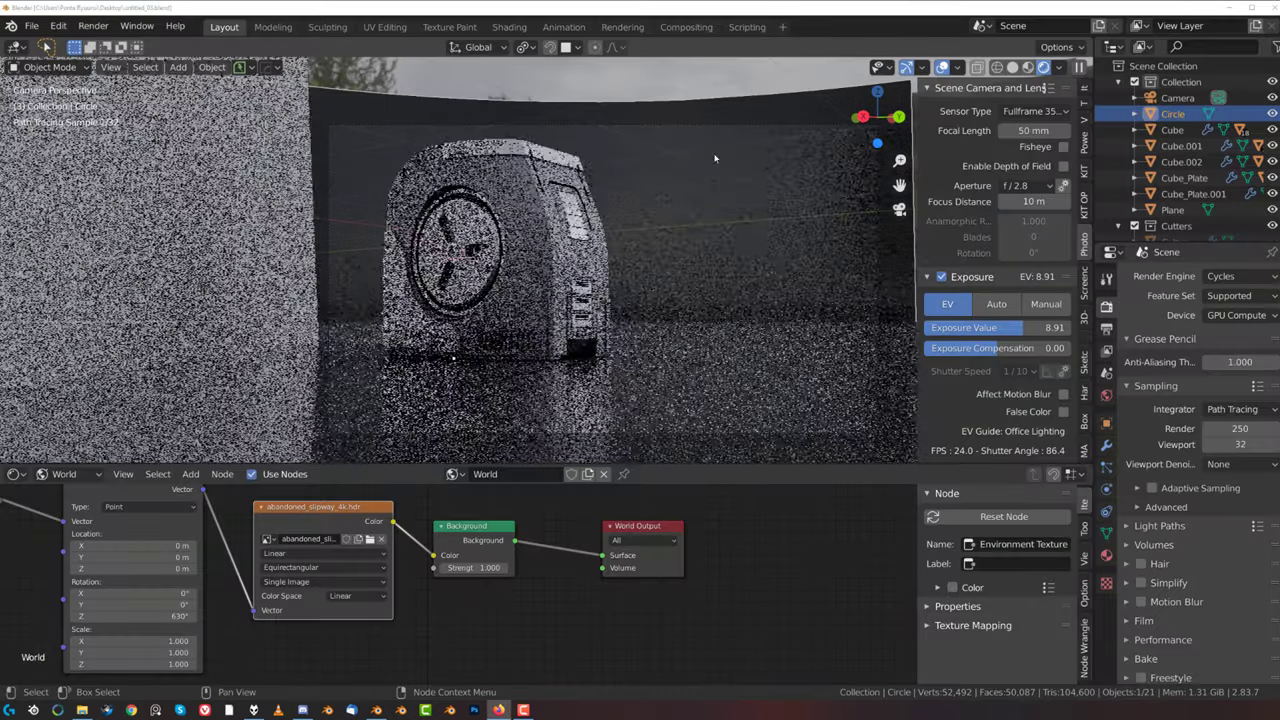
- Set the scene camera's focal length to 131 mm and lock the camera to the view
click(877, 181)
drag(1033, 130, 1114, 130)
key(Page_Up)
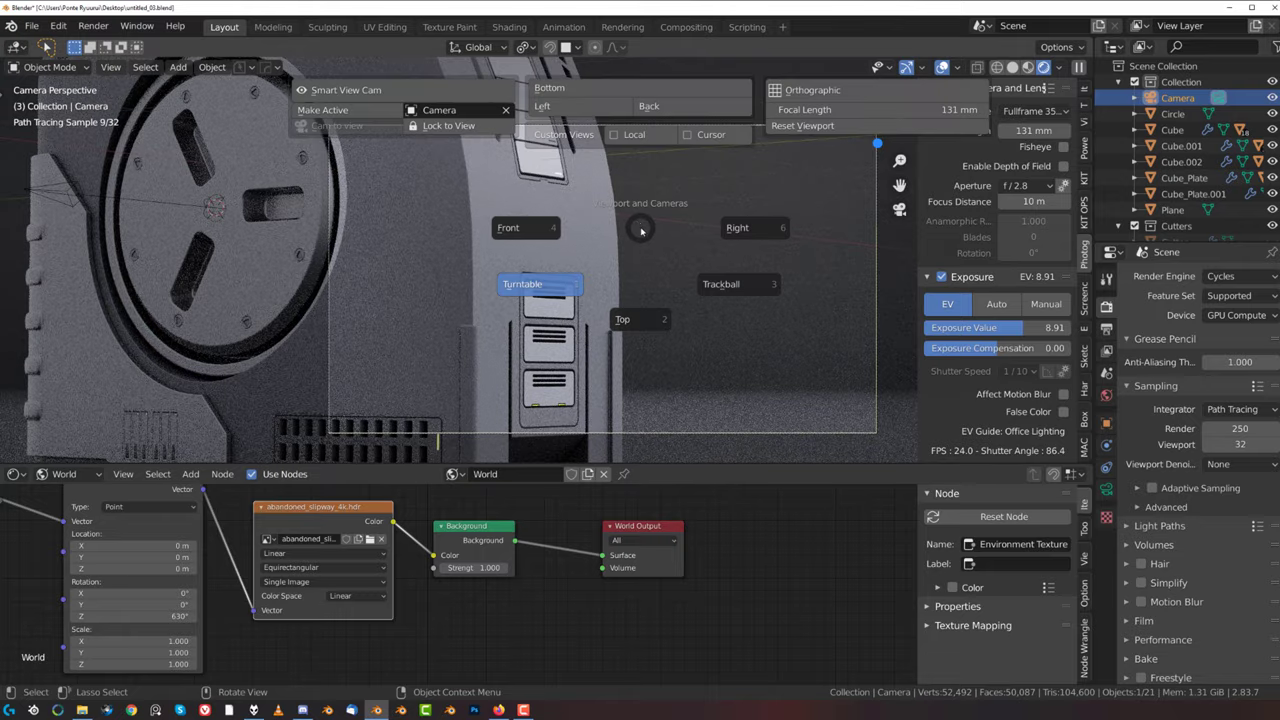
click(488, 125)
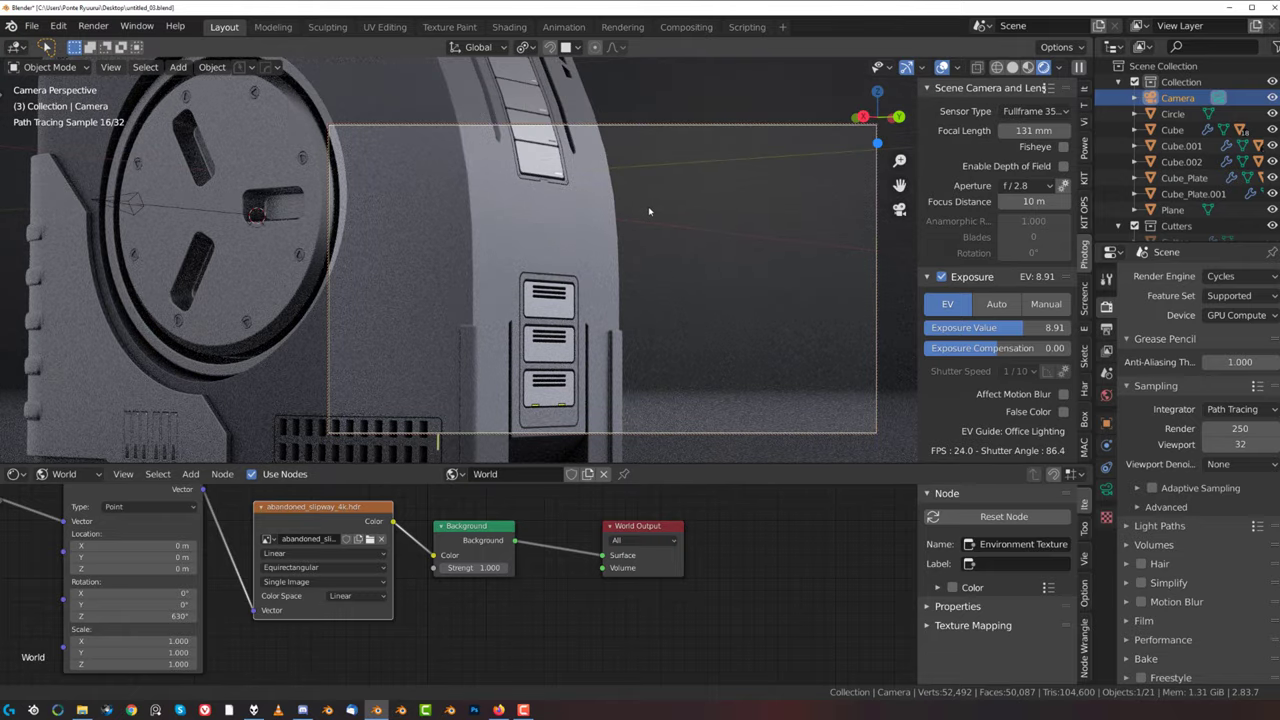
- Pull the locked camera back, shift it and orbit around the machine's body so the whole machine fits within the frame
scroll(660, 225, down, 2)
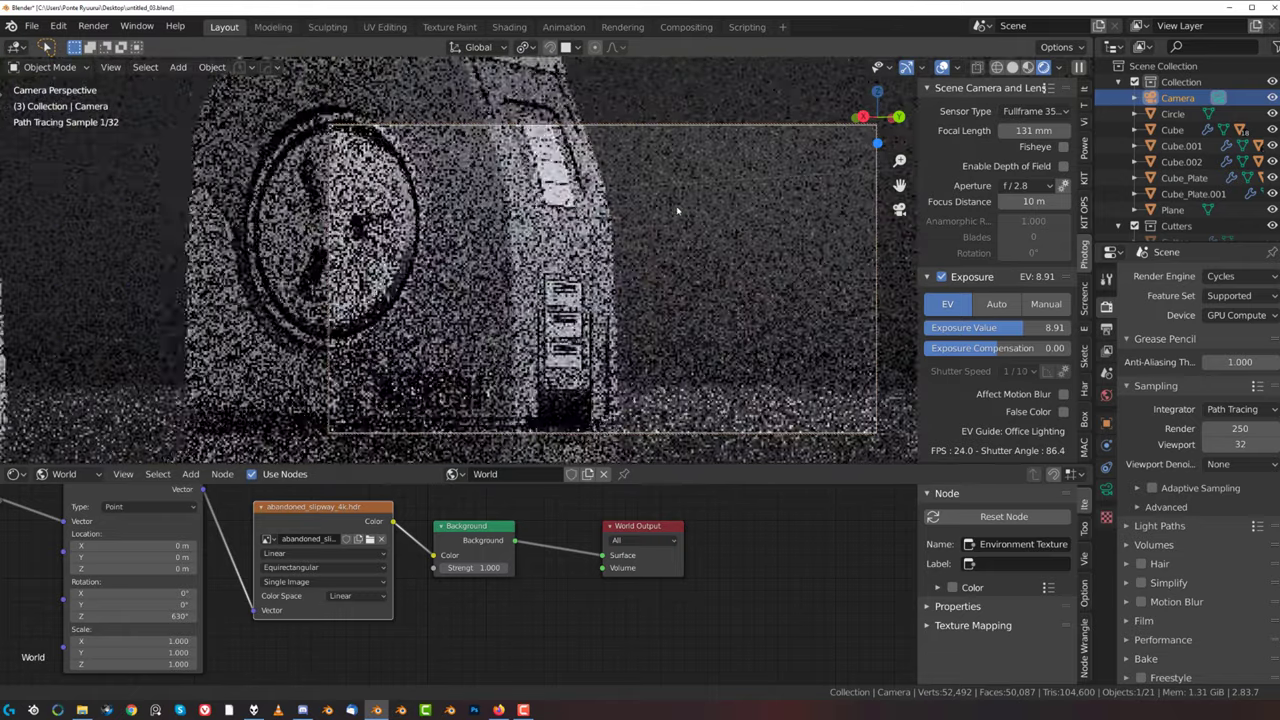
scroll(686, 212, up, 3)
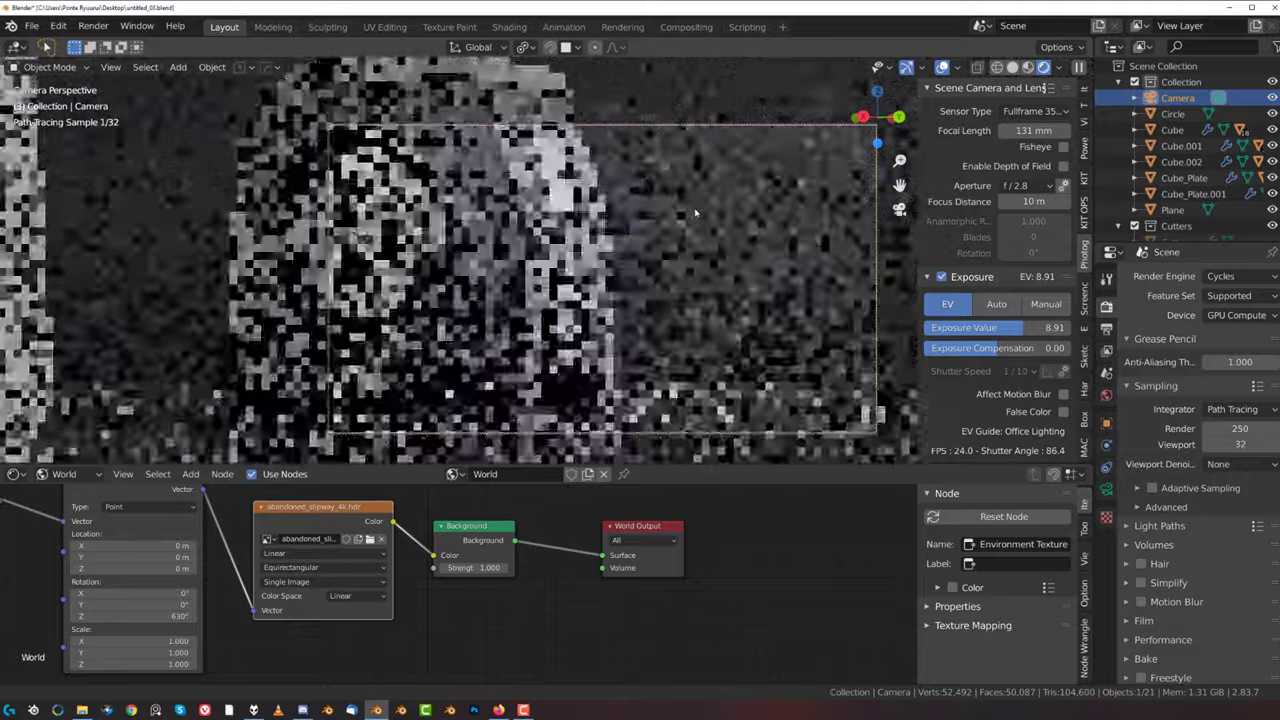
scroll(695, 212, down, 3)
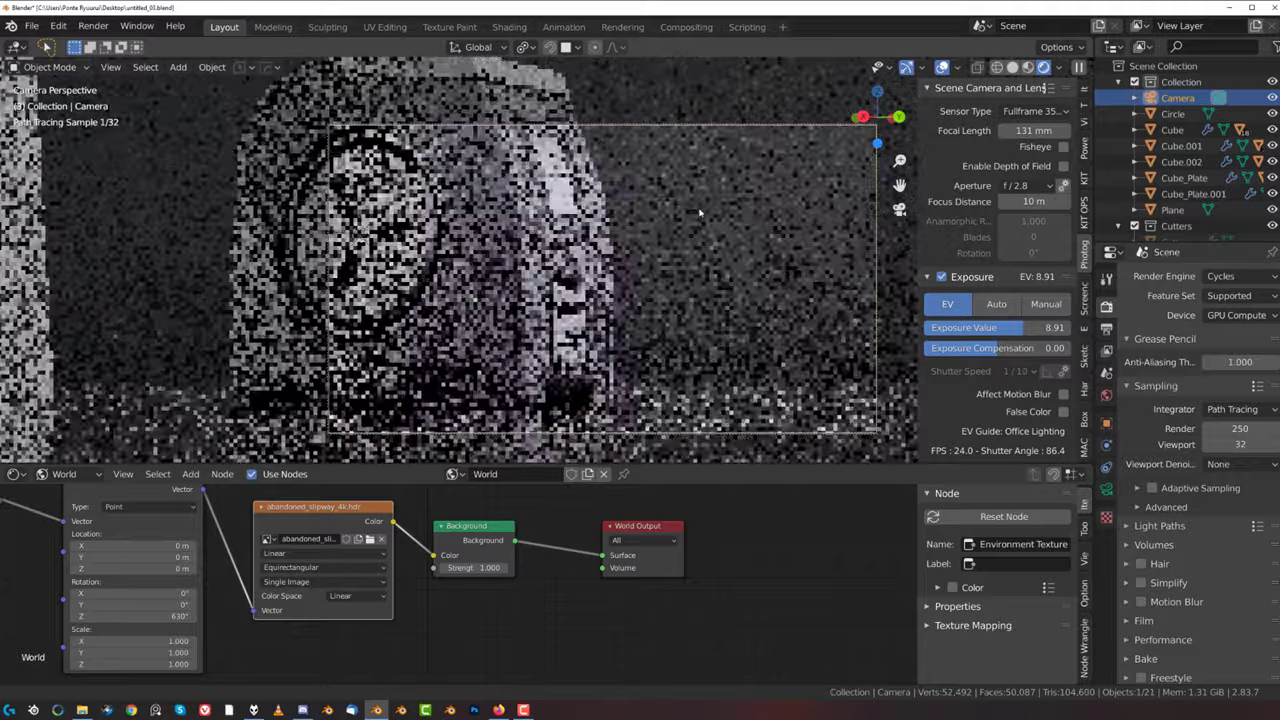
scroll(697, 210, up, 3)
scroll(710, 213, down, 3)
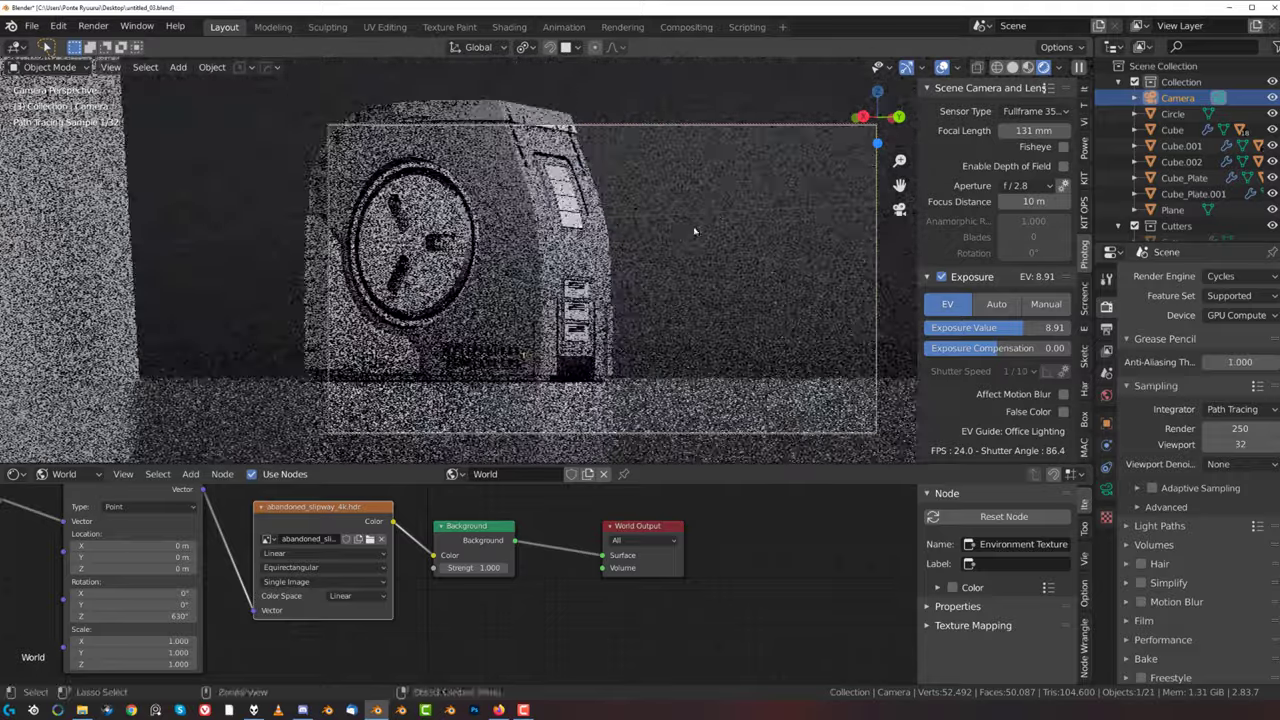
mouse_move(688, 240)
shift+middle_down()
mouse_move(748, 259)
mouse_move(700, 260)
shift+middle_up()
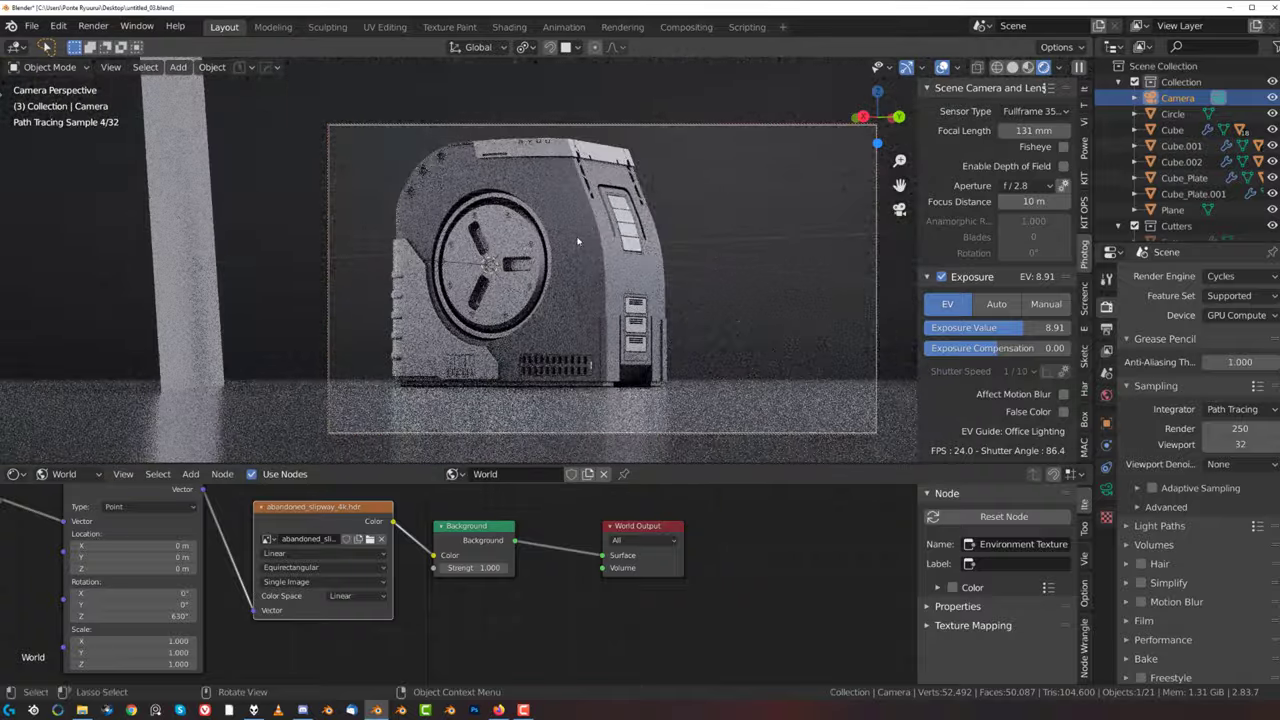
click(584, 245)
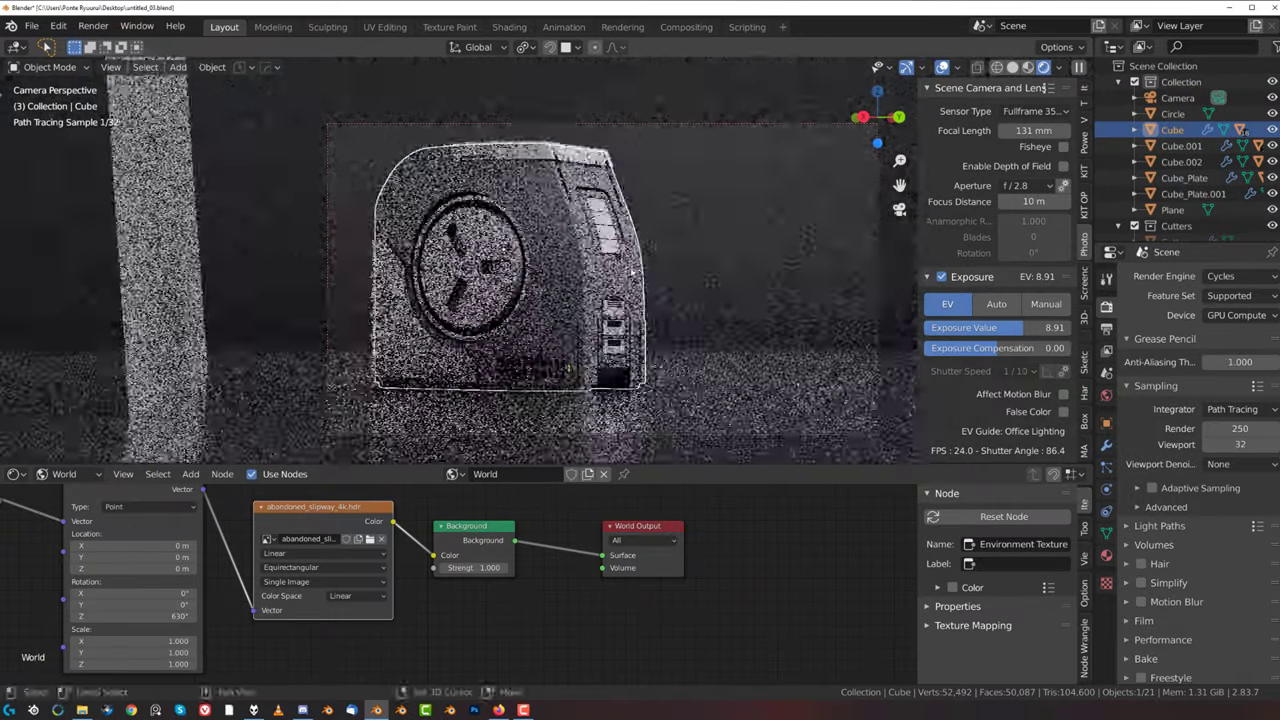
middle_drag(634, 274, 690, 296)
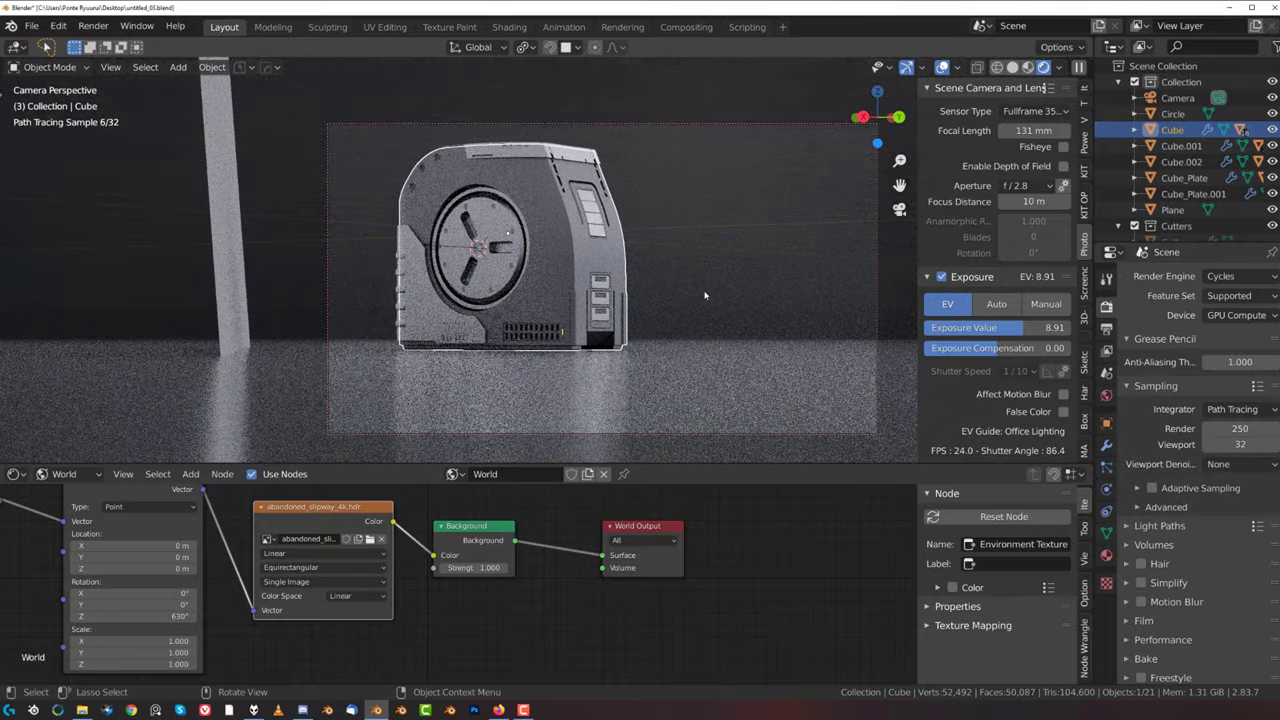
- Set the camera's focal length to 88 mm and move the camera closer so the machine fills more of the frame
mouse_move(1033, 130)
mouse_down()
mouse_move(1114, 130)
mouse_move(1053, 130)
mouse_up()
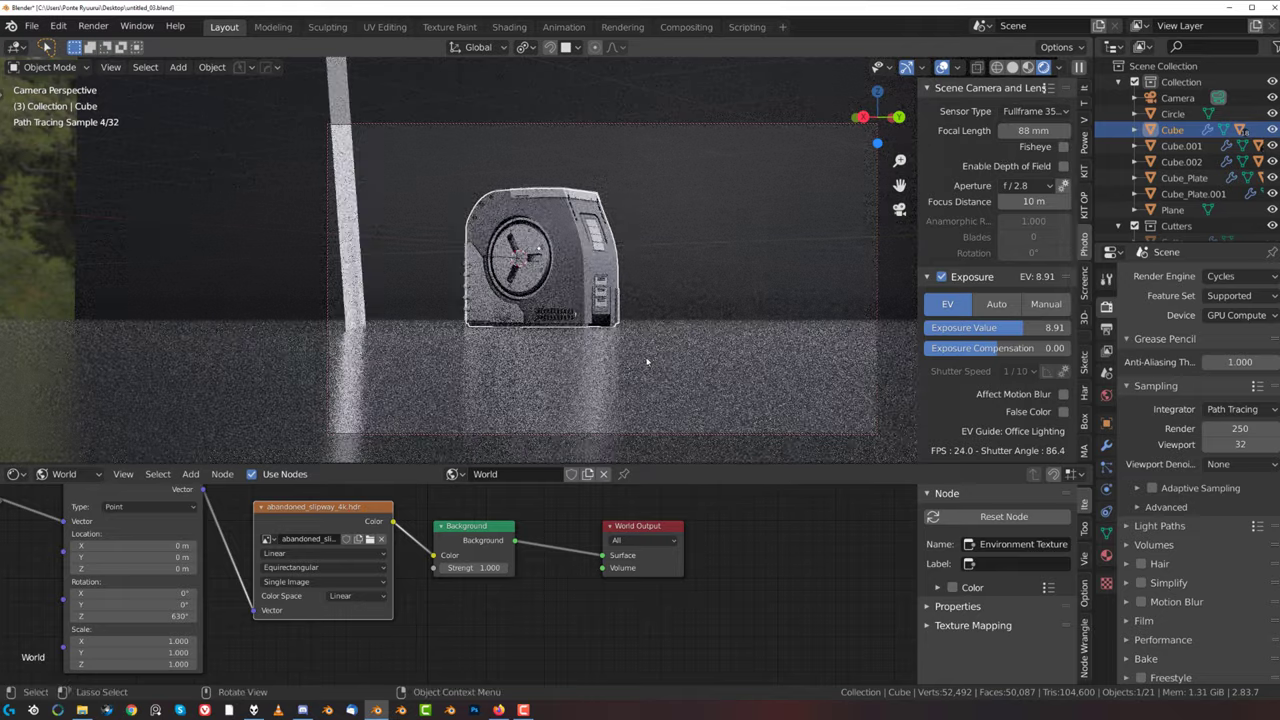
scroll(647, 362, up, 3)
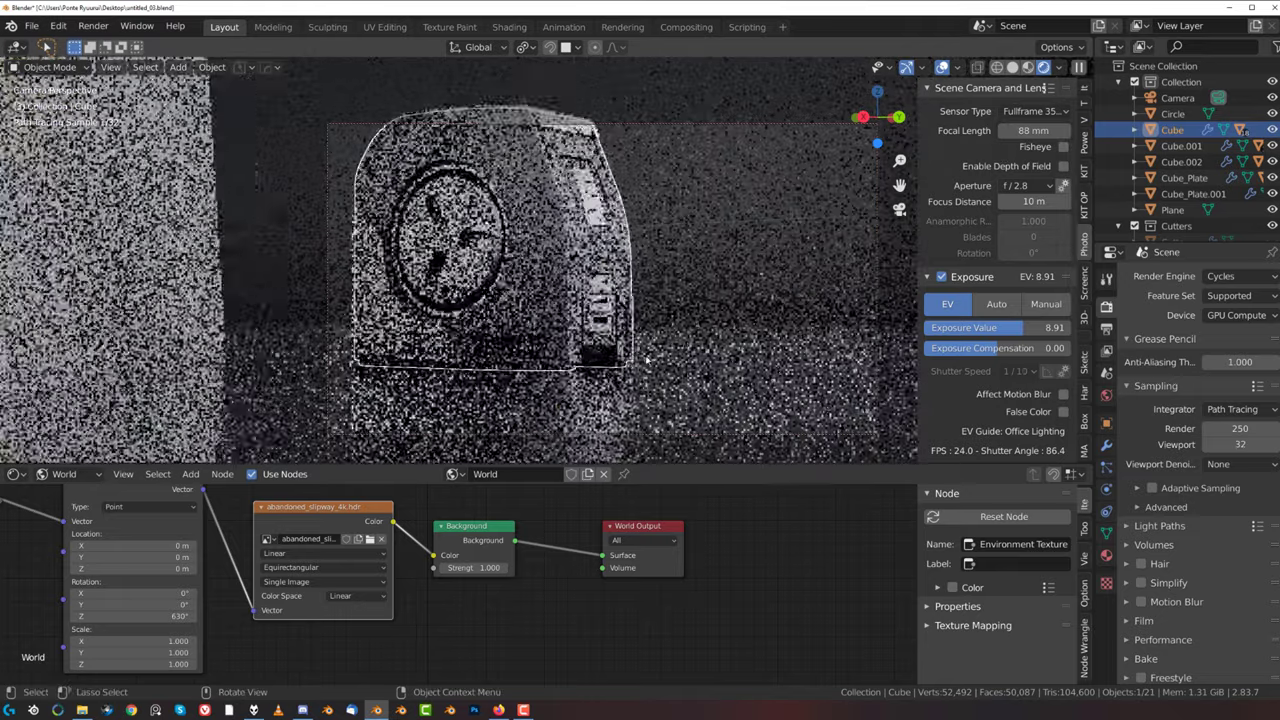
scroll(645, 366, down, 1)
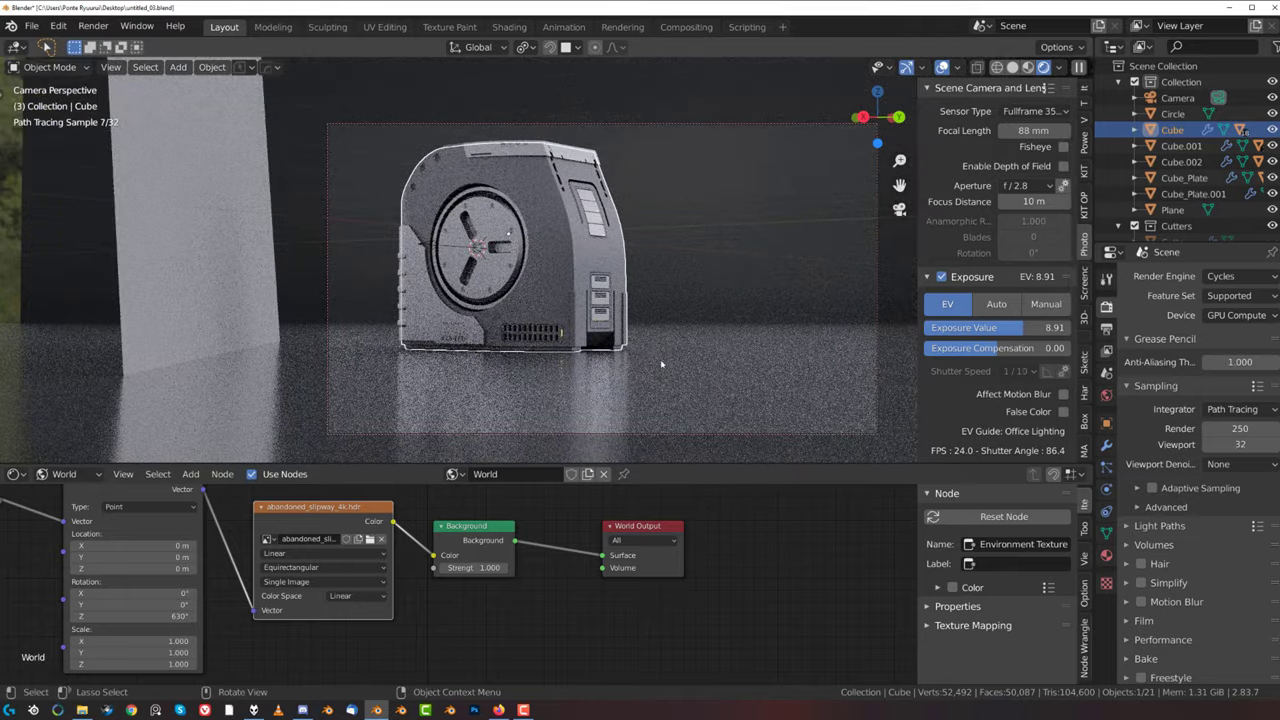
- Orbit the locked camera around the machine to a higher three-quarter angle, using the machine's body as the pivot
click(588, 270)
mouse_move(588, 270)
middle_down()
mouse_move(607, 278)
mouse_move(589, 293)
mouse_move(583, 274)
mouse_move(591, 286)
middle_up()
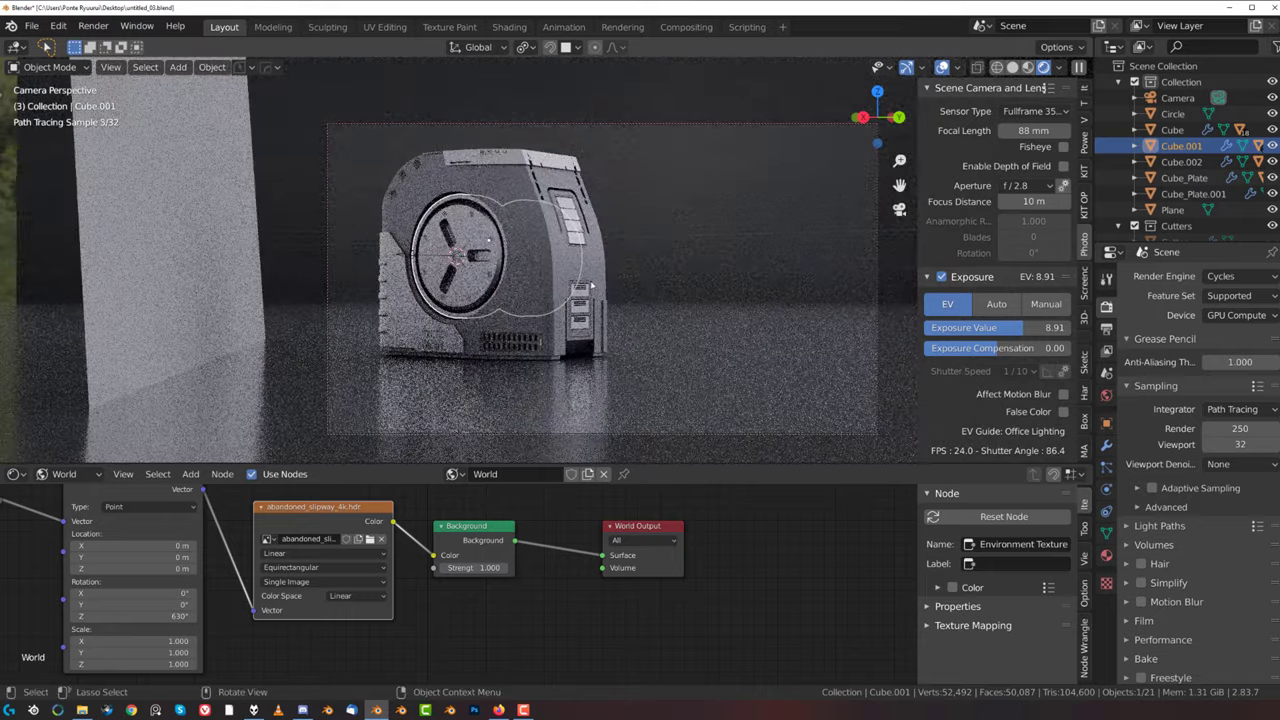
click(695, 302)
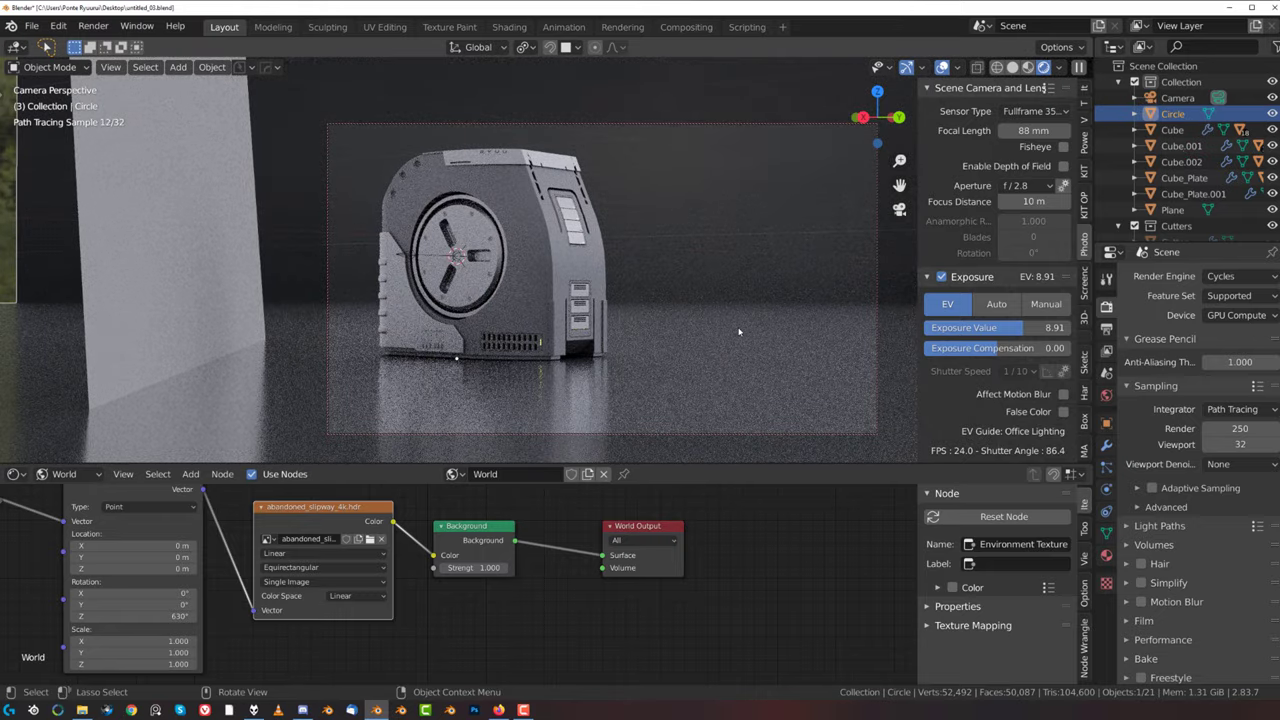
middle_drag(697, 316, 667, 311)
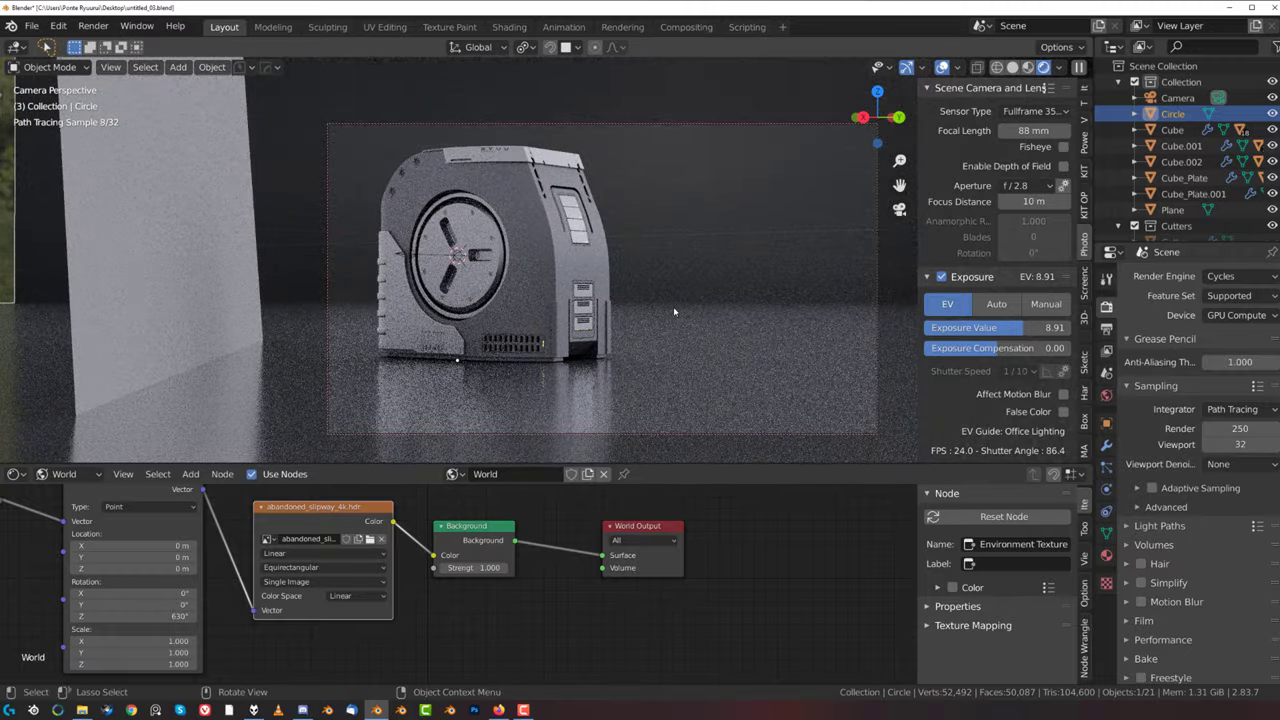
click(534, 210)
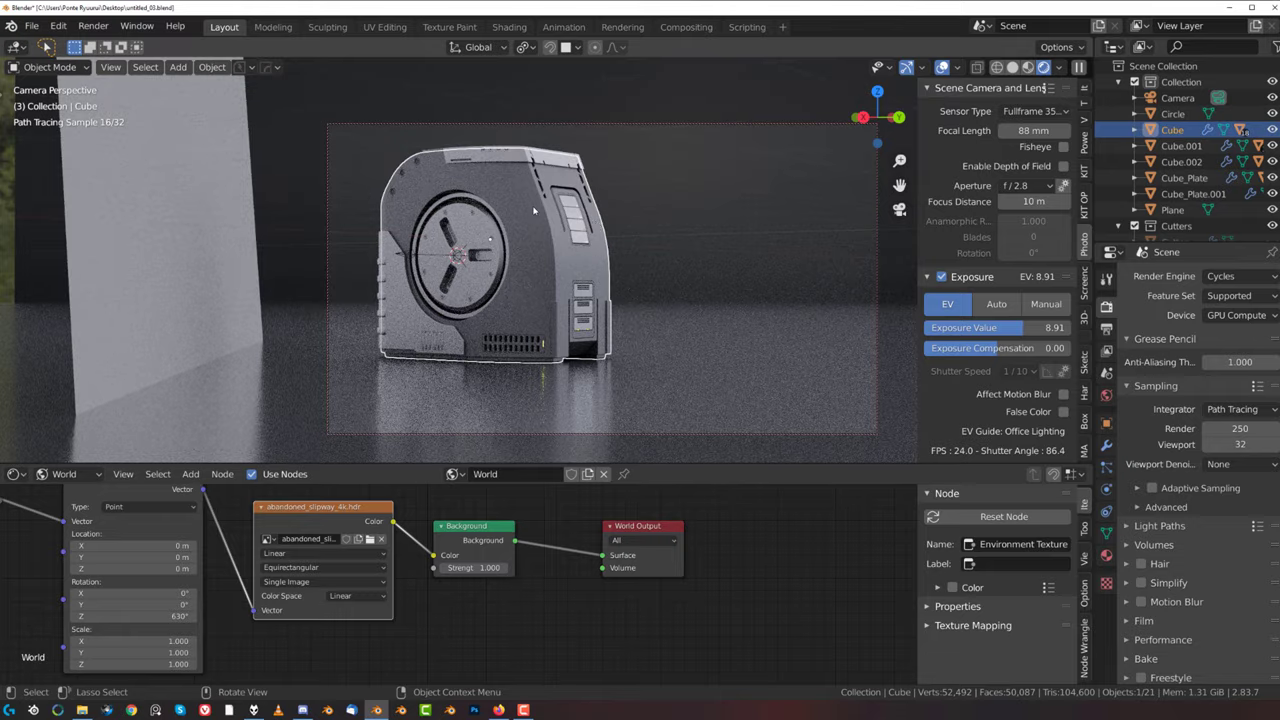
middle_drag(603, 229, 611, 252)
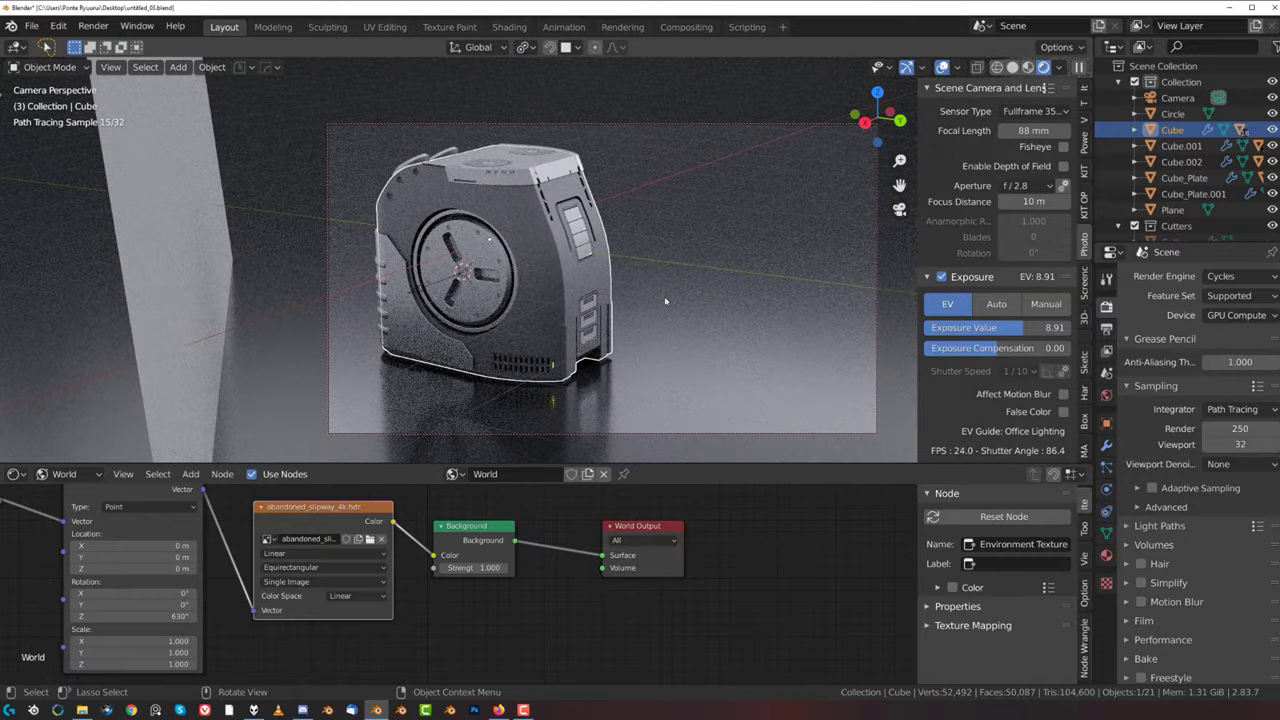
- Fine-tune the locked camera's orbit around the machine so its round side panel turns slightly more toward the view
key(ctrl)
middle_drag(667, 302, 667, 299)
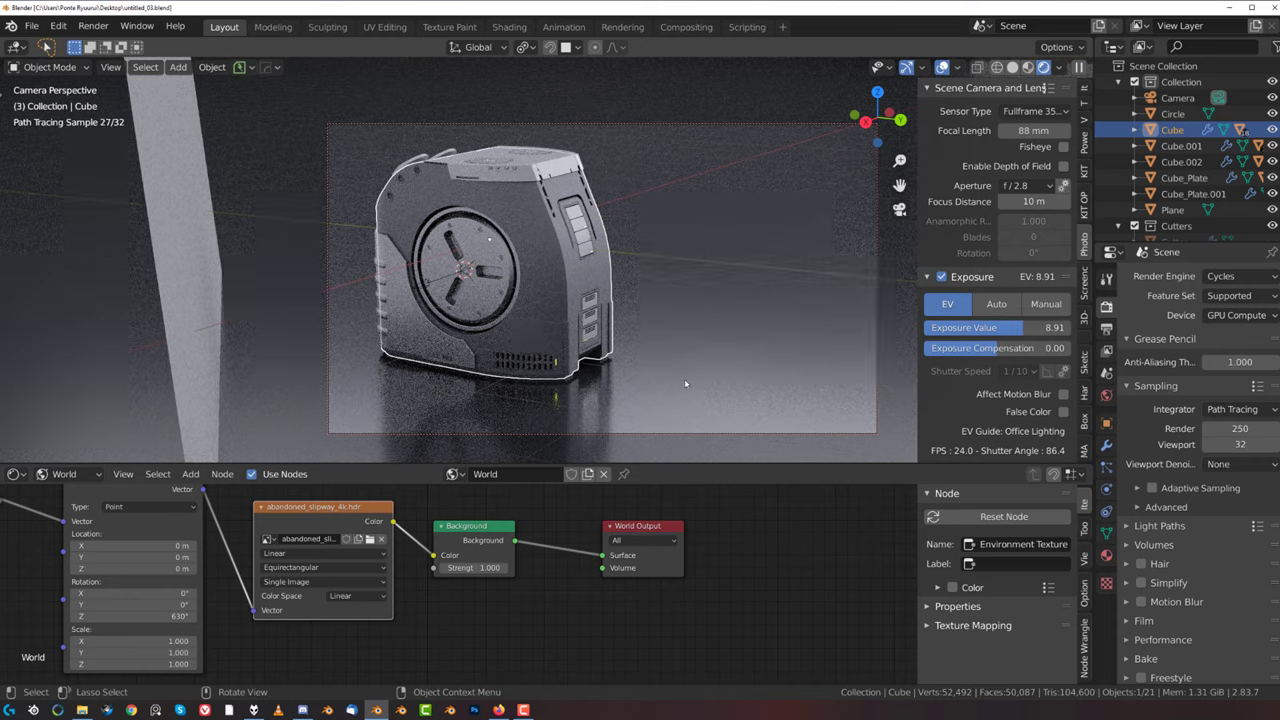
middle_drag(685, 383, 688, 382)
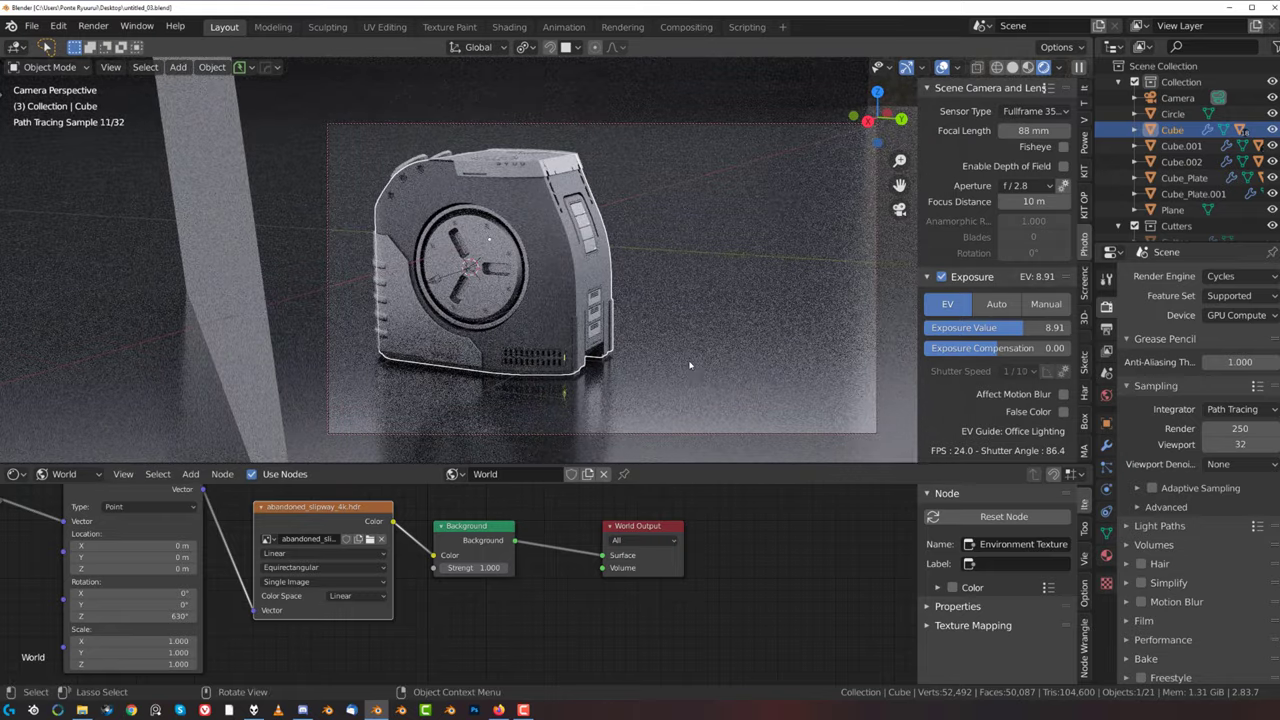
middle_drag(670, 339, 670, 340)
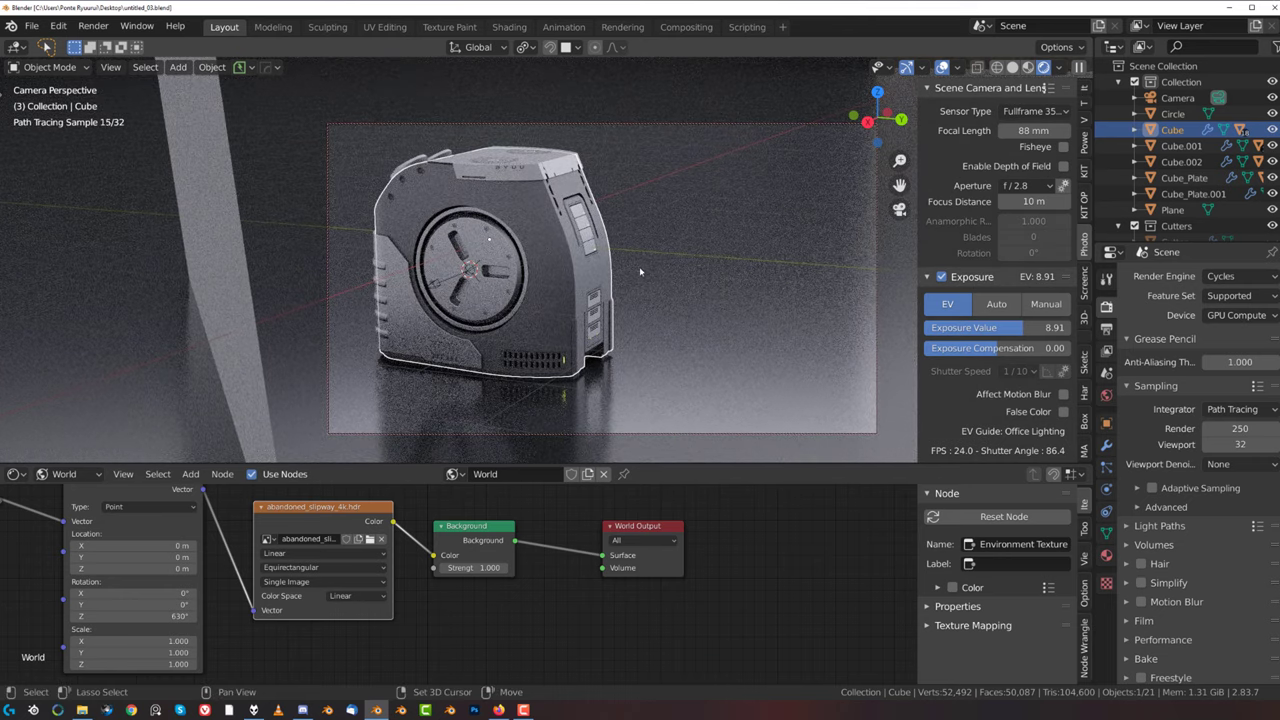
- Render a test image of the machine against the dark backdrop and close the render result
click(93, 26)
click(124, 44)
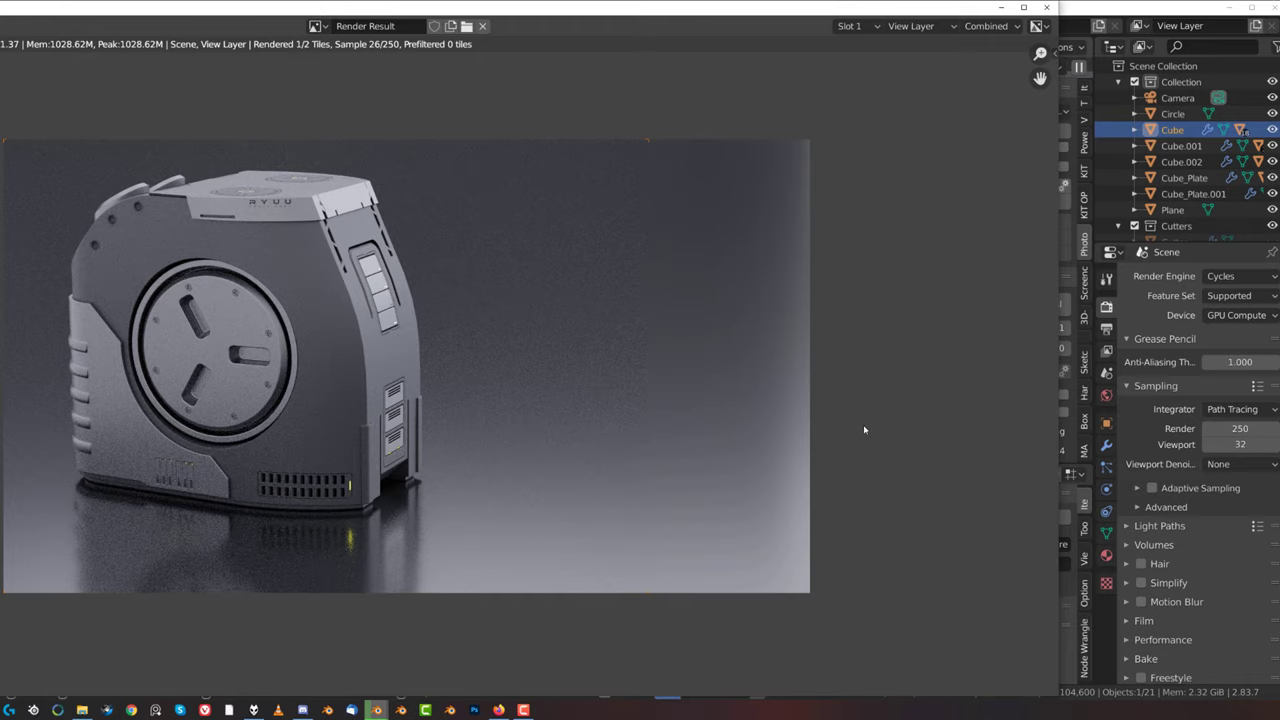
click(1046, 7)
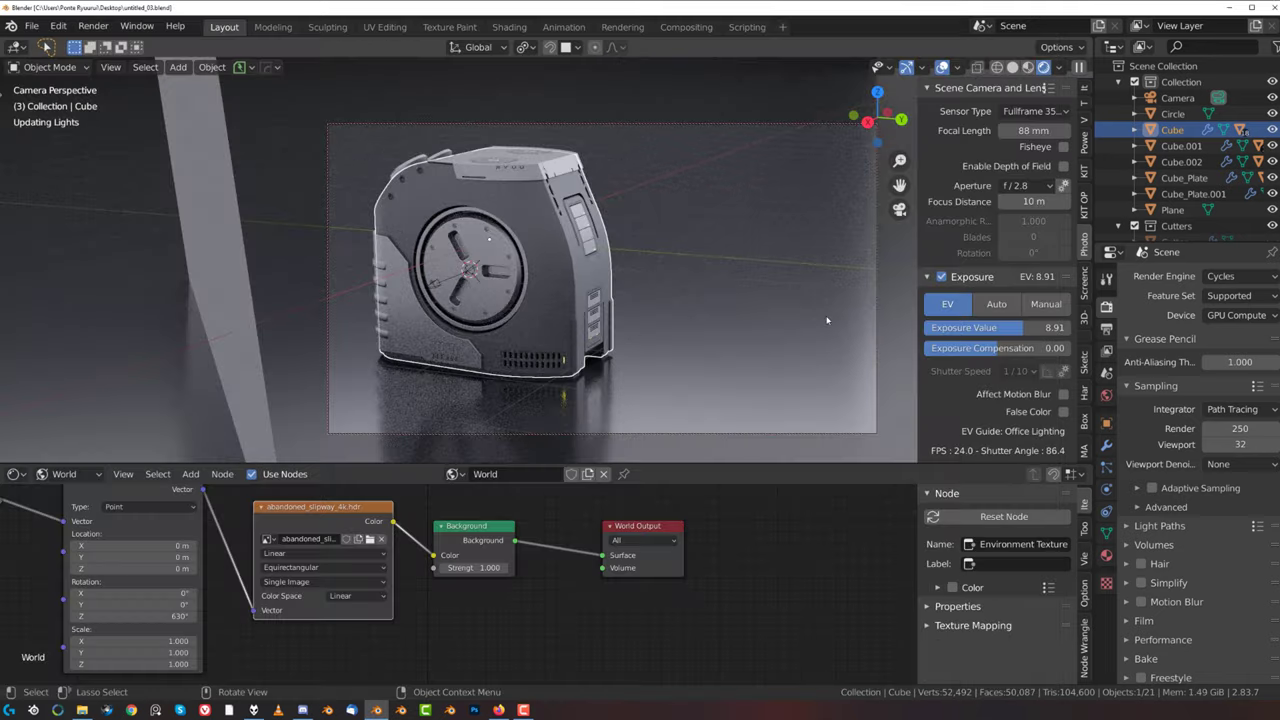
- Lighten the curved backdrop material's base color to a near-white grey, comparing brightness values of 0.846 and 0.712
click(1173, 113)
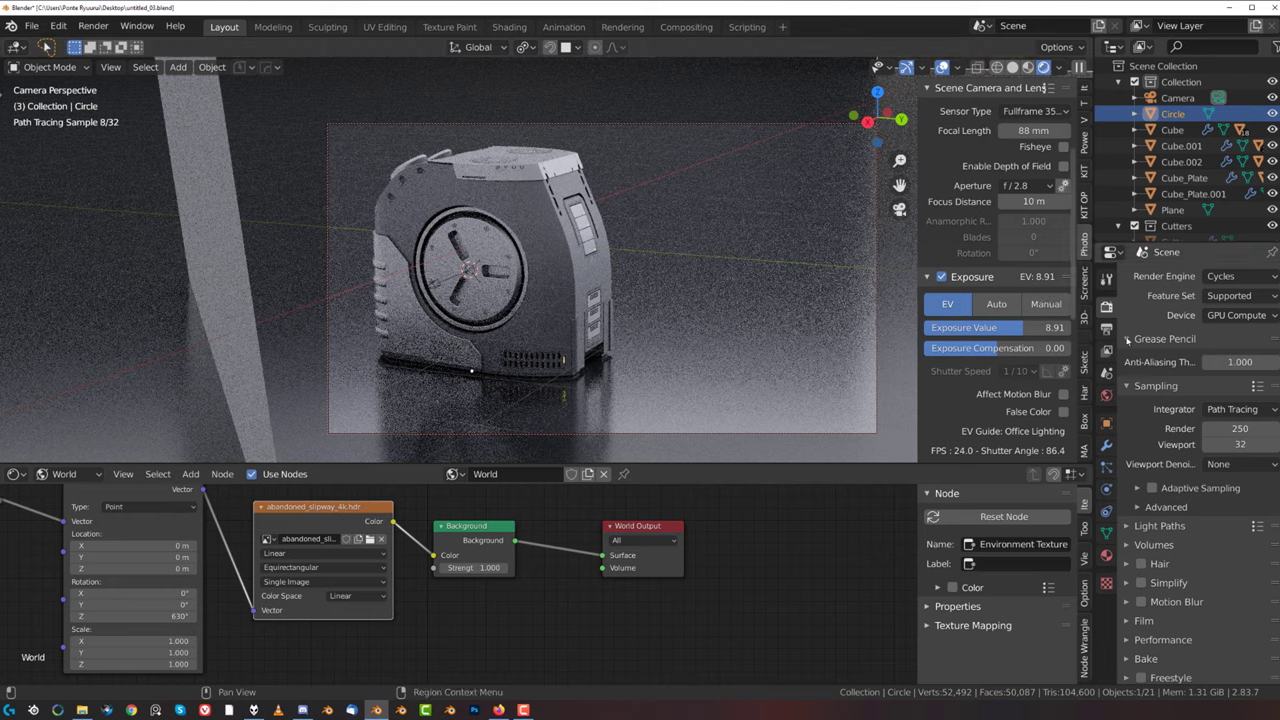
click(1106, 555)
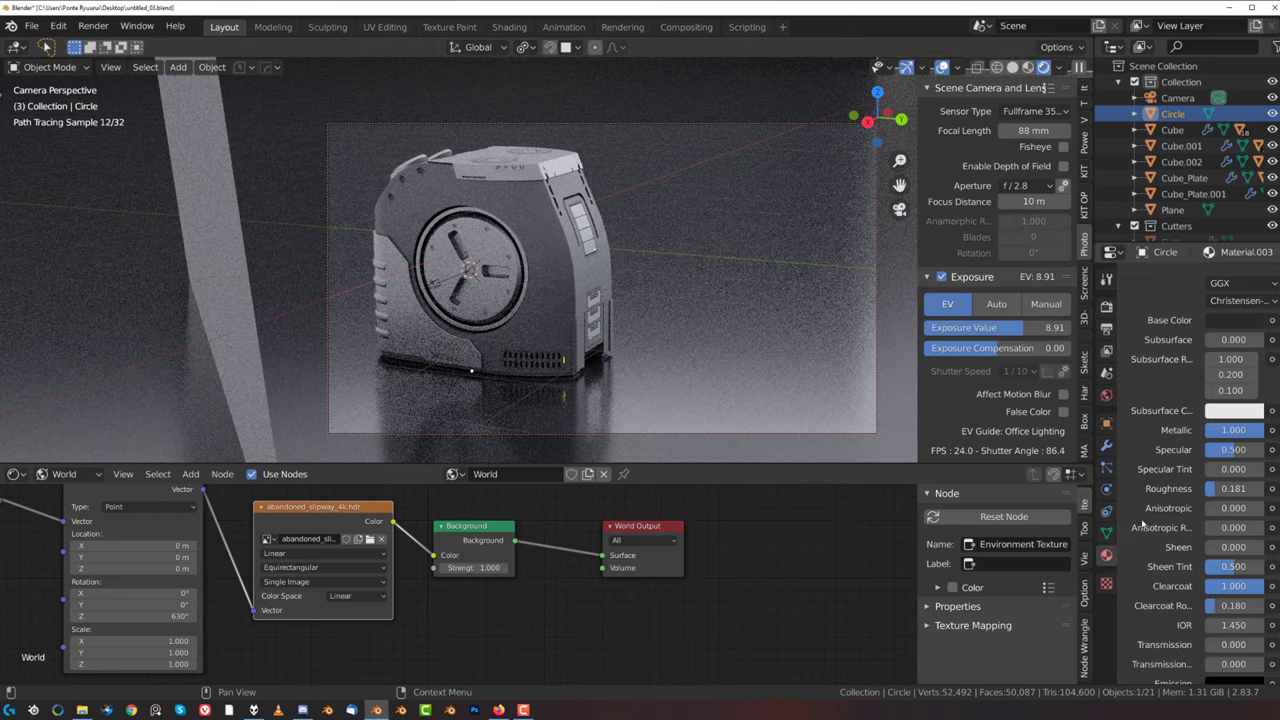
click(1234, 321)
click(1251, 127)
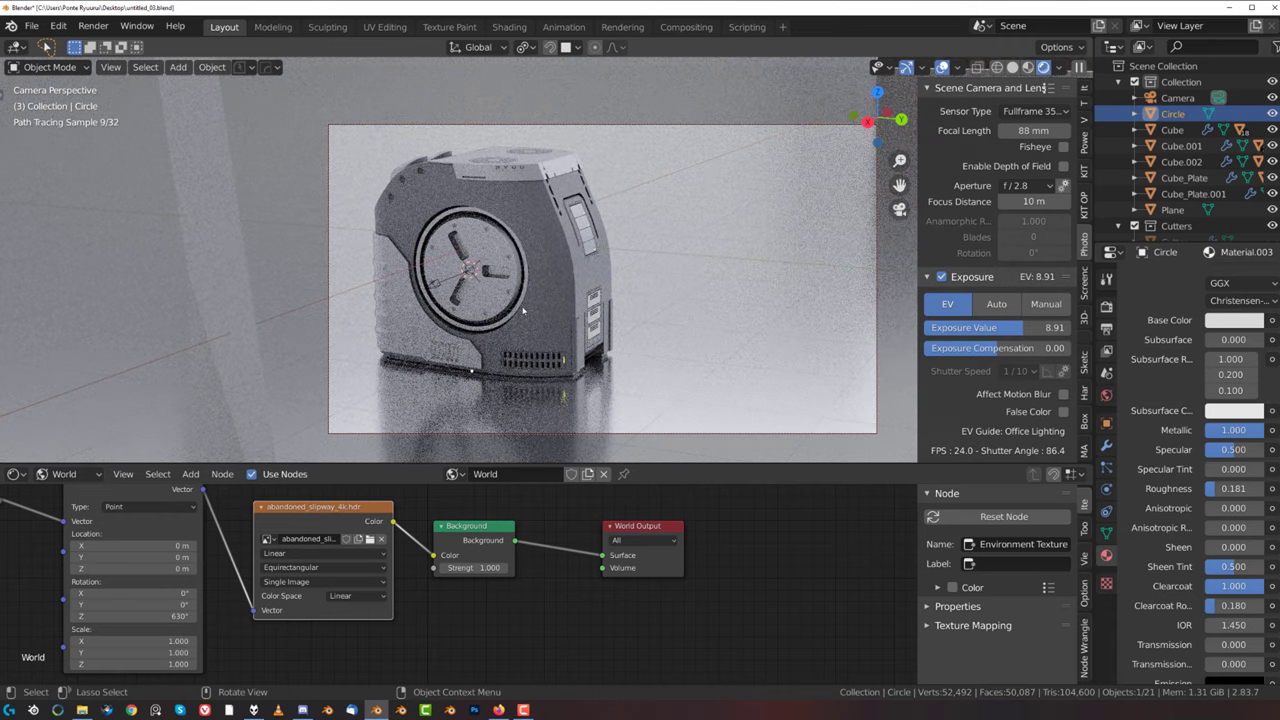
click(1236, 320)
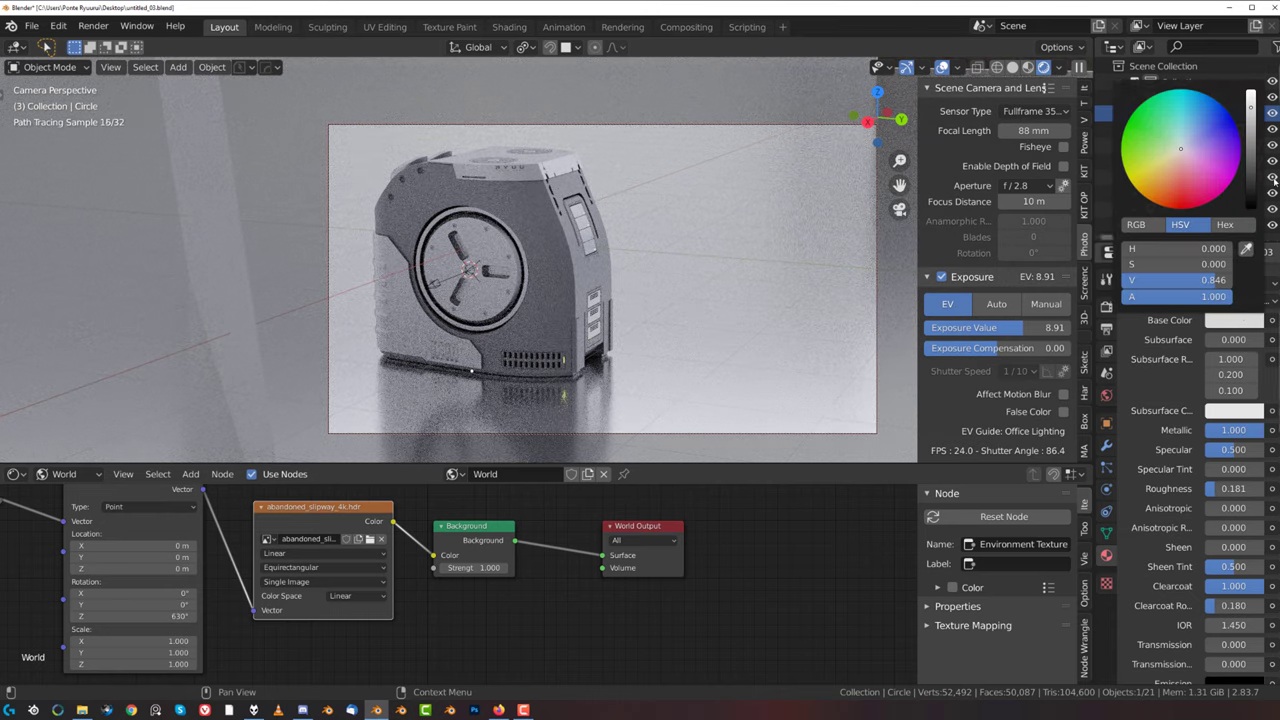
click(1248, 135)
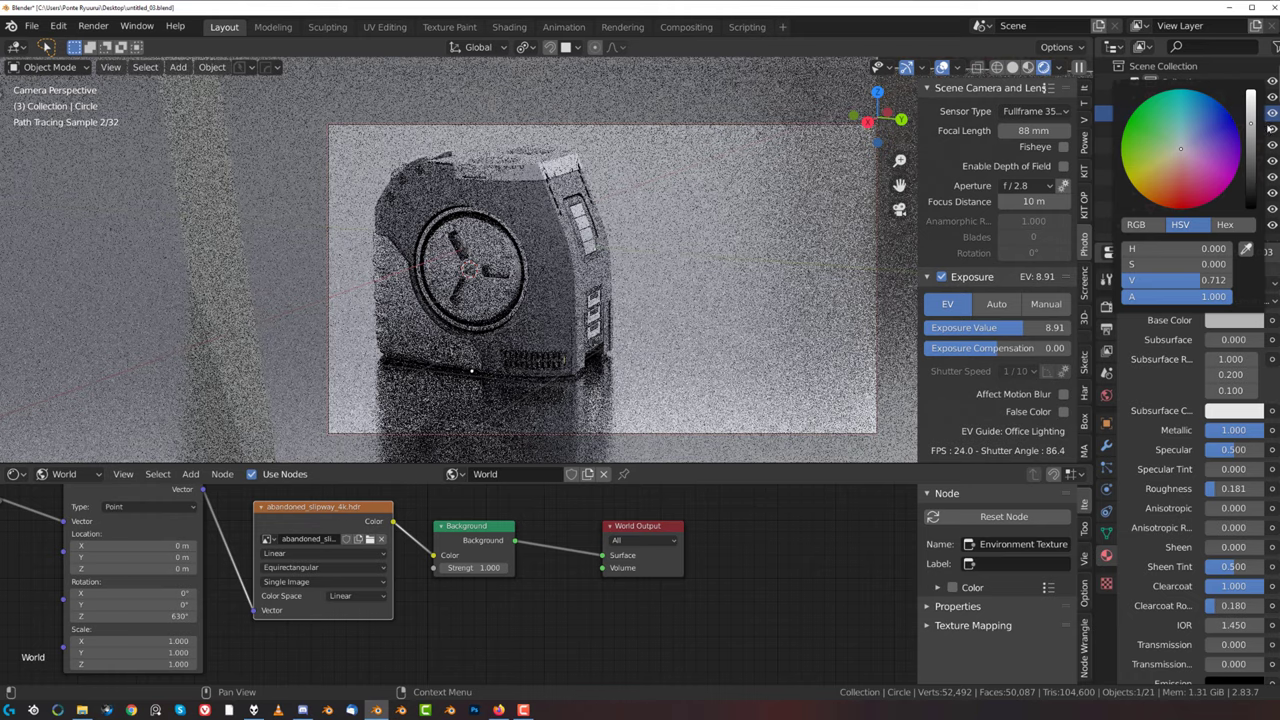
click(1252, 104)
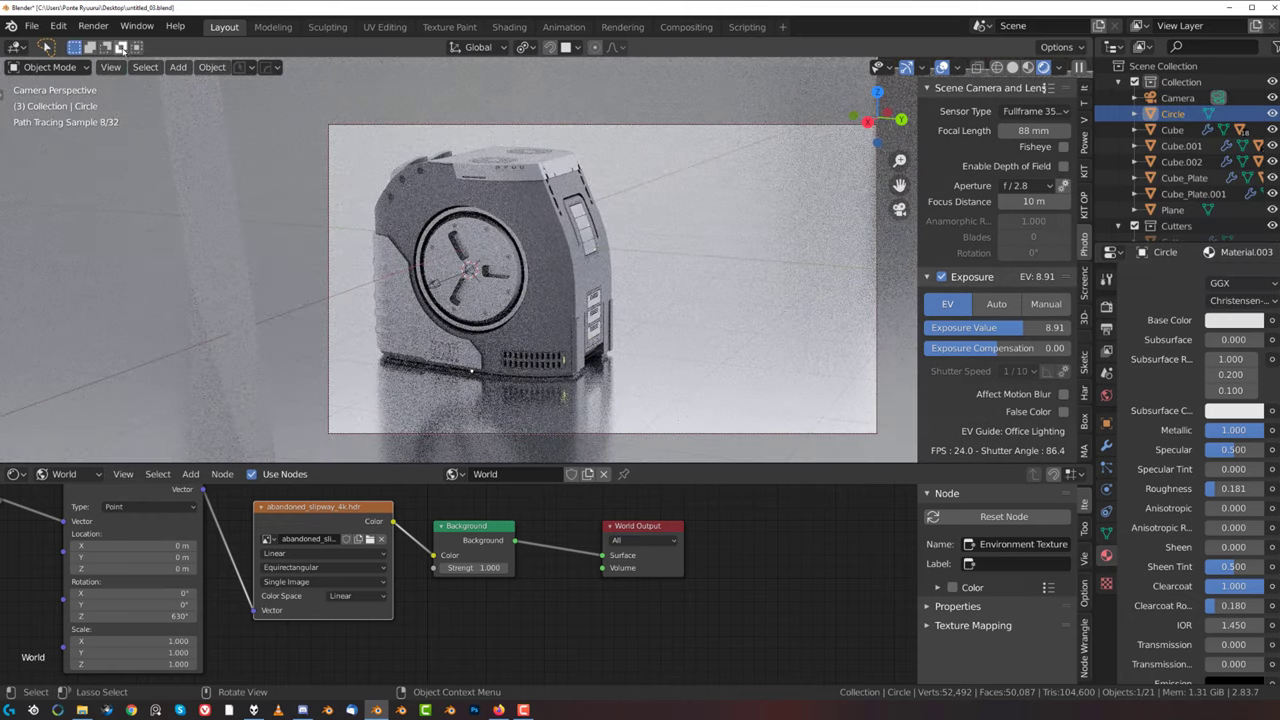
- Render a test image of the machine against the light backdrop and close the render result
click(93, 26)
click(118, 45)
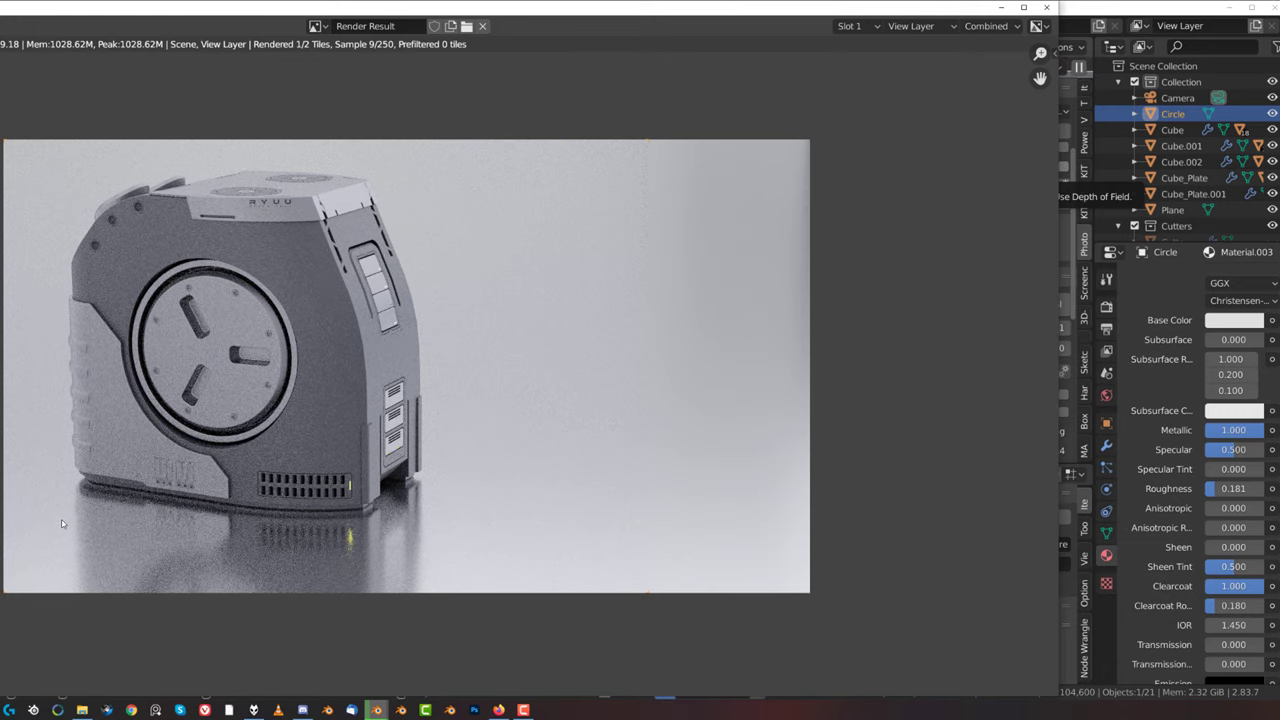
click(1050, 7)
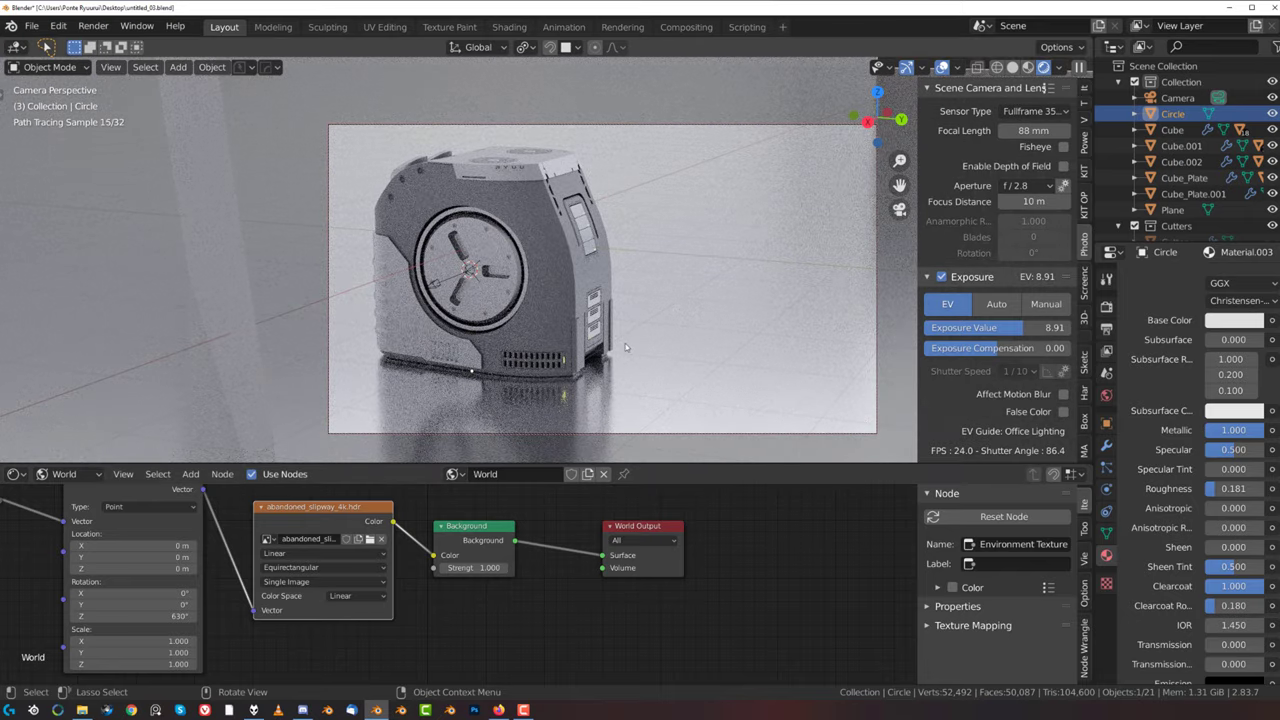
- Rotate the reflector plane beside the machine by -3.82° about the global Z axis
click(248, 298)
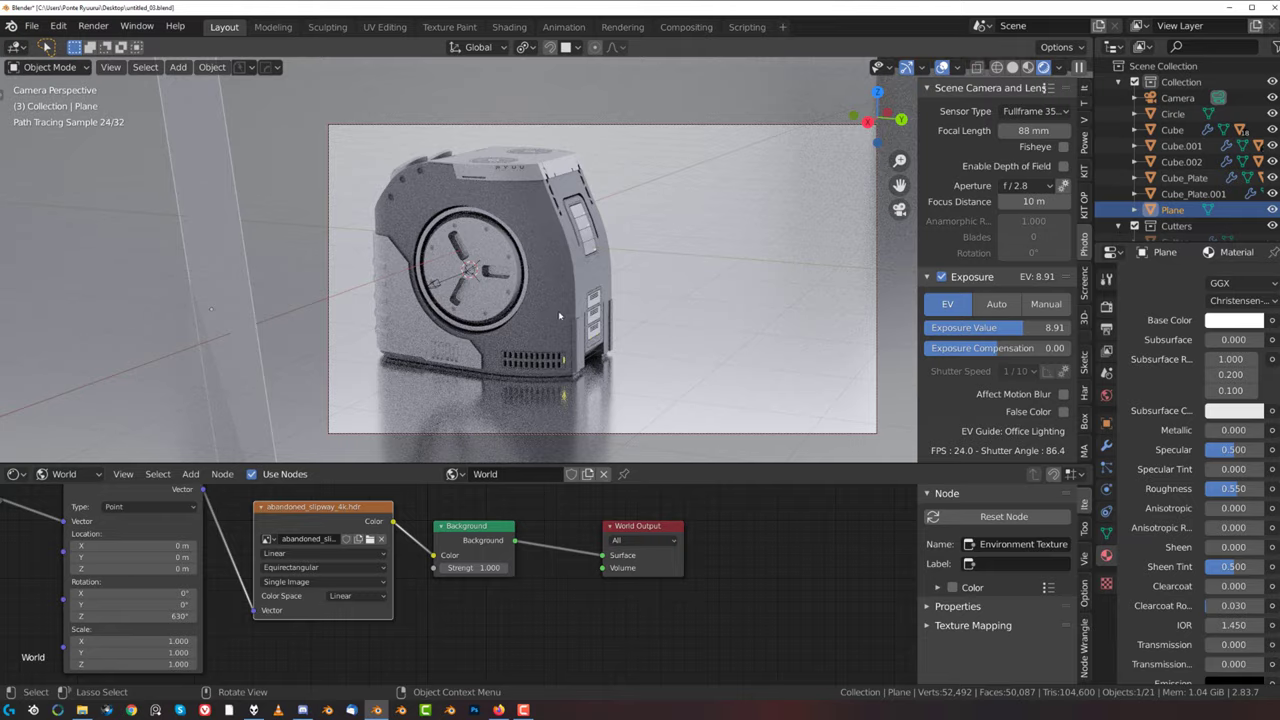
key(r)
key(z)
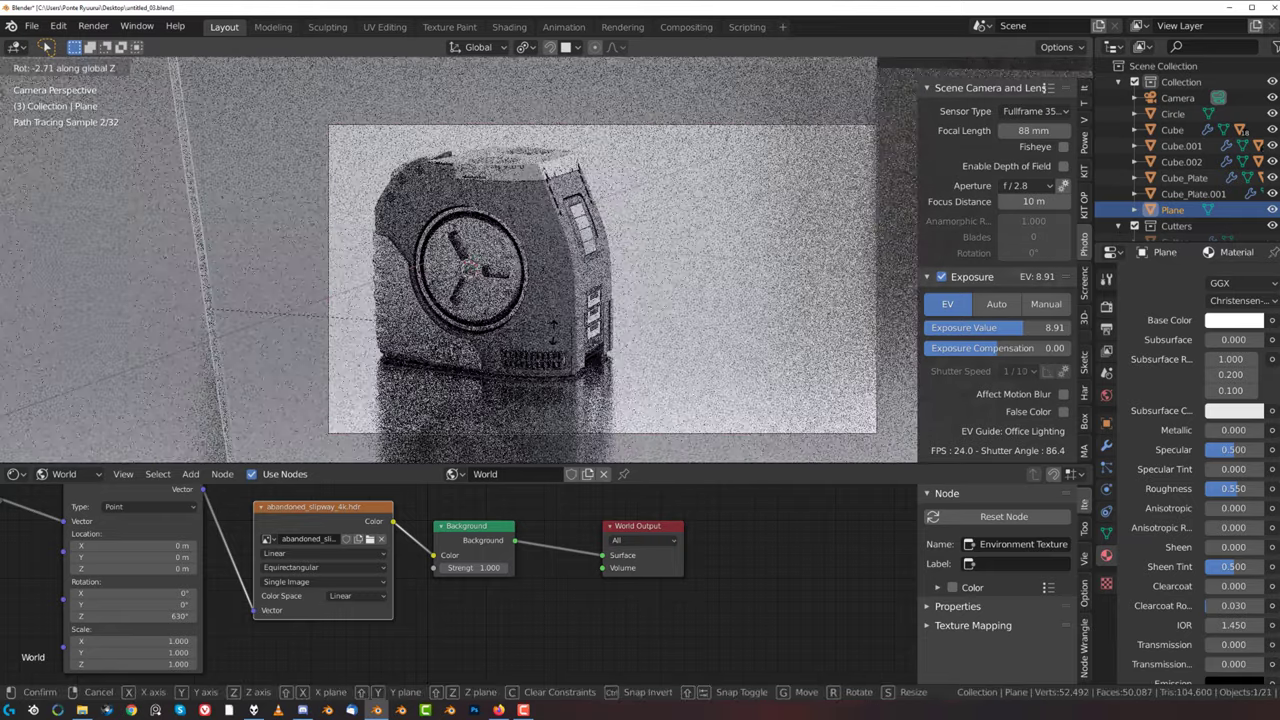
click(555, 338)
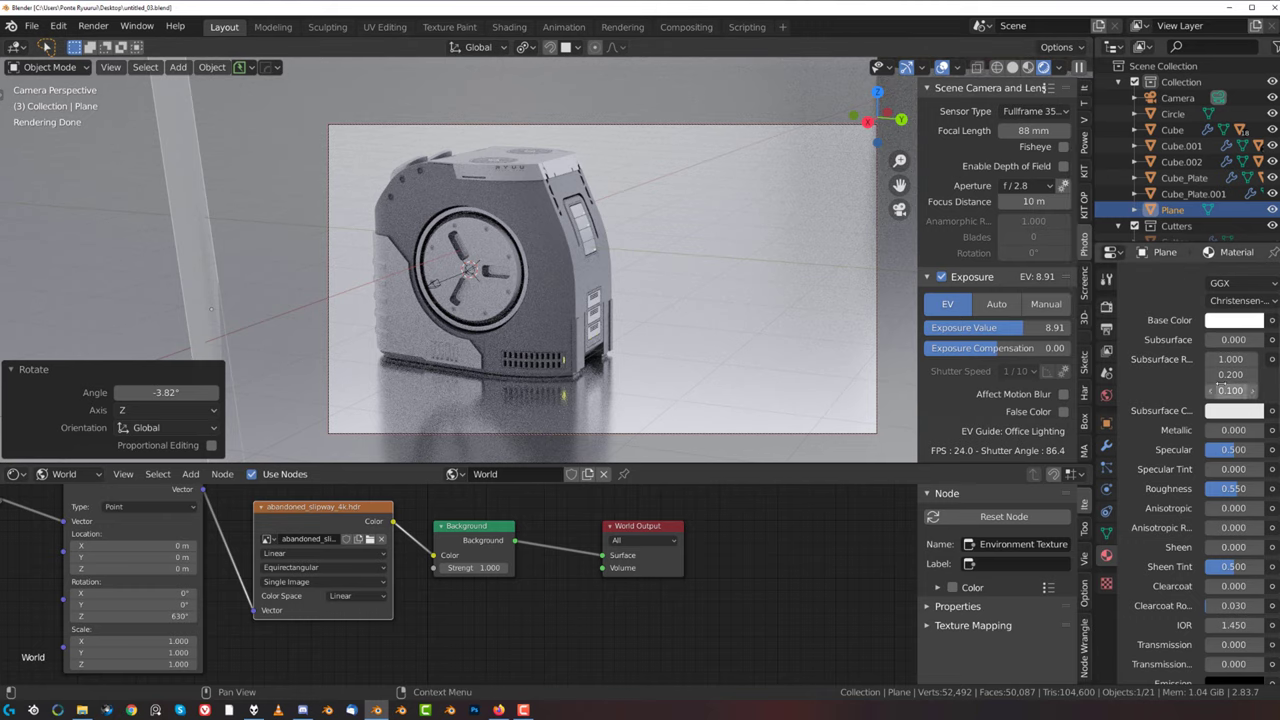
- Try a dark base color with a brightness value of 0.117 on the reflector plane and undo it
click(1236, 321)
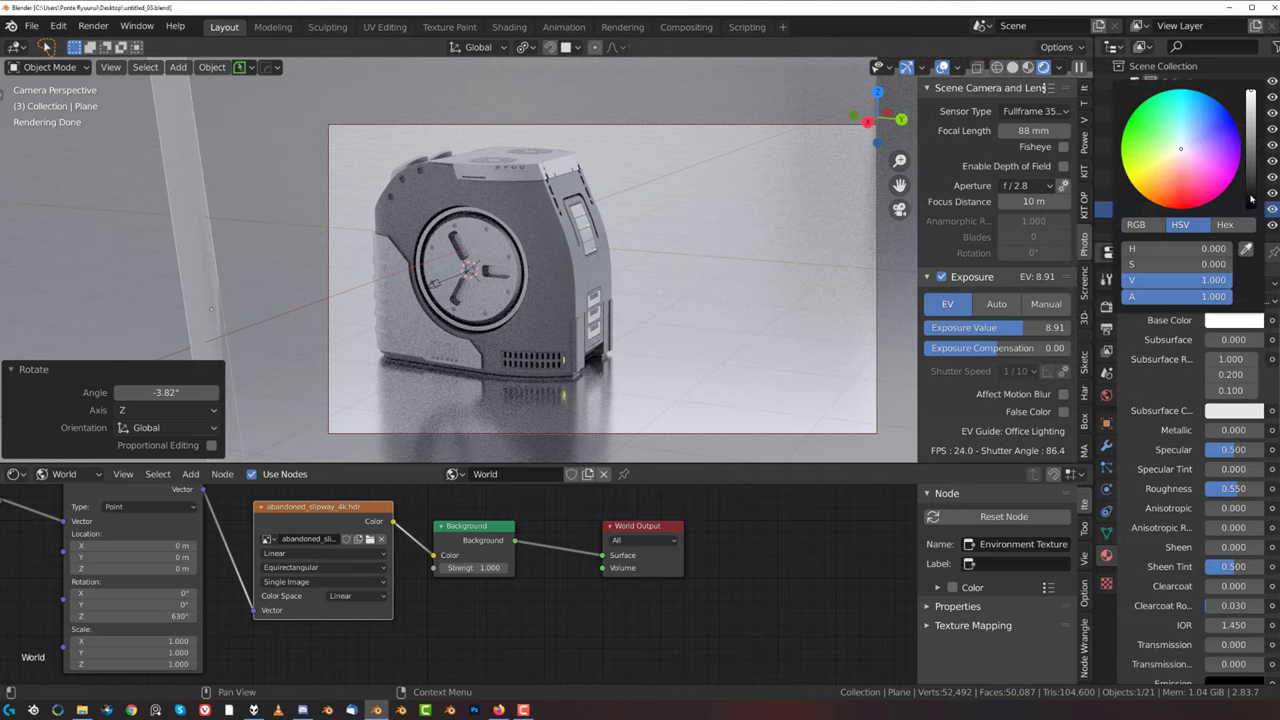
click(1250, 198)
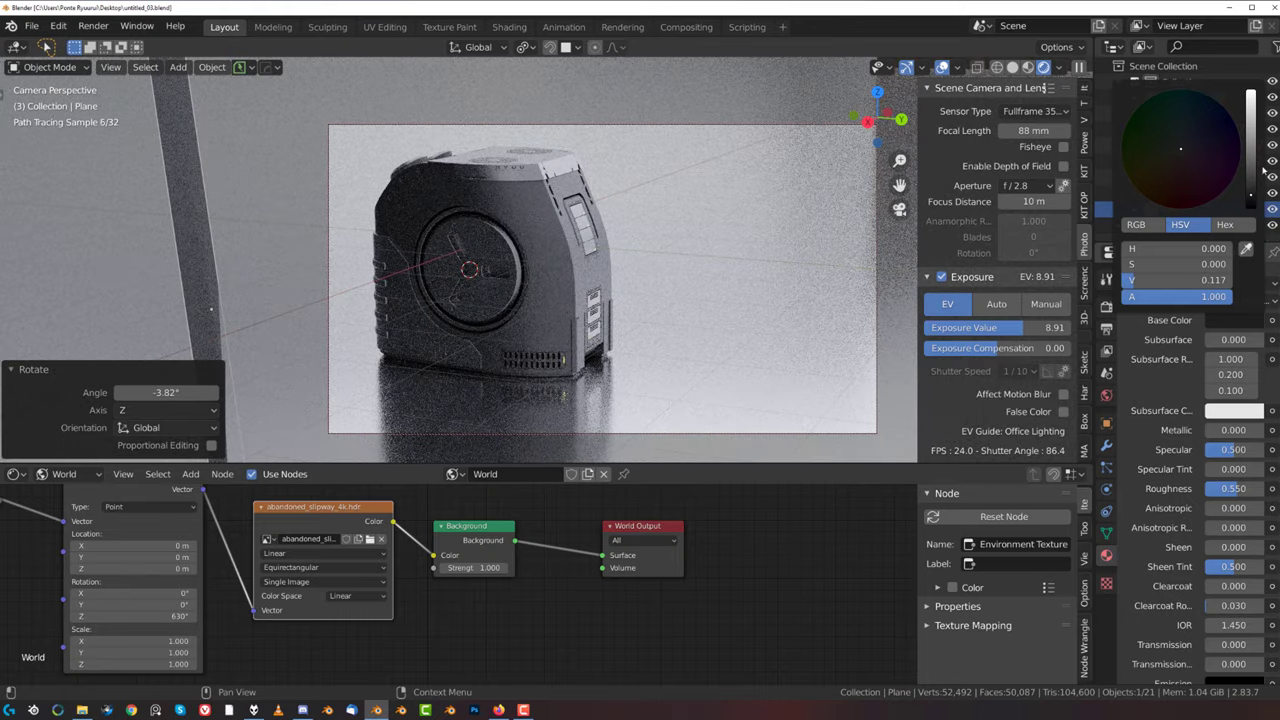
click(727, 265)
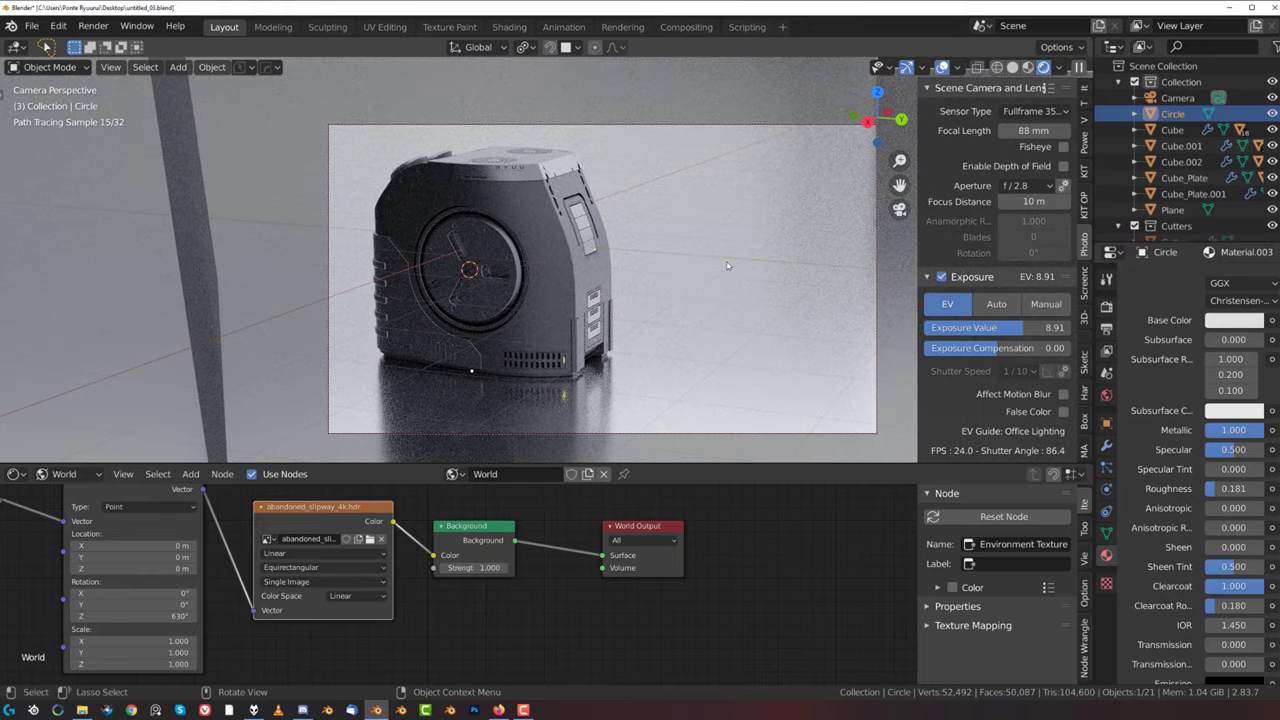
click(690, 260)
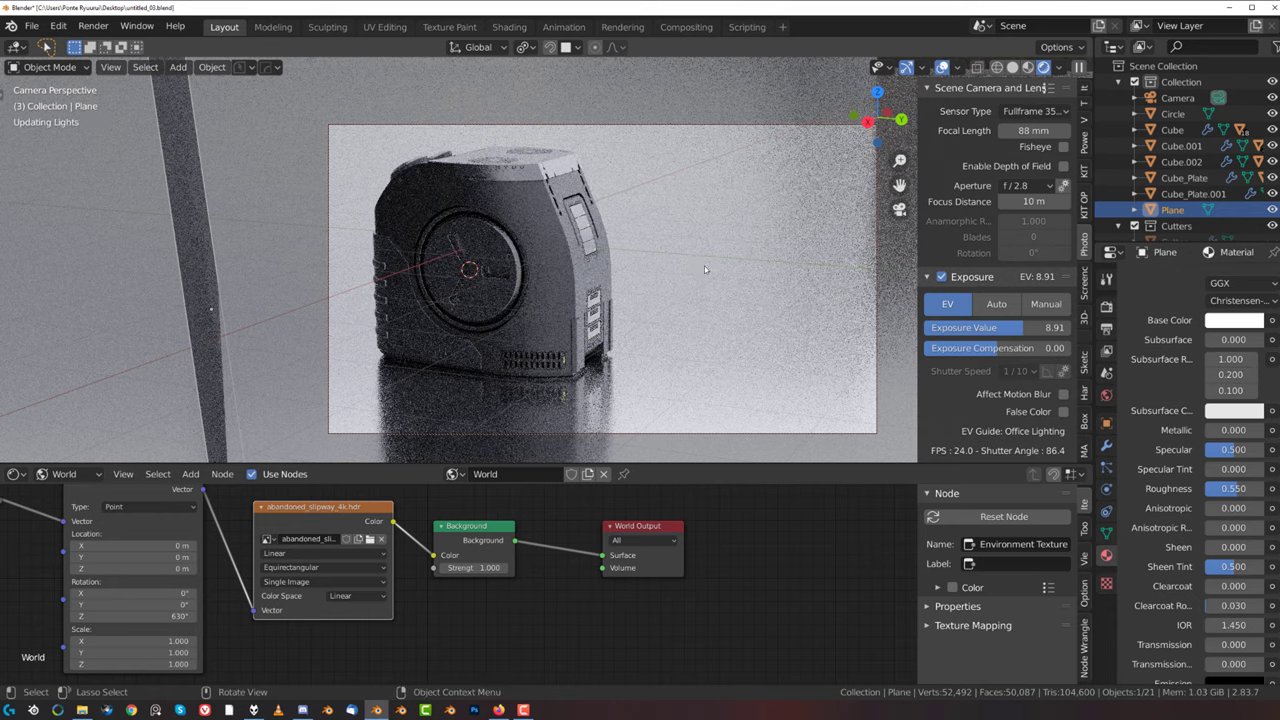
- Set the curved backdrop material's base color back to a near-black grey
click(716, 273)
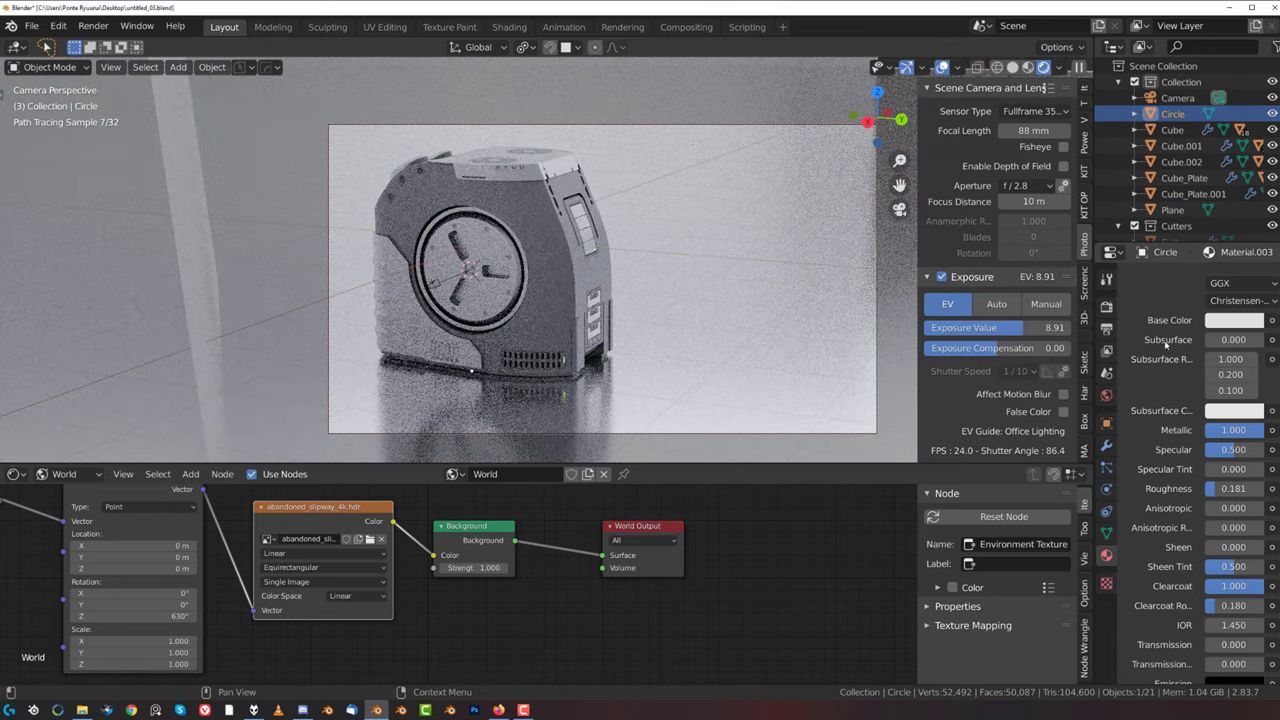
click(1225, 323)
click(1253, 198)
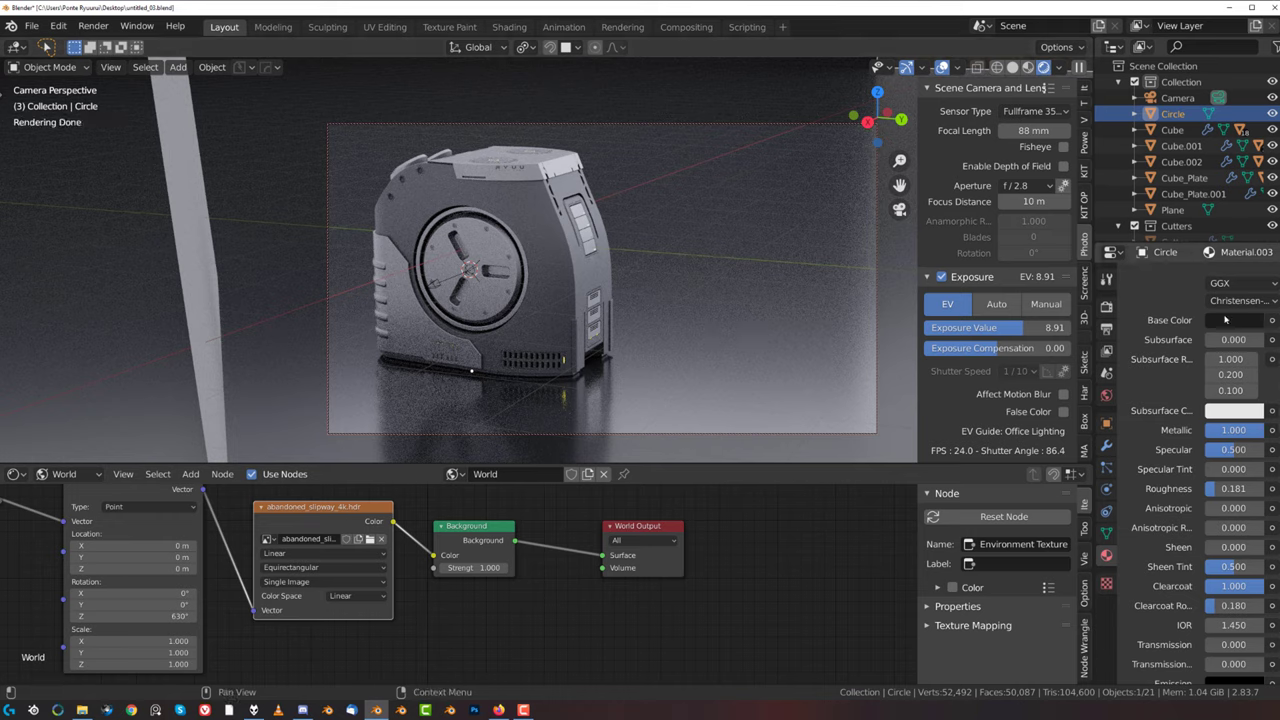
- Switch the scene's render engine from Cycles to Eevee
scroll(1062, 188, up, 5)
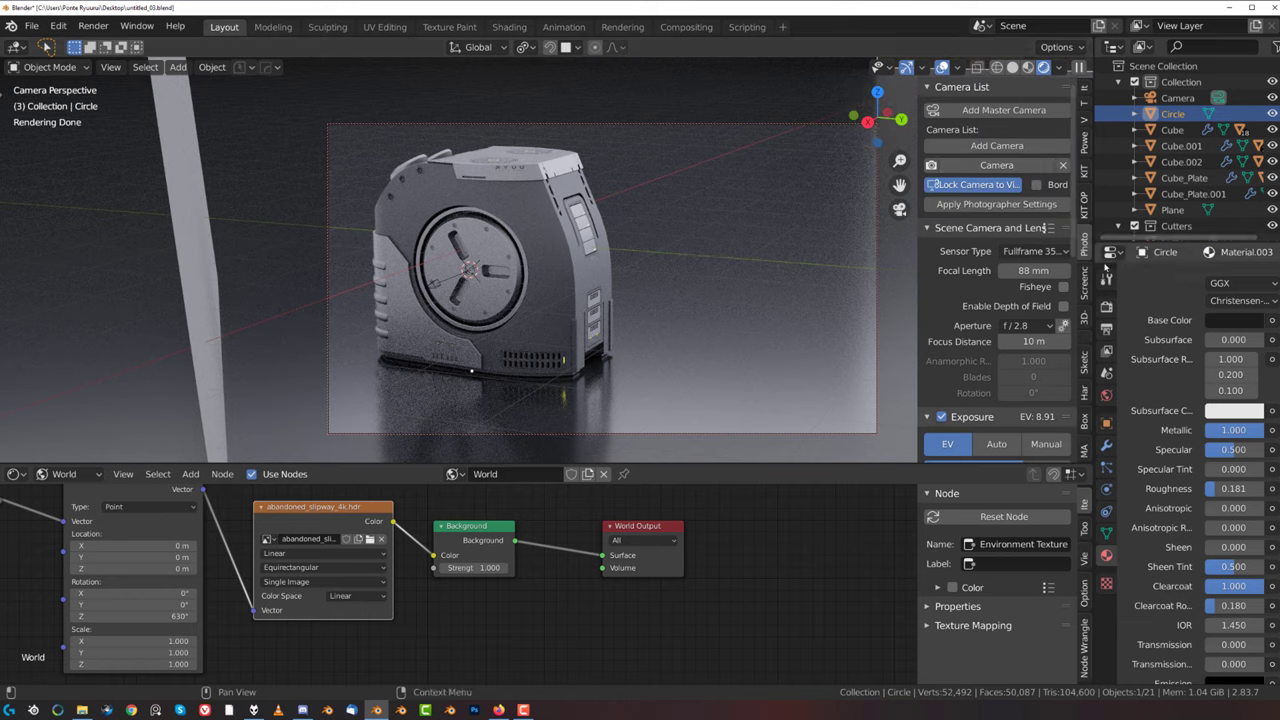
scroll(1150, 400, up, 5)
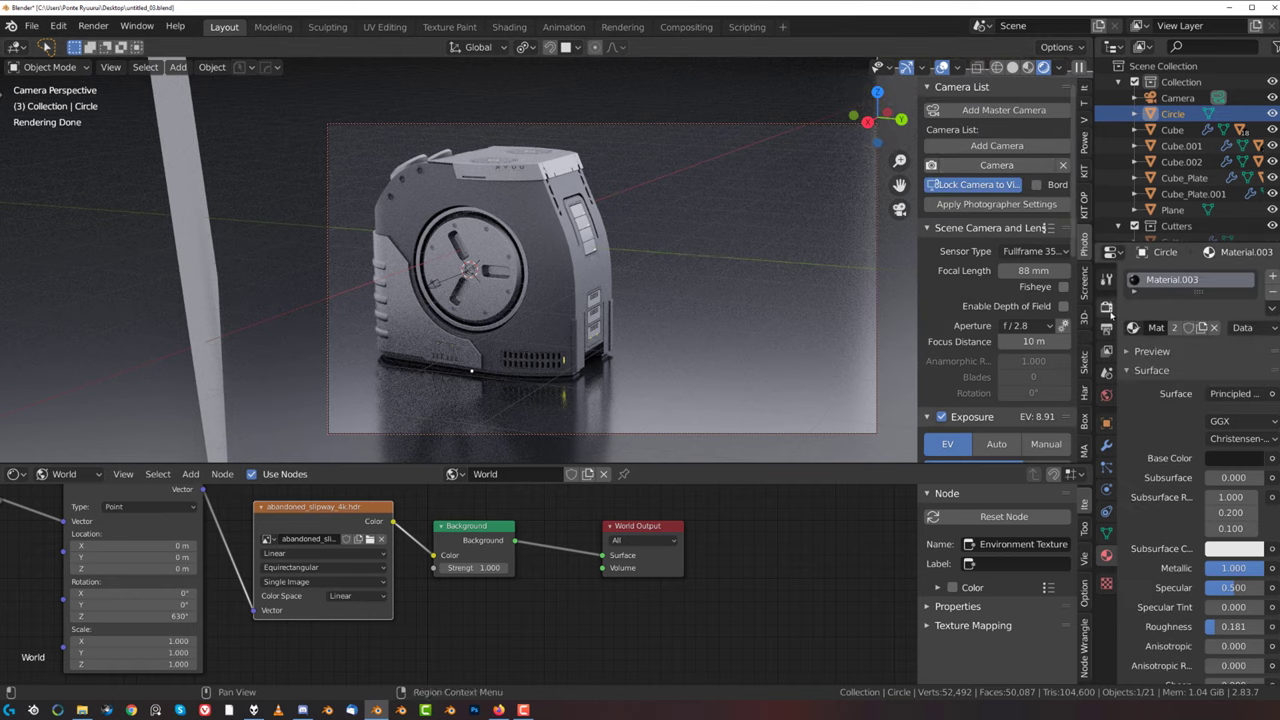
click(1106, 306)
click(1238, 276)
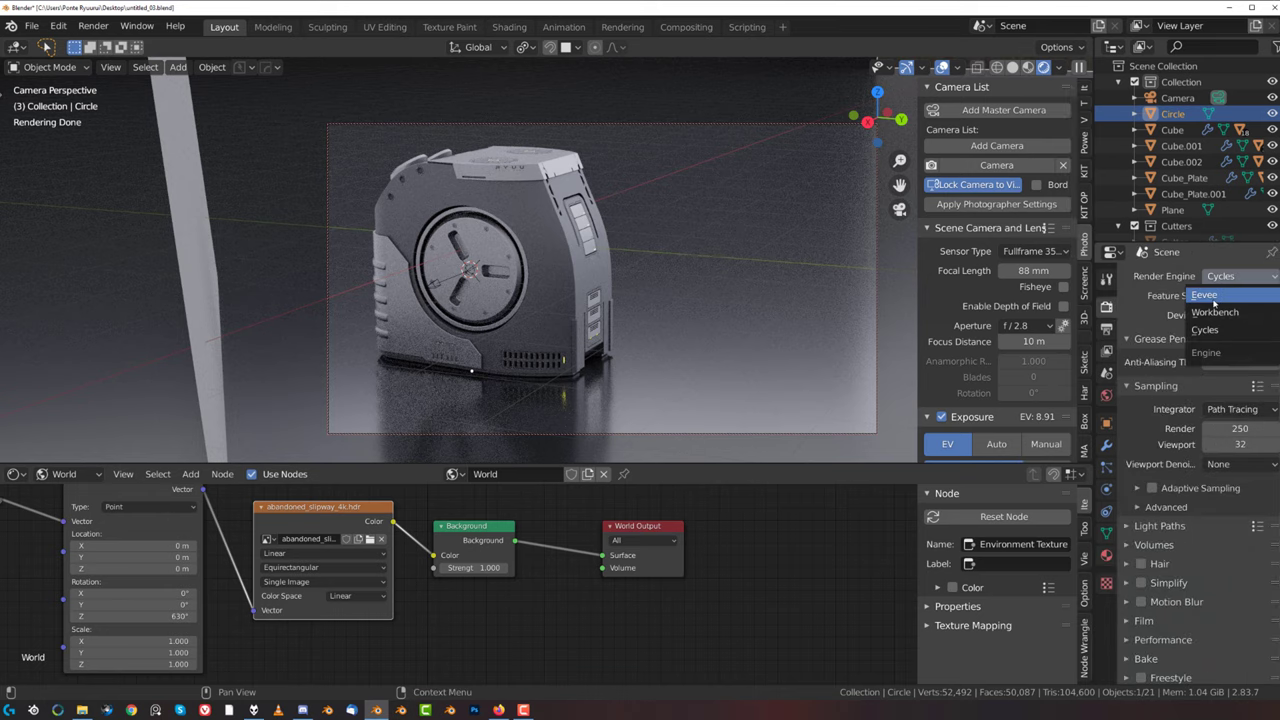
- Set the HDRI Mapping node's Z rotation to 590°
click(168, 626)
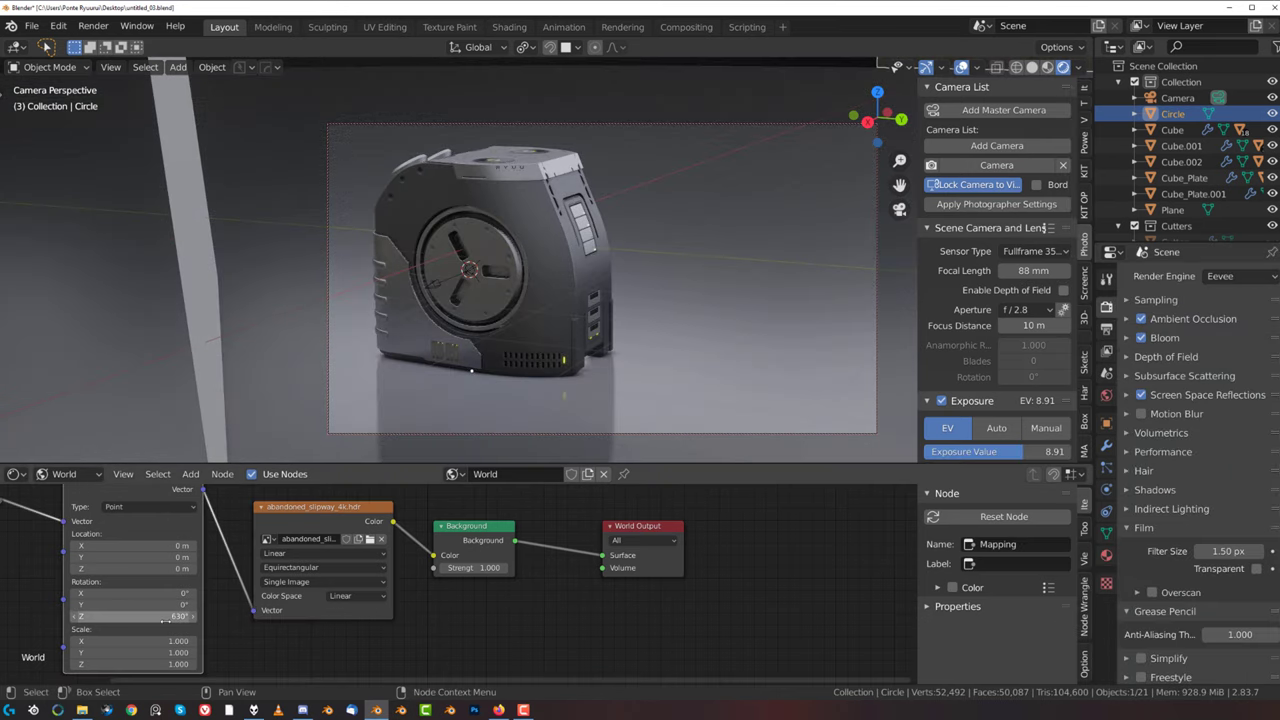
drag(168, 617, 132, 616)
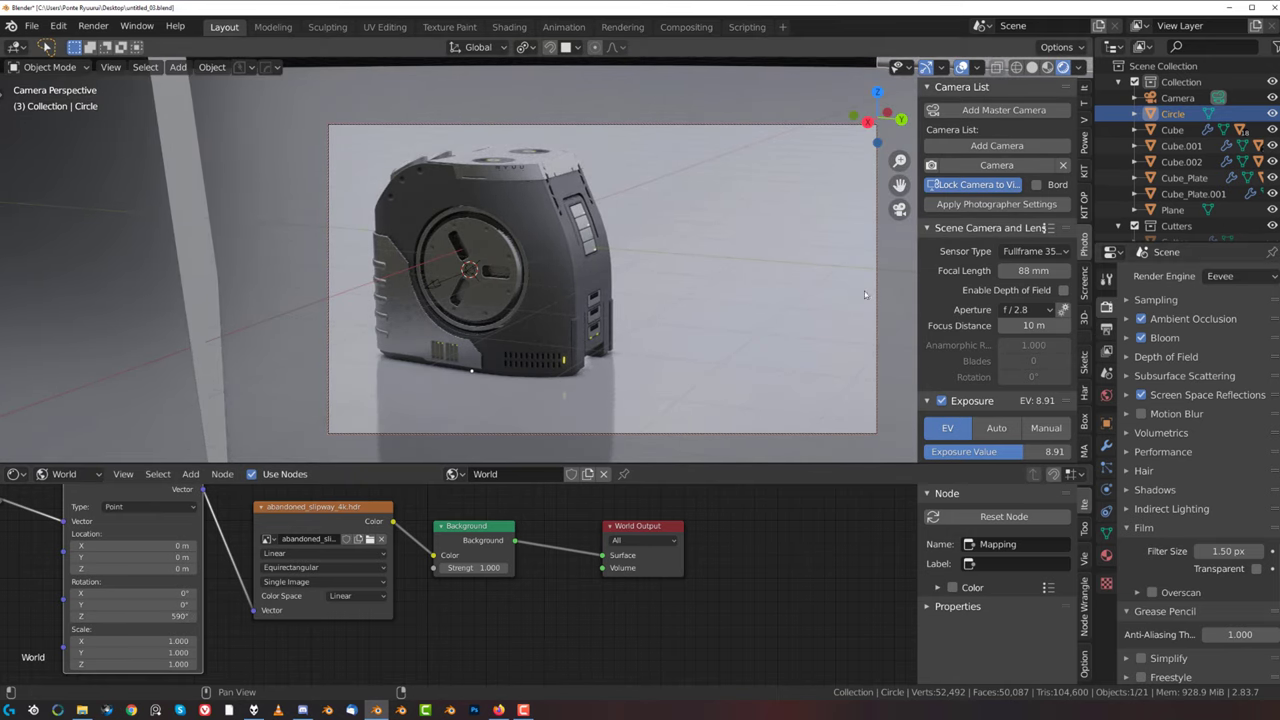
- Rotate the curved backdrop 74.8° about the global Z axis and set the HDRI mapping's Z rotation to 573°
middle_drag(722, 241, 670, 263)
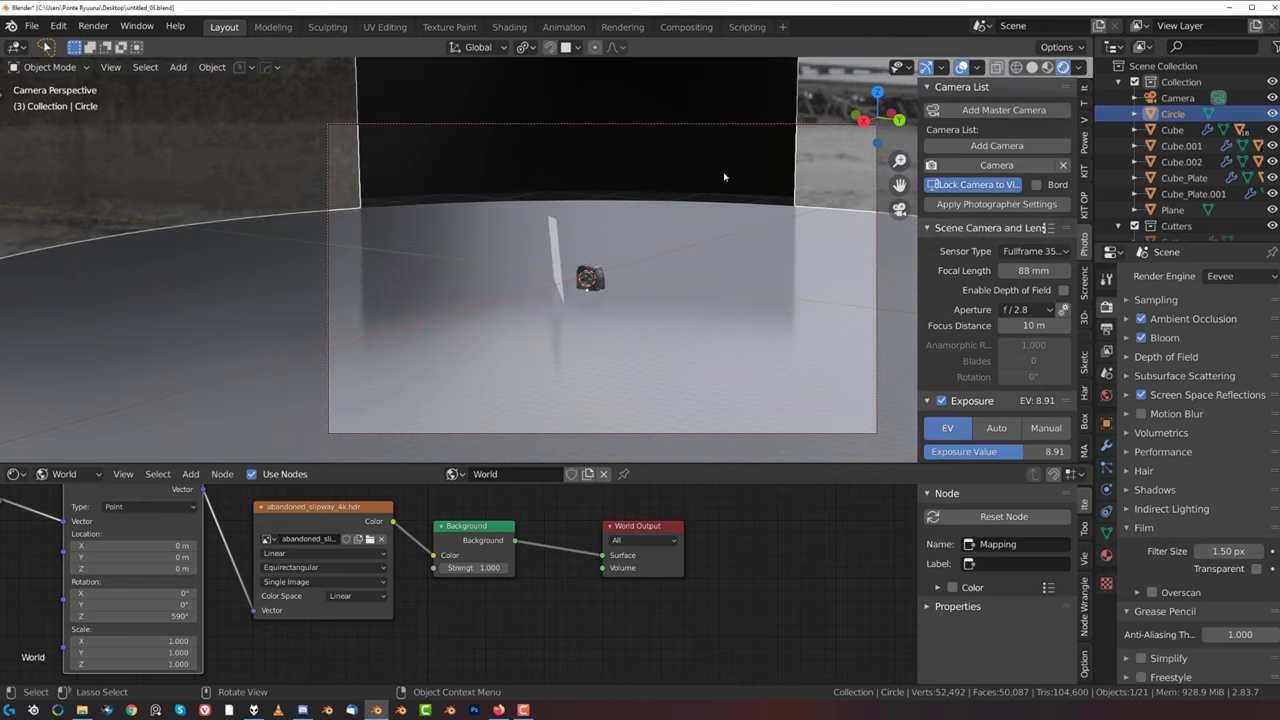
key(r)
key(z)
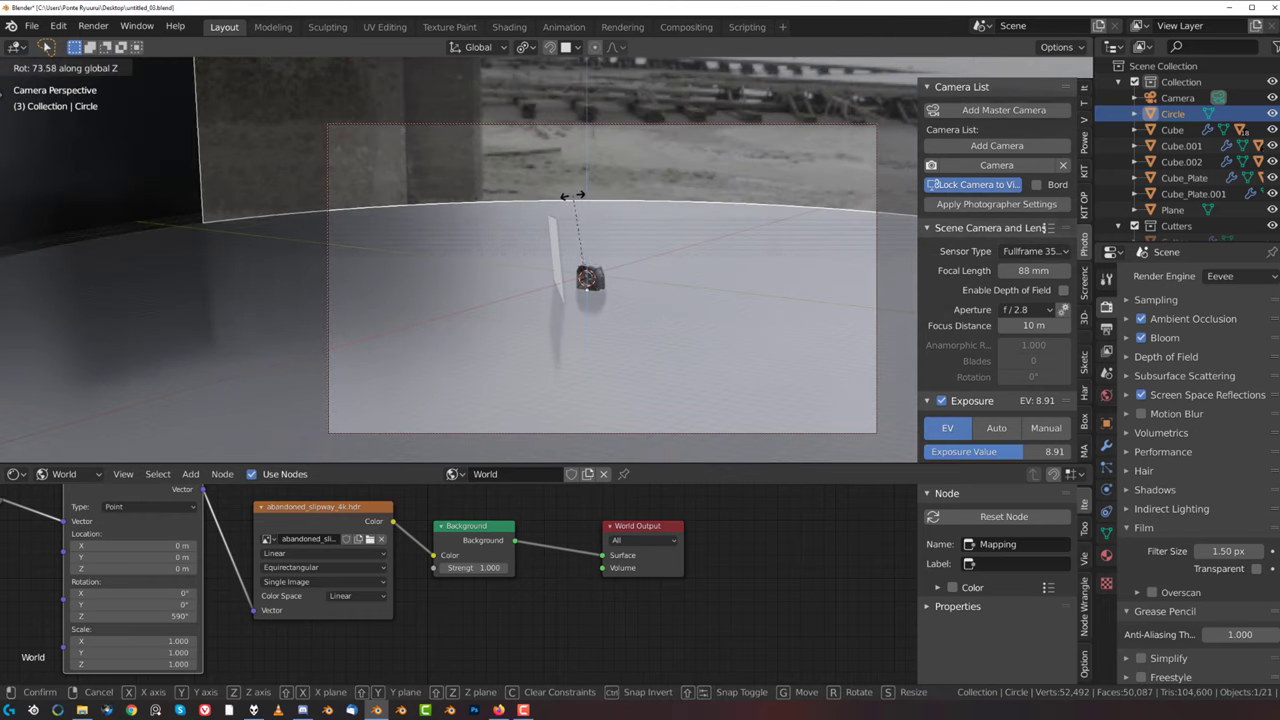
click(617, 222)
scroll(617, 222, up, 10)
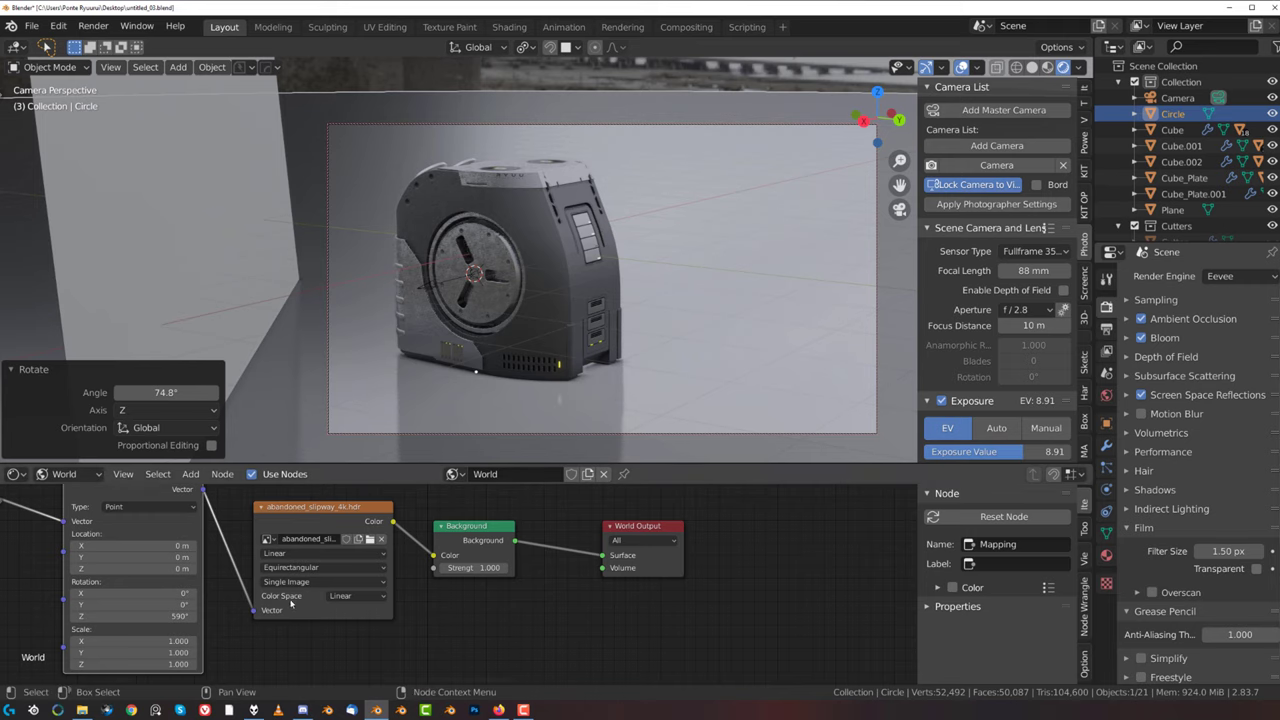
mouse_move(163, 615)
mouse_down()
mouse_move(135, 615)
mouse_move(150, 615)
mouse_up()
- Duplicate the reflector plane and place the copy on the machine's opposite side, offset about -3.62 m in X and 5.57 m in Y
click(205, 261)
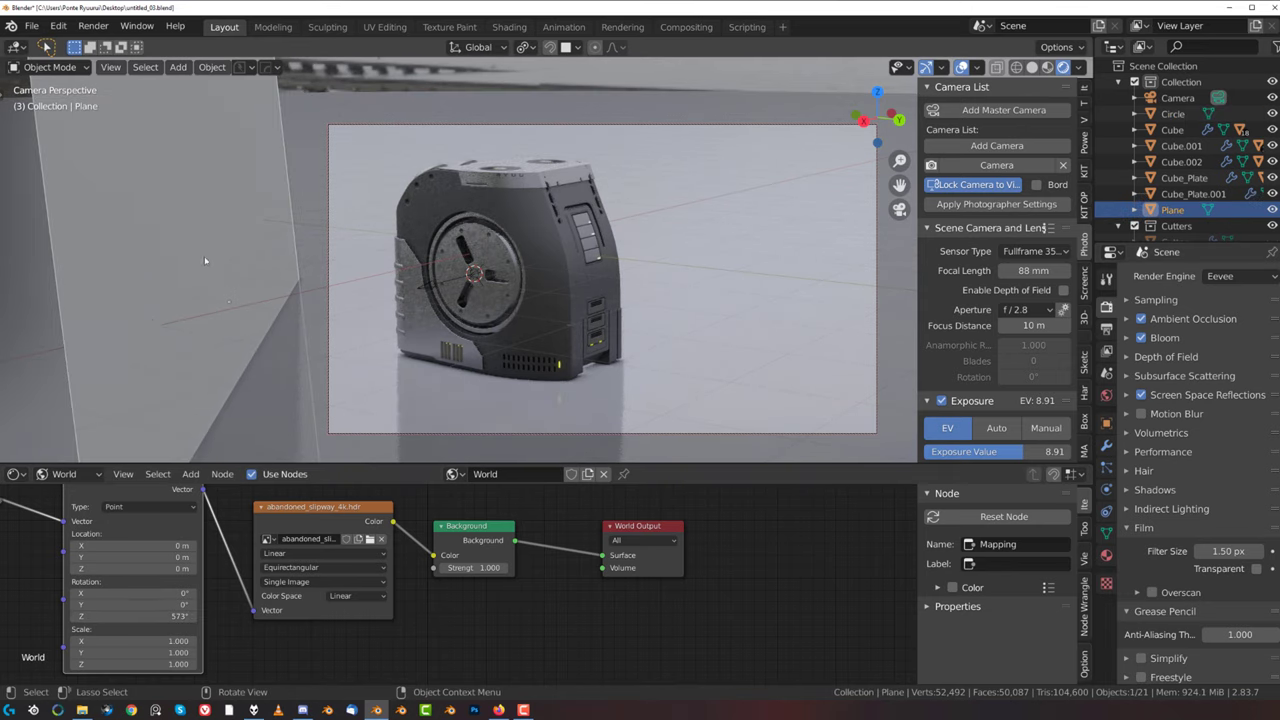
key(shift+d)
click(841, 209)
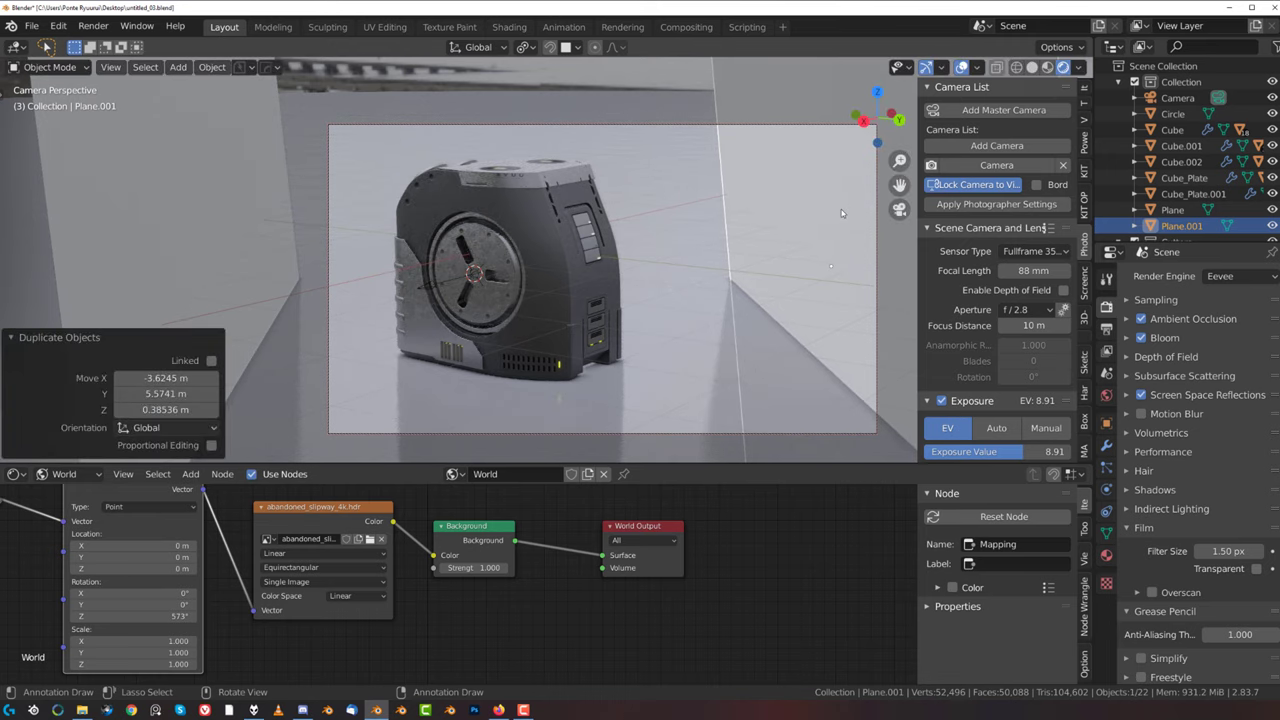
- Reframe the locked camera by shifting it and adjusting its distance so the whole machine sits within the frame
scroll(806, 242, down, 6)
scroll(674, 250, up, 6)
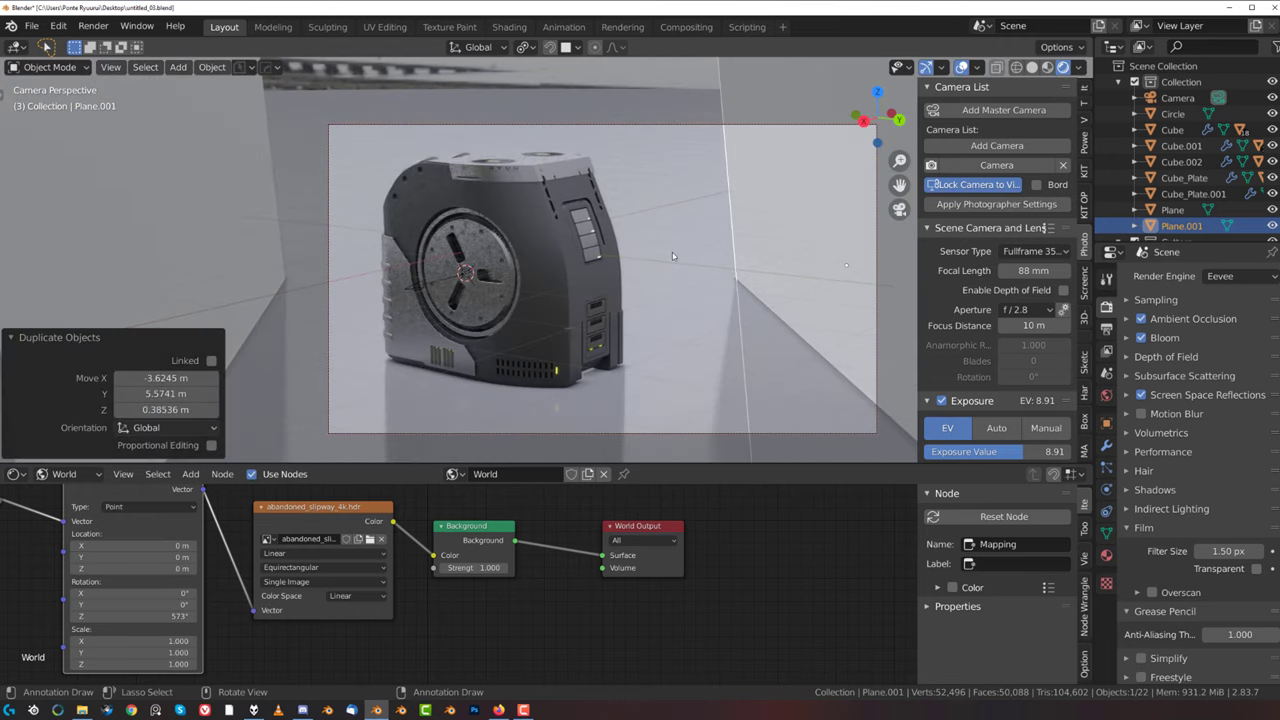
shift+middle_drag(672, 252, 646, 267)
scroll(650, 261, down, 2)
scroll(652, 264, up, 1)
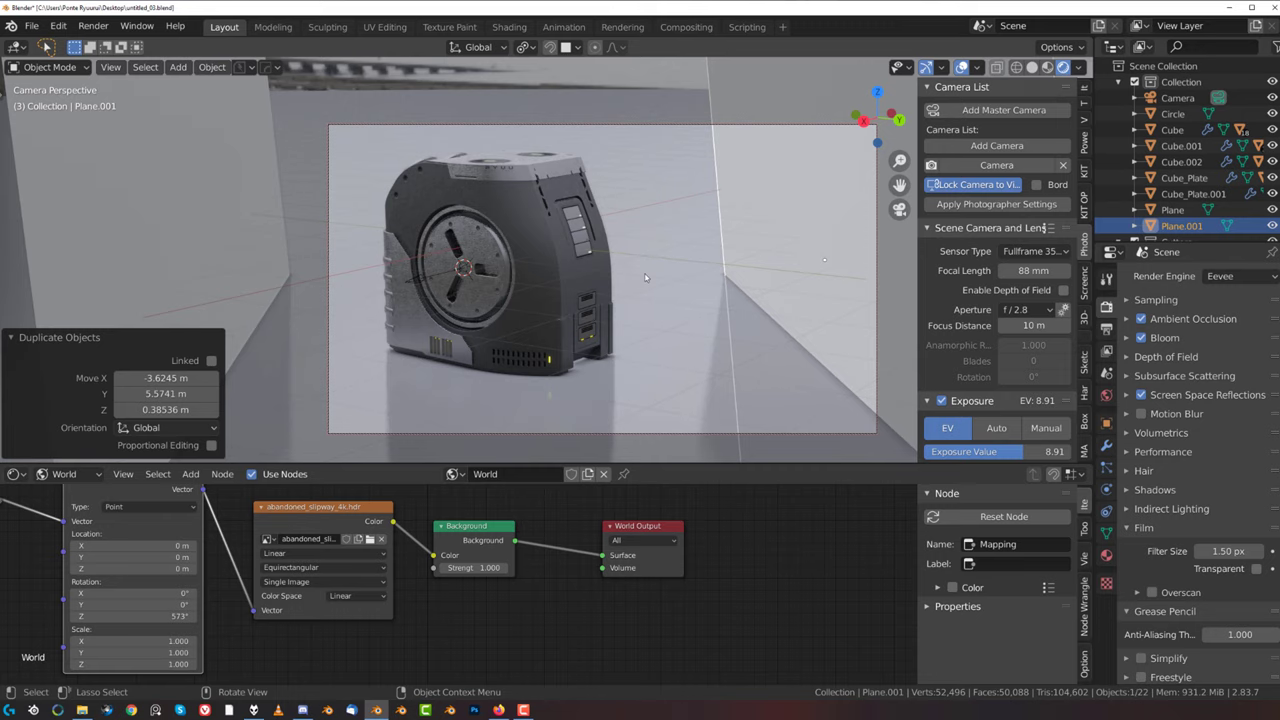
- Unlock the camera from the view so its framing stays fixed while navigating
key(grave)
click(455, 174)
scroll(532, 232, down, 4)
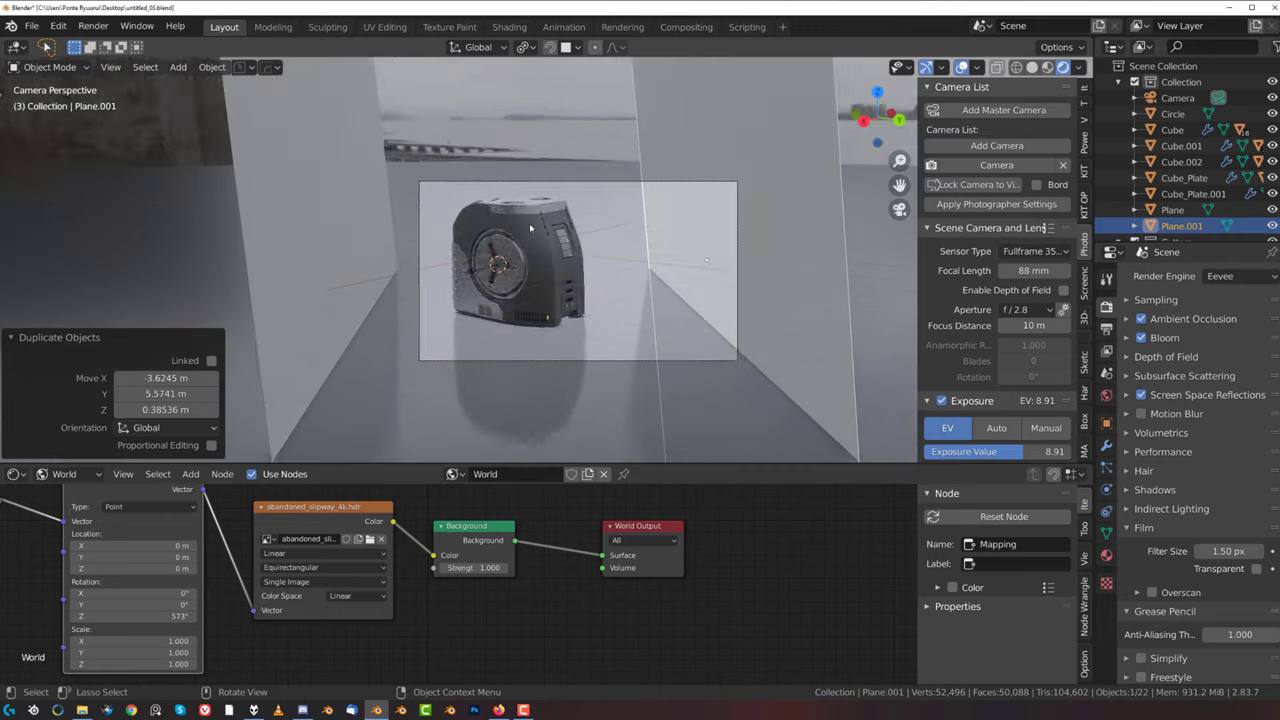
- Move the duplicated reflector plane about -1.72 m in X and 2.87 m in Y, and rotate it -37° about global Z
scroll(722, 155, down, 2)
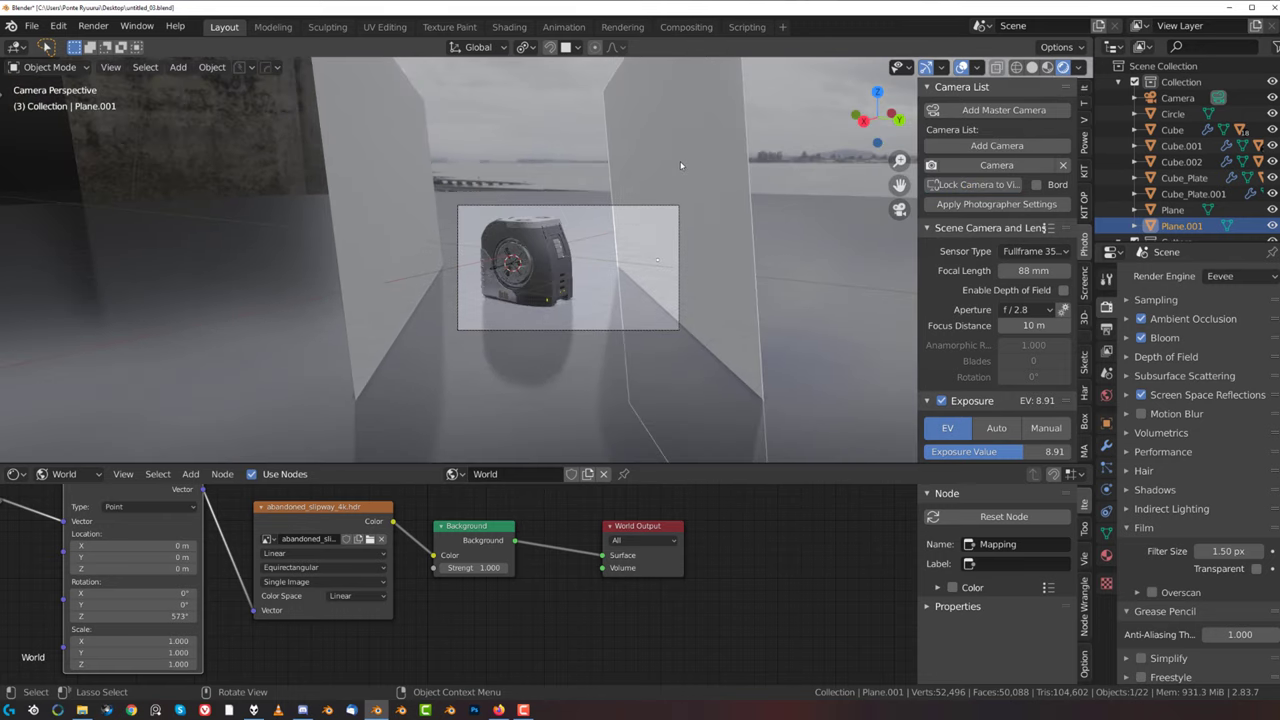
key(g)
click(815, 181)
key(r)
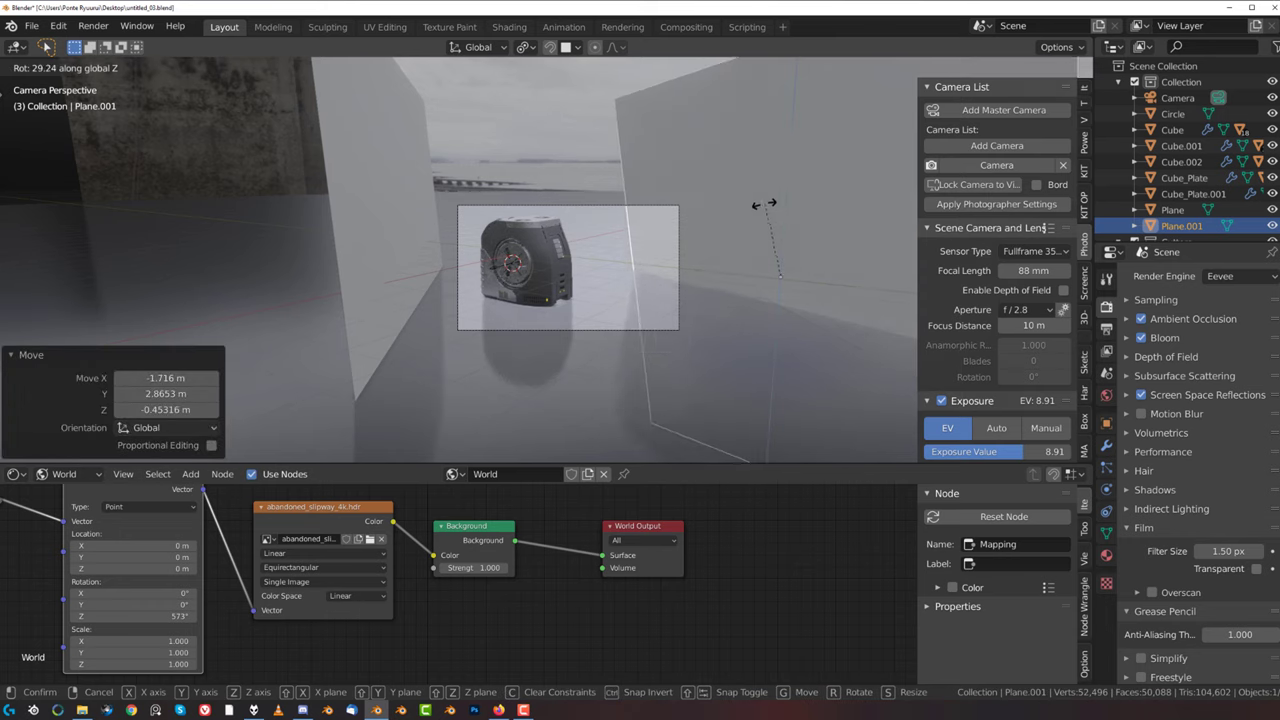
click(871, 209)
- Tilt the duplicated reflector -16.5° about global X and shift it about 0.79 m in X, -0.75 m in Y and -1.39 m in Z
key(x)
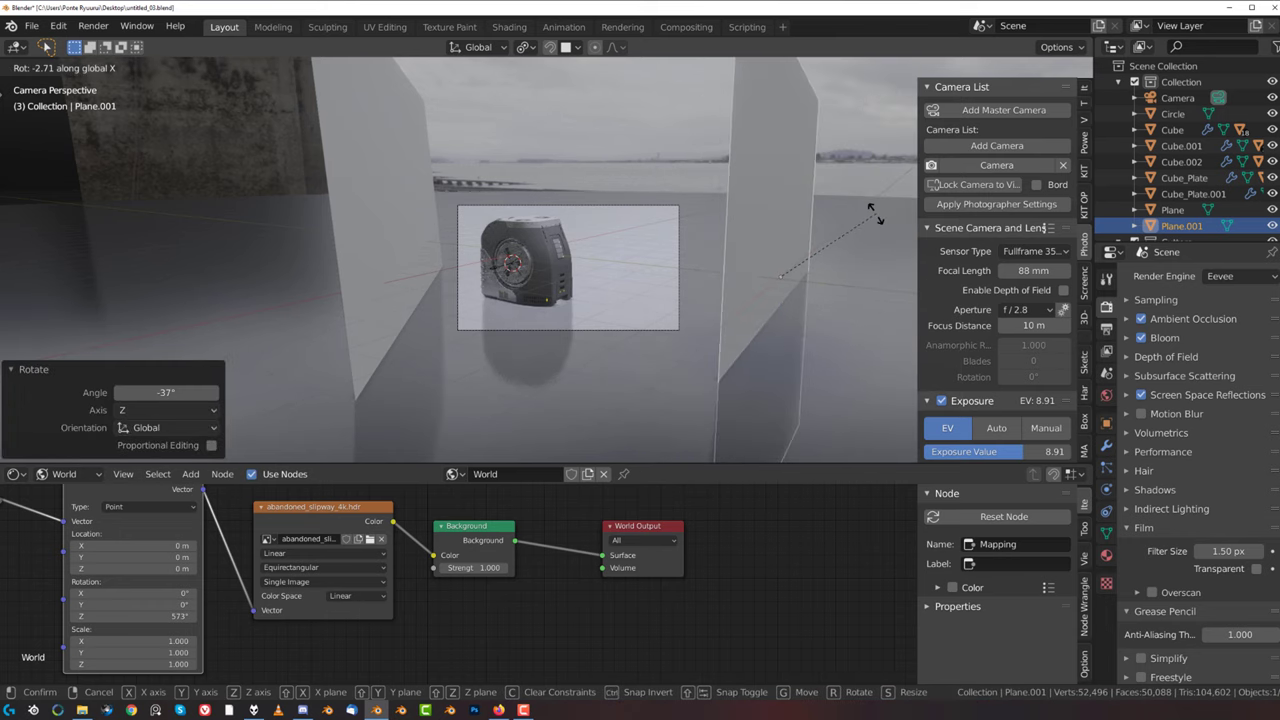
click(886, 249)
key(g)
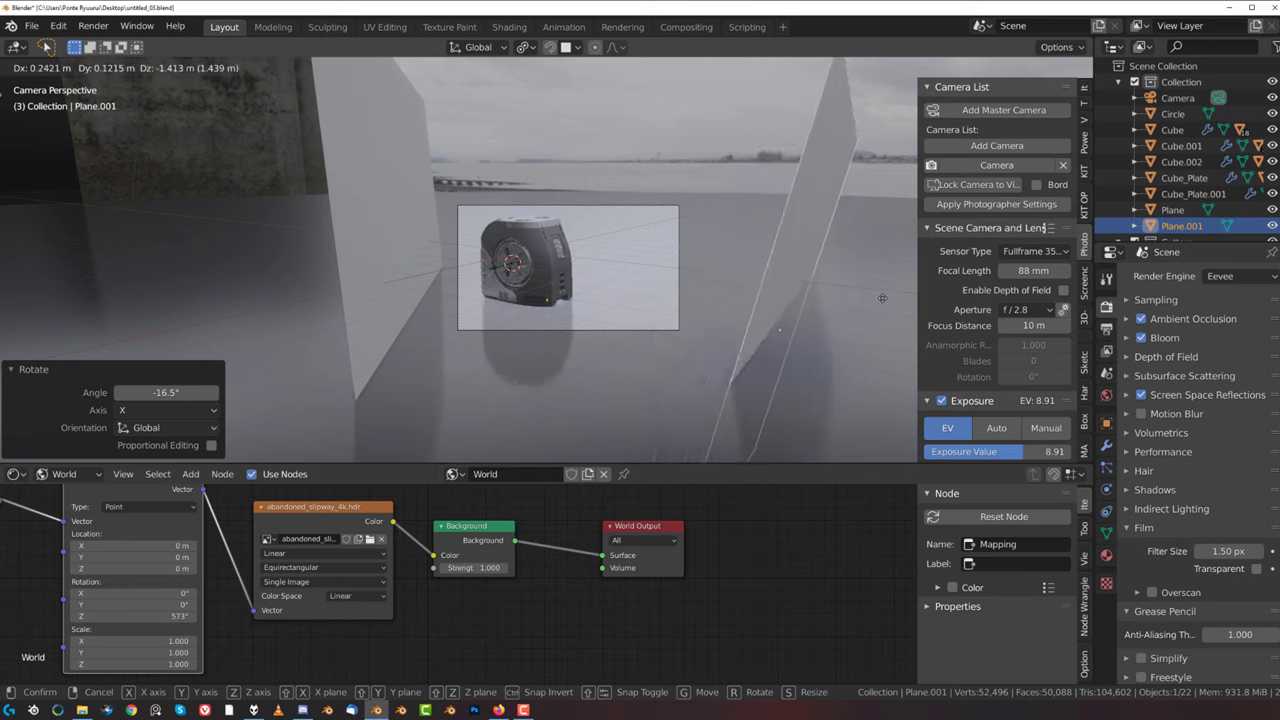
click(697, 302)
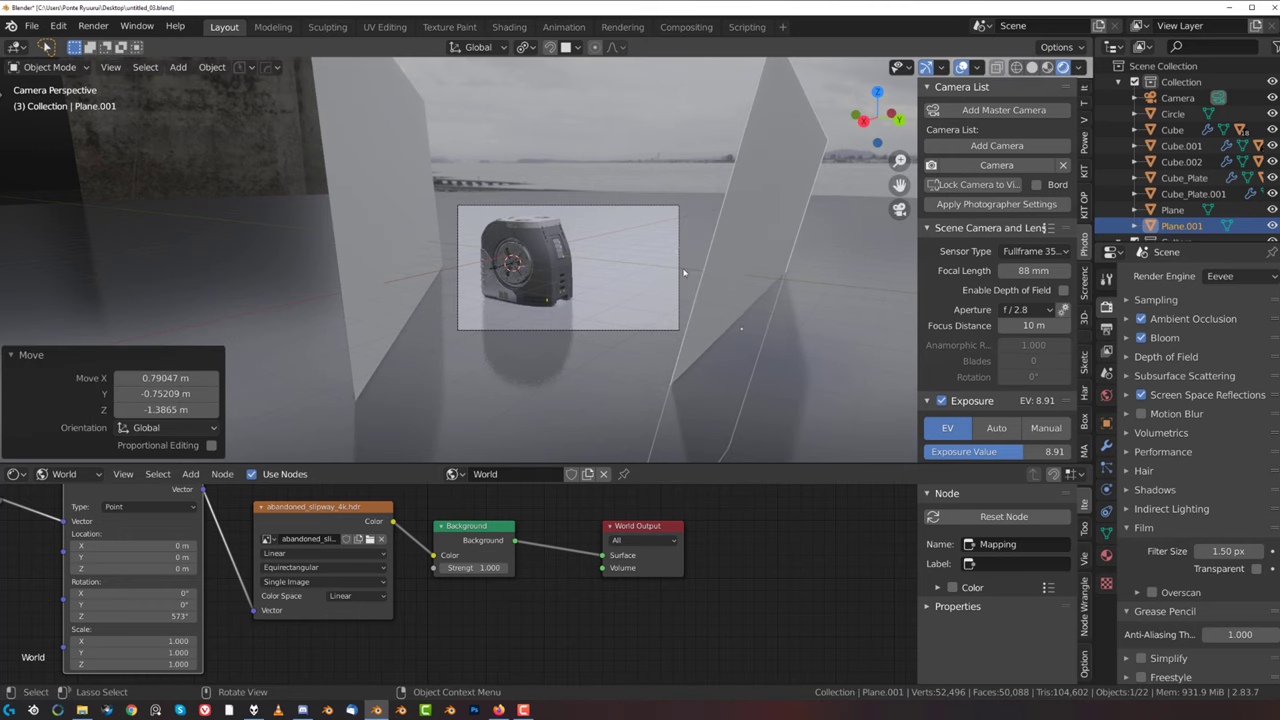
key(r)
key(z)
key(z)
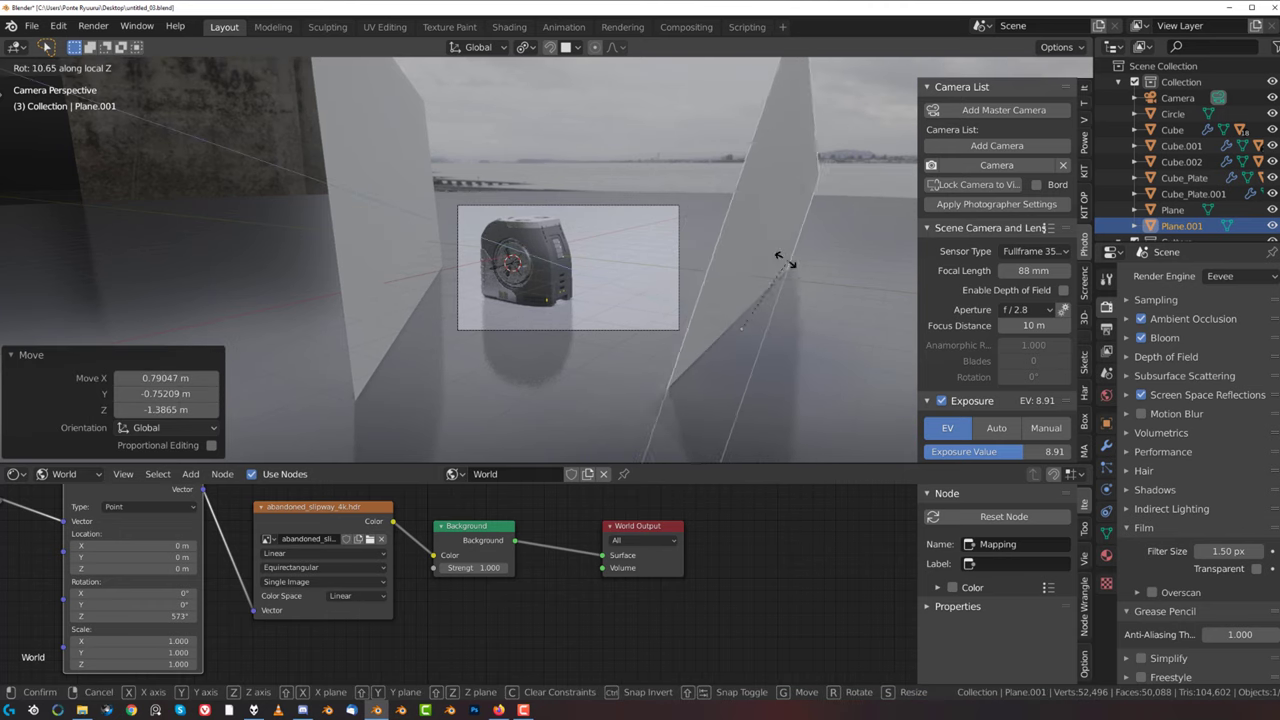
key(z)
right_click(786, 265)
- Rotate the duplicated reflector slightly about the global Z axis so it stands nearly edge-on to the camera
key(r)
key(z)
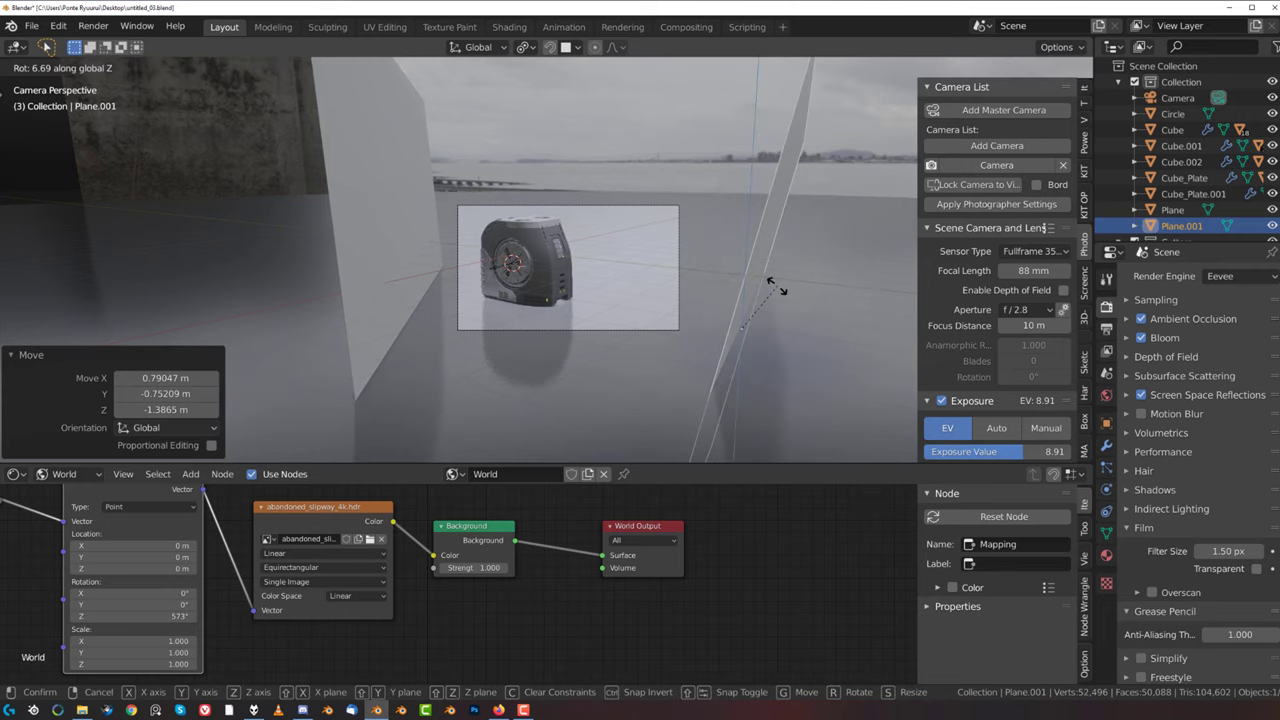
click(425, 302)
- Rotate the original reflector plane 17.6° about global Z and move it about 0.60 m in X, -0.67 m in Y and -0.76 m in Z
click(363, 224)
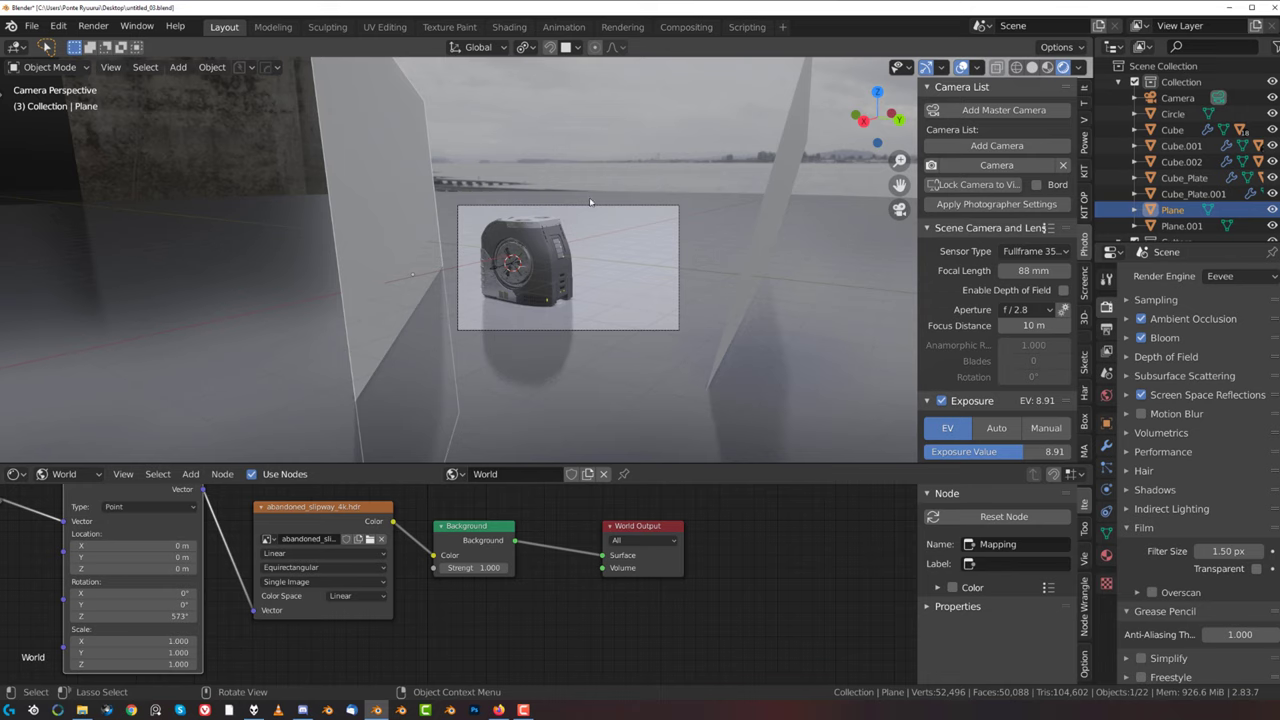
key(r)
key(z)
click(553, 153)
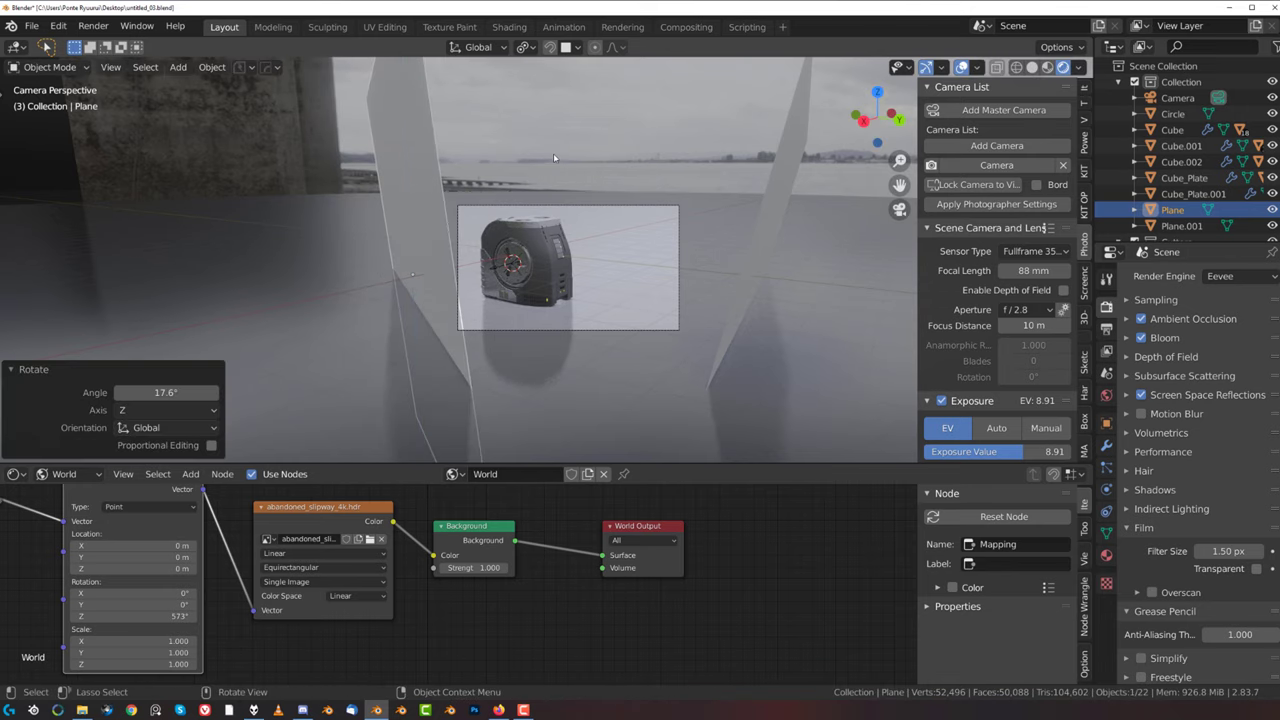
key(g)
click(569, 212)
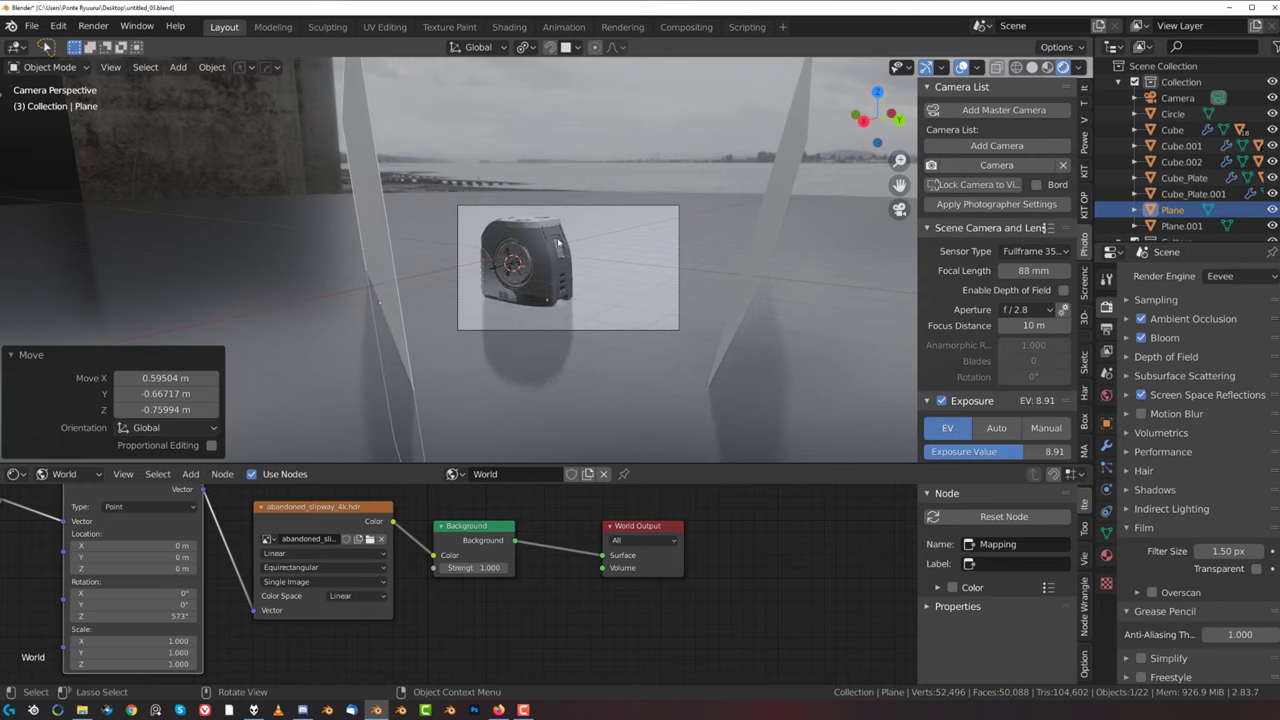
- Switch the scene's render engine to Cycles
click(93, 26)
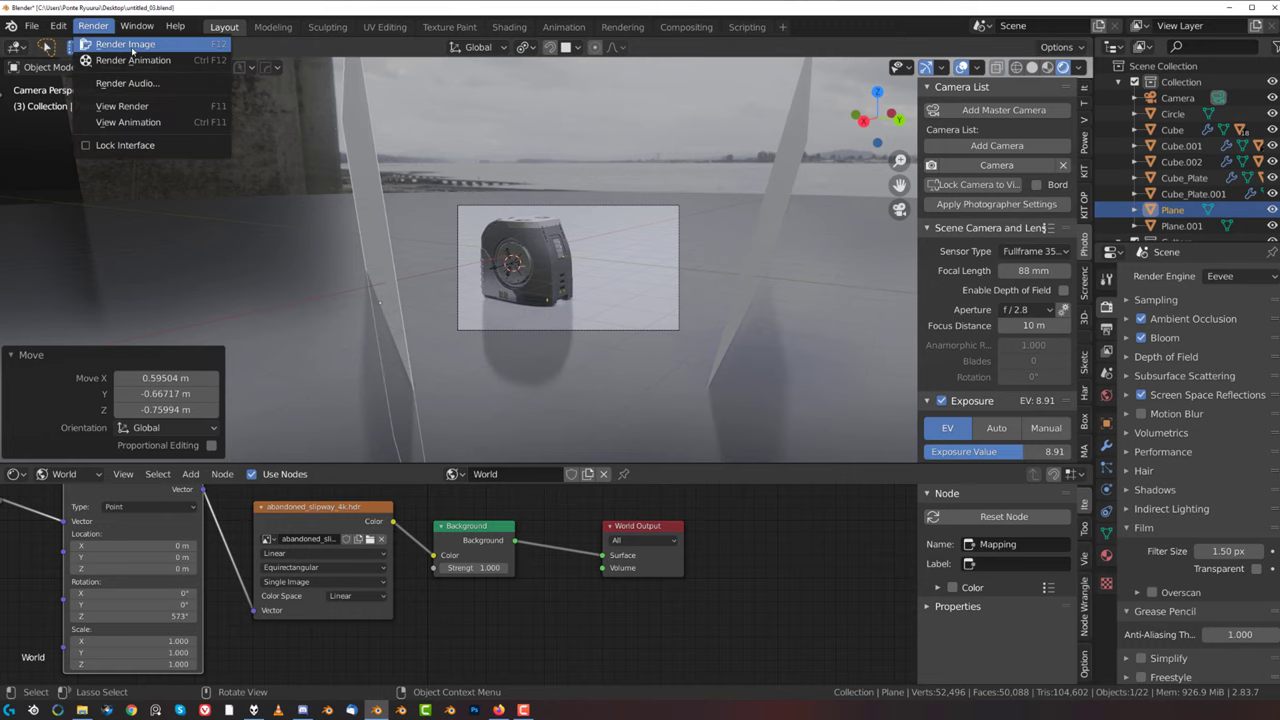
scroll(568, 340, up, 4)
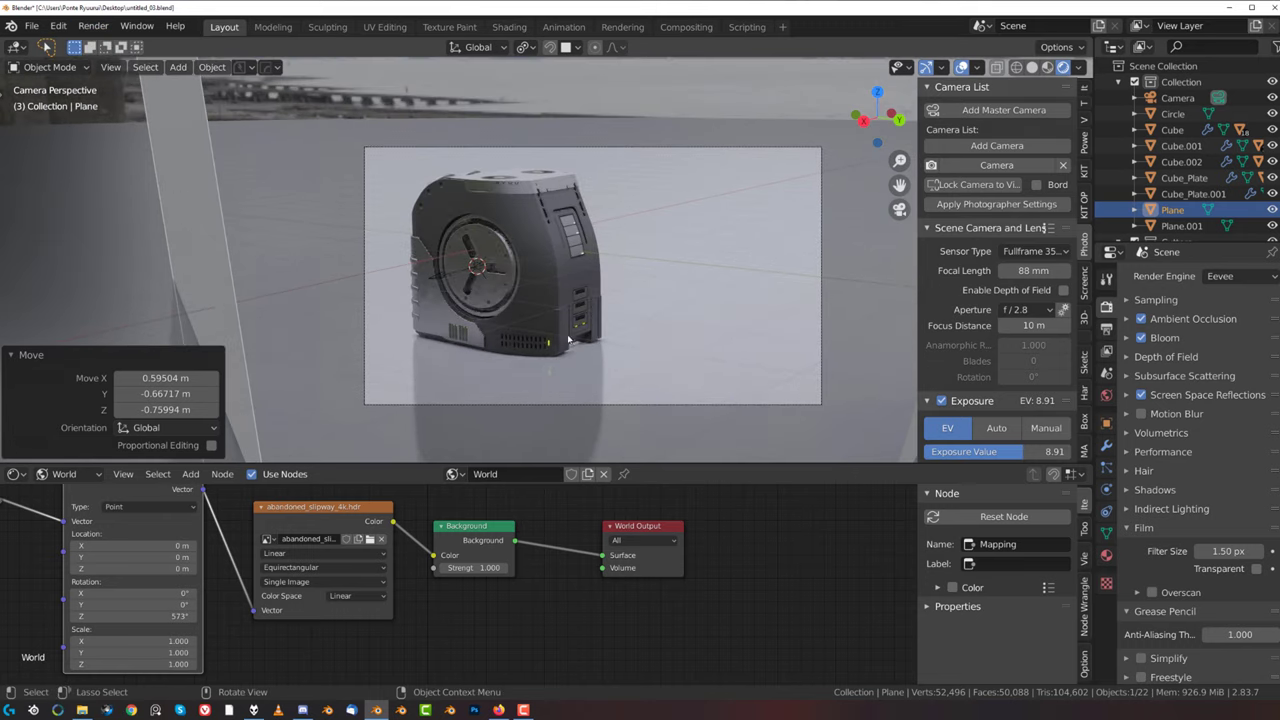
scroll(568, 340, up, 1)
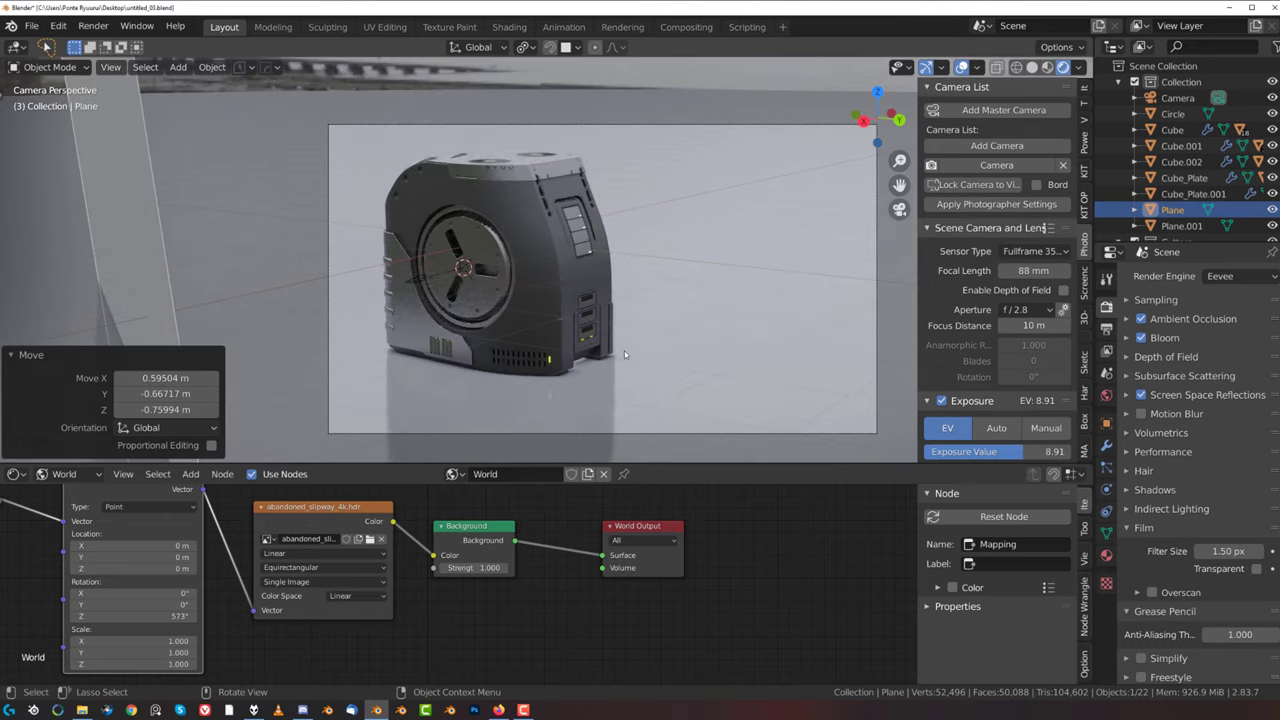
key(ctrl+z)
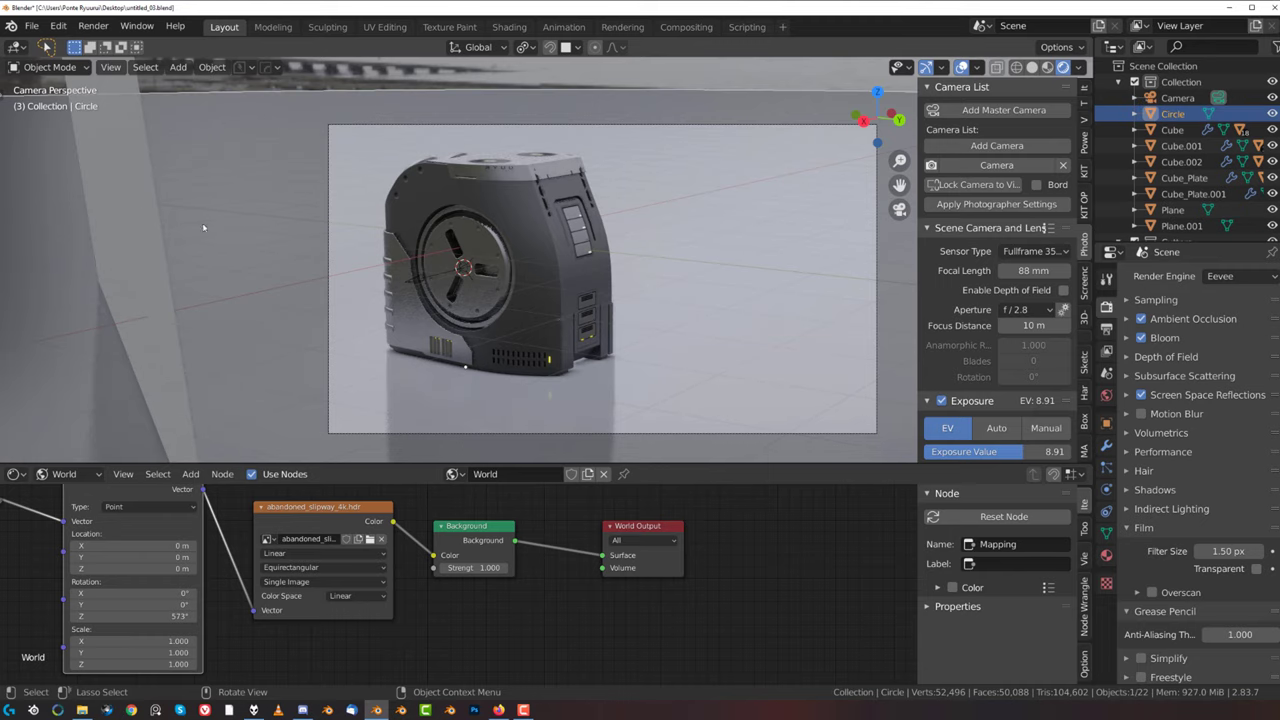
click(1230, 277)
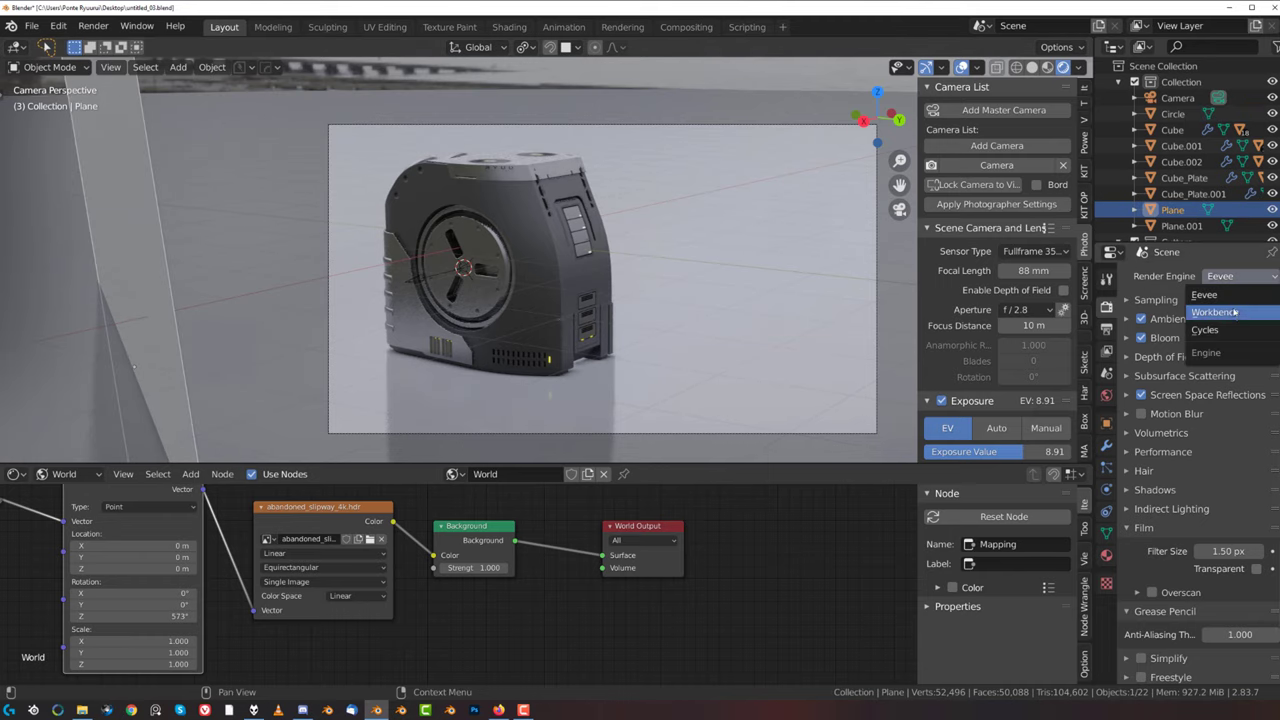
click(1205, 329)
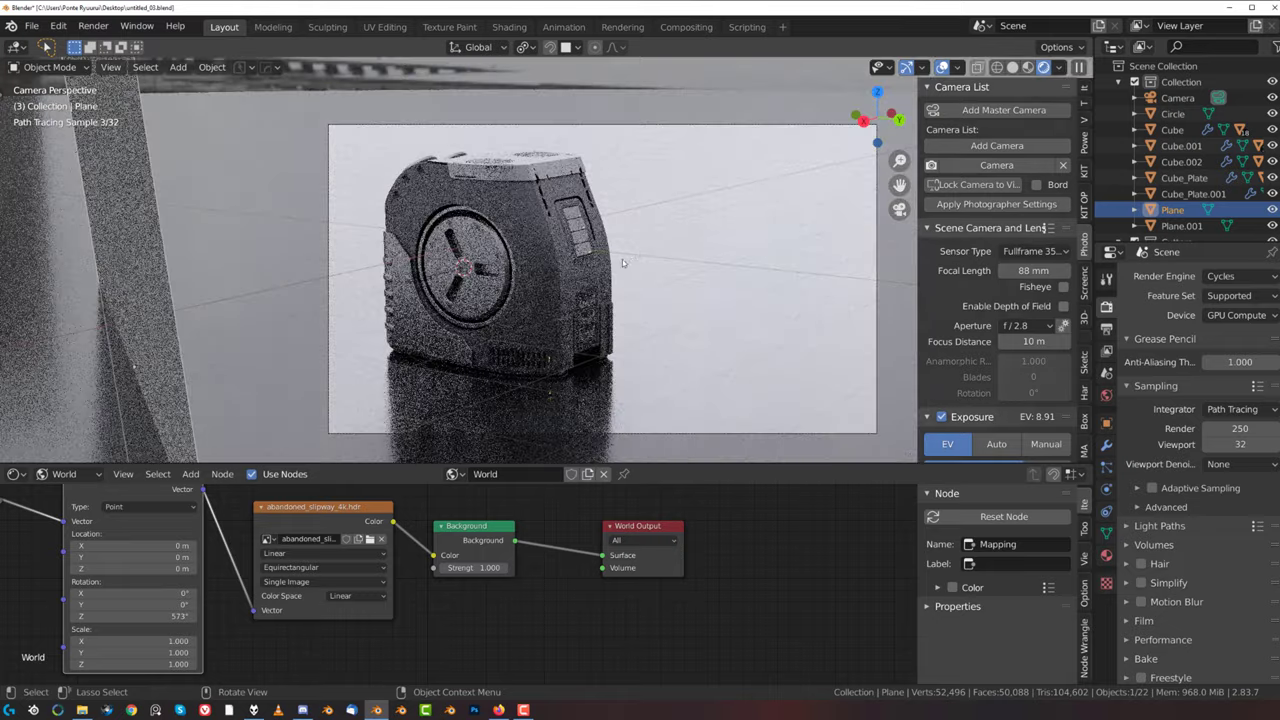
- Move the original reflector about -0.46 m in X and 0.78 m in Y, and rotate it -4.83° about global Z
click(151, 262)
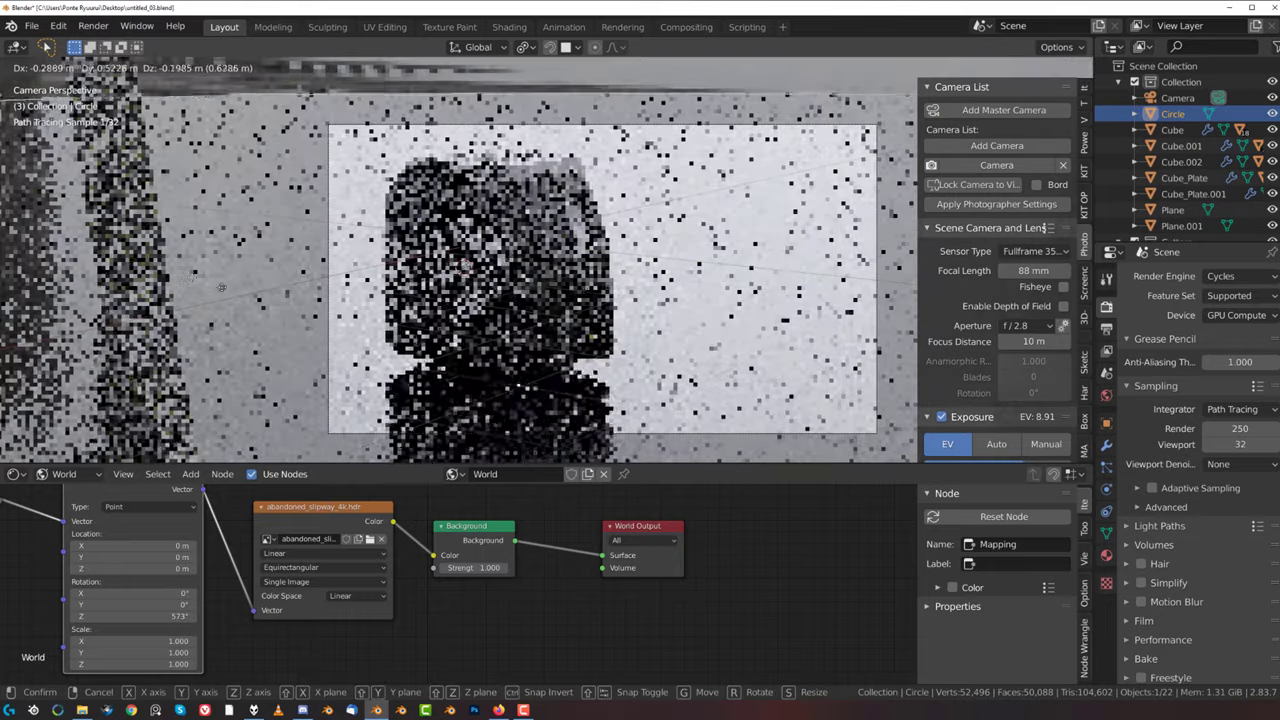
click(238, 257)
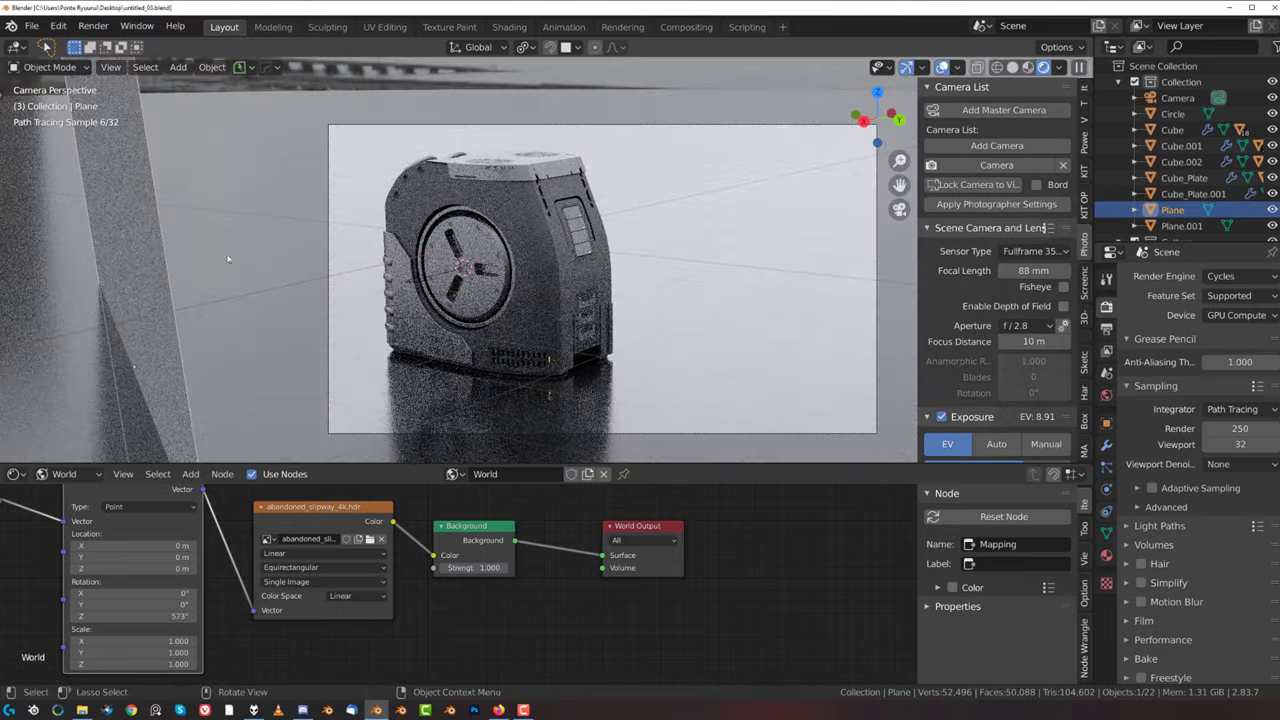
key(g)
click(322, 276)
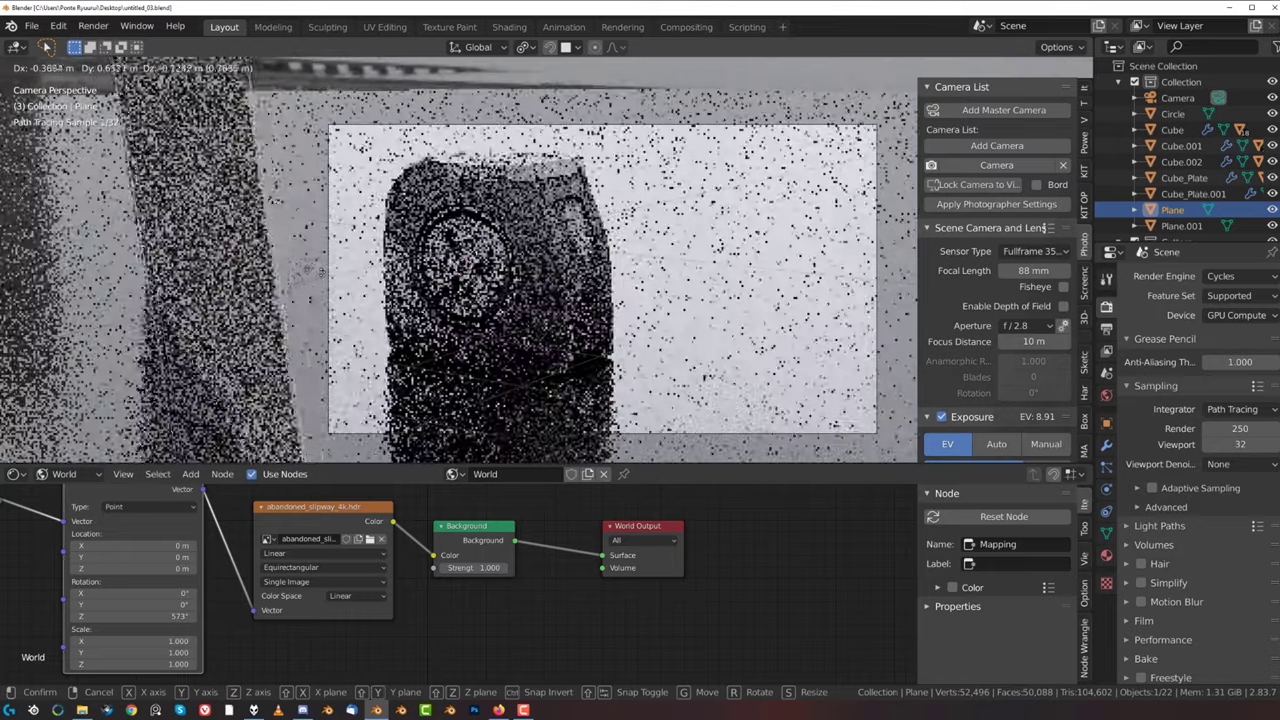
key(r)
key(z)
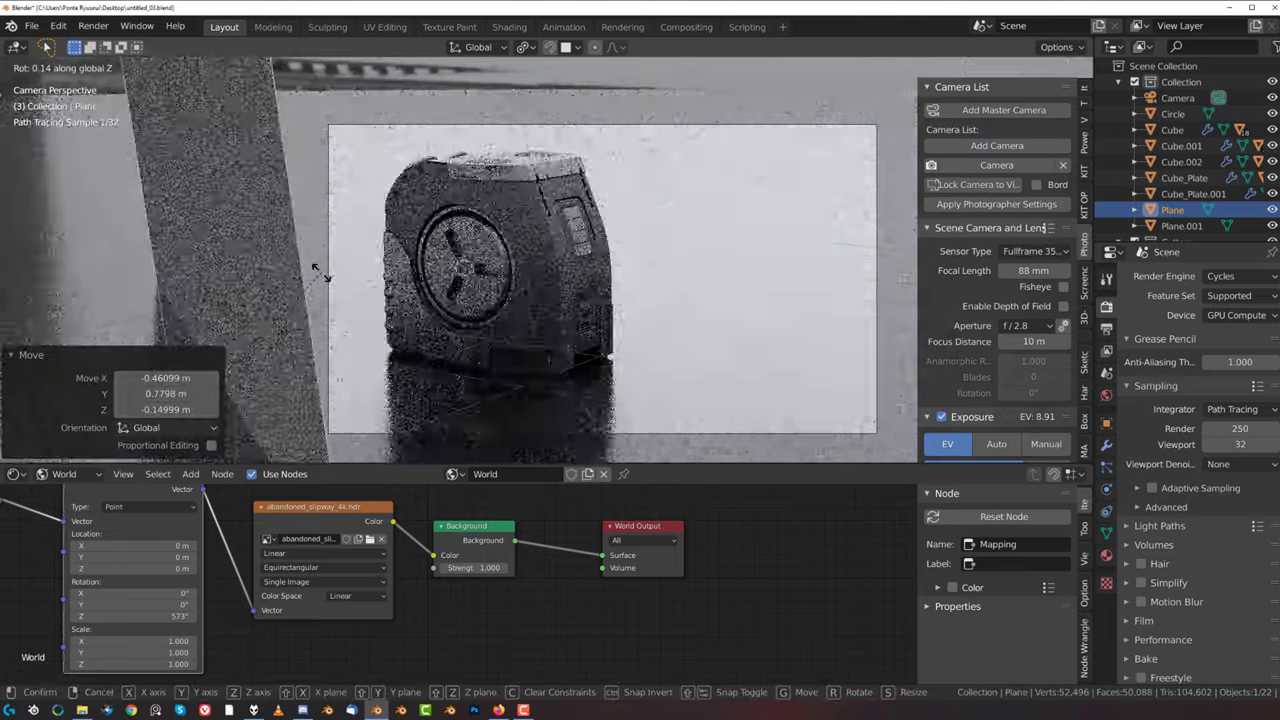
click(325, 283)
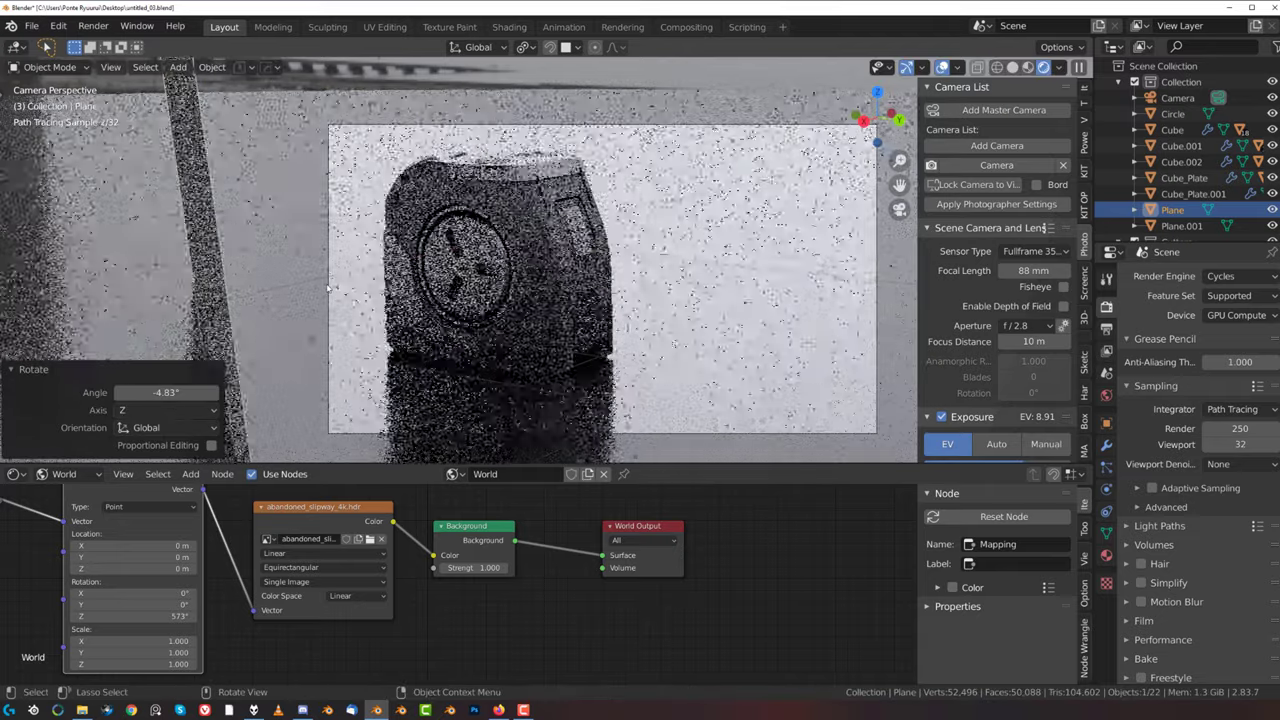
- Nudge the original reflector about -0.17 m in X and 0.27 m in Y, and scale it by 1.244
key(g)
click(349, 285)
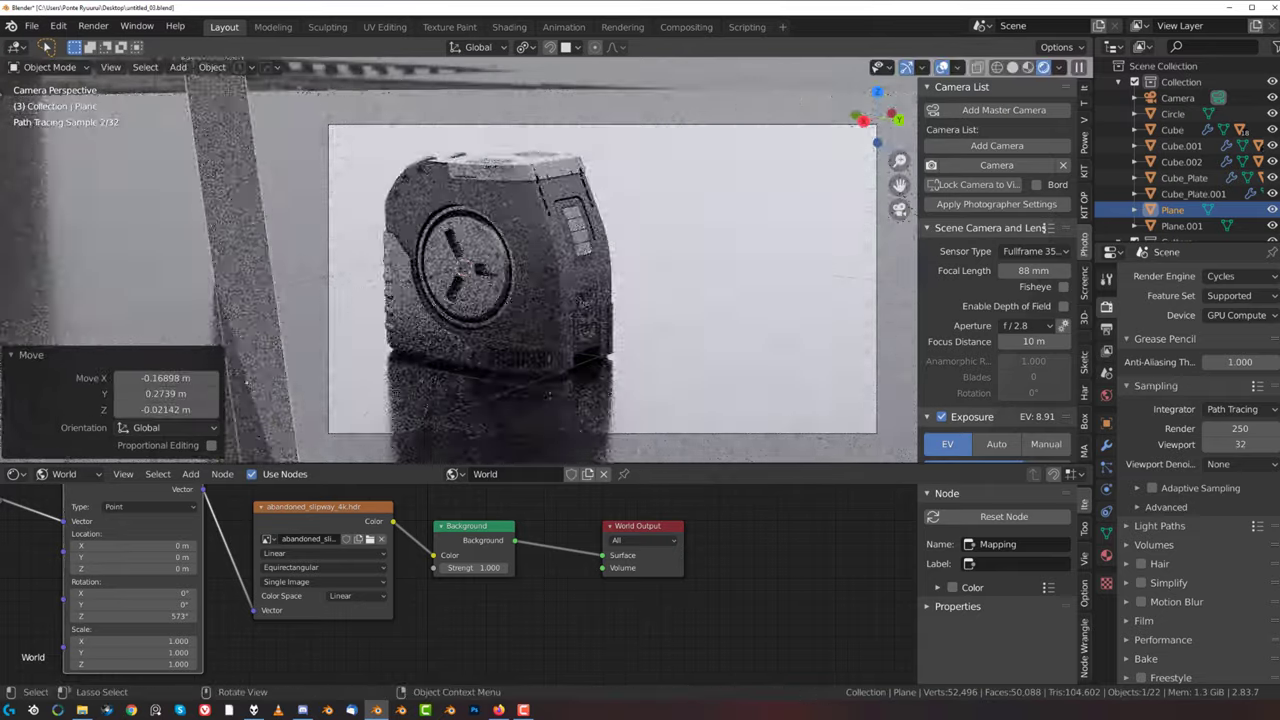
key(s)
click(310, 306)
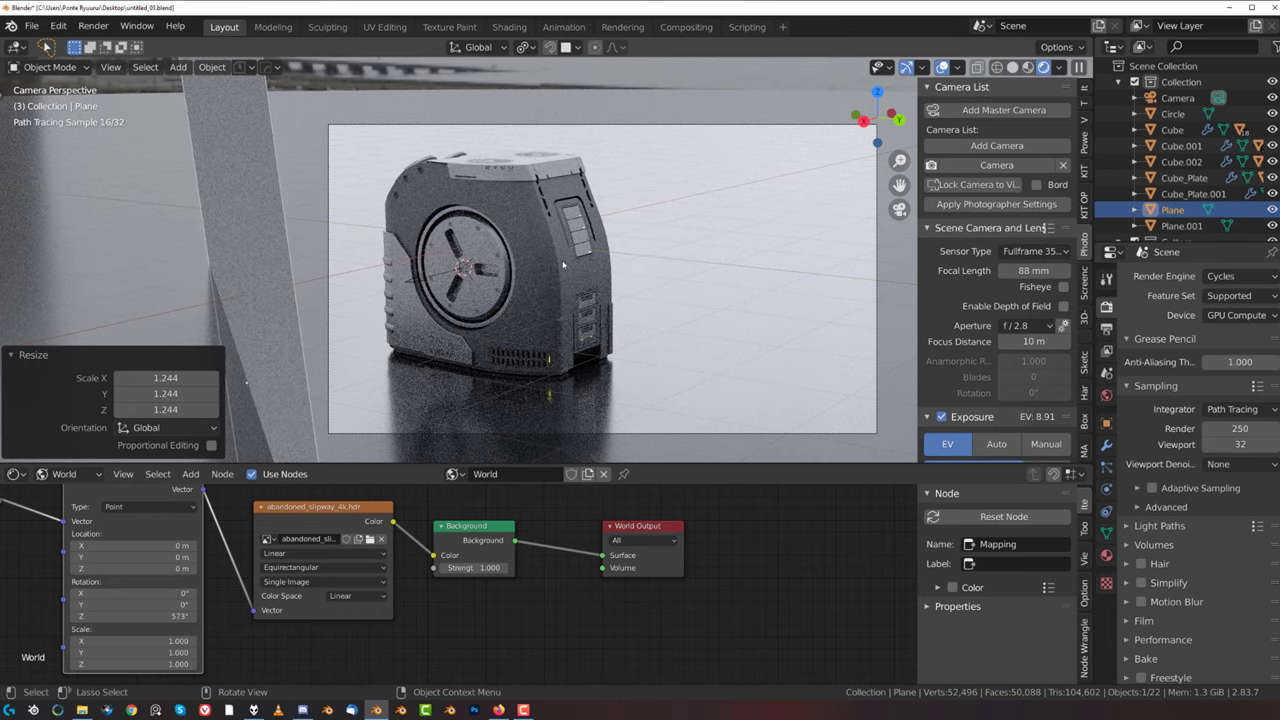
- Move the duplicated reflector about 0.54 m in X, -0.60 m in Y and -0.71 m in Z, and rotate it 3.73° about global Z
scroll(896, 328, down, 2)
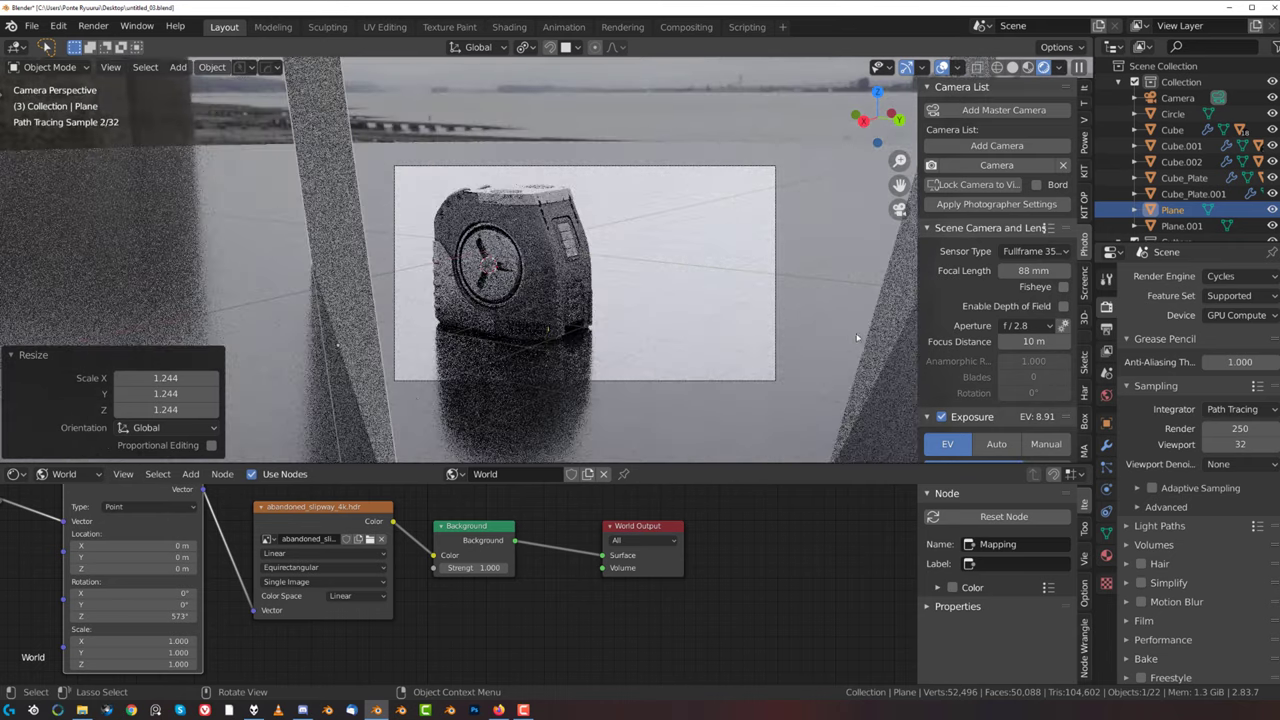
click(878, 318)
click(878, 318)
key(g)
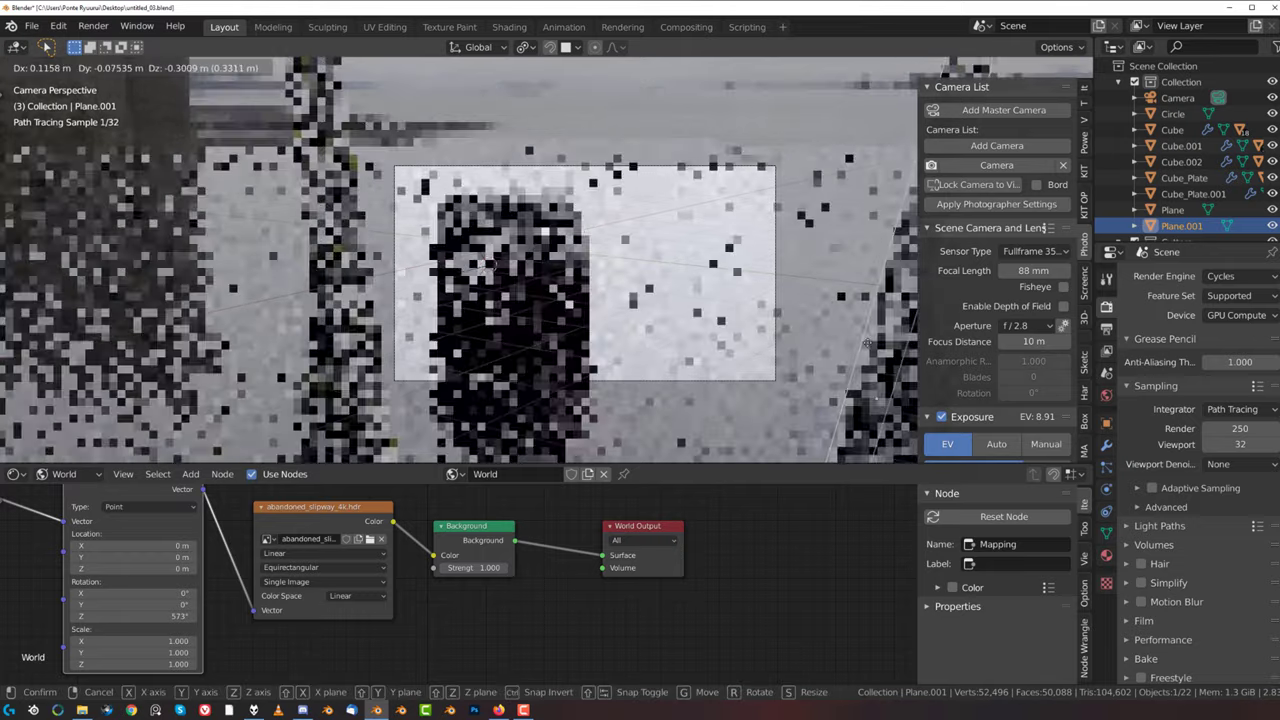
click(828, 370)
key(r)
key(z)
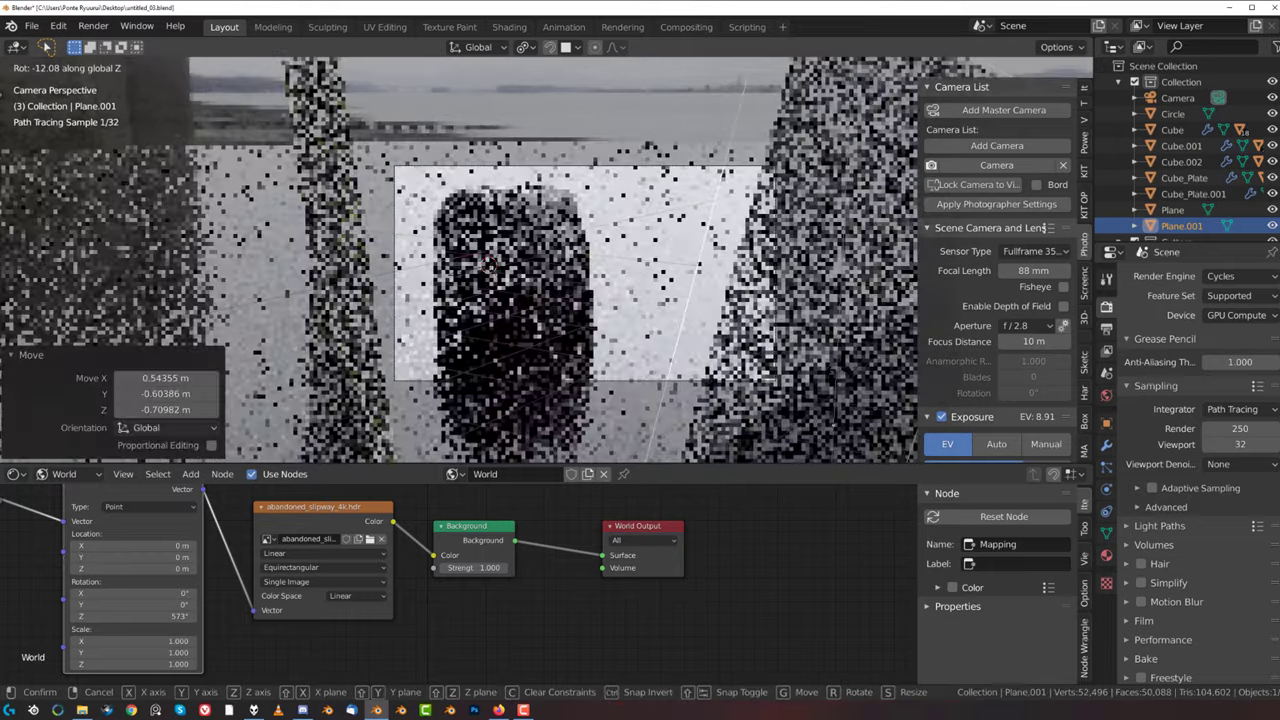
click(823, 362)
- Shift the duplicated reflector about 0.25 m in X and -0.35 m in Y, and scale it by 1.221
key(g)
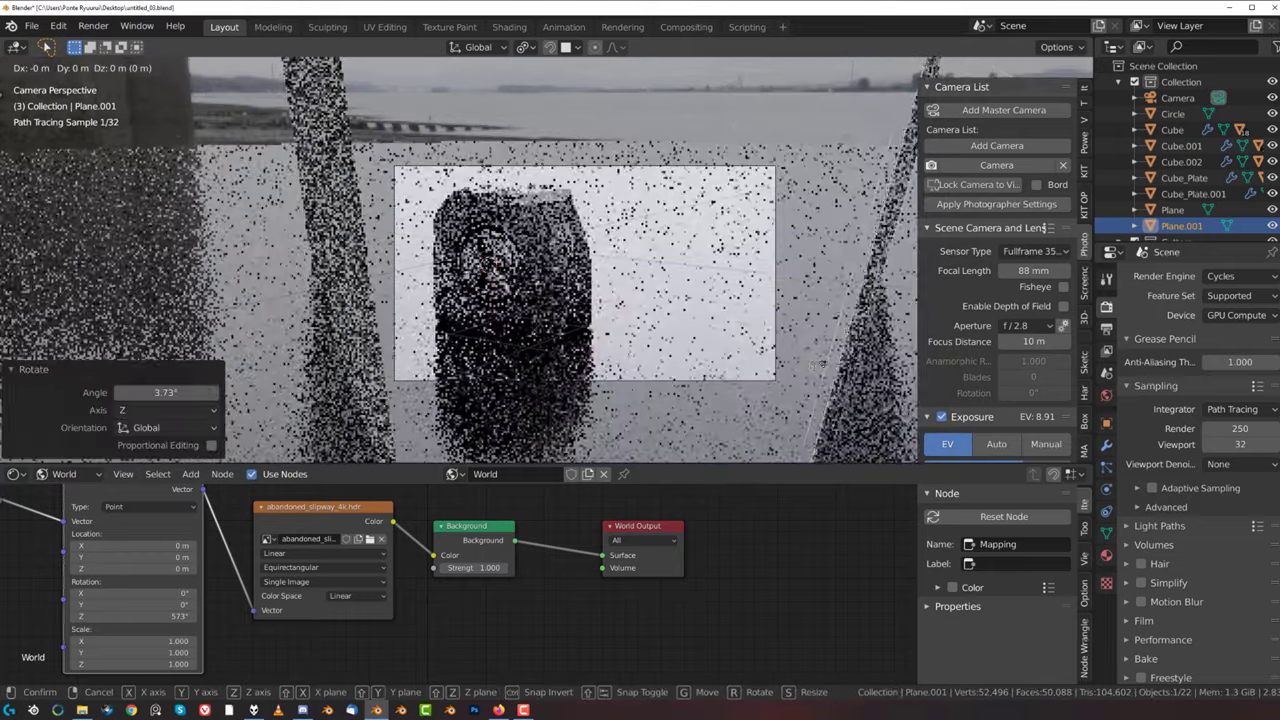
click(798, 376)
key(s)
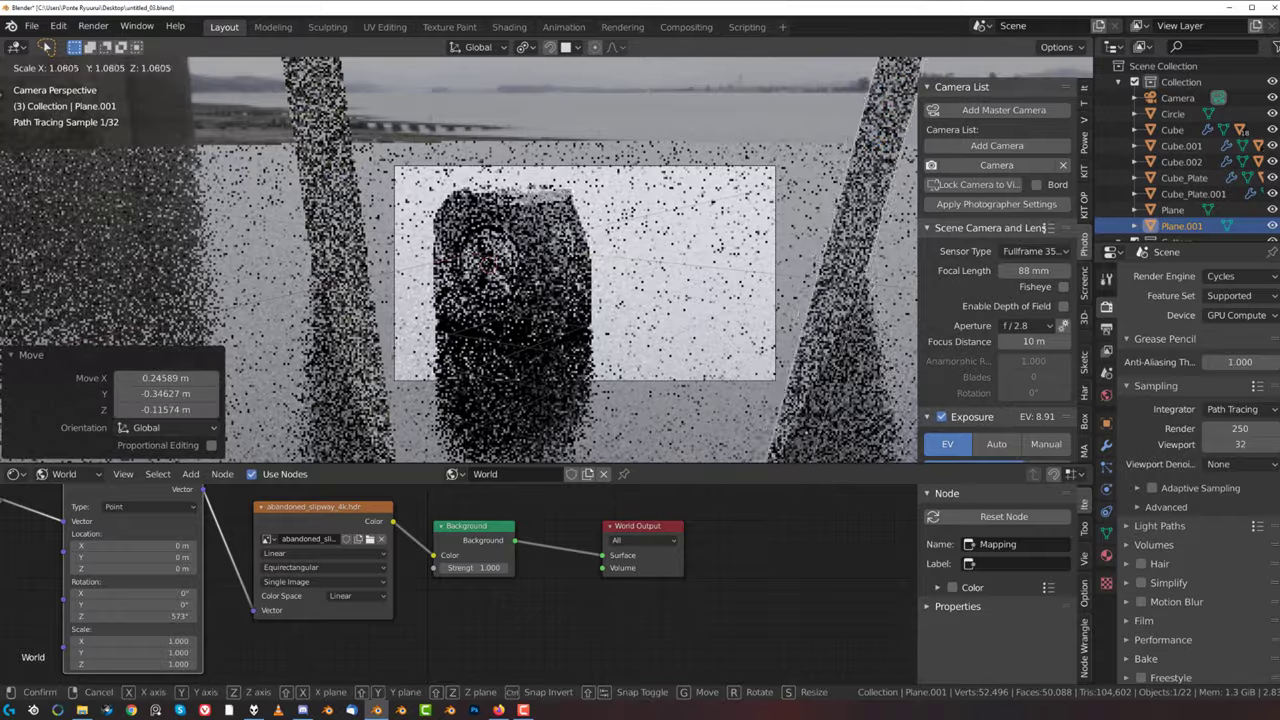
click(773, 378)
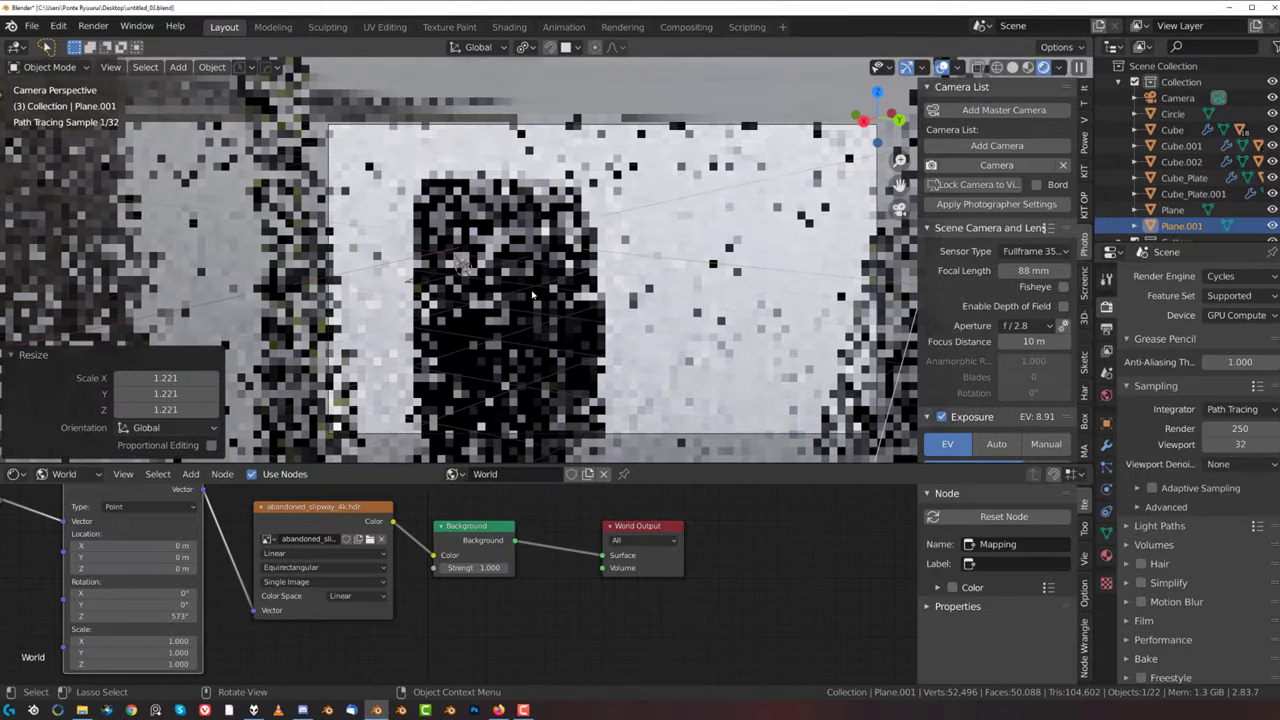
- Render a still image from the camera with Cycles to check the reflector lighting
scroll(645, 347, up, 2)
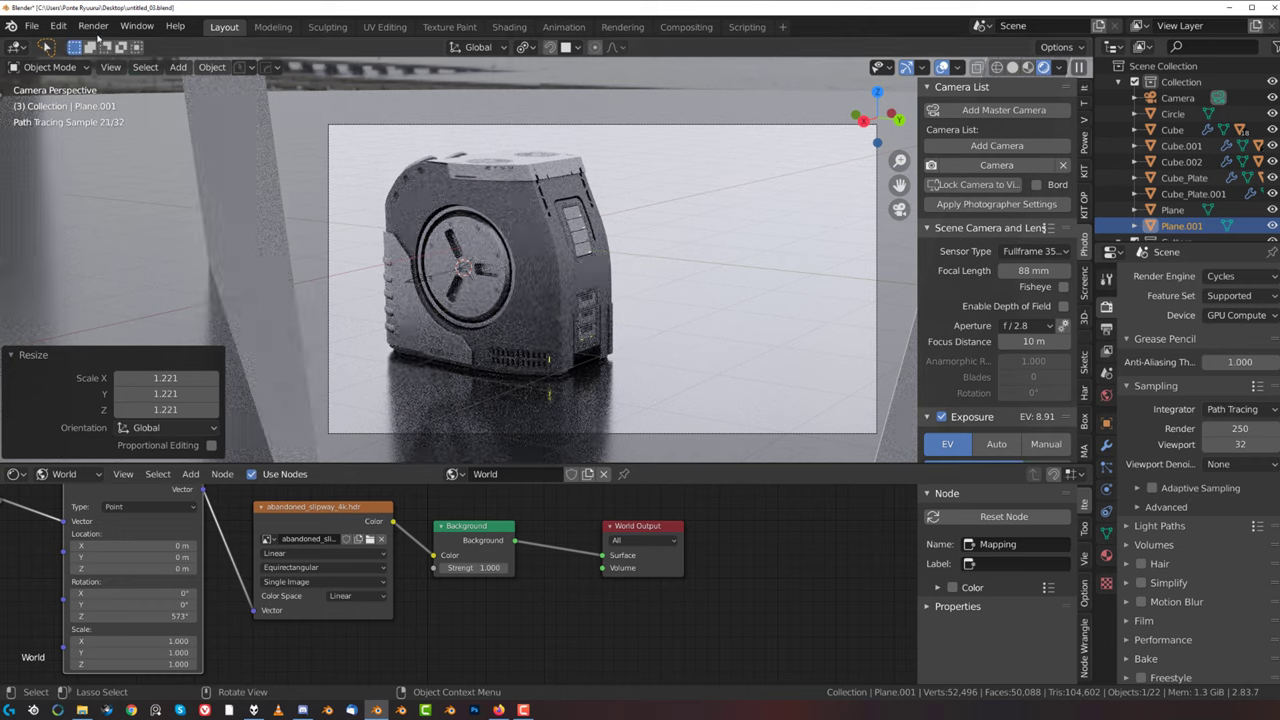
click(92, 28)
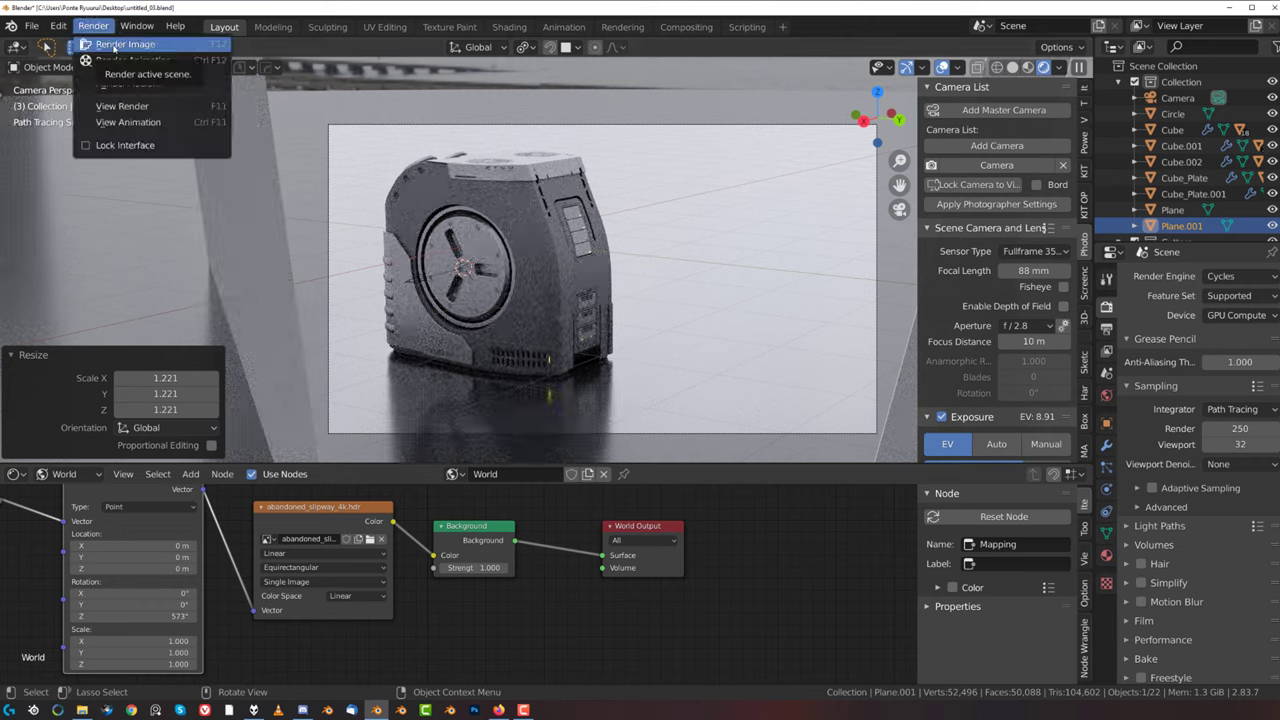
click(118, 45)
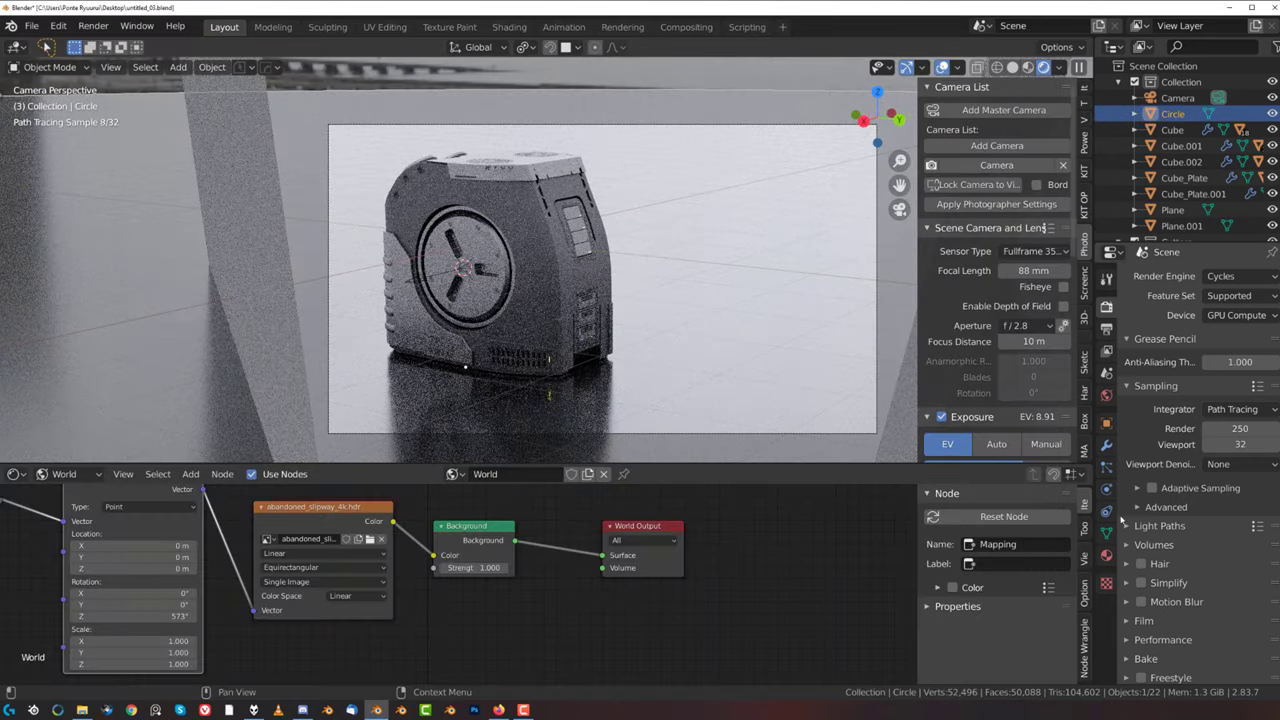
- Darken the curved backdrop material's base color to black and set its roughness to 0.623
click(1106, 556)
click(1240, 458)
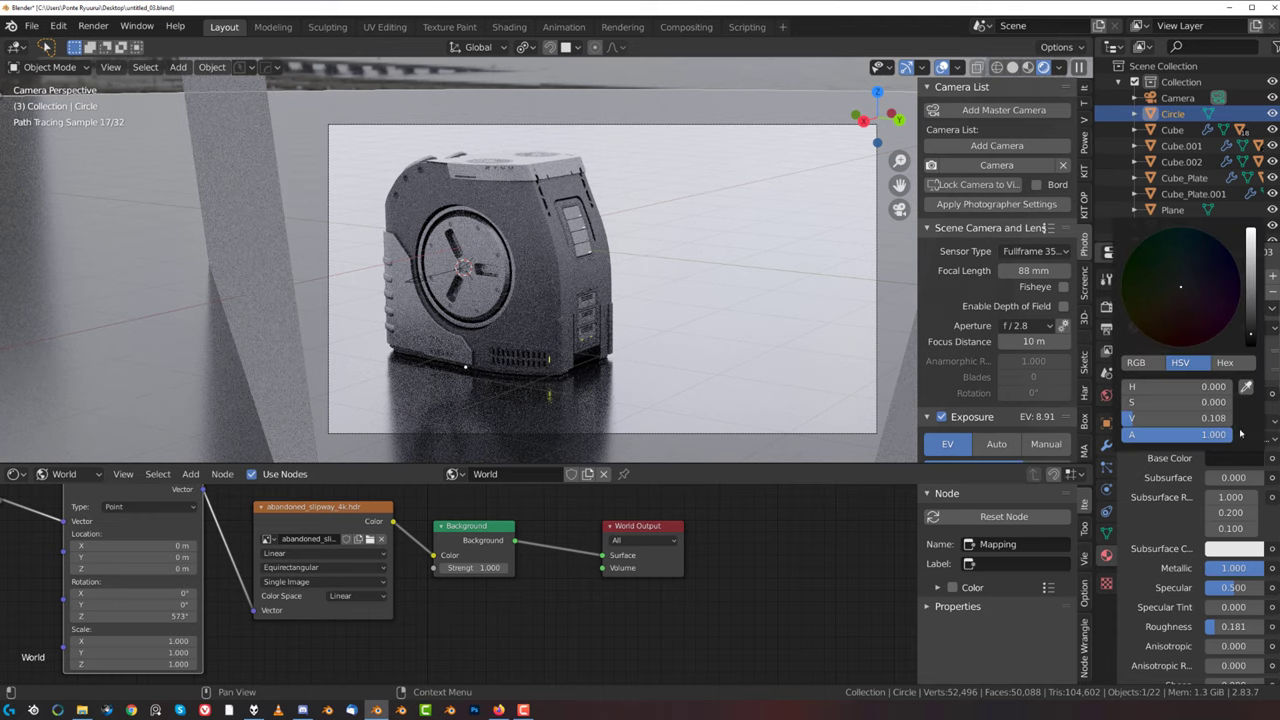
mouse_move(1251, 336)
mouse_down()
mouse_move(1251, 244)
mouse_move(1251, 346)
mouse_up()
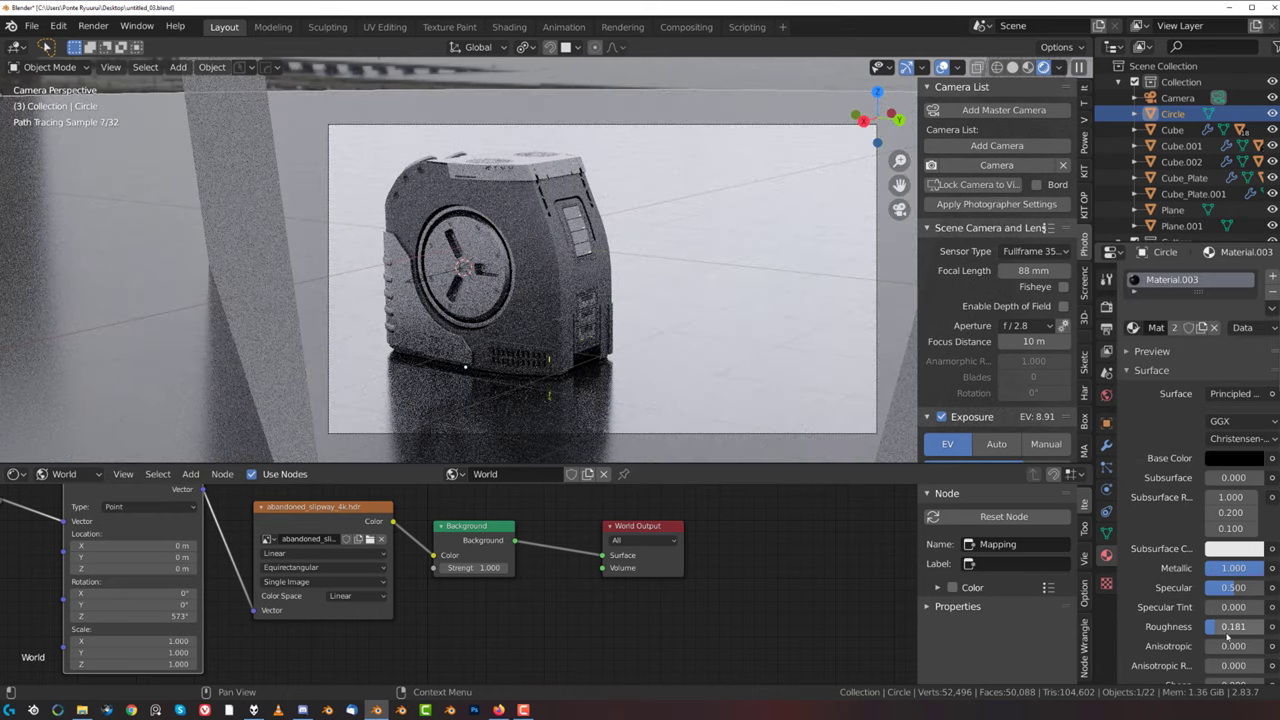
mouse_move(1219, 627)
mouse_down()
mouse_move(1258, 627)
mouse_move(1240, 628)
mouse_up()
scroll(1240, 628, down, 3)
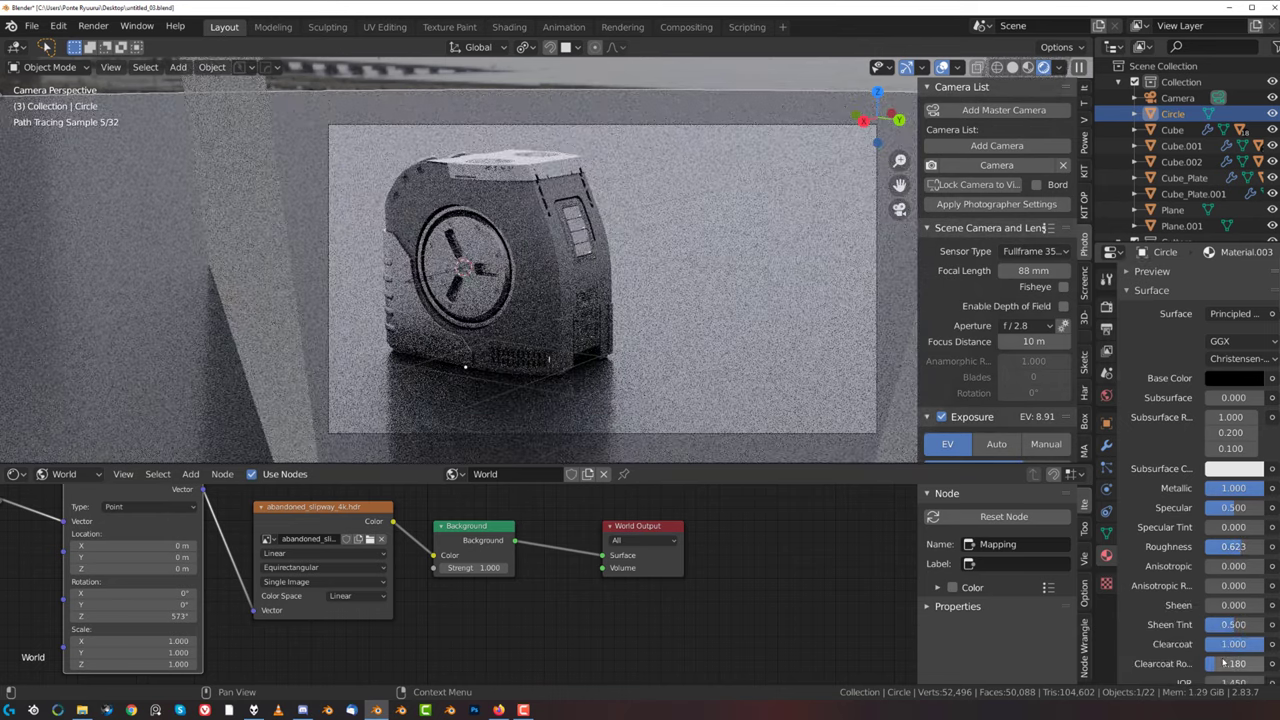
- Set the backdrop material's clearcoat roughness to 0.138 and the camera's exposure value to 8.39
drag(1233, 663, 1232, 663)
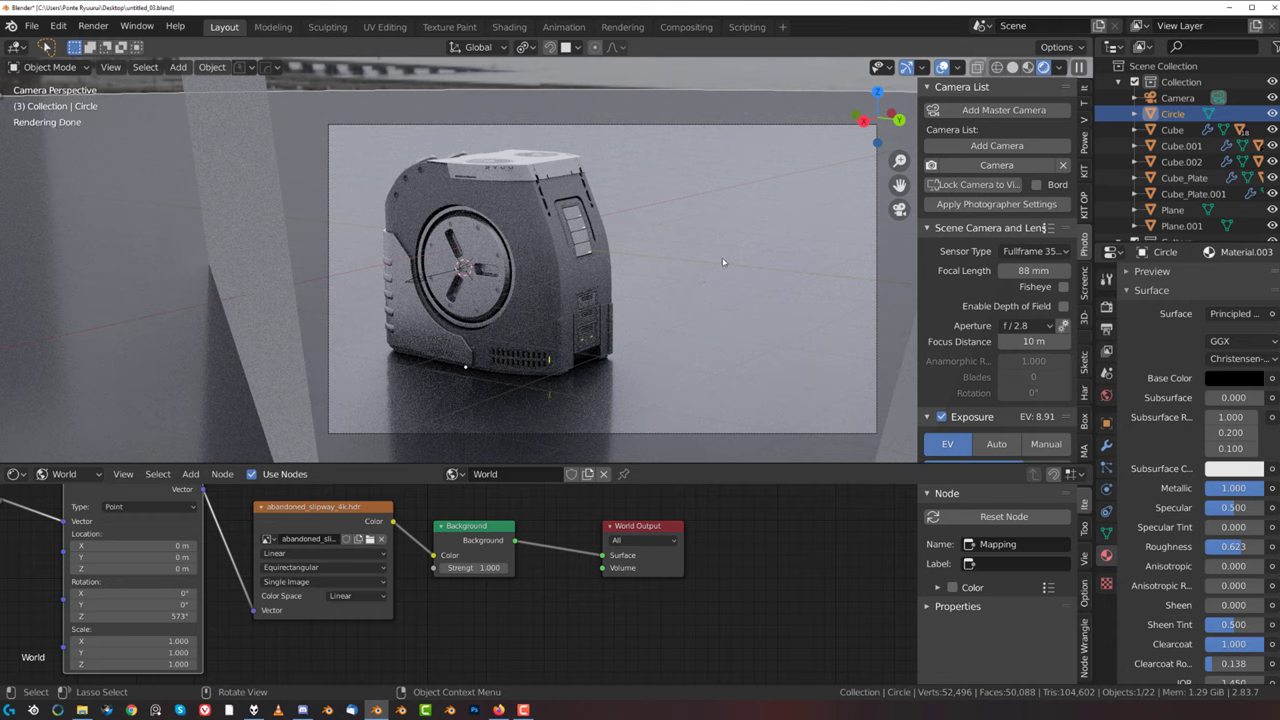
scroll(1015, 407, down, 3)
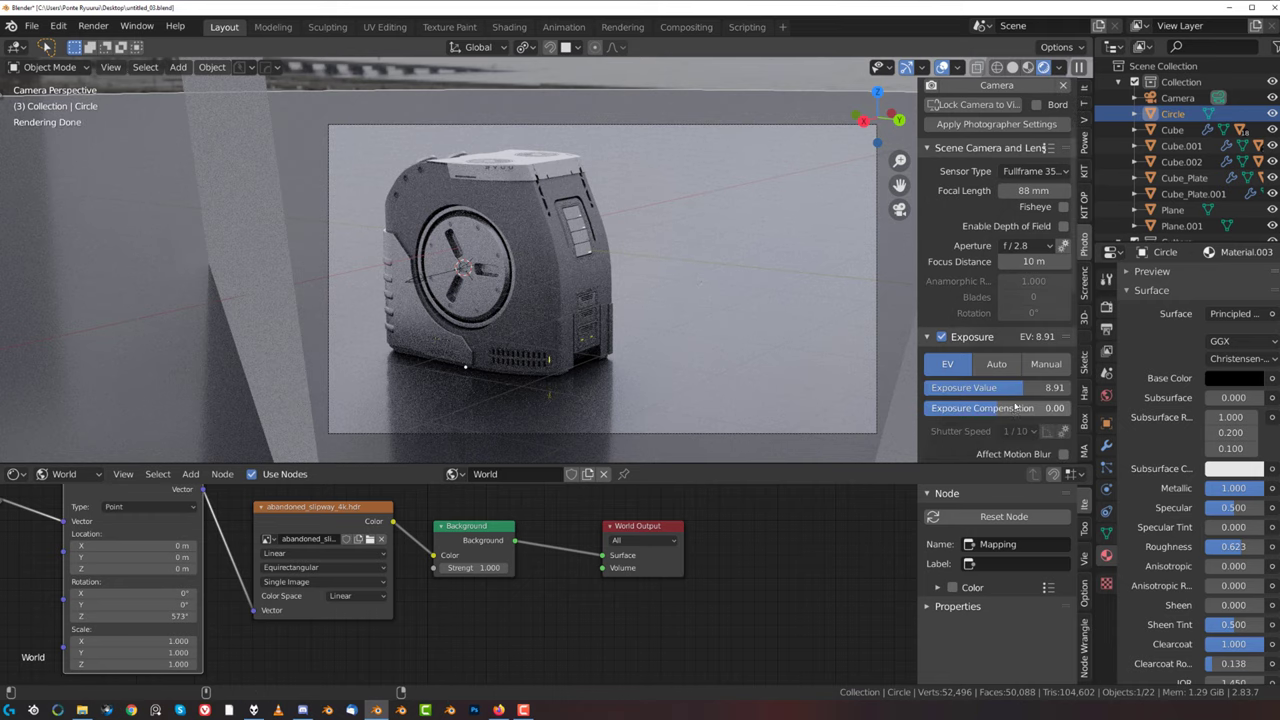
drag(1023, 388, 1021, 388)
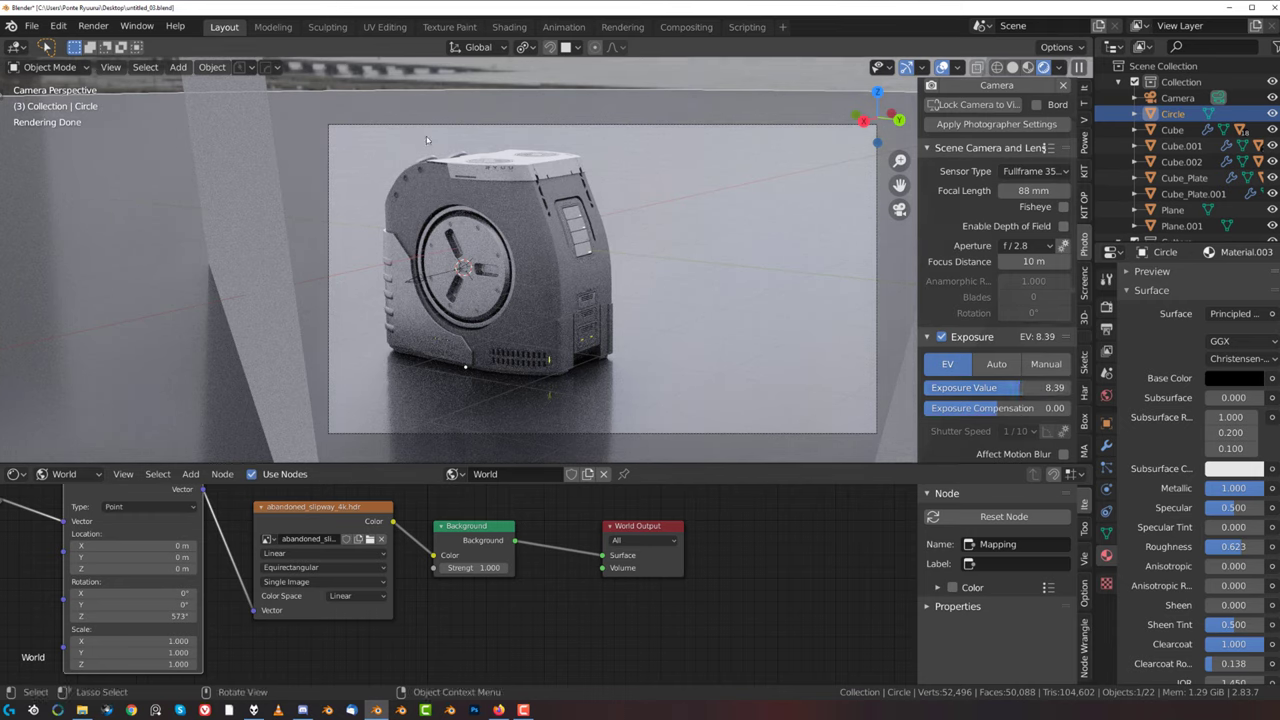
- Render a still image to check the backdrop and exposure, and close the render result
click(93, 26)
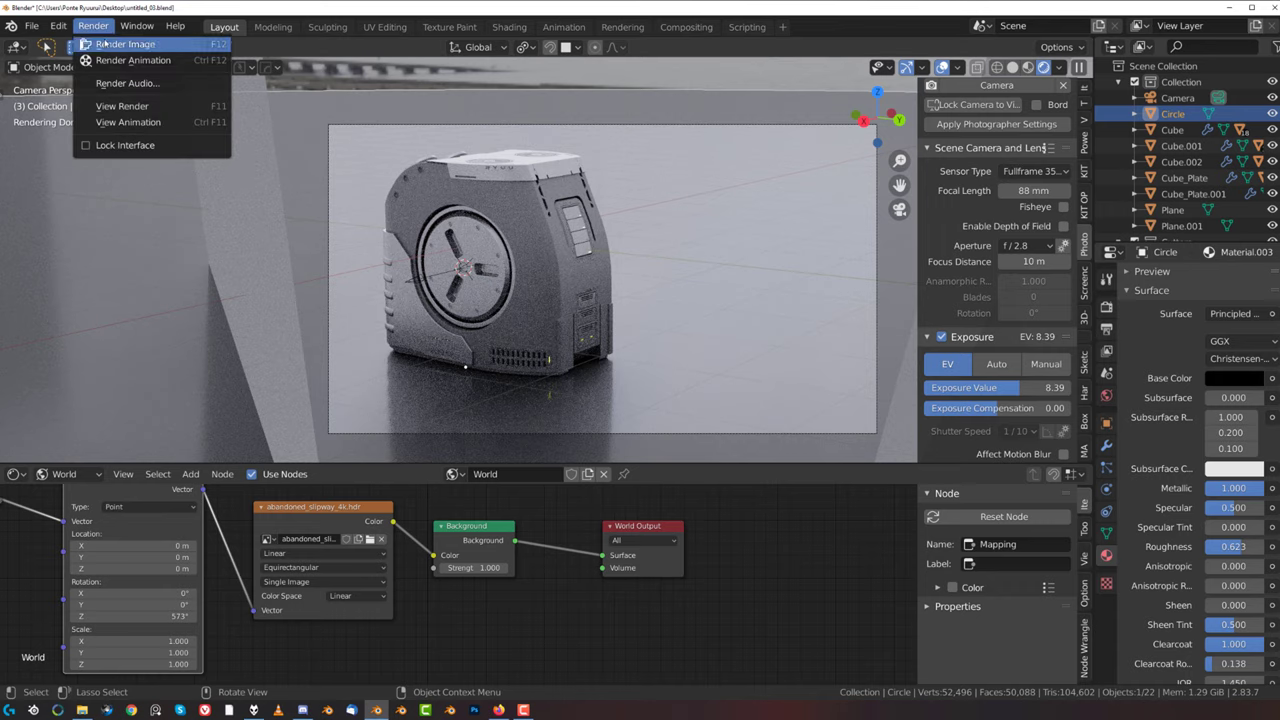
click(126, 45)
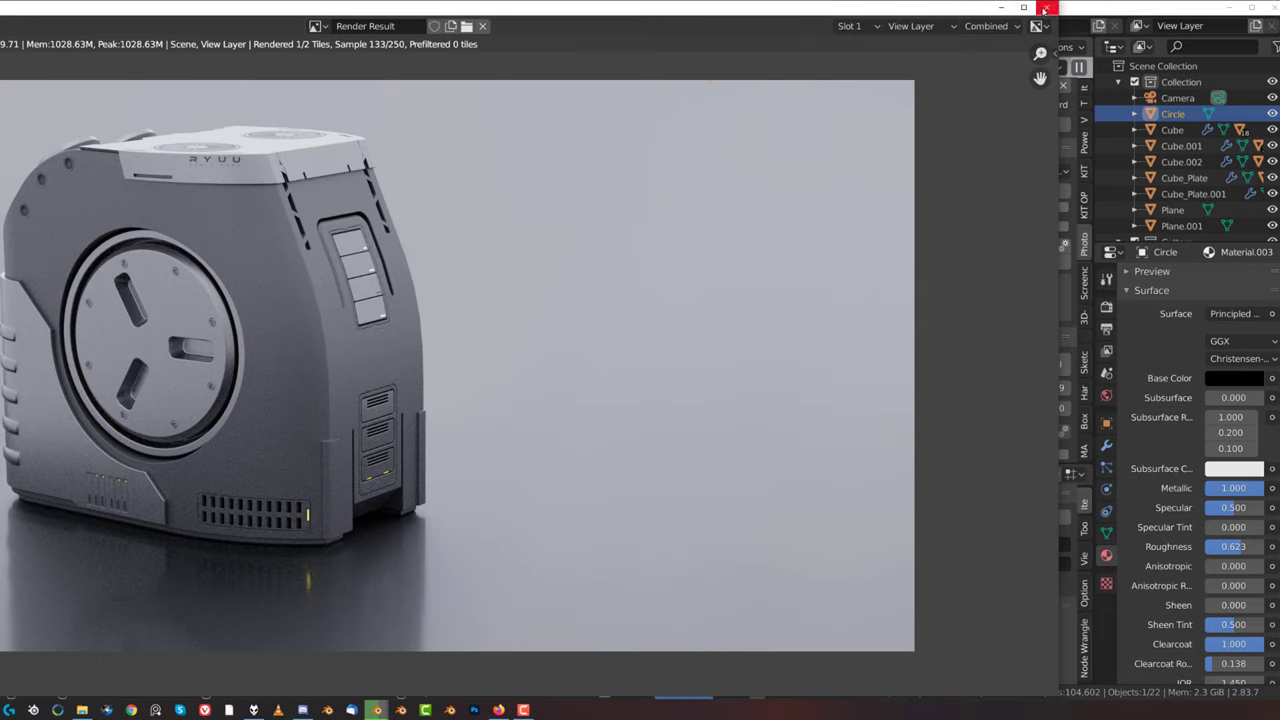
click(1043, 9)
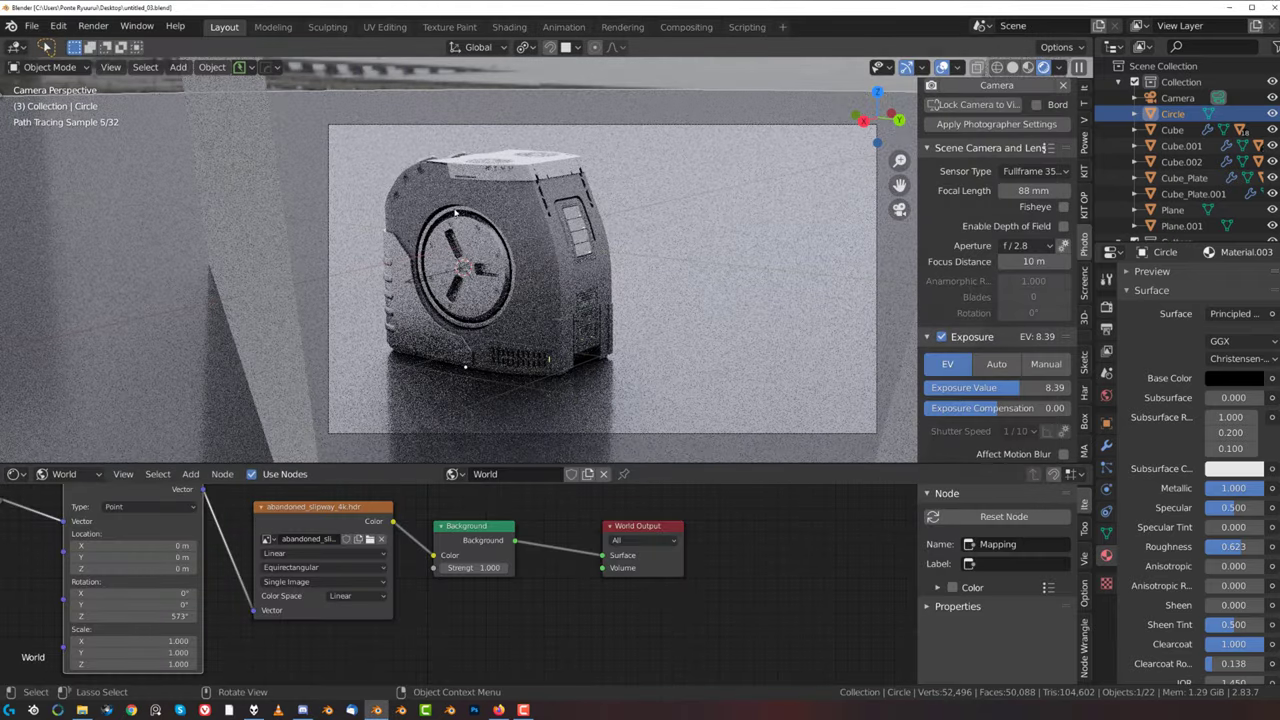
- Lock the camera to the view and roll it -1.71° about its viewing axis
click(524, 215)
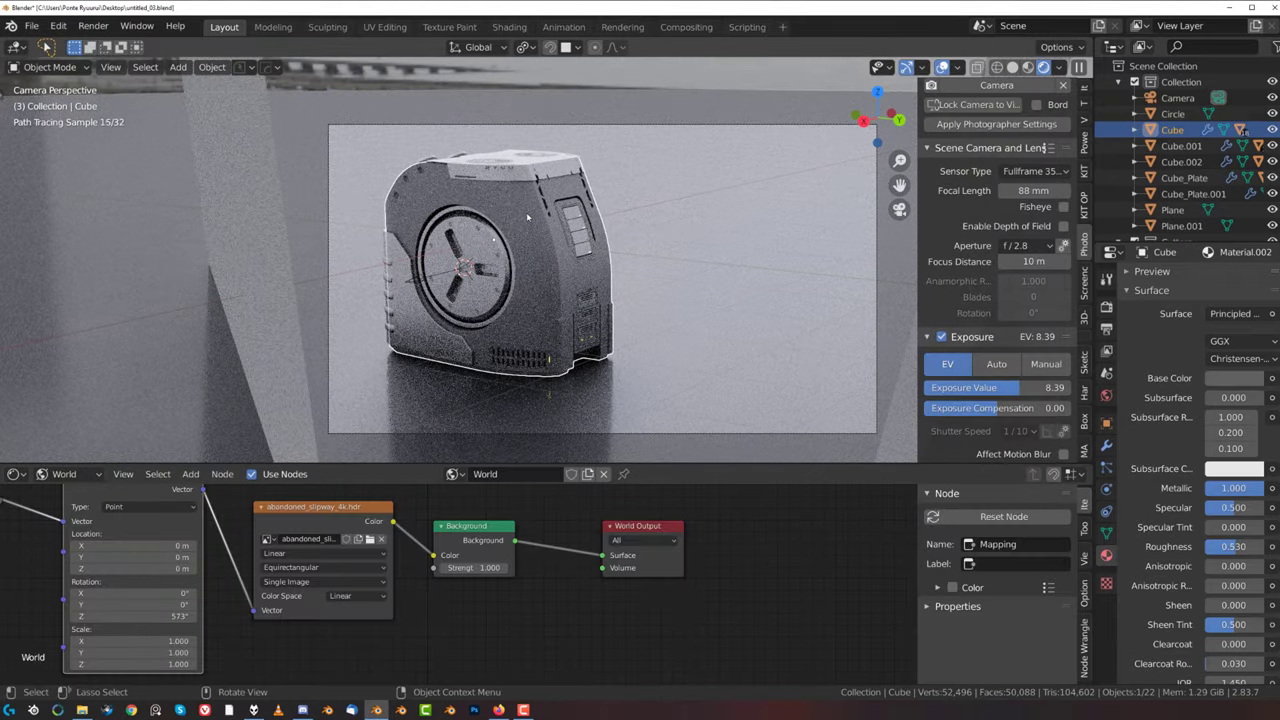
middle_drag(532, 216, 610, 210)
click(686, 206)
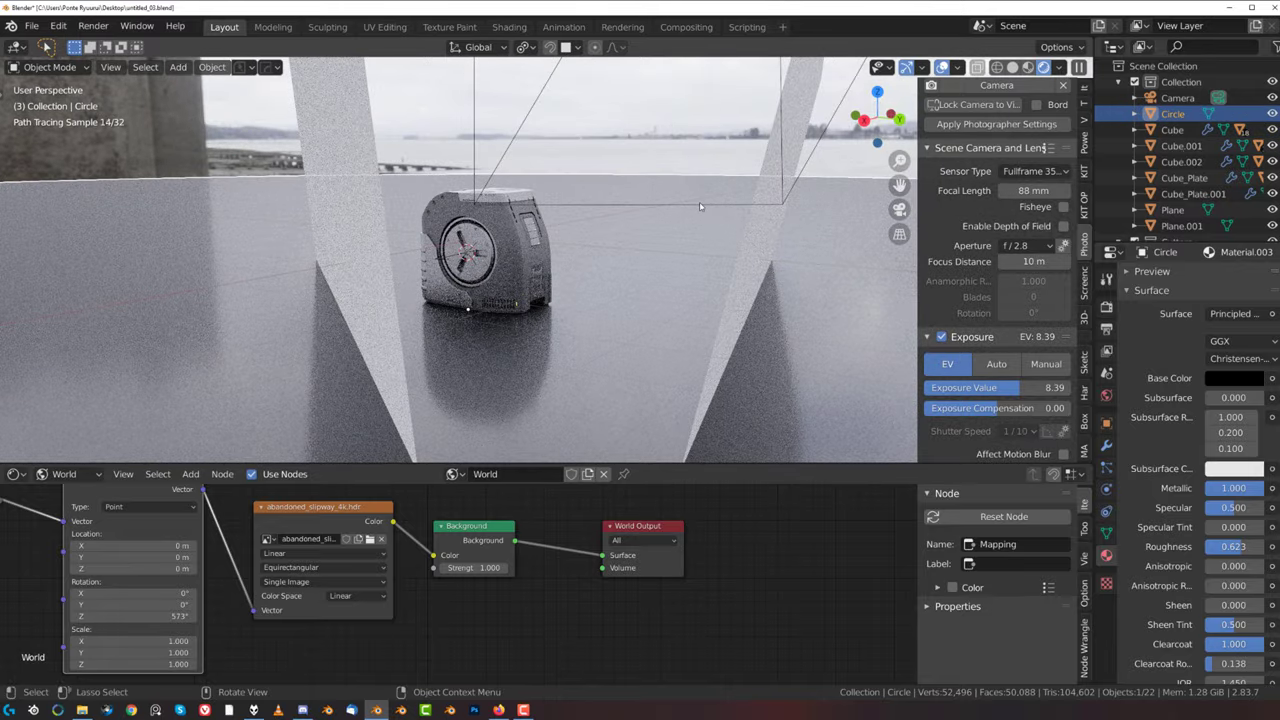
key(ctrl+KP_Decimal)
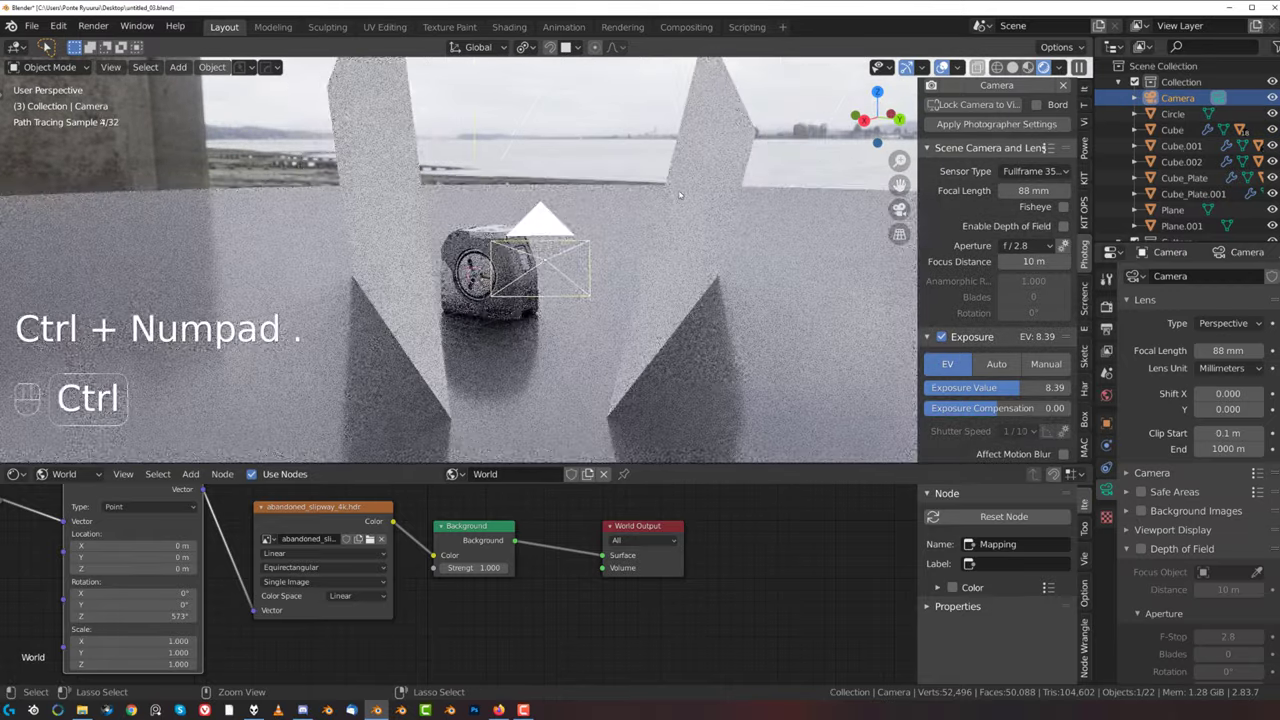
key(ctrl+KP_0)
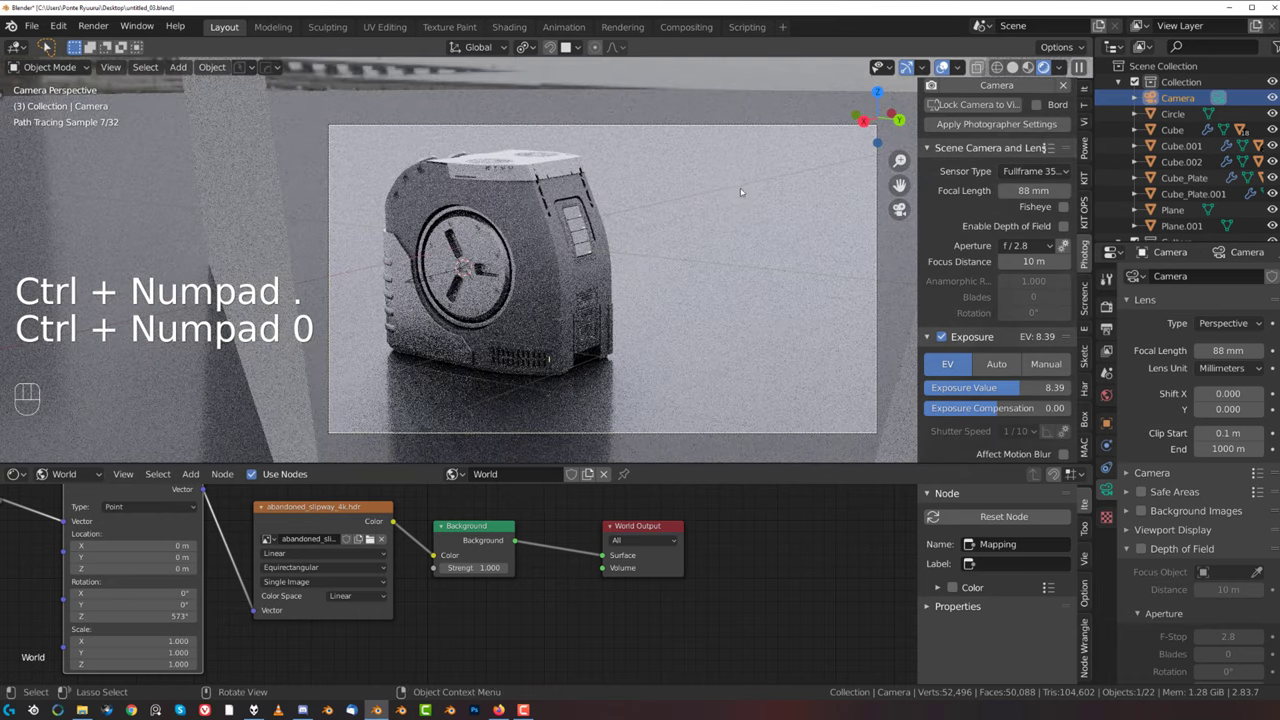
key(Page_Down)
key(Page_Down)
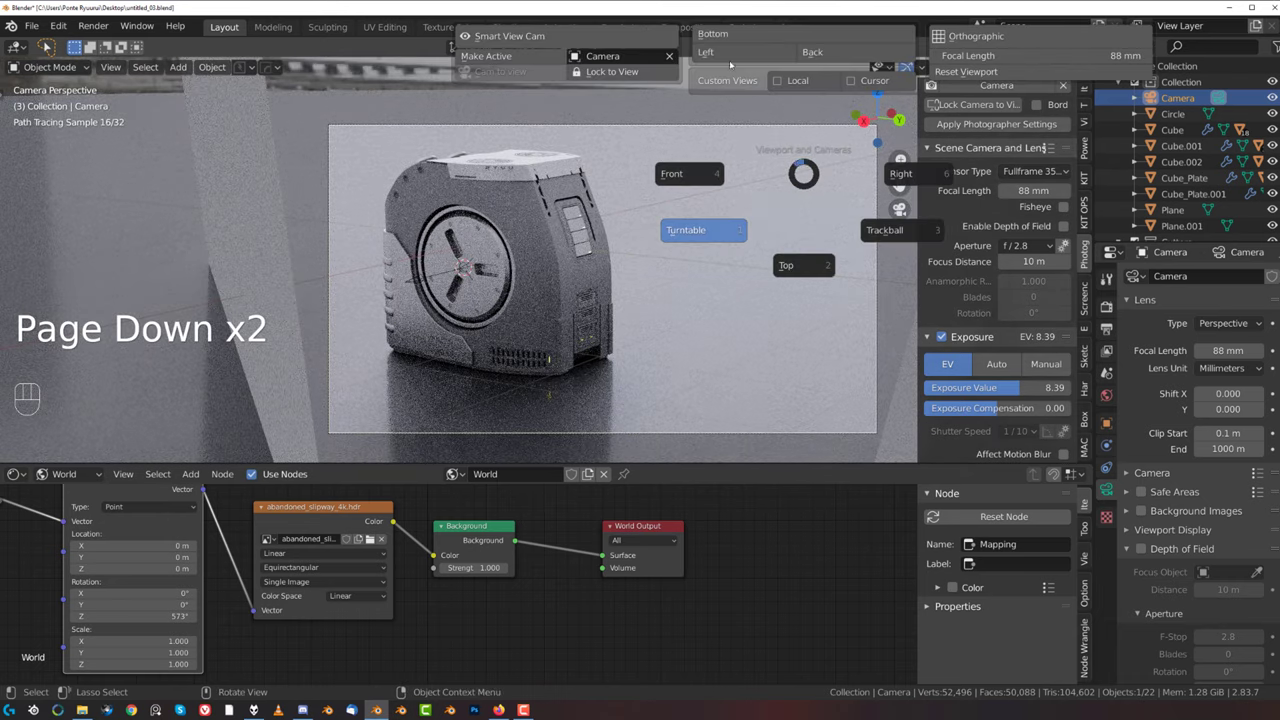
click(612, 72)
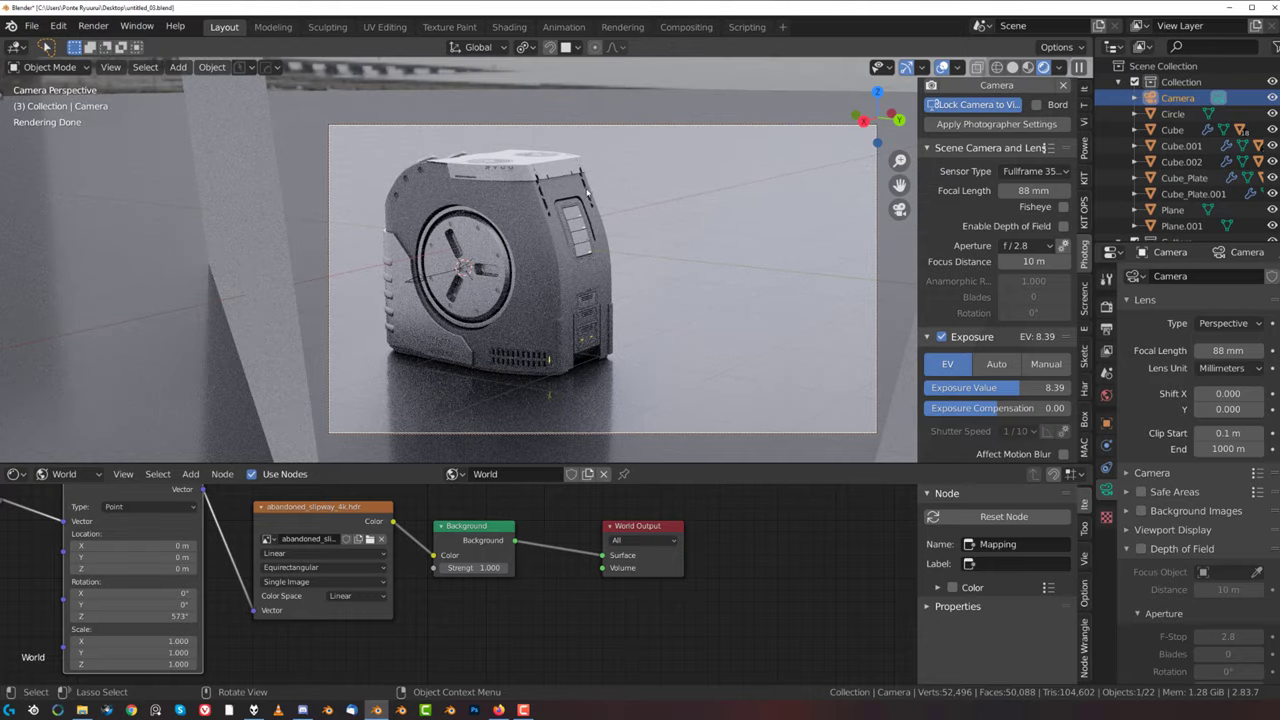
key(r)
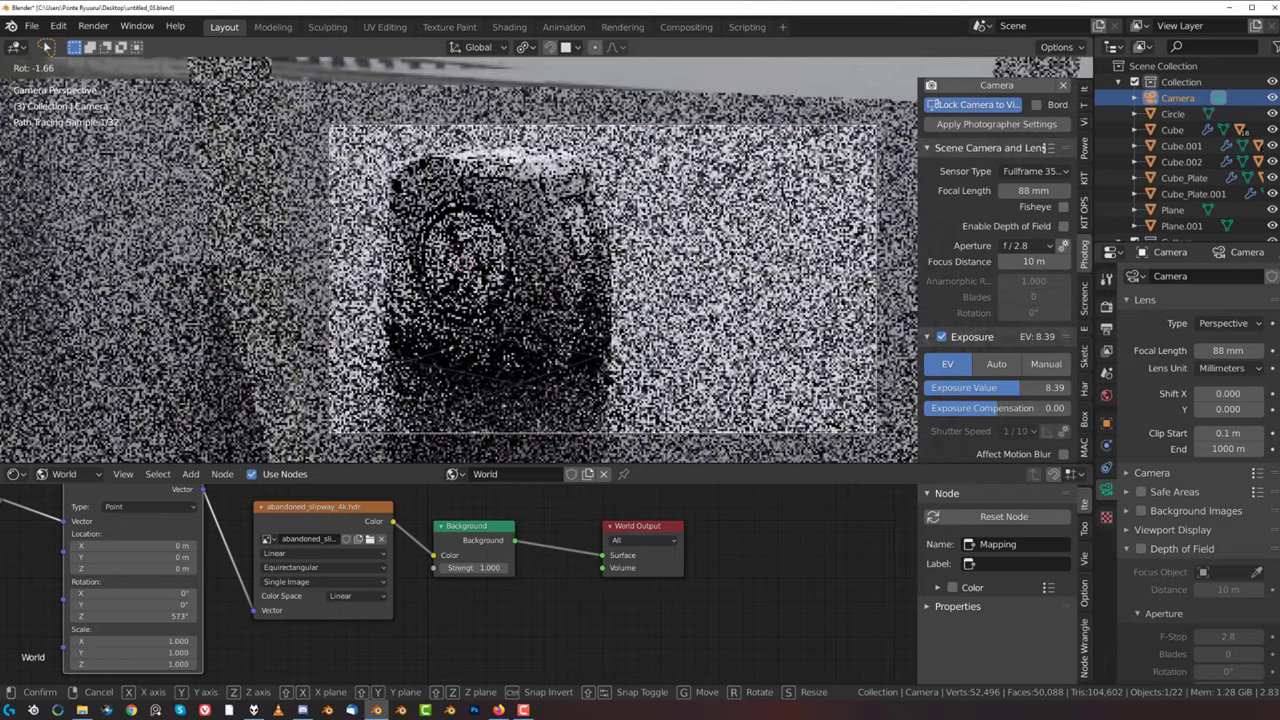
click(340, 246)
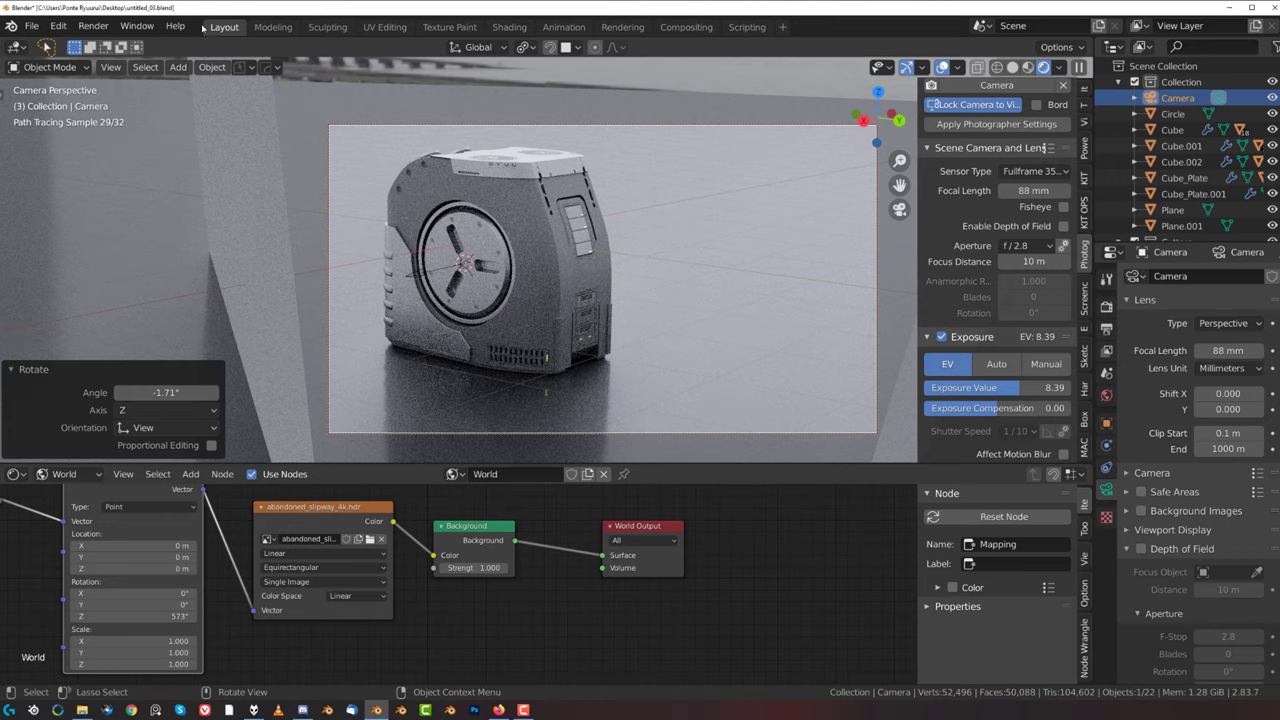
- Render a still image with the rolled camera and reposition the render window to show the whole frame
click(99, 31)
click(112, 44)
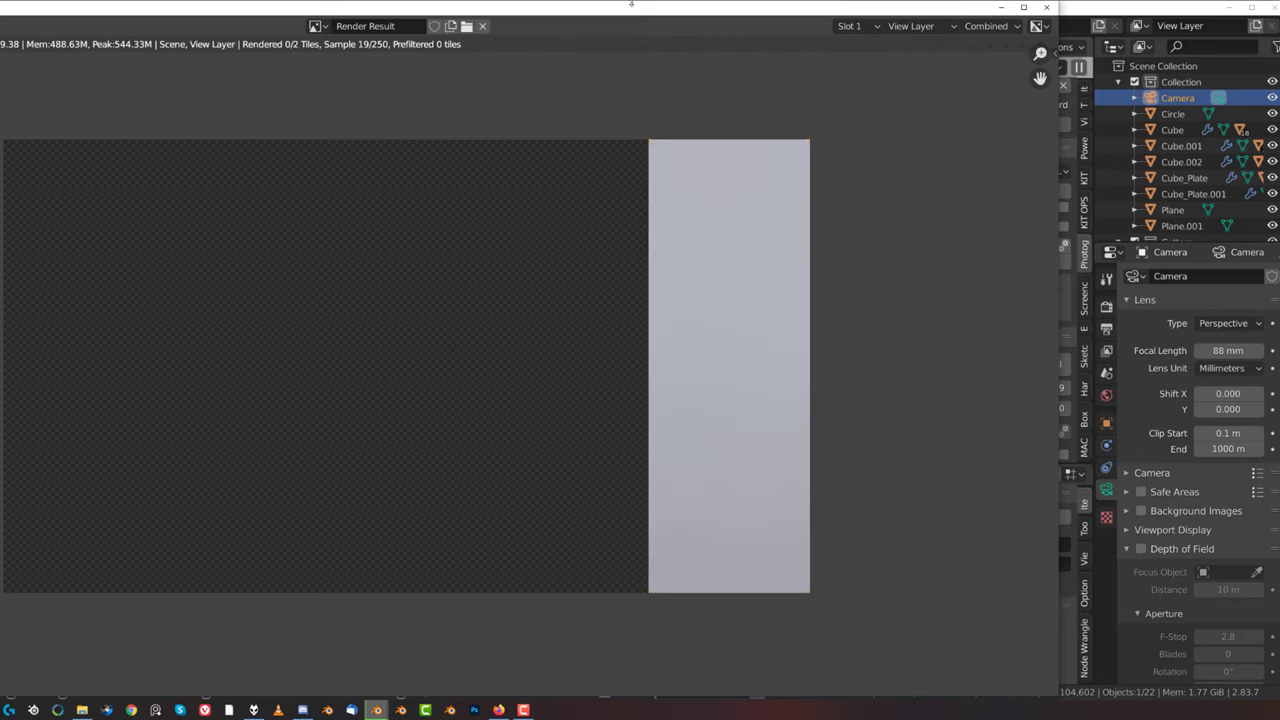
drag(643, 22, 834, 30)
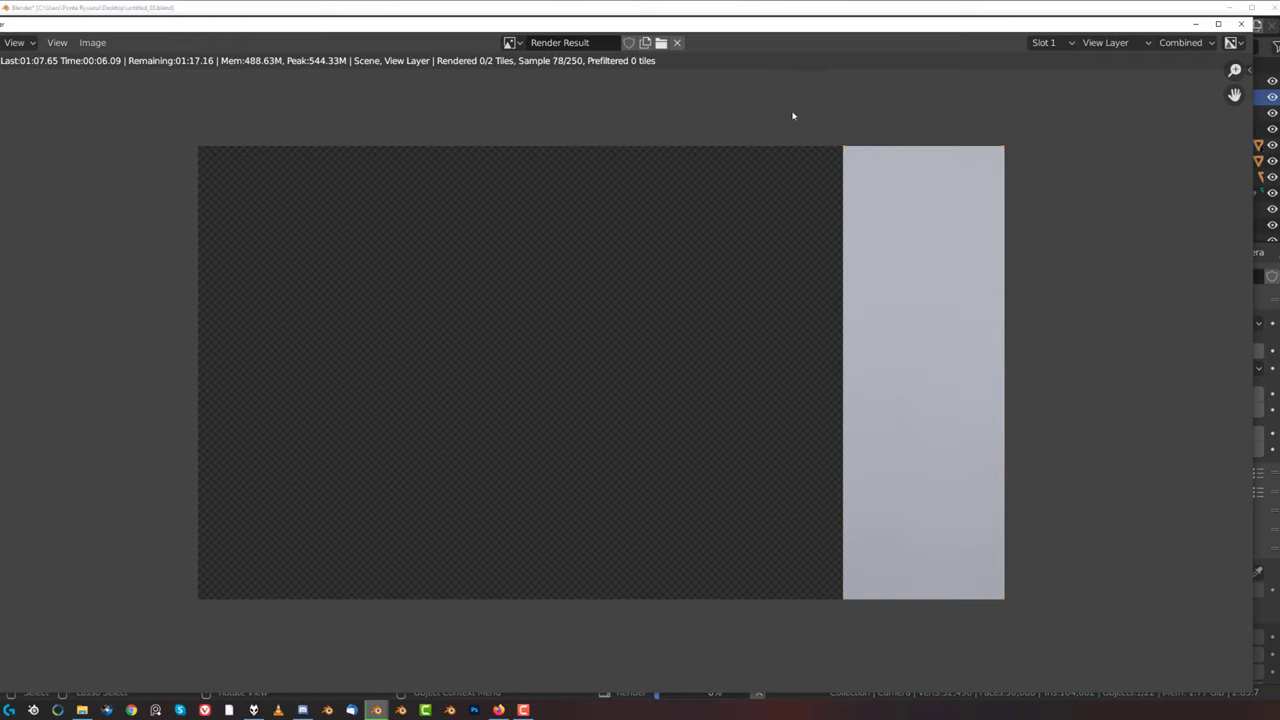
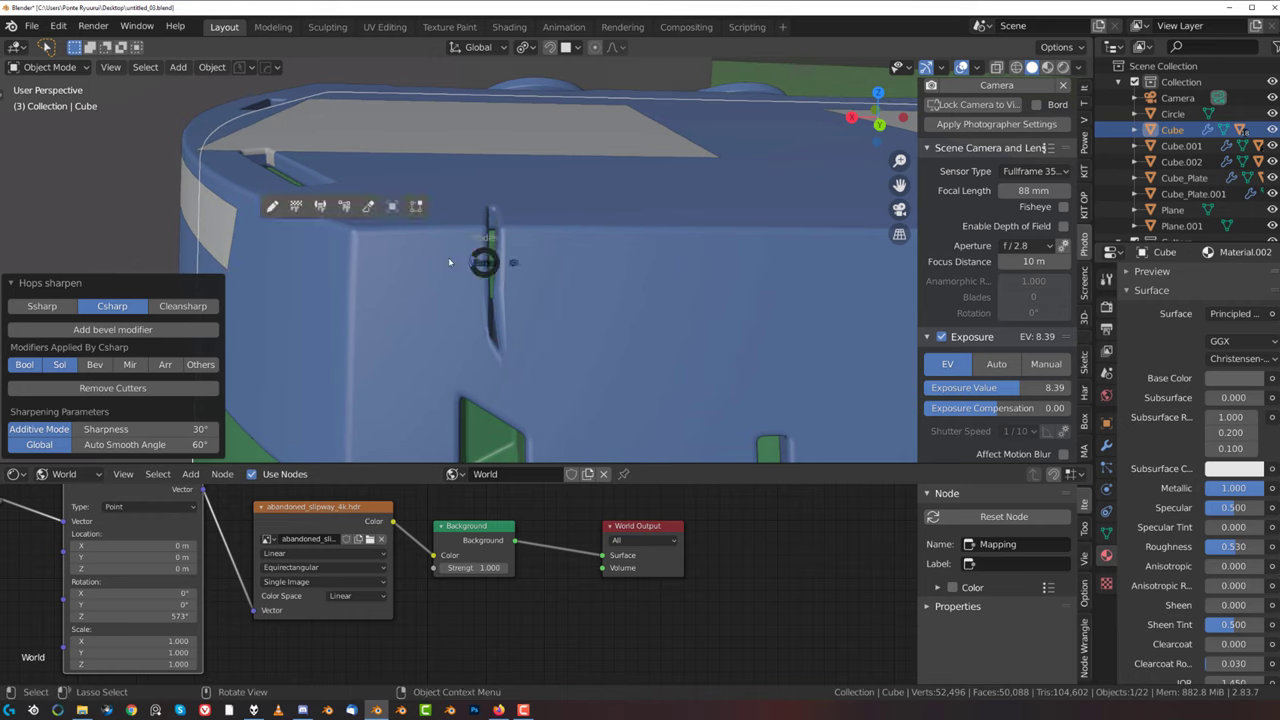
- Examine the top plate's mesh around the narrow slot near its corner in Edit Mode
key(Tab)
click(493, 250)
key(Tab)
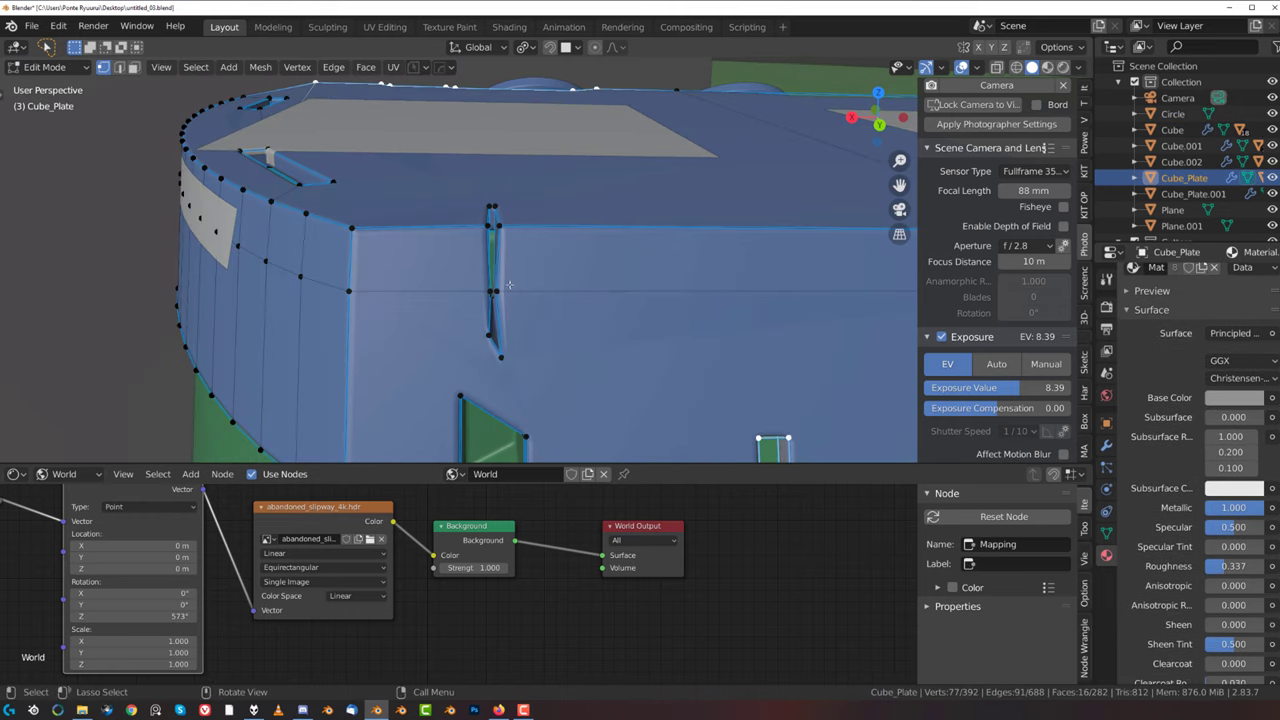
click(489, 292)
middle_drag(497, 292, 541, 262)
scroll(548, 260, down, 5)
key(Tab)
click(633, 244)
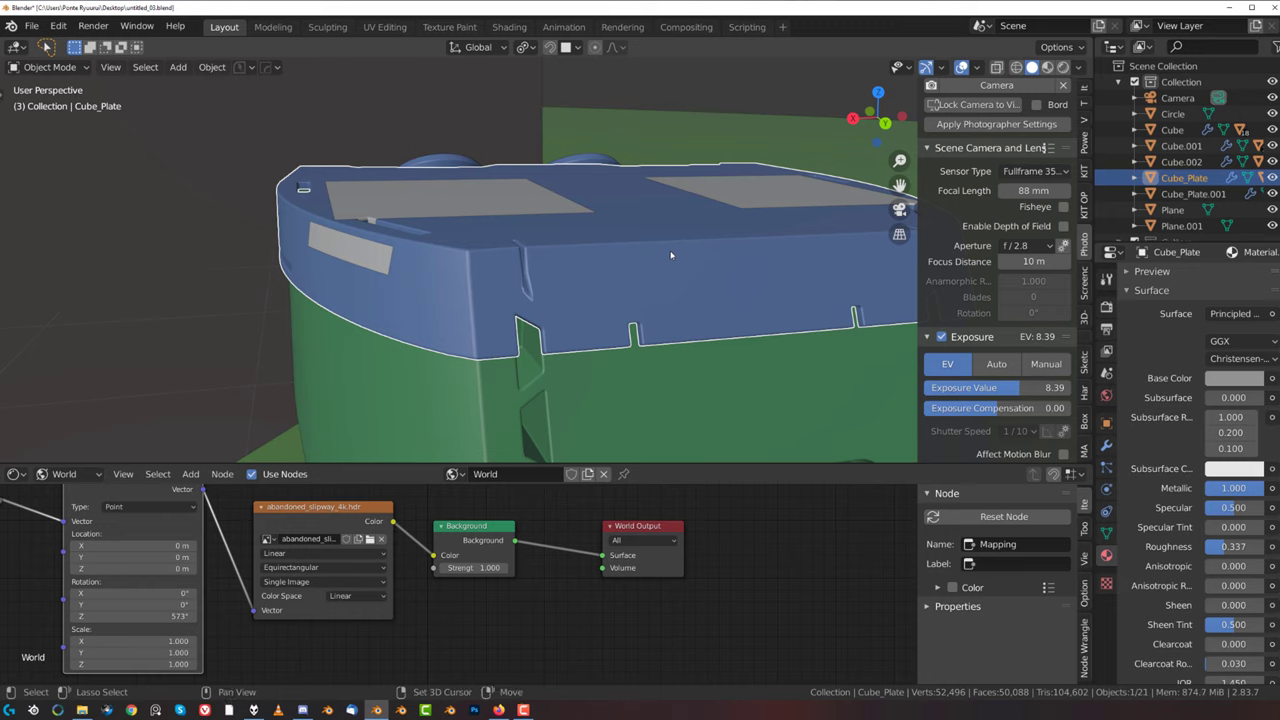
- Reveal the hidden boolean cutters and open the cutter at the top plate's corner slot for mesh editing
scroll(655, 257, down, 2)
scroll(655, 257, up, 2)
key(alt+h)
middle_drag(655, 257, 496, 313)
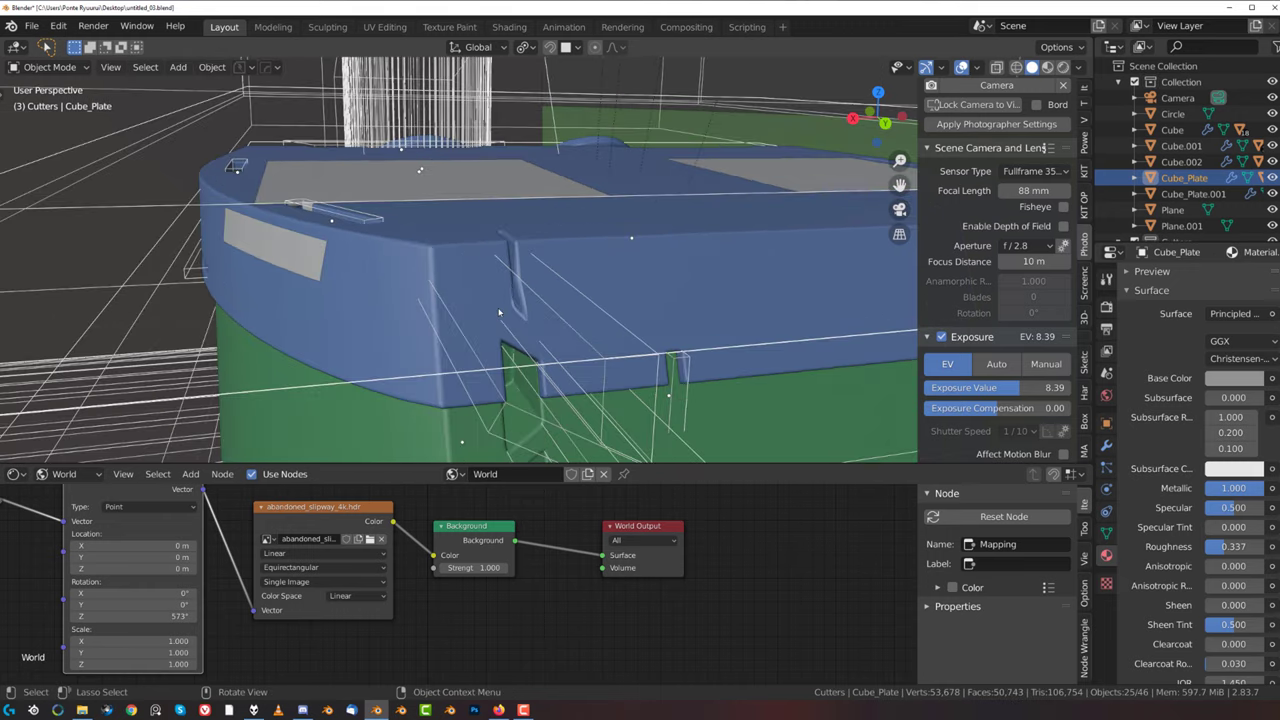
click(546, 305)
scroll(600, 303, up, 3)
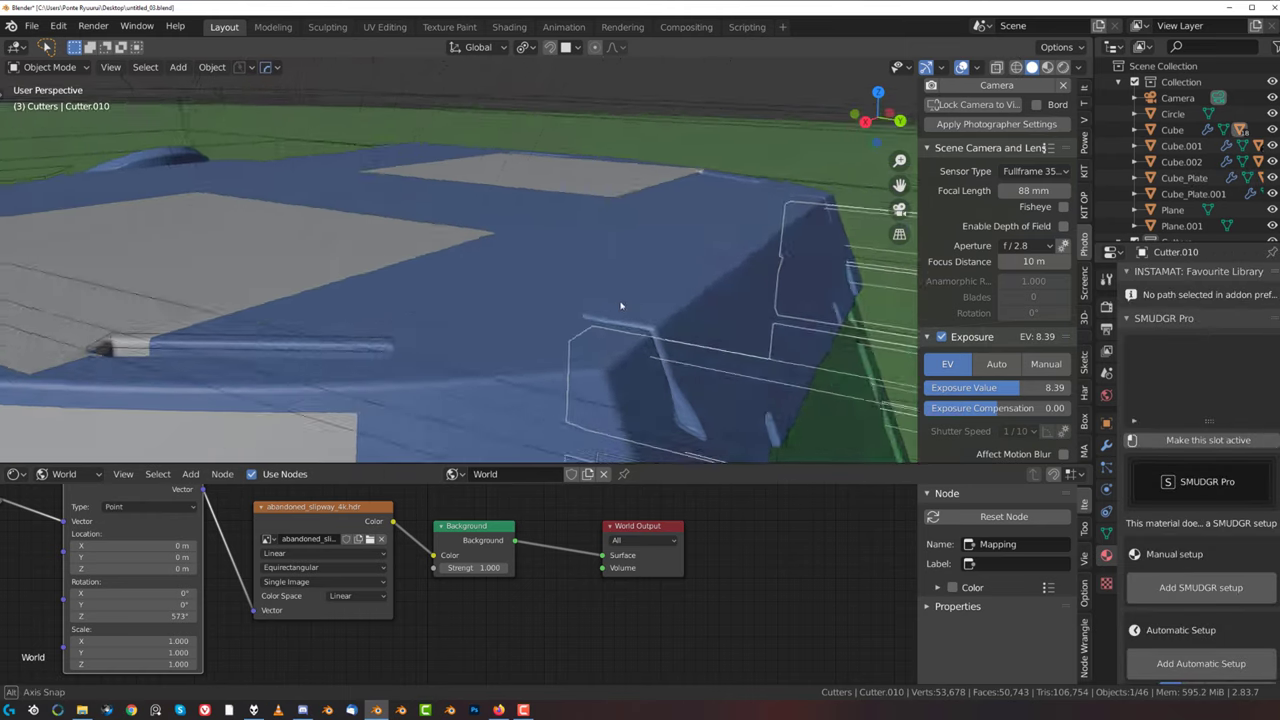
middle_drag(623, 306, 571, 289)
key(Tab)
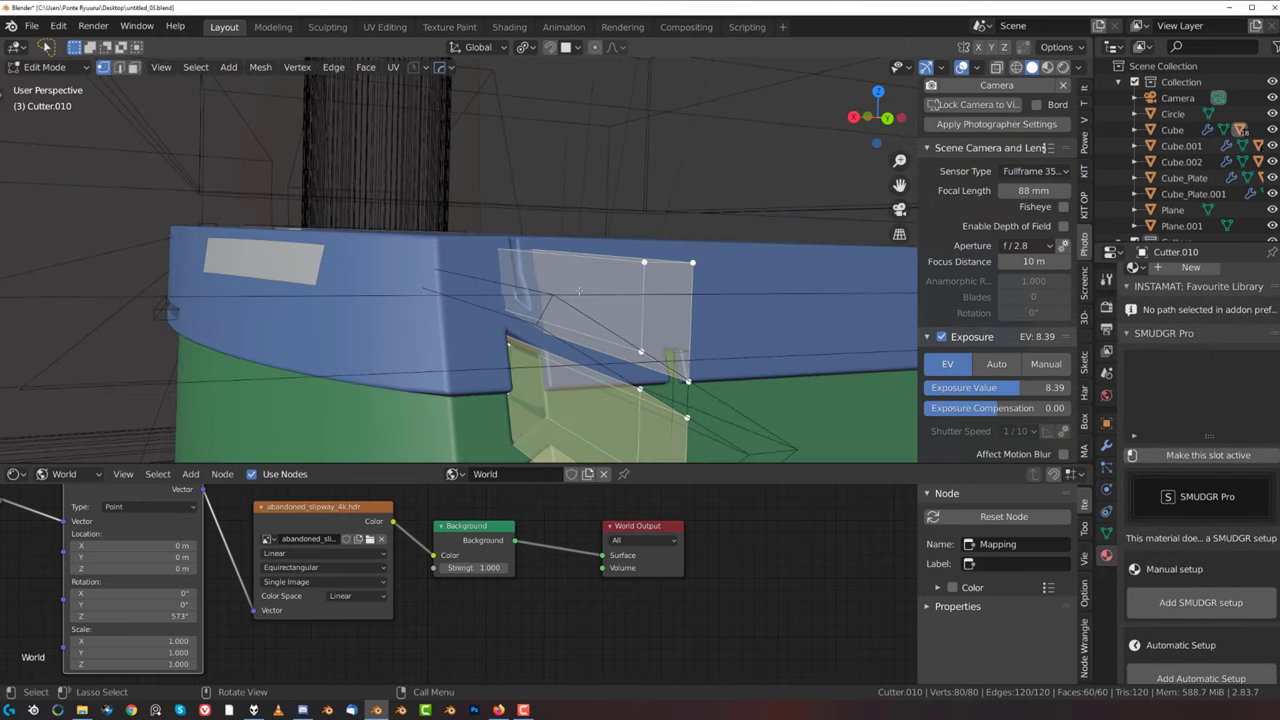
- Separate the cutter's upper linked box, which crosses the corner slot, into its own object
click(644, 263)
key(ctrl+l)
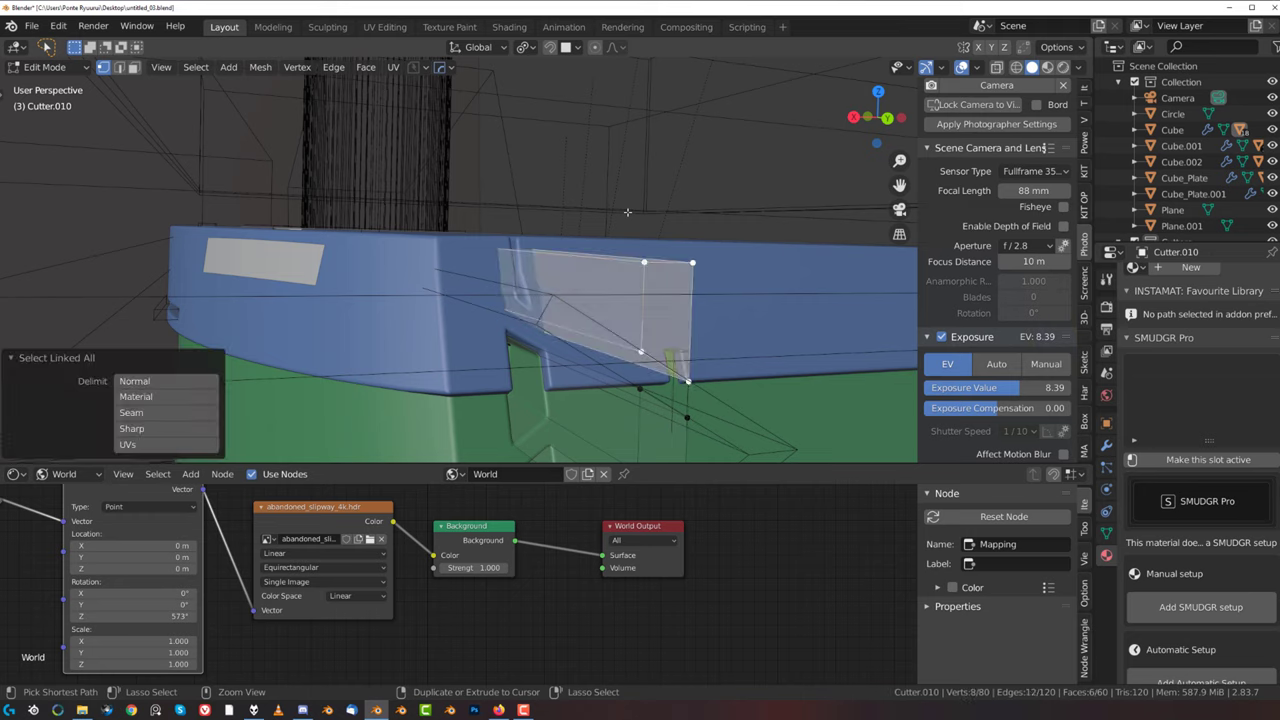
key(ctrl+p)
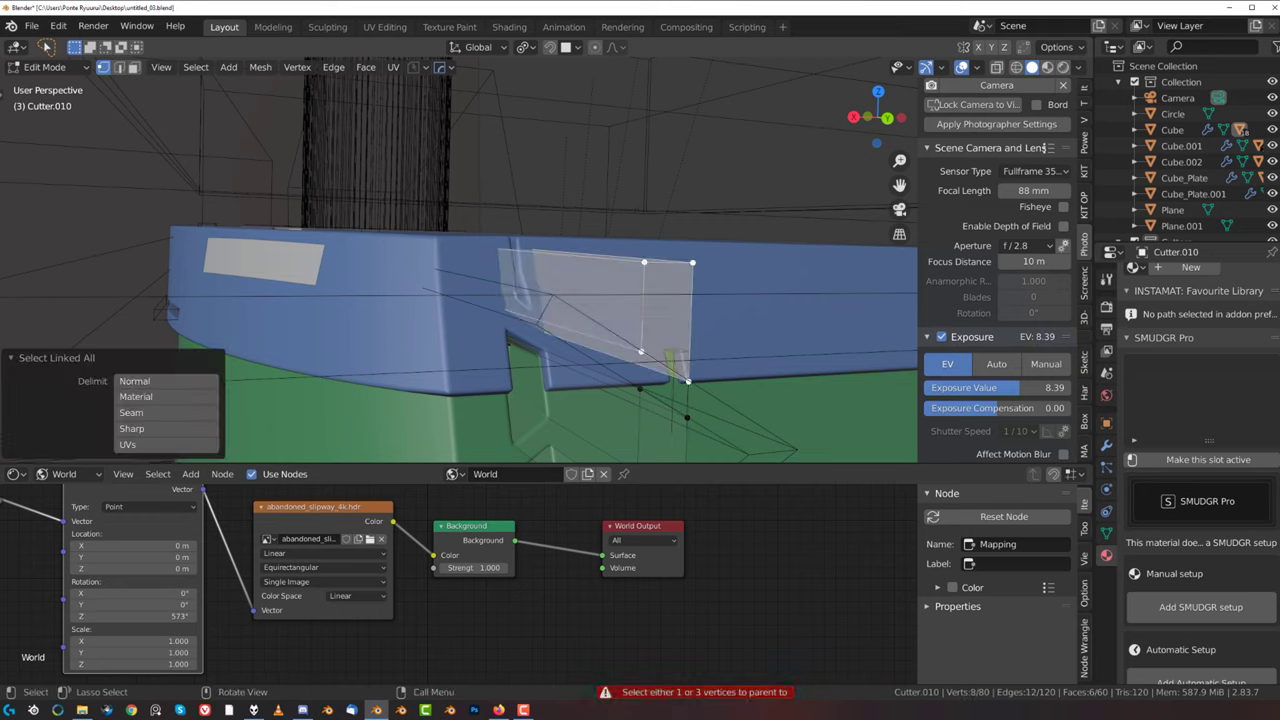
key(Tab)
click(672, 261)
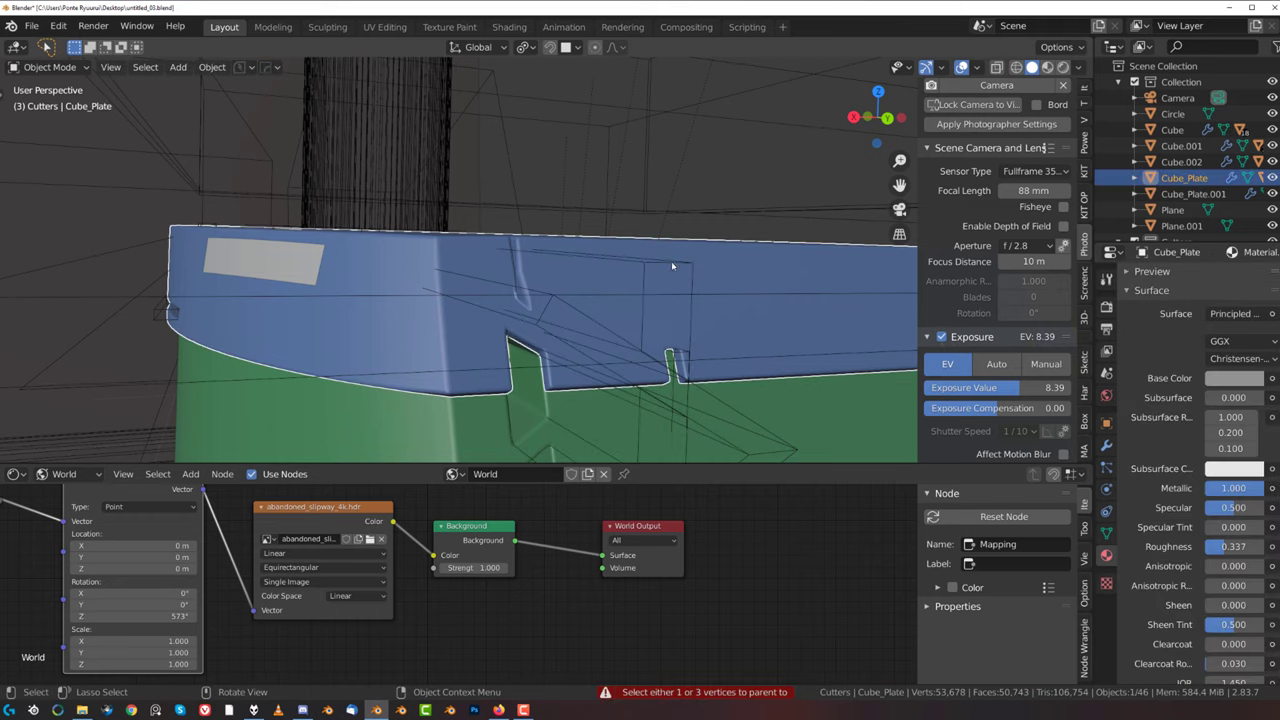
click(671, 261)
key(Tab)
key(x)
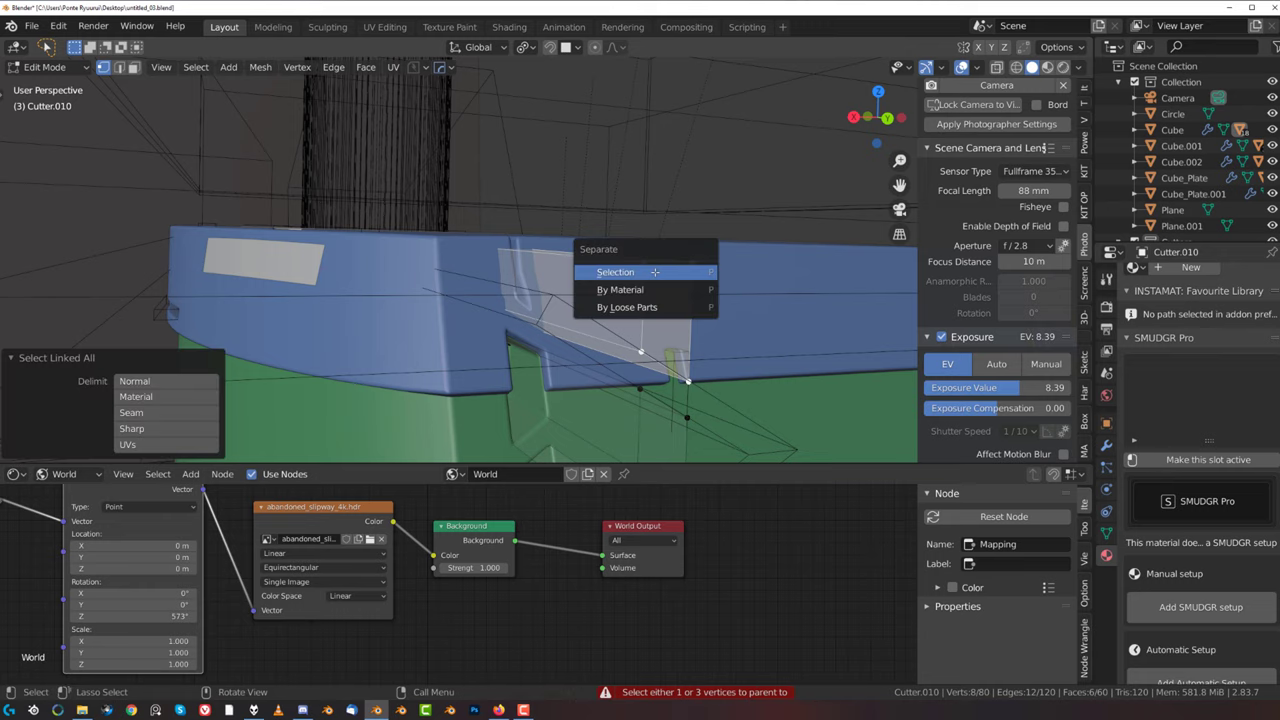
click(655, 271)
middle_drag(692, 278, 575, 200)
key(Tab)
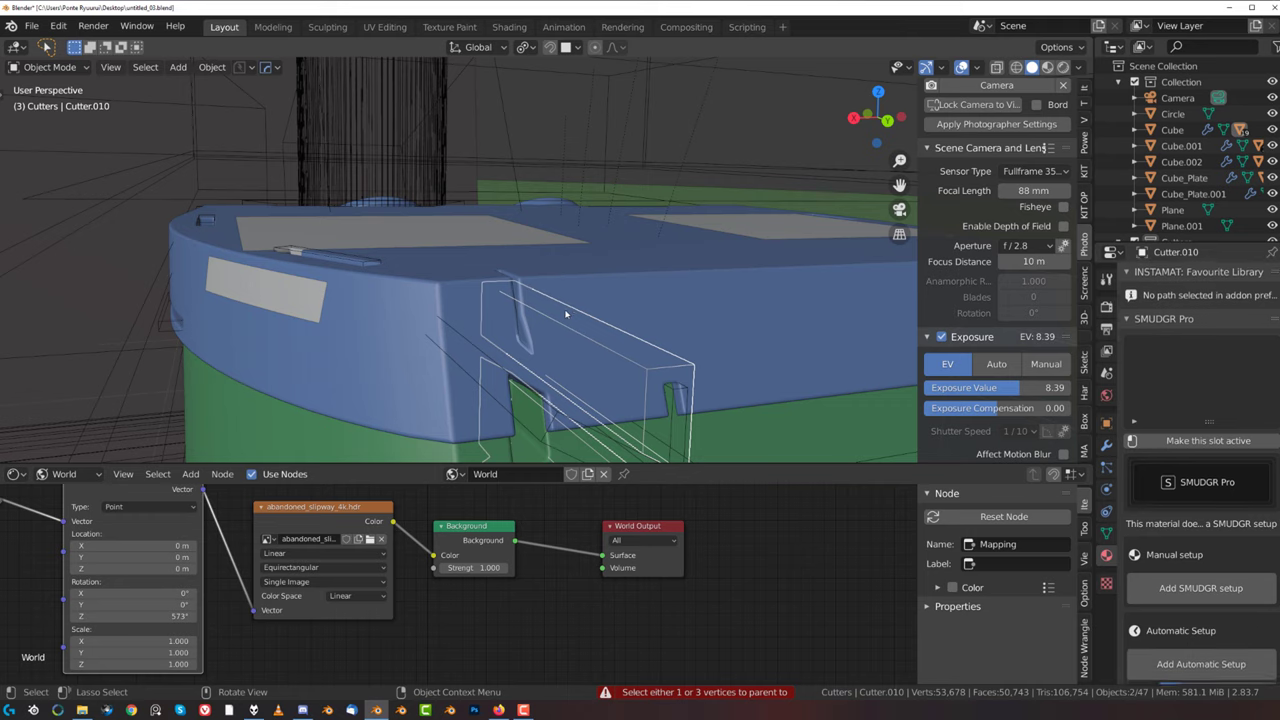
- Raise the separated cutter's top face about 0.051 m along global Z, above the plate's upper surface
click(577, 302)
click(583, 313)
key(Tab)
key(3)
click(589, 318)
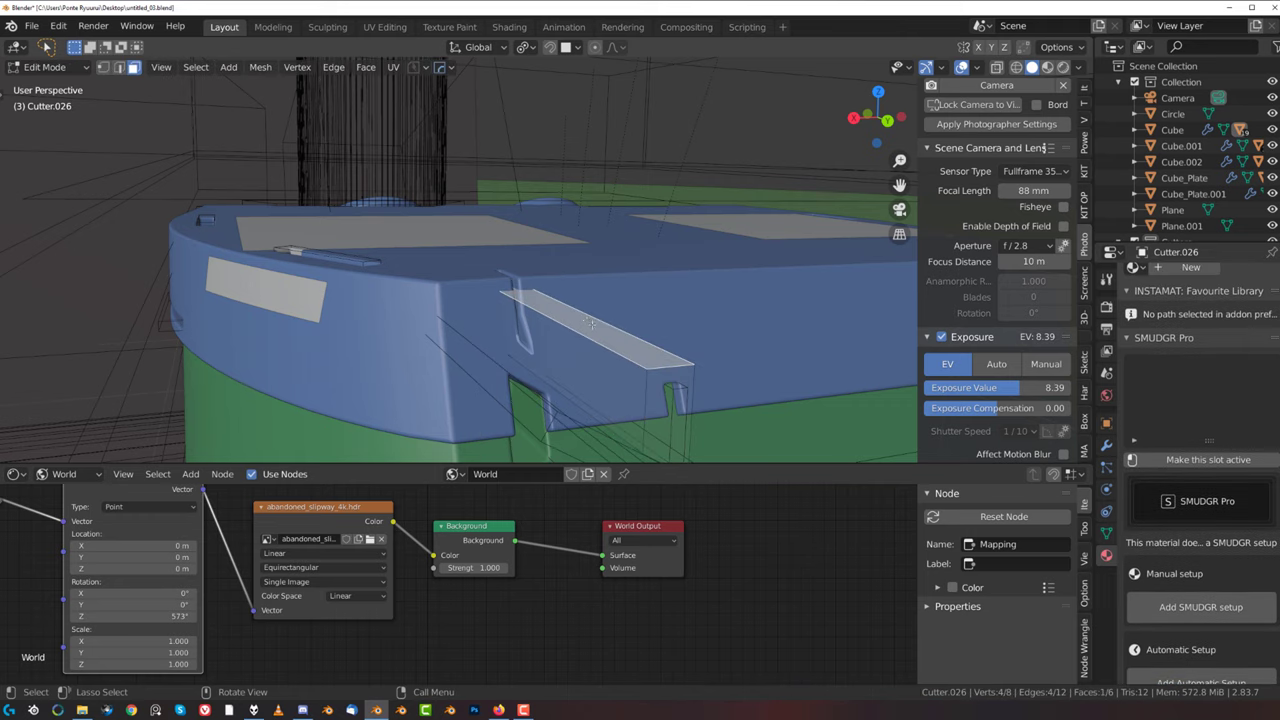
key(g)
key(z)
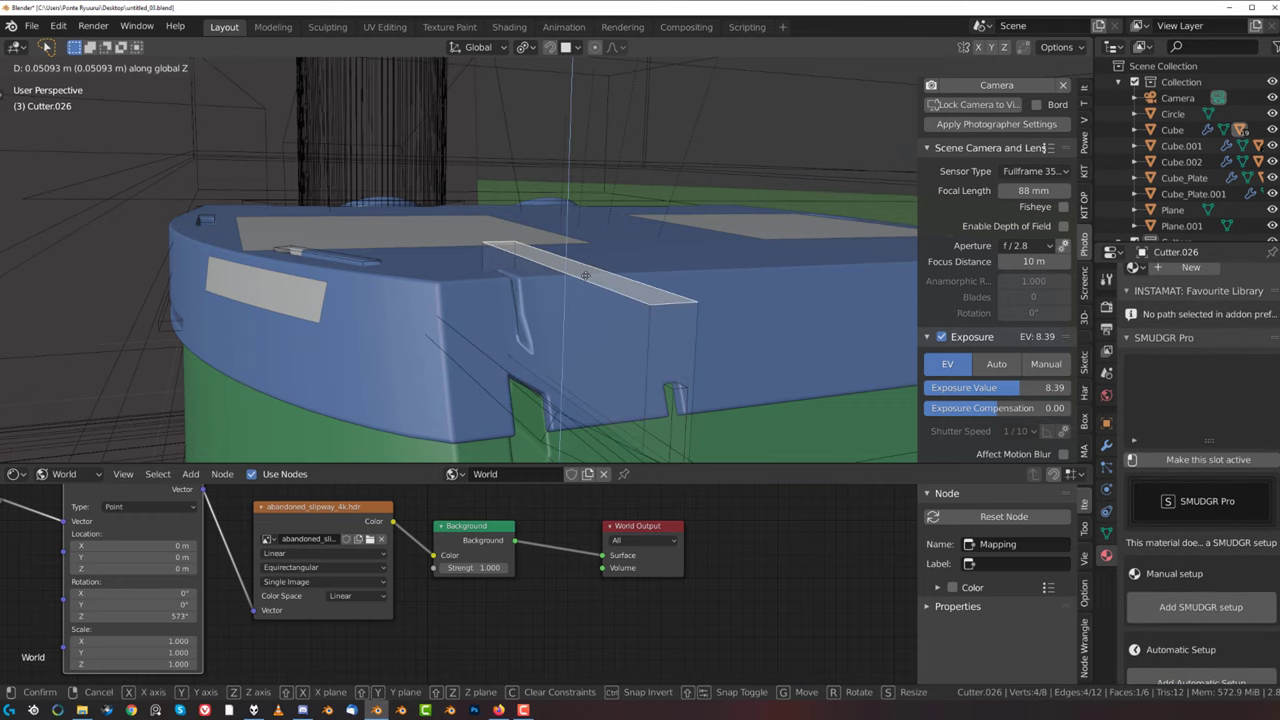
click(615, 265)
key(Tab)
- Cut the extended cutter out of the top plate with a HardOps Difference boolean
shift+click(637, 264)
key(q)
click(637, 266)
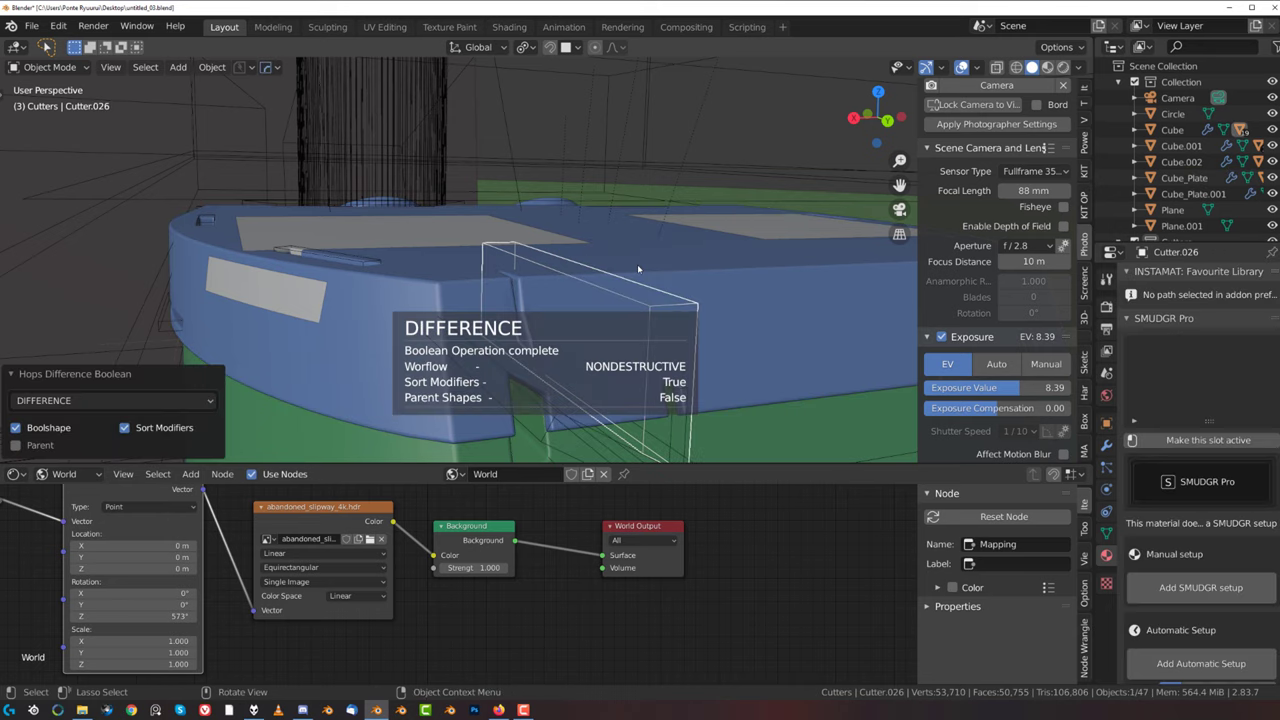
right_click(702, 233)
- Isolate the top plate in local view and apply its boolean modifiers with HardOps Smart Apply
scroll(712, 238, down, 12)
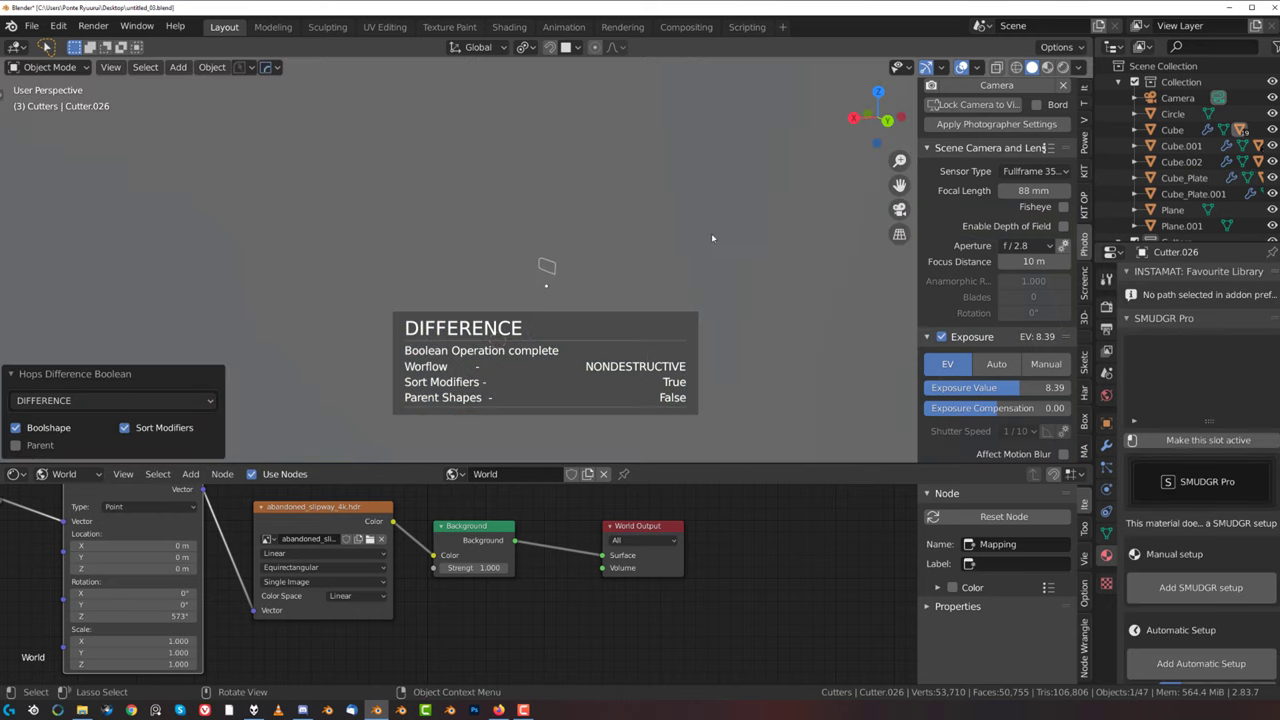
middle_drag(615, 198, 594, 245)
scroll(594, 245, up, 7)
shift+click(611, 174)
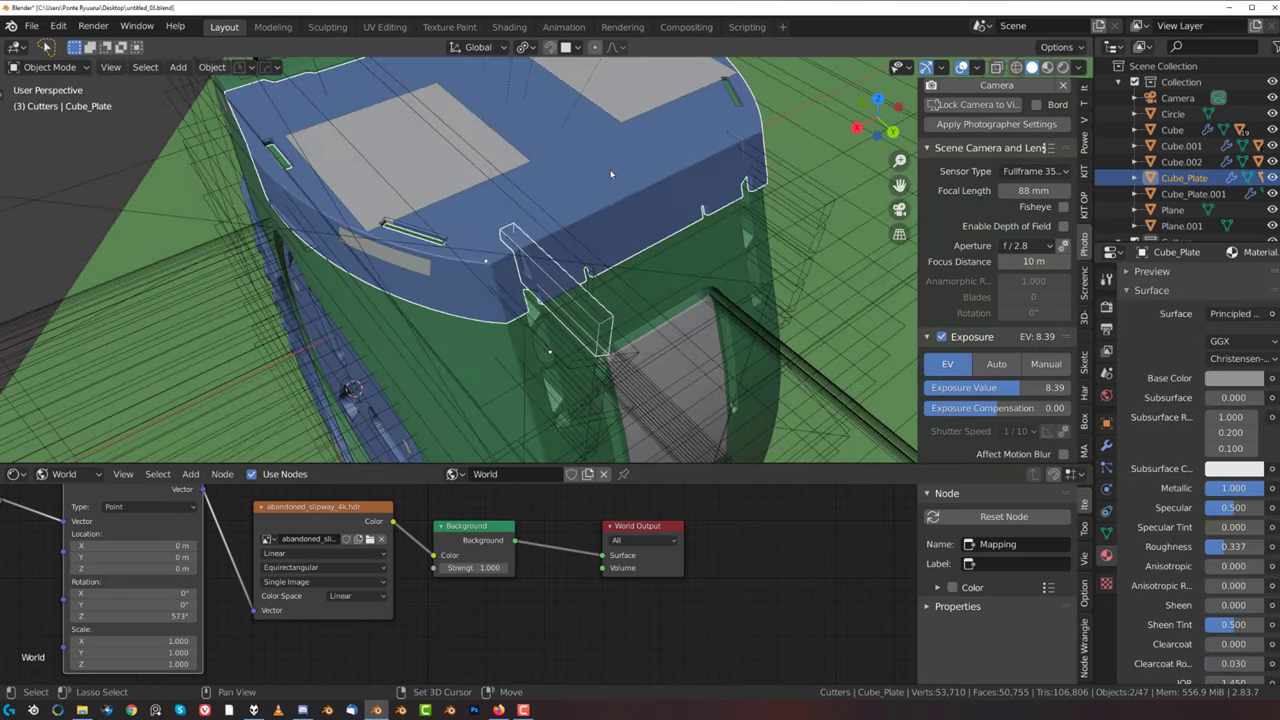
key(KP_Divide)
scroll(520, 270, up, 5)
scroll(543, 289, down, 2)
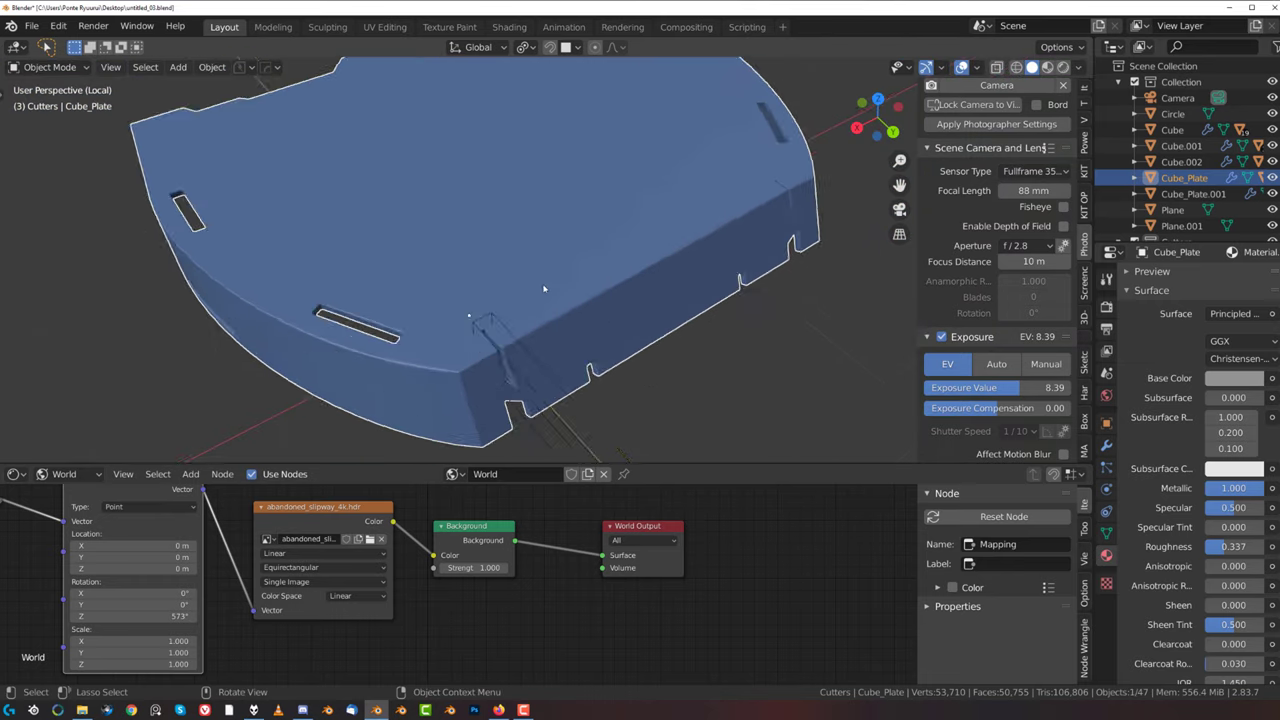
middle_drag(543, 289, 539, 279)
key(q)
mouse_move(563, 336)
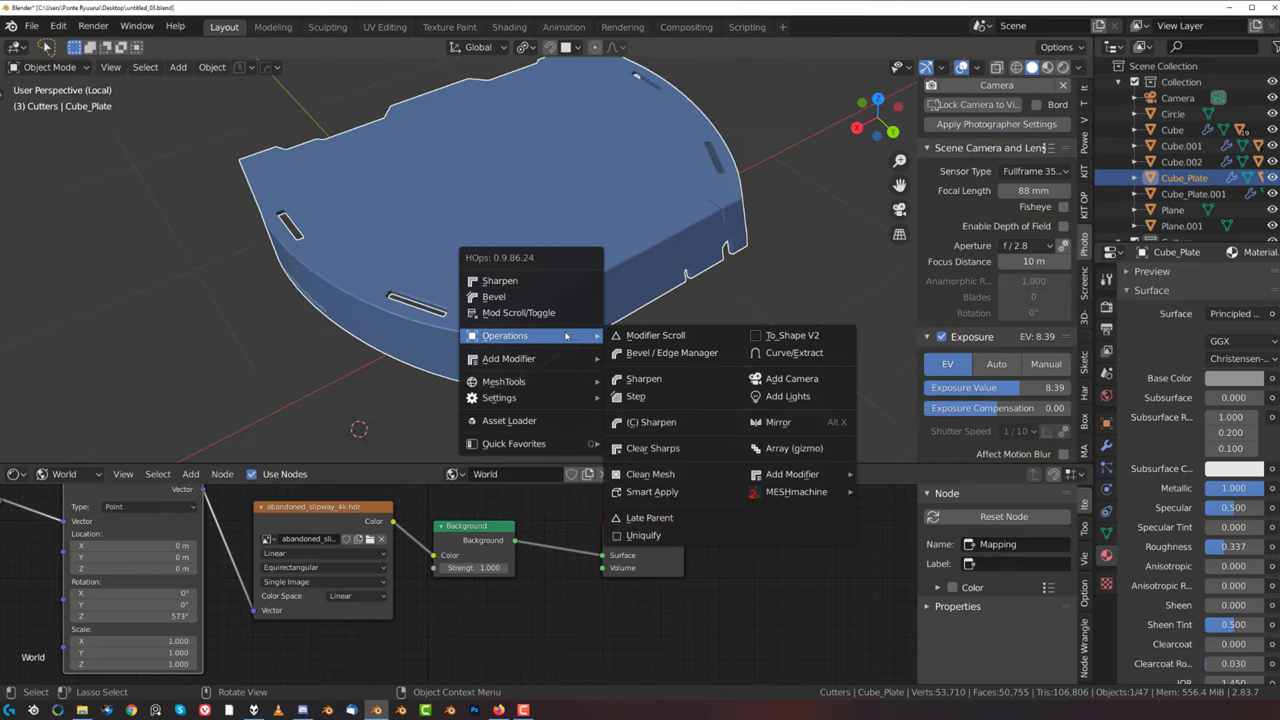
click(675, 494)
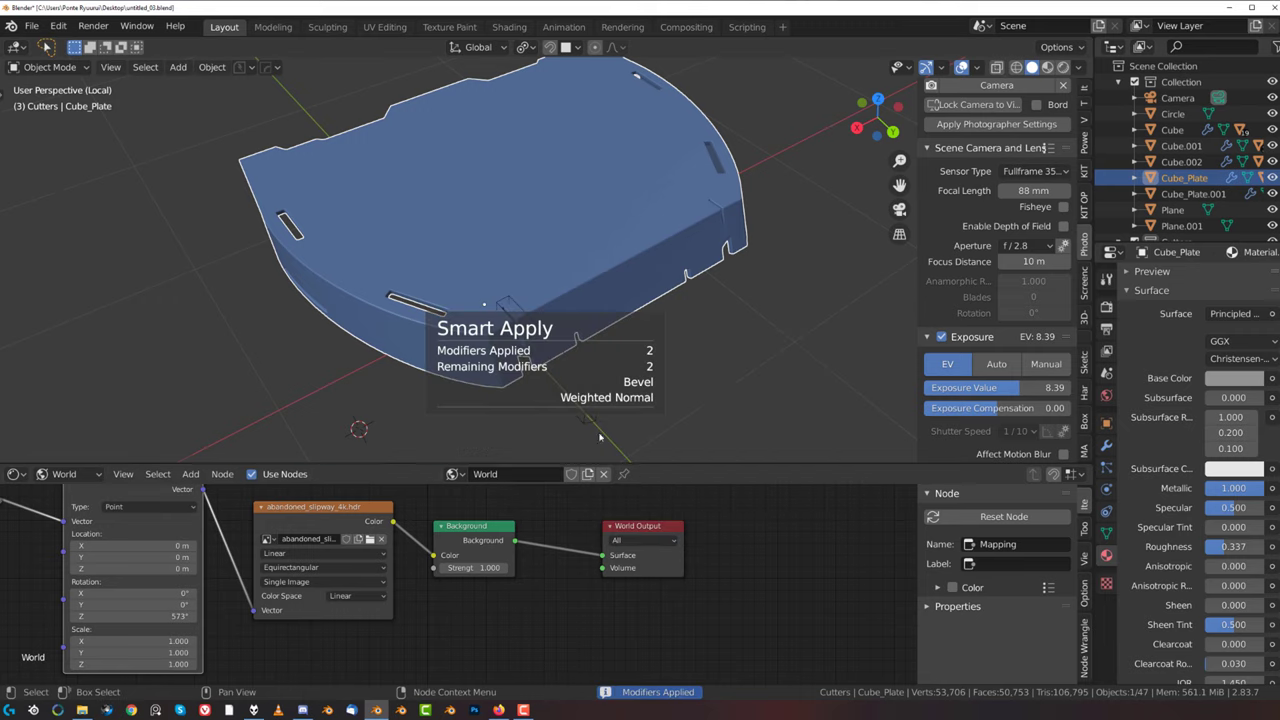
- Try to cut the top plate with the box cutter at the corner slot using a HardOps Difference boolean
scroll(540, 300, up, 4)
middle_drag(534, 300, 566, 206)
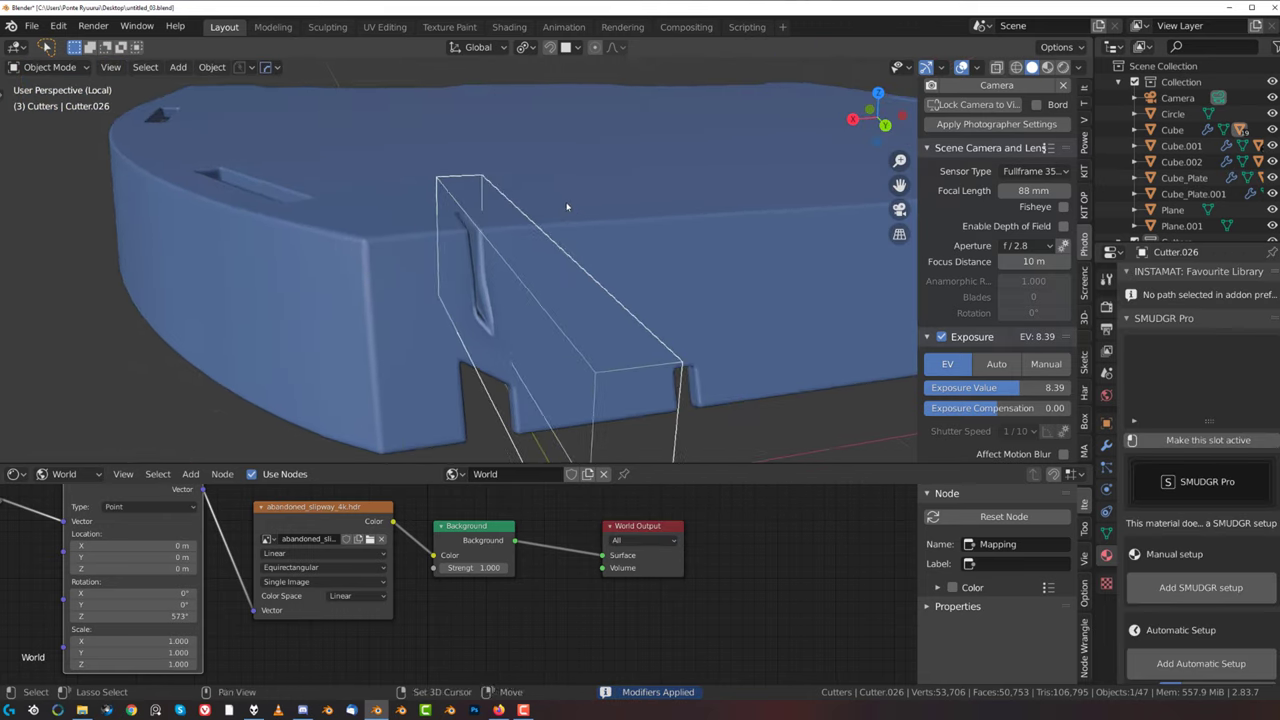
click(566, 206)
key(q)
click(544, 103)
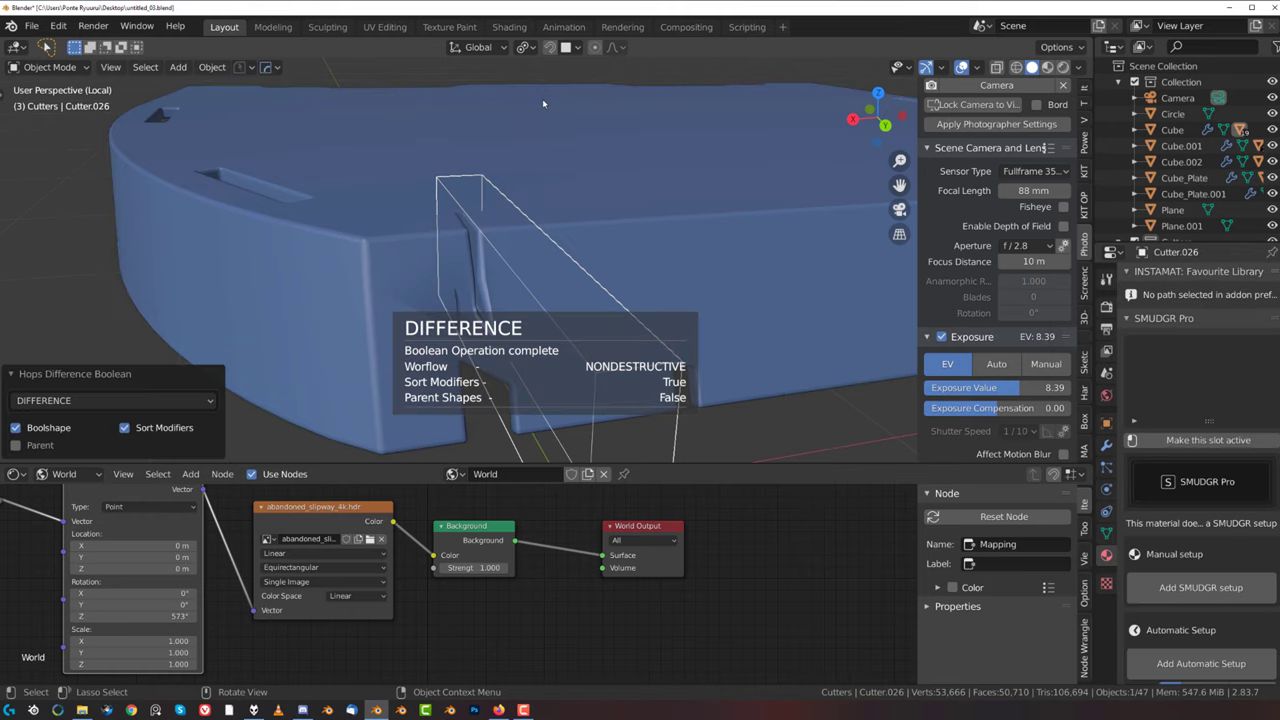
scroll(554, 143, down, 4)
key(ctrl+z)
scroll(532, 180, up, 5)
middle_drag(530, 180, 462, 240)
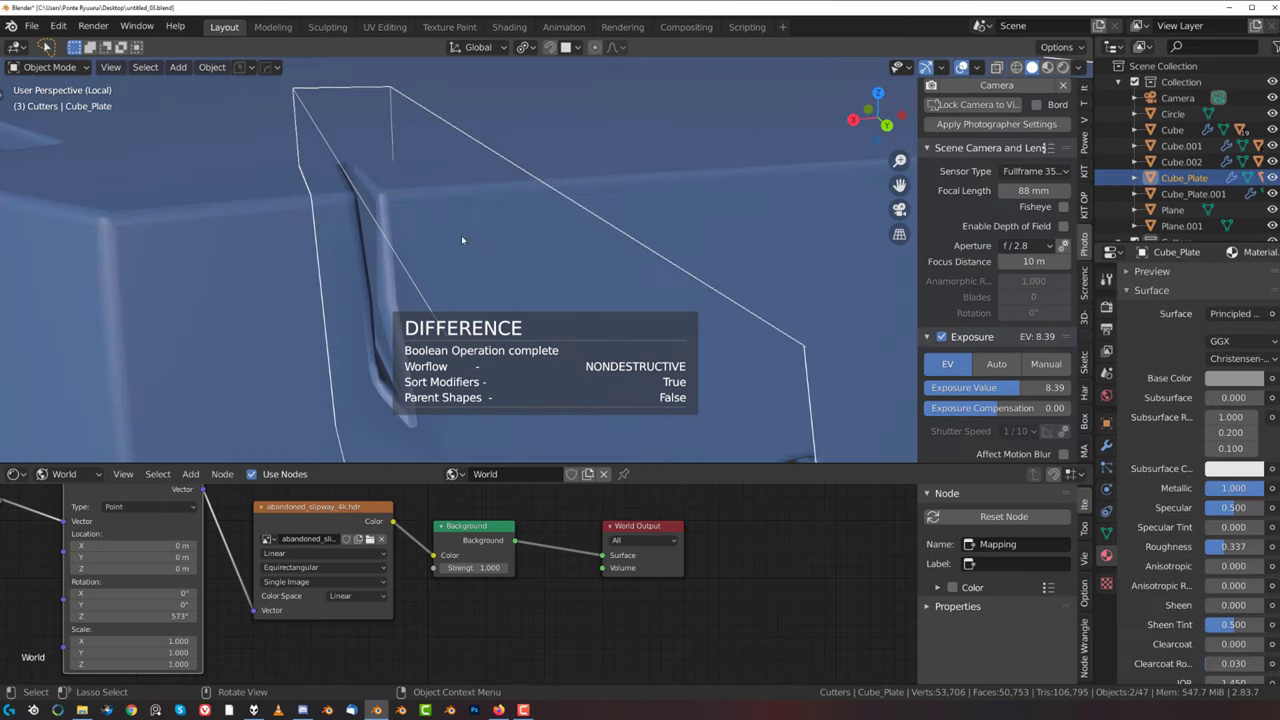
- Dissolve the edge loop running along the corner slot's opening in the top plate's mesh
key(Tab)
mouse_move(499, 191)
middle_down()
mouse_move(475, 318)
mouse_move(508, 210)
middle_up()
key(Tab)
key(Tab)
alt+shift+click(508, 209)
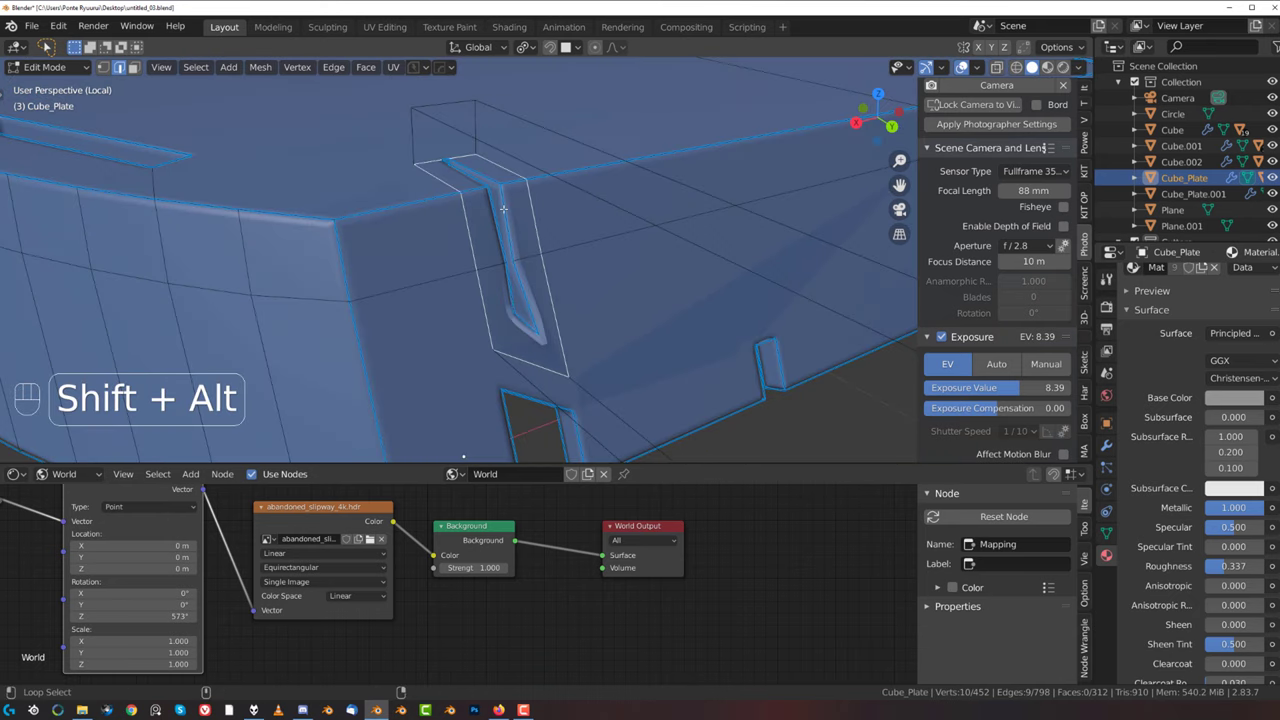
key(x)
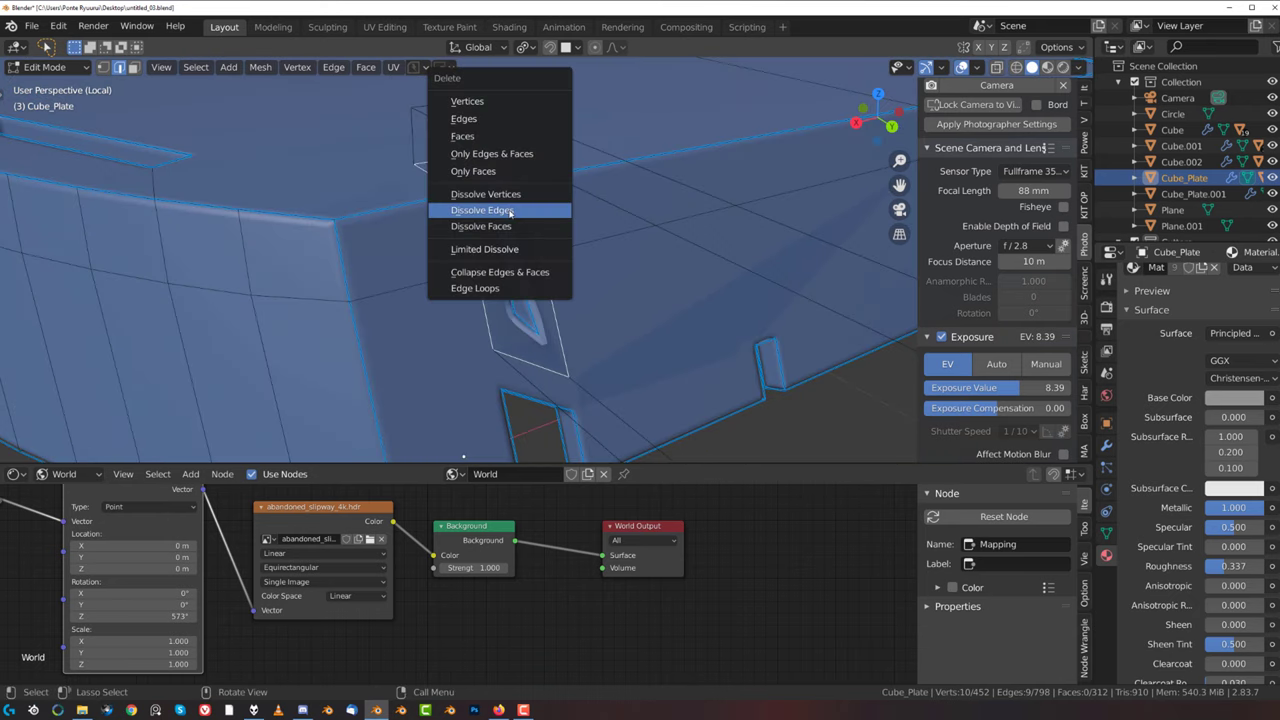
click(511, 212)
- Merge the slot's paired vertices at the plate's upper rim and at its end on the top surface to center with MACHIN3 Smart Vert
middle_drag(452, 178, 464, 197)
key(1)
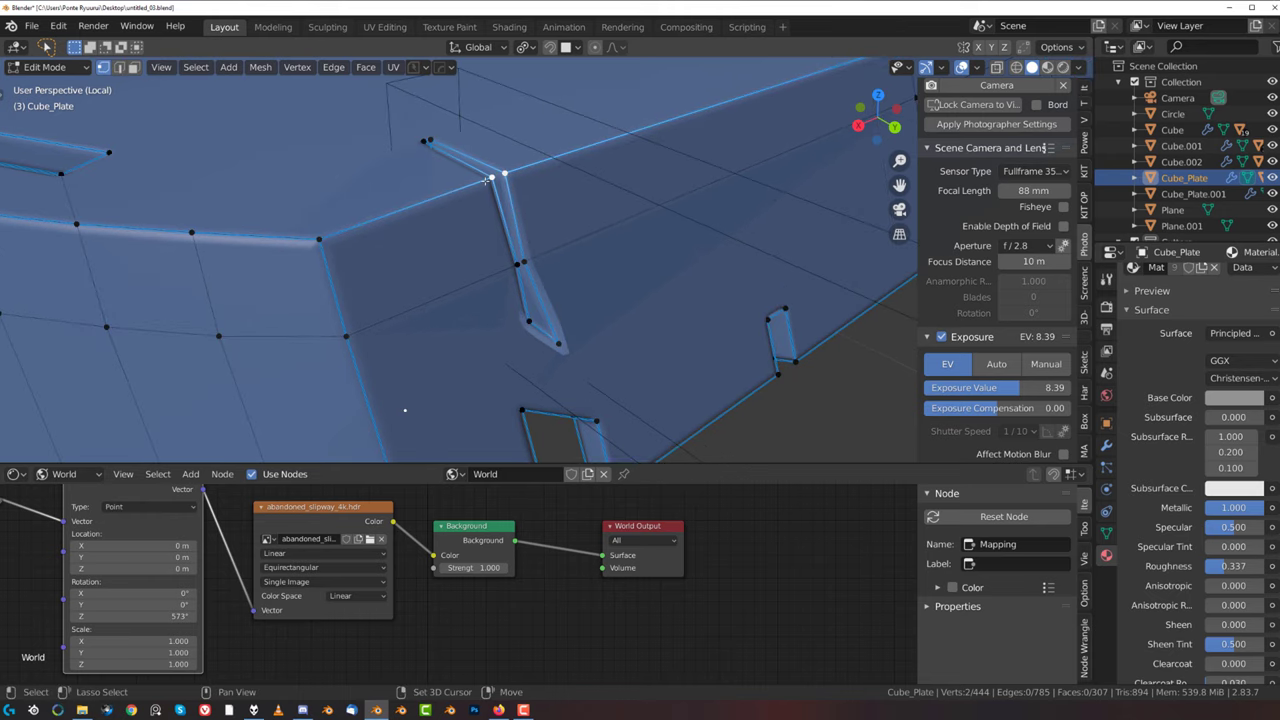
key(1)
click(427, 144)
key(1)
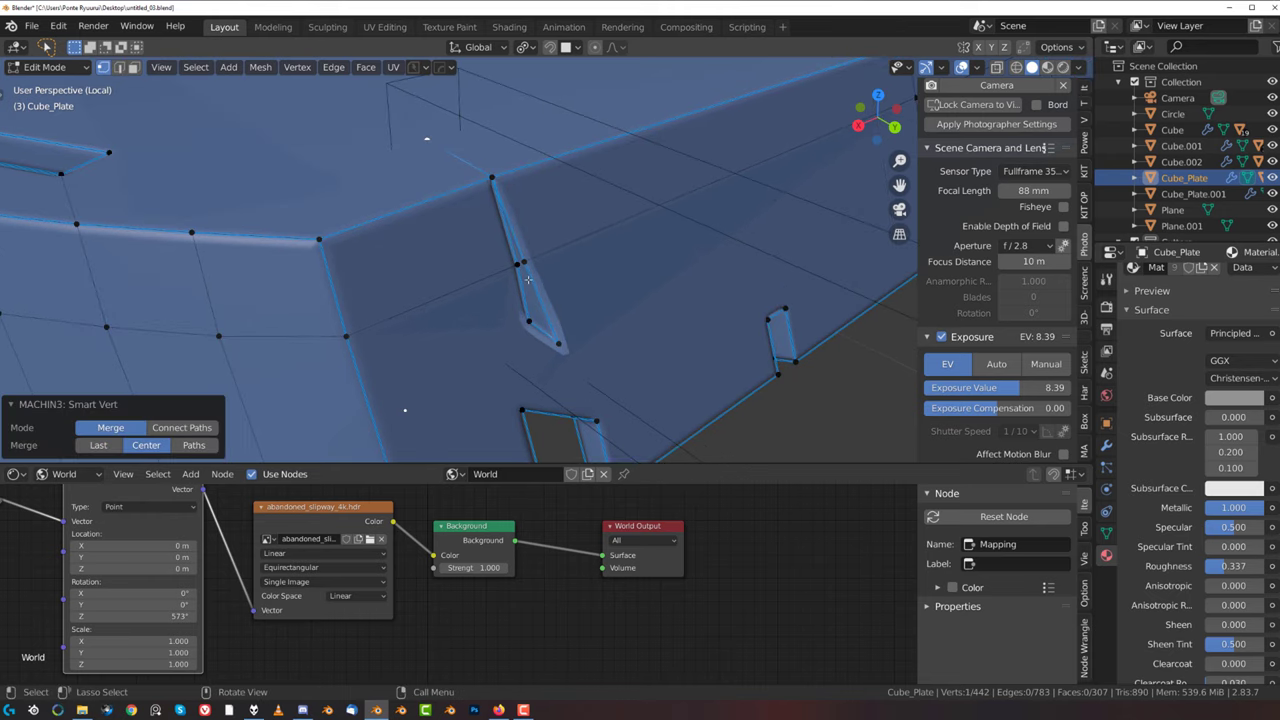
- Merge the slot's paired vertices on the plate's side wall, at mid-height and at the lower end
click(512, 263)
shift+click(527, 262)
key(1)
click(541, 325)
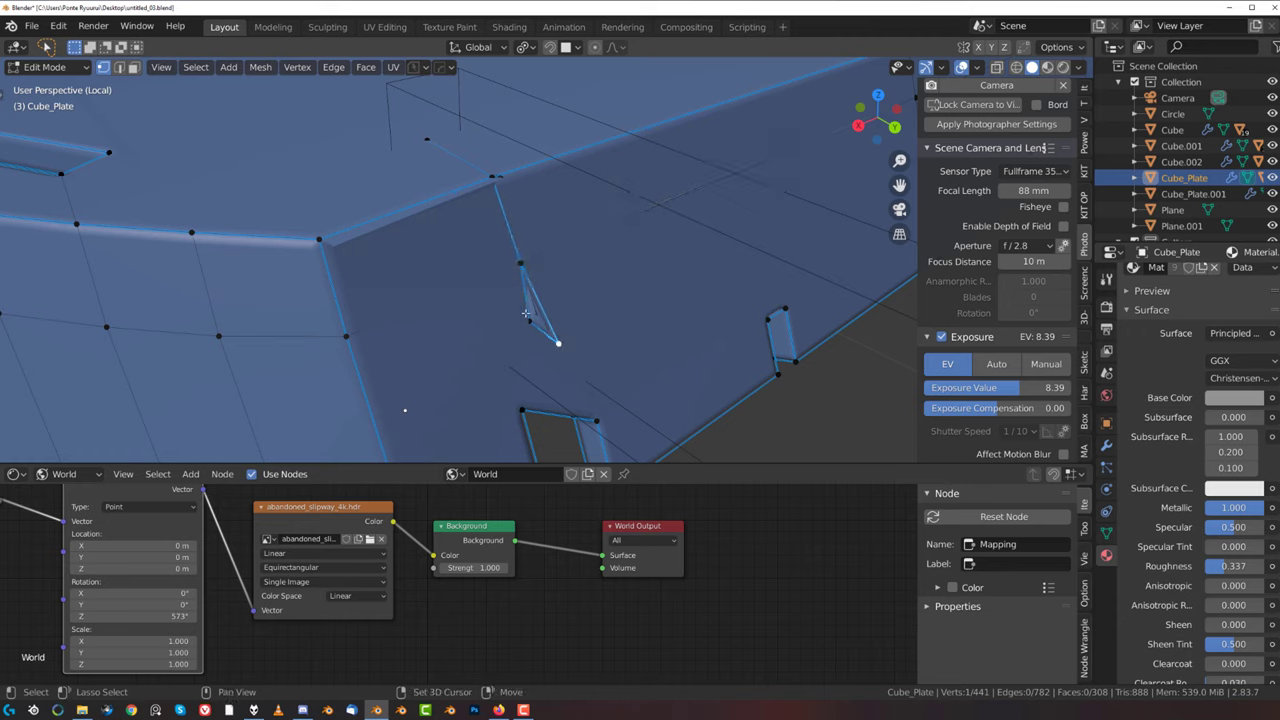
key(Tab)
click(630, 363)
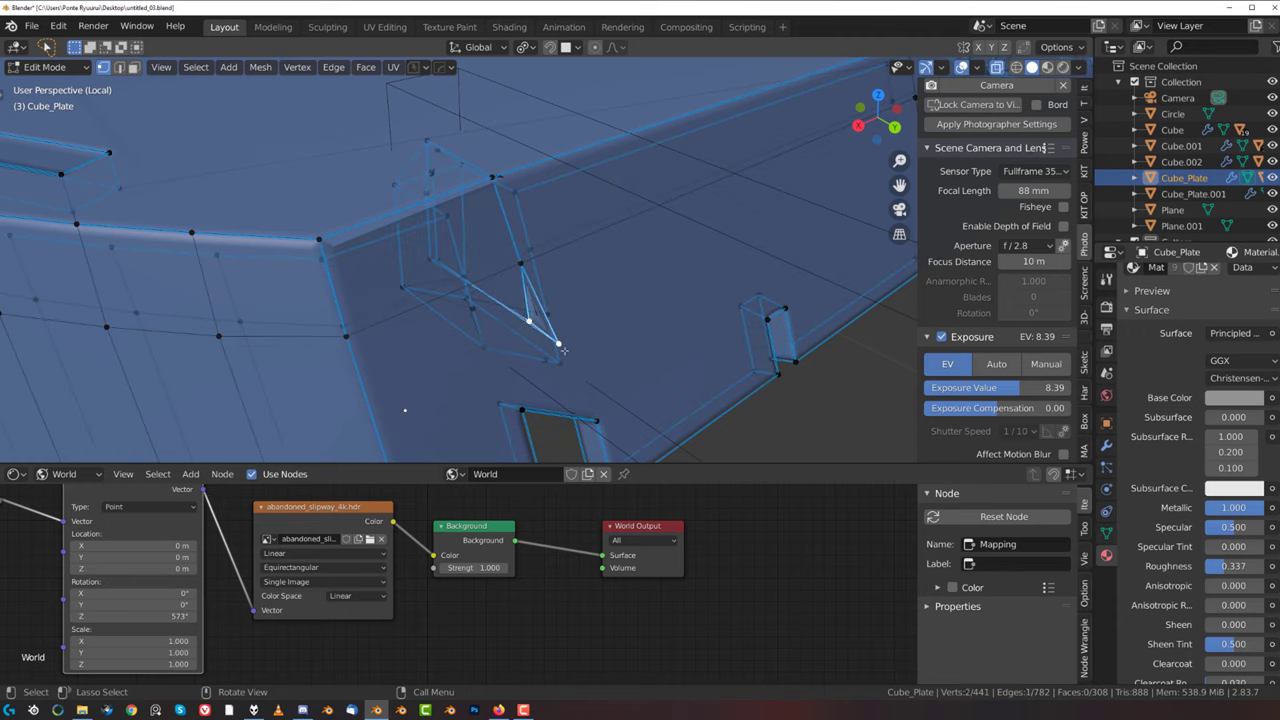
key(1)
- Delete two corner vertices at the lower end of the leftover slot pocket on the plate's underside
middle_drag(560, 345, 531, 295)
middle_drag(472, 366, 484, 328)
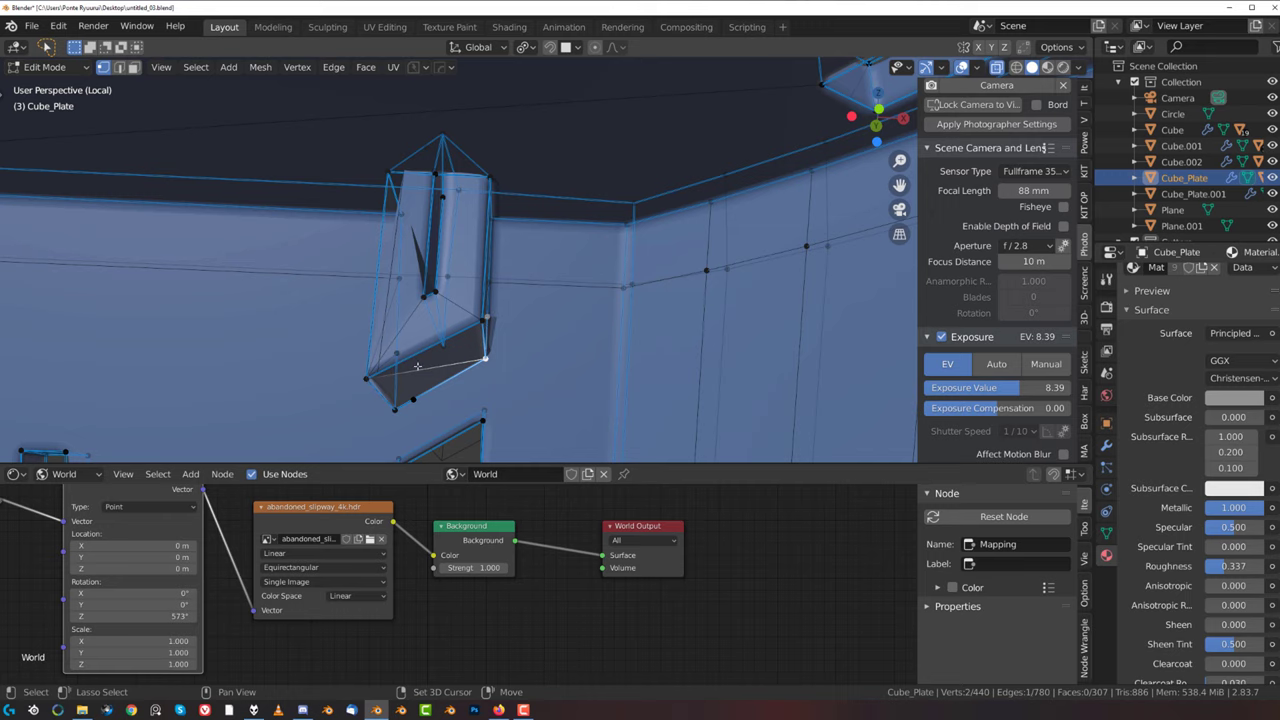
shift+click(369, 380)
middle_drag(369, 380, 448, 323)
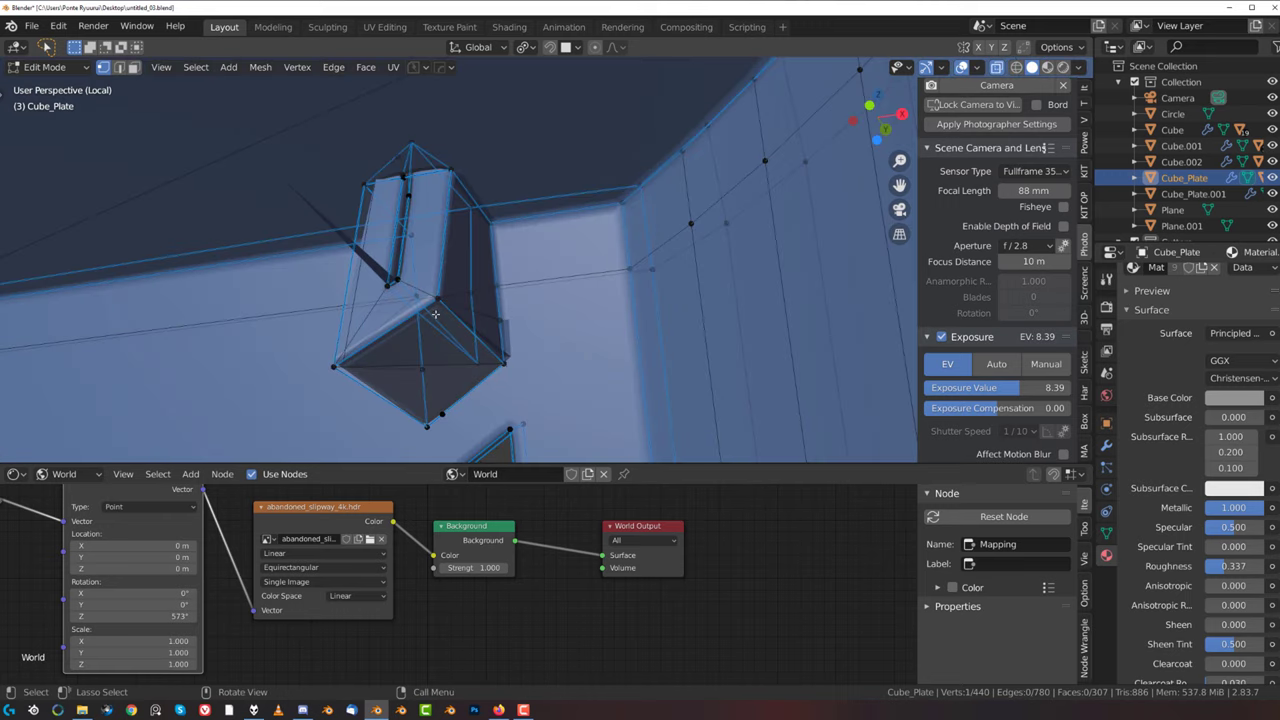
middle_drag(365, 352, 386, 221)
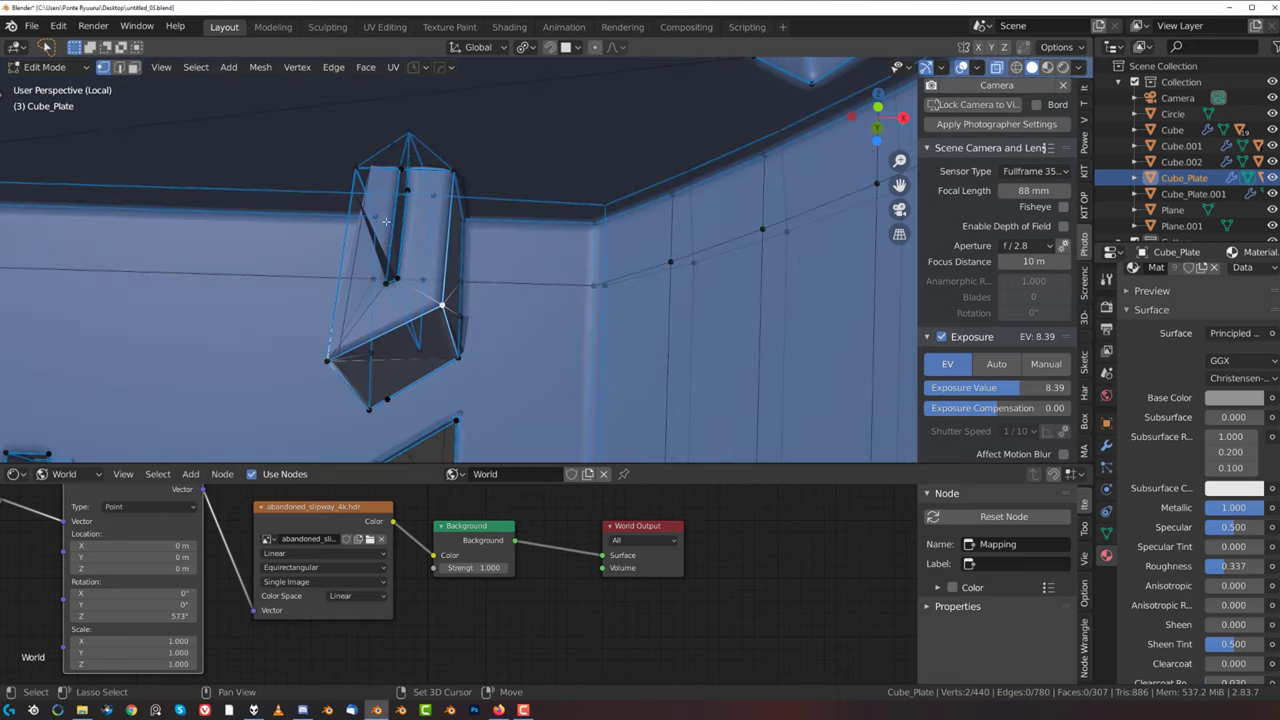
key(x)
key(Escape)
key(x)
click(395, 121)
- Delete the two loose outer vertices of the pocket's remaining lower faces
click(332, 355)
middle_drag(335, 354, 384, 346)
shift+click(437, 320)
key(q)
click(437, 320)
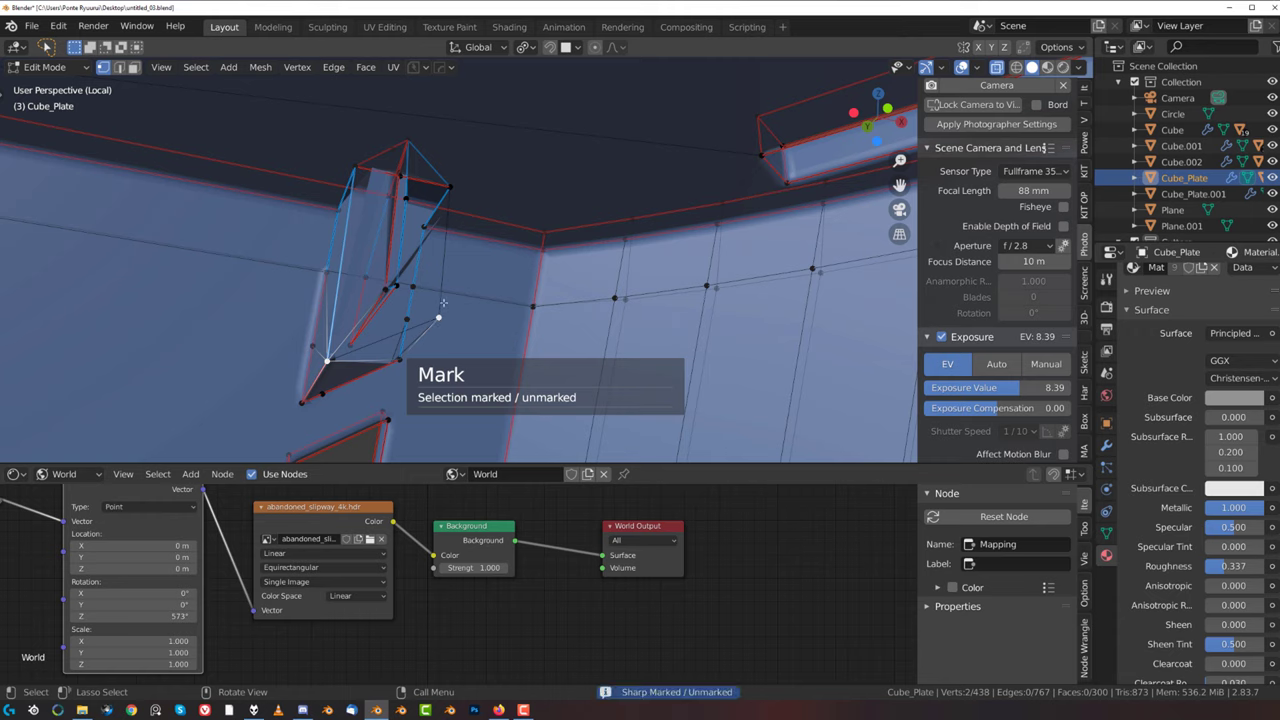
key(alt+a)
key(x)
click(442, 314)
middle_drag(442, 314, 462, 315)
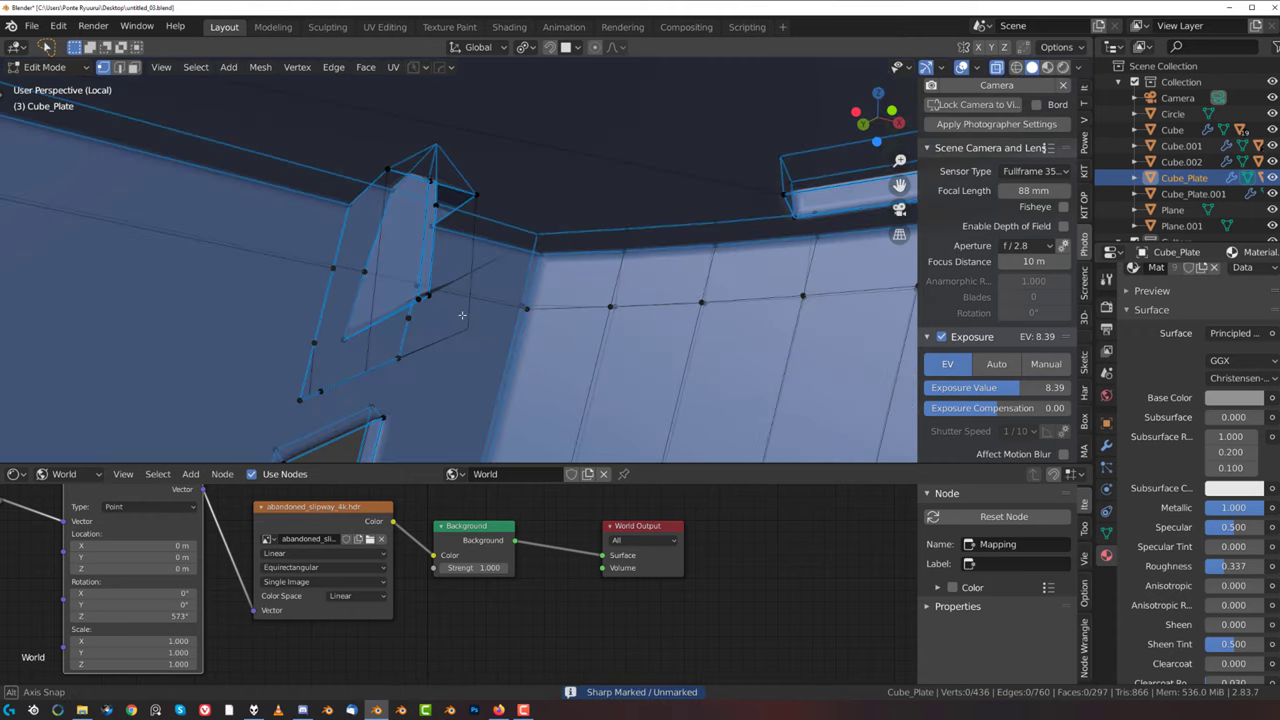
- Delete the stray vertices at the inner bottom corner of the pocket's remaining wall
key(Tab)
key(Tab)
click(450, 233)
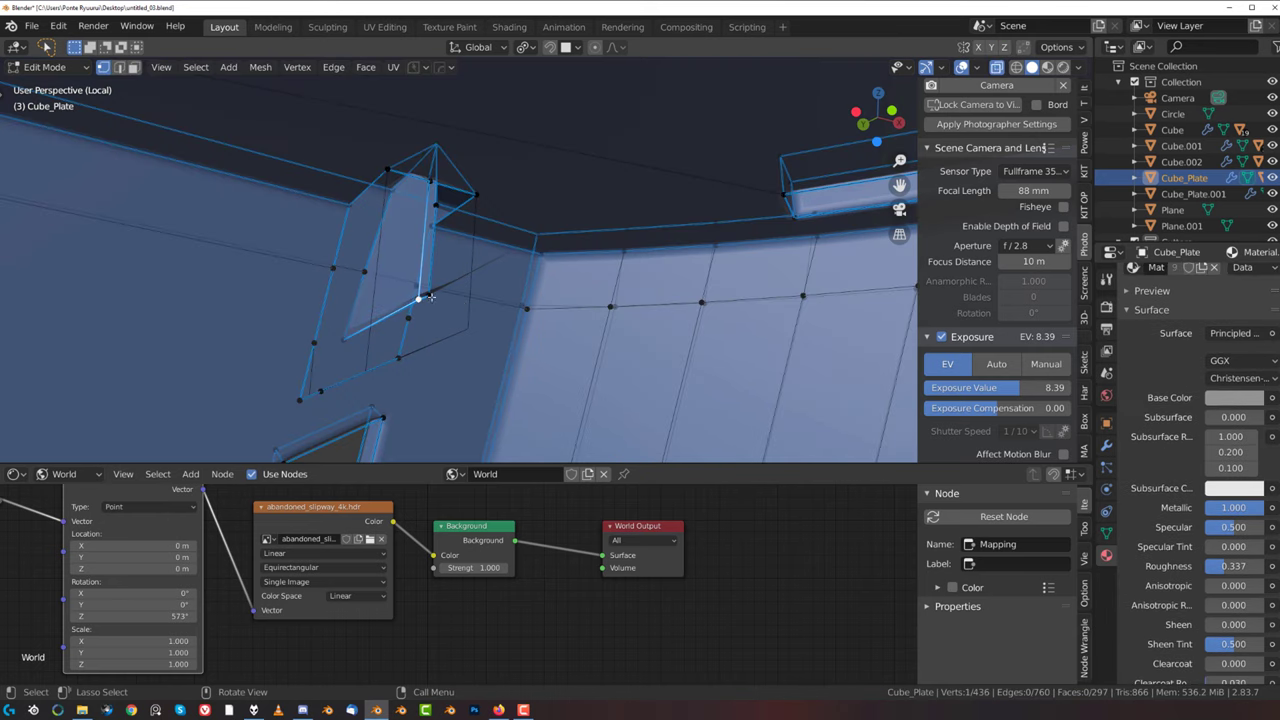
key(x)
click(430, 290)
- Try to delete the protruding vertex at the pocket's upper end
click(453, 197)
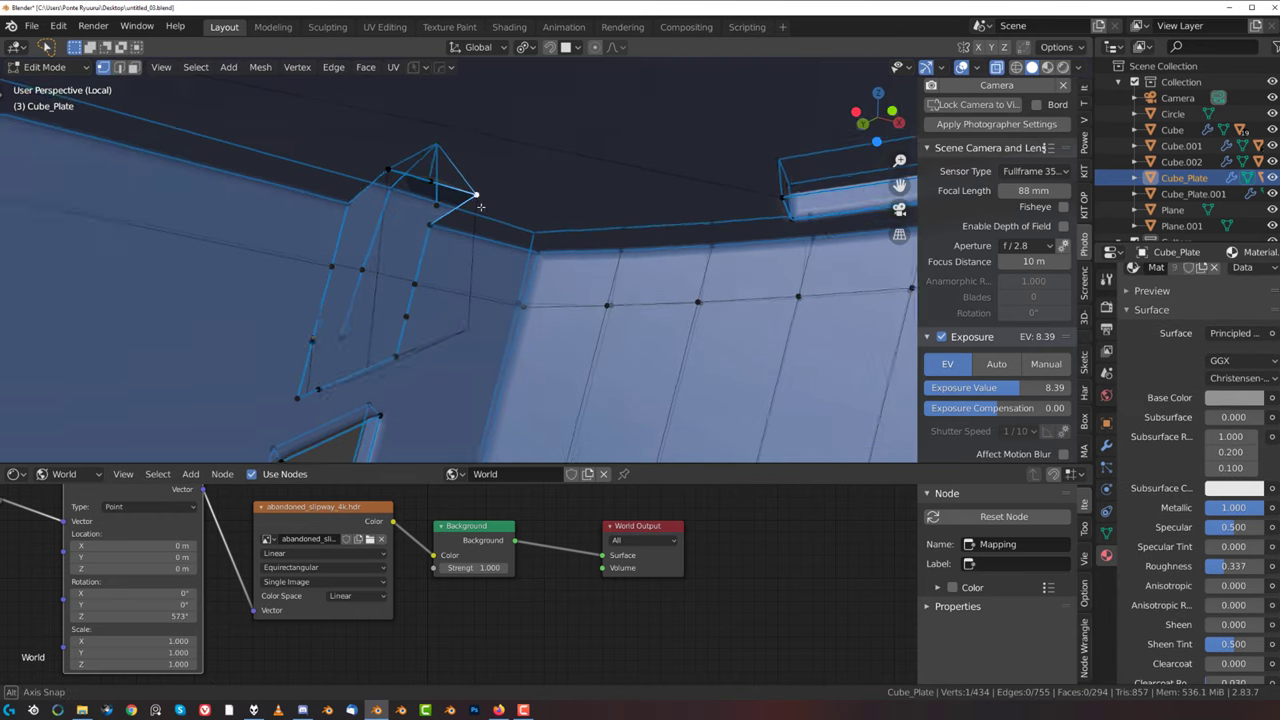
middle_drag(453, 197, 330, 222)
key(x)
click(437, 174)
key(ctrl+z)
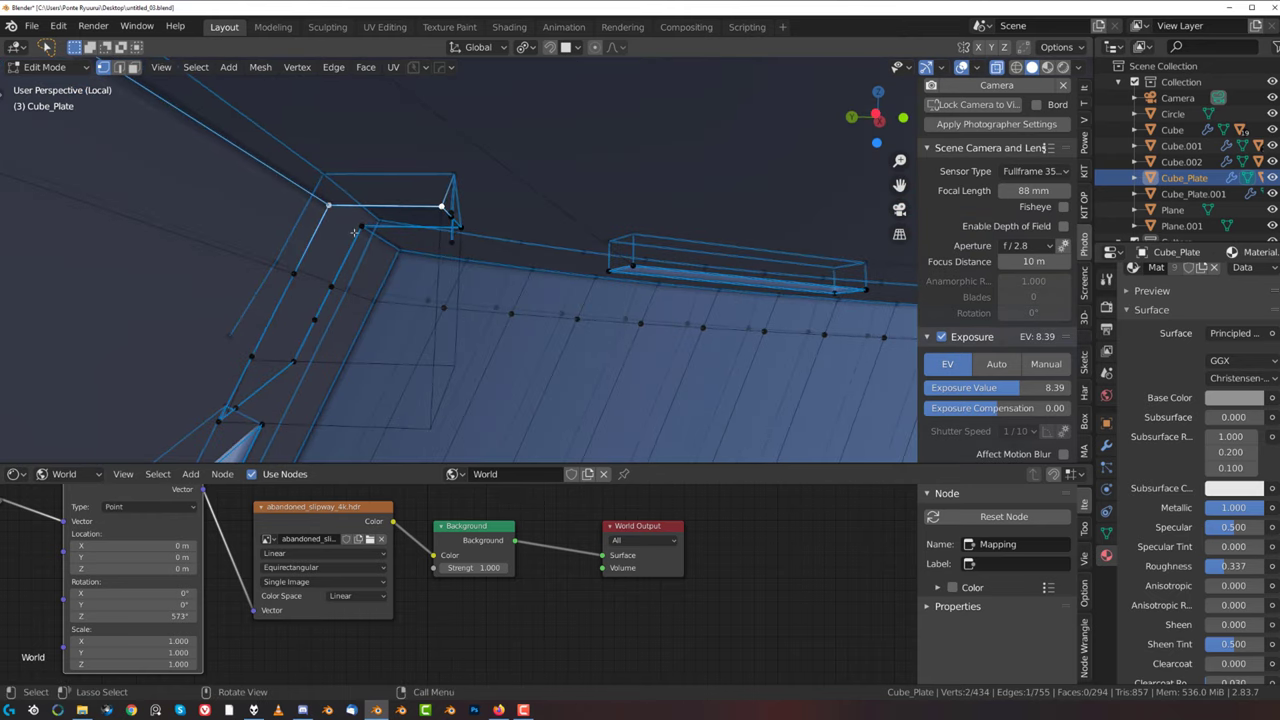
- Merge the clustered leftover vertices at the pocket's upper end with Smart Vert set to Last
key(1)
click(446, 246)
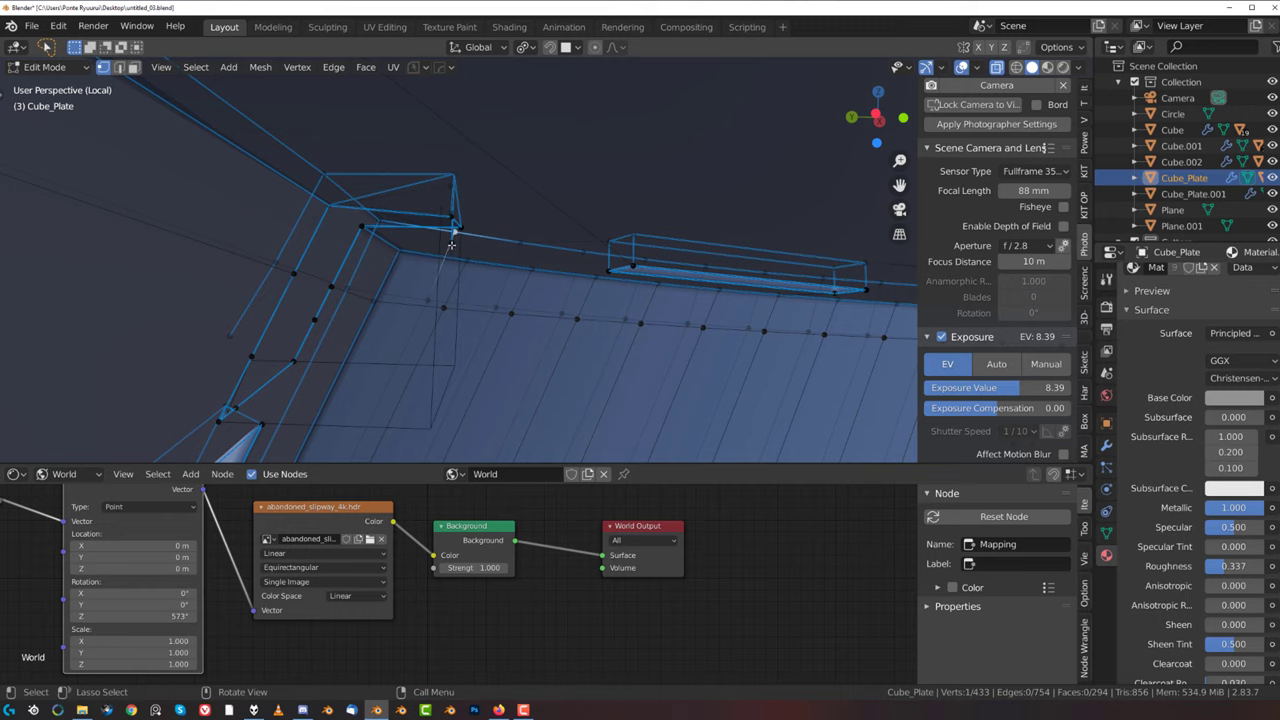
middle_drag(462, 241, 398, 240)
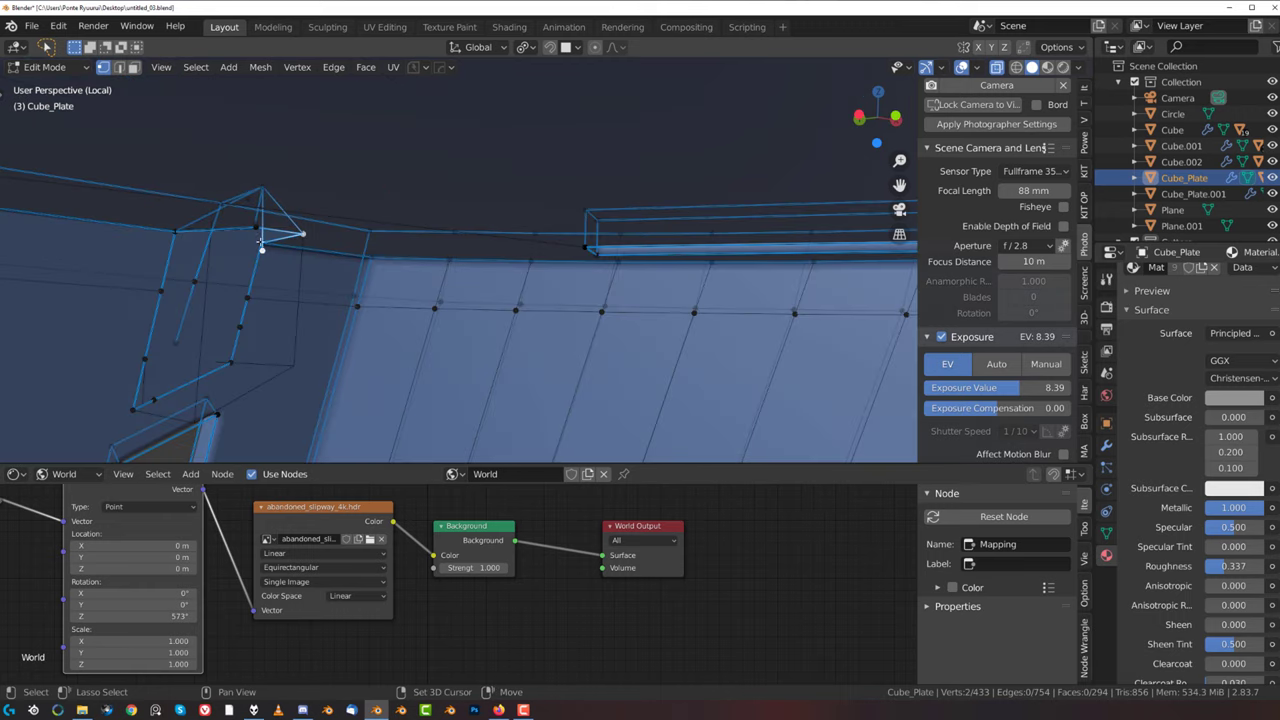
key(m)
middle_drag(258, 234, 493, 225)
key(1)
click(437, 269)
shift+click(434, 256)
key(1)
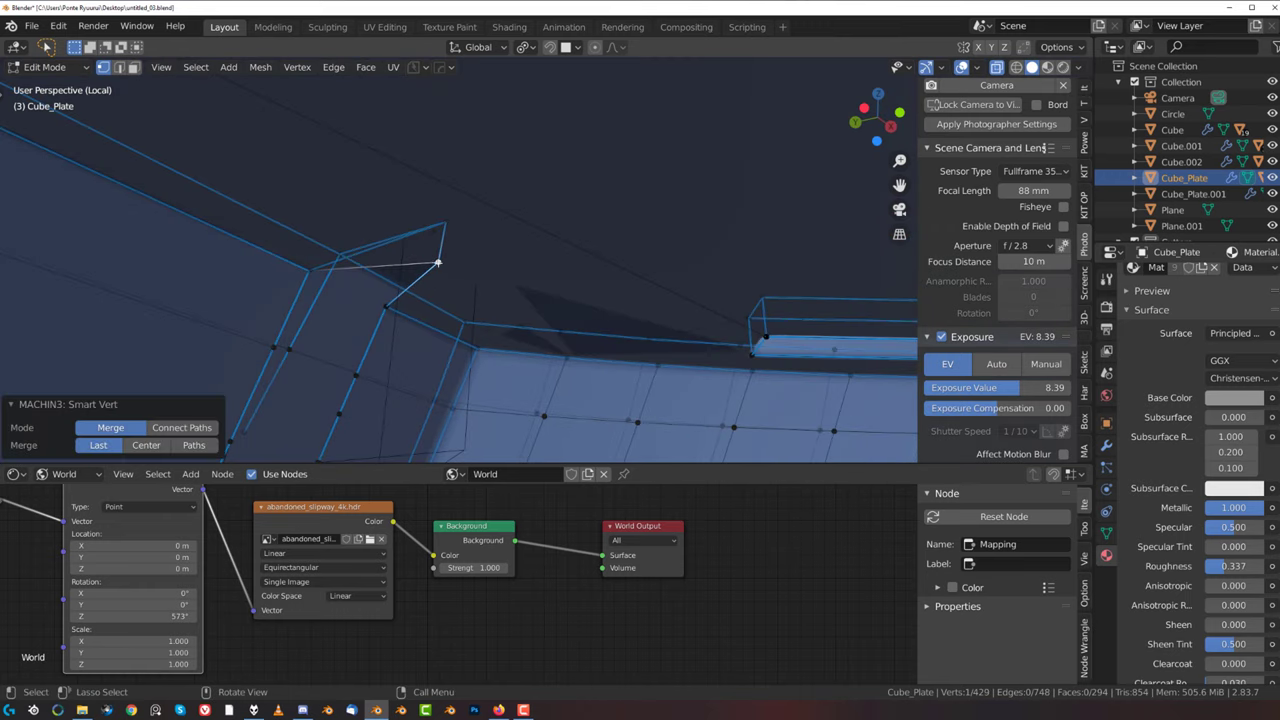
- Merge the pocket's remaining protruding upper vertices into the slot outline's corner on the inner rim
shift+click(308, 270)
key(1)
shift+click(447, 226)
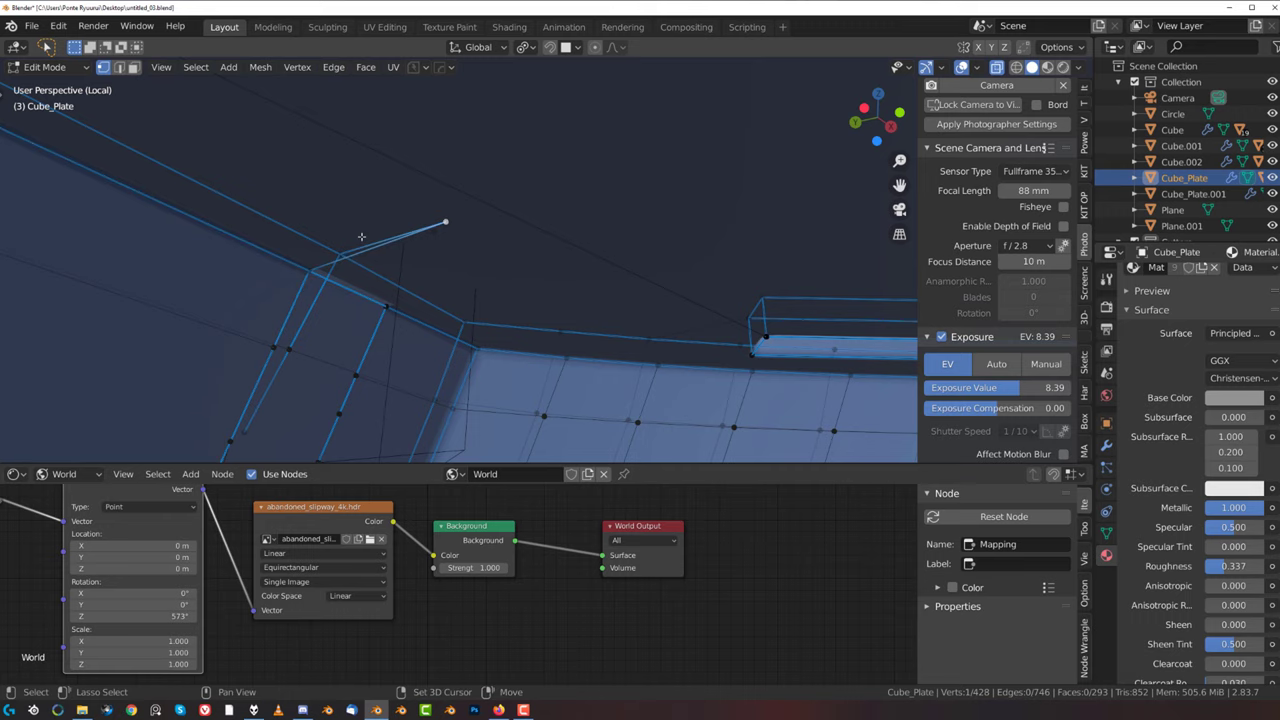
key(1)
click(440, 228)
middle_drag(438, 232, 410, 261)
shift+click(304, 271)
key(1)
middle_drag(305, 273, 320, 300)
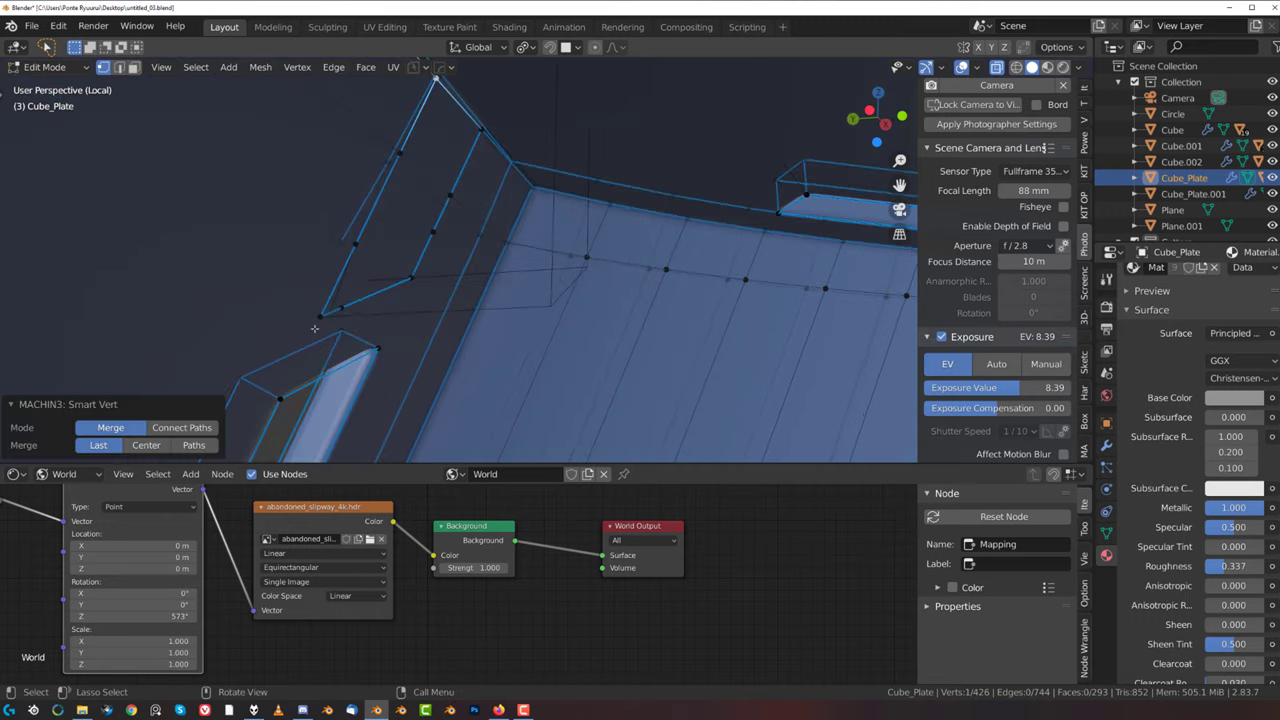
- Merge the slot outline's lower corner vertex into the vertex on the inner wall's mid-height edge
ctrl+click(399, 163)
middle_drag(399, 163, 405, 190)
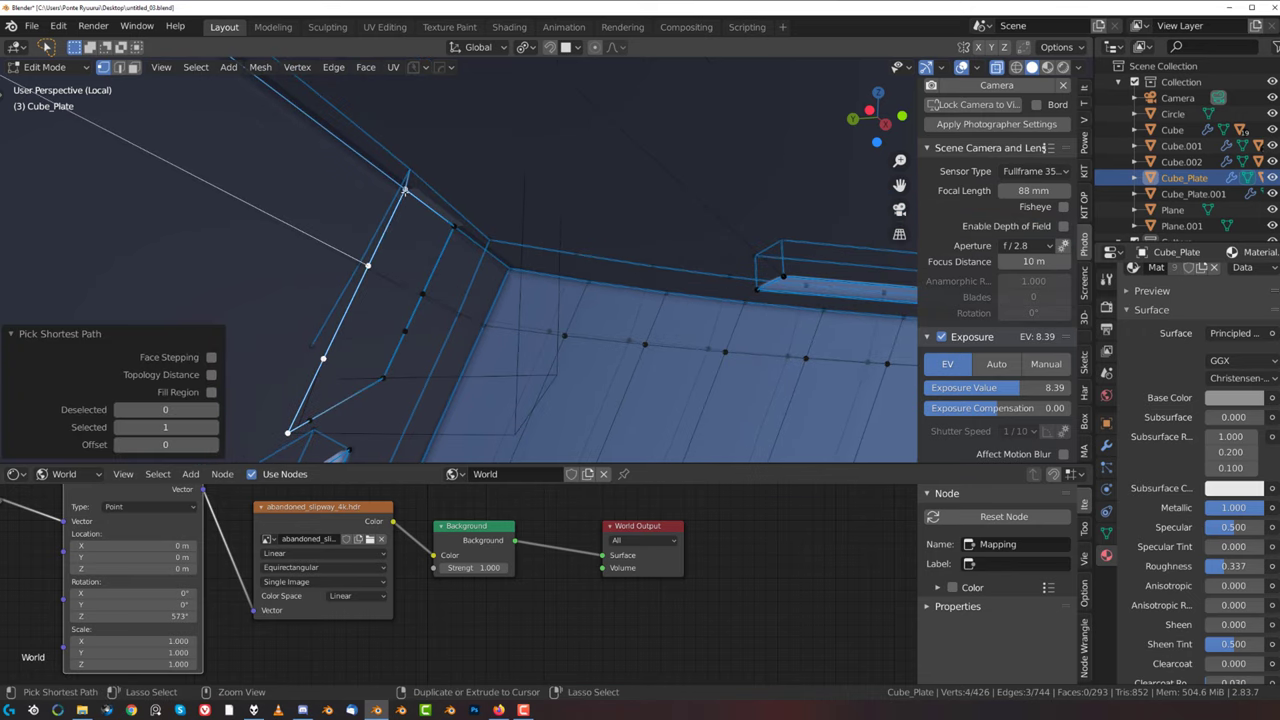
key(2)
click(319, 229)
key(Tab)
click(289, 431)
ctrl+click(368, 267)
key(1)
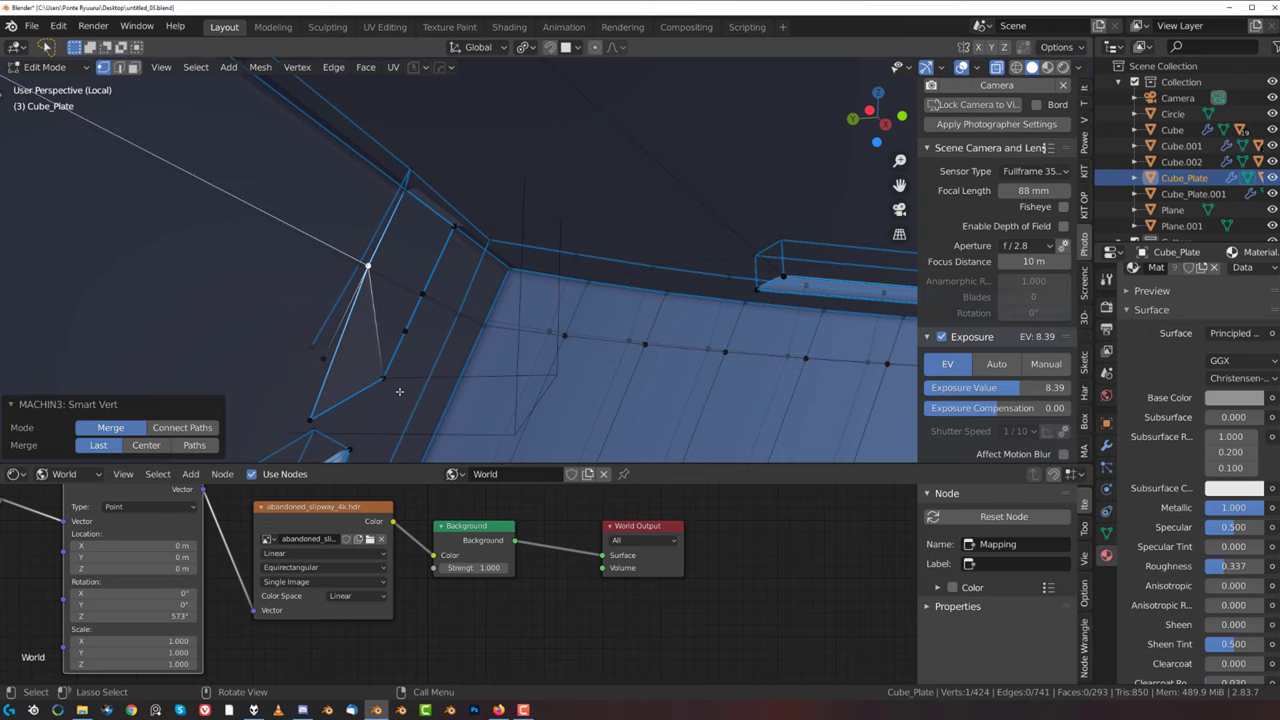
- Collapse the opposite lower corner and the remaining bottom vertices of the slot outline up to the mid-height edge
click(399, 391)
shift+click(422, 297)
key(1)
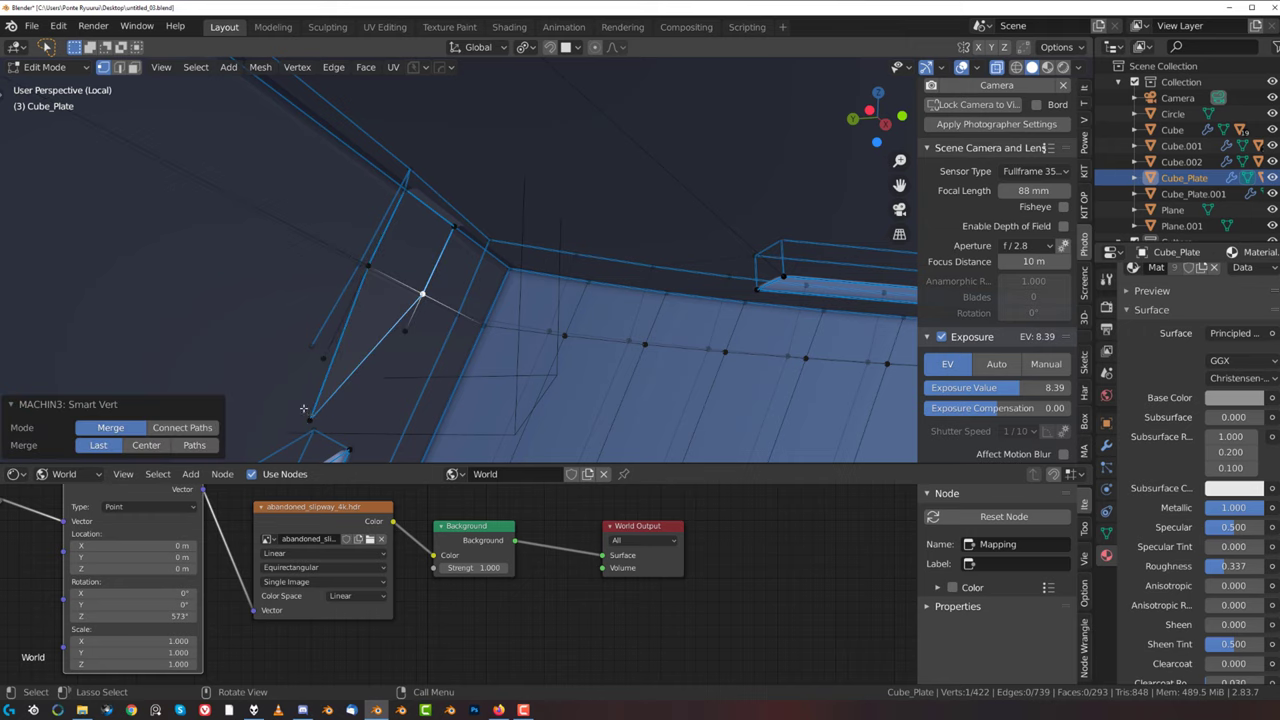
click(308, 416)
key(1)
click(330, 359)
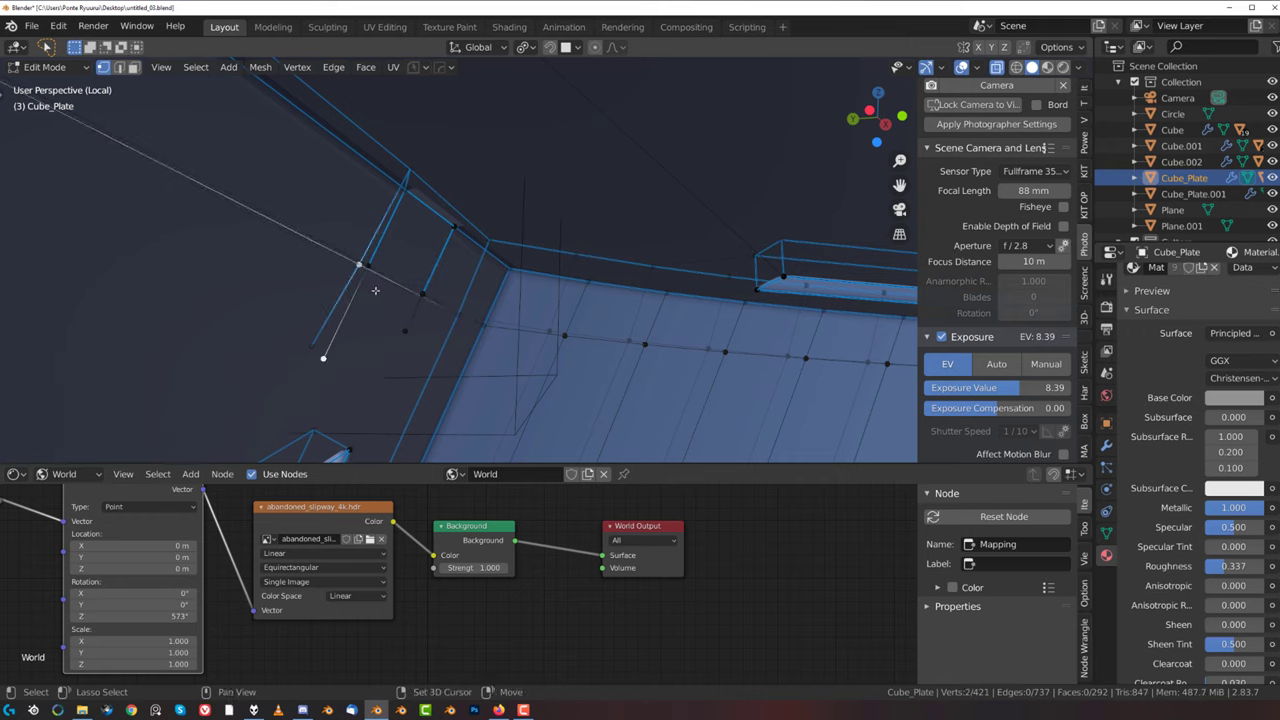
key(1)
- Merge the last stray vertices below the inner wall's mid-height edge into that edge's vertices
click(424, 292)
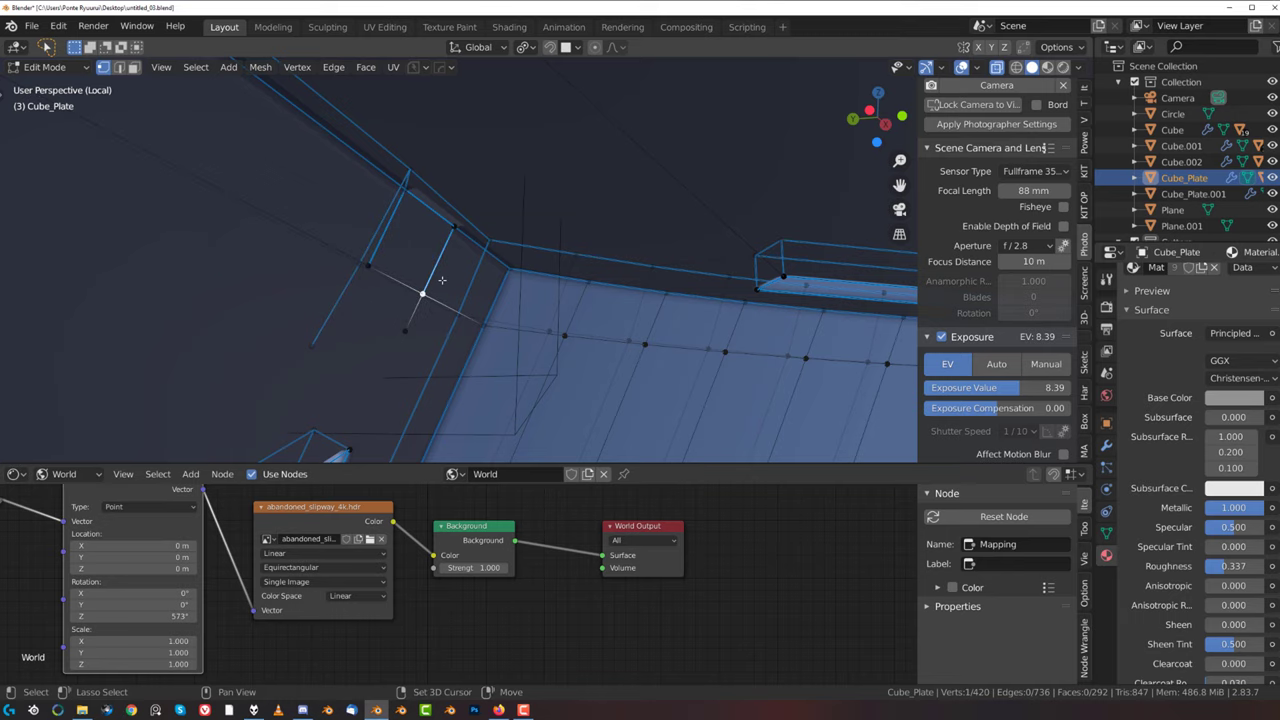
shift+click(422, 295)
key(1)
middle_drag(384, 323, 486, 350)
click(410, 349)
shift+click(449, 280)
key(1)
key(ctrl+z)
mouse_move(375, 264)
middle_down()
mouse_move(440, 258)
mouse_move(376, 245)
middle_up()
key(1)
- Dissolve the leftover slot edge between the rim and the mid-height edge on the plate's outer wall
middle_drag(578, 259, 600, 225)
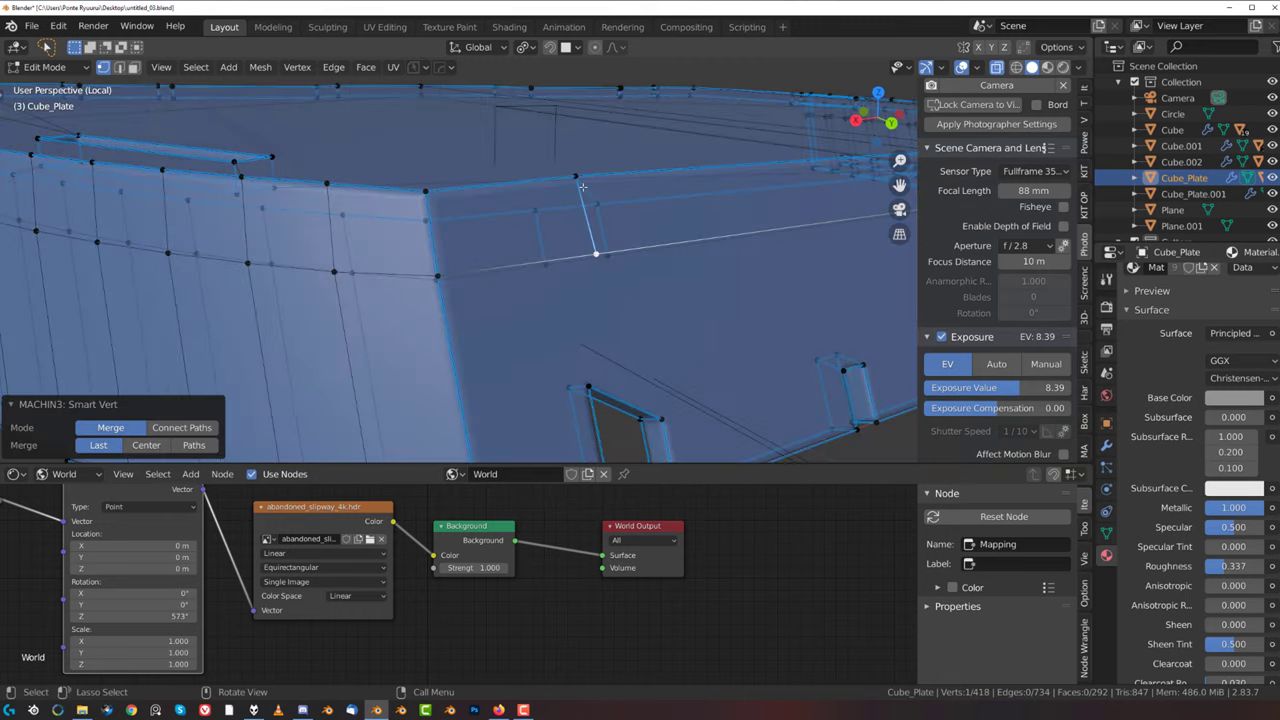
key(2)
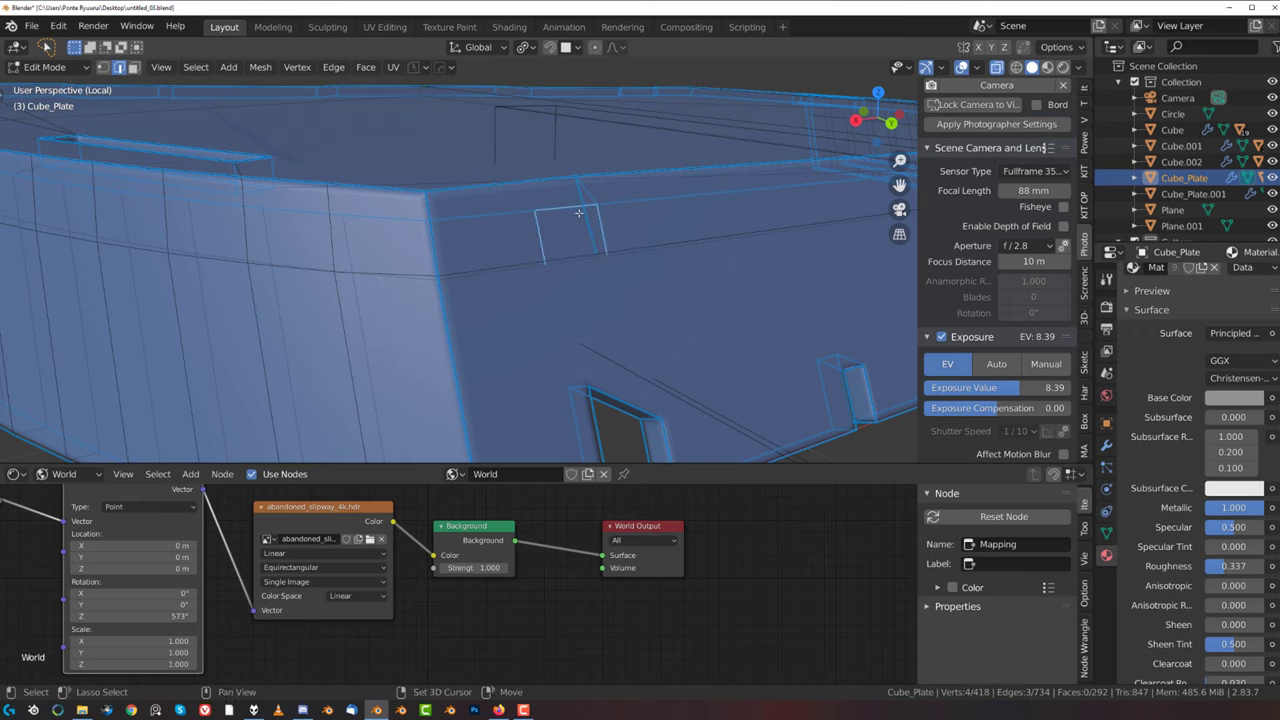
key(ctrl+z)
key(x)
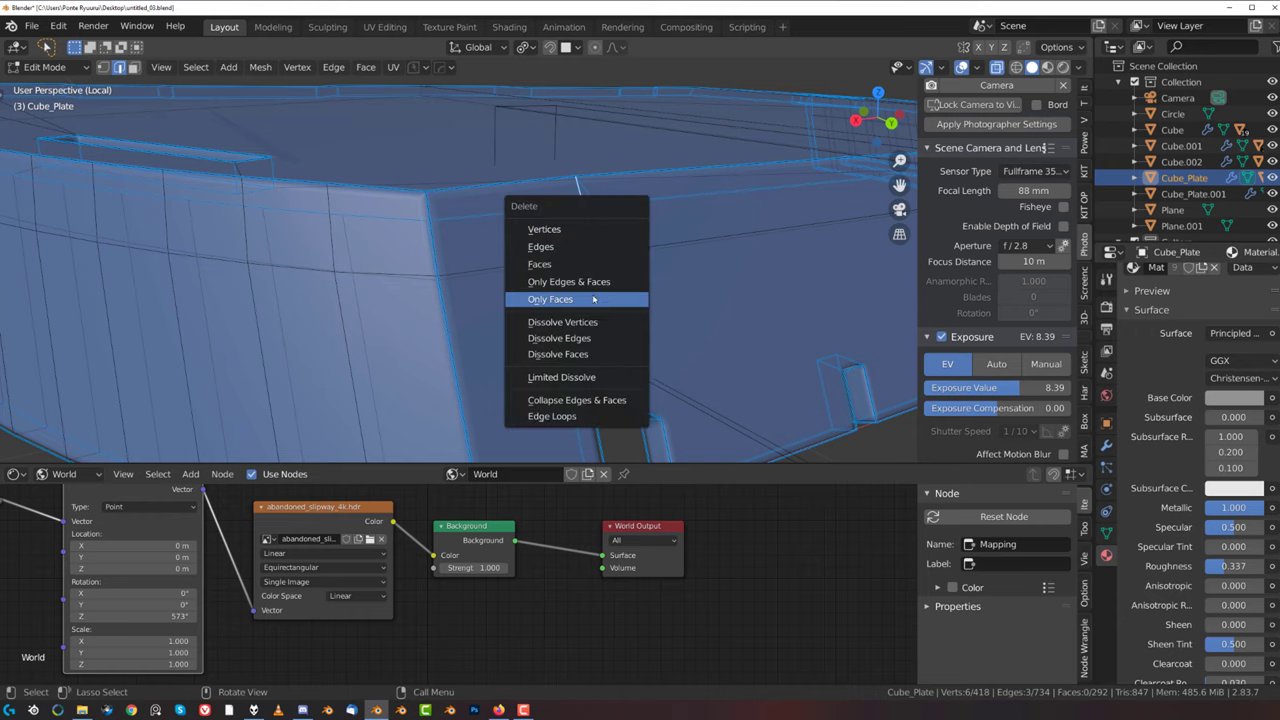
click(602, 338)
middle_drag(528, 317, 489, 271)
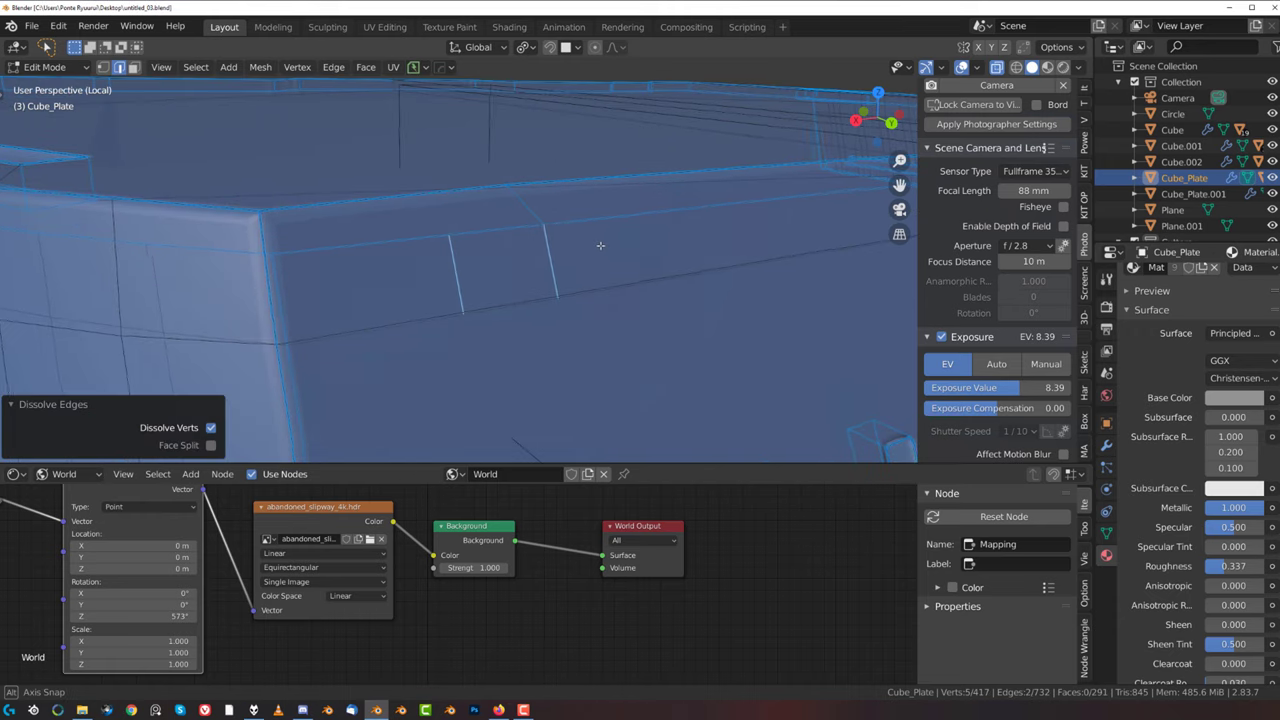
- Fill the remaining rectangular hole in the plate's inner wall with a face between its four corner vertices
middle_drag(600, 249, 449, 176)
scroll(550, 250, up, 1)
key(1)
click(547, 197)
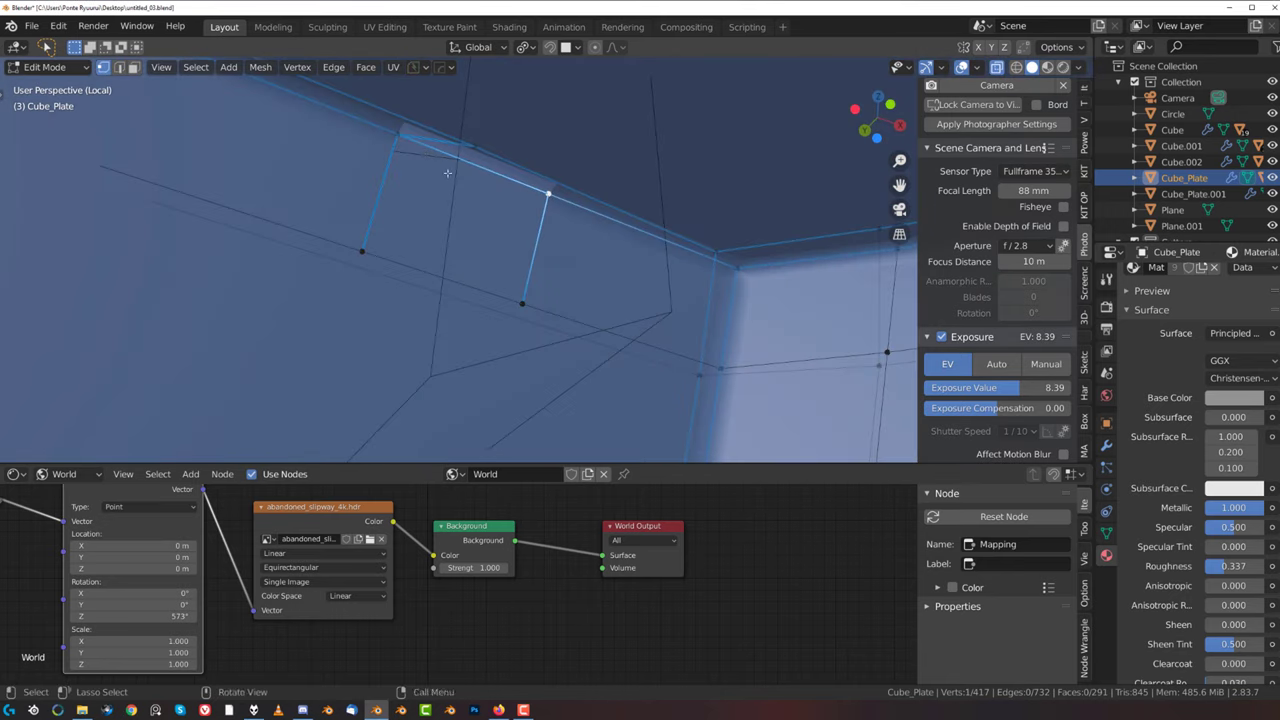
middle_drag(410, 138, 511, 259)
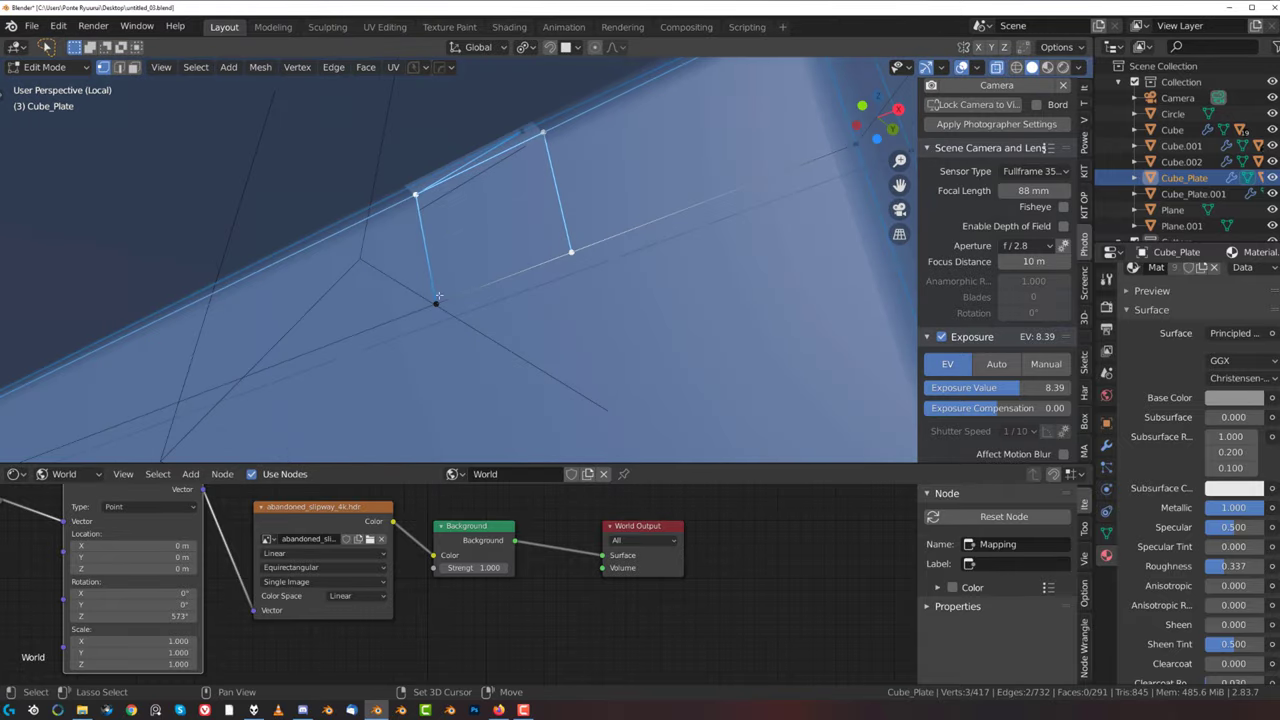
key(f)
middle_drag(424, 303, 603, 257)
key(Tab)
middle_drag(593, 208, 560, 294)
key(Tab)
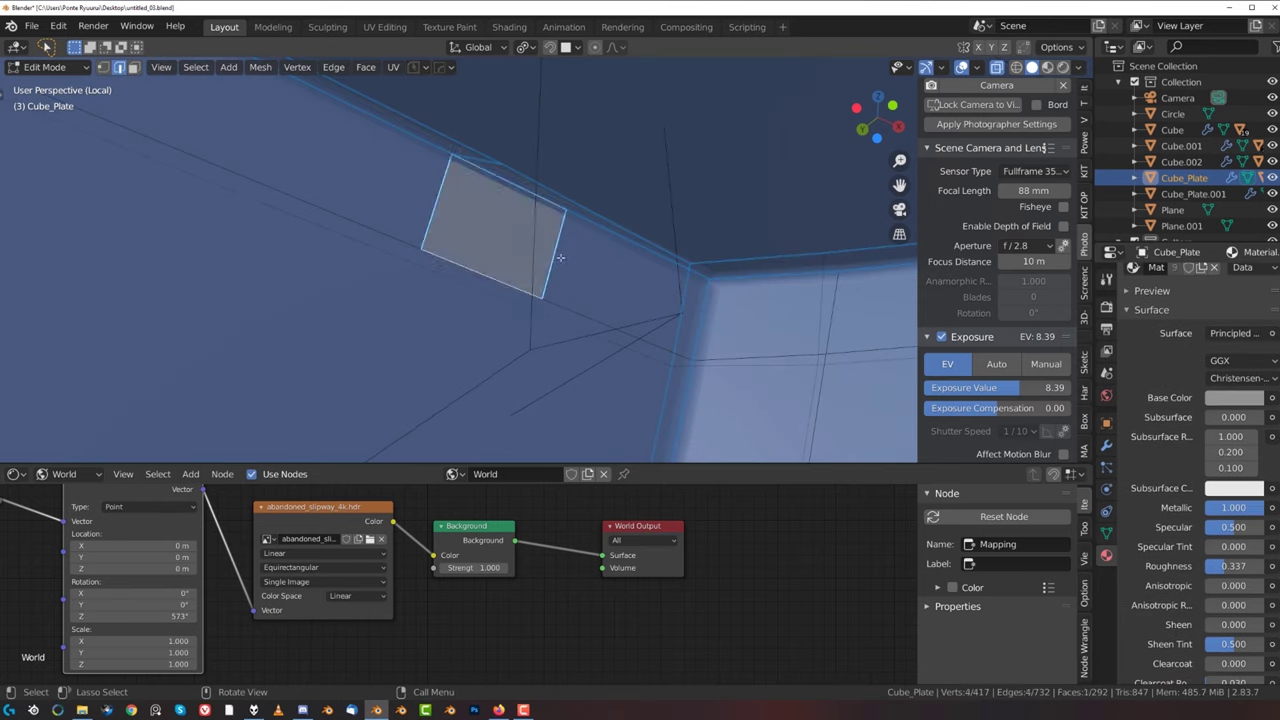
- Dissolve the side edges of the new patch face to blend it into the surrounding inner wall
key(2)
click(556, 252)
key(x)
click(424, 216)
middle_drag(457, 223, 439, 257)
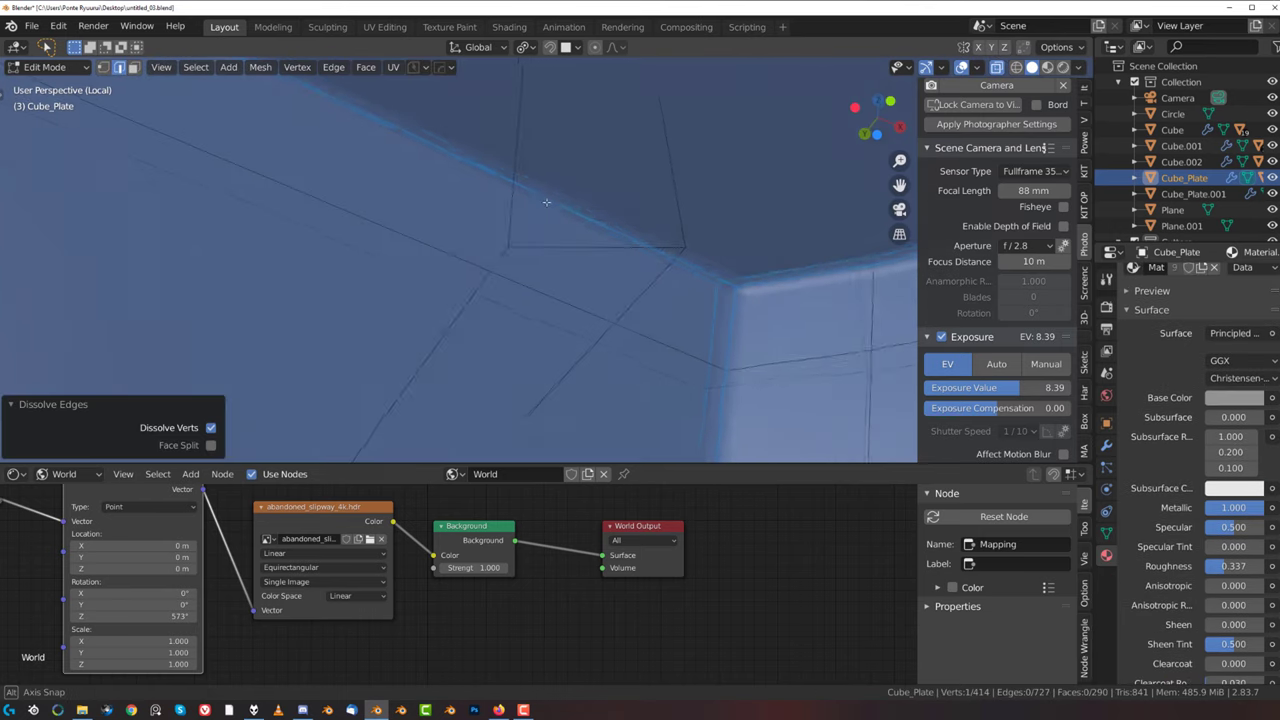
- Dissolve the remaining stray edge on the plate's inner wall and return to Object Mode
click(487, 147)
key(x)
click(487, 147)
scroll(494, 179, down, 5)
key(Tab)
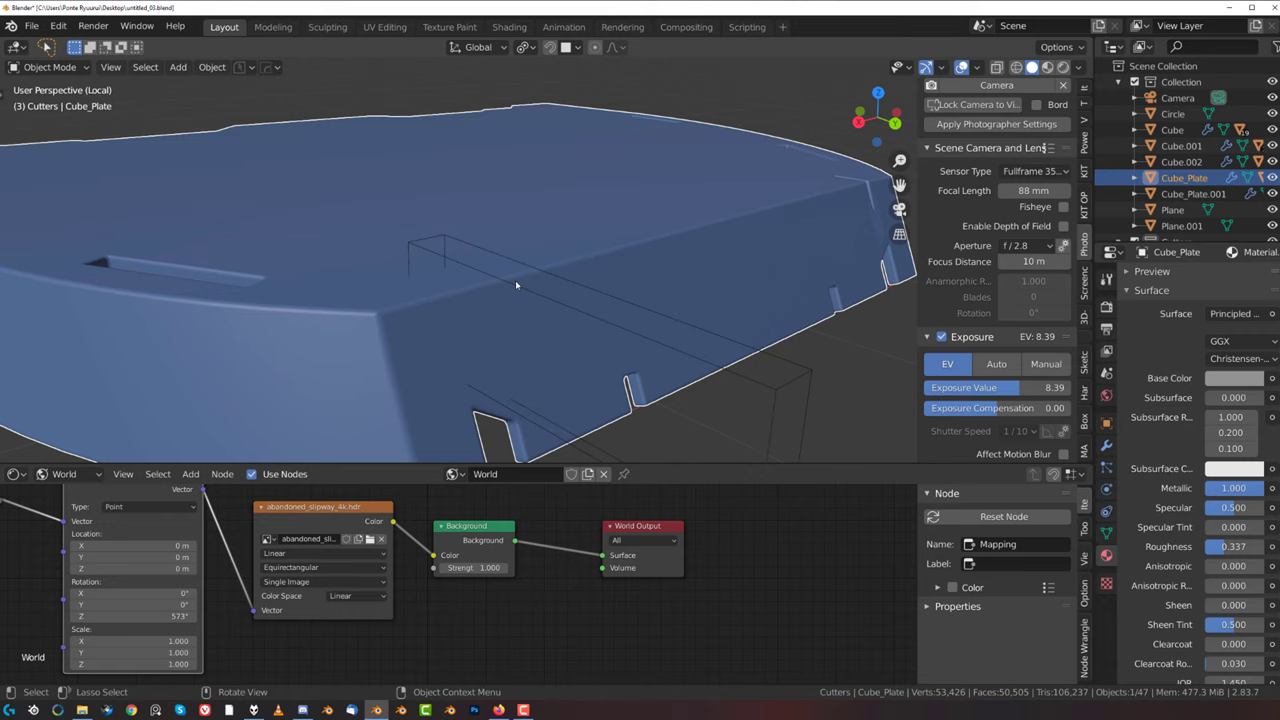
- Recut the plate's corner slot with the box cutter using a nondestructive Hard Ops Difference Boolean
click(515, 286)
key(ctrl+shift+b)
click(469, 297)
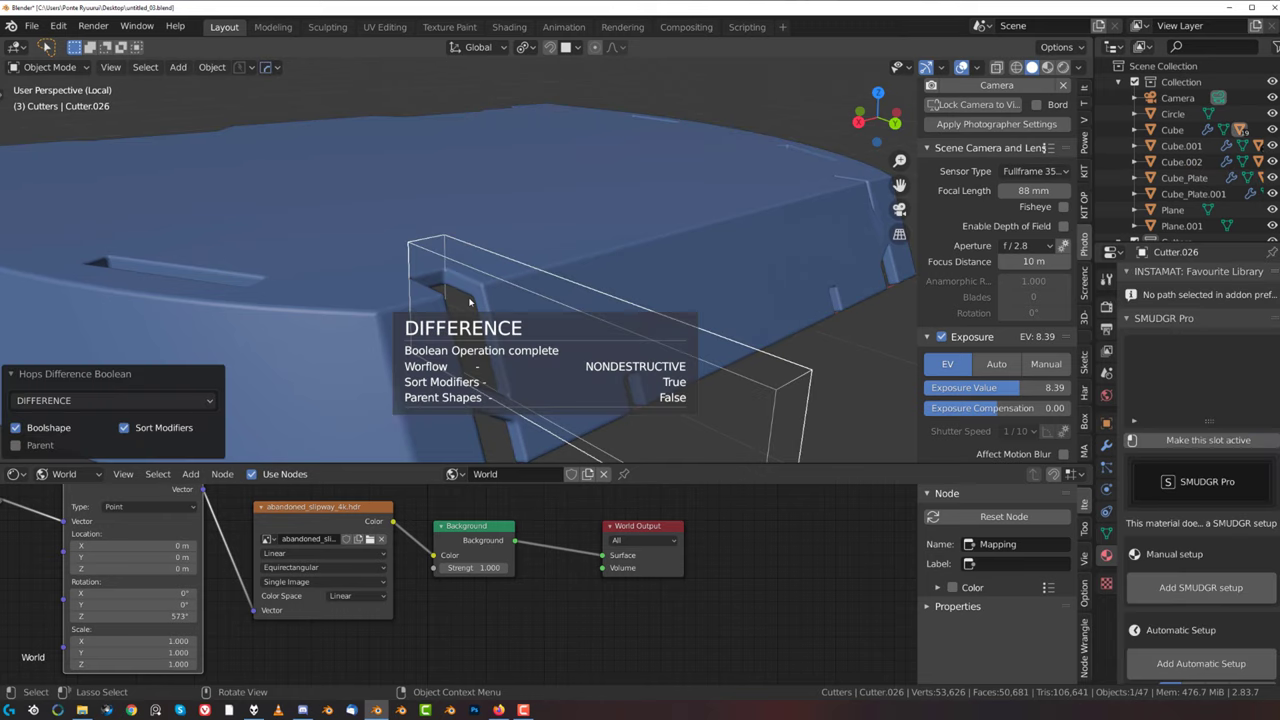
- Mirror the plate with a Hard Ops mirror modifier so the recut slot is repeated at the opposite corner
scroll(522, 305, down, 4)
click(619, 243)
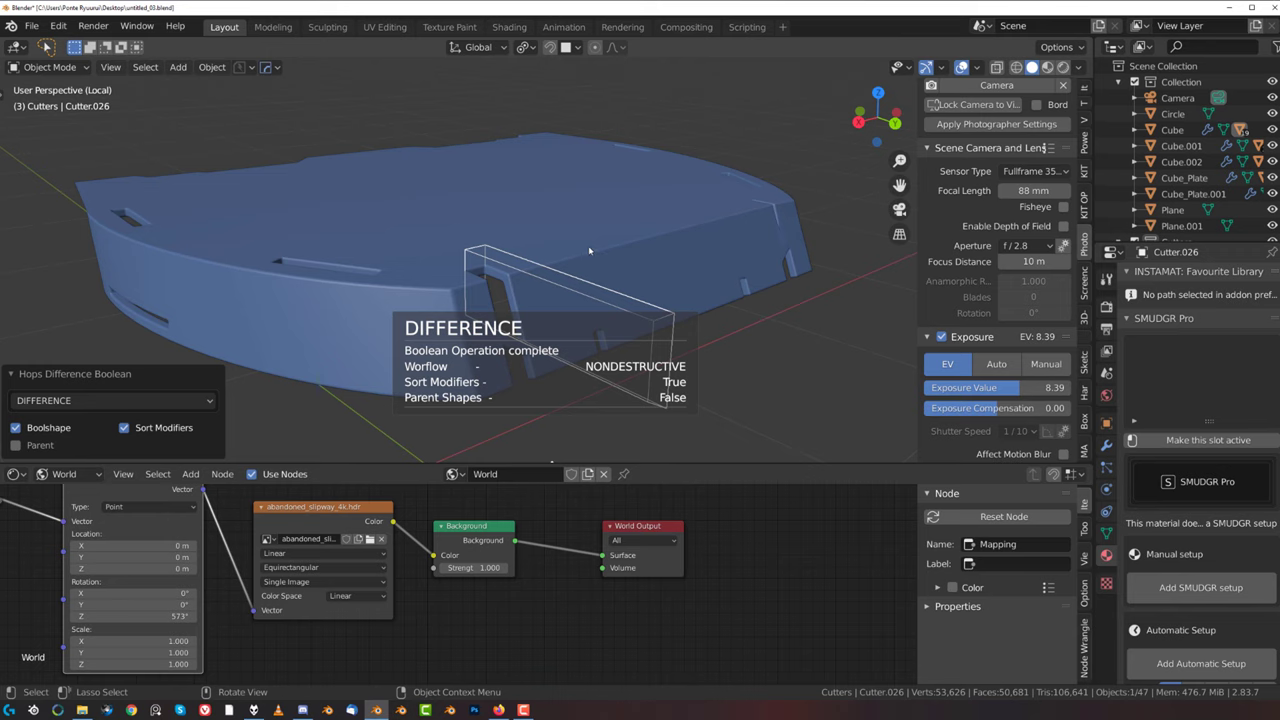
key(alt+x)
click(339, 459)
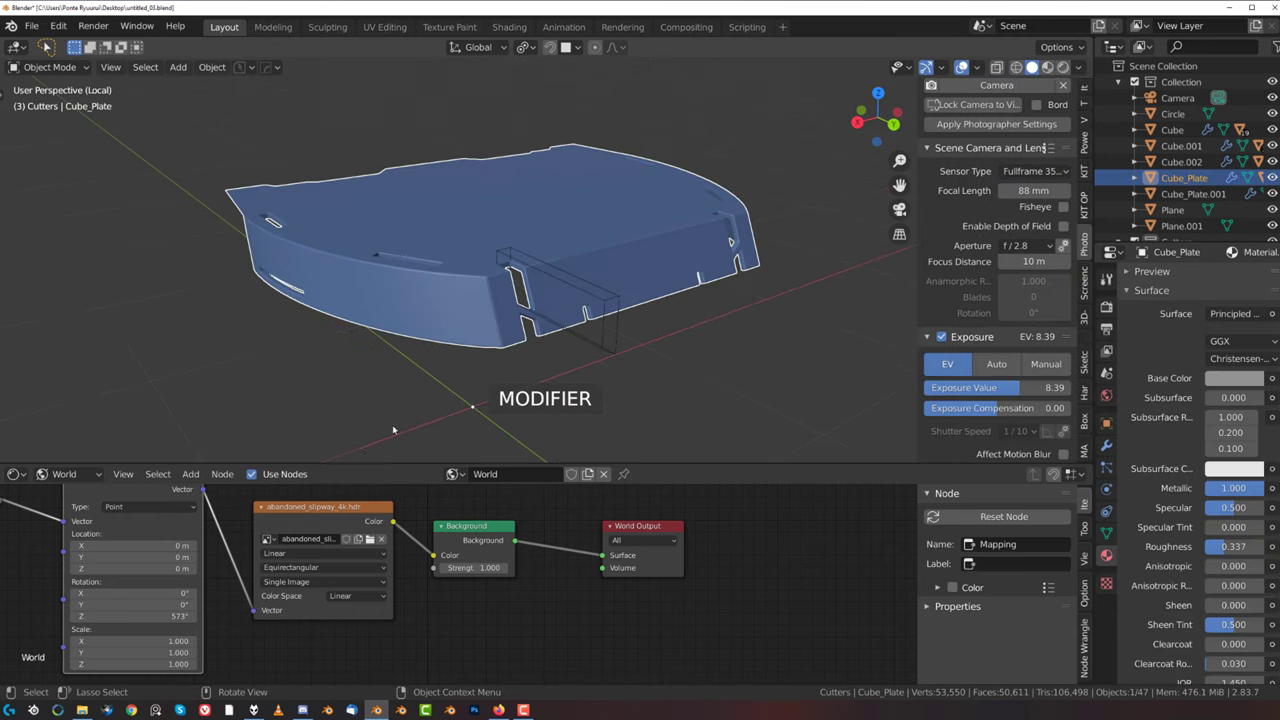
- Leave local view and check the recut top plate in place on the whole machine
scroll(649, 227, up, 3)
key(KP_Divide)
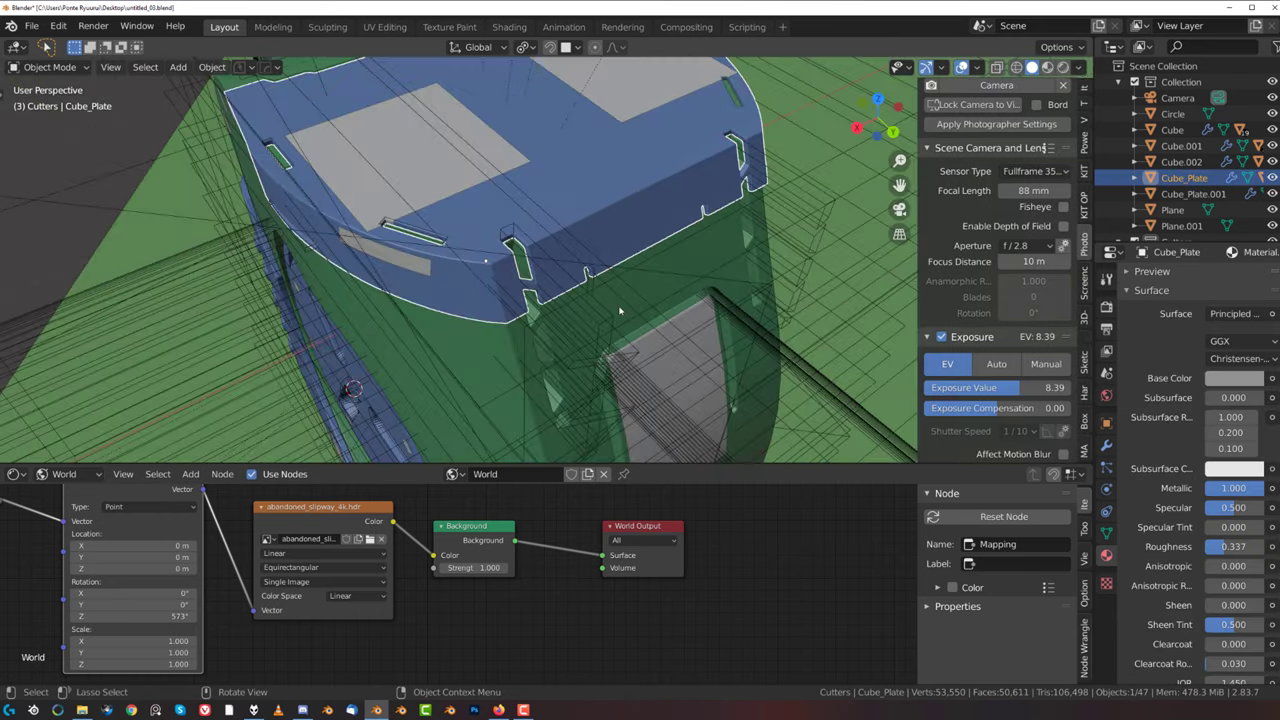
scroll(657, 263, up, 3)
scroll(657, 263, down, 4)
middle_drag(657, 263, 749, 233)
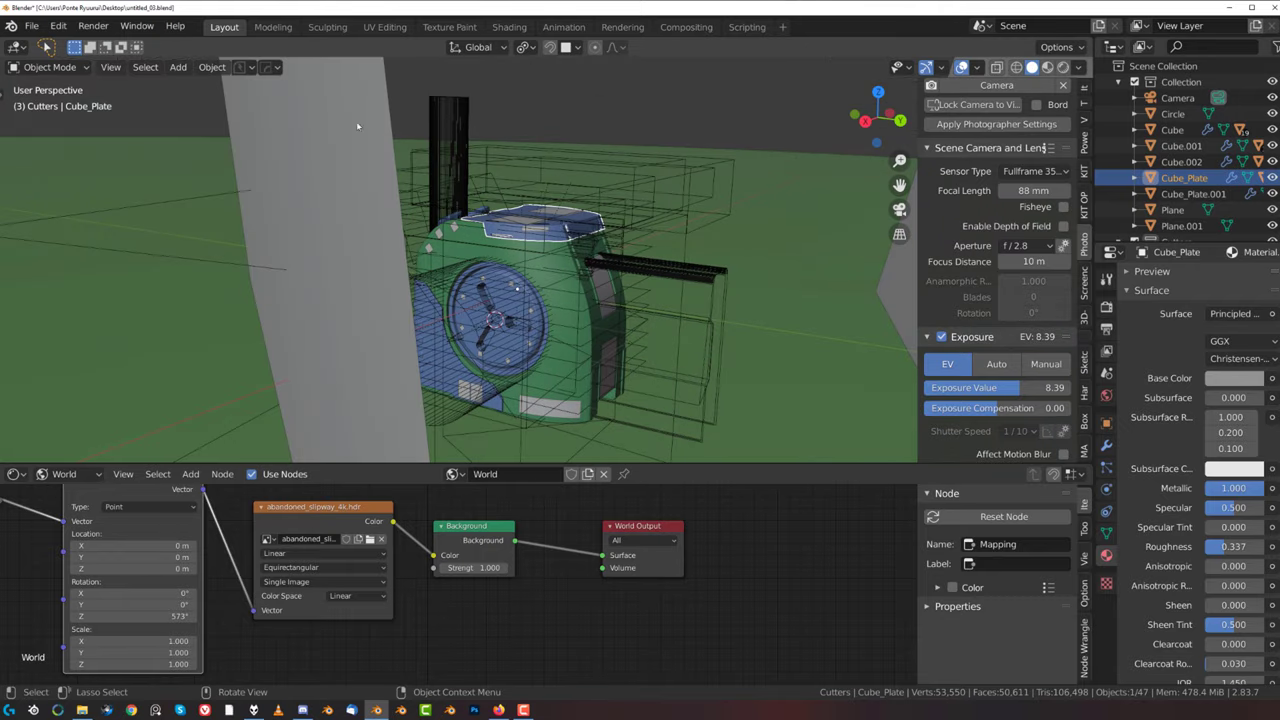
- Save an incremental version of the project as untitled_04 with PowerSave
click(32, 26)
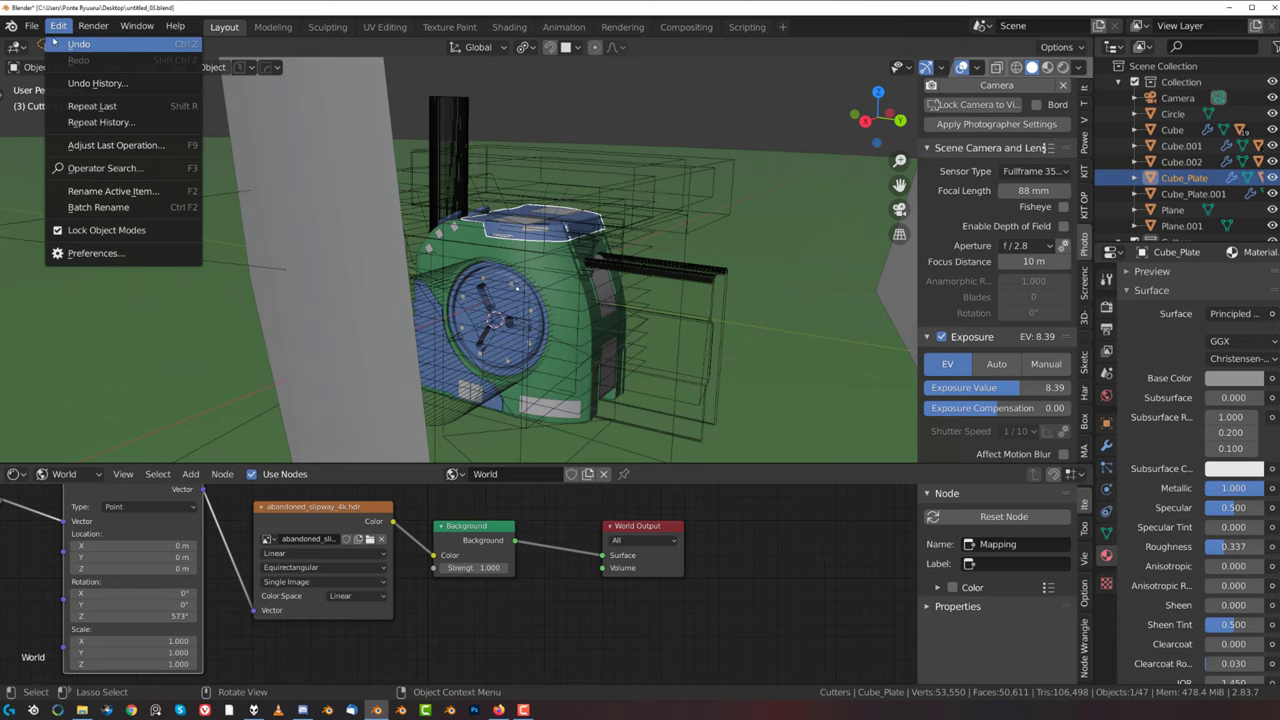
click(93, 26)
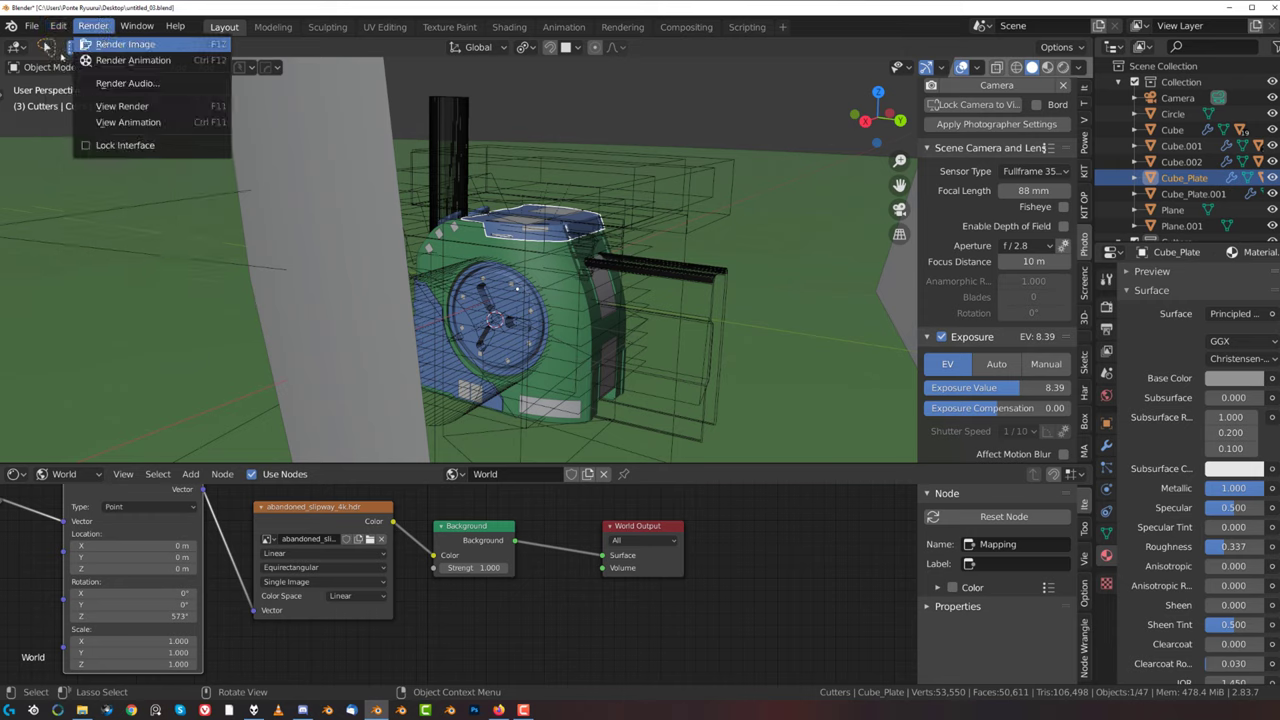
click(254, 70)
click(243, 126)
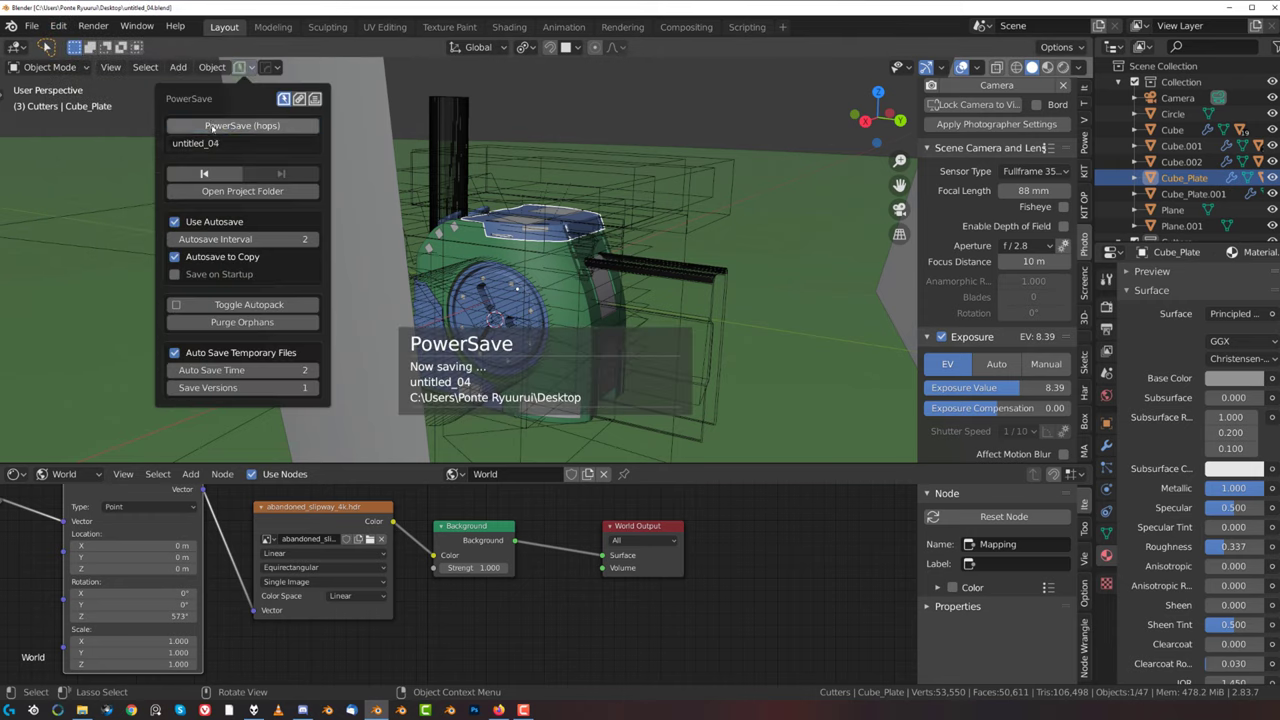